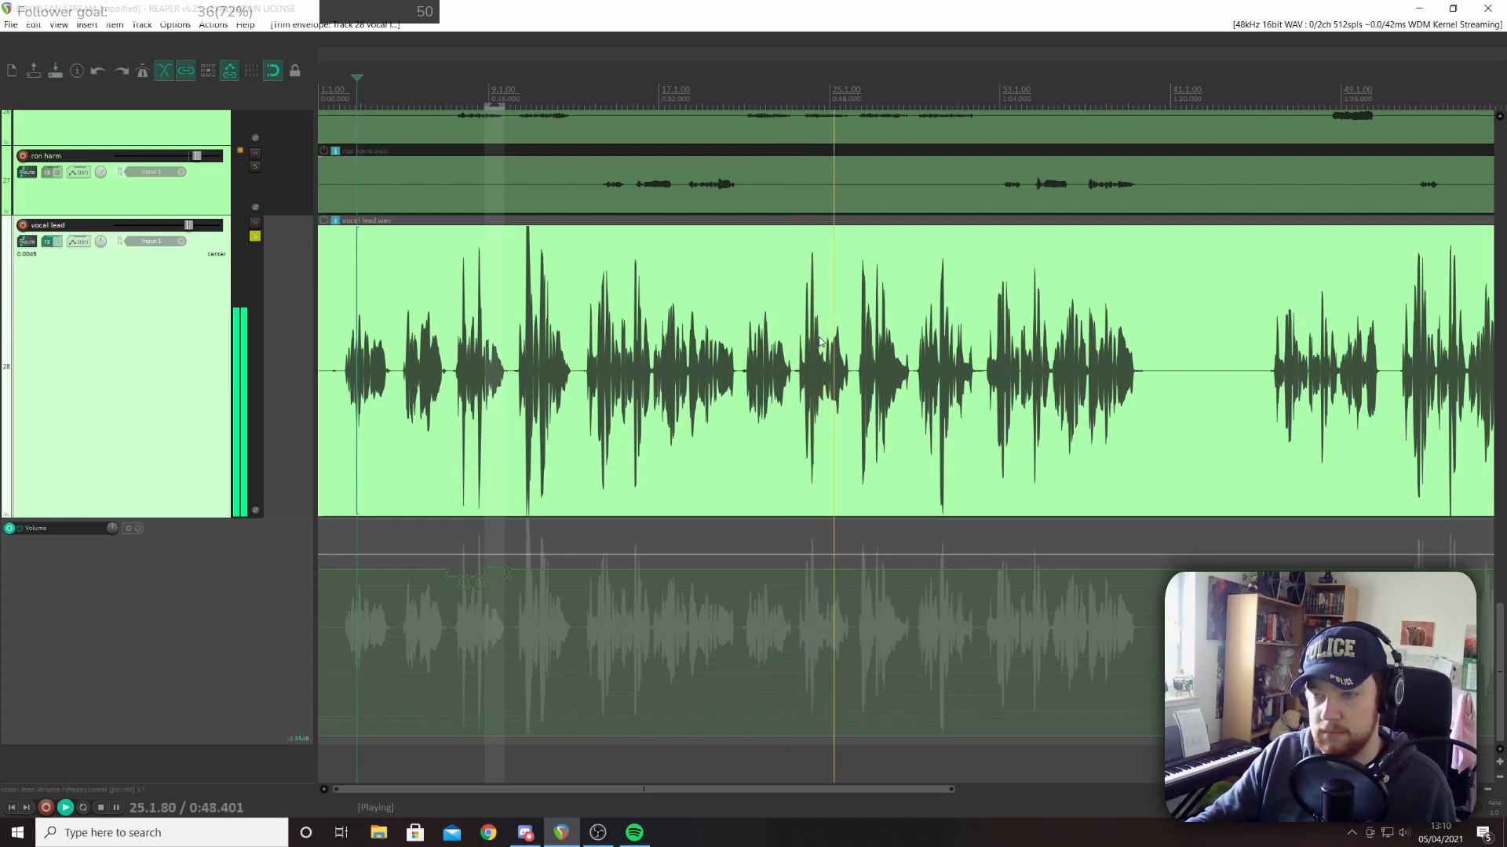
# Unsolo the vocal lead track and listen to its opening phrases against the full mix
pyautogui.press('space')
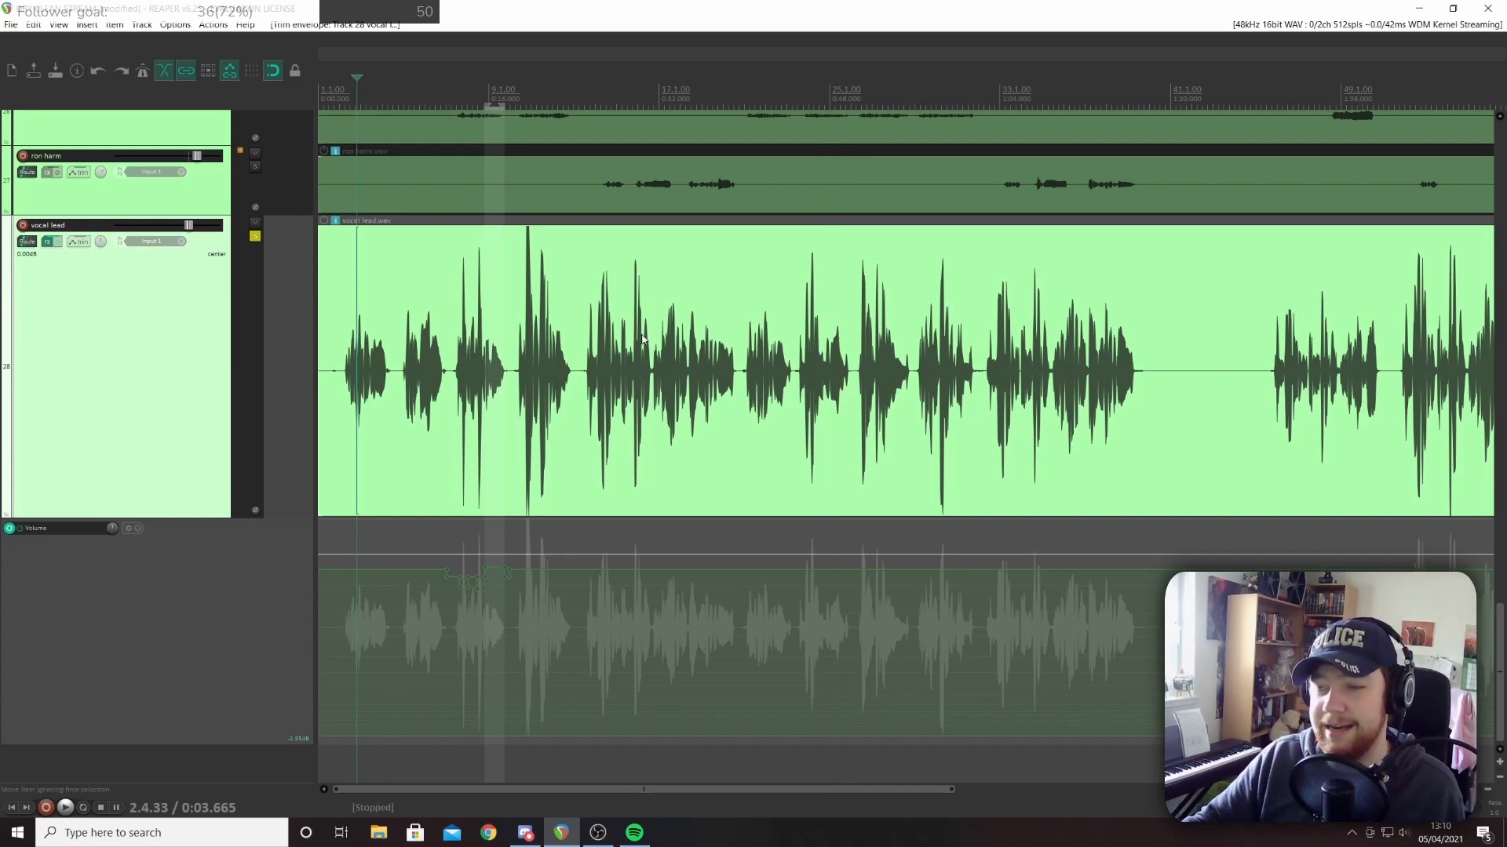
pyautogui.click(255, 236)
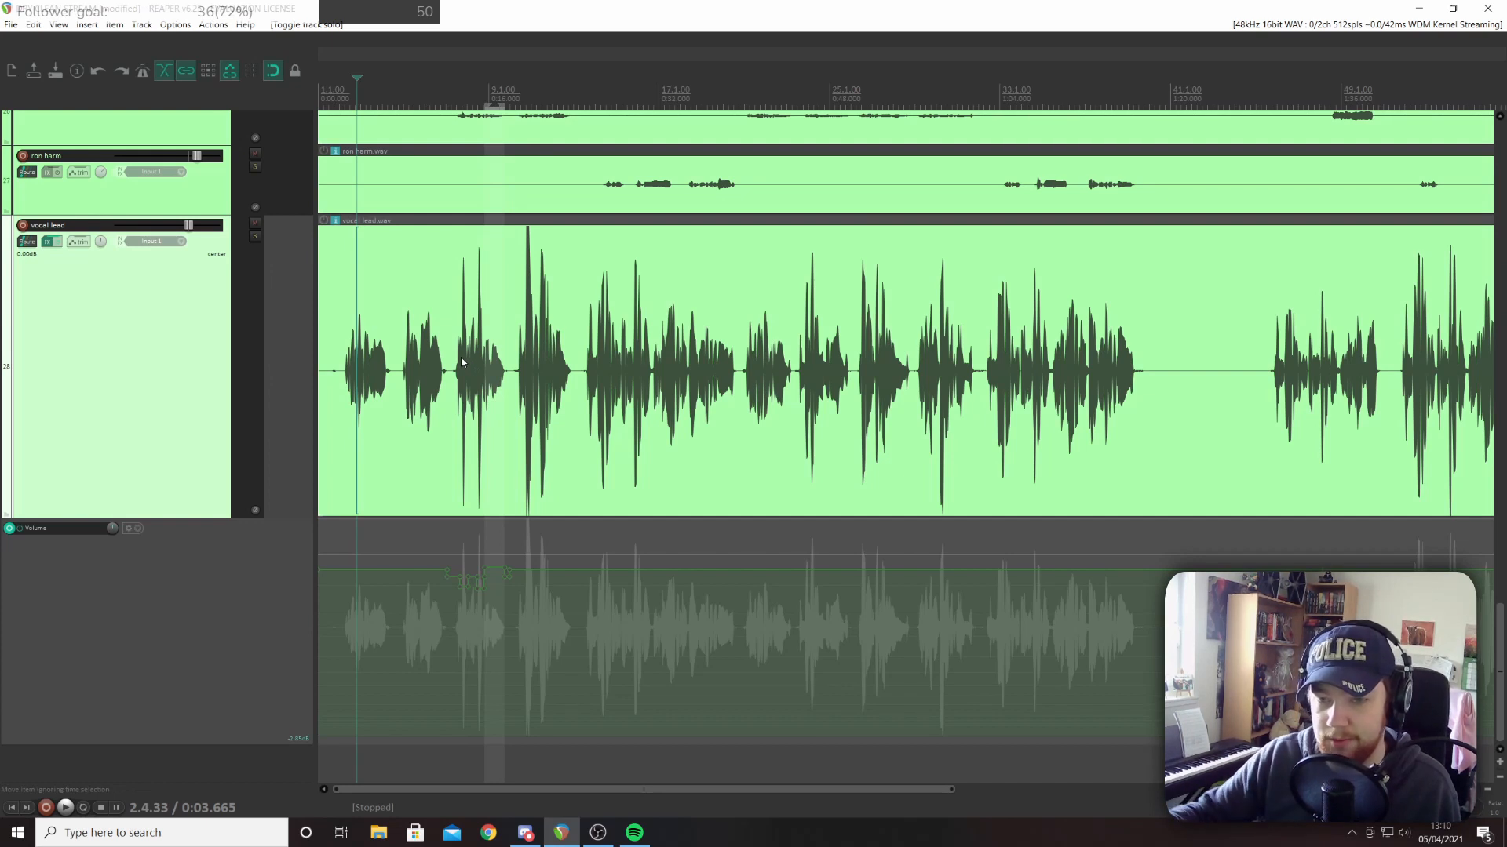
pyautogui.press('space')
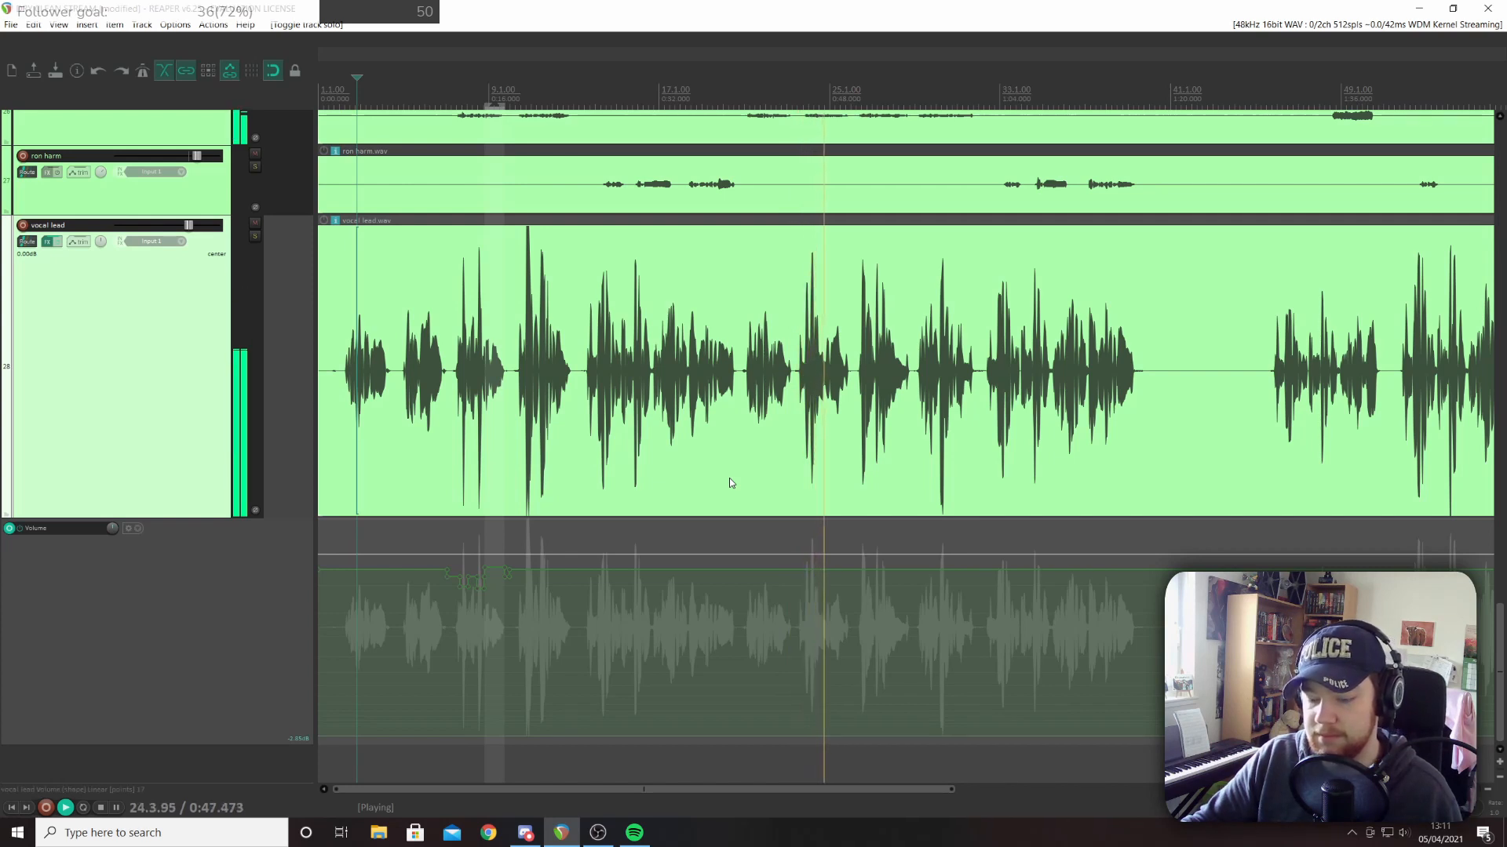
pyautogui.press('space')
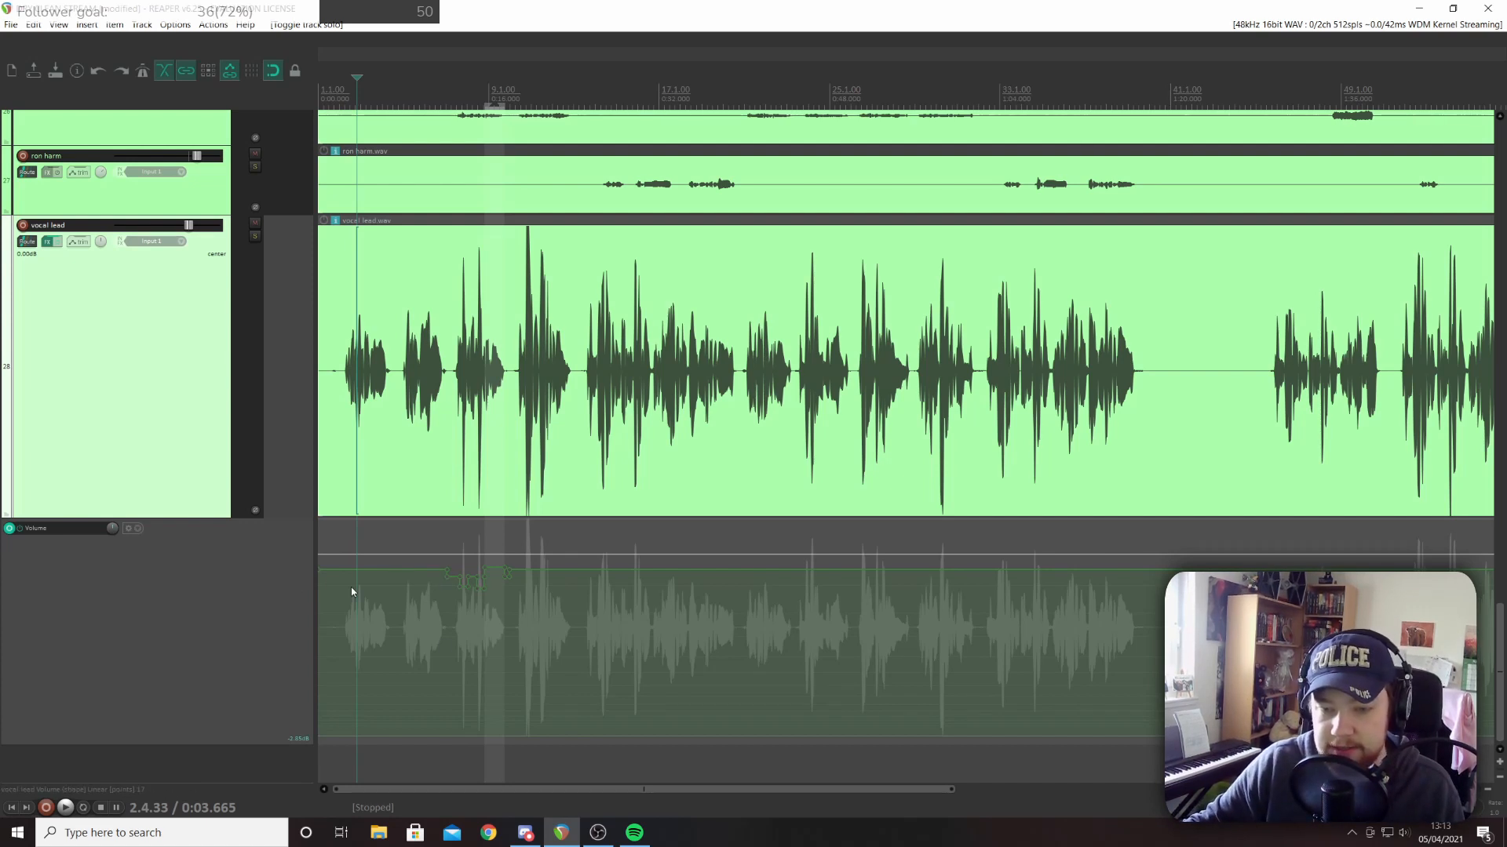
pyautogui.press('space')
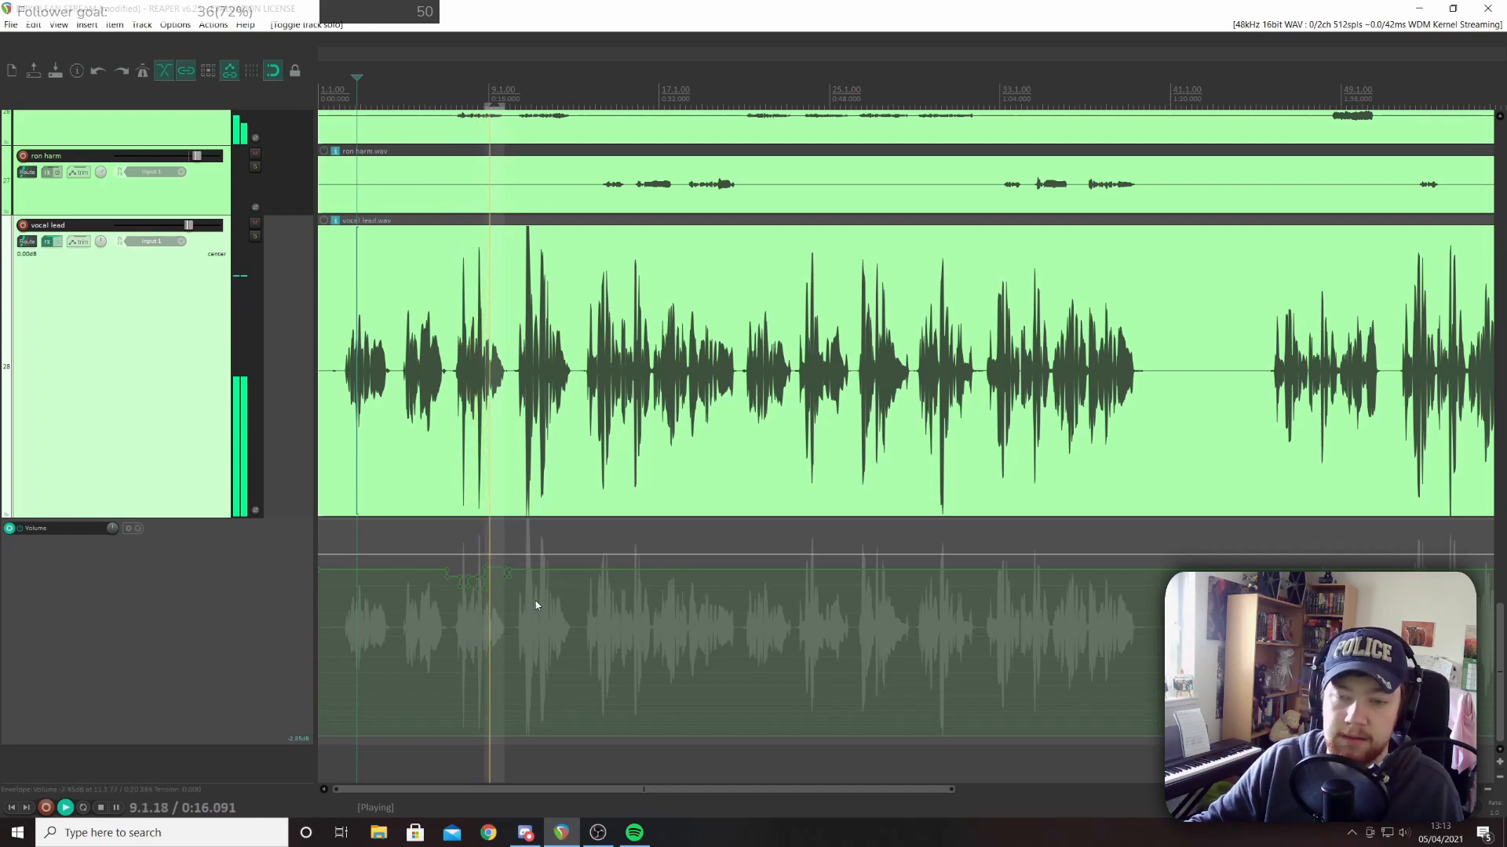
pyautogui.press('space')
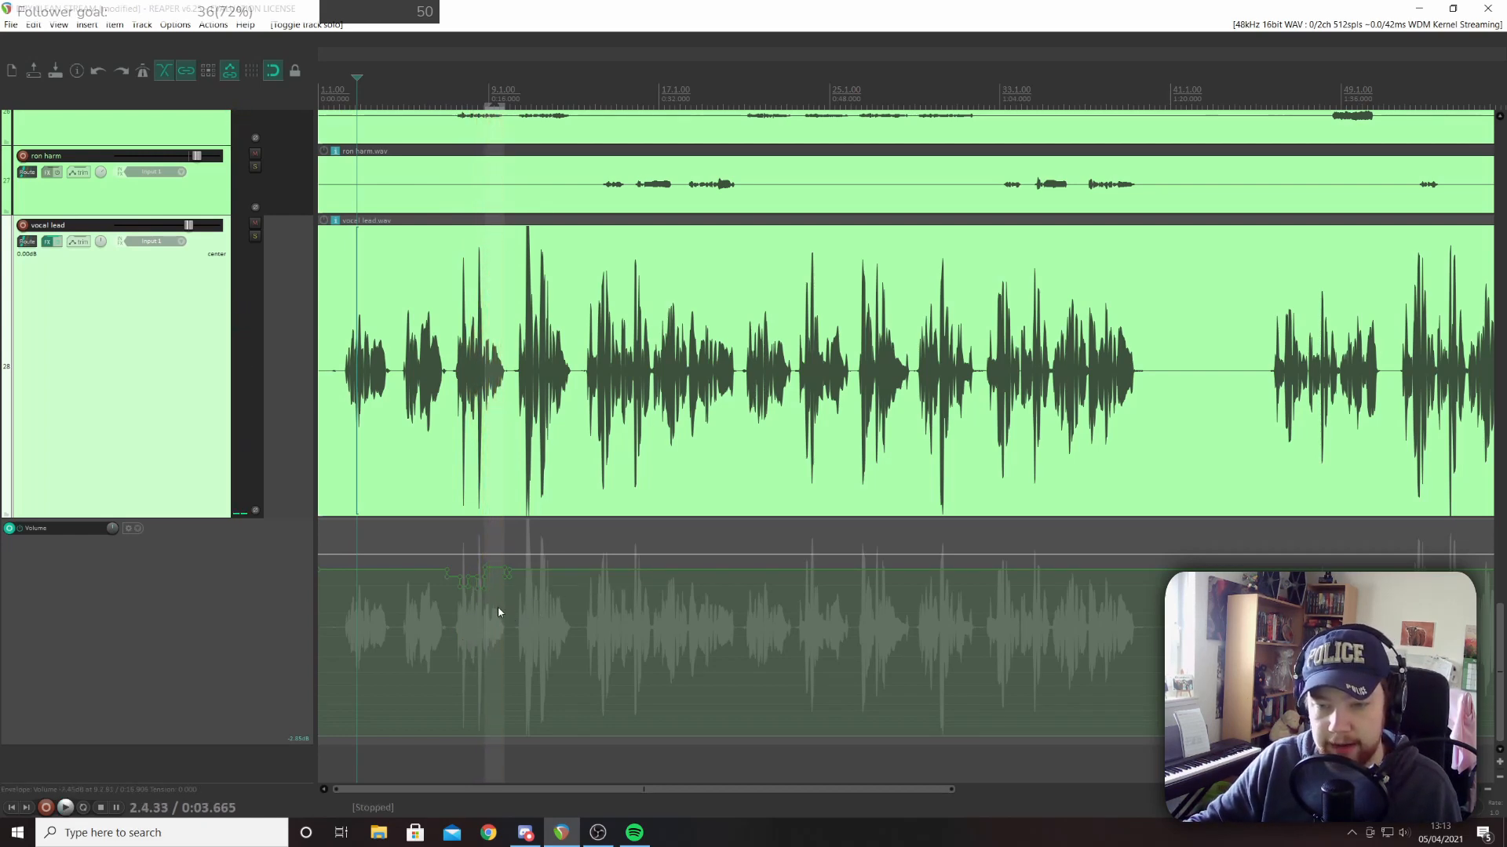
# Raise the vocal lead's volume envelope slightly over the third phrase, from about 6.3.59 to 10.1.77, and audition it
pyautogui.scroll(4, 497, 606)
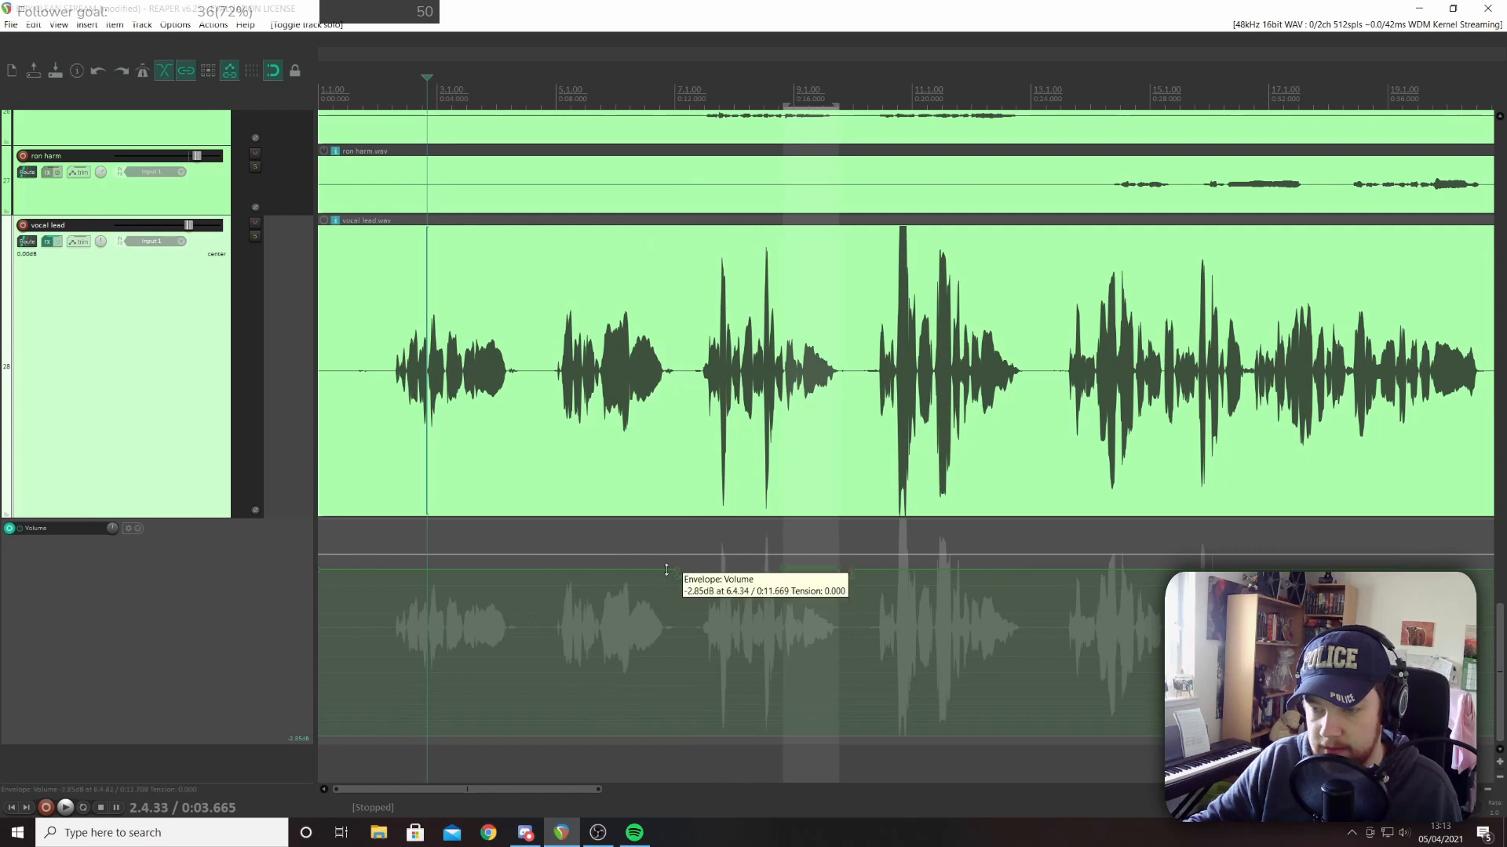
pyautogui.moveTo(656, 547); pyautogui.dragTo(864, 577)
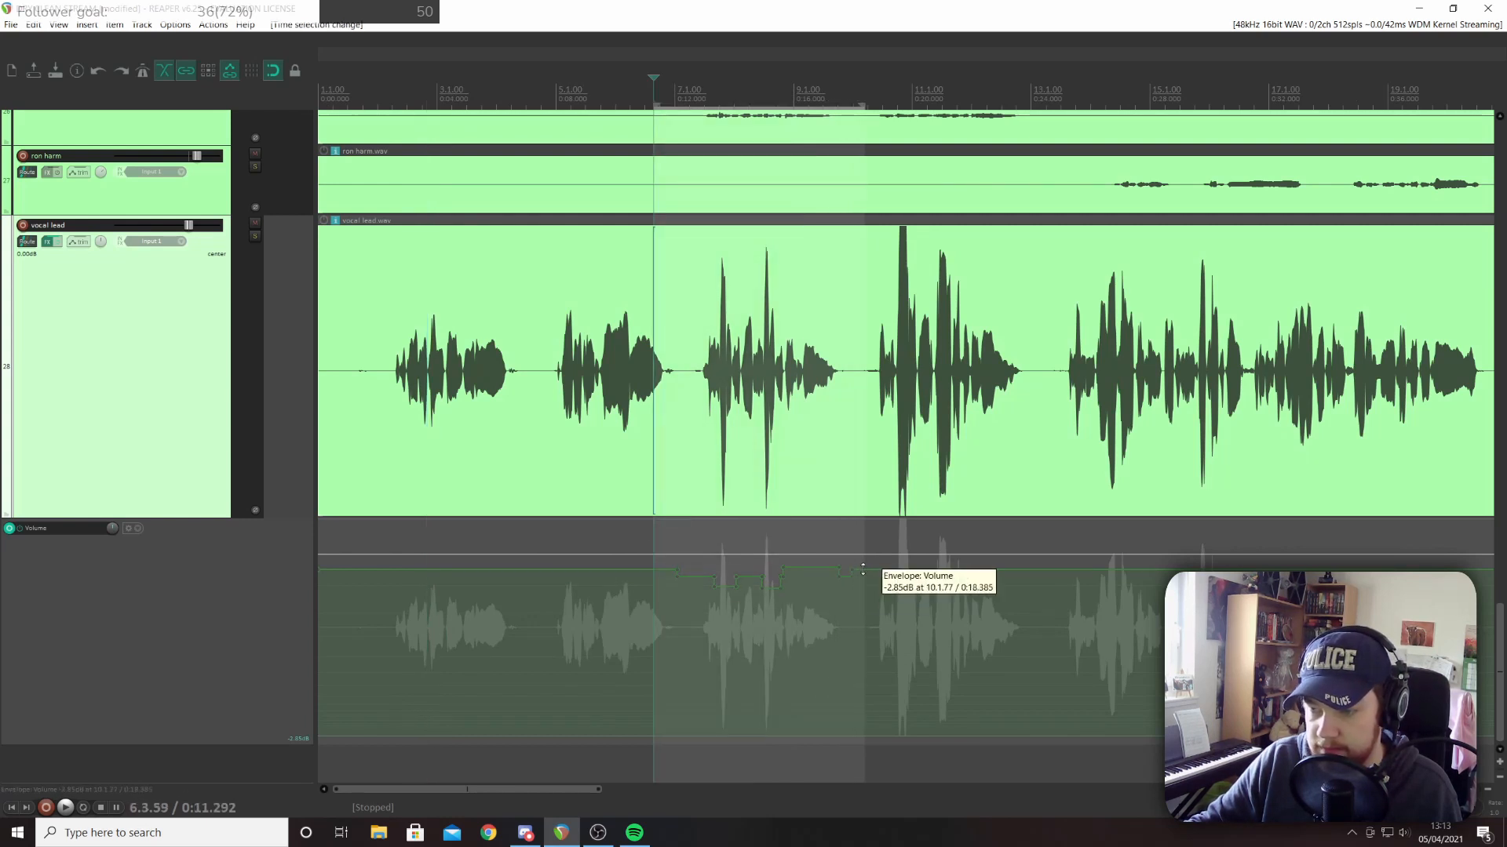
pyautogui.moveTo(113, 529); pyautogui.dragTo(113, 531)
pyautogui.press('space')
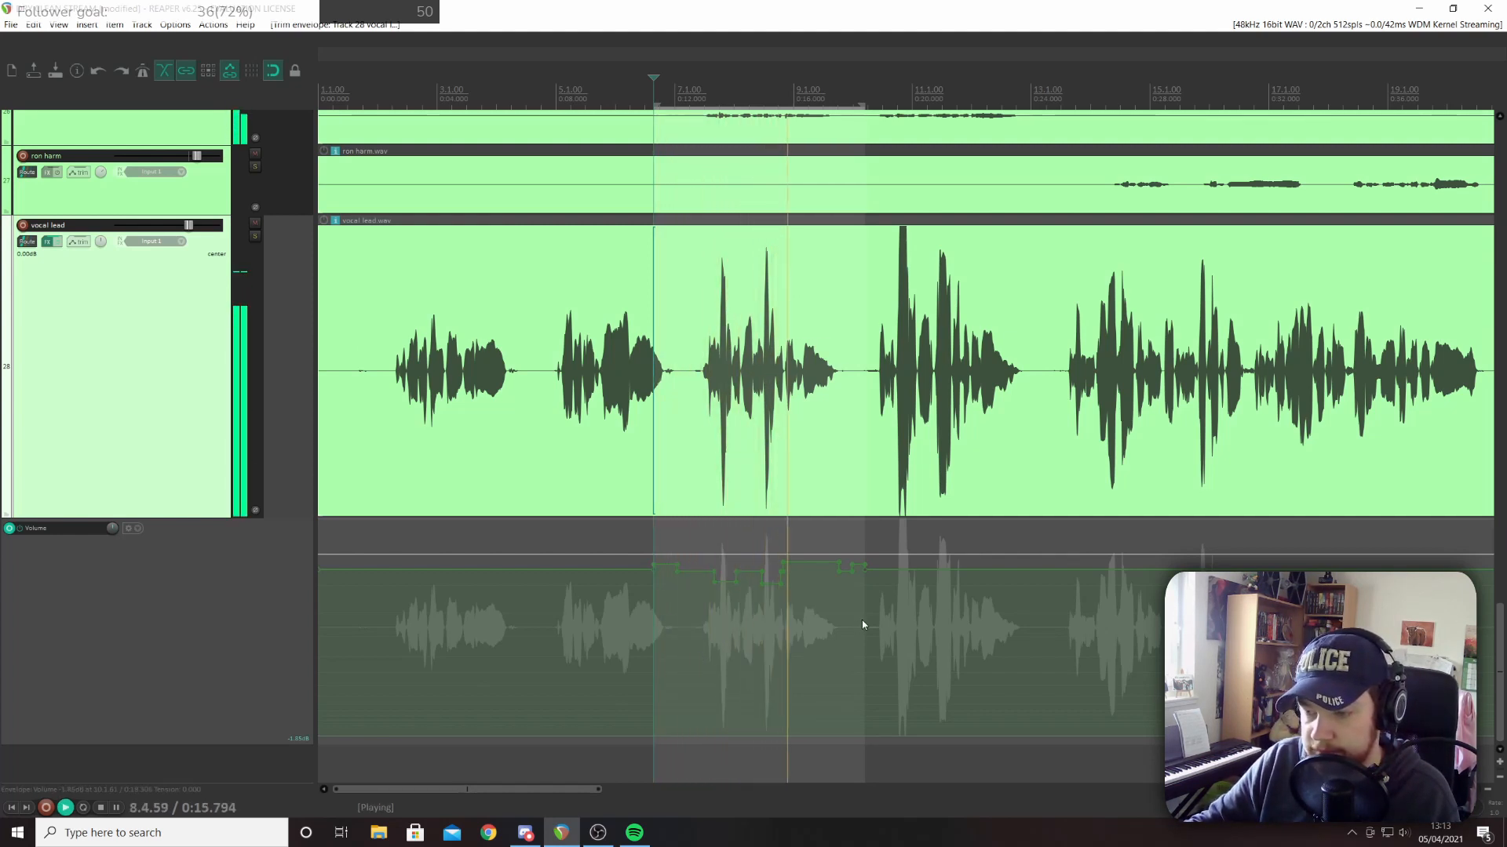
pyautogui.press('space')
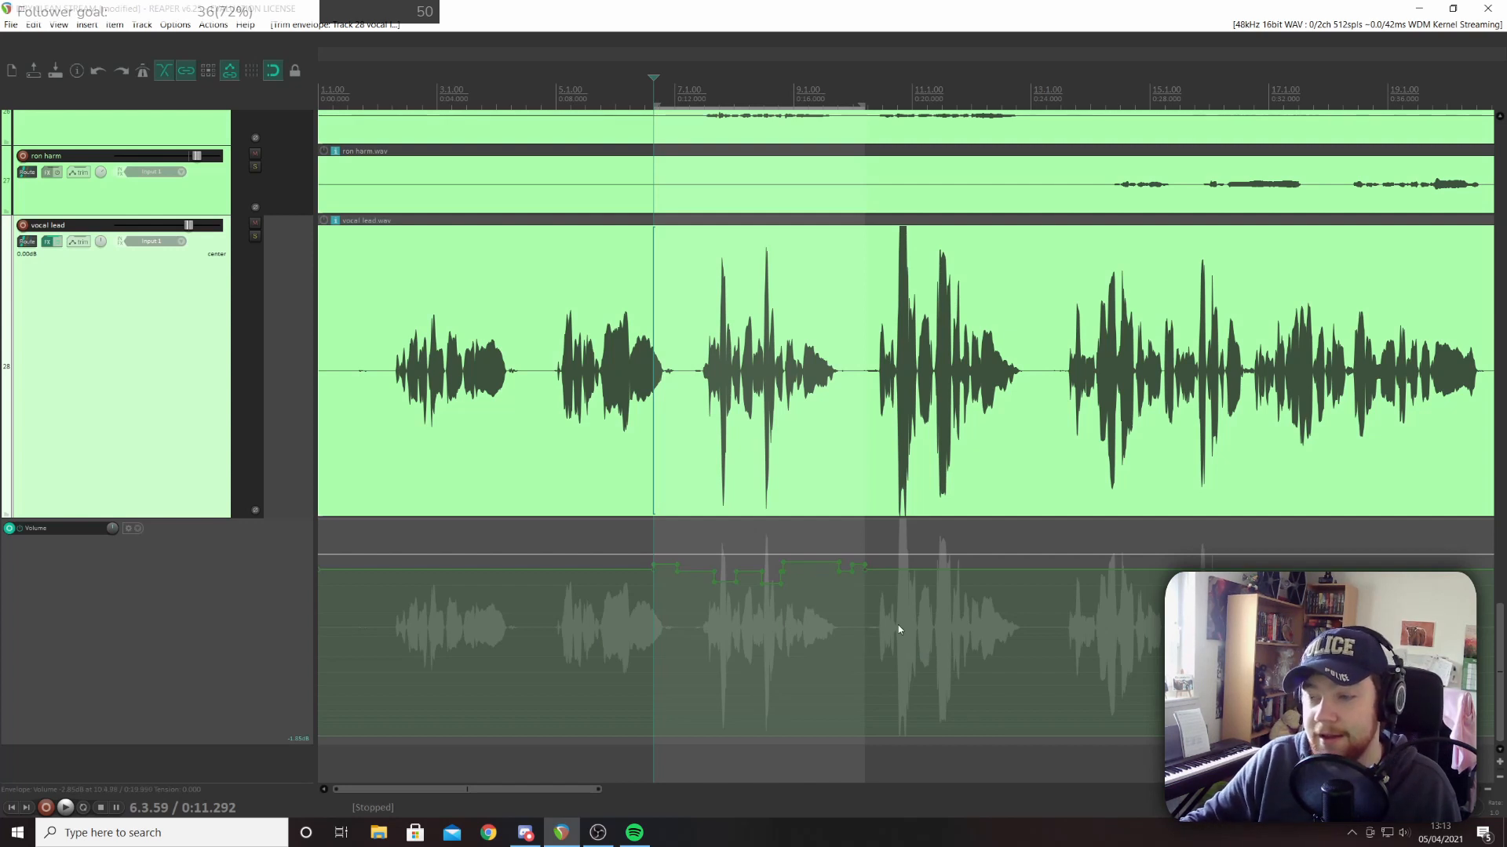
# Raise the vocal lead's volume envelope over the quiet start of the fourth phrase, from 10.2.56 to about 10.3.91
pyautogui.click(871, 607)
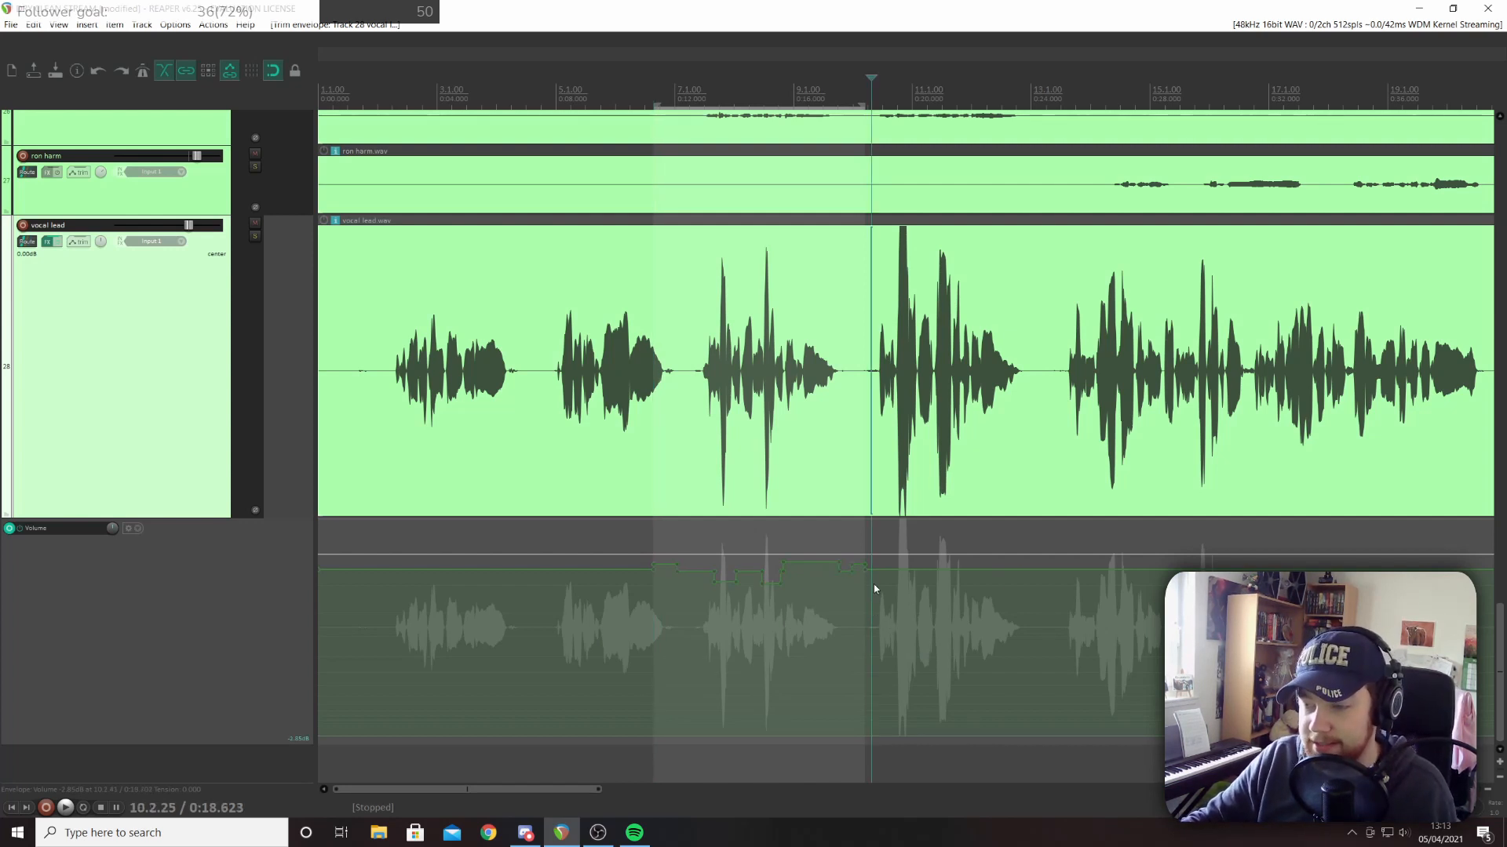
pyautogui.moveTo(879, 590); pyautogui.dragTo(896, 591)
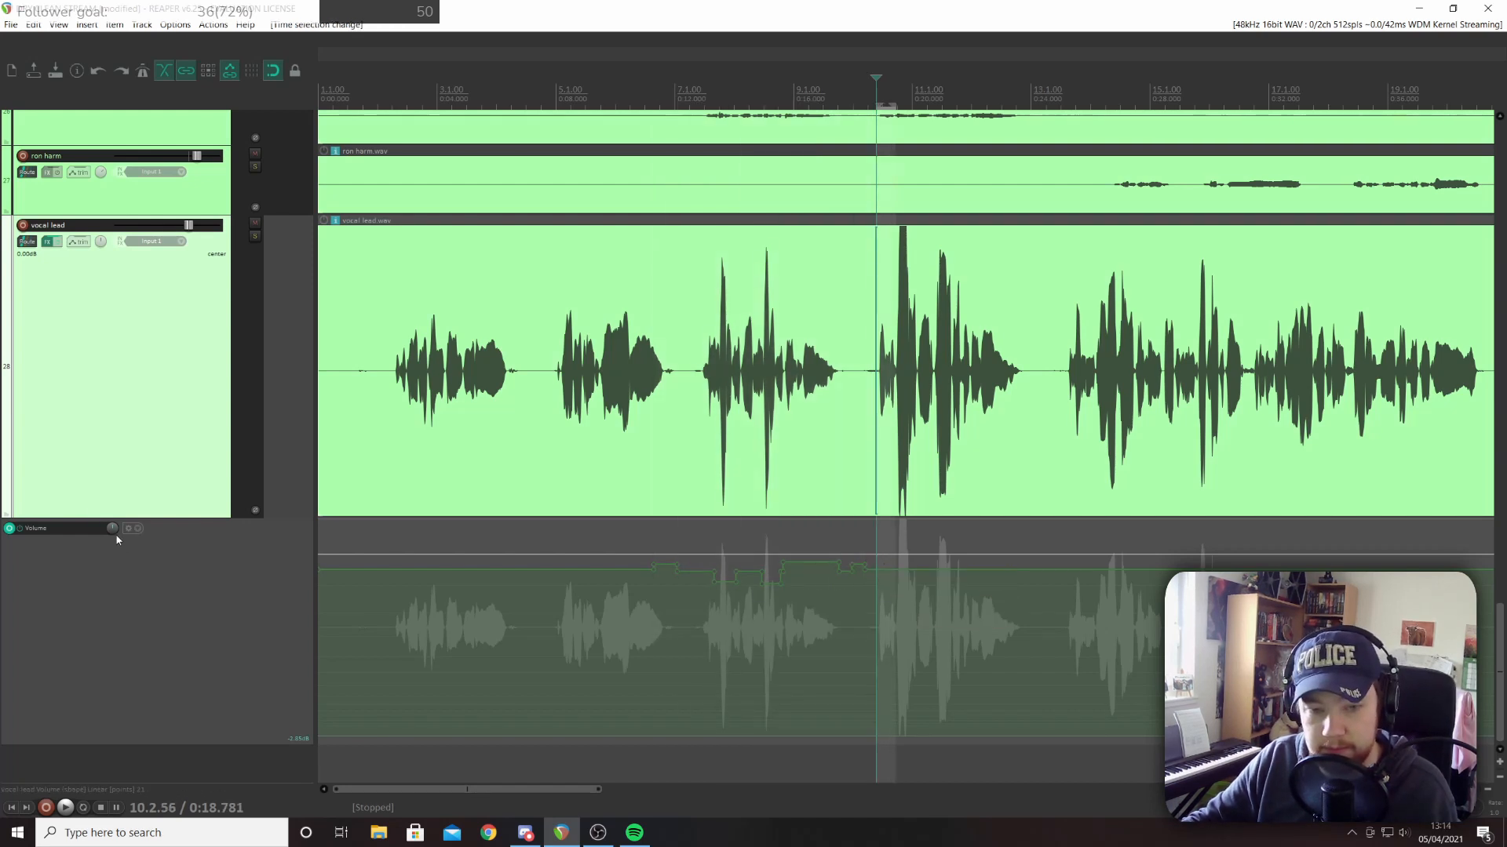
pyautogui.moveTo(112, 529); pyautogui.dragTo(112, 524)
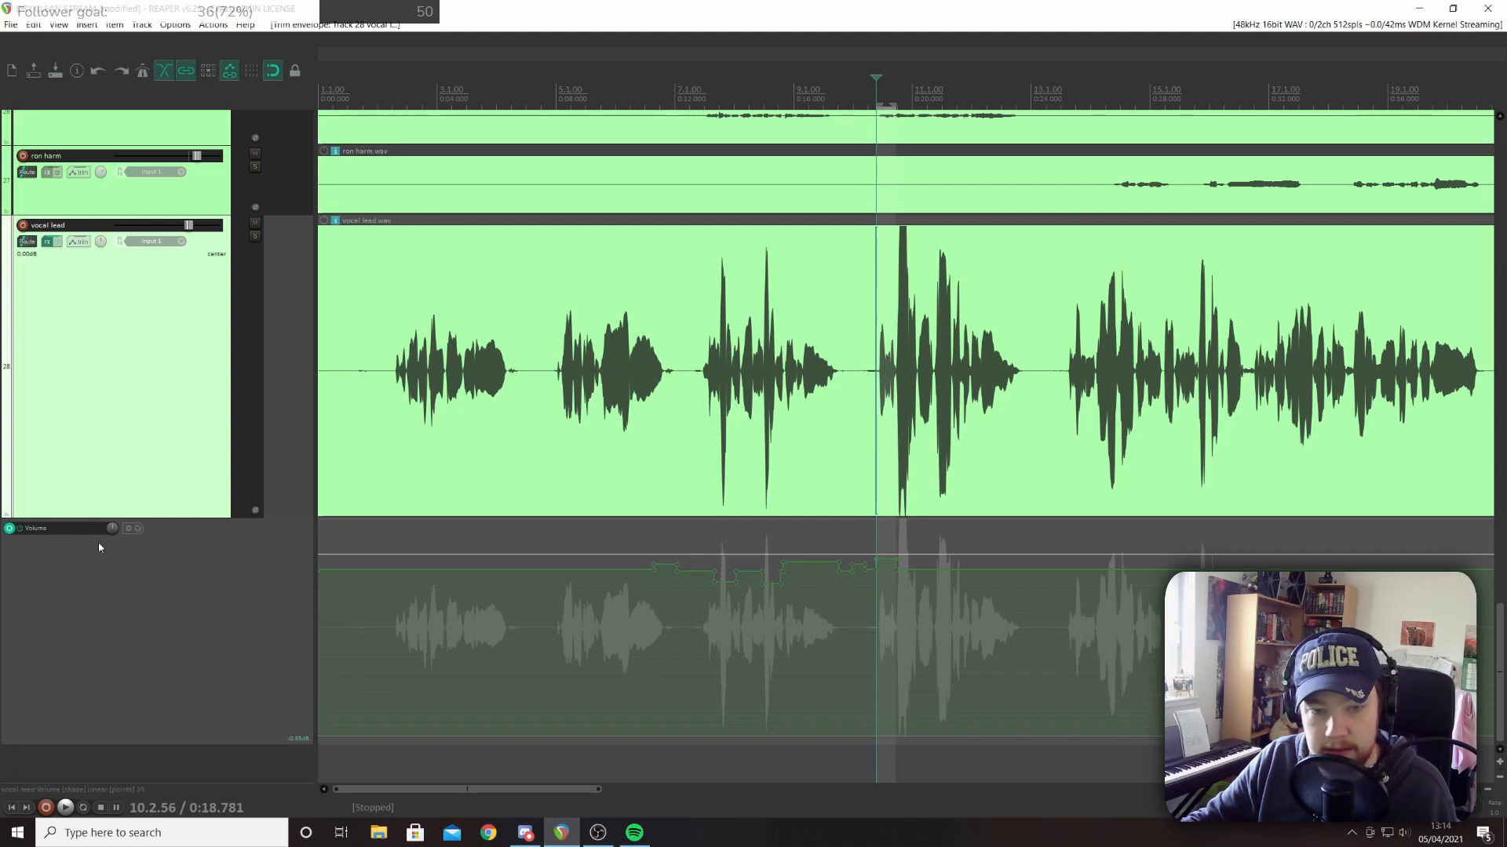
# Lower the vocal lead's volume envelope from the fourth phrase's loud peak at about 10.3.91 onward, and audition the phrase
pyautogui.click(895, 595)
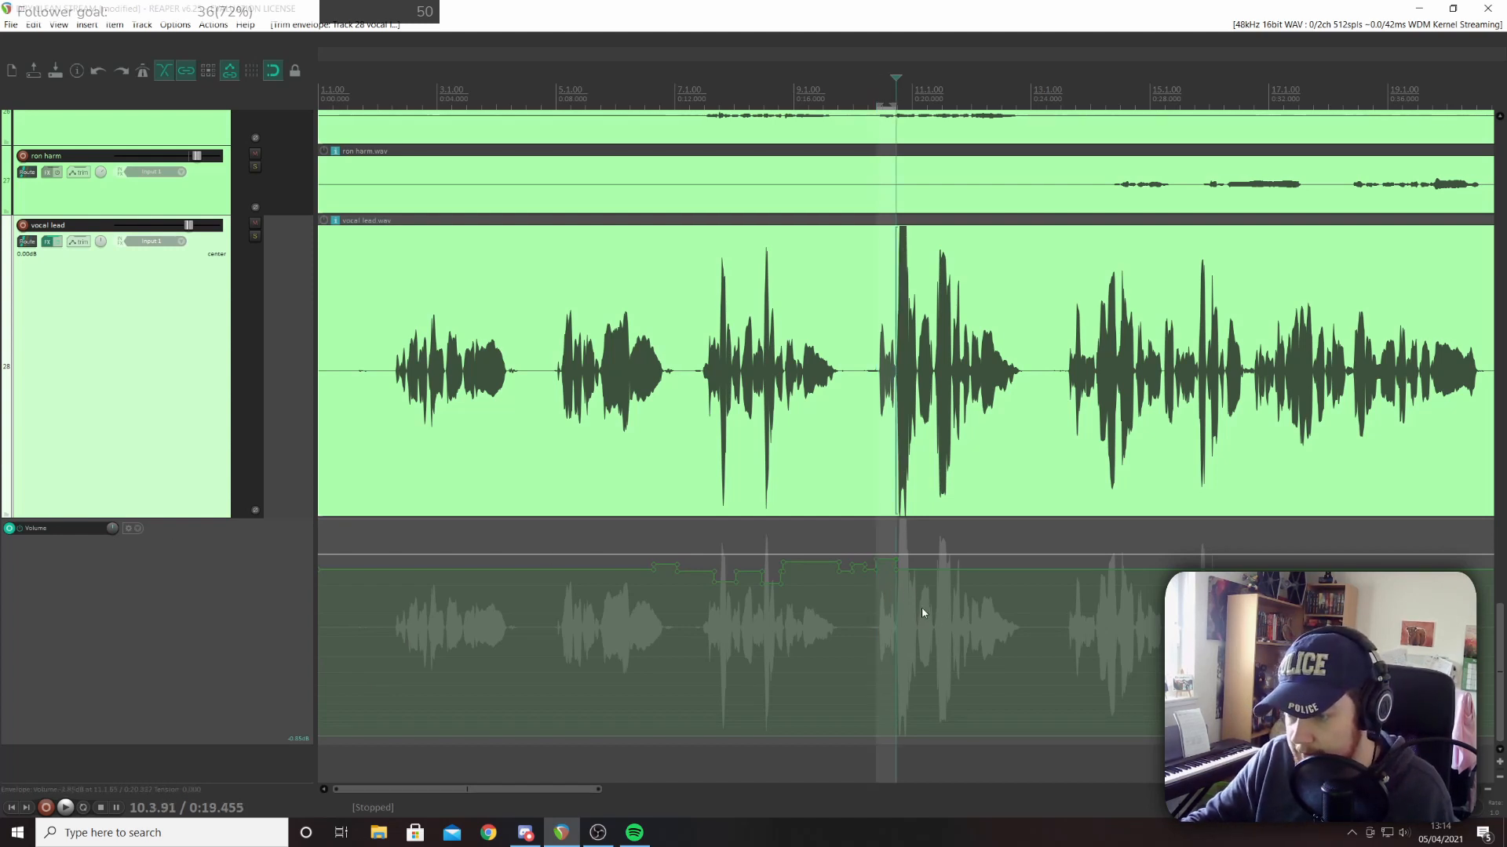
pyautogui.moveTo(913, 561); pyautogui.dragTo(927, 562)
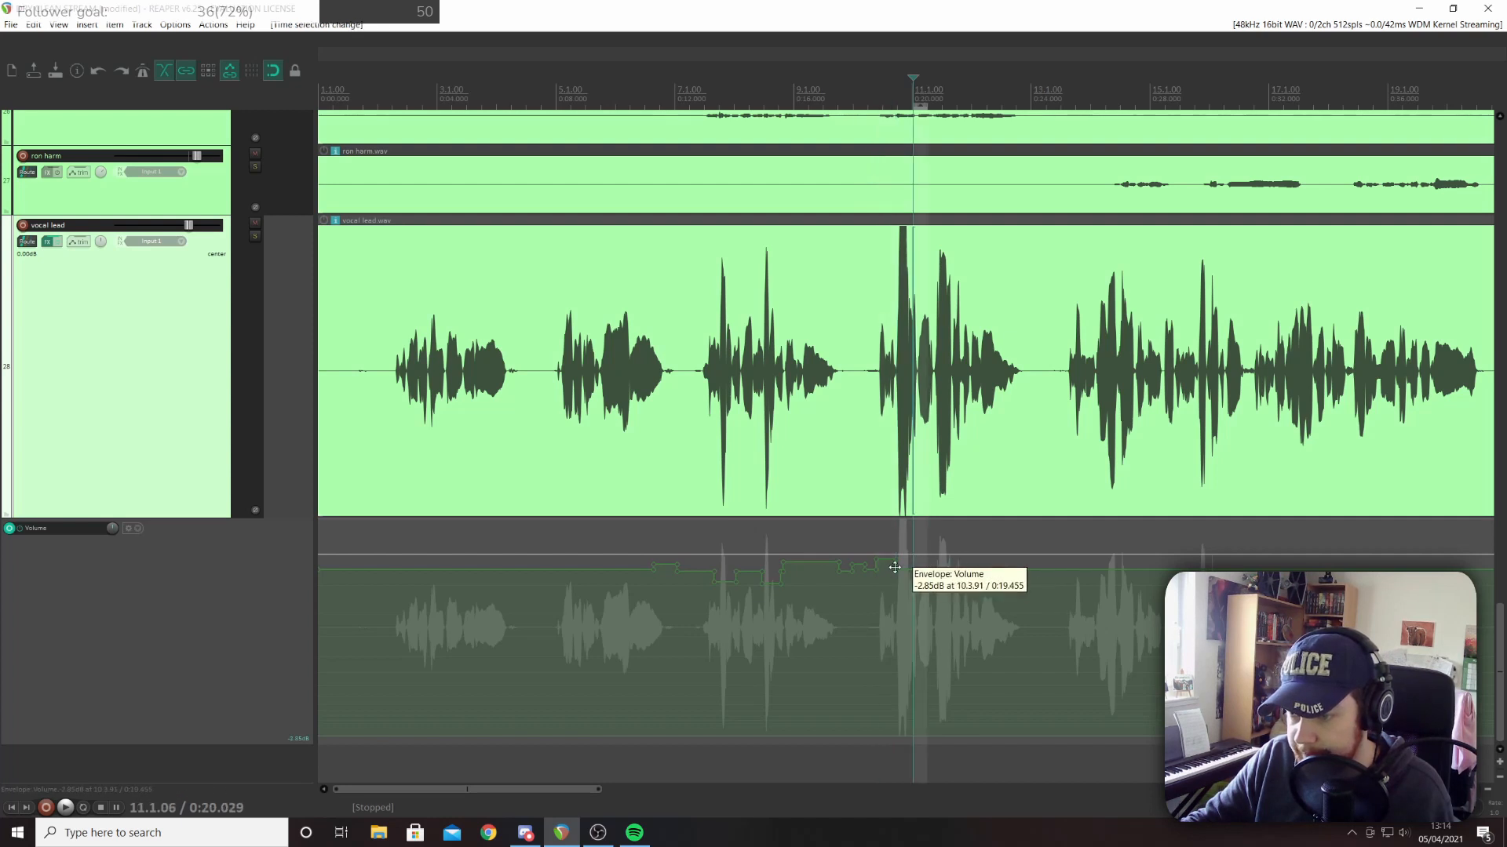
pyautogui.click(895, 595)
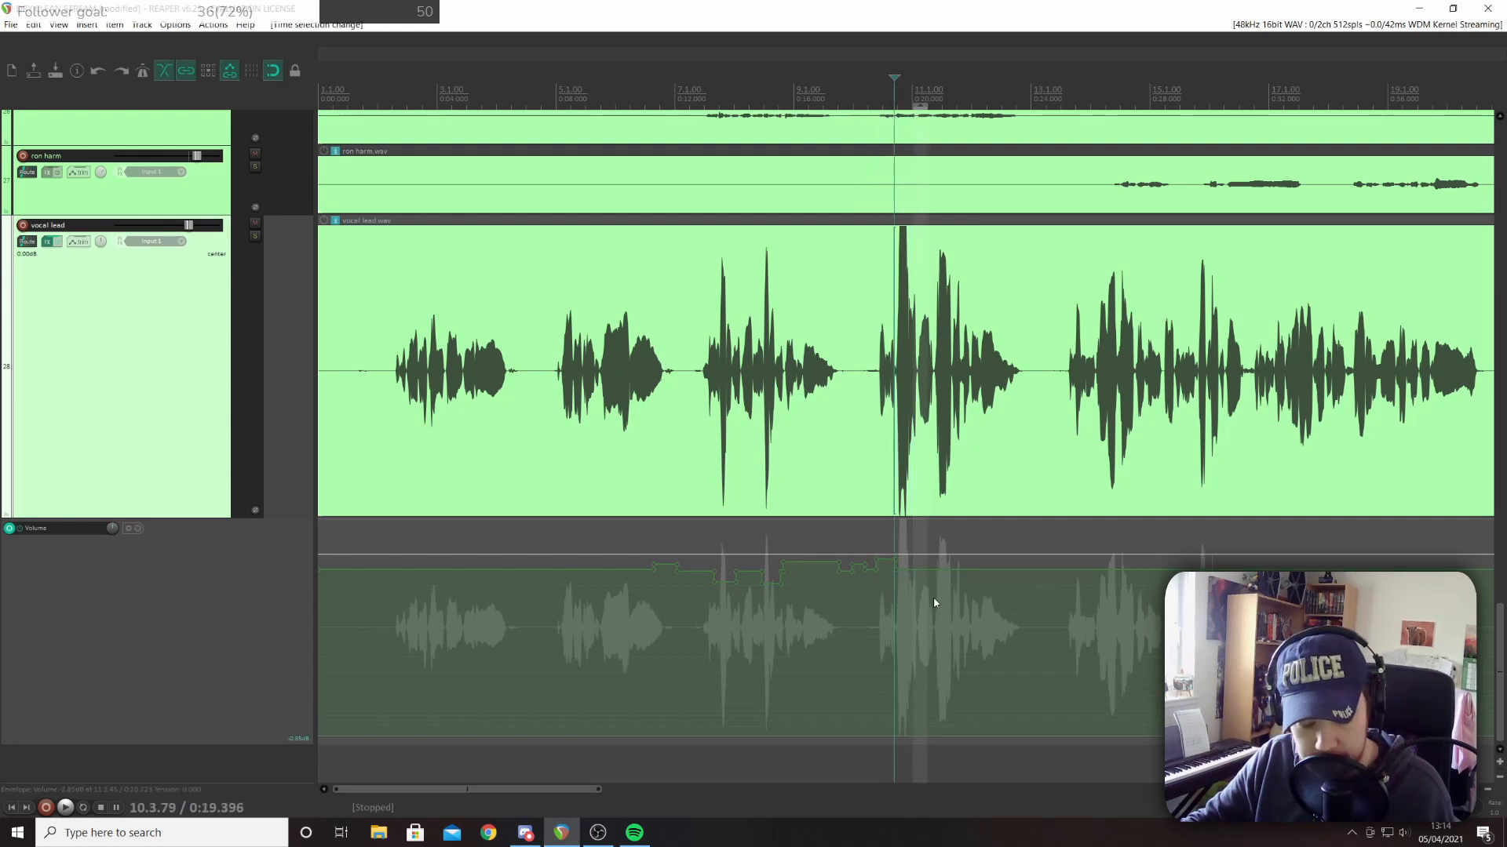
pyautogui.click(885, 307)
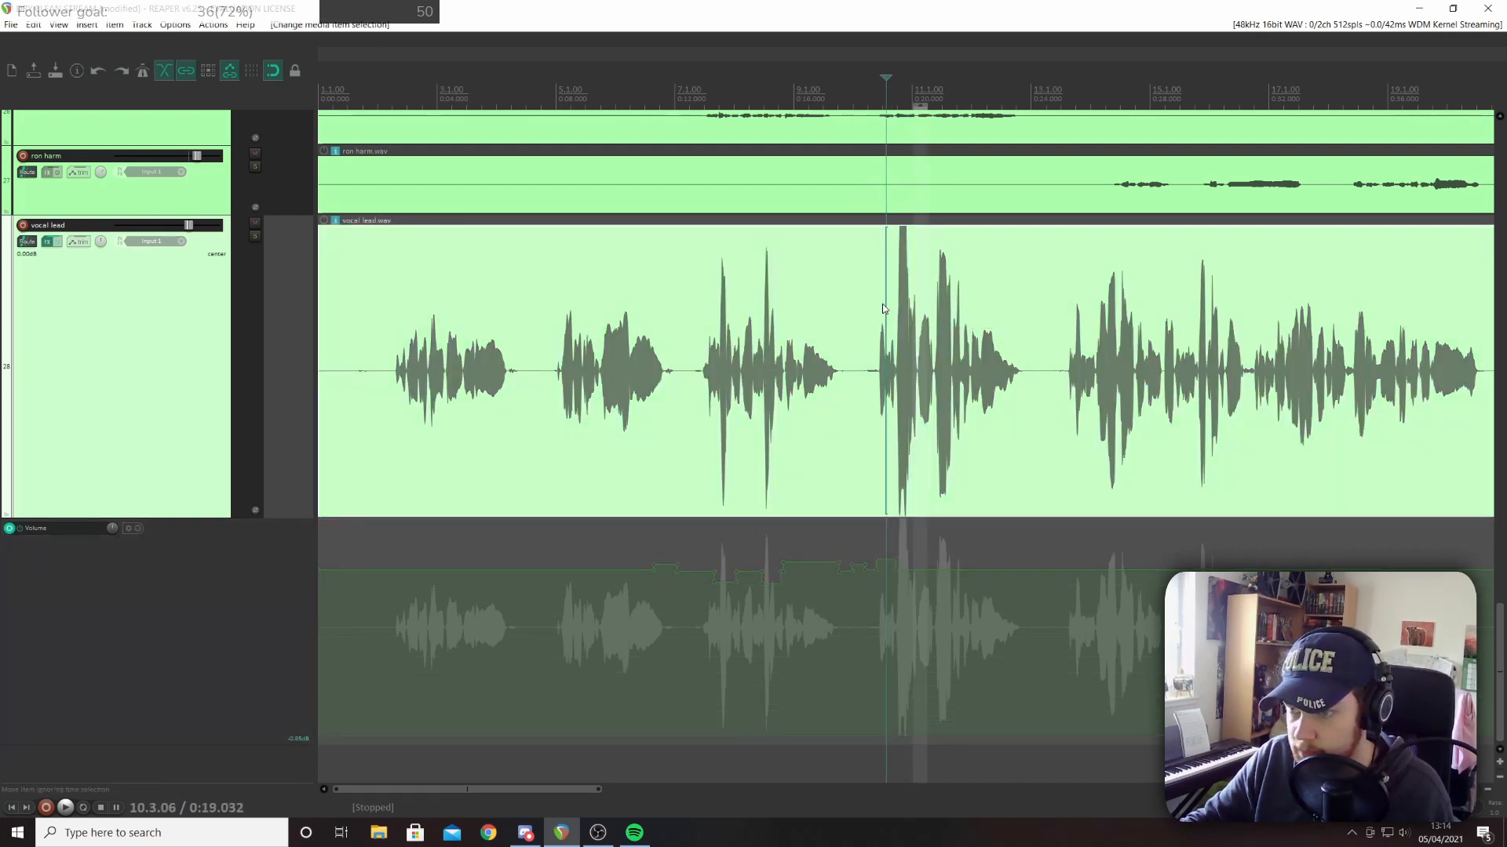
pyautogui.click(898, 317)
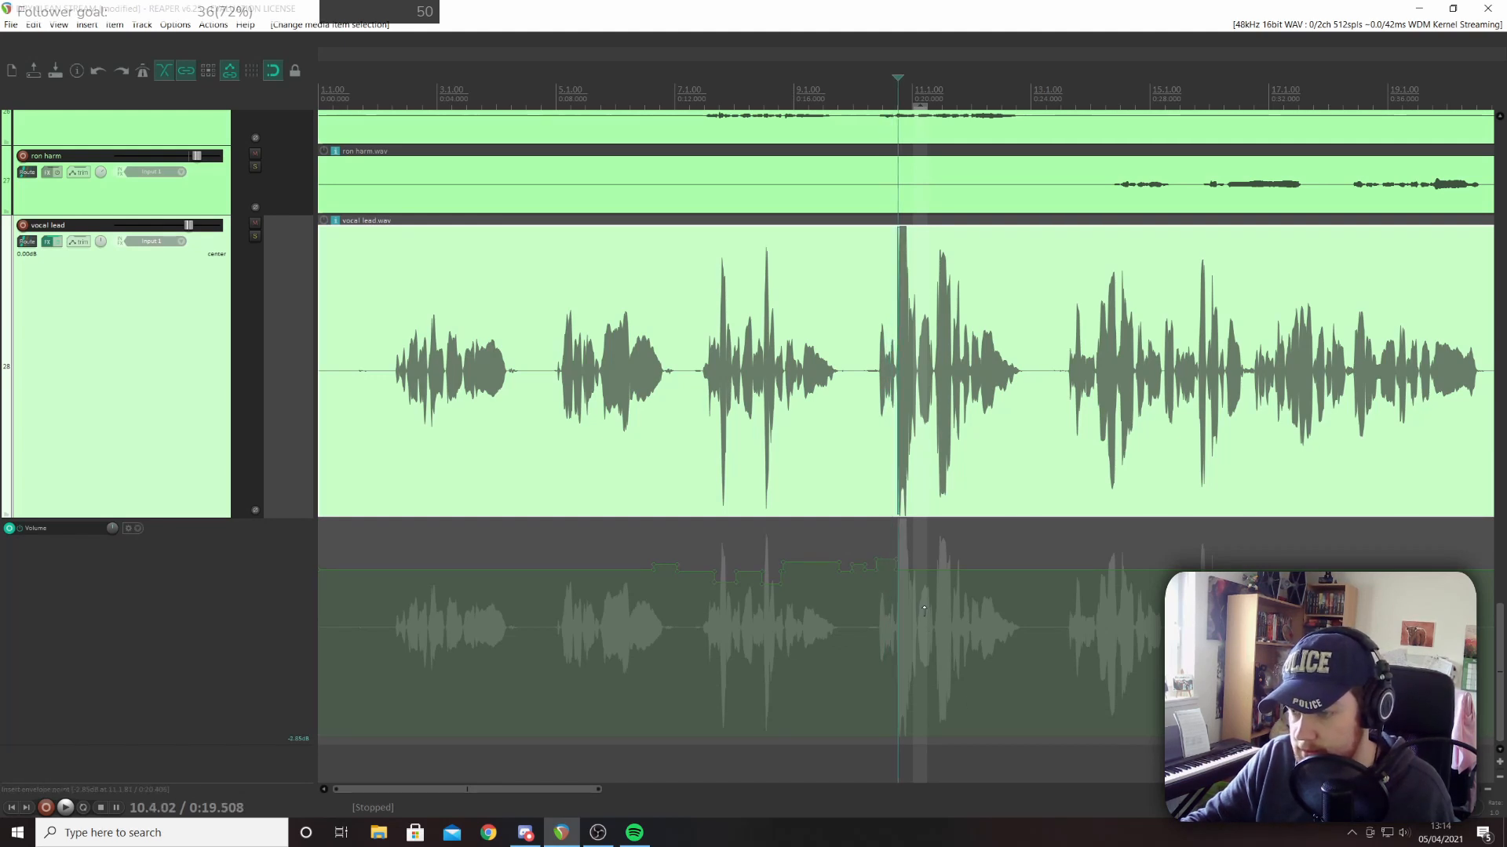
pyautogui.moveTo(916, 609); pyautogui.dragTo(895, 581)
pyautogui.click(882, 596)
pyautogui.press('space')
pyautogui.click(868, 615)
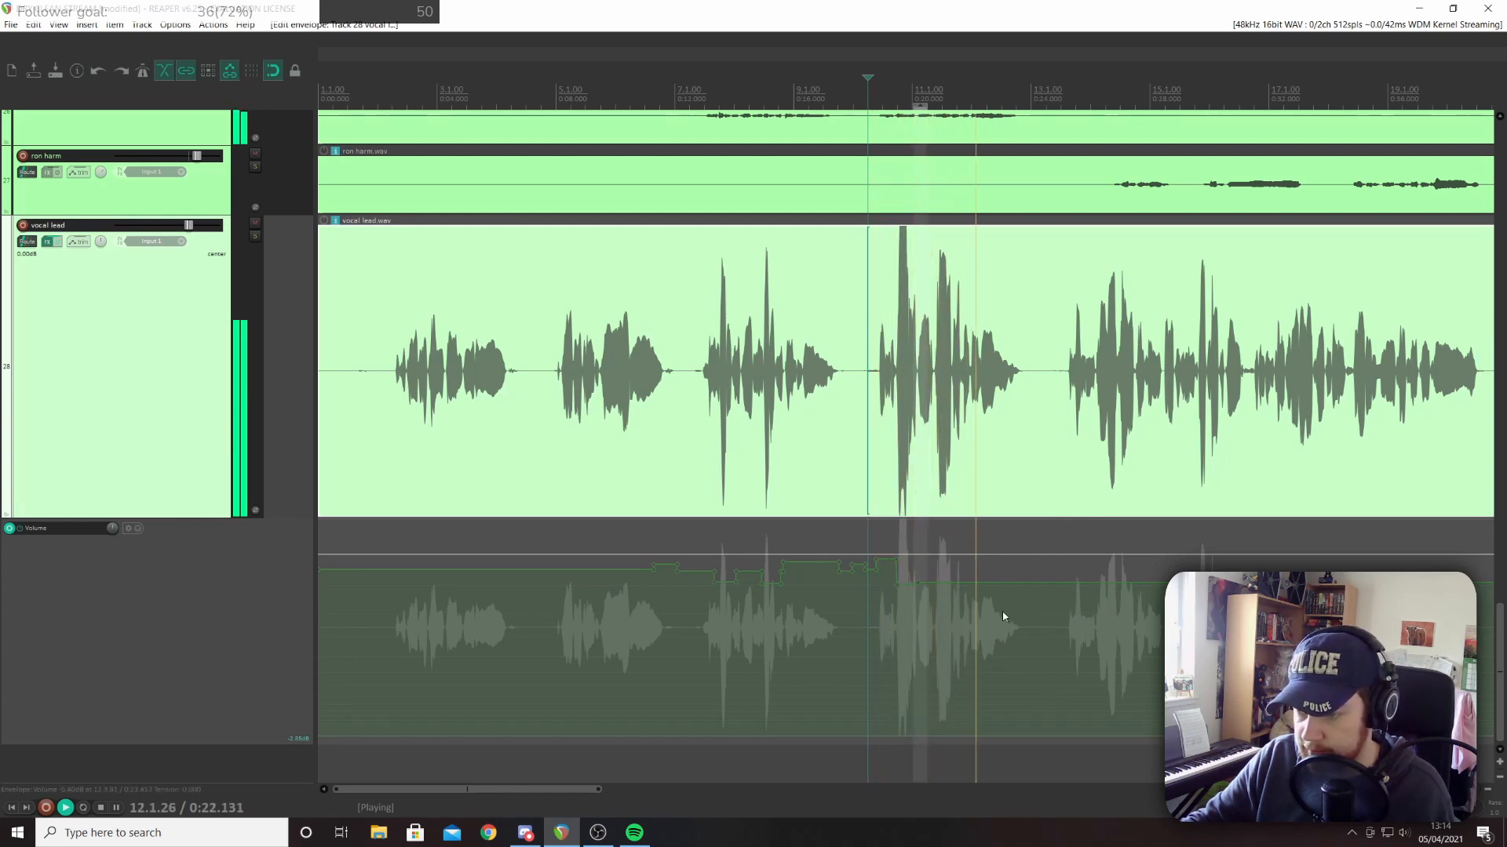
pyautogui.press('space')
# Raise the volume envelope to about -3 dB over the fourth phrase's tail, from 11.3.60 to about 12.4.27, and audition it
pyautogui.moveTo(1021, 538); pyautogui.dragTo(951, 539)
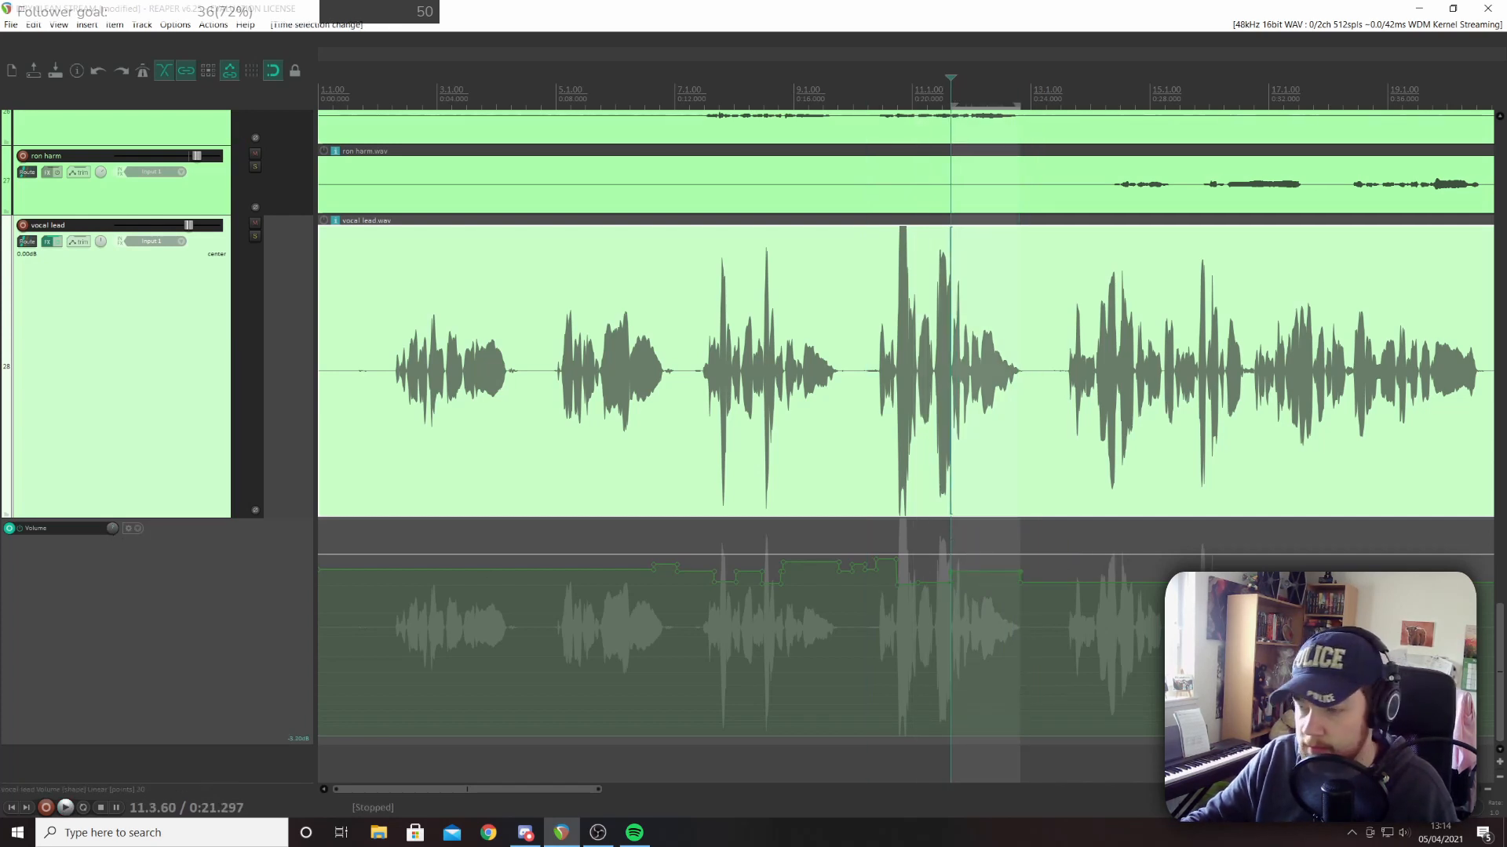
pyautogui.click(817, 621)
pyautogui.press('space')
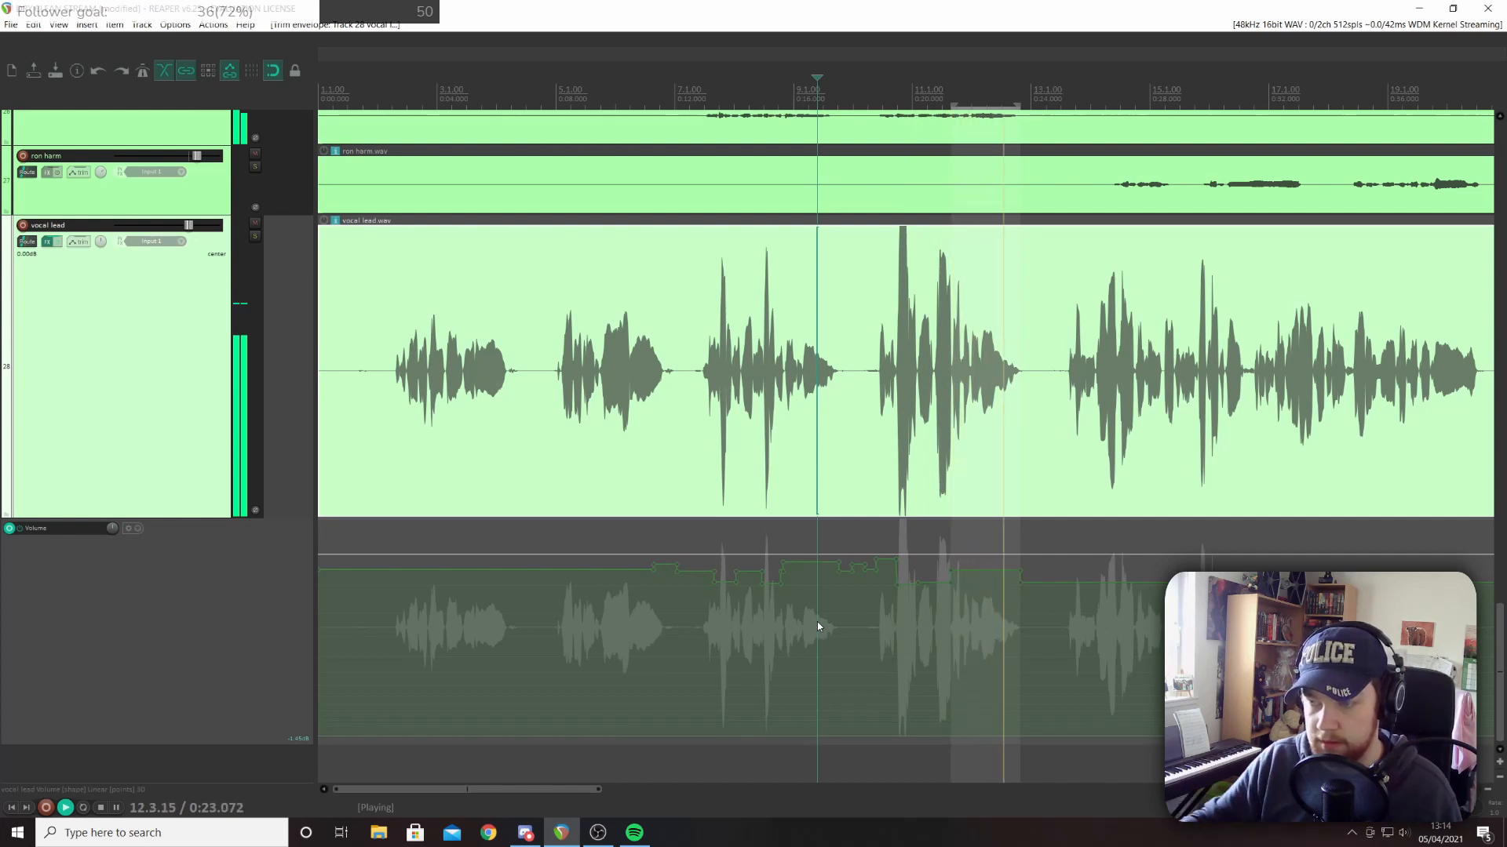
pyautogui.press('space')
# Raise the volume envelope between the fourth phrase's two loud peaks from 11.1.30, and ramp the tail up to its end near 12.4.27
pyautogui.moveTo(918, 616); pyautogui.dragTo(933, 615)
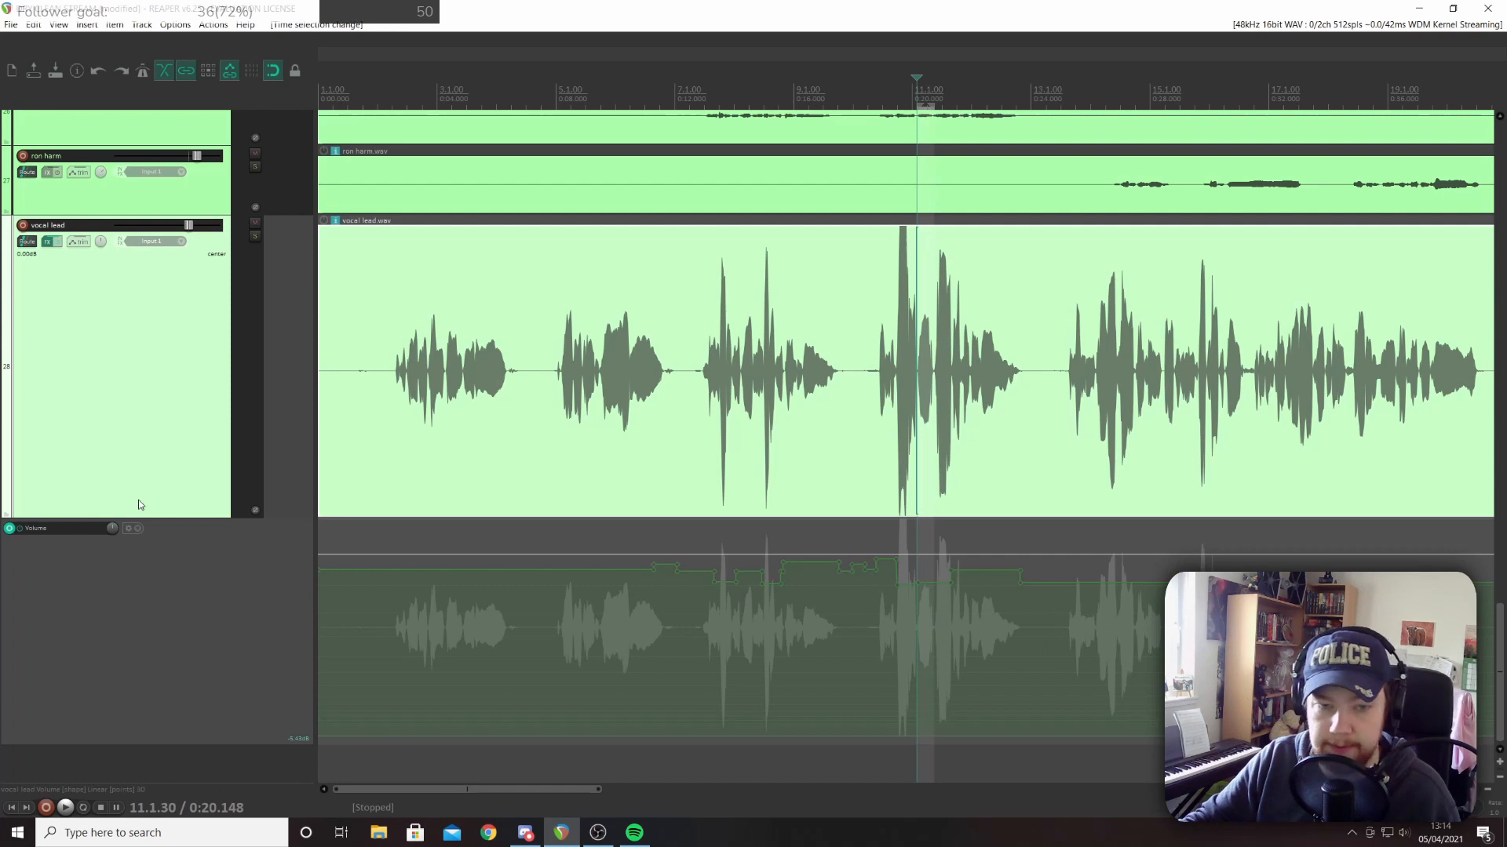
pyautogui.click(111, 528)
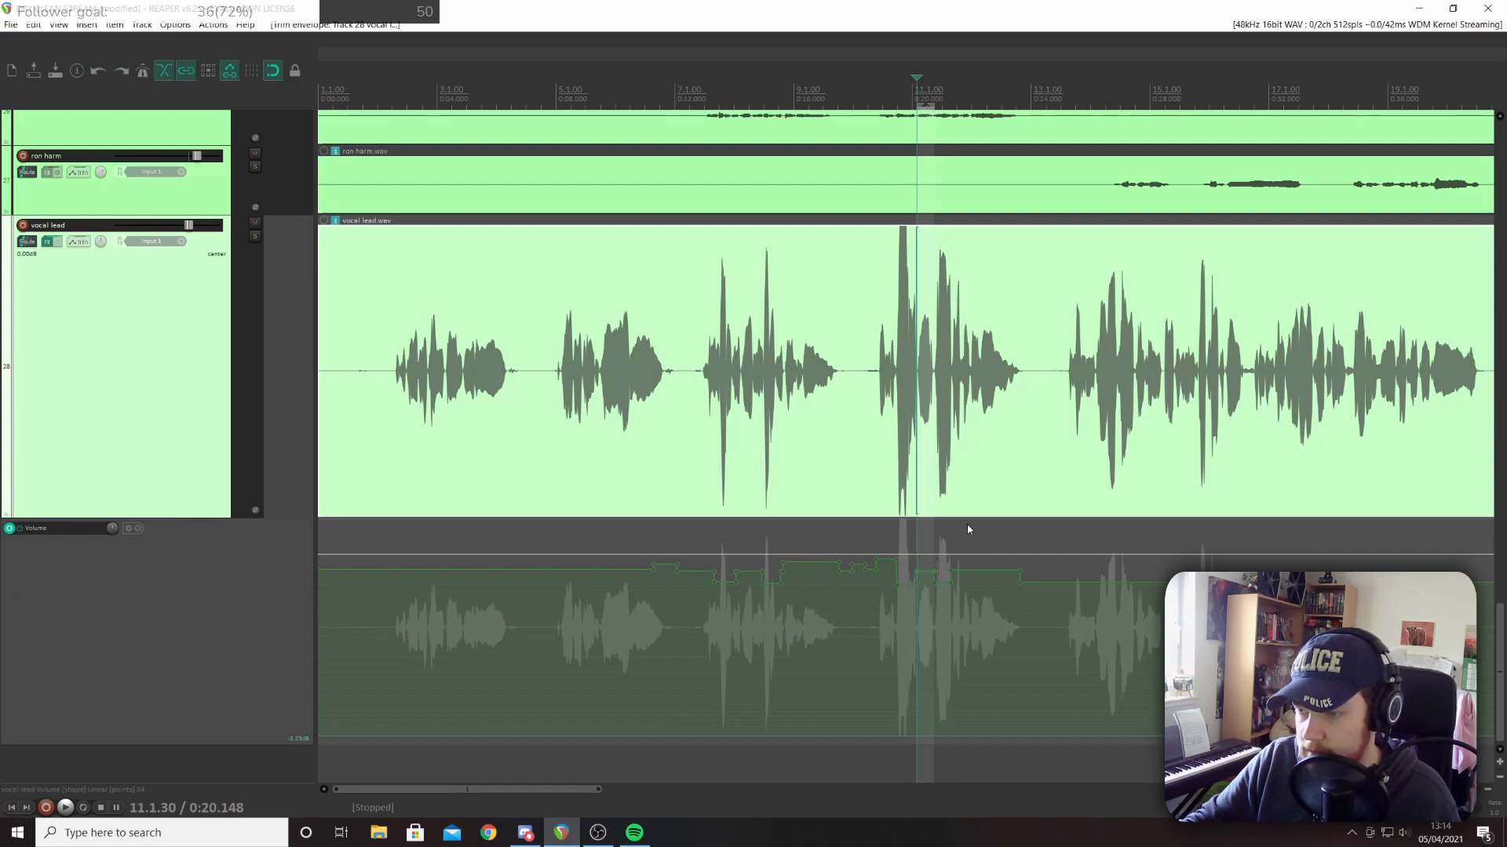
pyautogui.click(872, 600)
pyautogui.press('space')
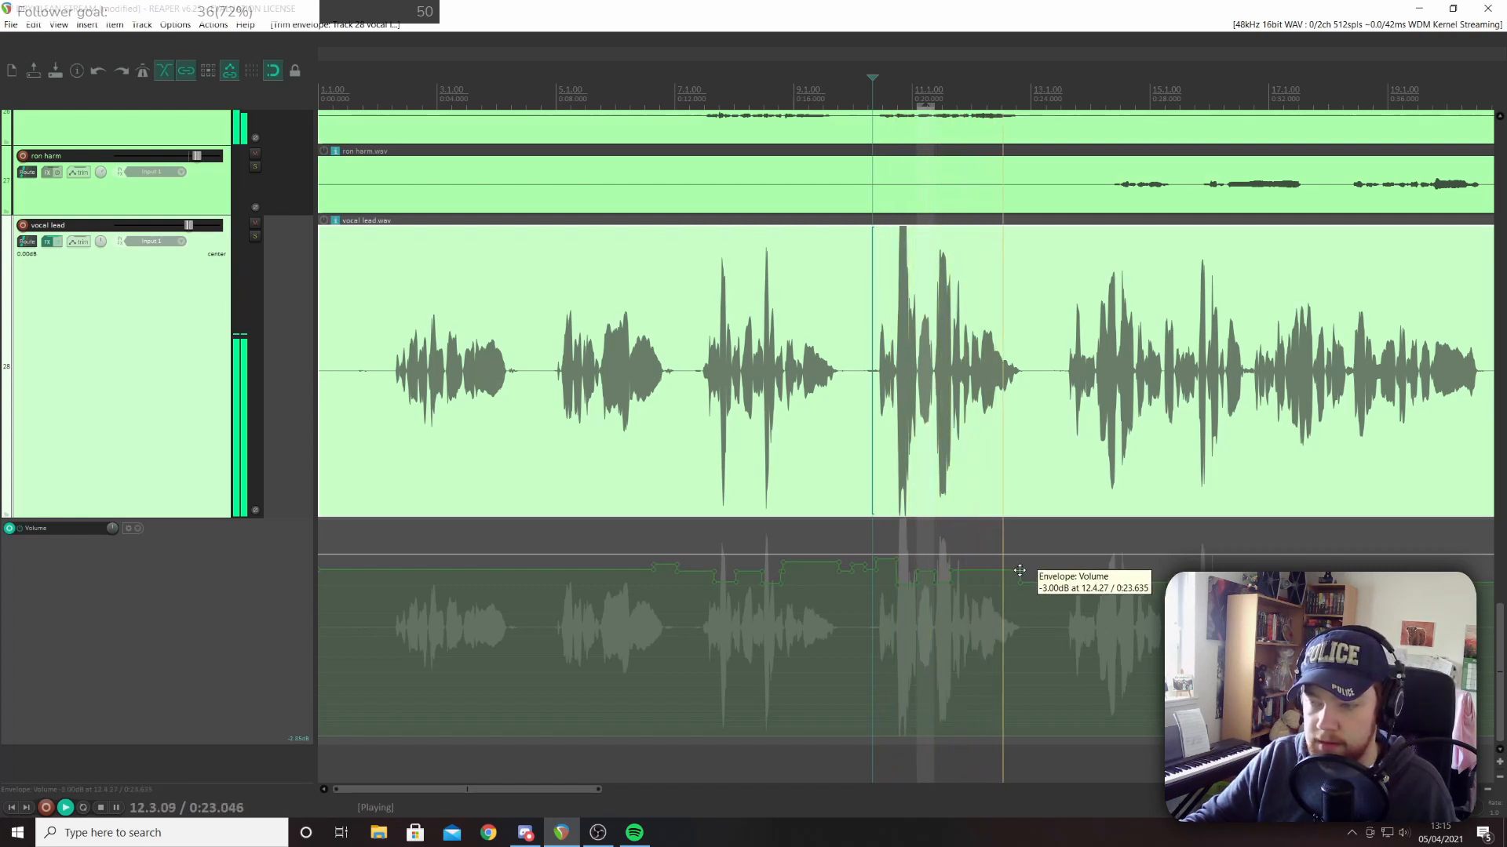
pyautogui.press('space')
pyautogui.moveTo(1025, 578); pyautogui.dragTo(1019, 565)
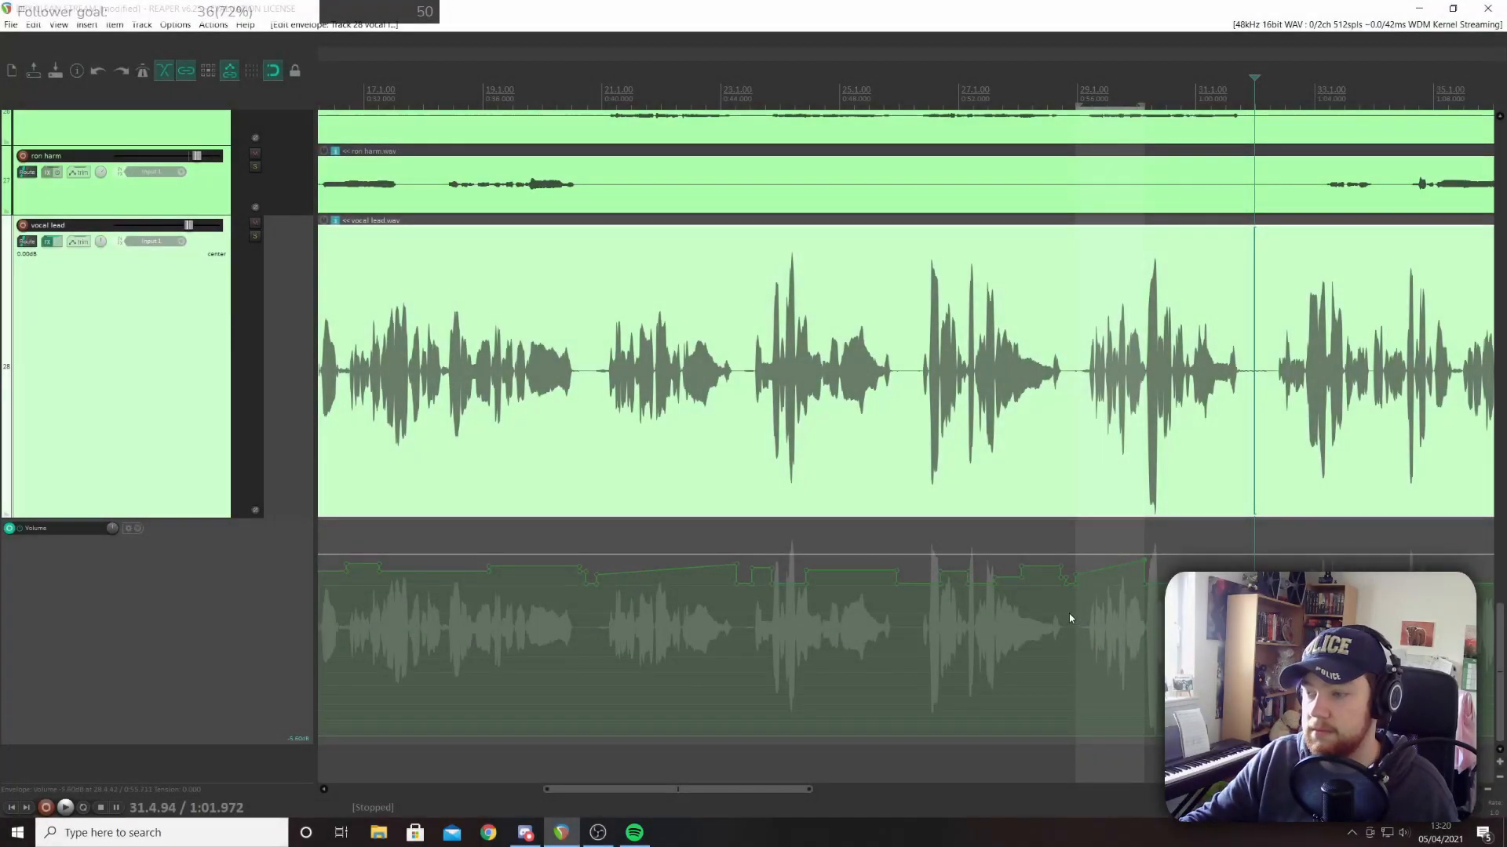
# Raise the vocal lead's volume envelope to about -2.8 dB over the phrase ending from 30.4.27 to about 31.4.9, and audition it
pyautogui.click(1052, 627)
pyautogui.press('space')
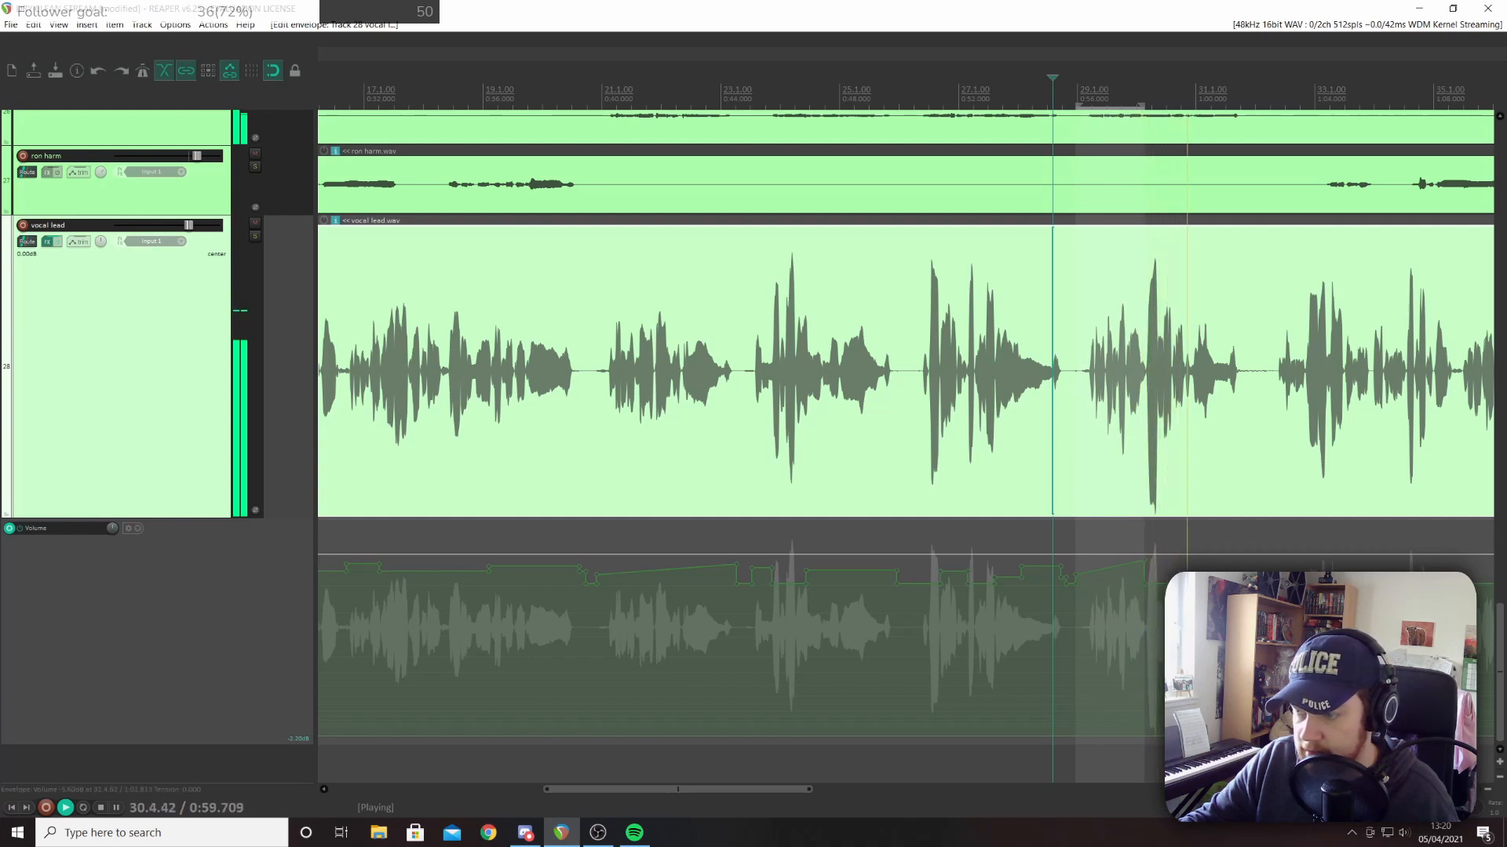
pyautogui.press('space')
pyautogui.moveTo(1185, 628); pyautogui.dragTo(1255, 627)
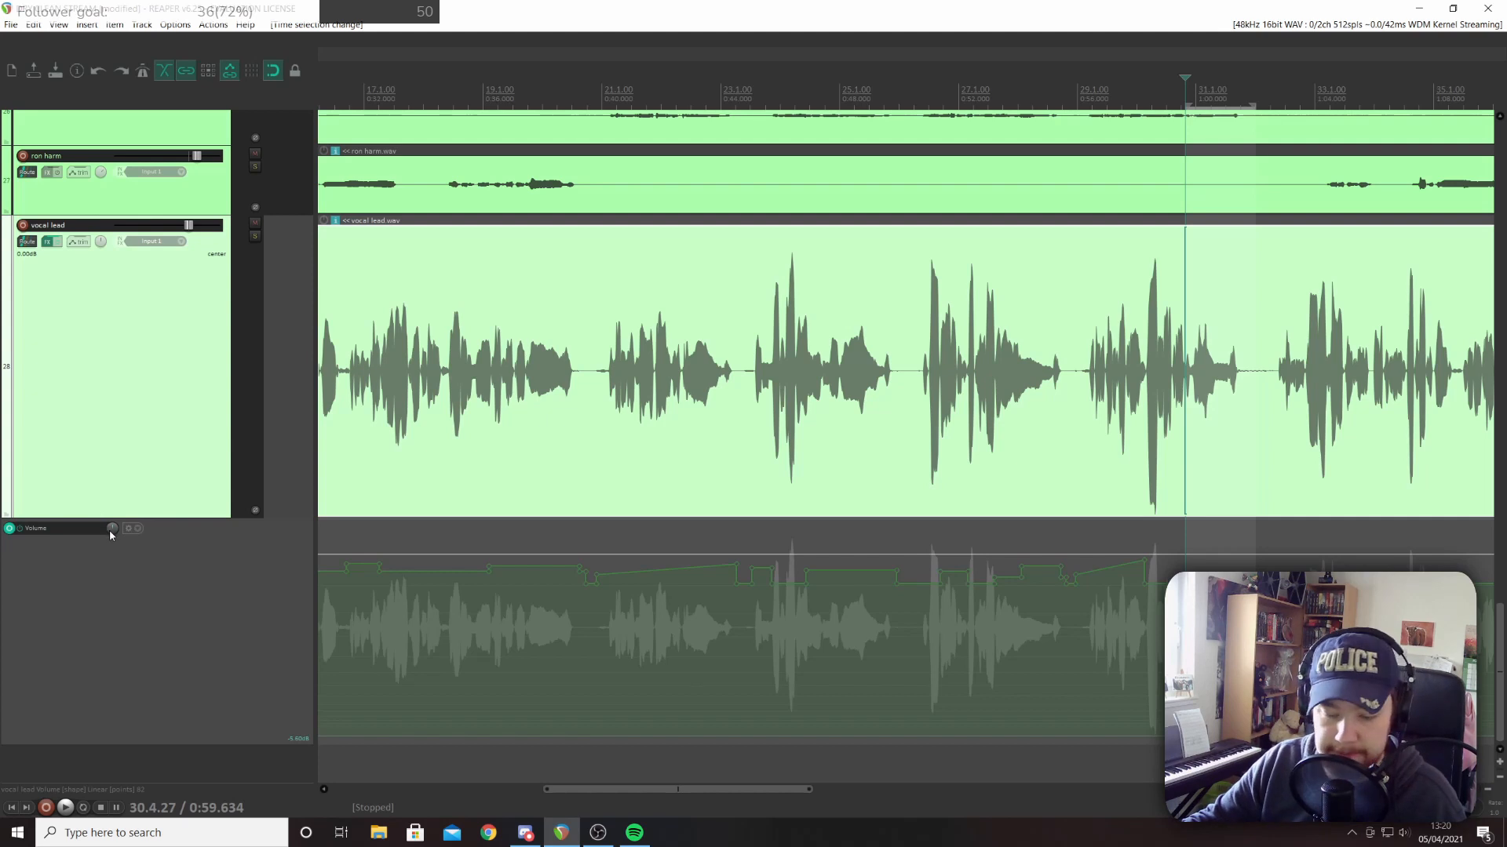
pyautogui.moveTo(112, 528); pyautogui.dragTo(112, 520)
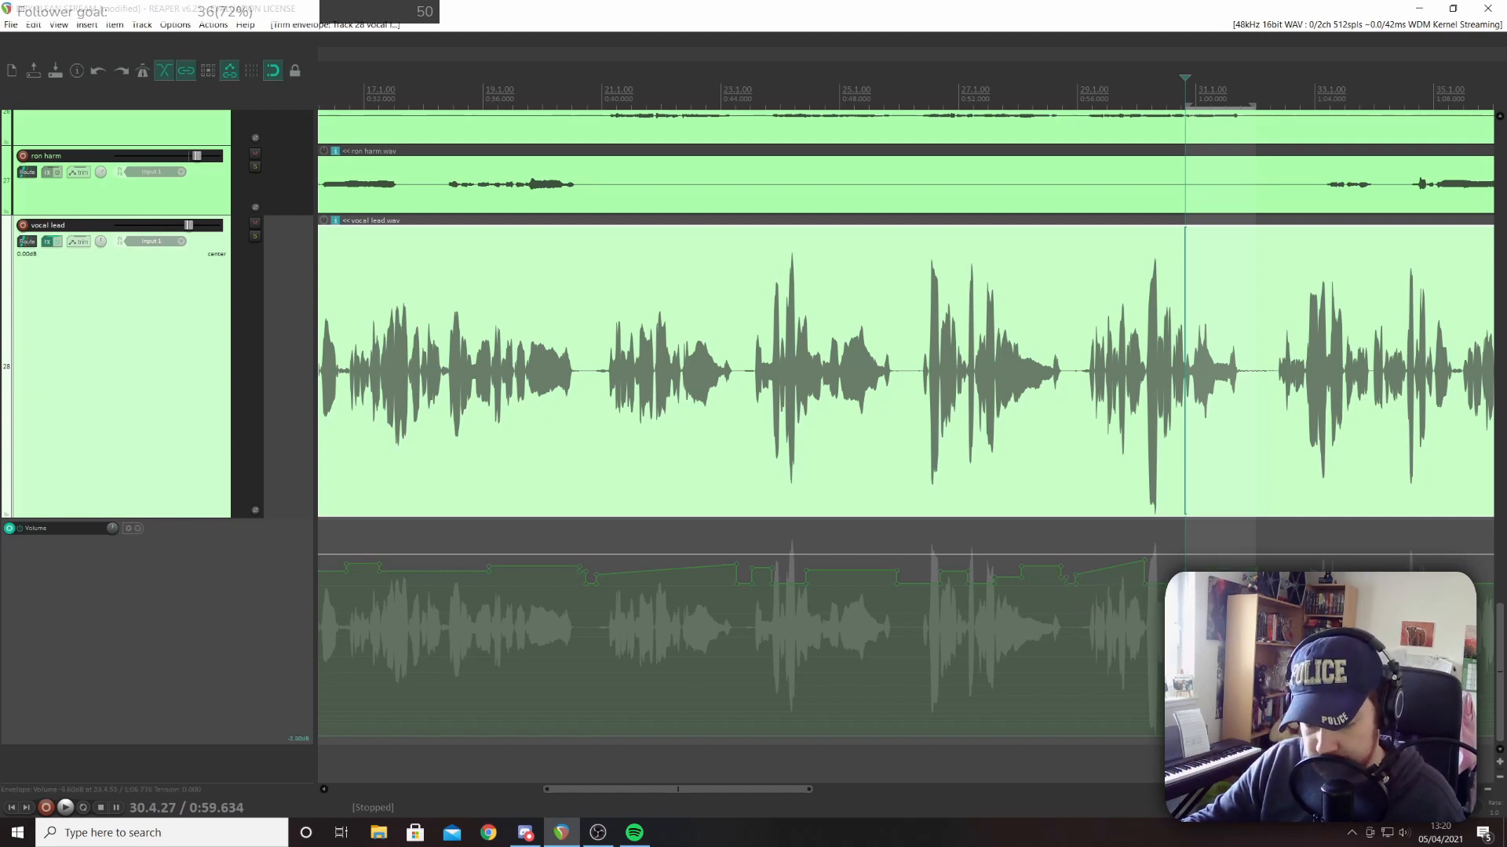
pyautogui.click(1111, 604)
pyautogui.press('space')
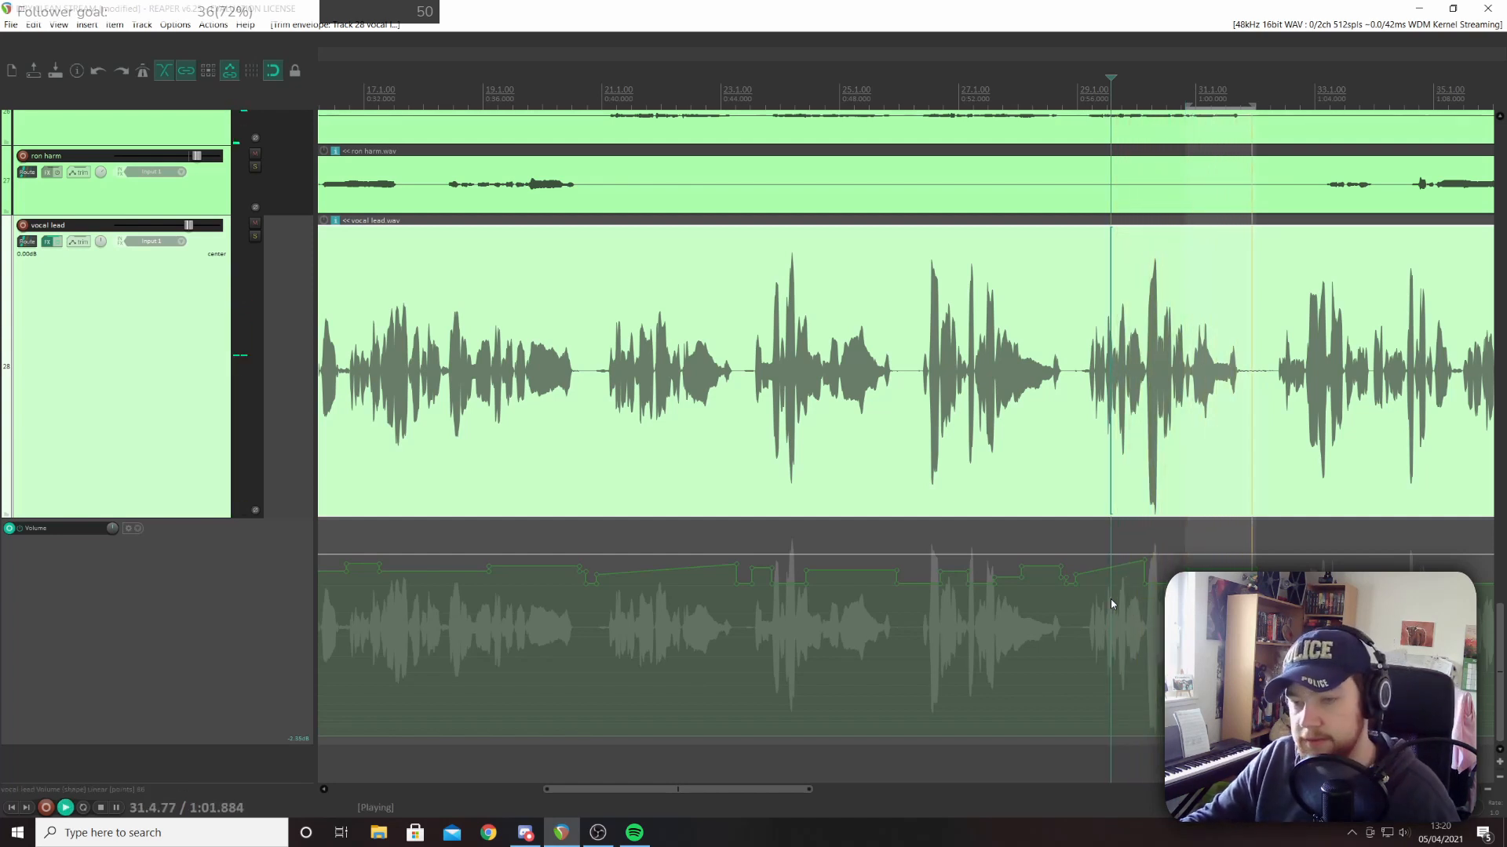
pyautogui.press('space')
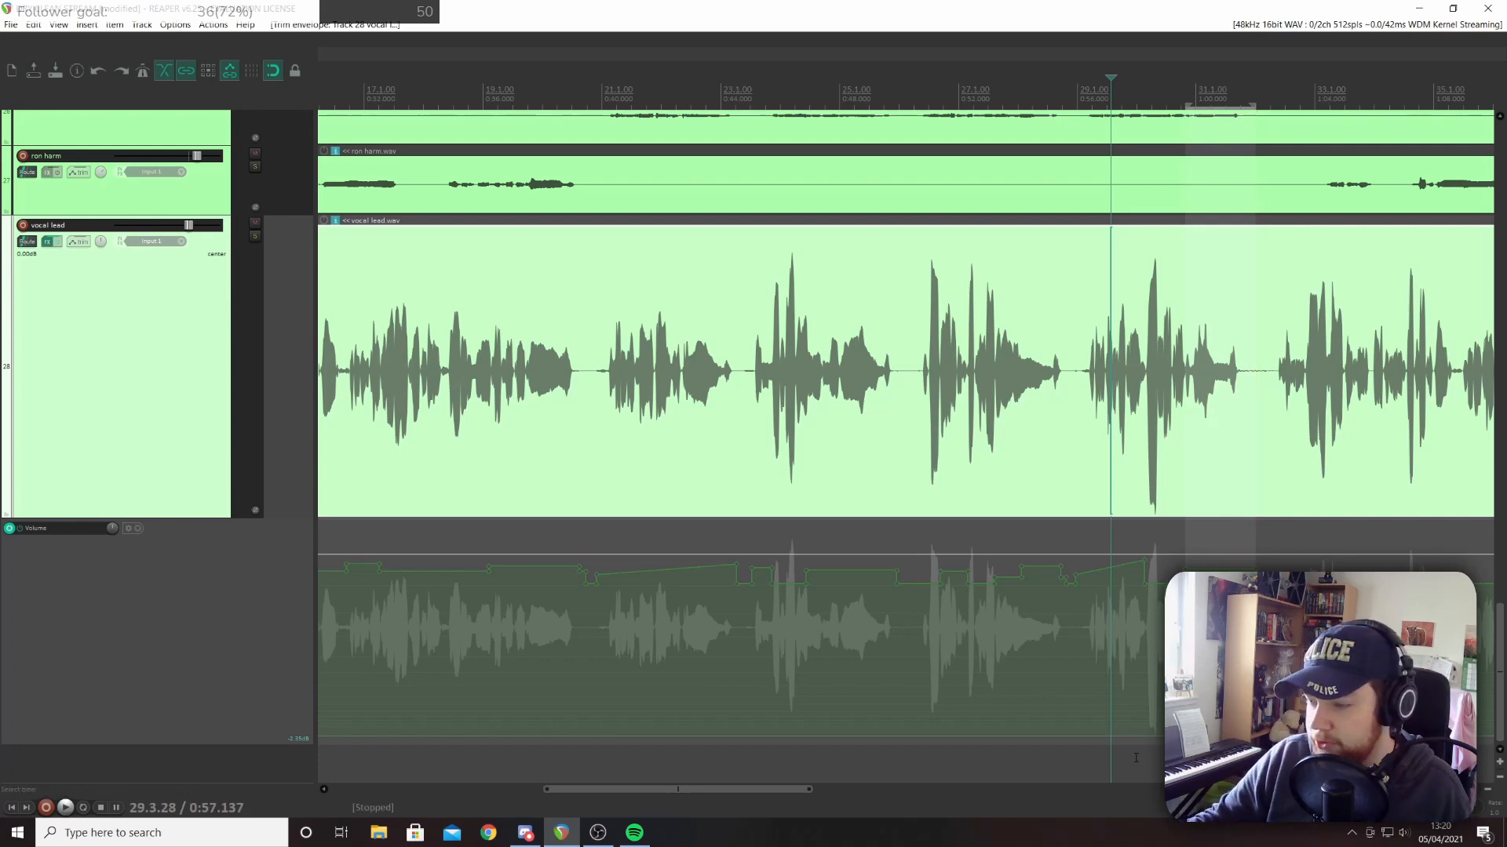
# Examine the vocal lead's volume automation across the verse, from the song's start to about bar 41
pyautogui.moveTo(765, 797); pyautogui.dragTo(816, 814)
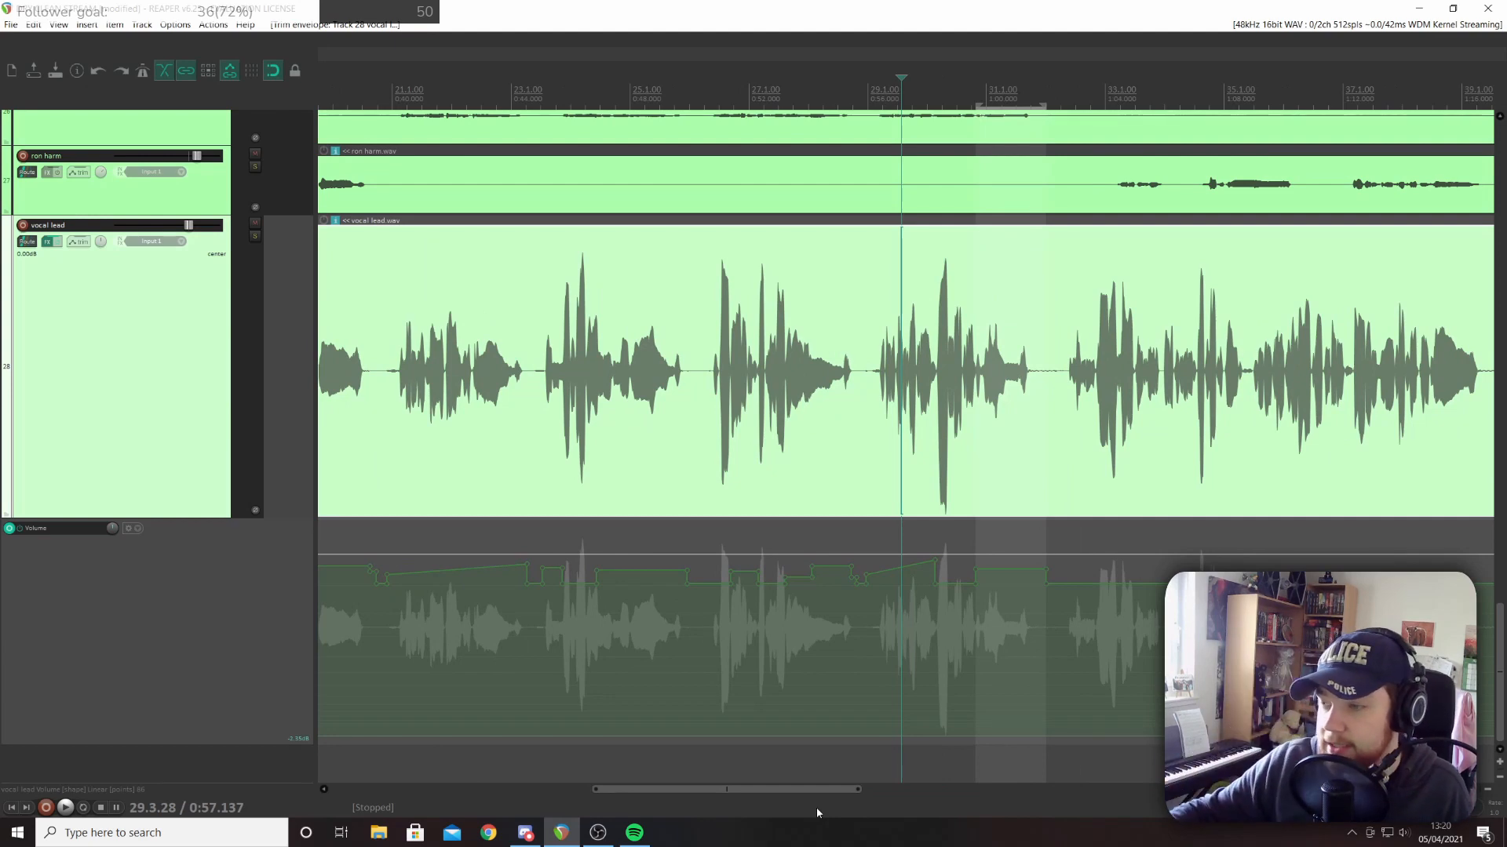
pyautogui.moveTo(804, 803); pyautogui.dragTo(860, 789)
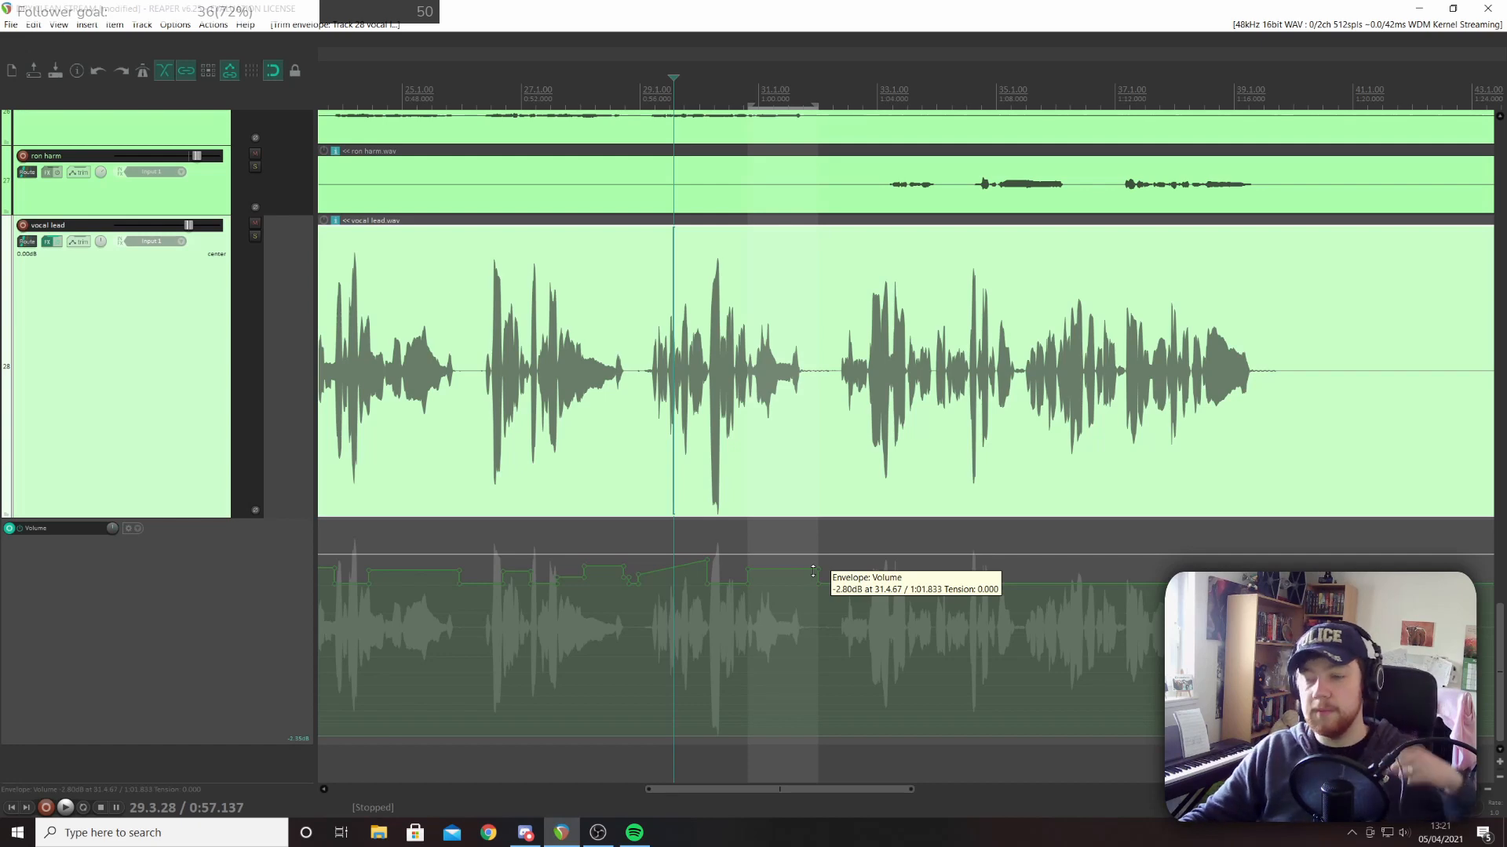
pyautogui.moveTo(868, 792); pyautogui.dragTo(561, 775)
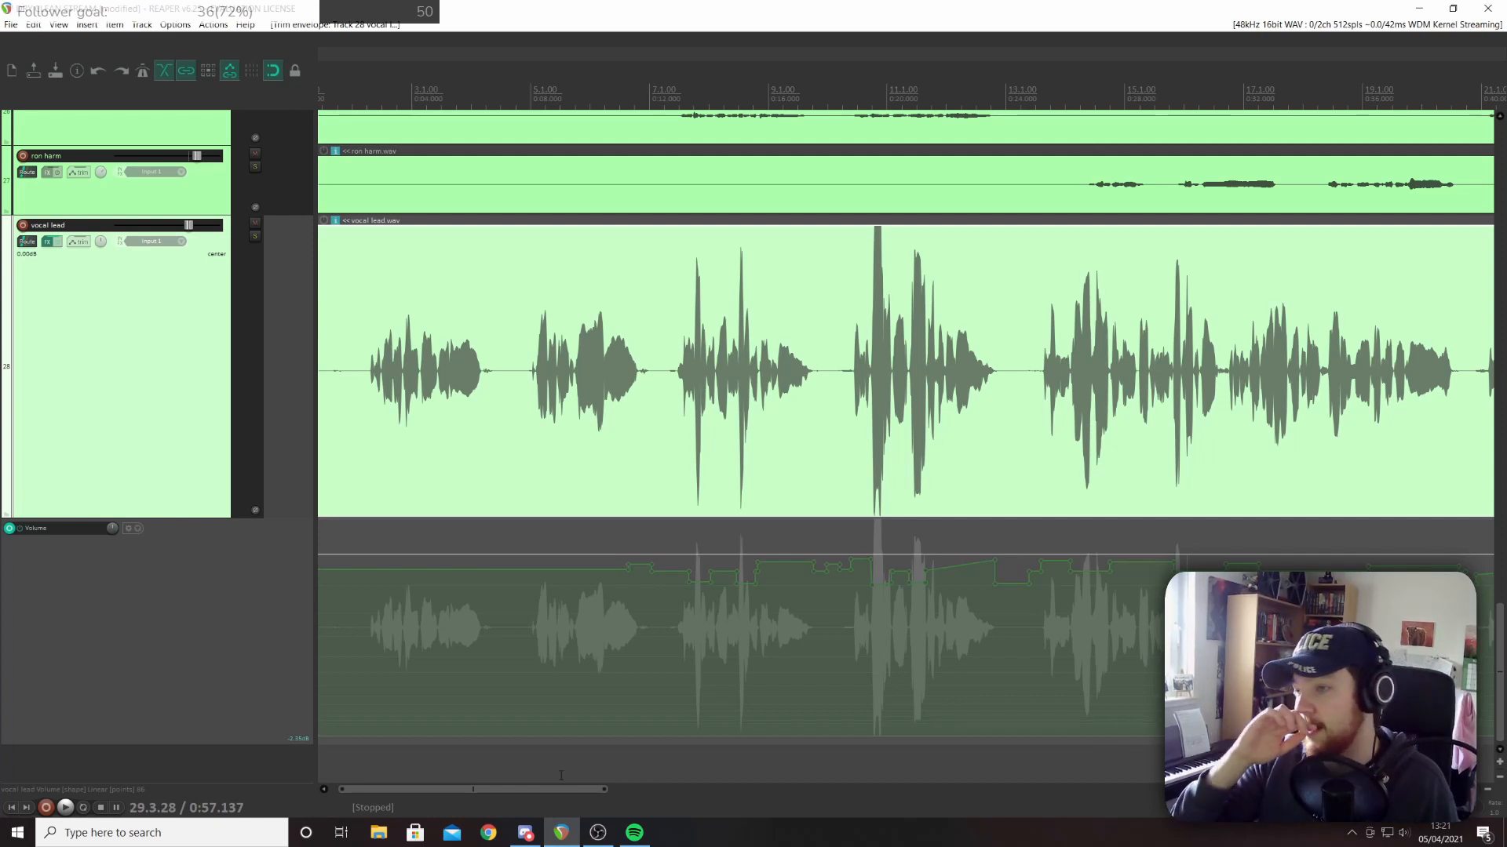
pyautogui.moveTo(563, 789); pyautogui.dragTo(734, 788)
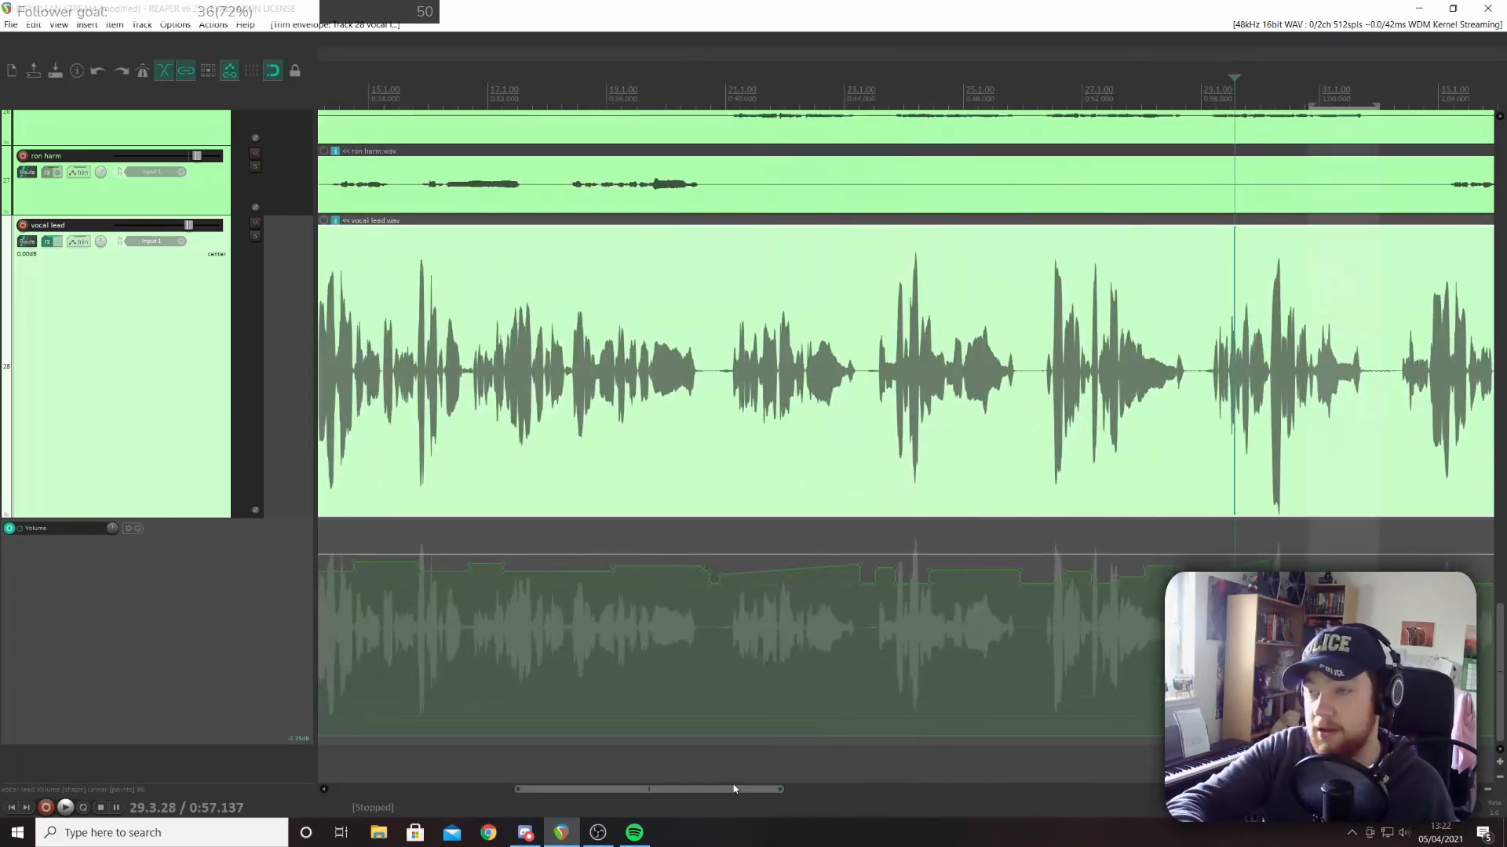
pyautogui.moveTo(733, 789); pyautogui.dragTo(549, 791)
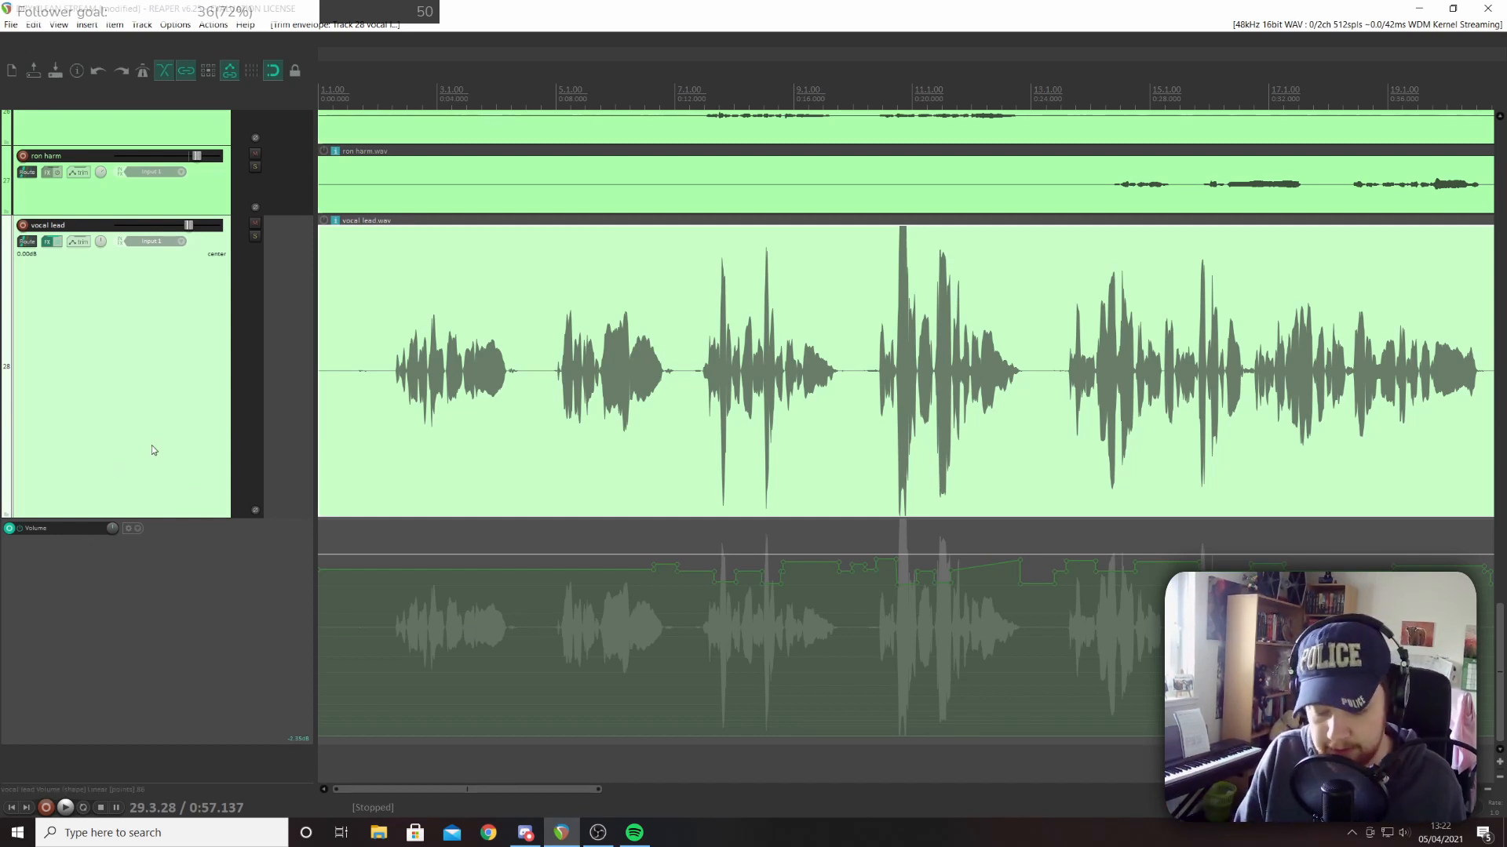
# Create a new track named Vocal Bus, route the vocal lead into it with a send, and enlarge the track's height
pyautogui.hotkey('ctrl', 't')
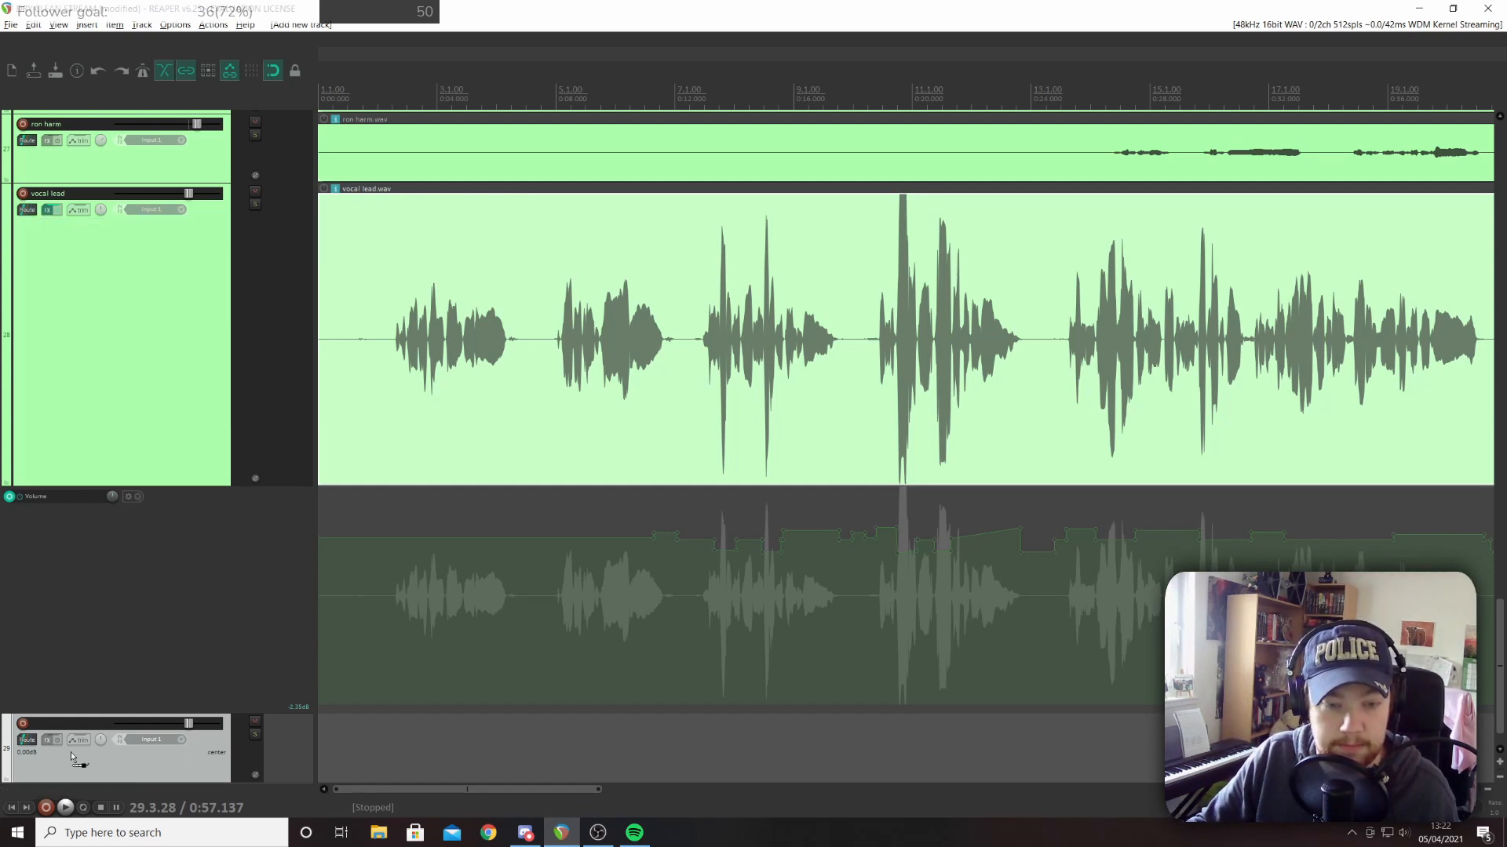
pyautogui.moveTo(72, 757); pyautogui.dragTo(56, 752)
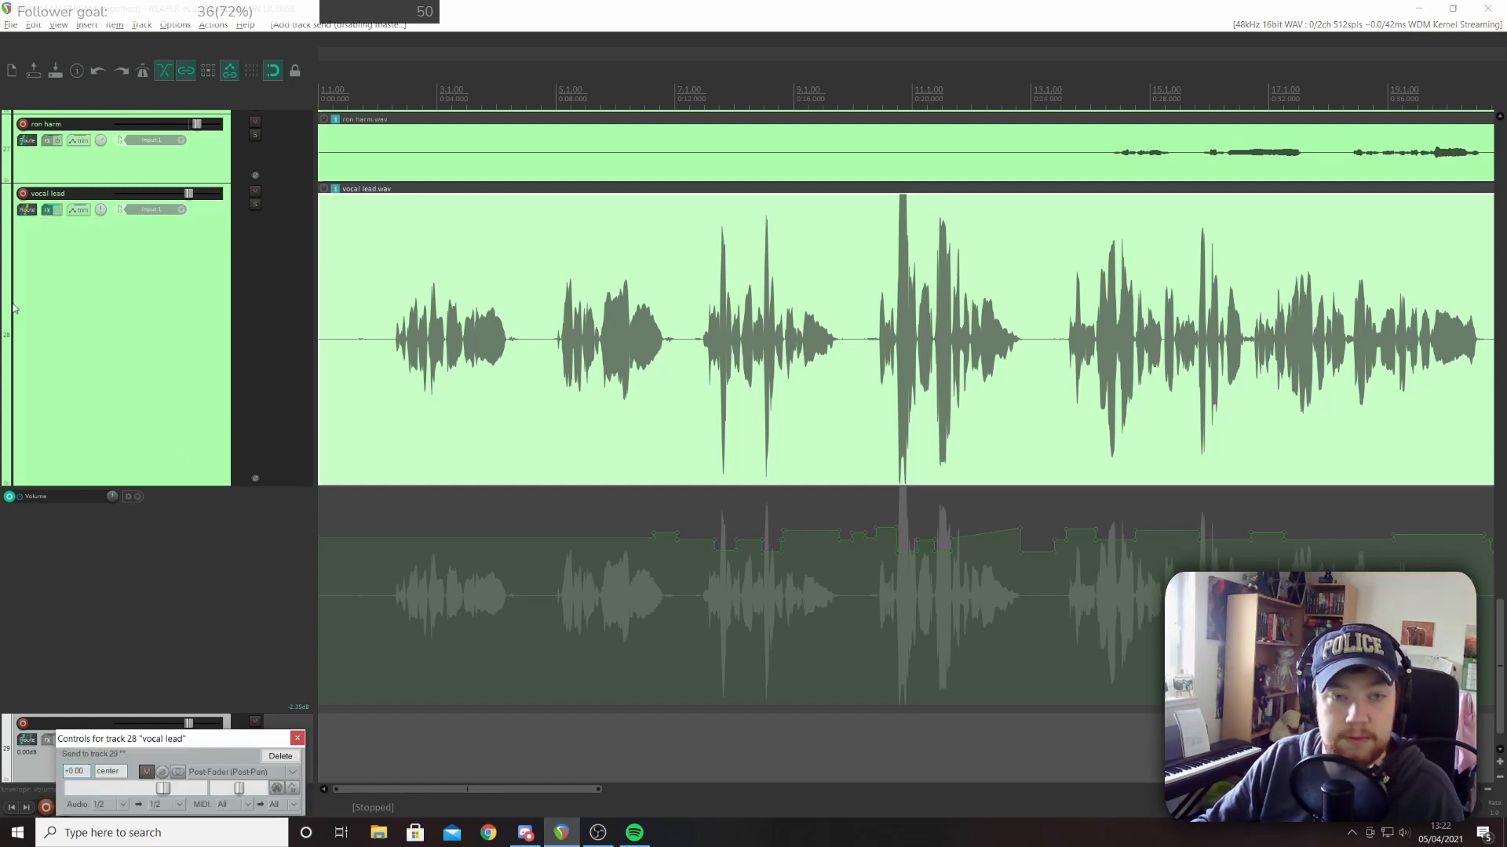
pyautogui.click(295, 739)
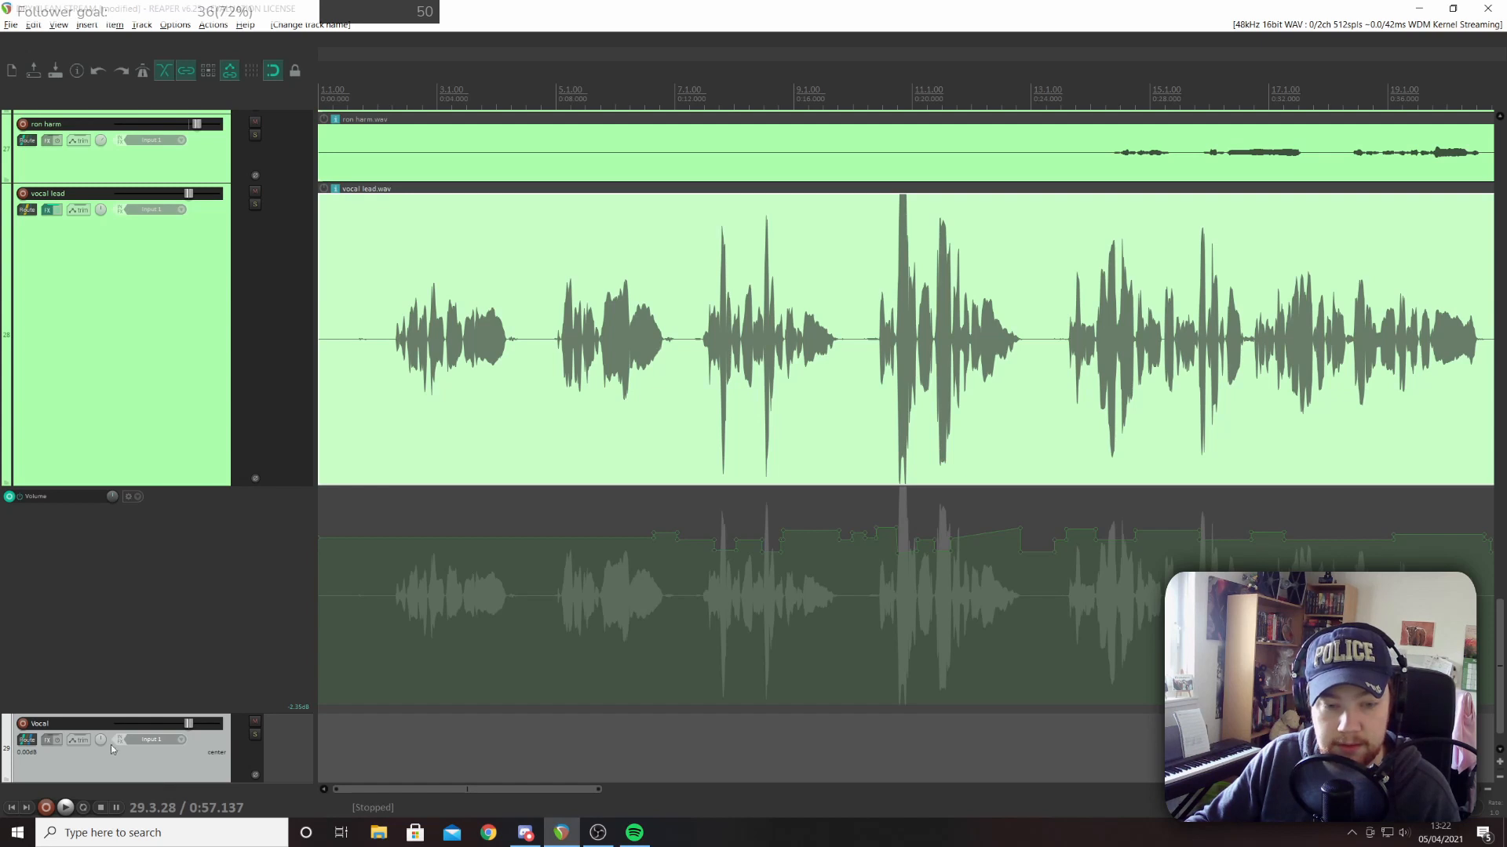
pyautogui.click(66, 723)
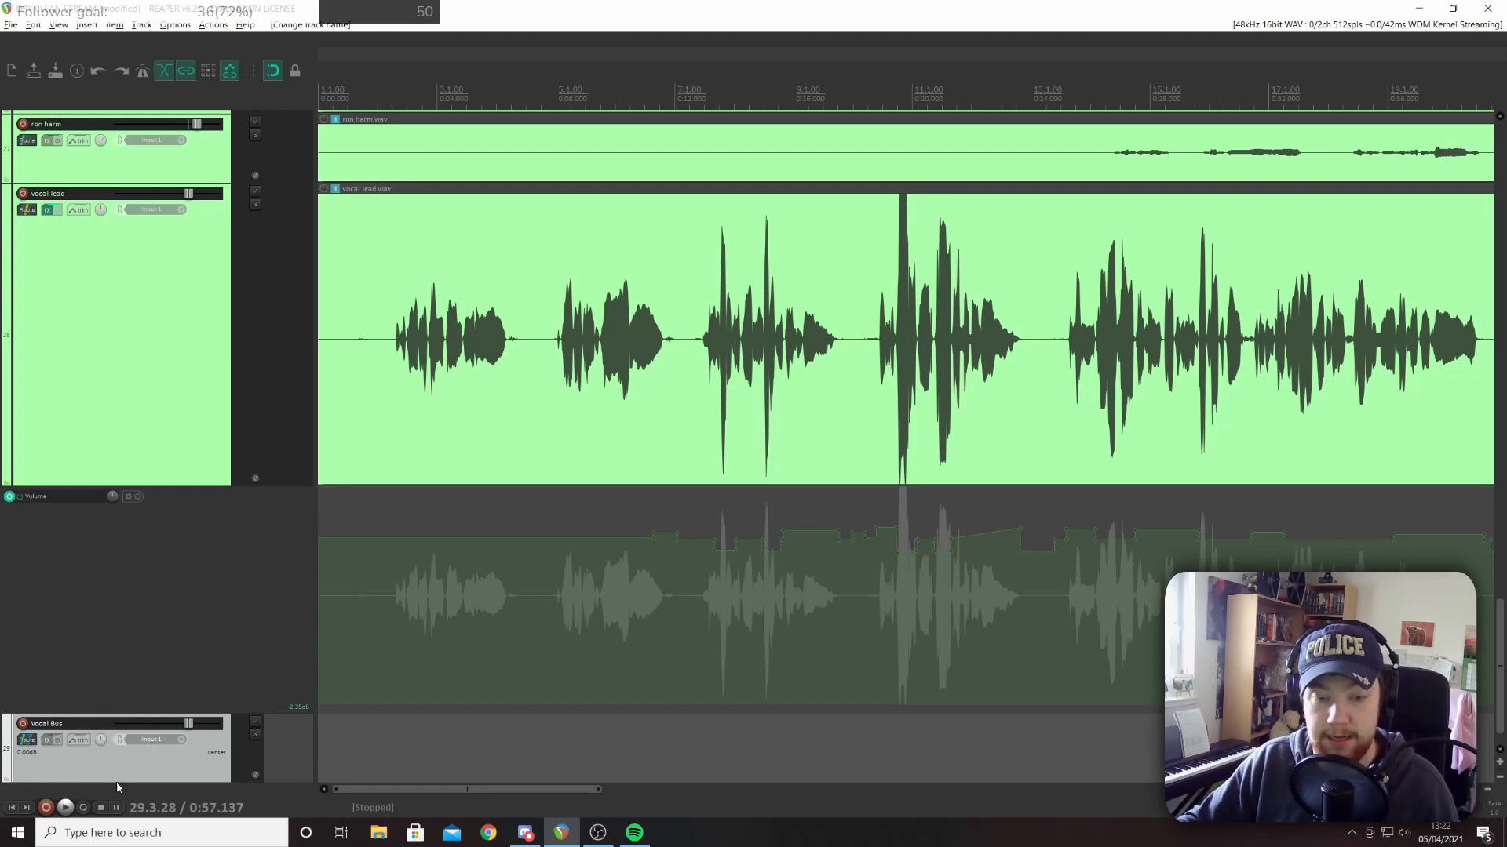
pyautogui.moveTo(117, 780); pyautogui.dragTo(139, 755)
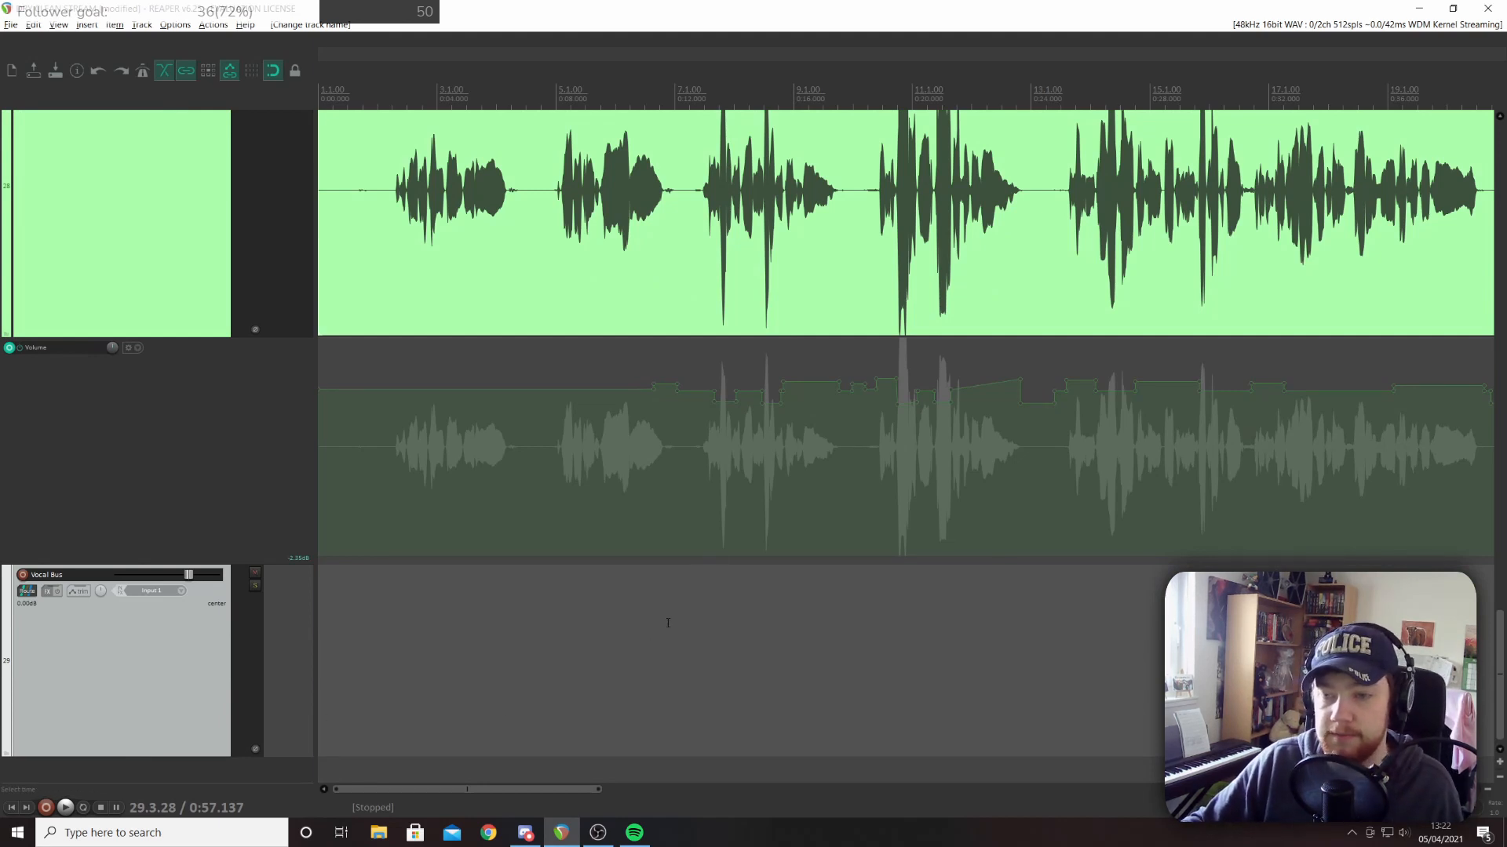
# Audition the vocal through the Vocal Bus from just before the first phrase, at about 2.1.79
pyautogui.click(390, 624)
pyautogui.press('space')
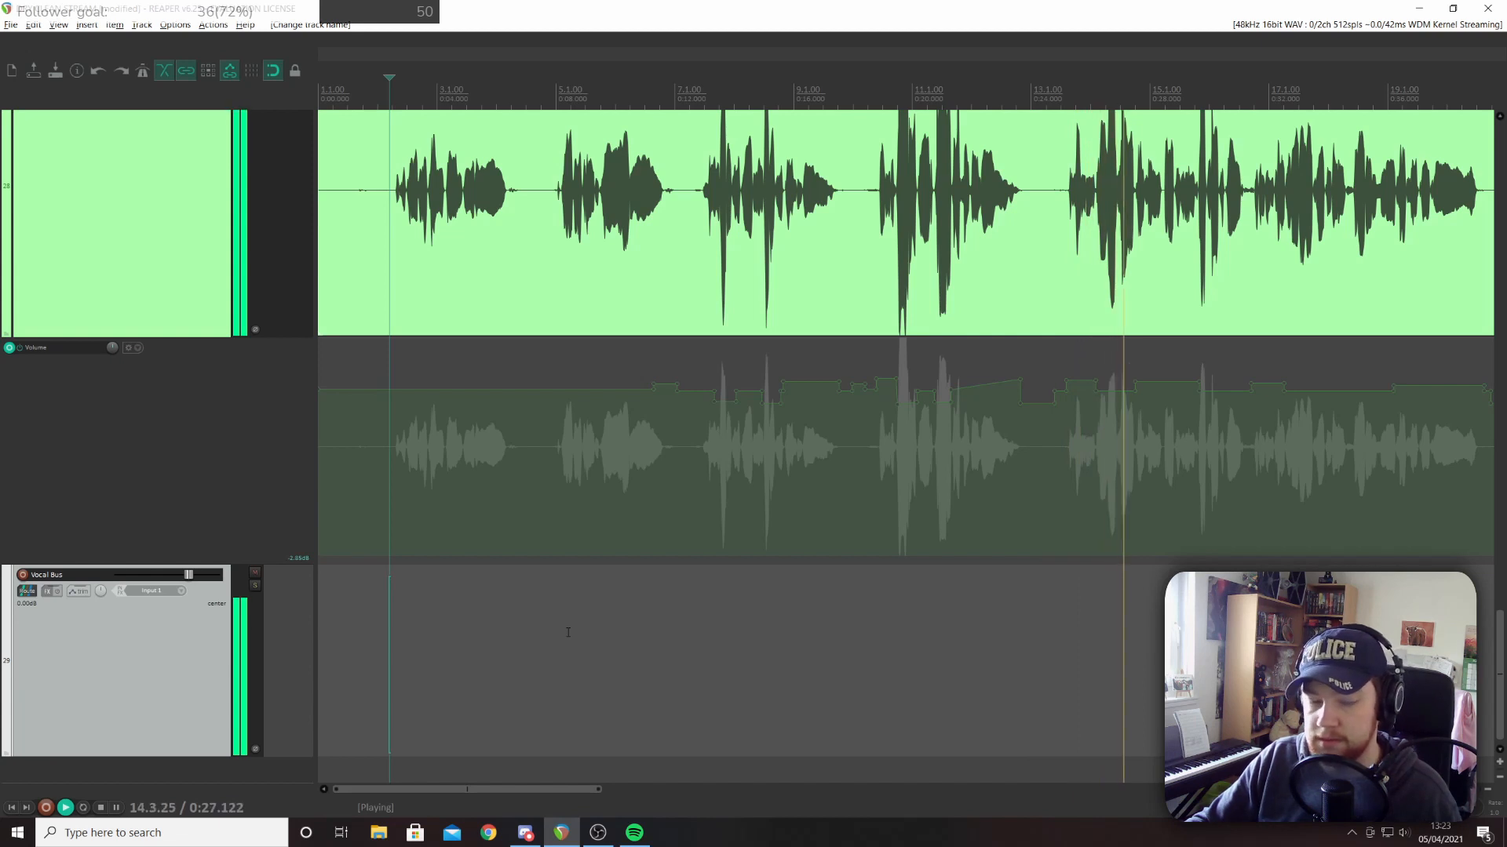
pyautogui.press('space')
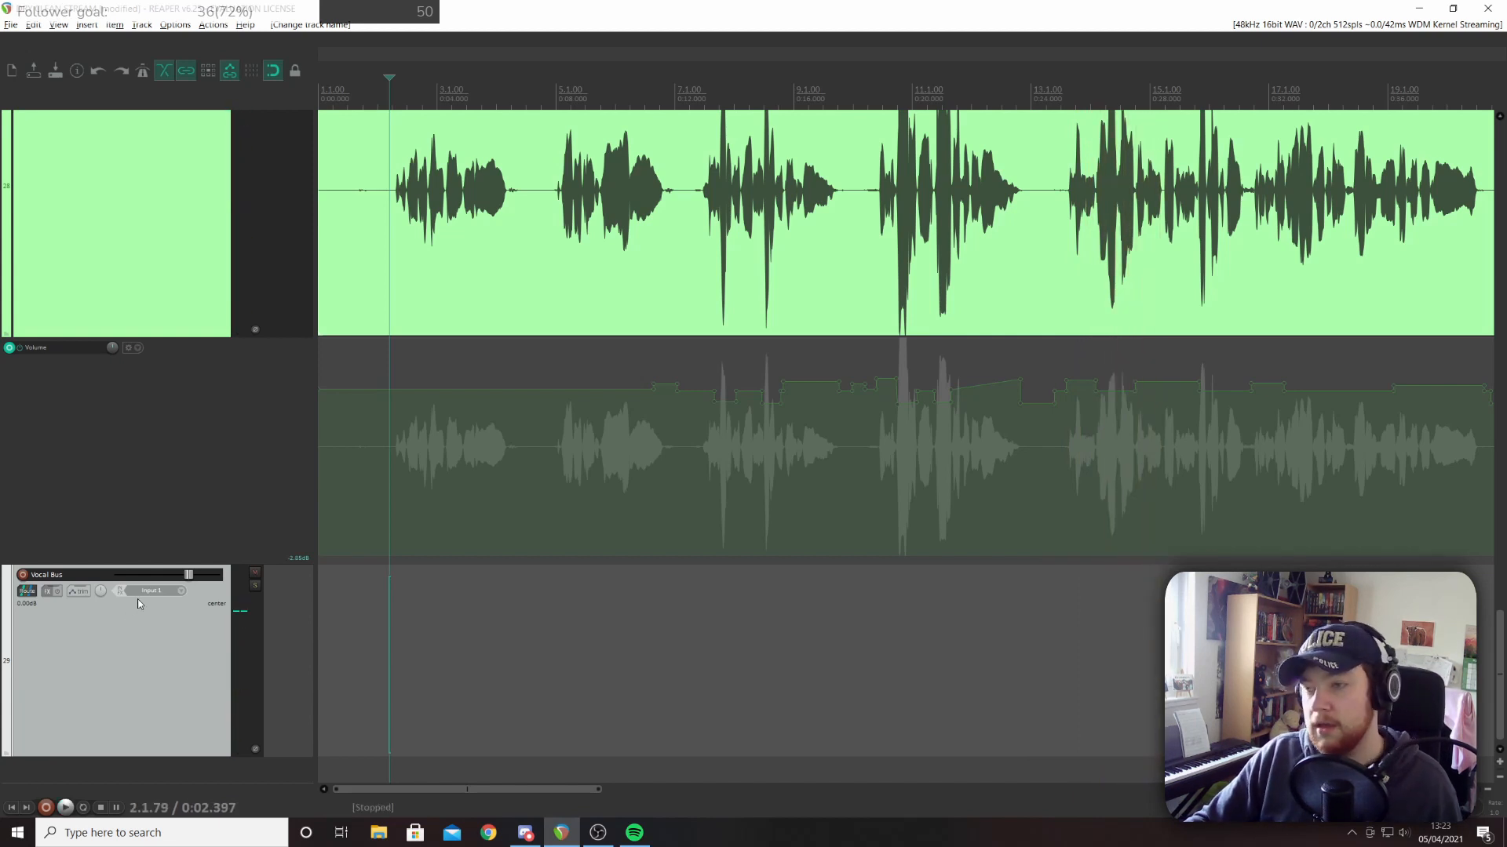
# Insert FabFilter Pro-Q 2 on the Vocal Bus and enlarge its window over the arrangement
pyautogui.click(49, 594)
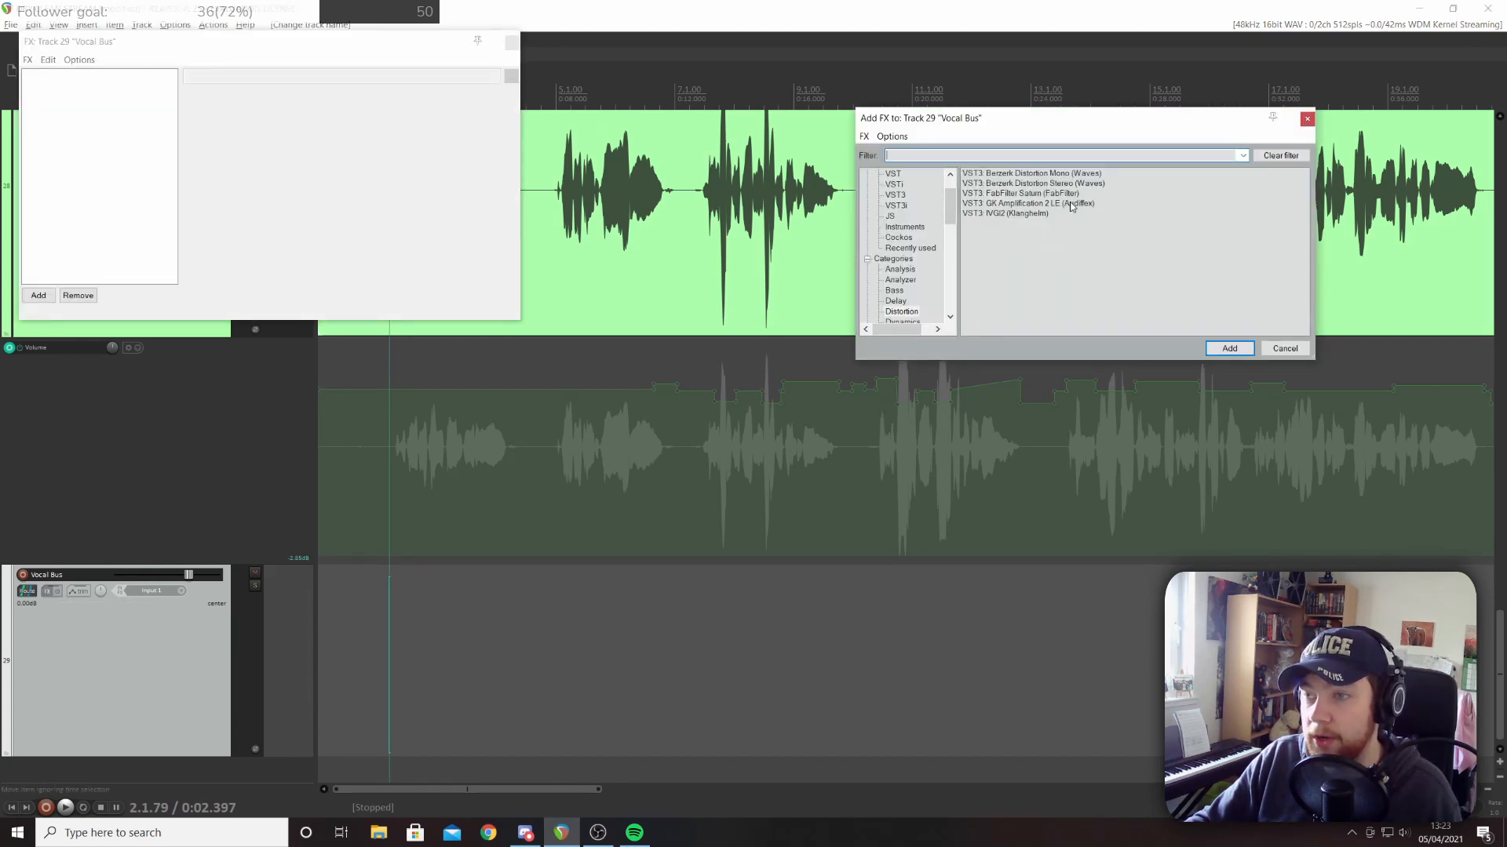
pyautogui.scroll(-2, 932, 220)
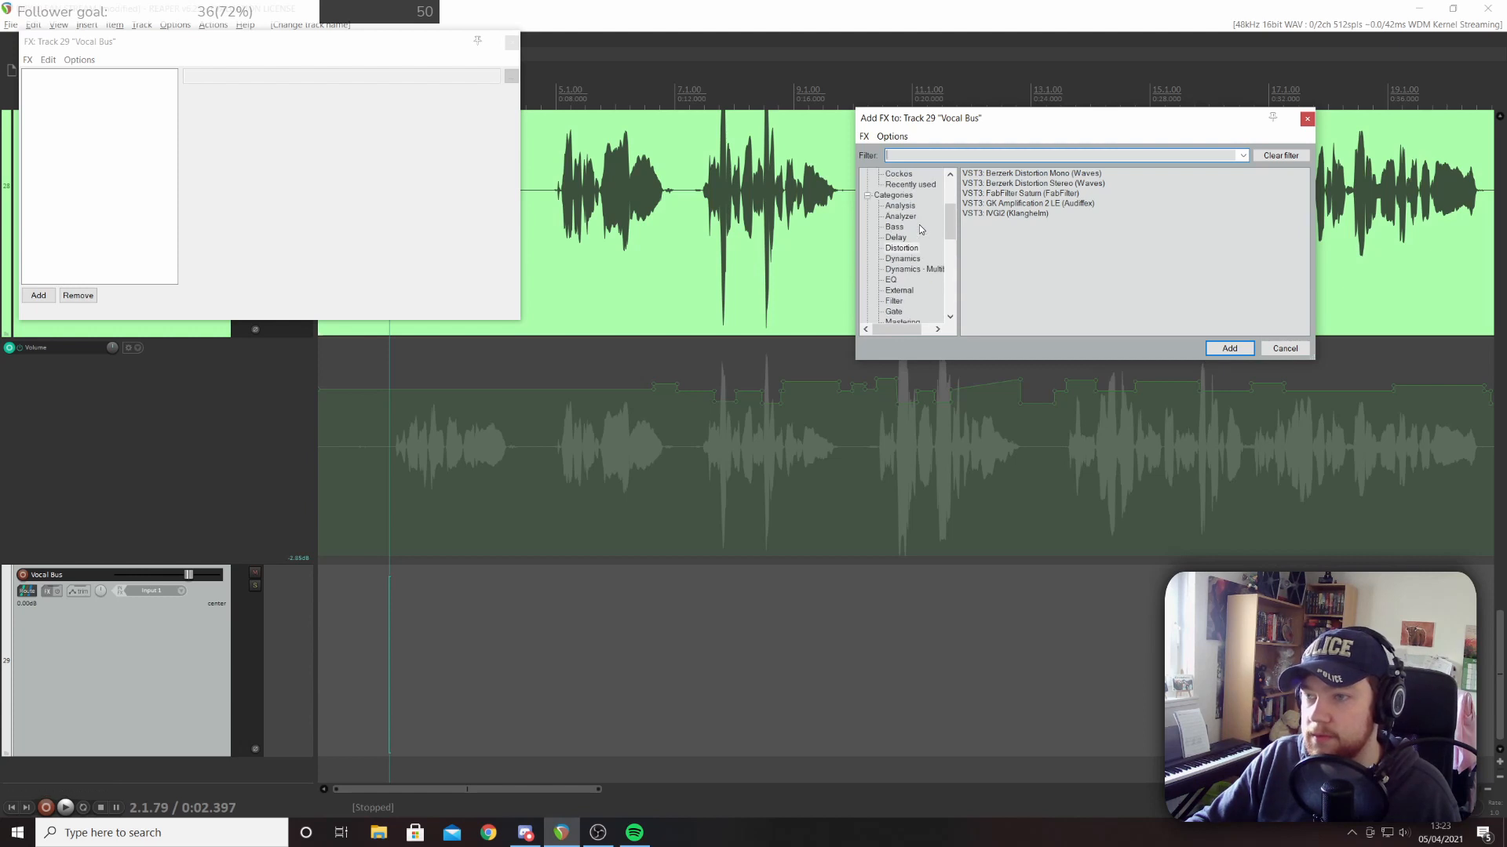
pyautogui.click(891, 280)
pyautogui.doubleClick(1002, 184)
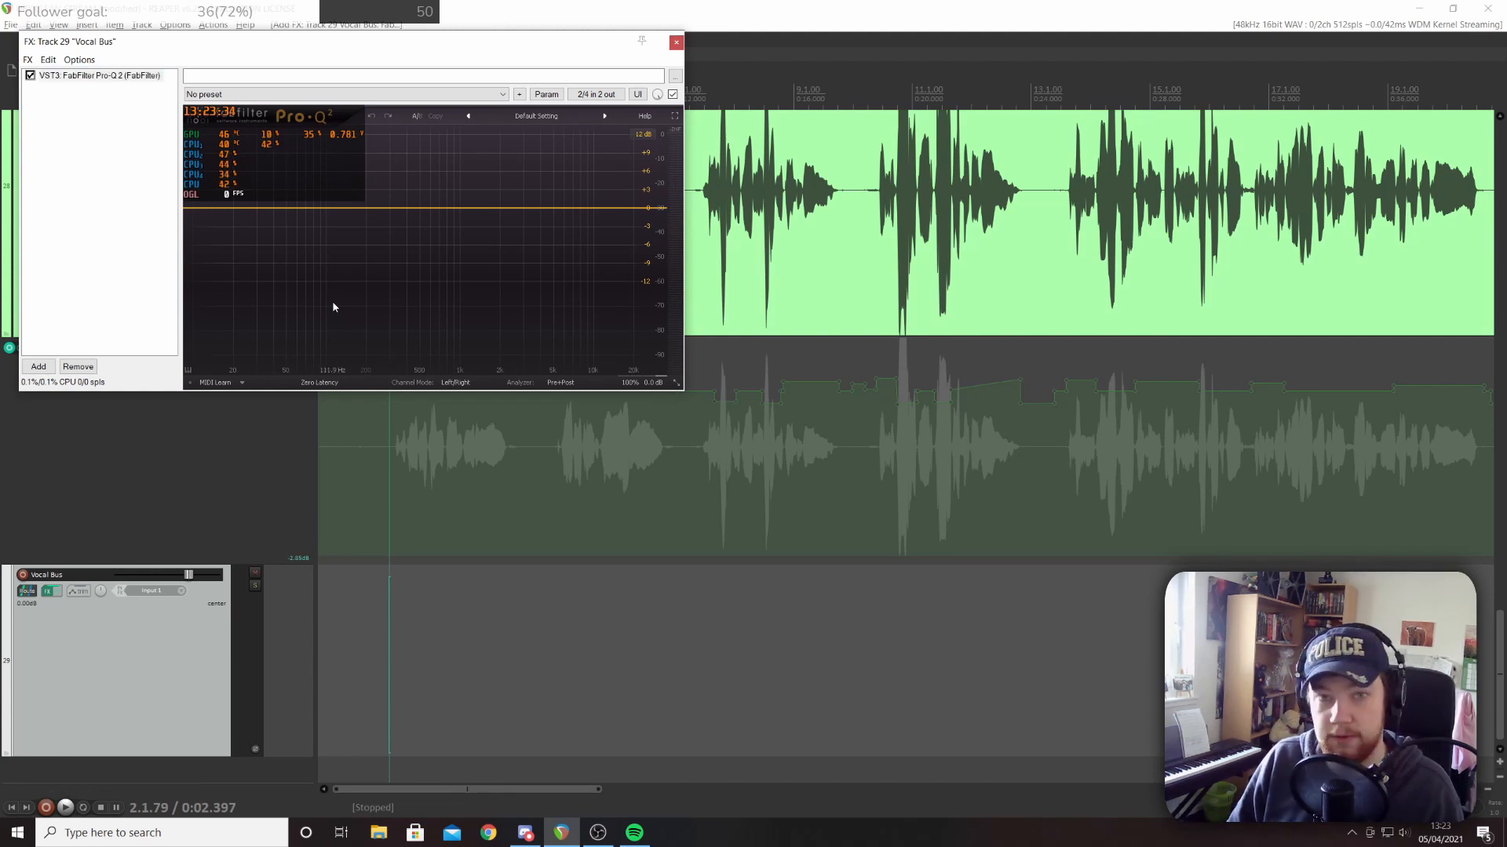
pyautogui.moveTo(405, 41); pyautogui.dragTo(787, 242)
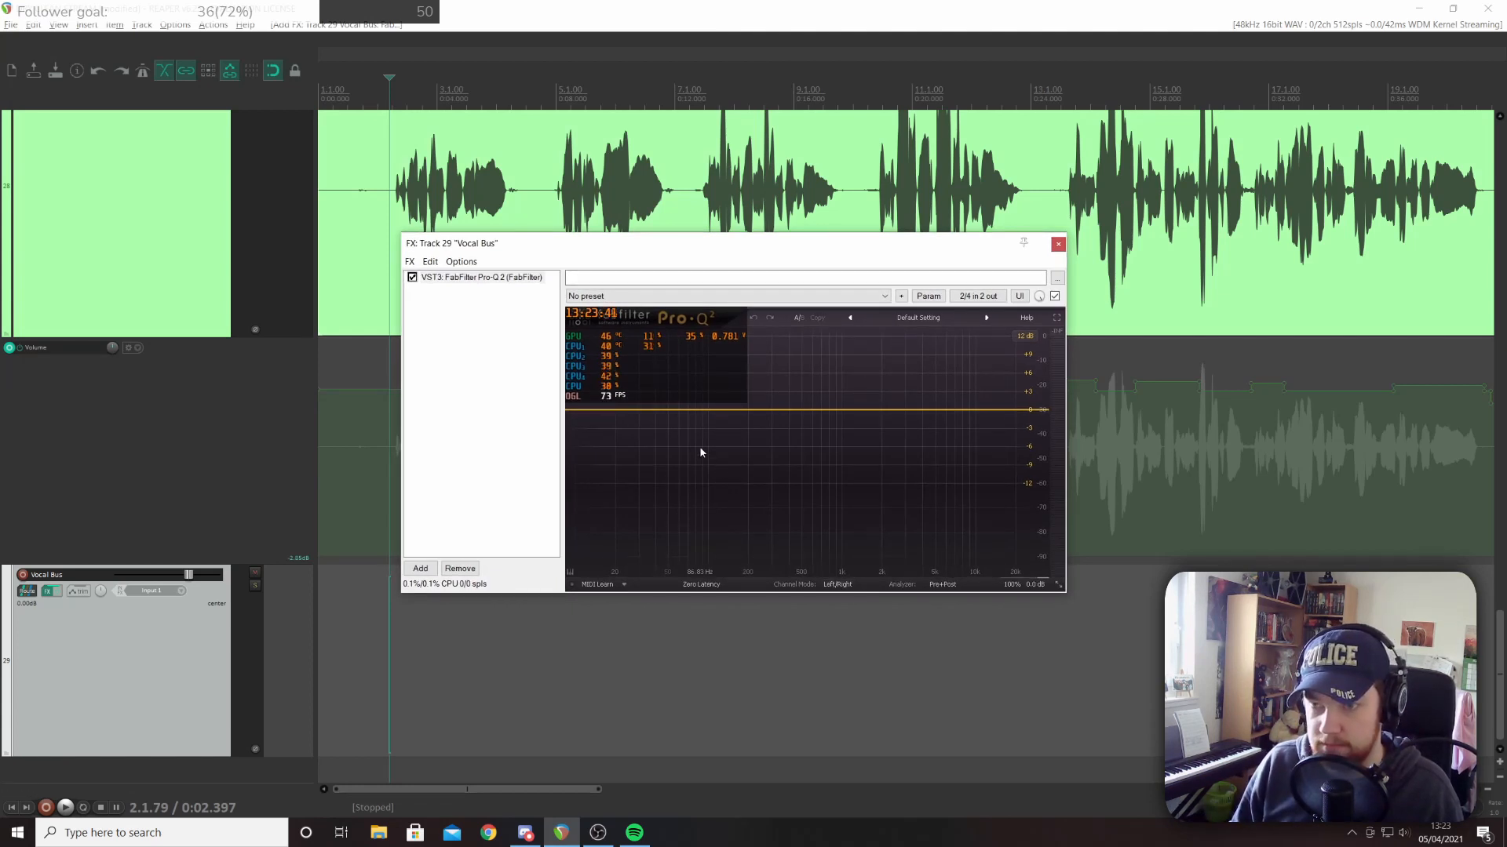
pyautogui.press('Home')
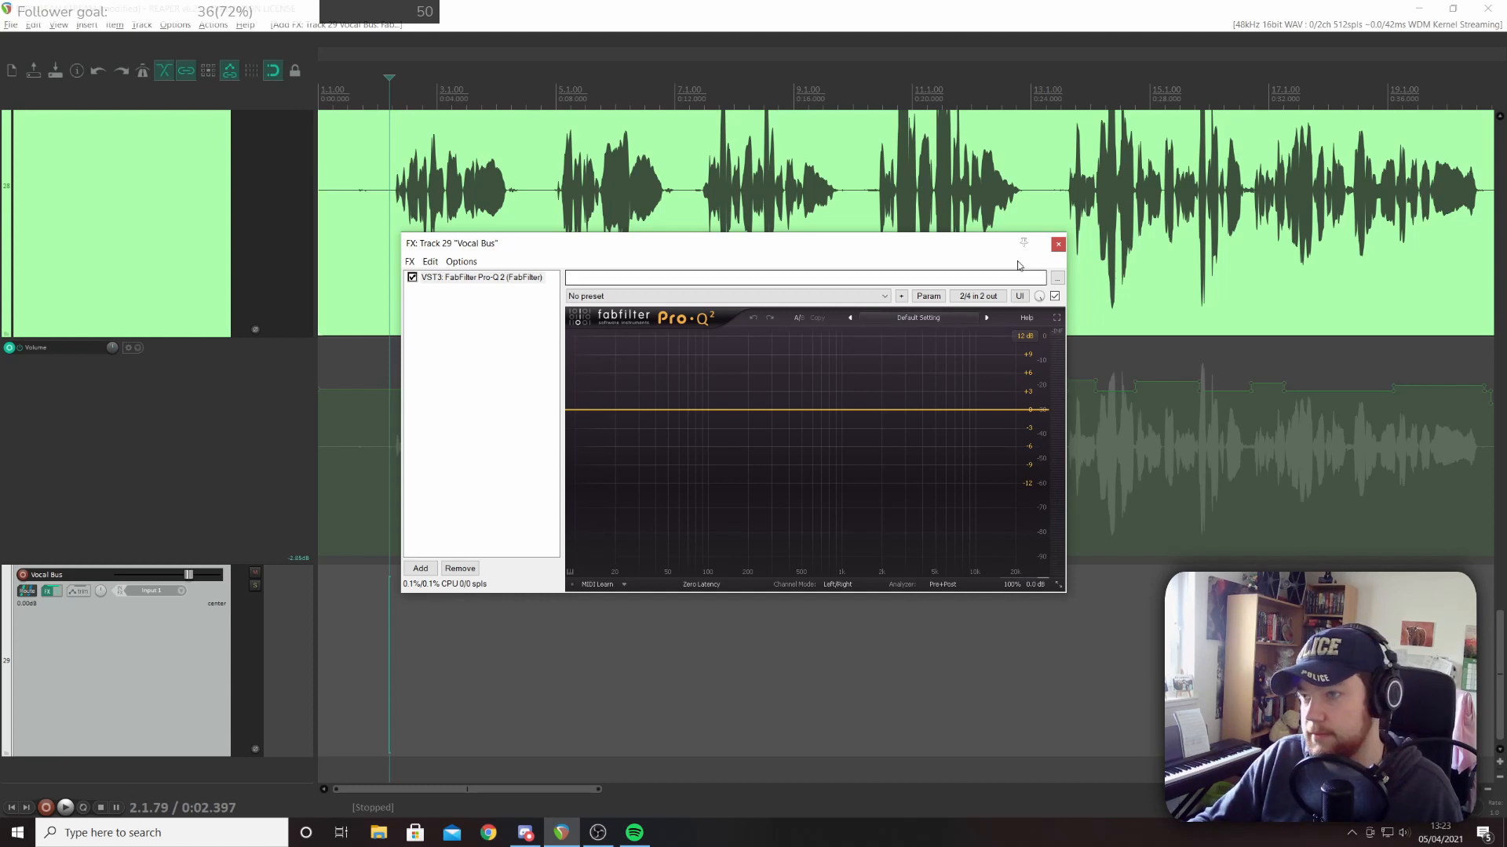
pyautogui.moveTo(858, 245); pyautogui.dragTo(726, 77)
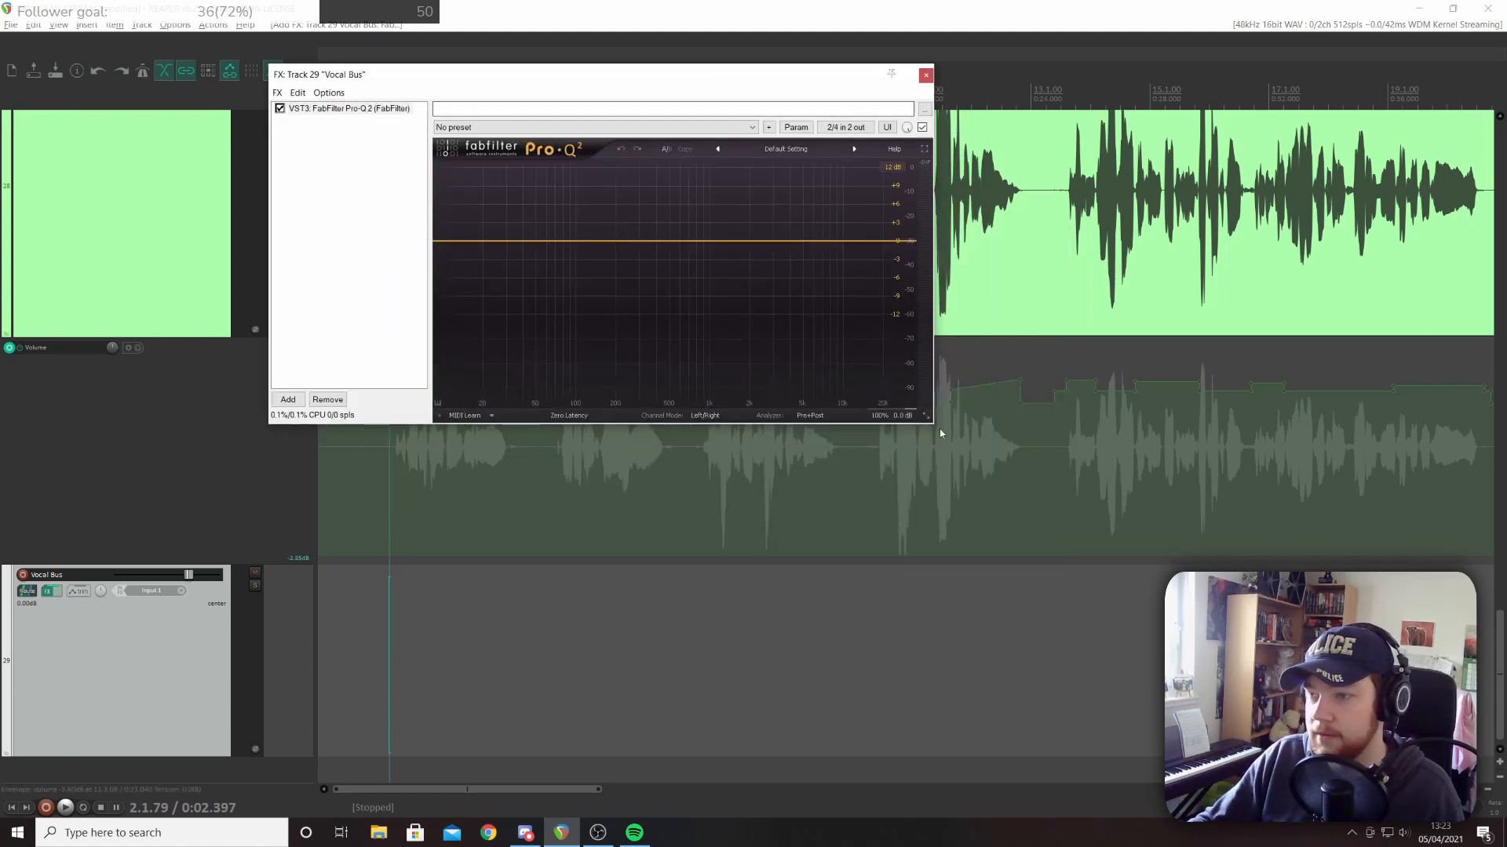
pyautogui.moveTo(935, 428); pyautogui.dragTo(1198, 623)
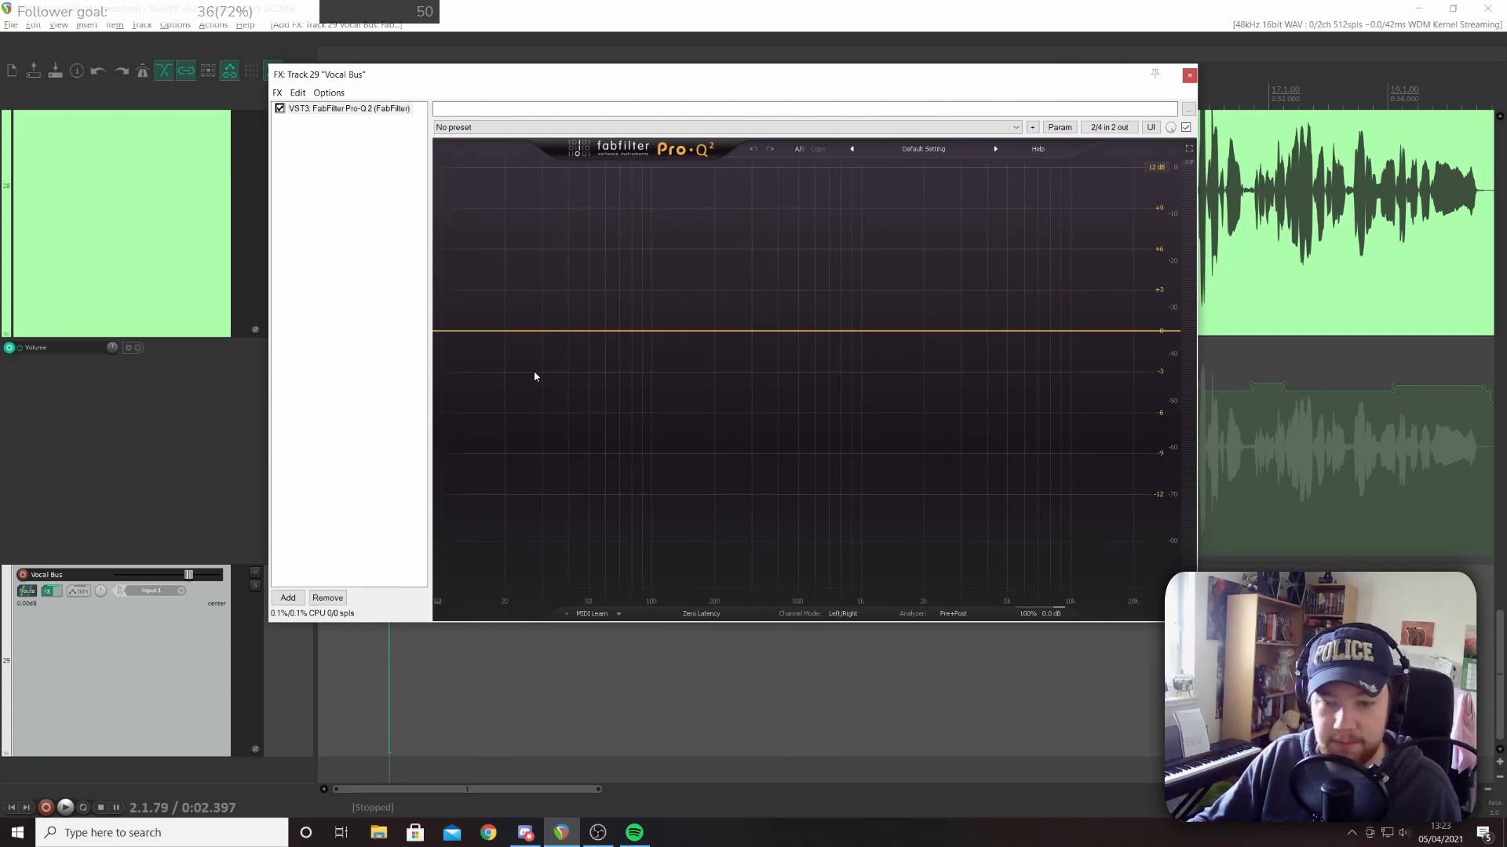
# Audition the vocal's spectrum and add a low cut at about 27 Hz to the Vocal Bus EQ
pyautogui.press('space')
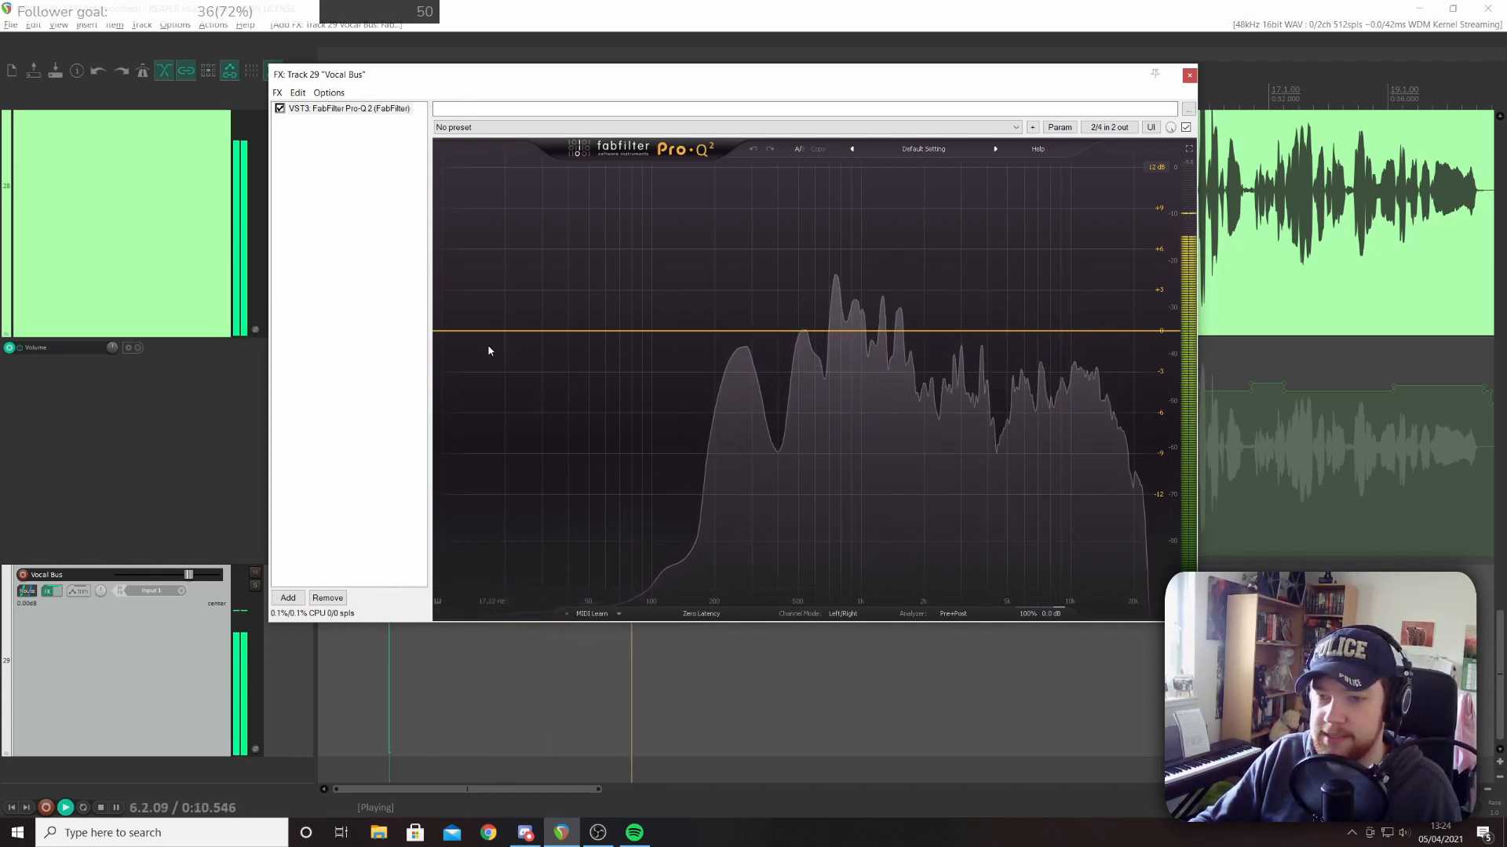
pyautogui.press('space')
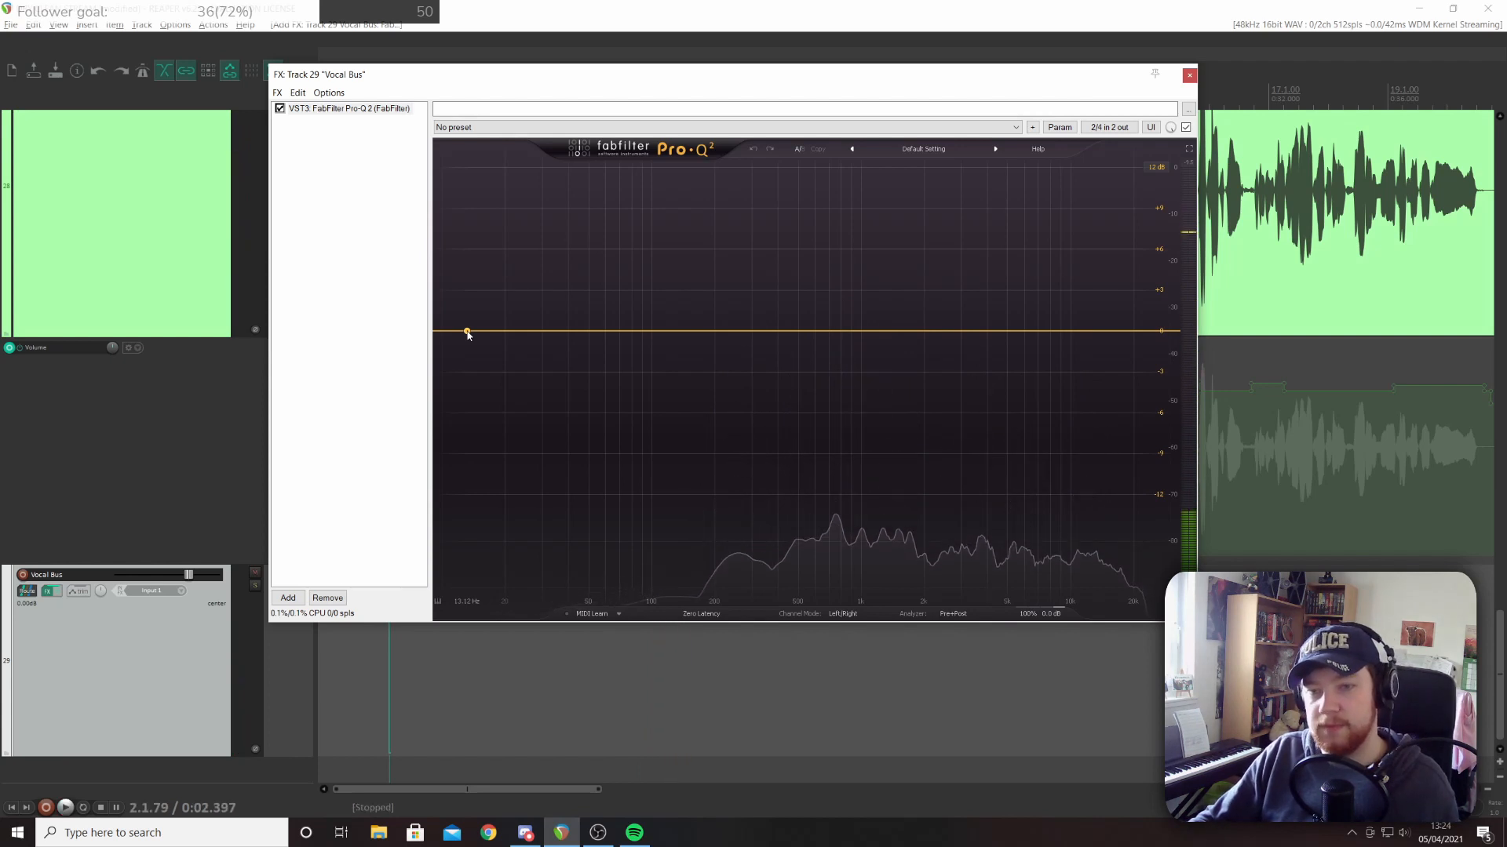
pyautogui.click(467, 332)
pyautogui.moveTo(467, 333); pyautogui.dragTo(534, 328)
# Soften the vocal lead's own Pro-Q 2 low cut to 6 dB/oct and set its frequency to about 99 Hz
pyautogui.scroll(3, 99, 336)
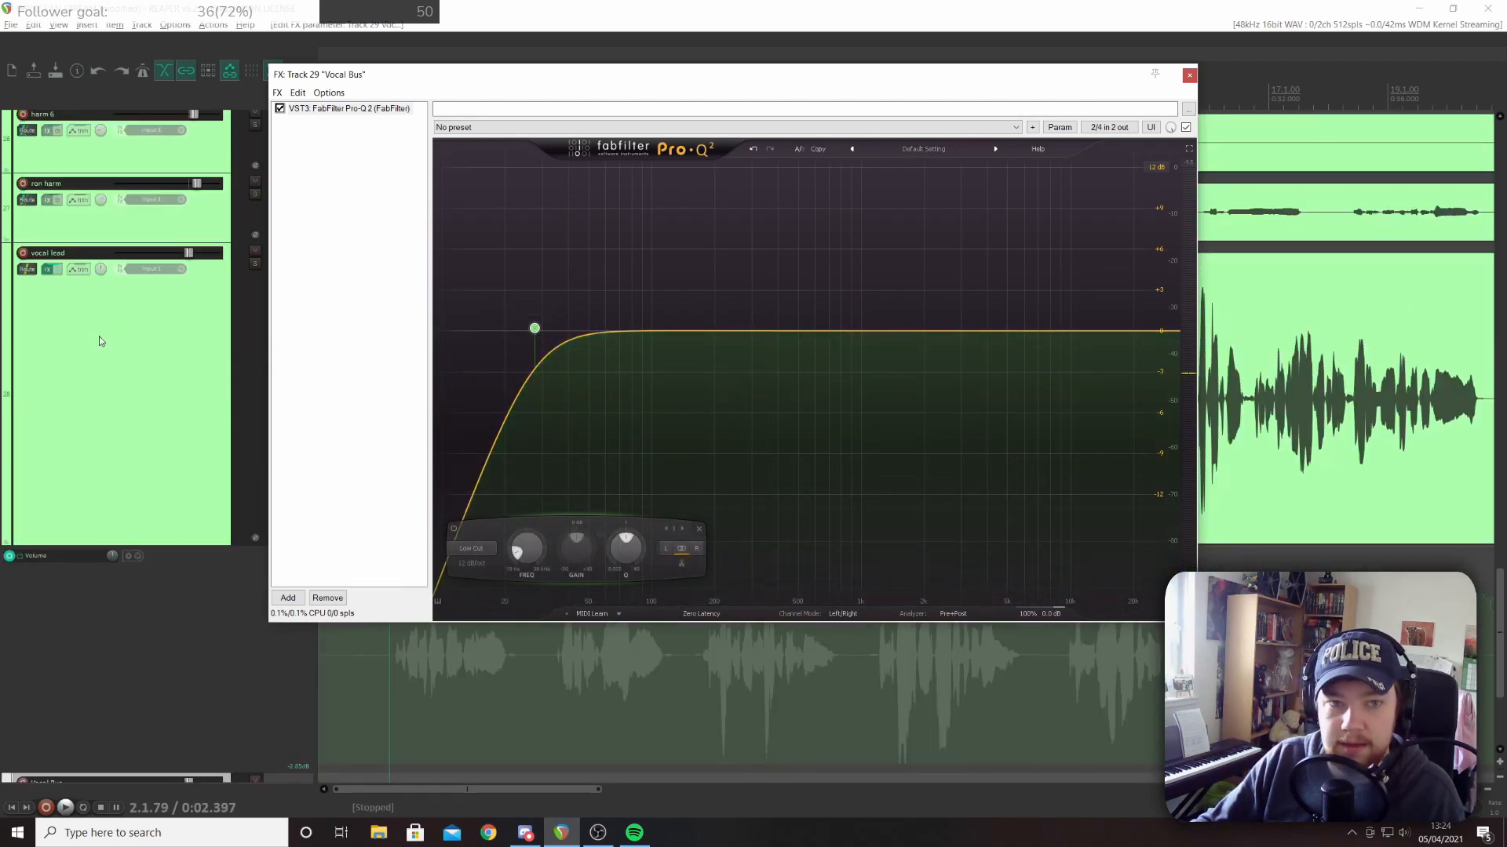
pyautogui.click(48, 269)
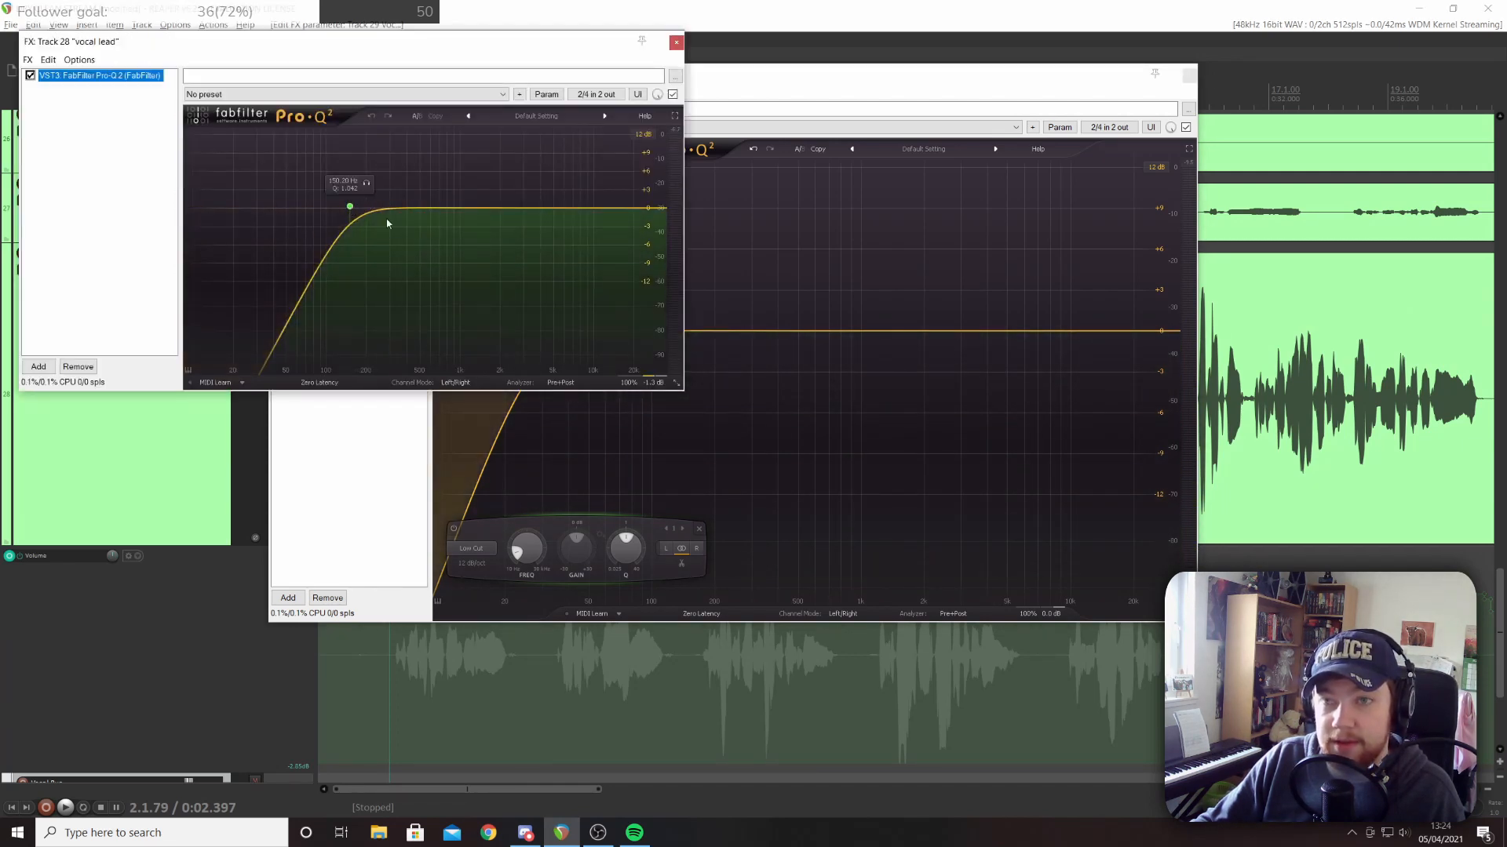
pyautogui.click(676, 43)
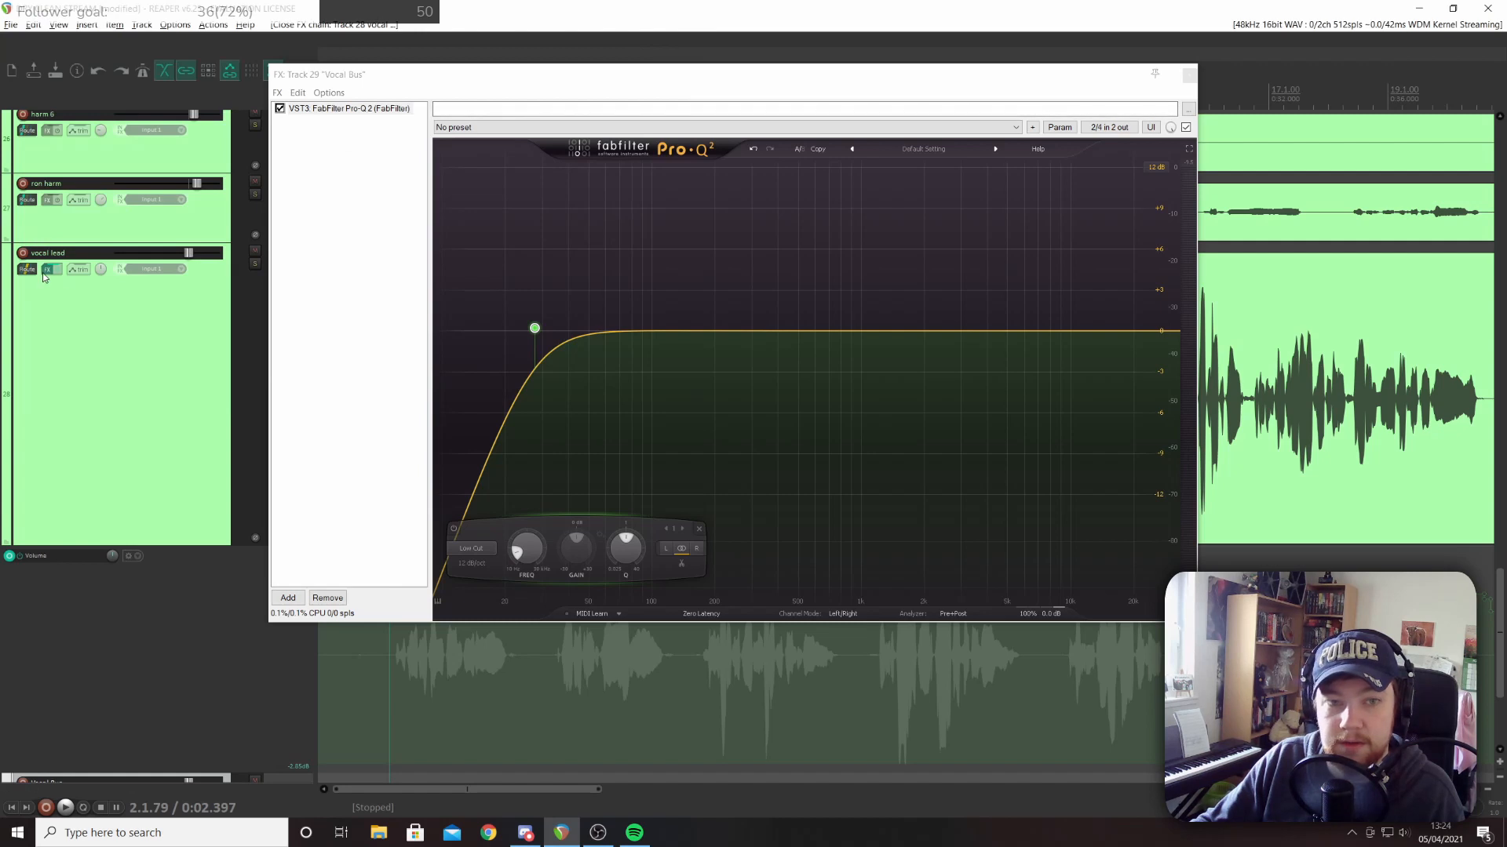
pyautogui.click(45, 272)
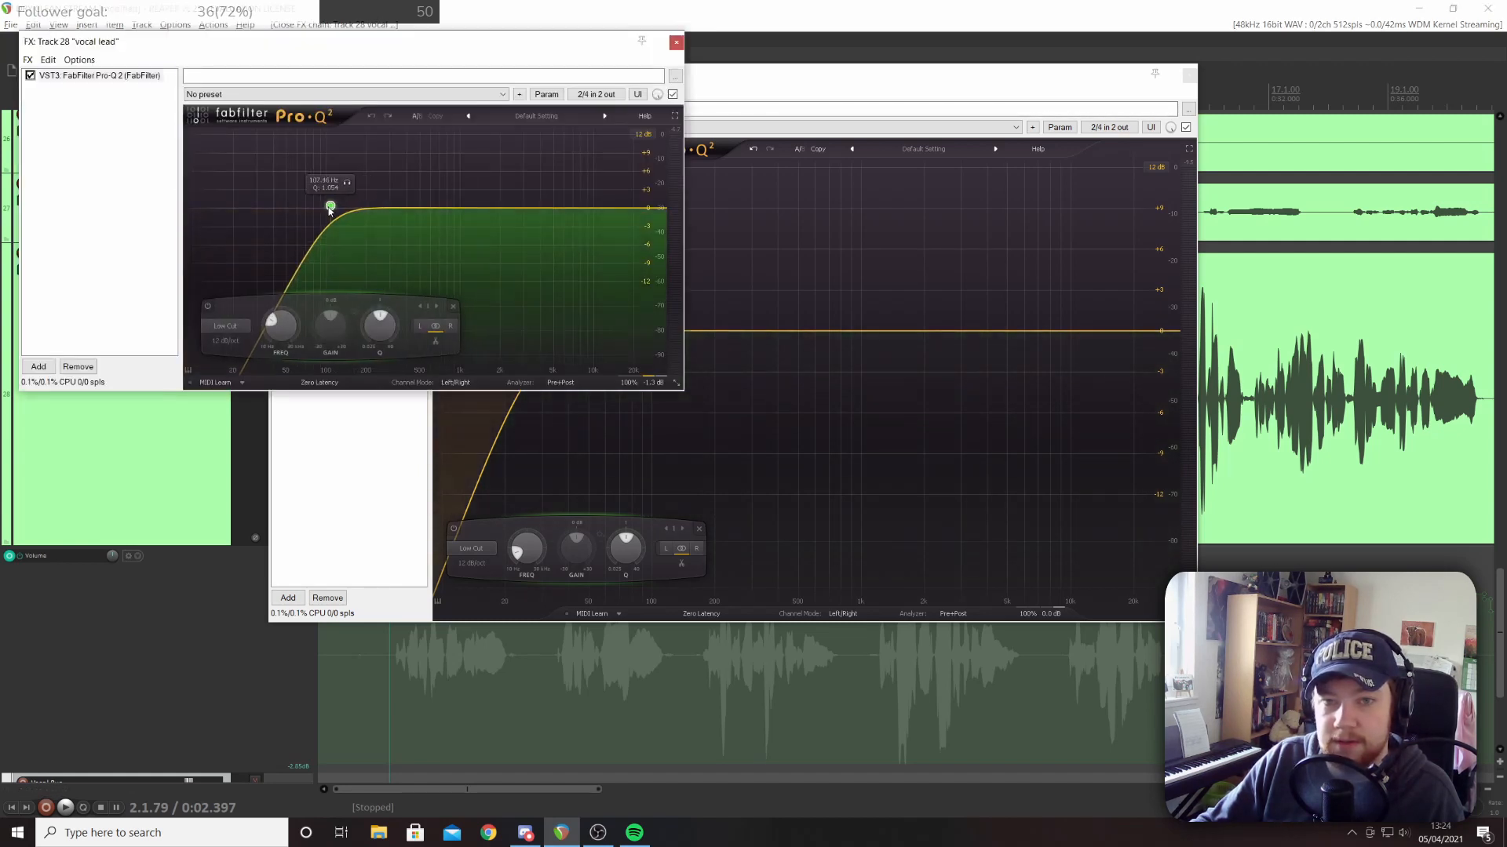
pyautogui.click(226, 341)
pyautogui.click(232, 349)
pyautogui.moveTo(316, 213)
pyautogui.mouseDown()
pyautogui.moveTo(413, 212)
pyautogui.moveTo(325, 212)
pyautogui.mouseUp()
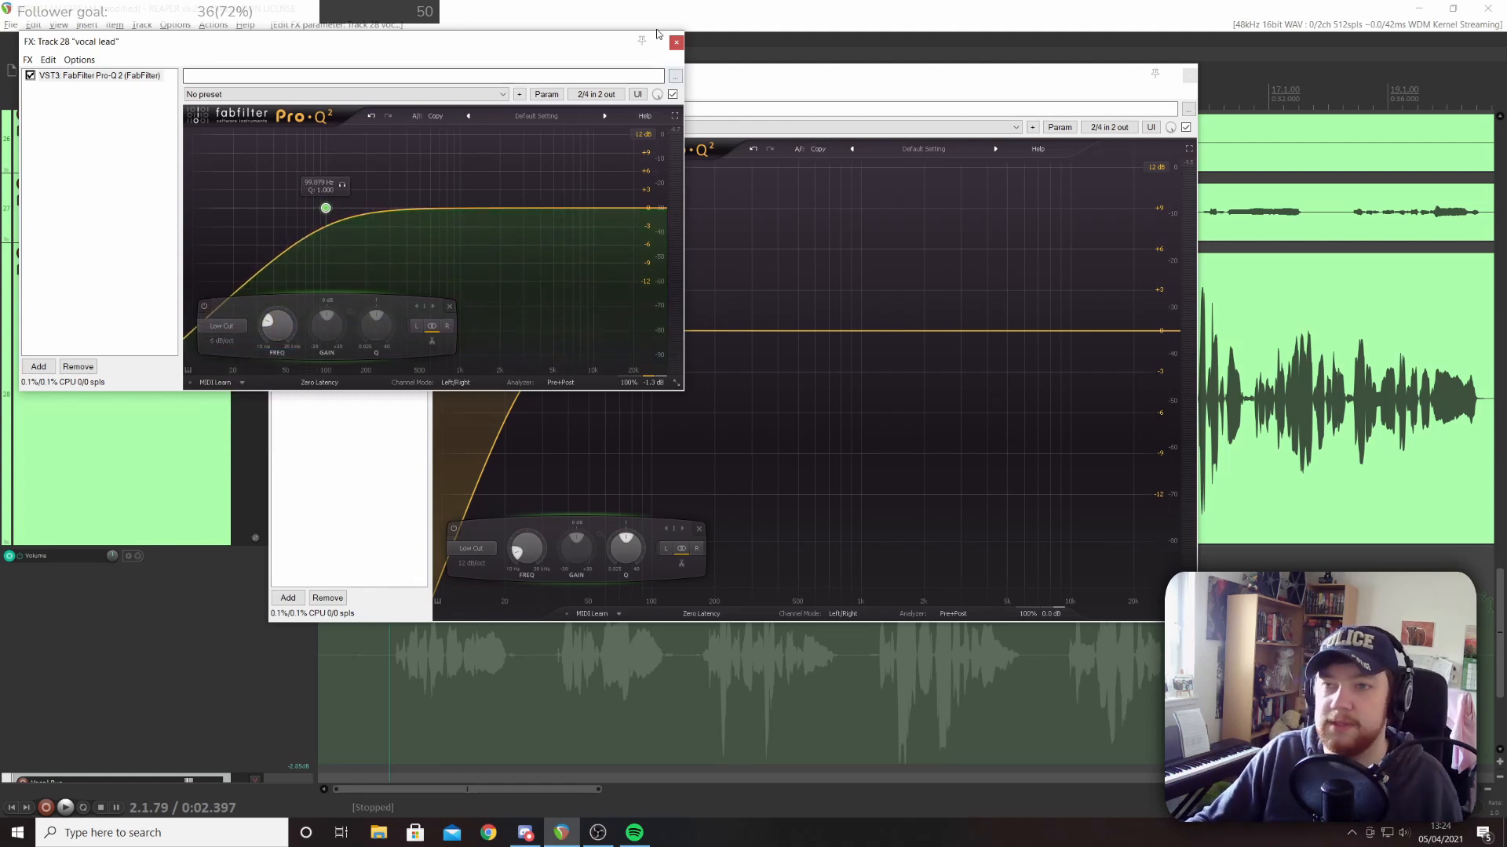
pyautogui.click(676, 43)
# During playback, add a bell cut of about -2 dB near 392 Hz to the Vocal Bus EQ
pyautogui.press('space')
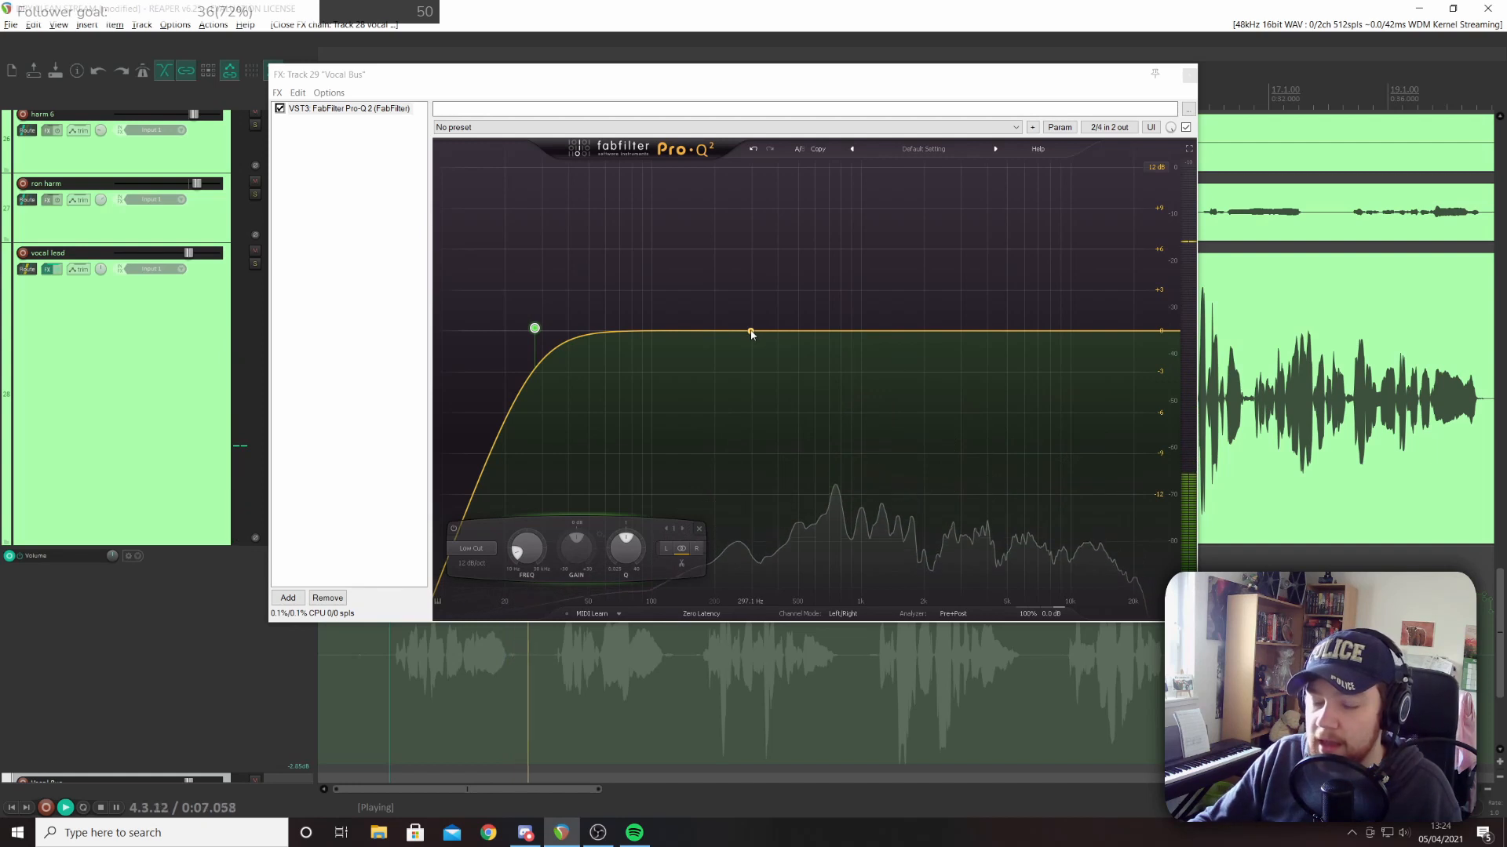
pyautogui.moveTo(777, 332); pyautogui.dragTo(776, 357)
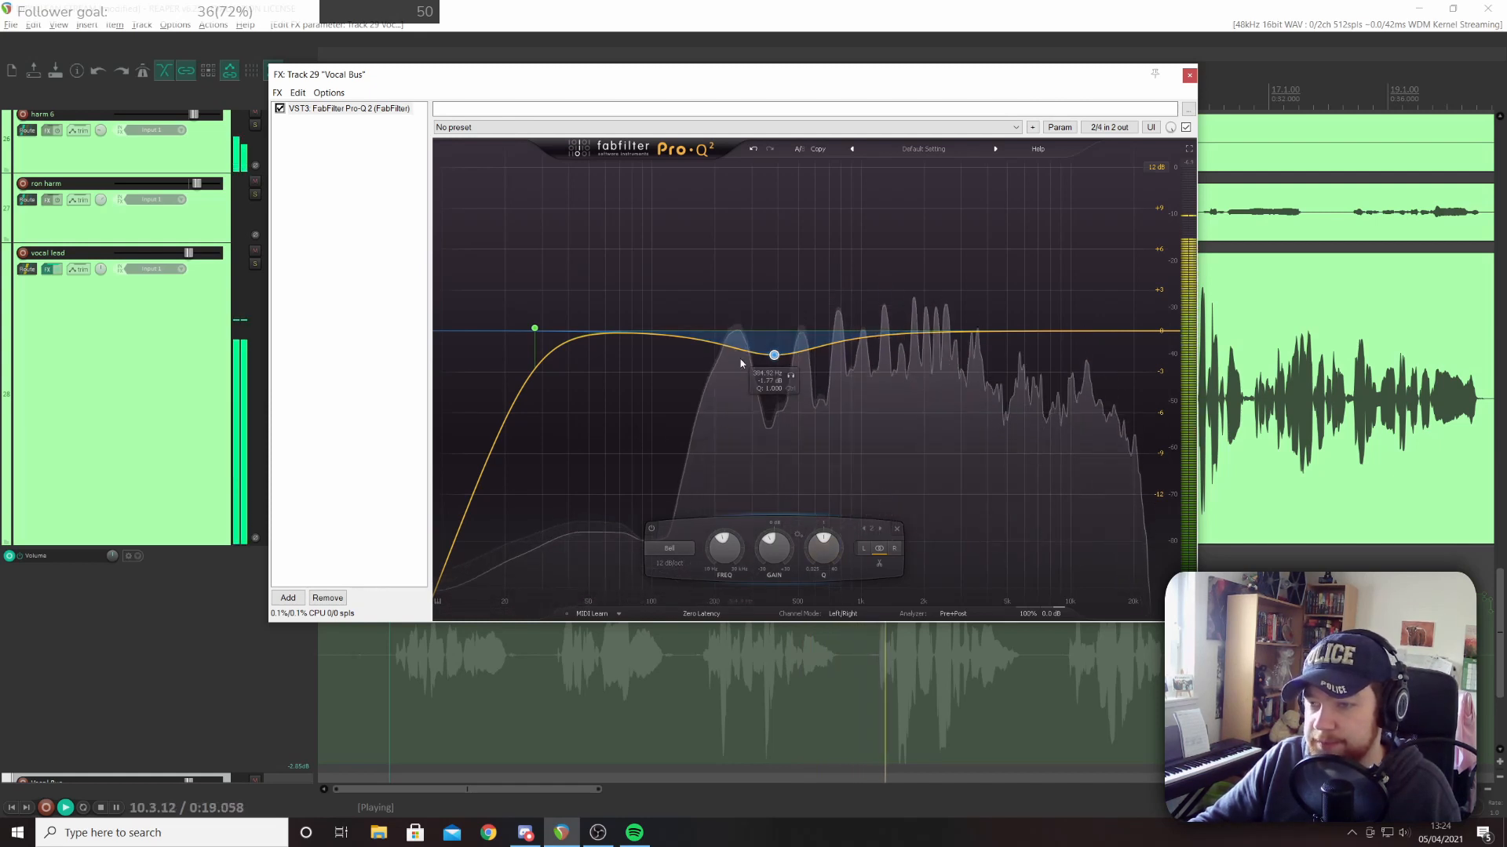
pyautogui.moveTo(773, 355); pyautogui.dragTo(777, 363)
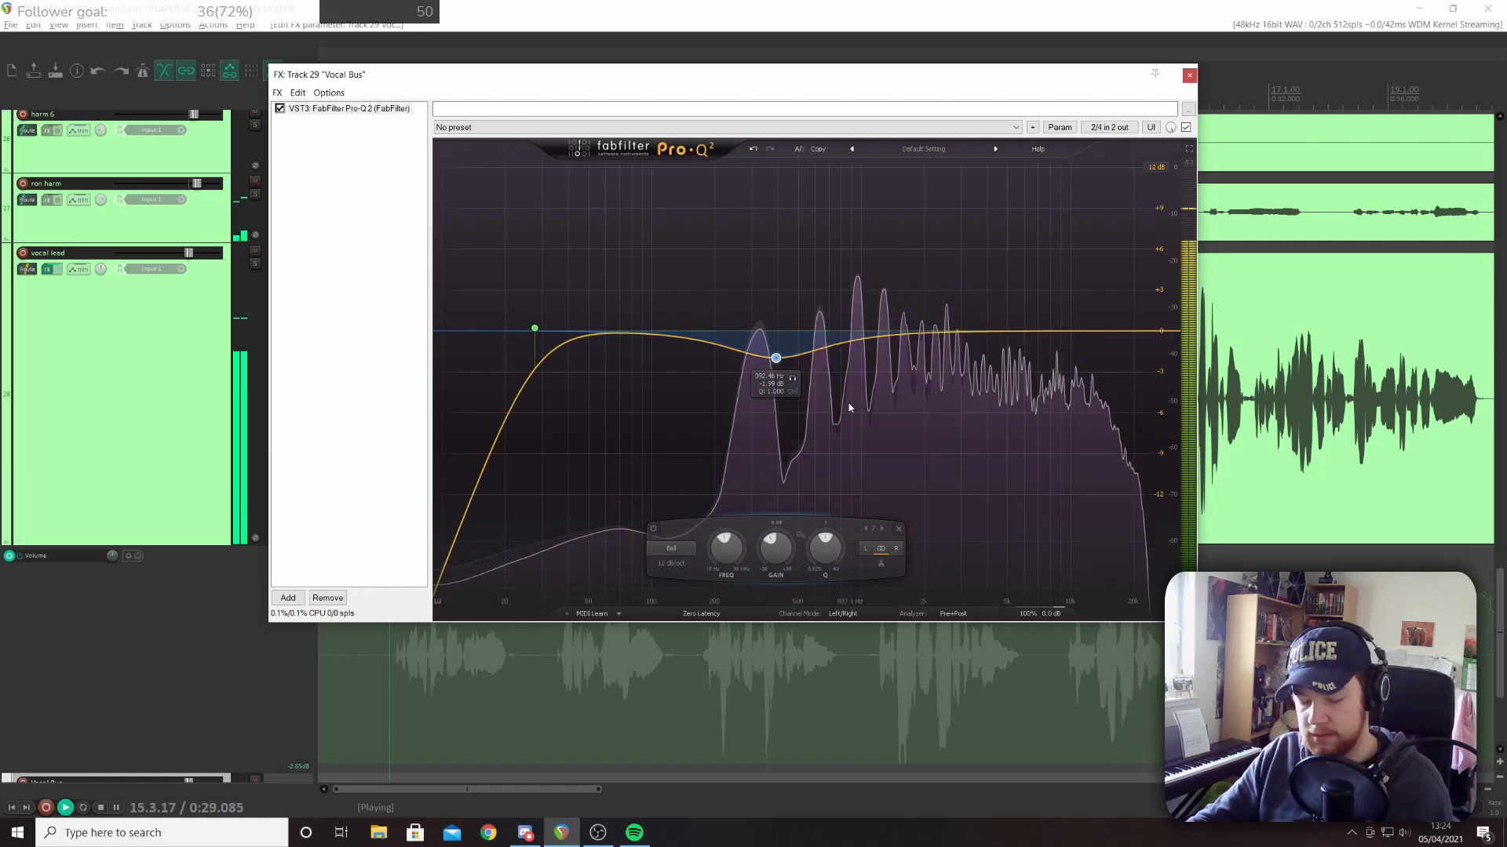
# Add a high shelf boost of about 5.6 dB to the Vocal Bus EQ at about 9.5 kHz, with a Q near 0.89
pyautogui.moveTo(581, 792); pyautogui.dragTo(609, 779)
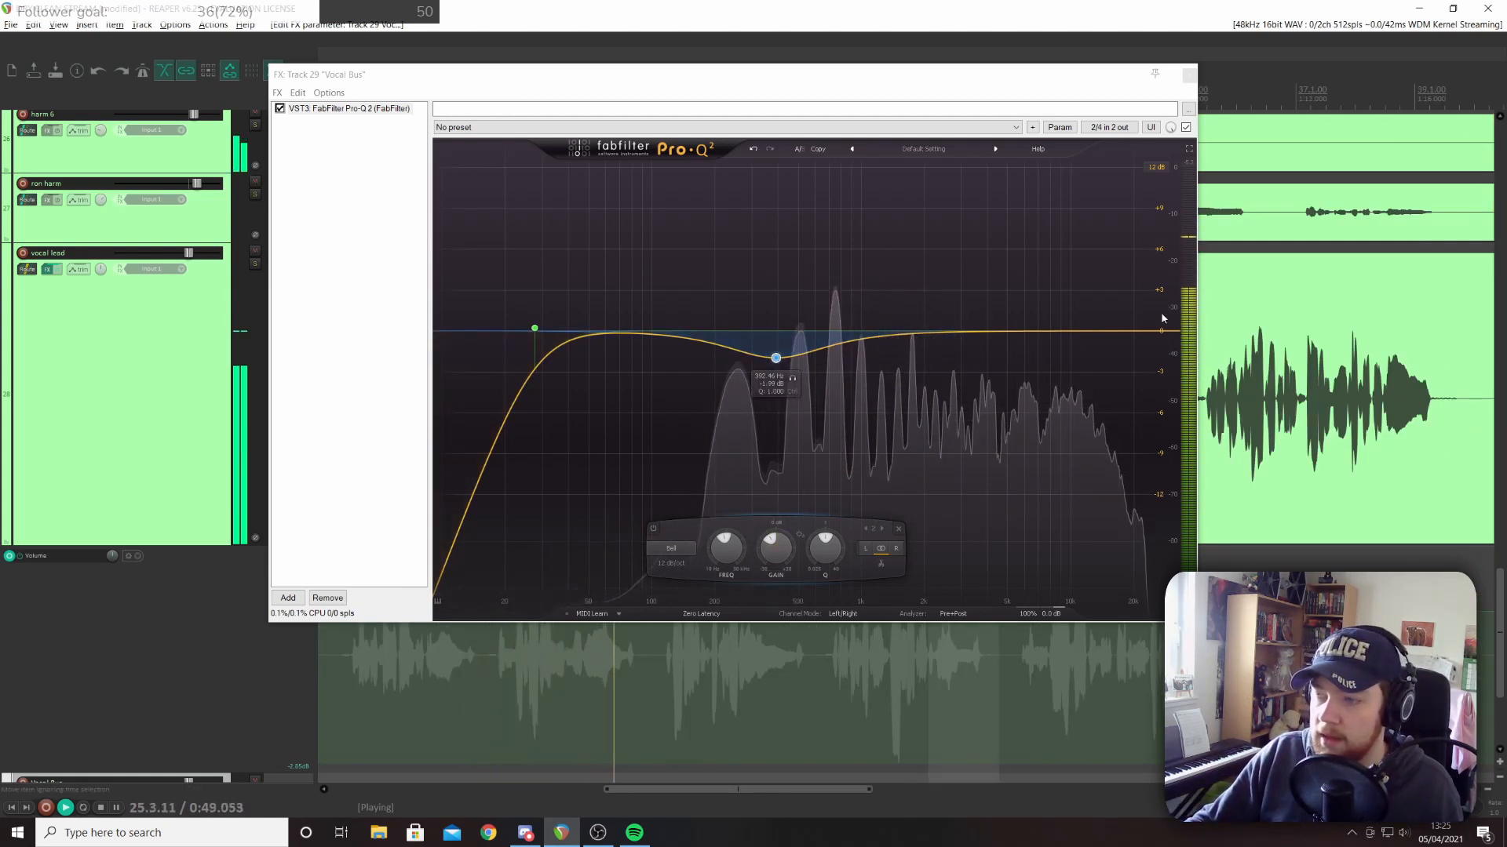
pyautogui.moveTo(1137, 331); pyautogui.dragTo(1140, 316)
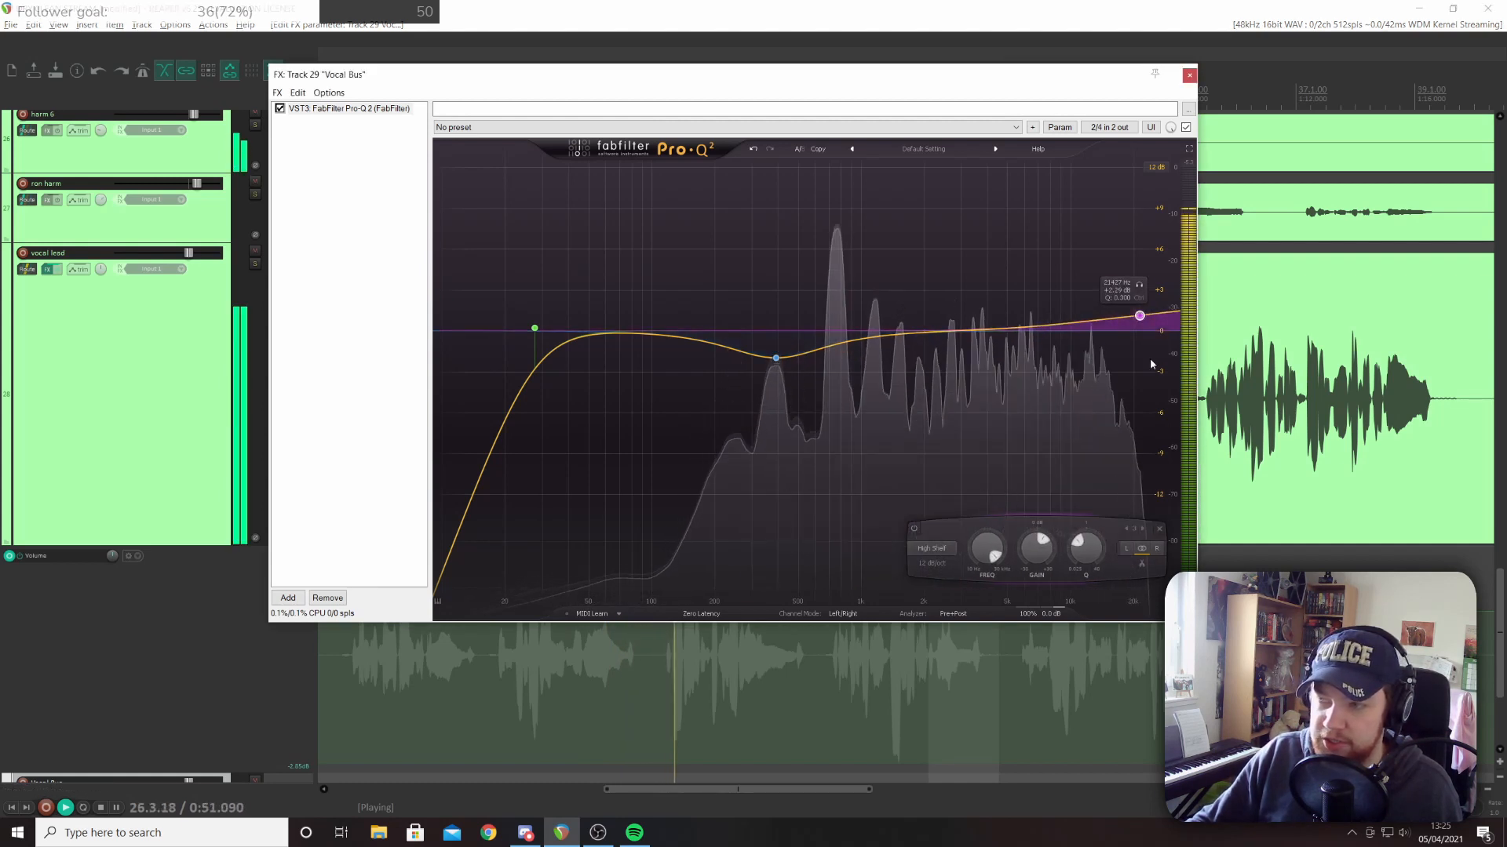
pyautogui.moveTo(1081, 557); pyautogui.dragTo(1080, 552)
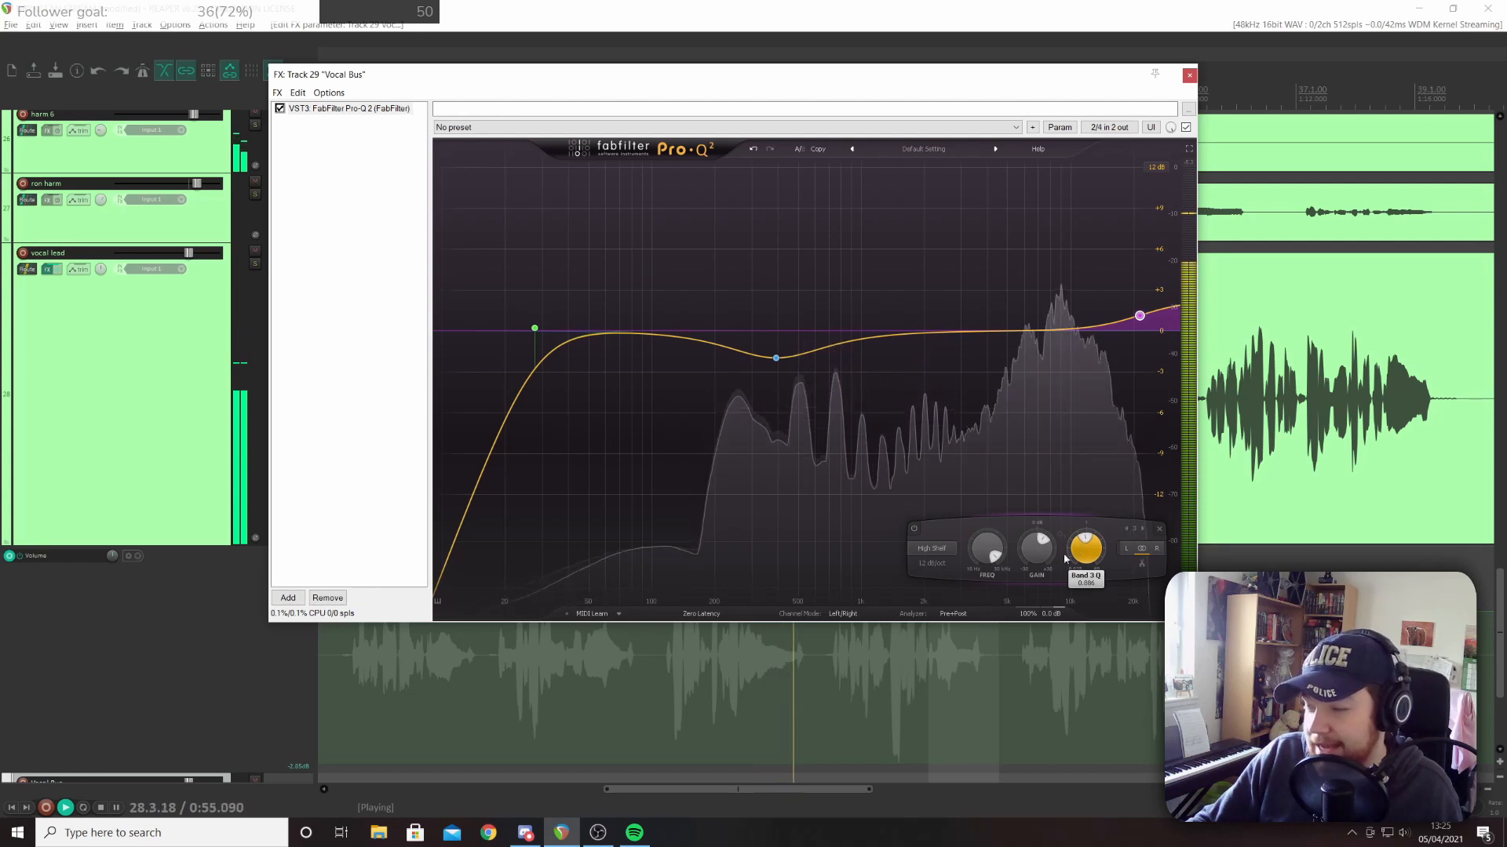
pyautogui.moveTo(1034, 559); pyautogui.dragTo(988, 557)
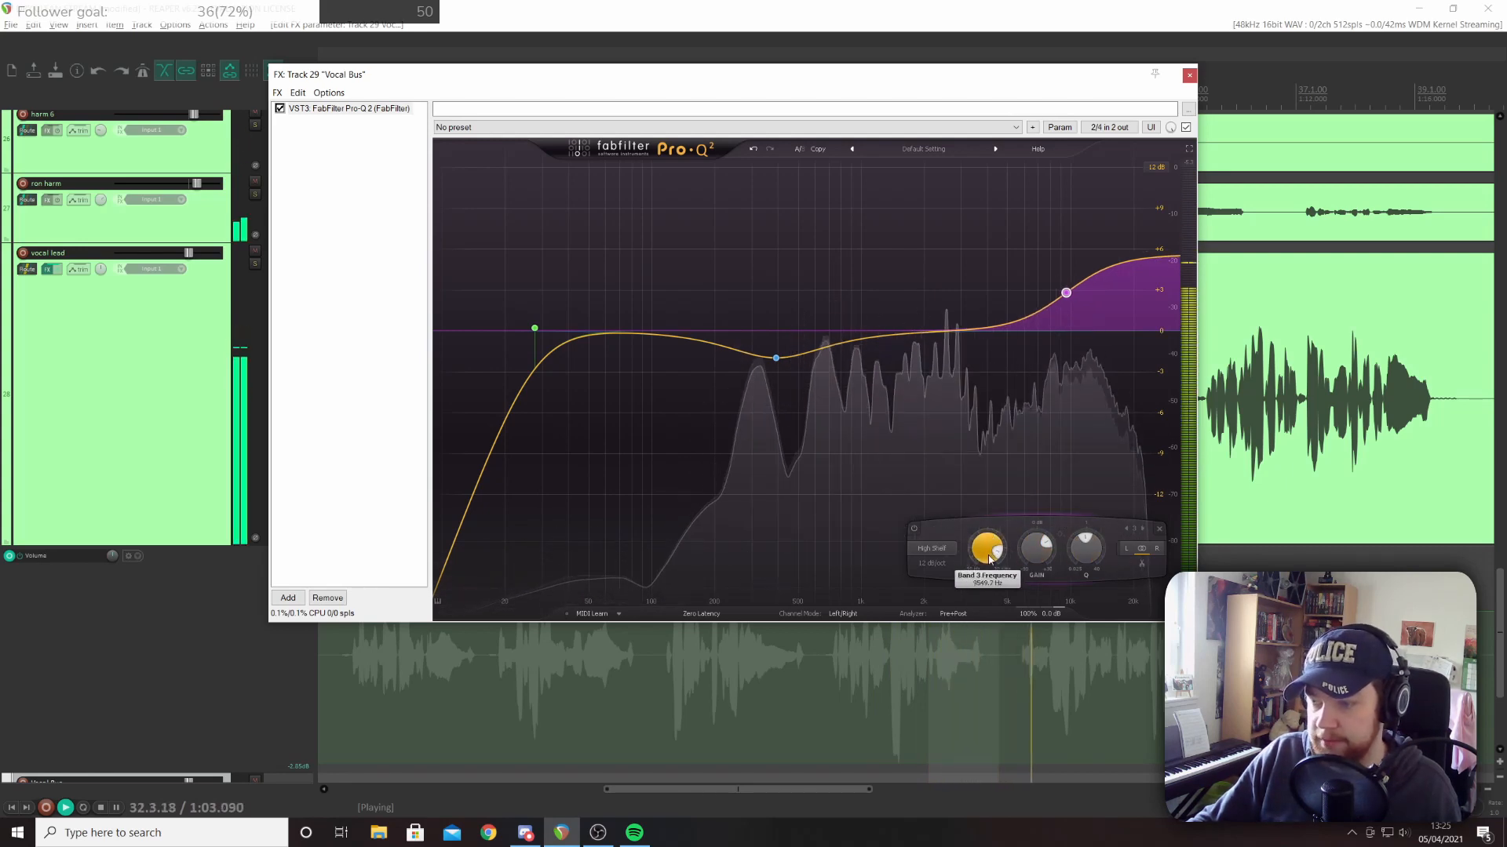
# Restart playback from the third phrase at about bar 8, with the Vocal Bus EQ fully in view
pyautogui.moveTo(1024, 82); pyautogui.dragTo(1462, 46)
pyautogui.press('space')
pyautogui.scroll(-5, 491, 613)
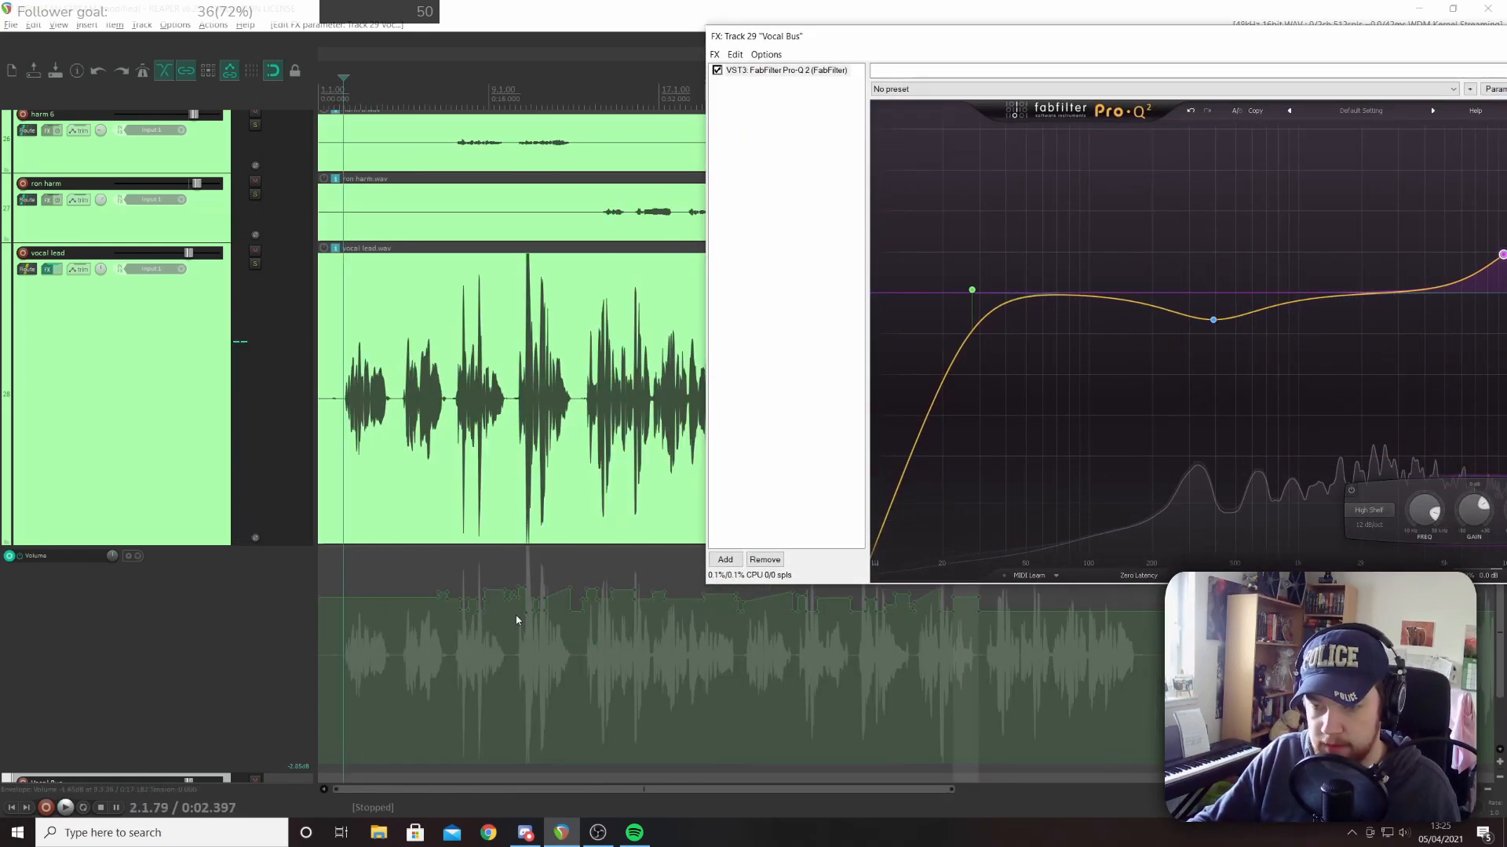
pyautogui.click(470, 631)
pyautogui.press('space')
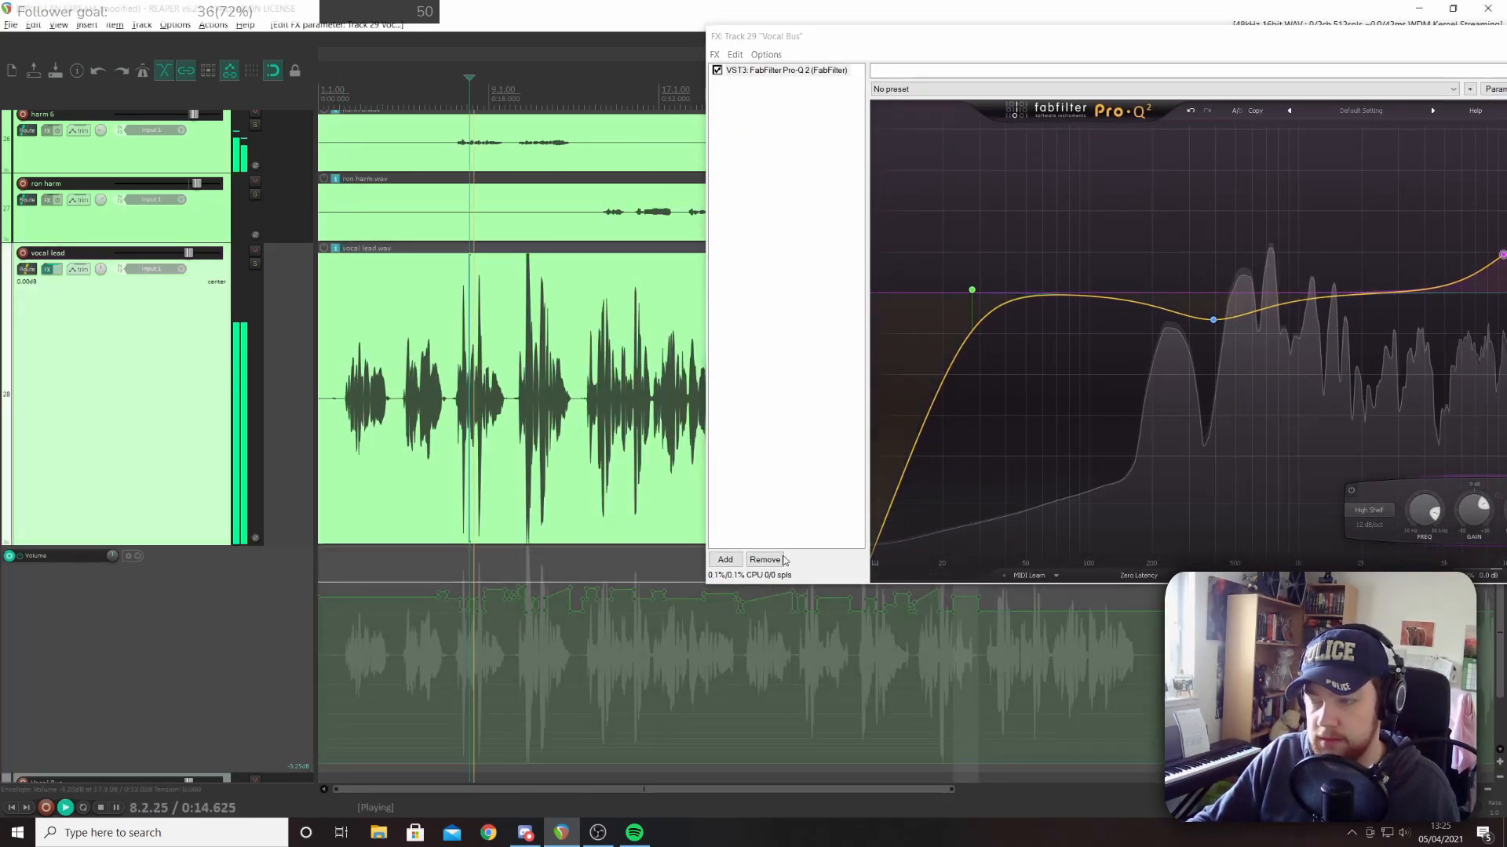
pyautogui.moveTo(1177, 44); pyautogui.dragTo(697, 95)
# Refine the high shelf to about 4.6 dB at 10.7 kHz with a Q near 1.07 while listening
pyautogui.moveTo(1023, 307)
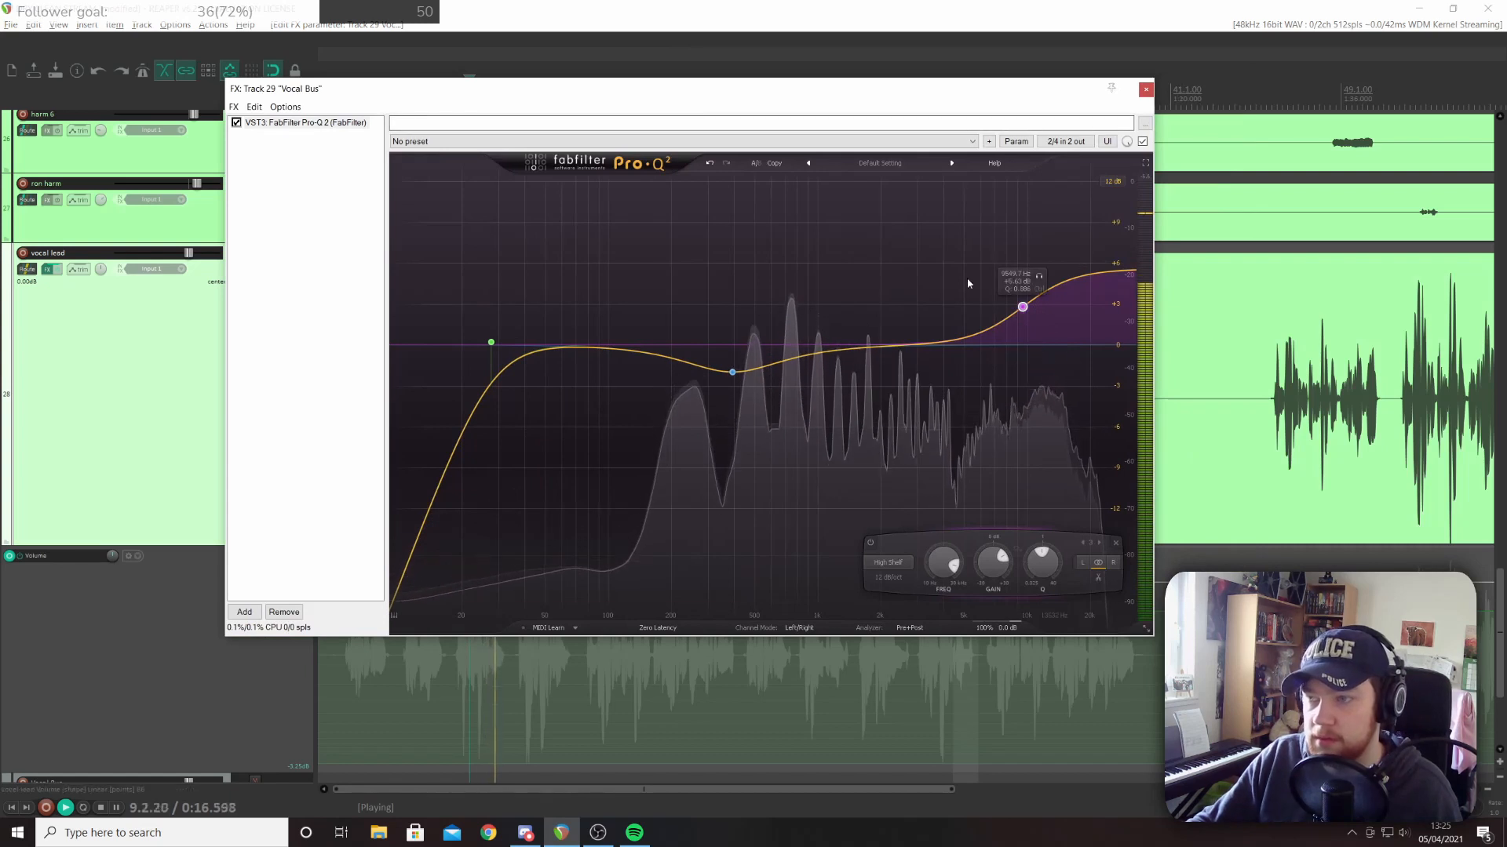
pyautogui.moveTo(1022, 310); pyautogui.dragTo(1031, 321)
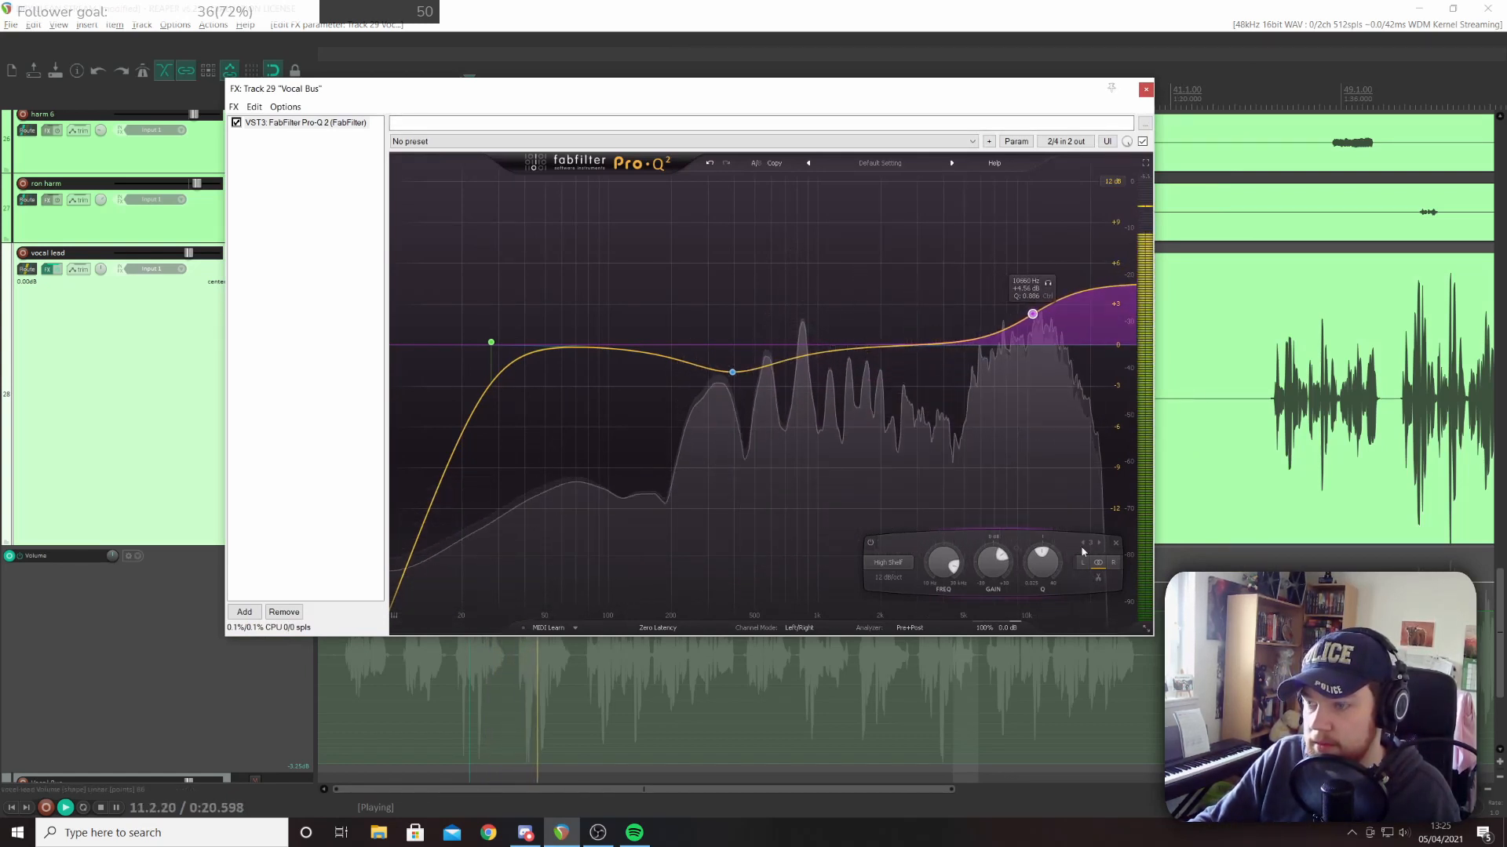
pyautogui.moveTo(1047, 560); pyautogui.dragTo(1054, 550)
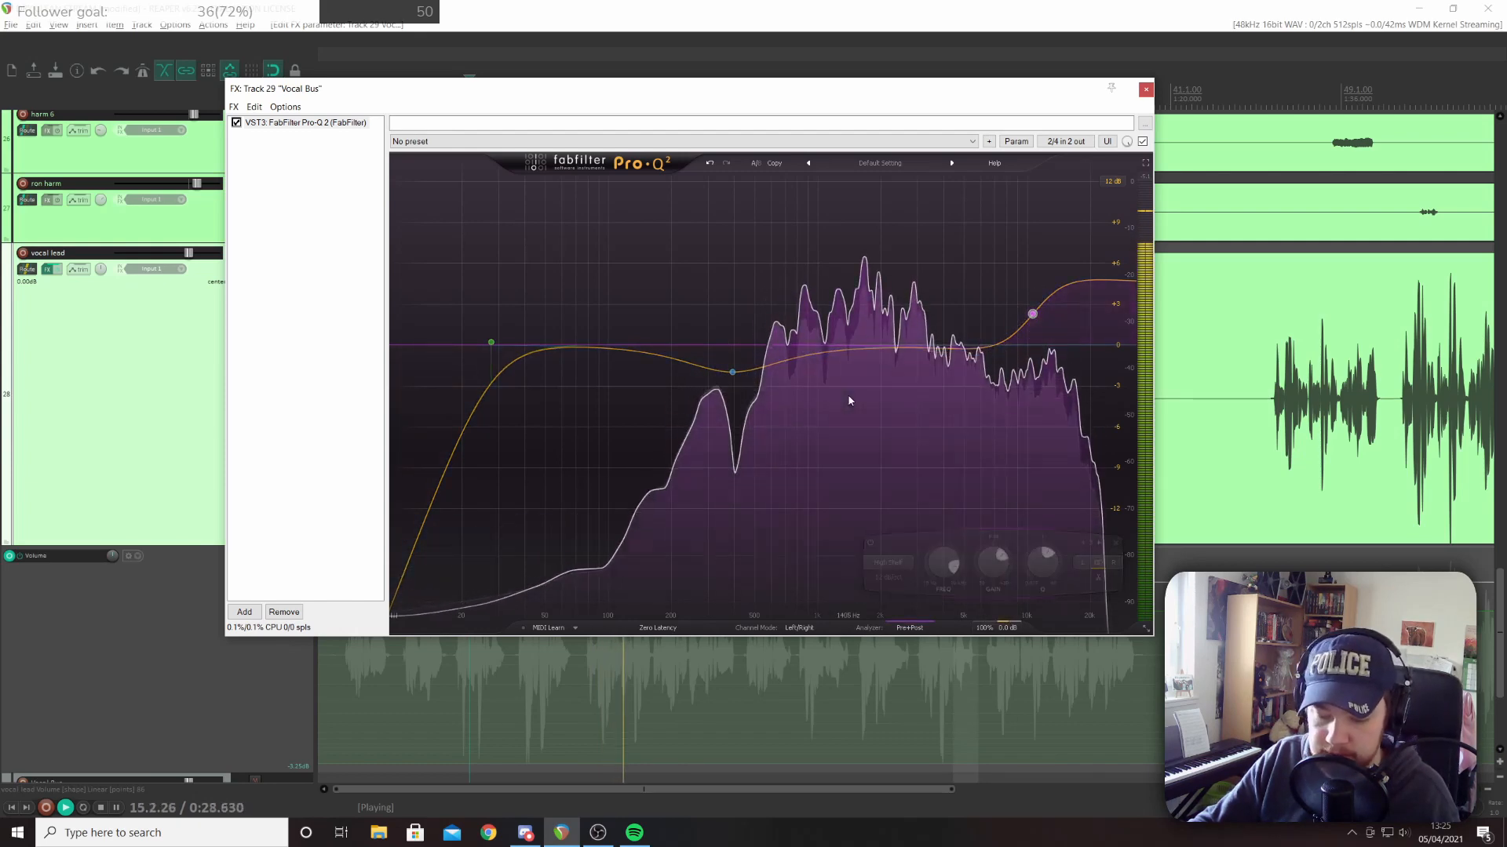
pyautogui.click(926, 381)
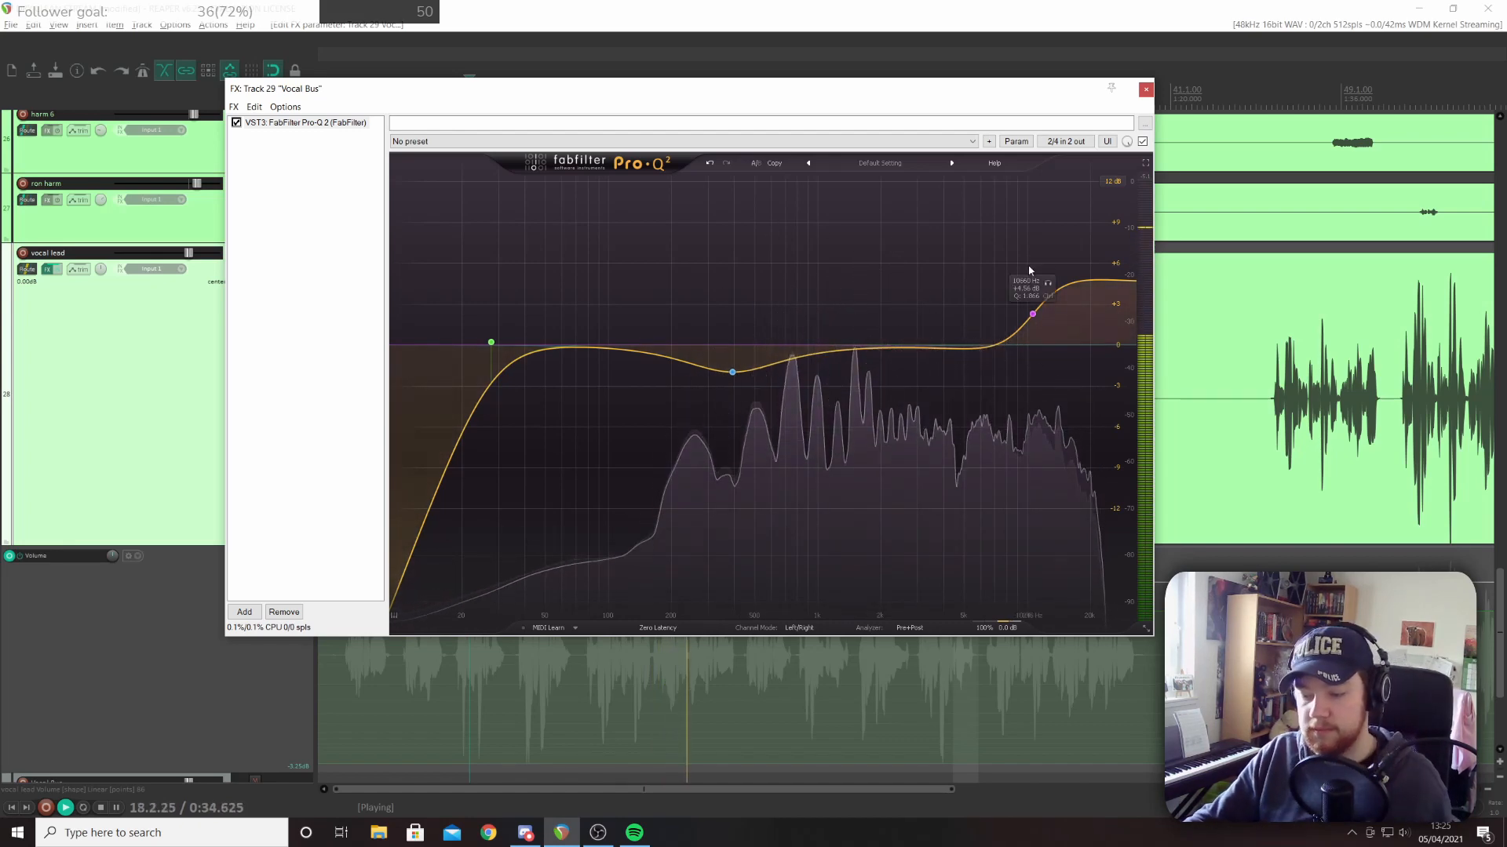
pyautogui.moveTo(657, 107)
pyautogui.mouseDown()
pyautogui.moveTo(1108, 163)
pyautogui.moveTo(811, 109)
pyautogui.moveTo(682, 105)
pyautogui.mouseUp()
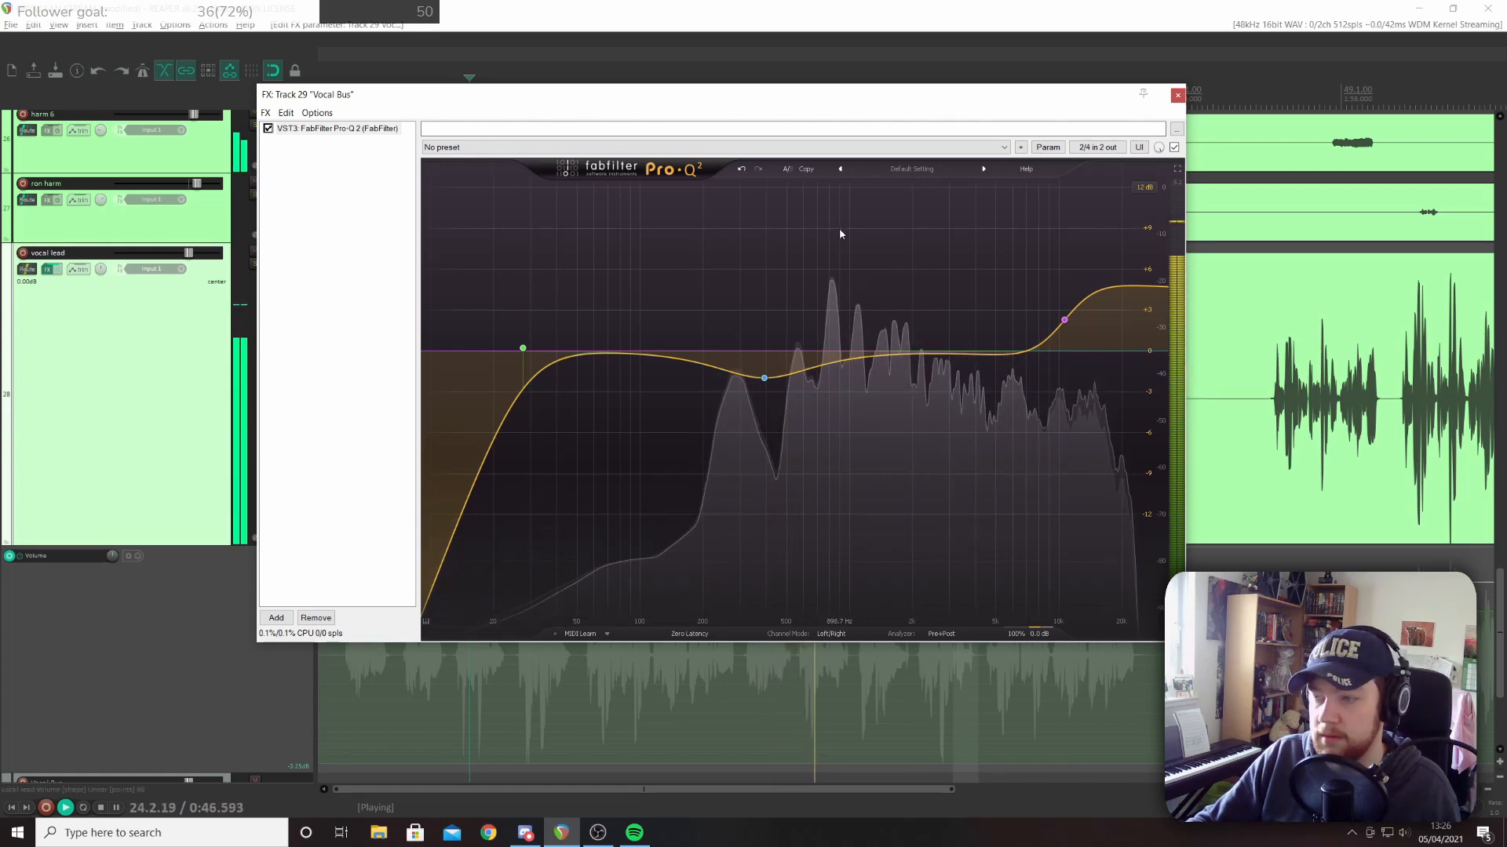
# Stop playback and add a bell band to the Vocal Bus EQ, cutting about 1.1 dB near 2.47 kHz with a Q of about 2.27
pyautogui.moveTo(811, 109); pyautogui.dragTo(800, 148)
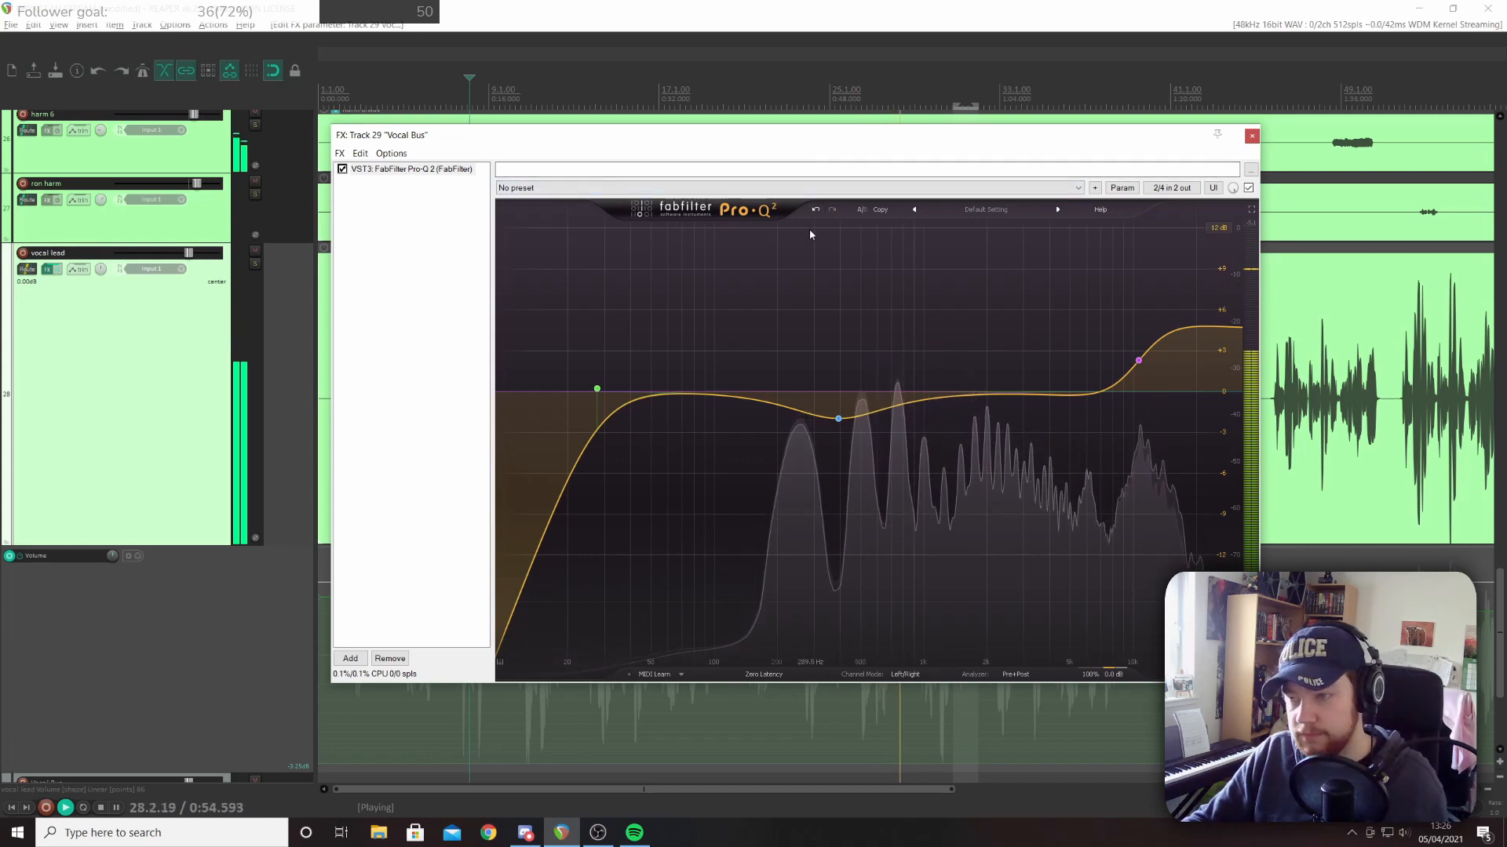
pyautogui.press('space')
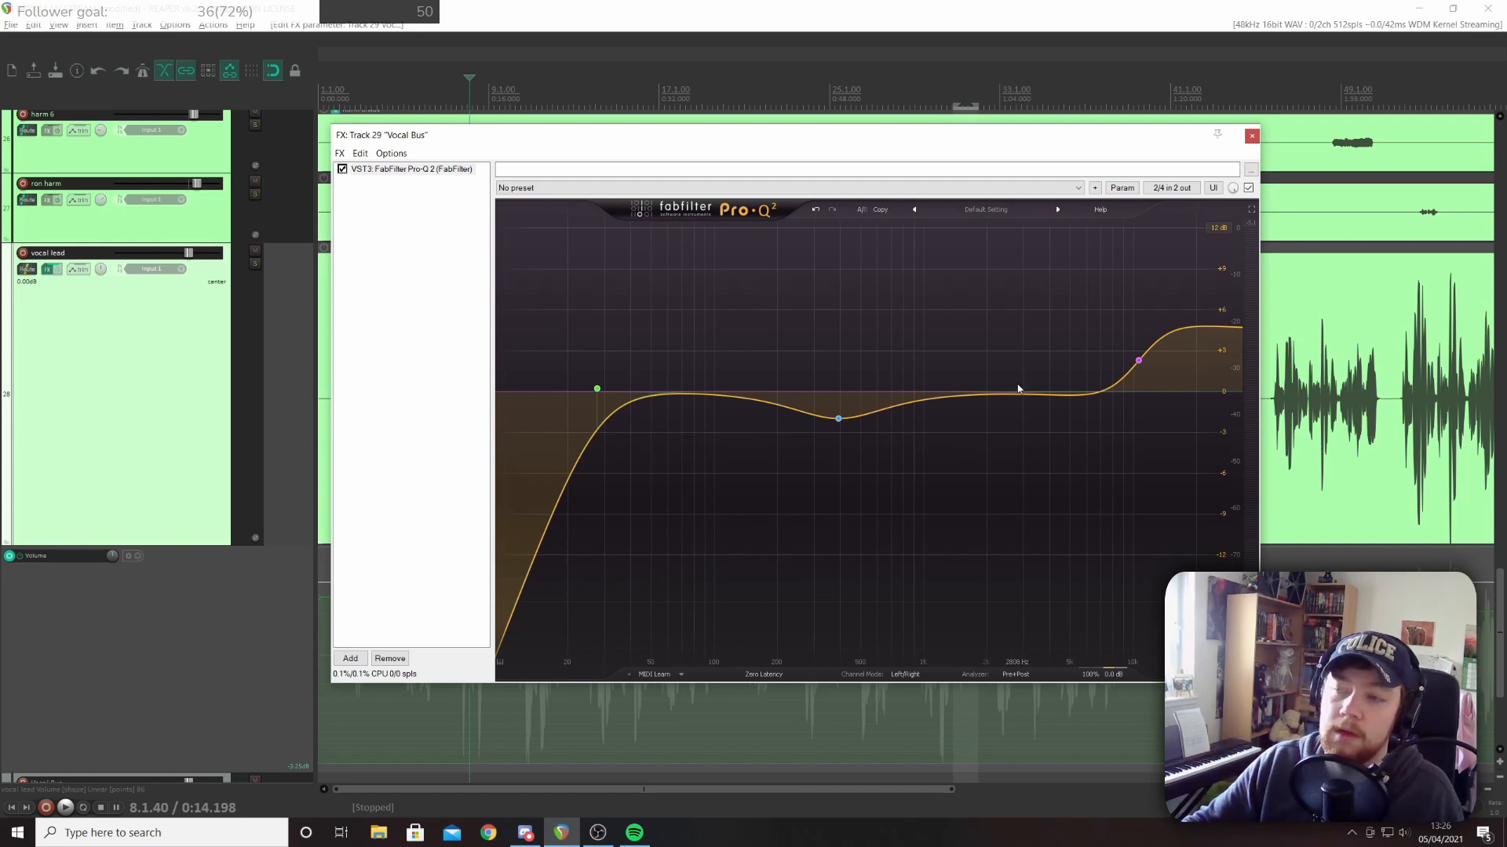
pyautogui.moveTo(1019, 399); pyautogui.dragTo(1012, 378)
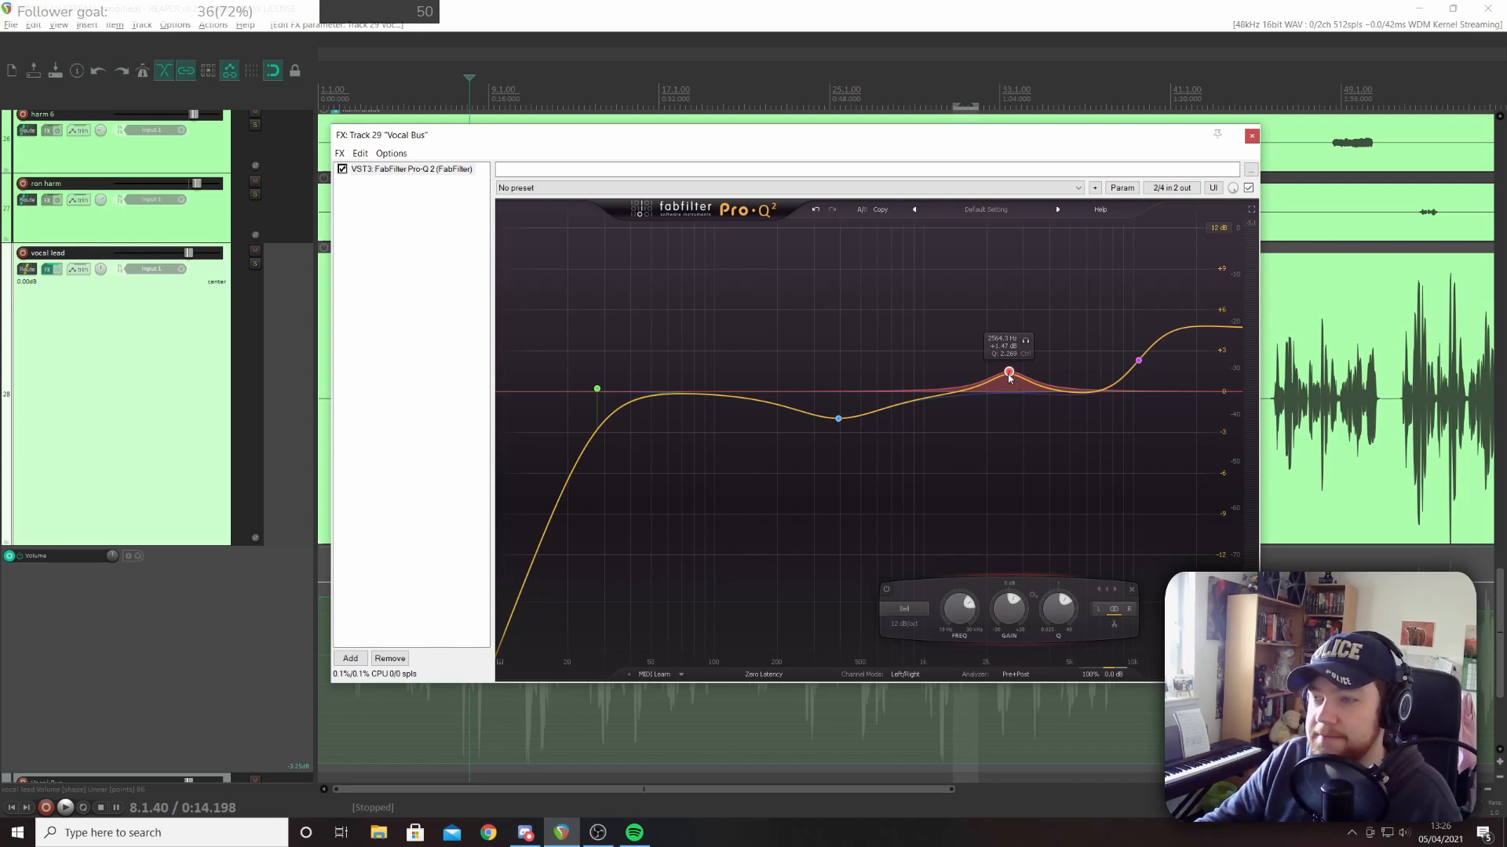
pyautogui.moveTo(1010, 377)
pyautogui.mouseDown()
pyautogui.moveTo(1035, 377)
pyautogui.moveTo(1018, 378)
pyautogui.mouseUp()
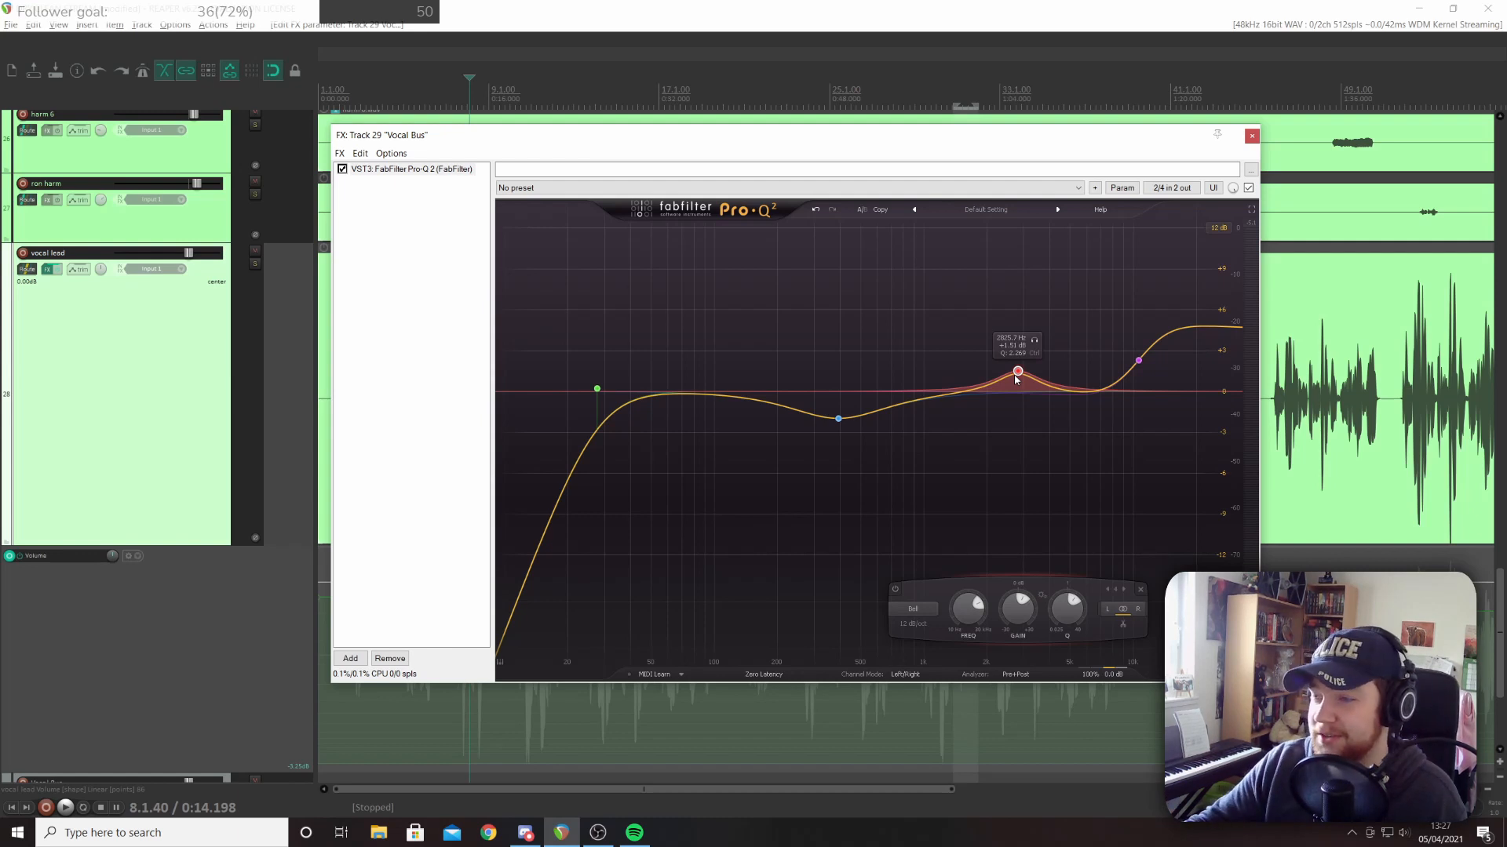
pyautogui.moveTo(1019, 372); pyautogui.dragTo(1004, 409)
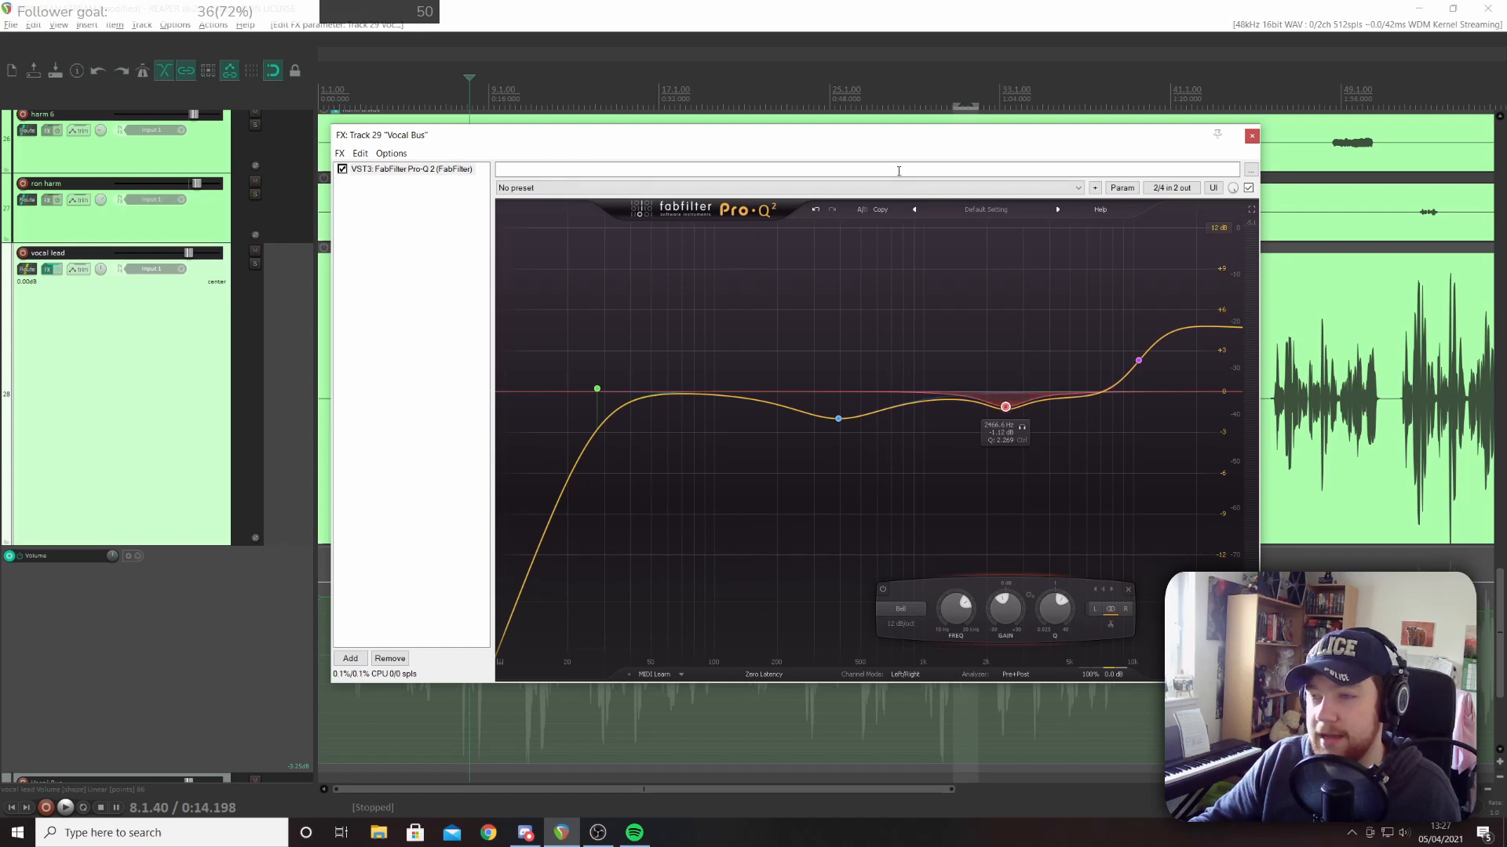
# Uncover the opening vocal phrases and start playback from the first phrase, at about bar 2
pyautogui.moveTo(874, 135); pyautogui.dragTo(1090, 188)
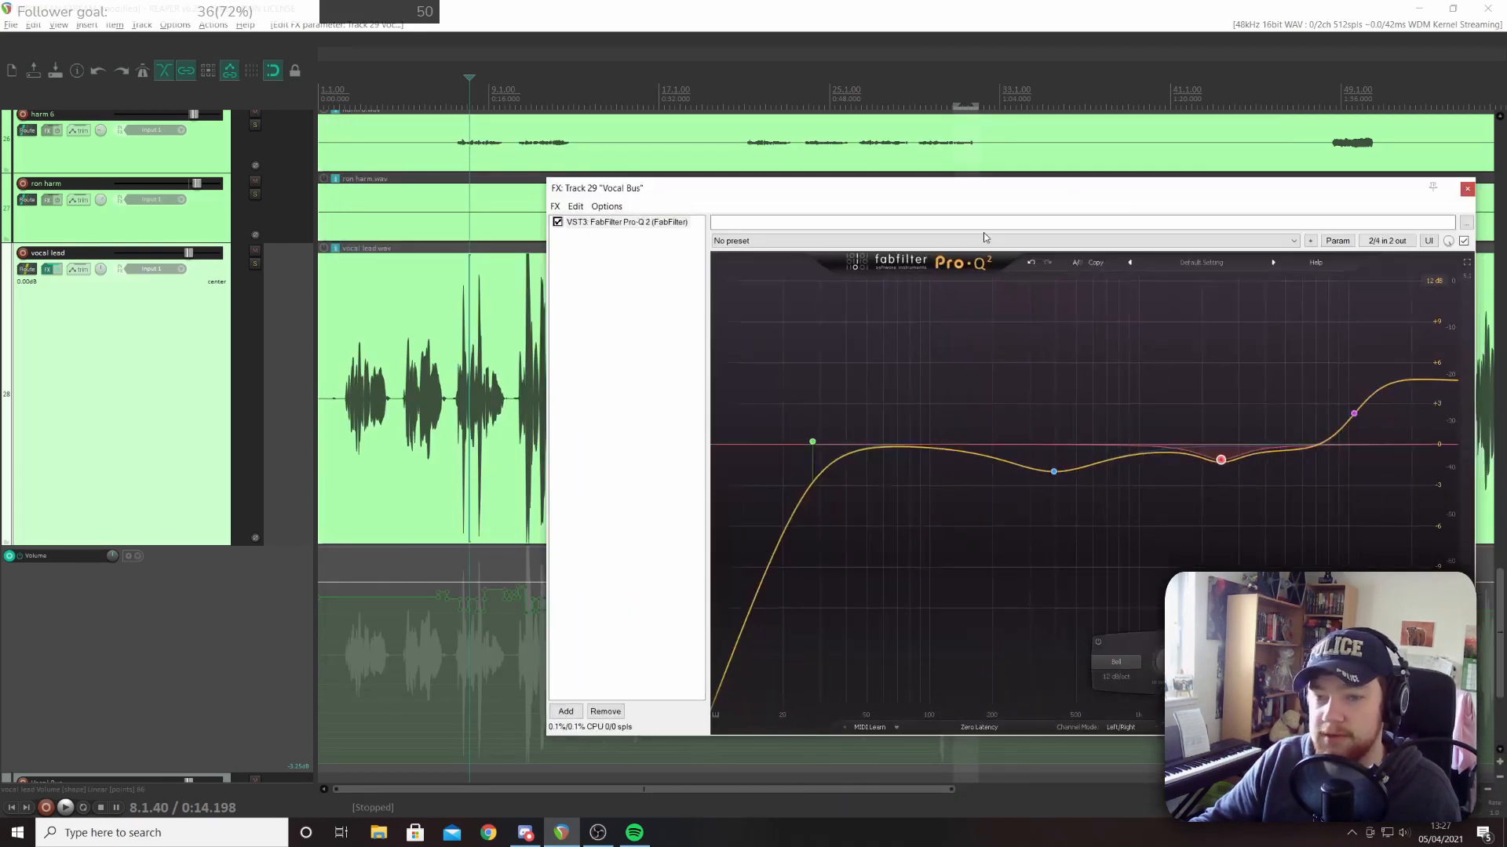
pyautogui.click(347, 363)
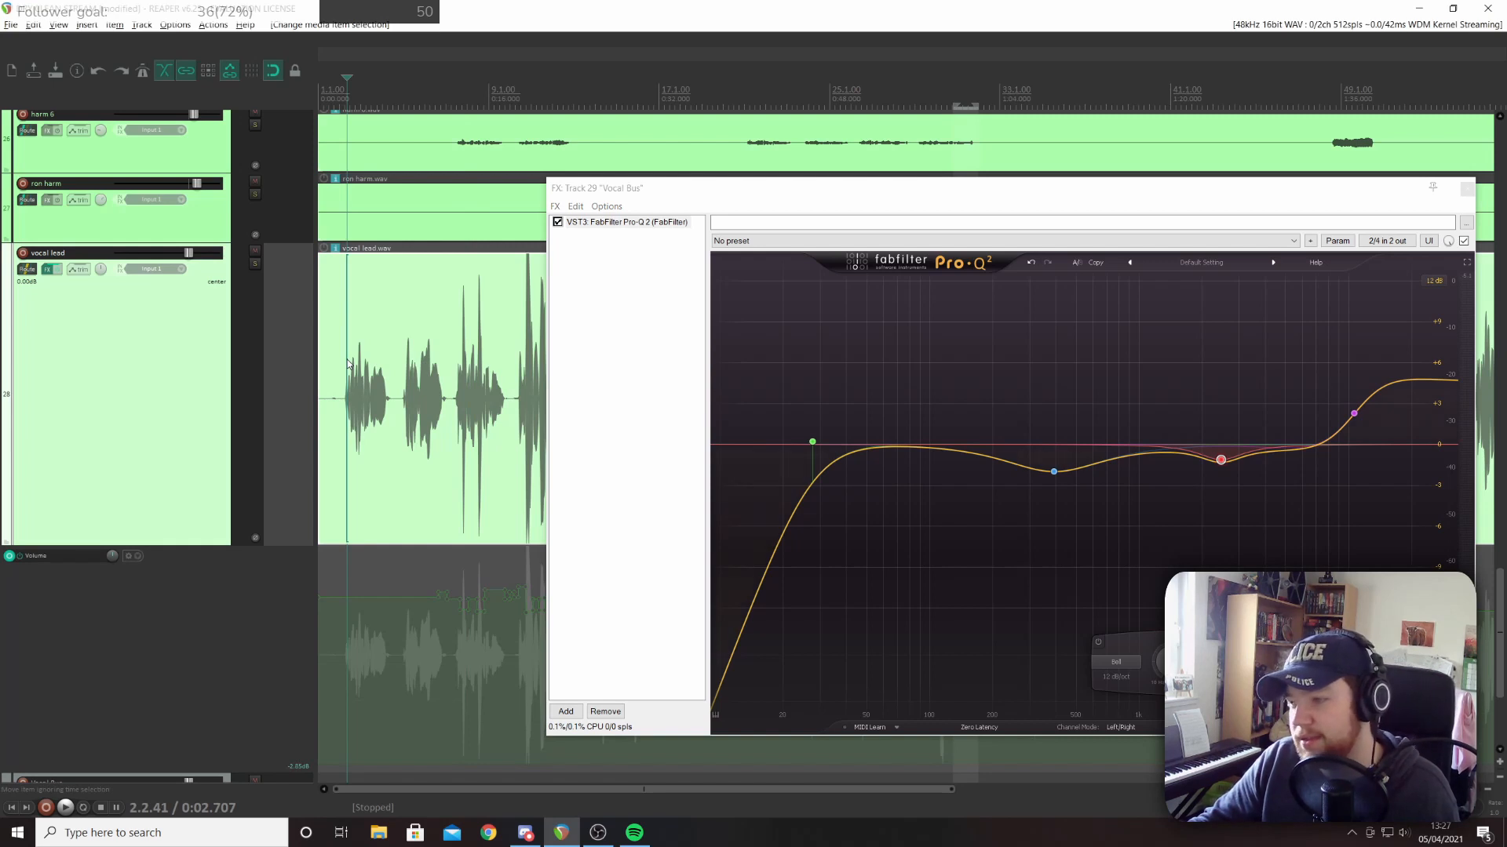
pyautogui.press('space')
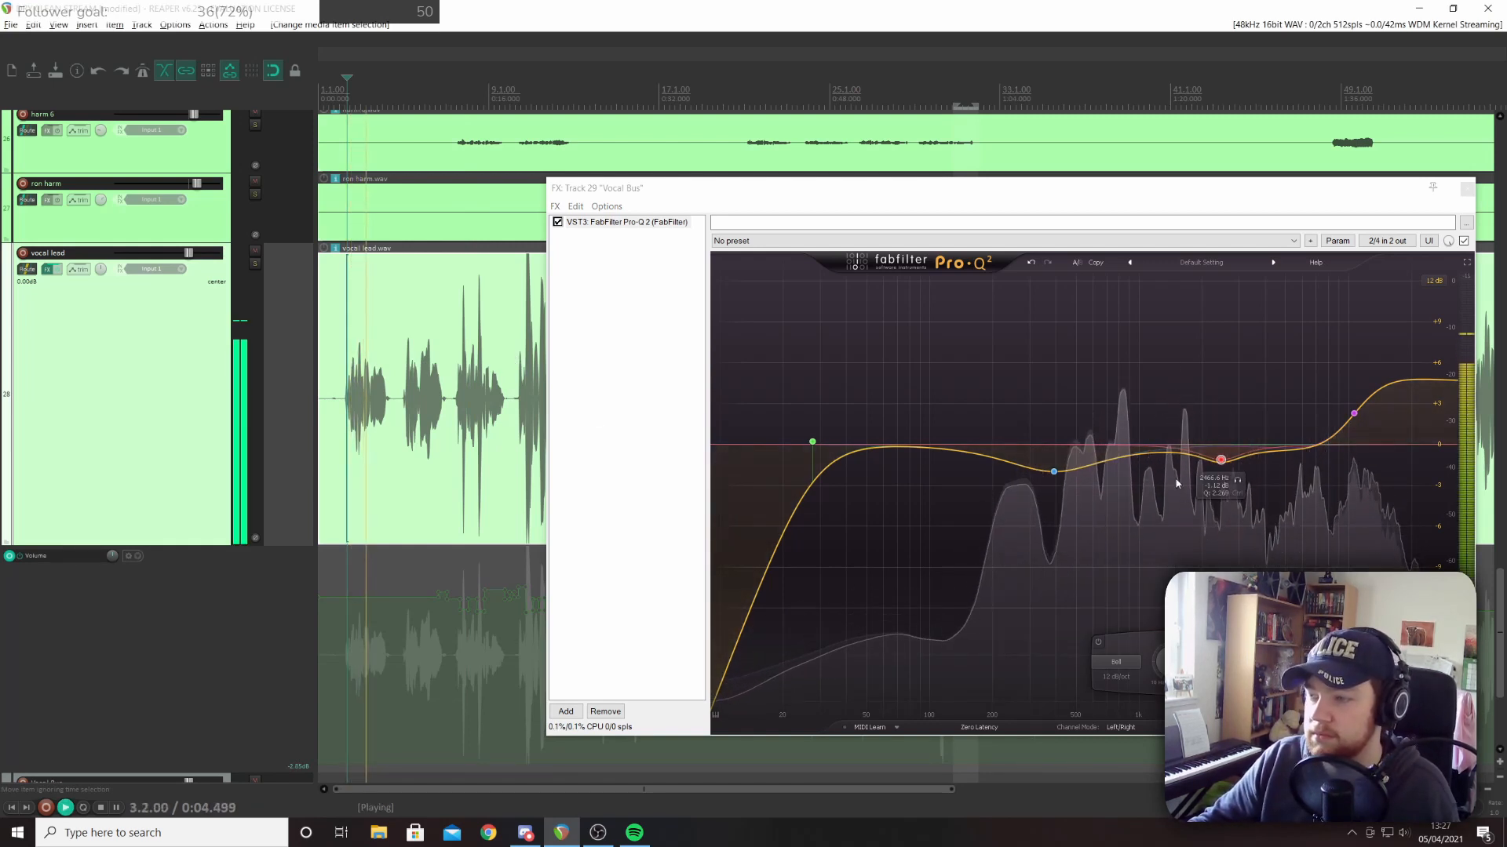
# While listening, try cuts and stronger boosts on the upper-mid bell, settling on a boost of about 1.1 dB near 2.7 kHz
pyautogui.moveTo(1221, 463)
pyautogui.mouseDown()
pyautogui.moveTo(1238, 466)
pyautogui.moveTo(1226, 465)
pyautogui.mouseUp()
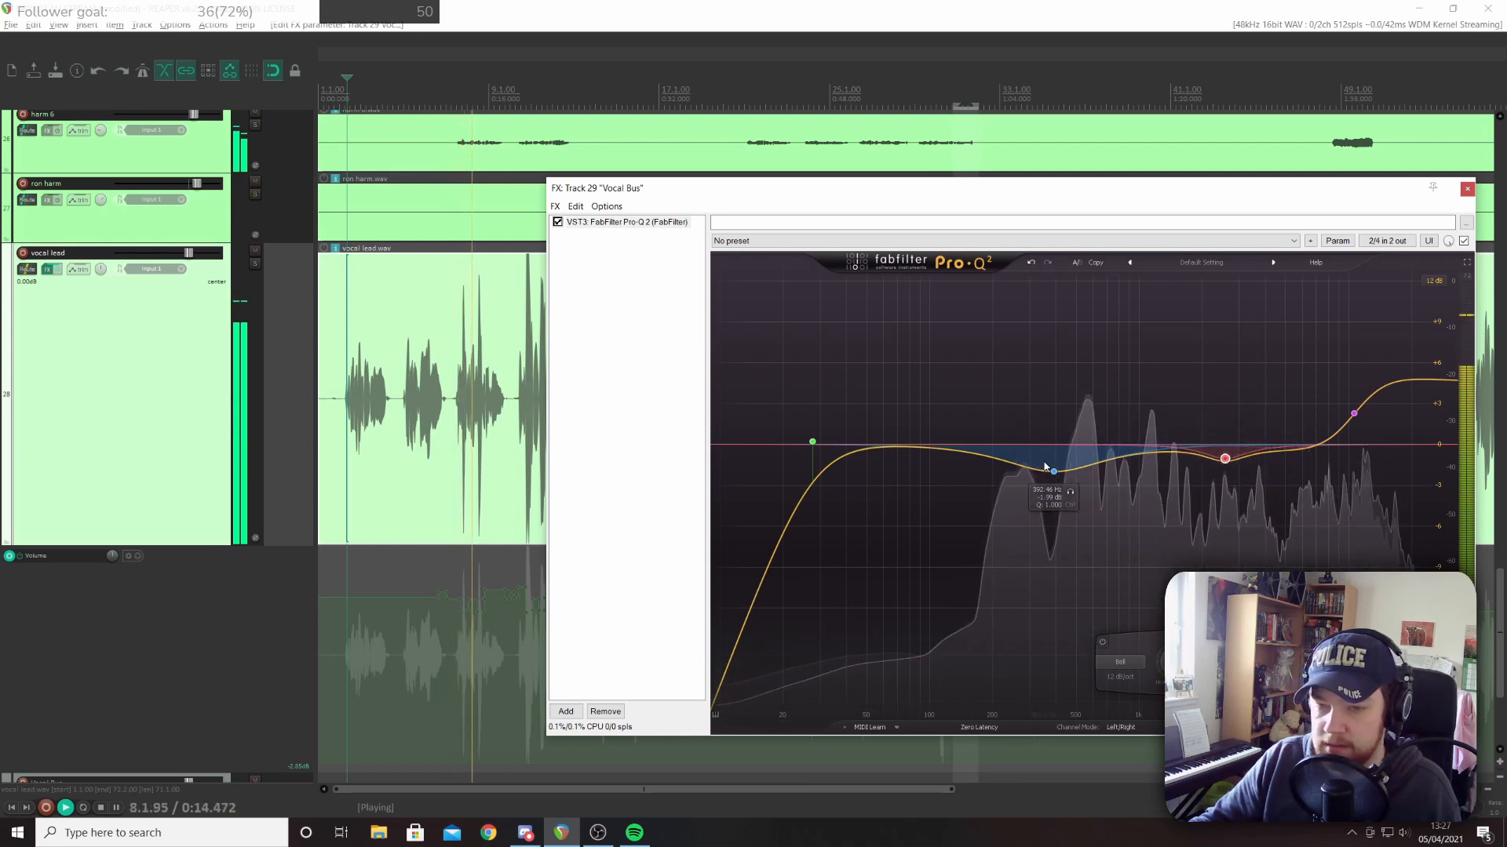
pyautogui.moveTo(1225, 459); pyautogui.dragTo(1228, 437)
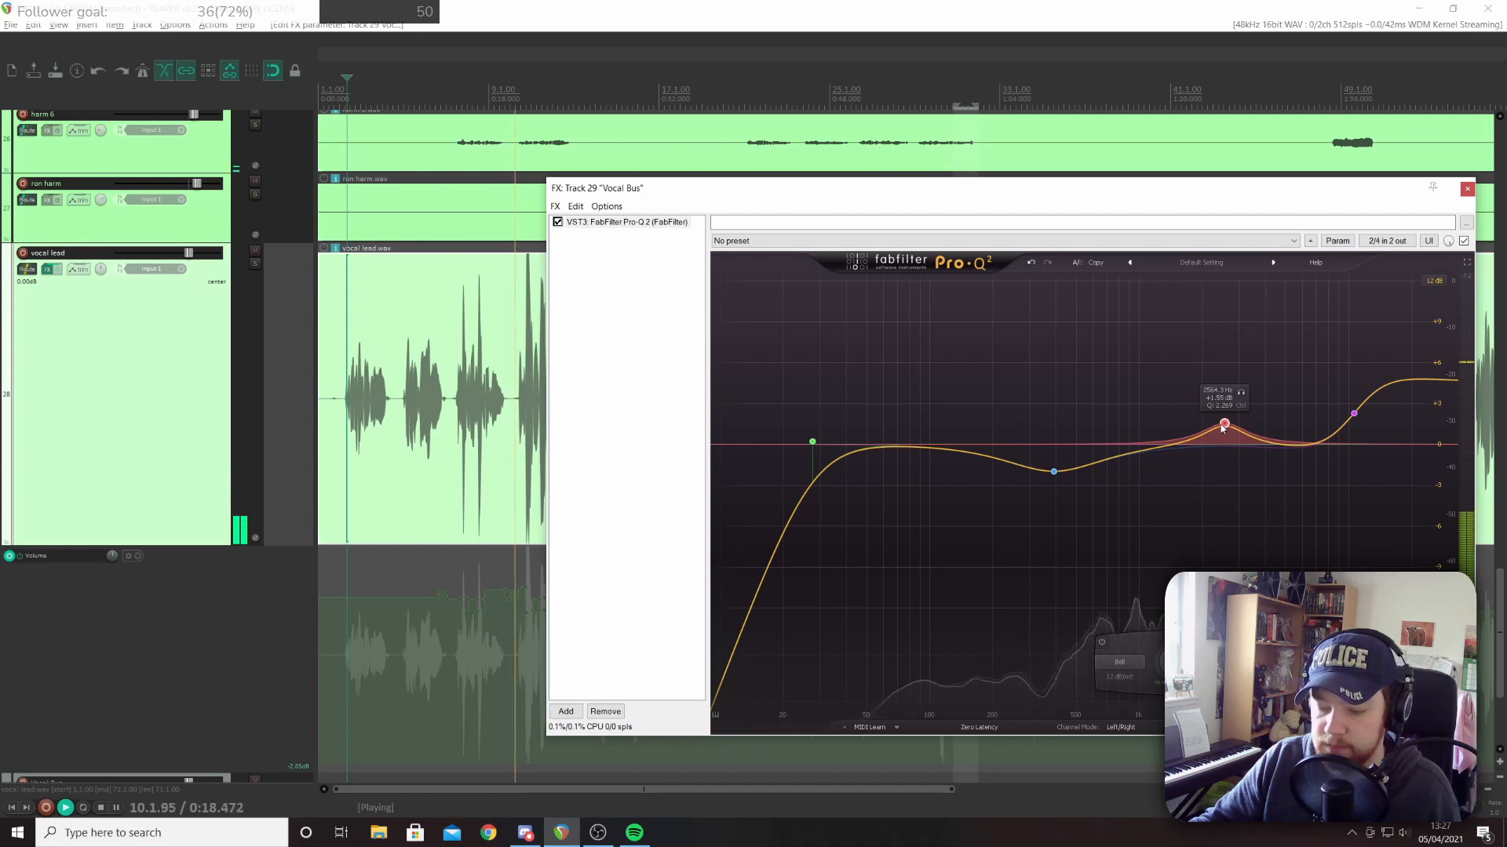
pyautogui.moveTo(1222, 428); pyautogui.dragTo(1225, 361)
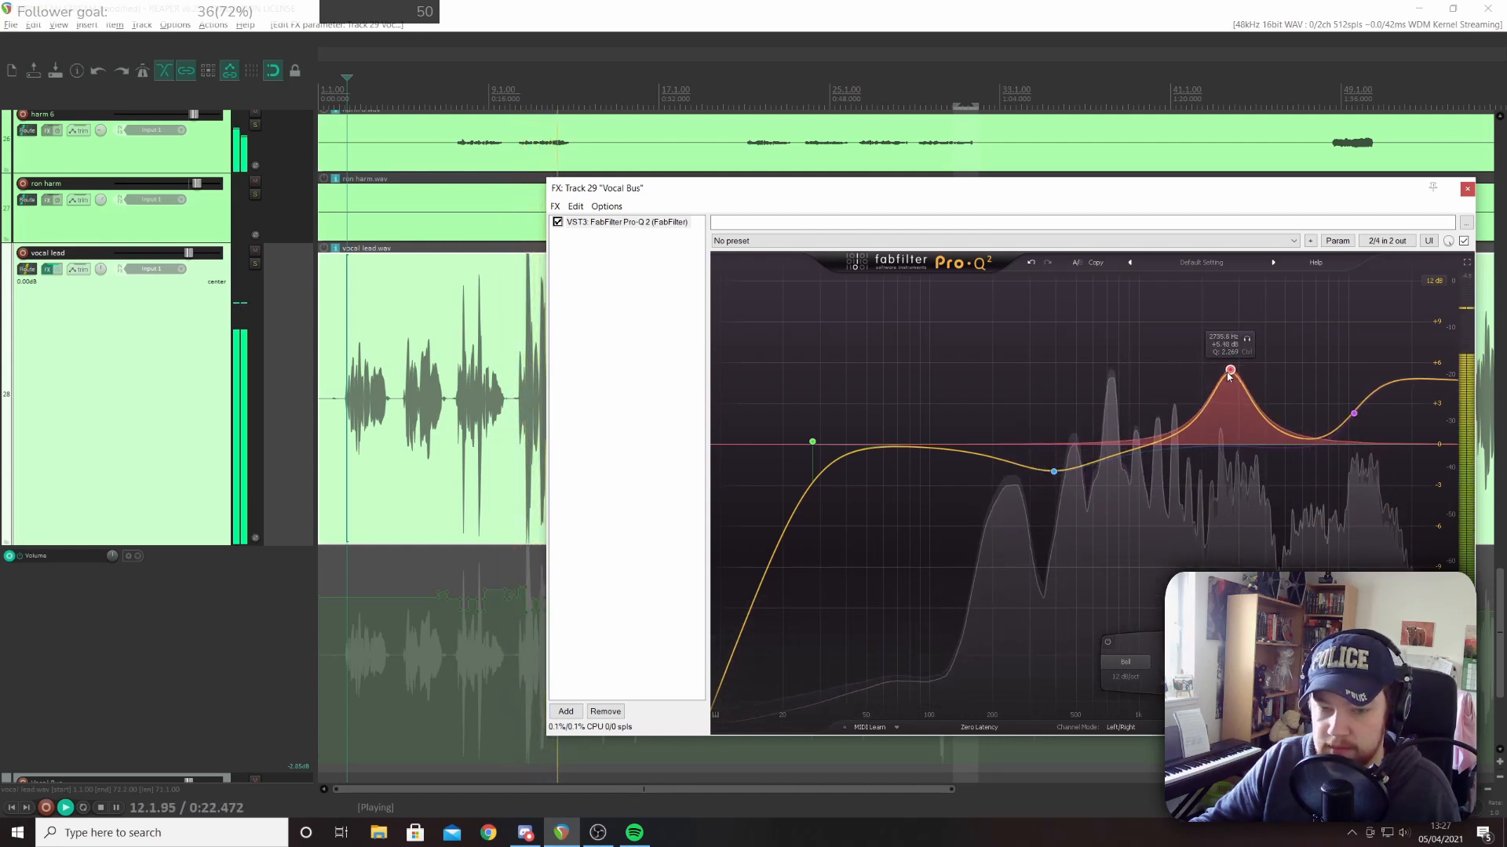
pyautogui.moveTo(1229, 464); pyautogui.dragTo(1229, 463)
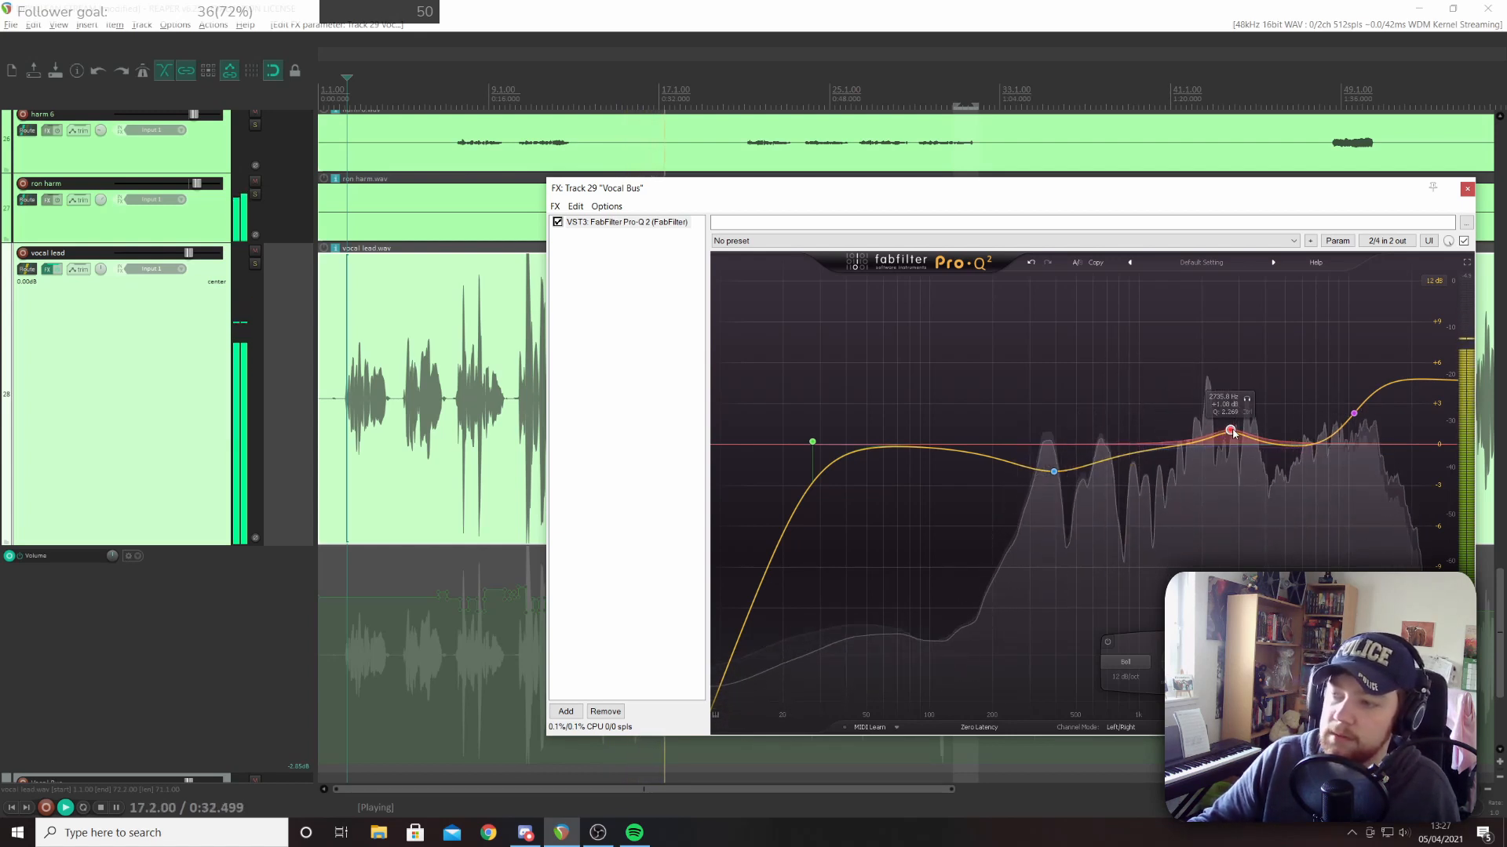
# Compare the sound with the upper-mid bell bypassed and enabled, refine it to about +1.3 dB near 2.4 kHz, and stop playback
pyautogui.click(1107, 642)
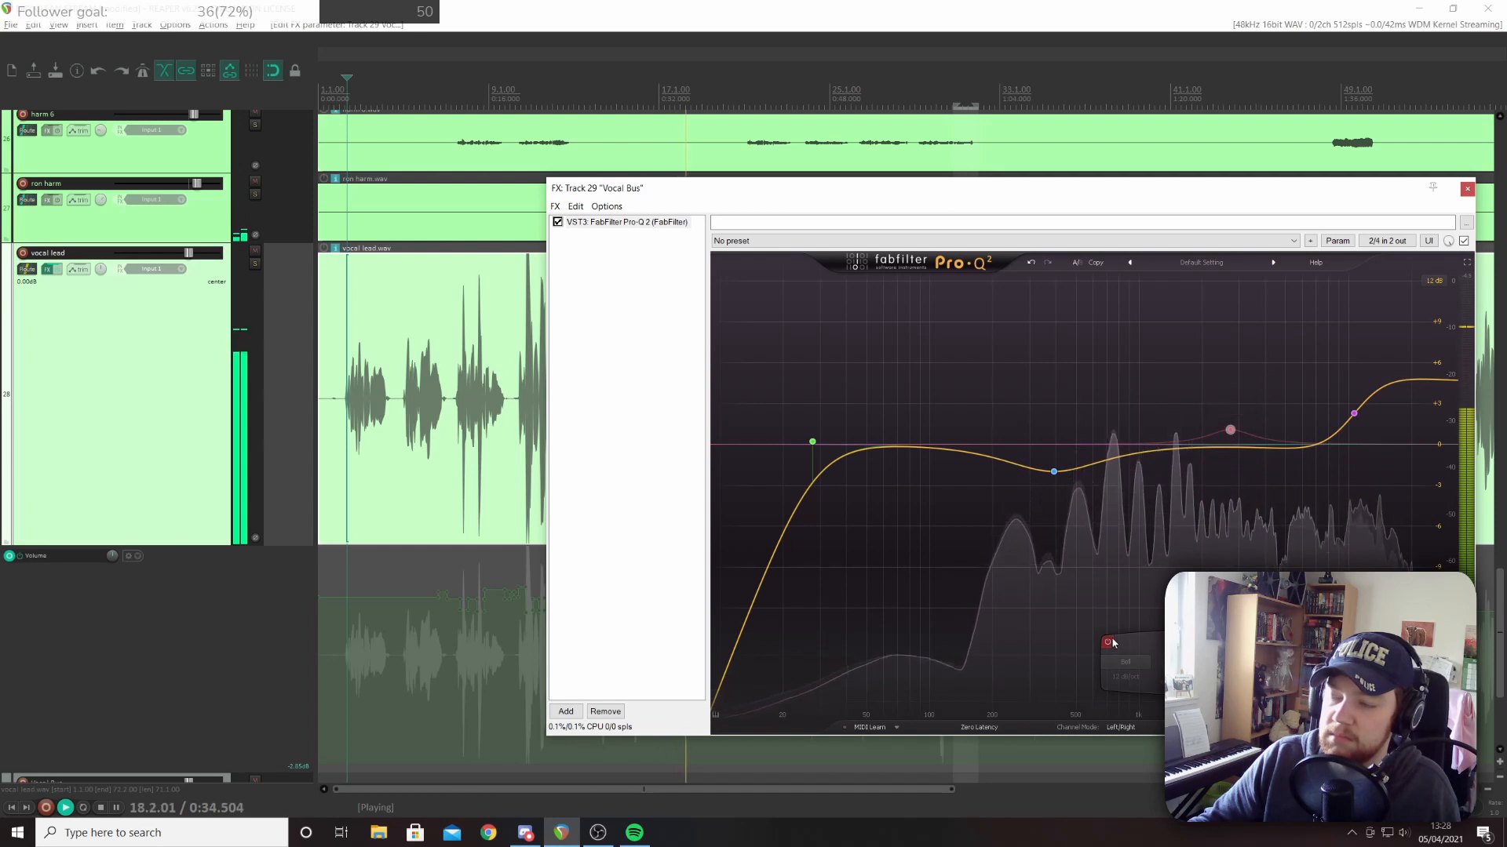
pyautogui.click(1107, 642)
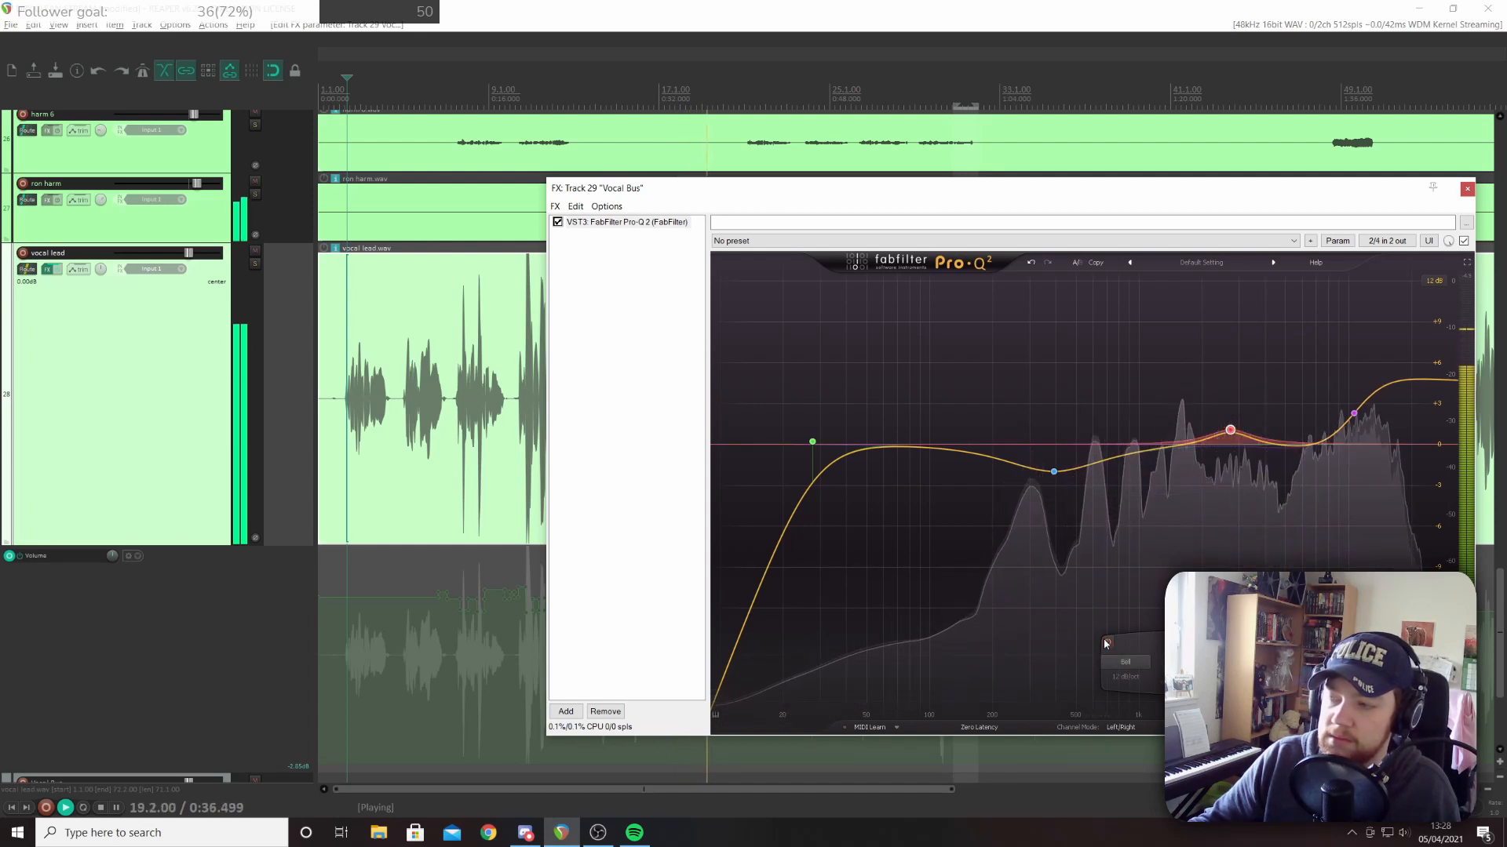
pyautogui.moveTo(1230, 430); pyautogui.dragTo(1218, 426)
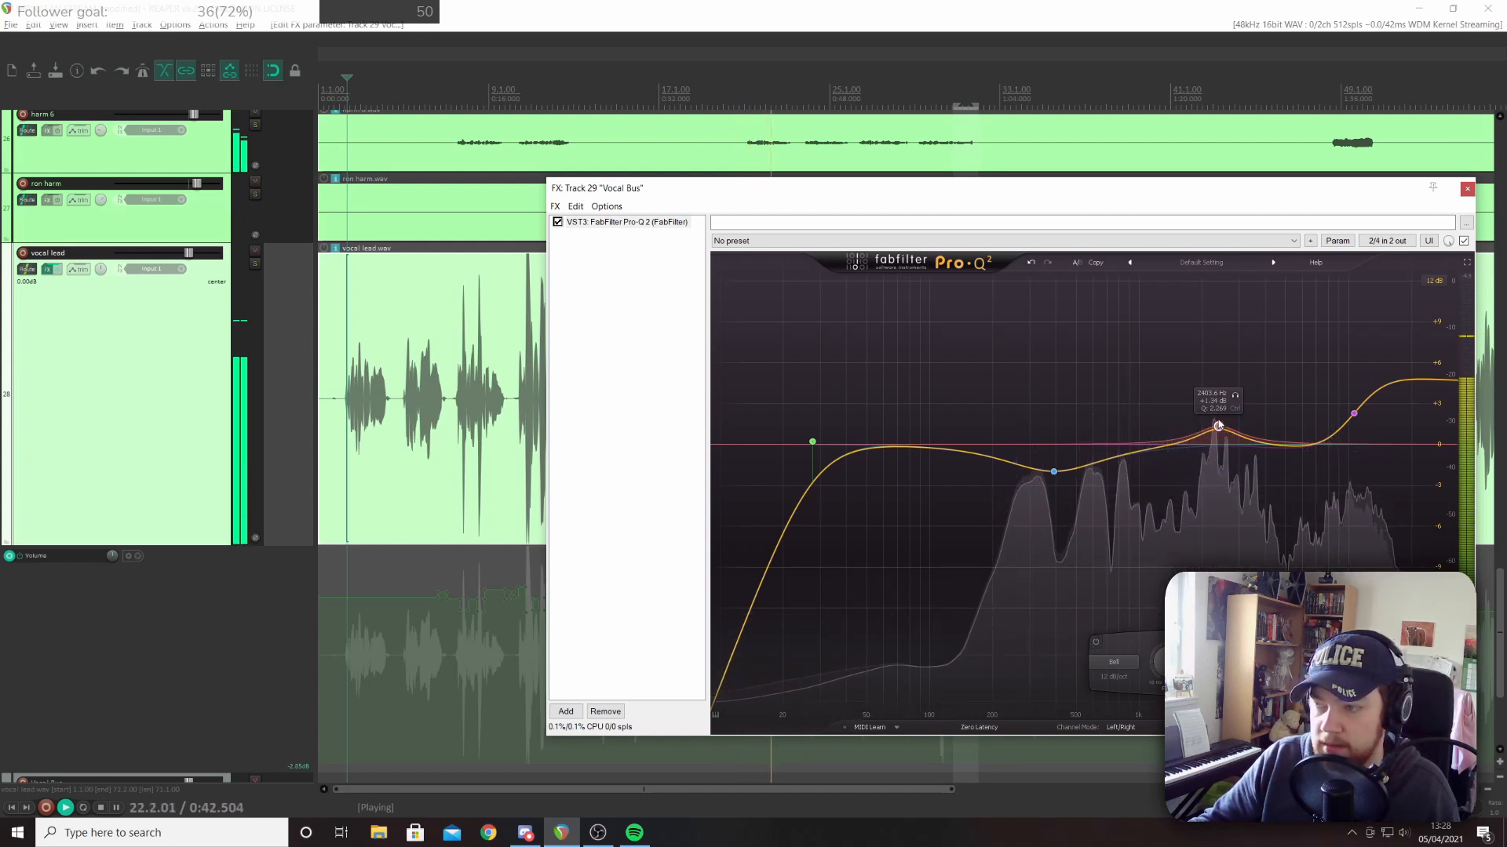
pyautogui.press('space')
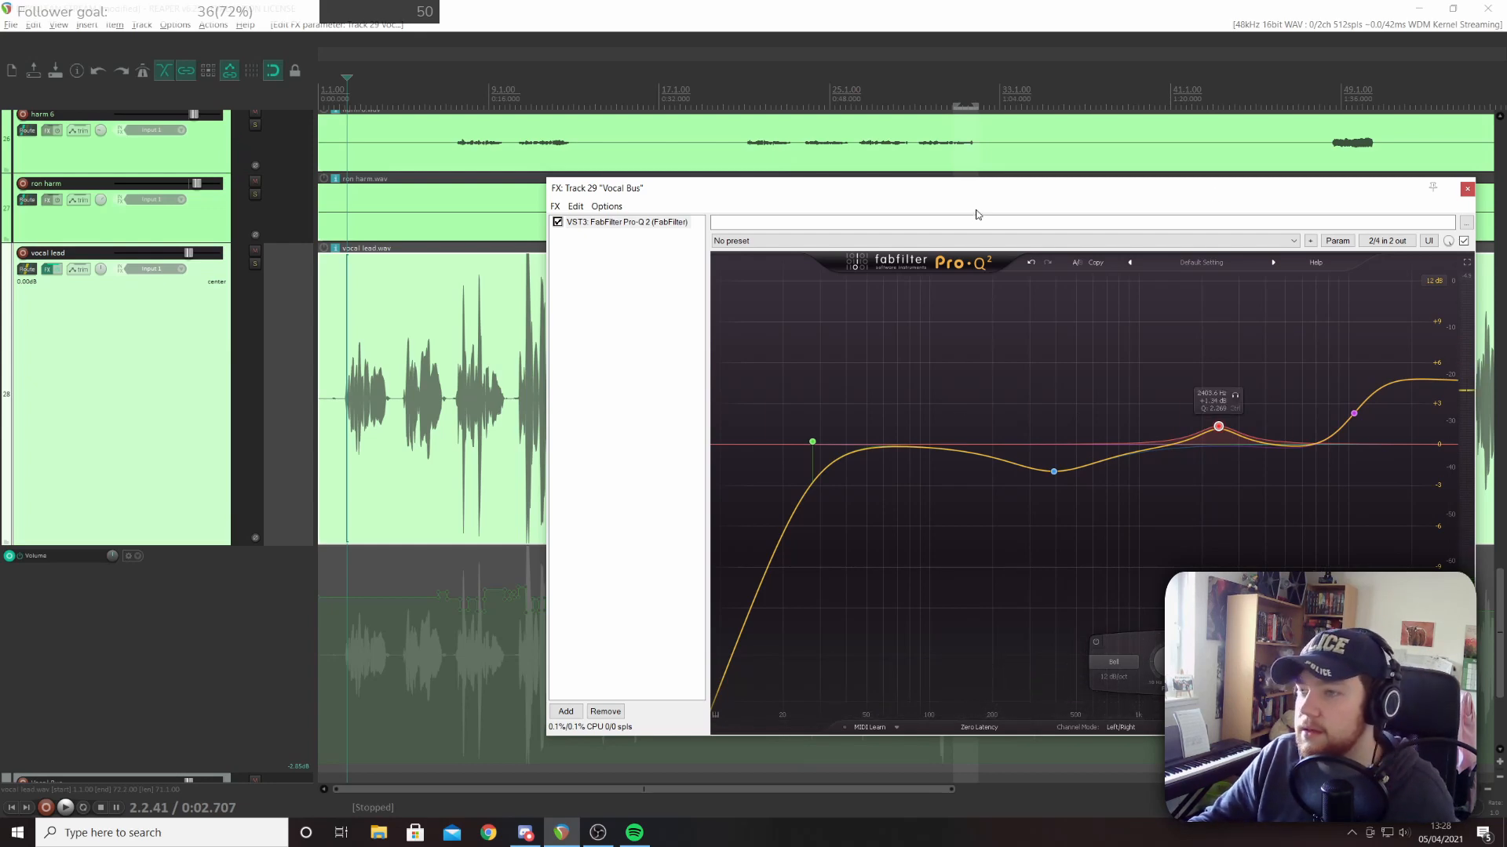
# Play the vocal from just before the third phrase and compare the sound with the Vocal Bus EQ bypassed and enabled
pyautogui.moveTo(977, 215); pyautogui.dragTo(1071, 397)
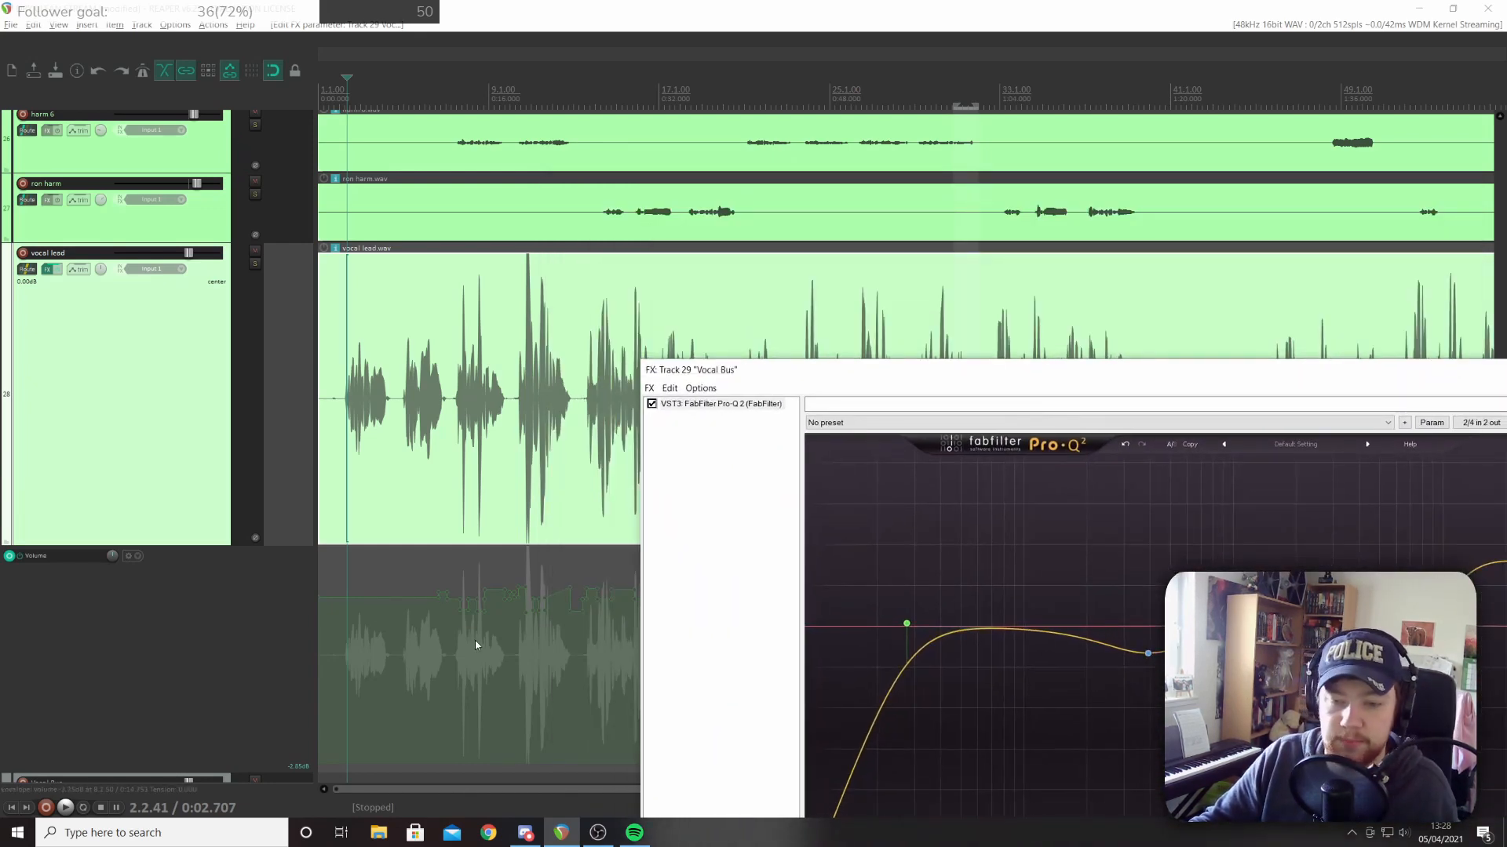
pyautogui.click(448, 624)
pyautogui.press('space')
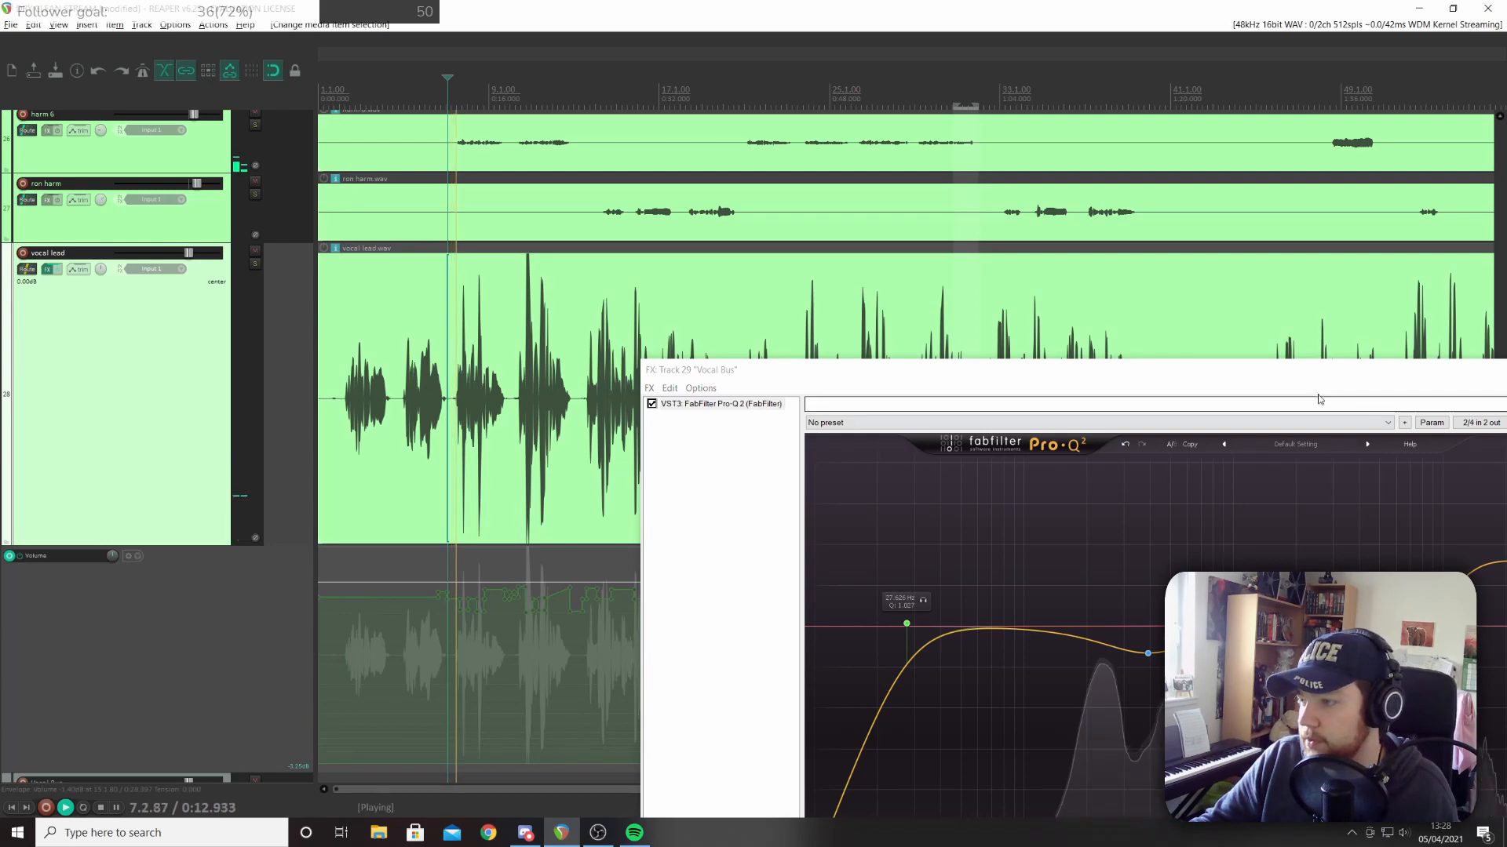
pyautogui.moveTo(1263, 365); pyautogui.dragTo(1016, 315)
pyautogui.click(1312, 372)
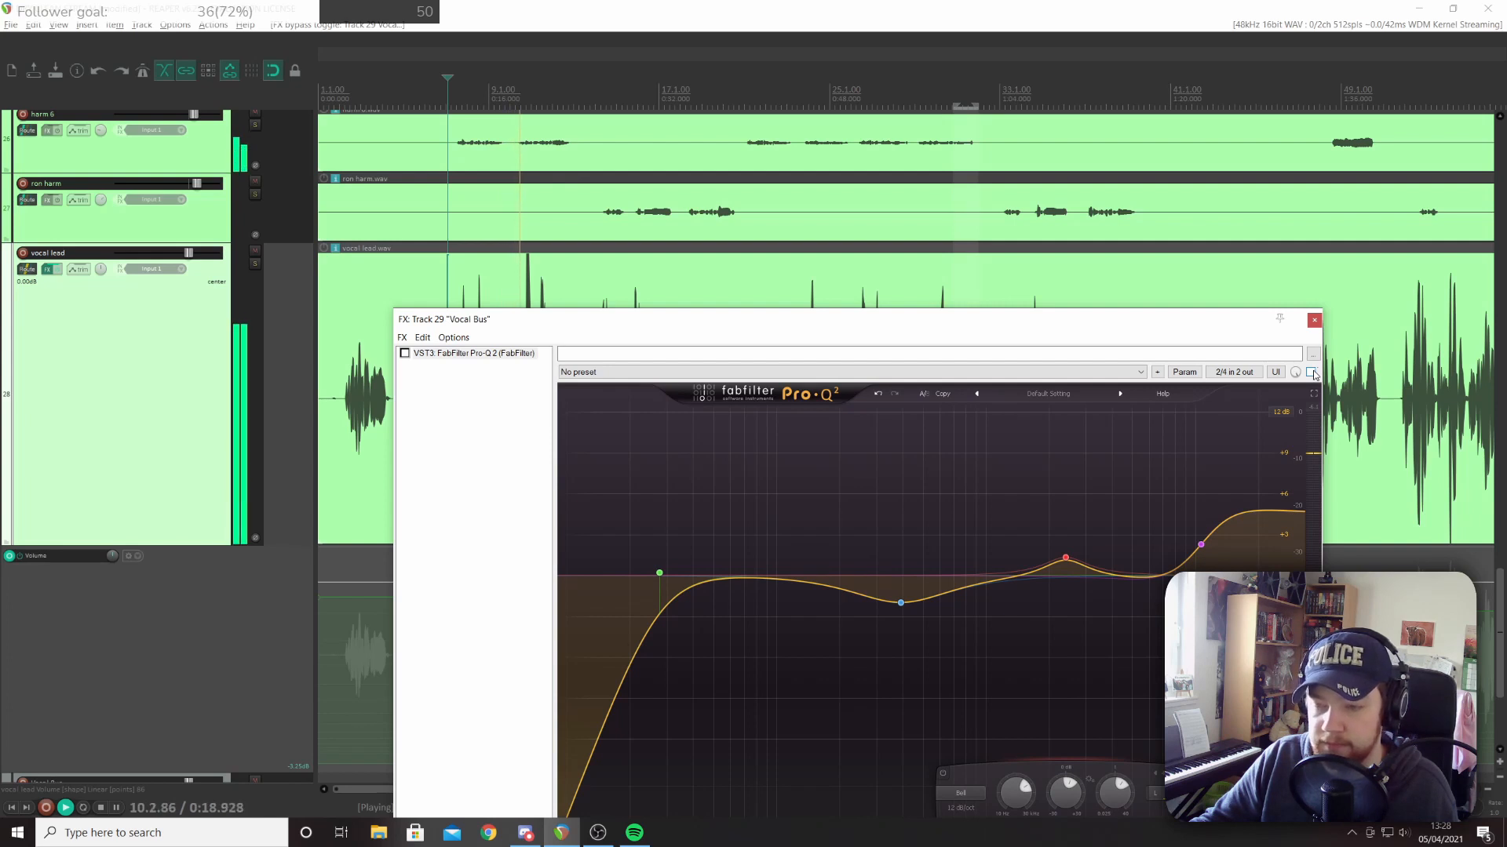
pyautogui.click(1312, 373)
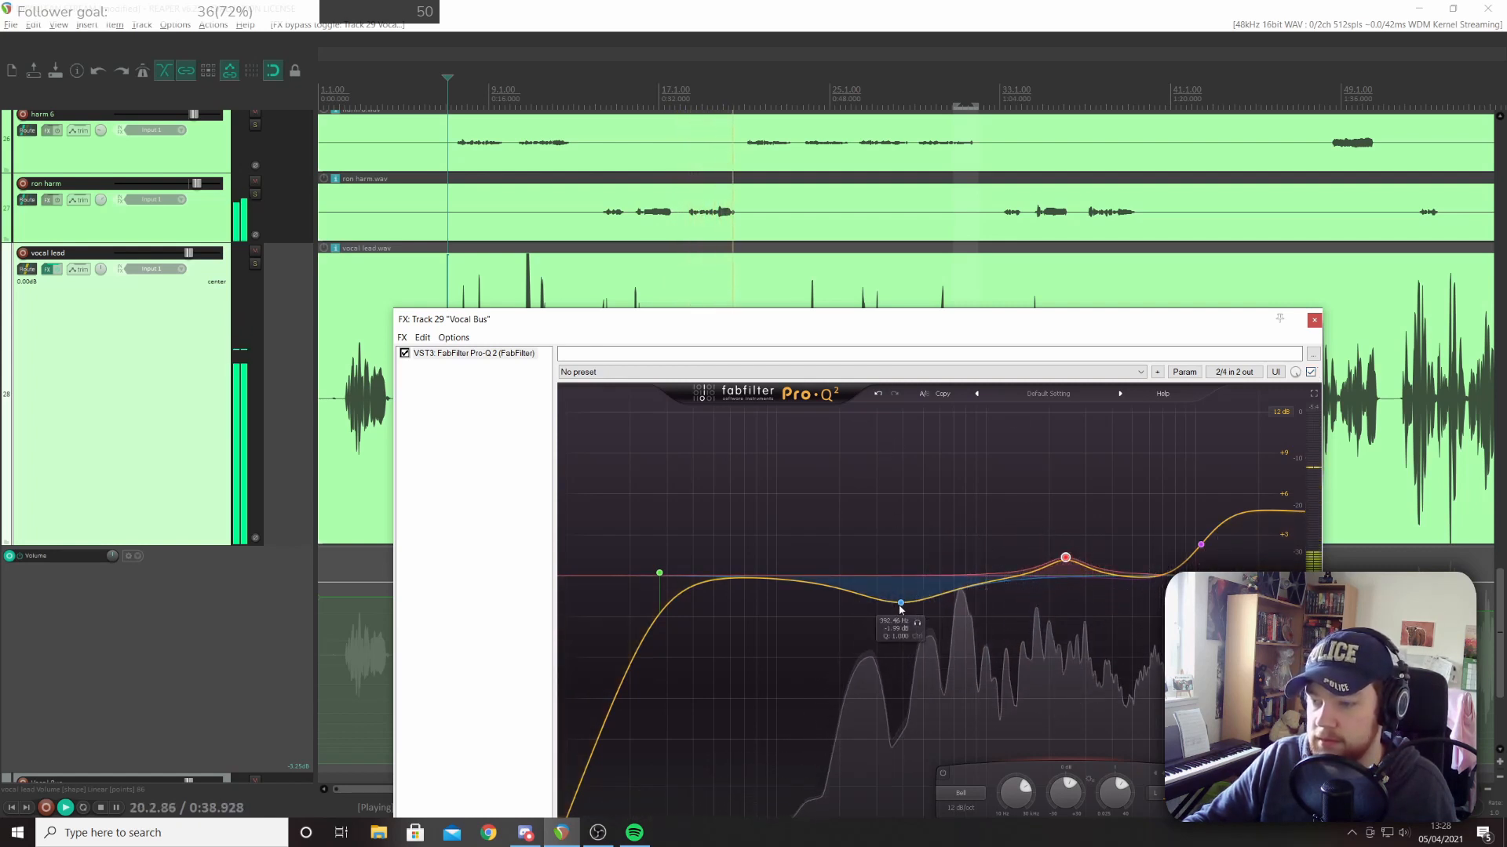
# Check the low cut band's settings, close the Vocal Bus effects window and stop playback
pyautogui.click(659, 573)
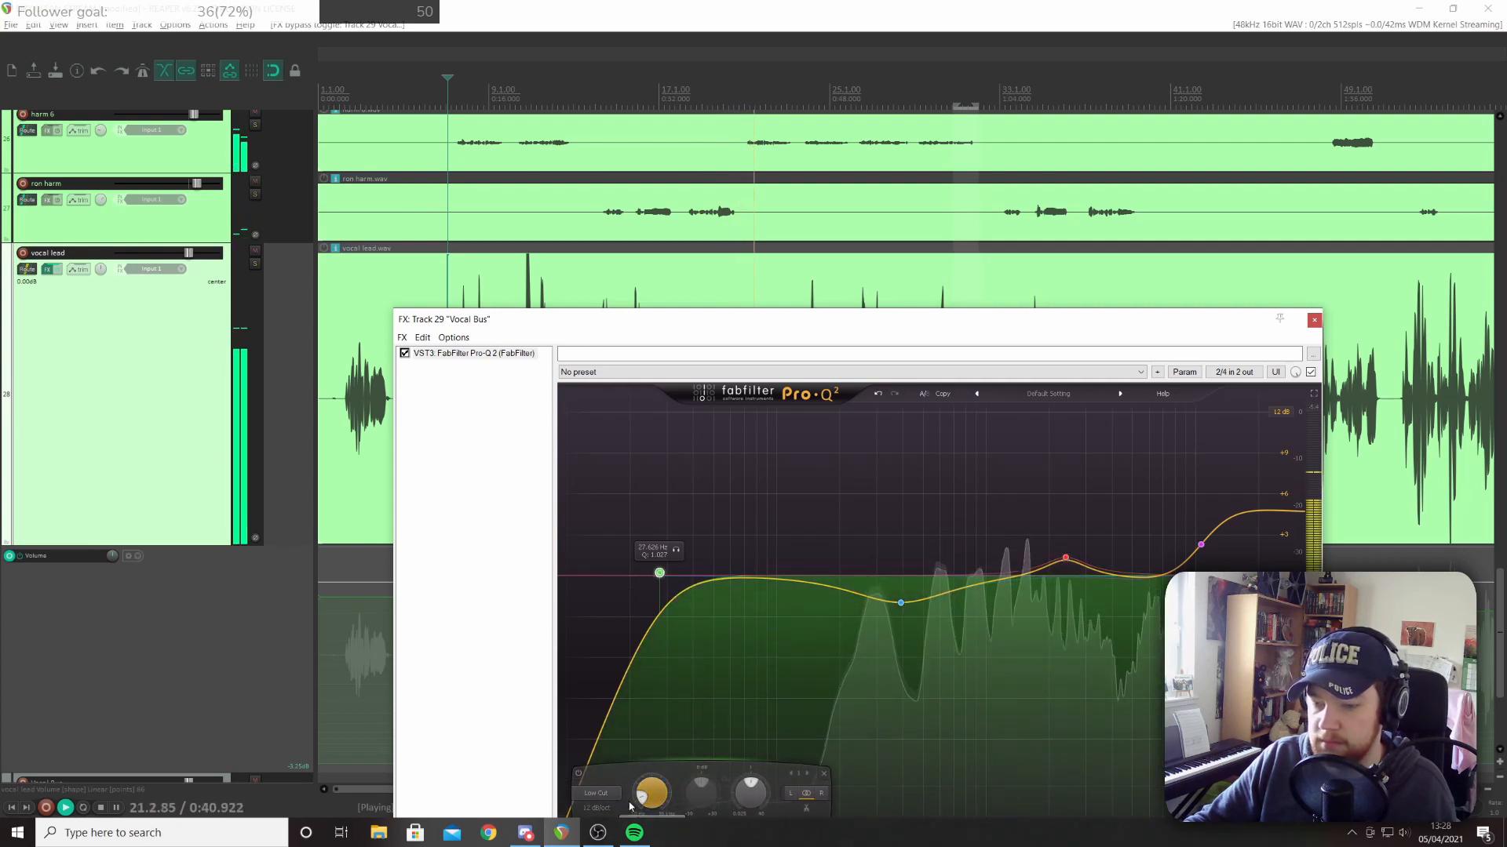
pyautogui.click(1315, 321)
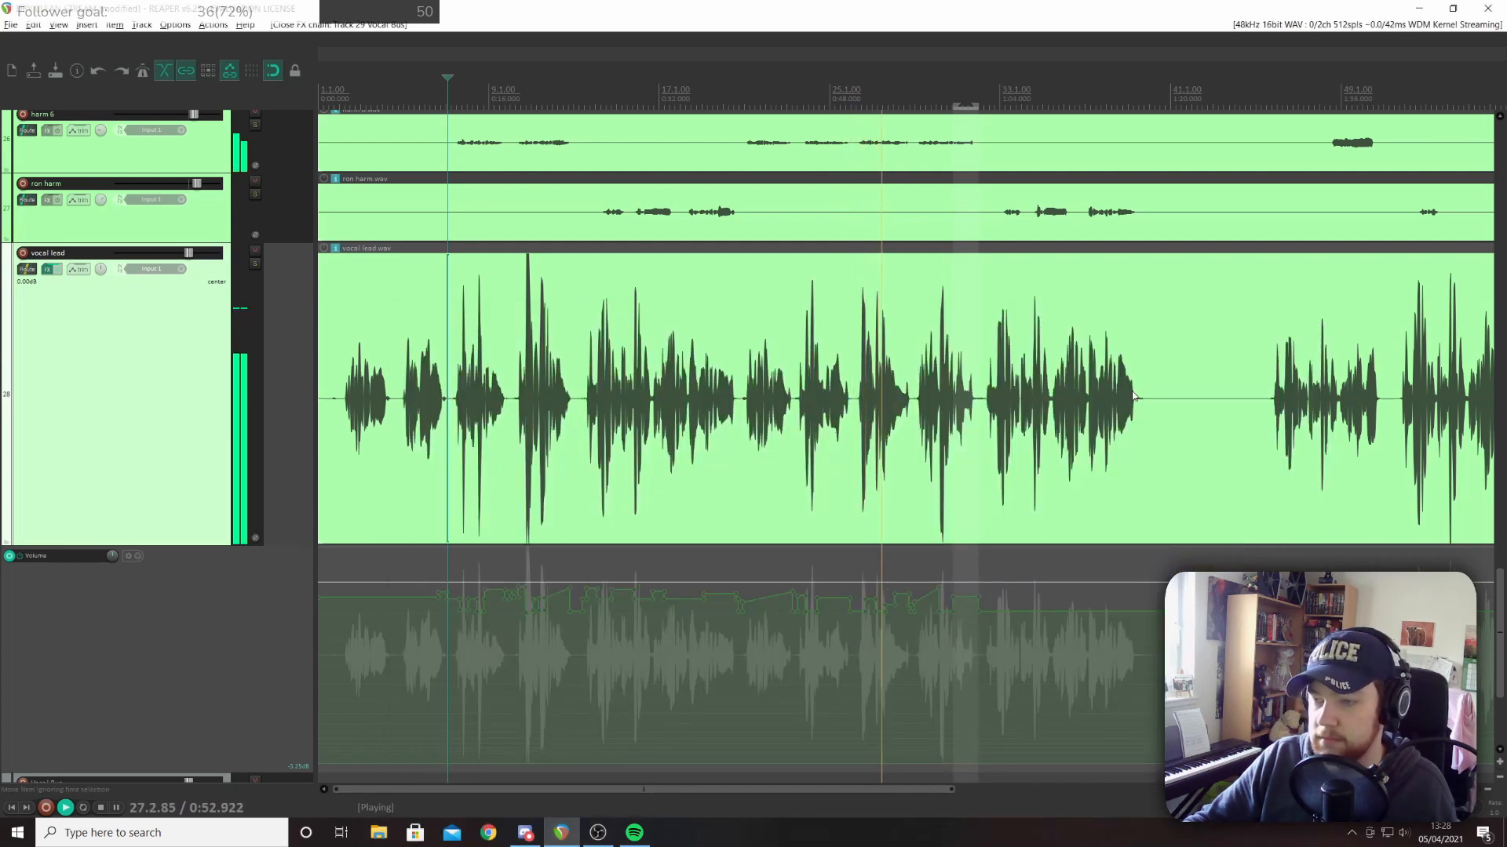
pyautogui.press('space')
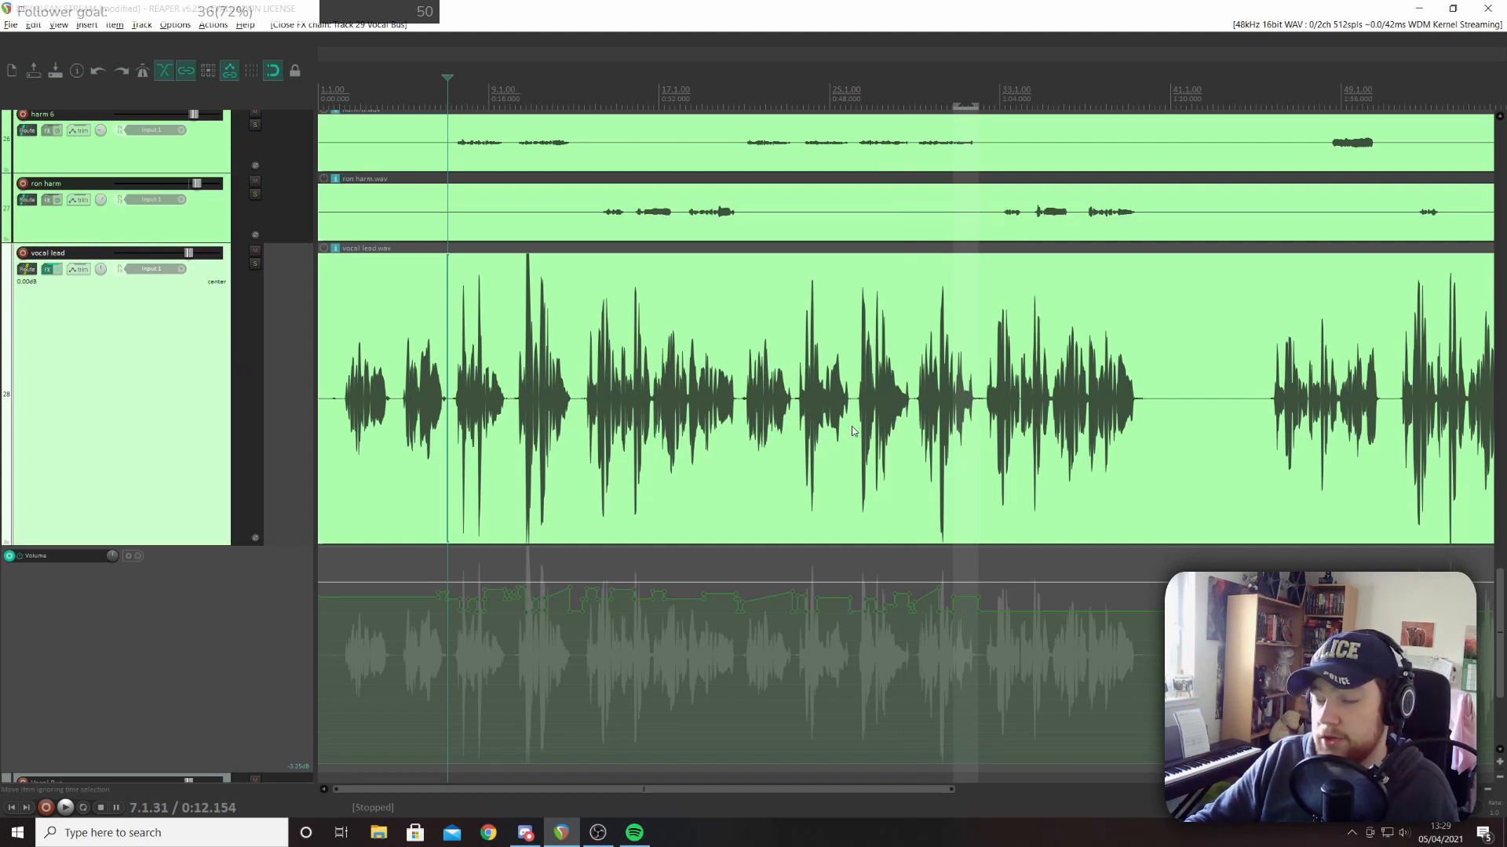
# Listen to the EQ'd lead vocal from the start of the third phrase, at about bar 7, and stop playback
pyautogui.click(452, 382)
pyautogui.click(454, 382)
pyautogui.press('space')
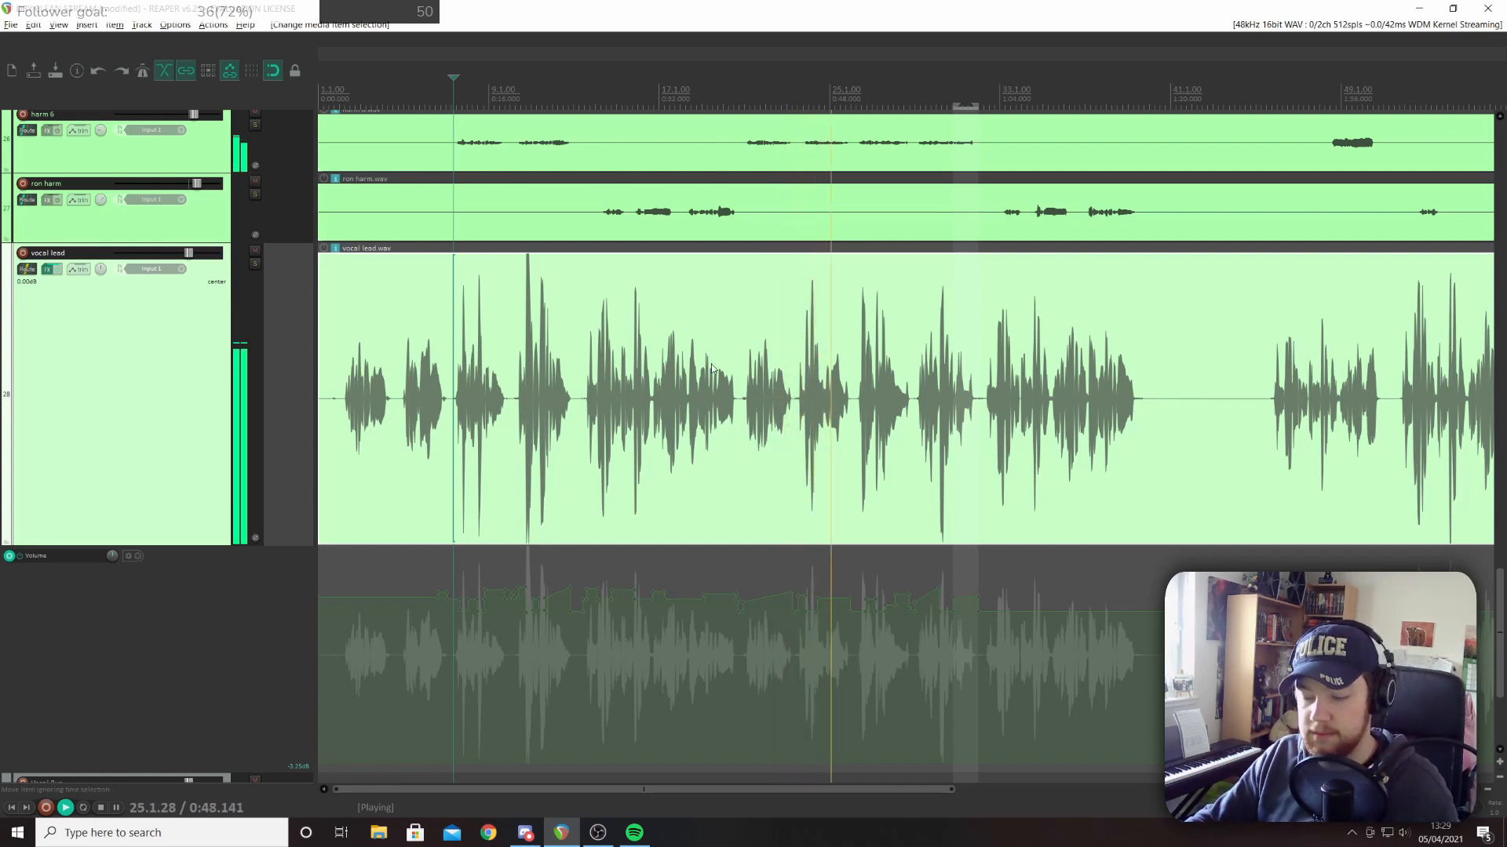
pyautogui.press('space')
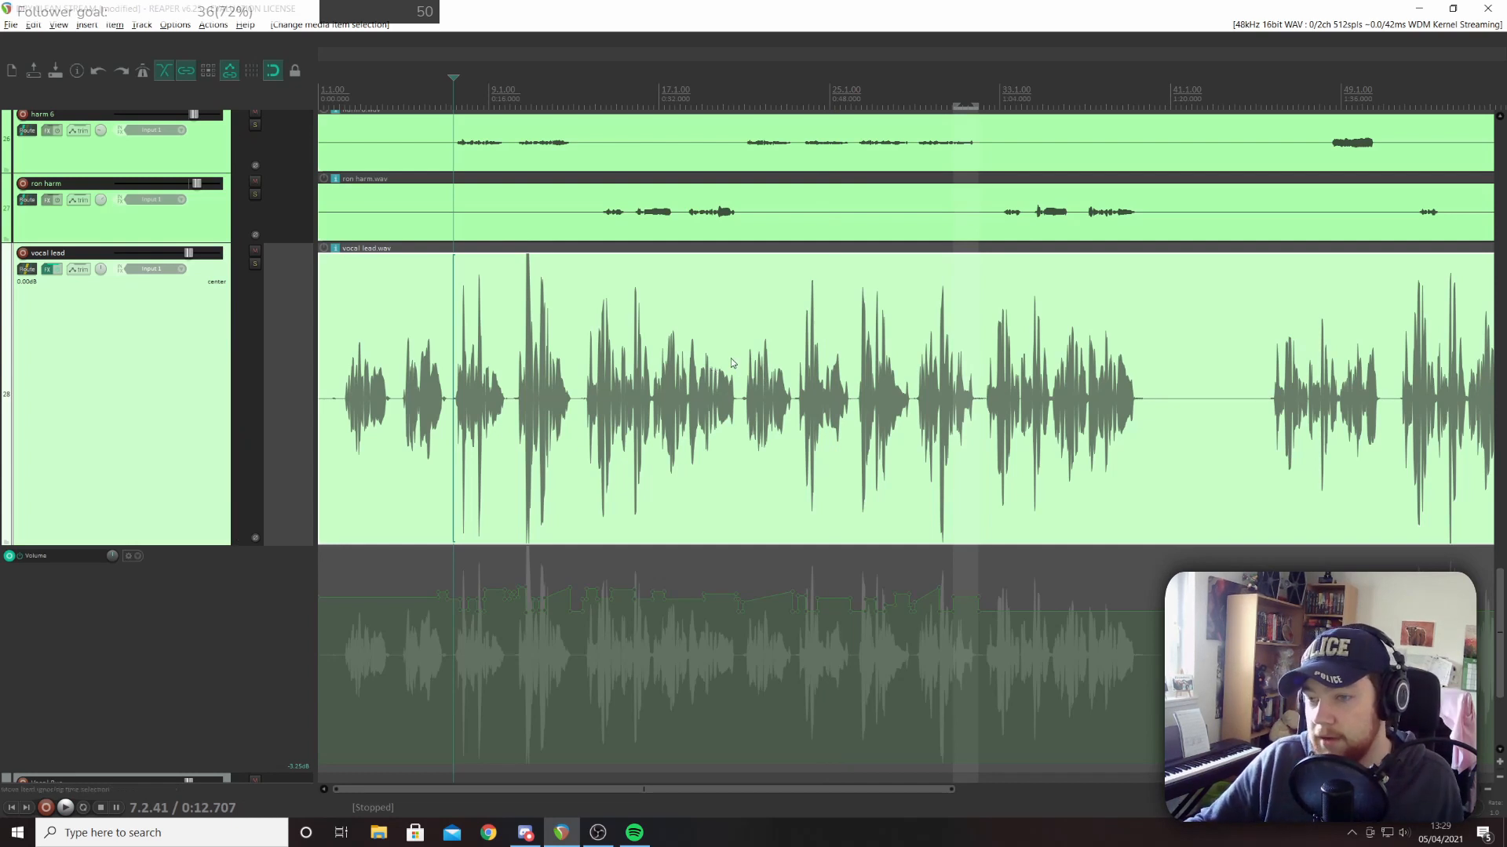
# Audition the lead vocal from its loudest peak, at about bar 10 in the fourth phrase, and stop playback
pyautogui.click(598, 353)
pyautogui.click(529, 341)
pyautogui.click(525, 338)
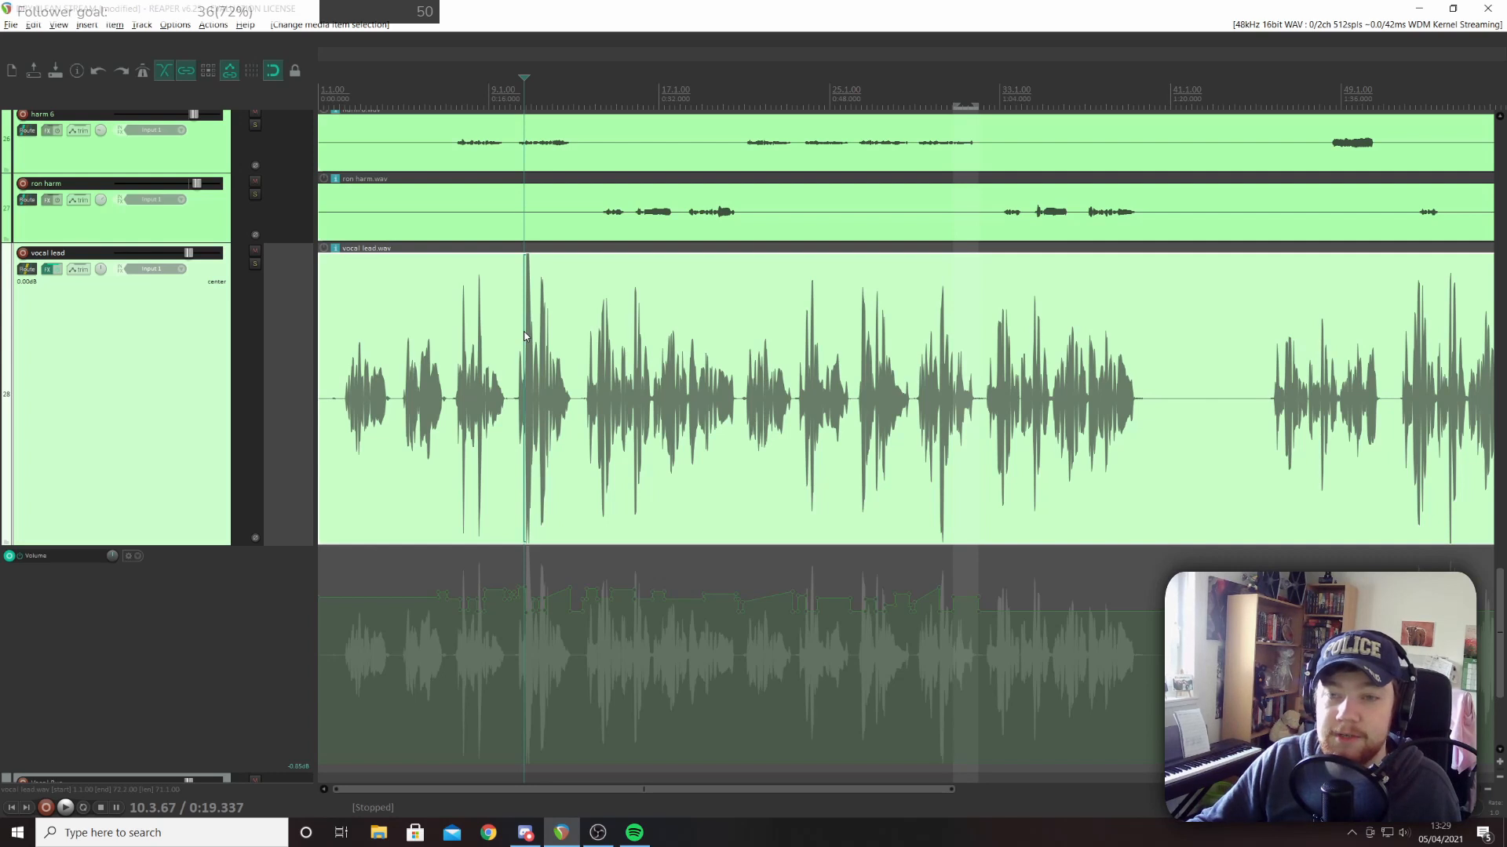
pyautogui.press('space')
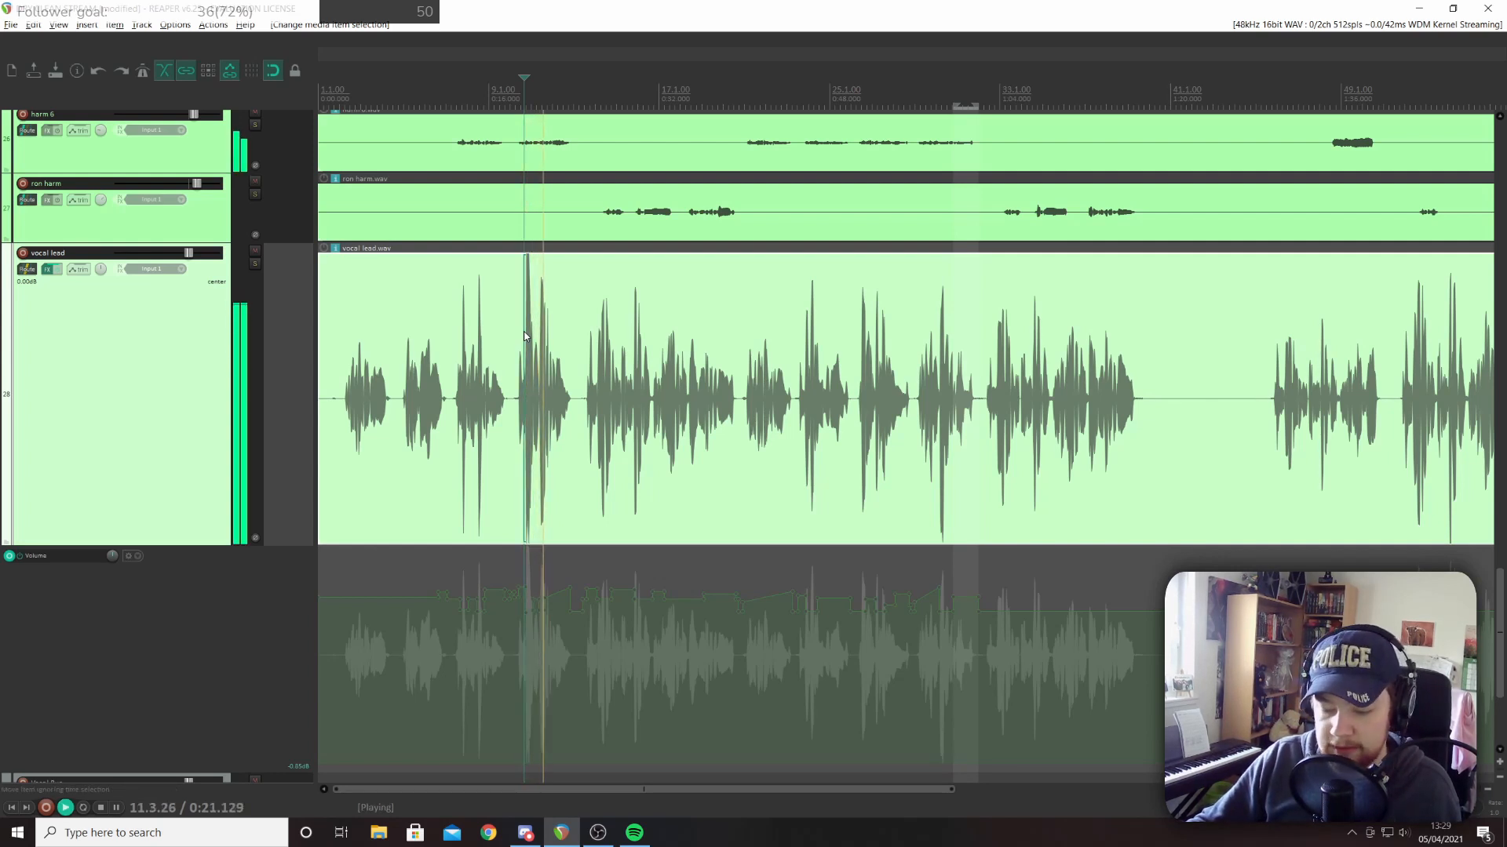
pyautogui.press('space')
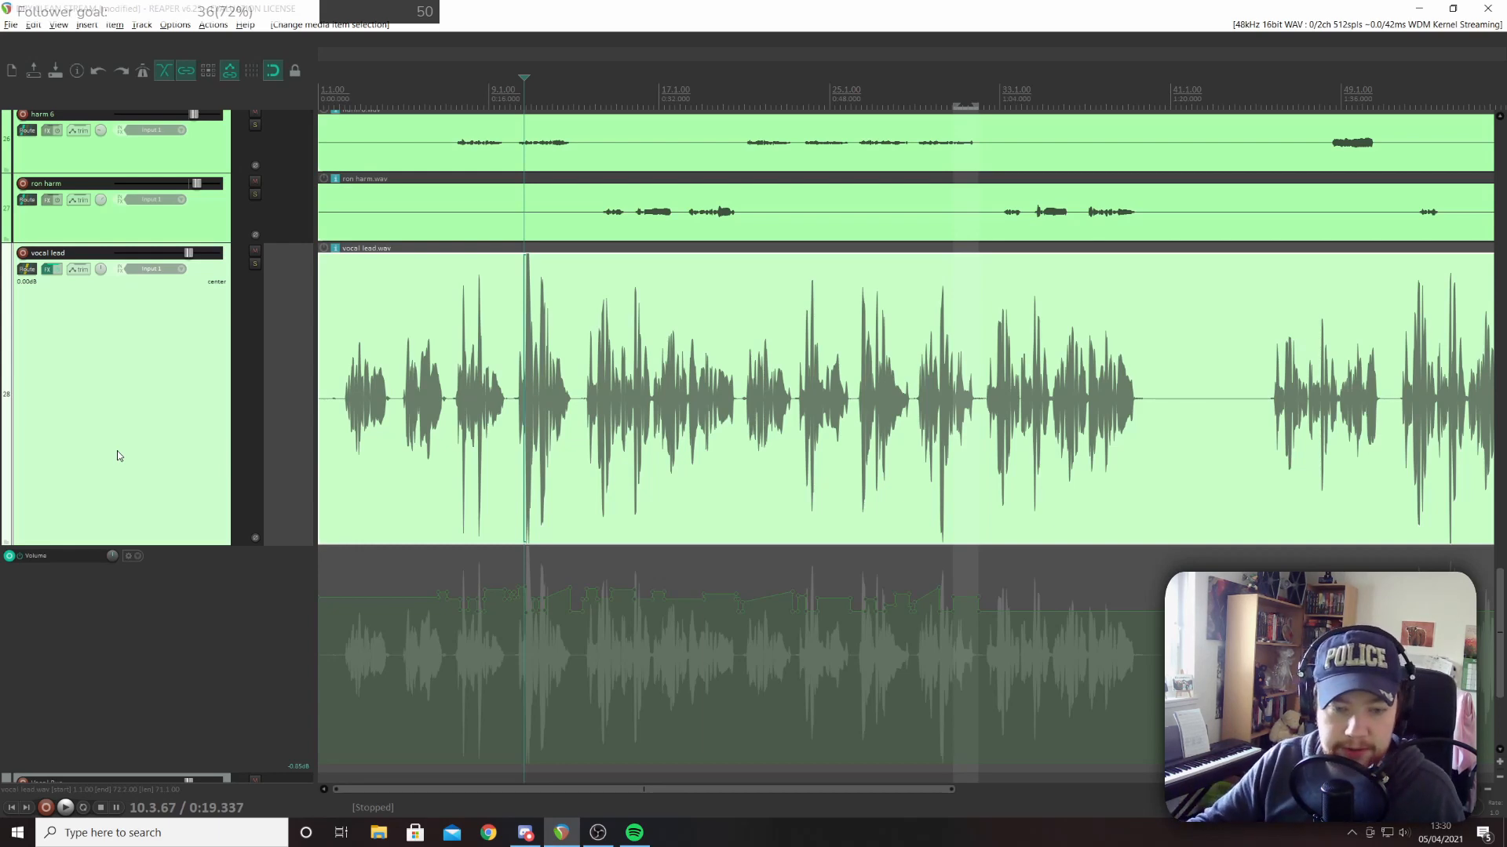
# Add the FabFilter Pro-DS de-esser from the Dynamics category after Pro-Q 2 on the Vocal Bus
pyautogui.scroll(-3, 134, 468)
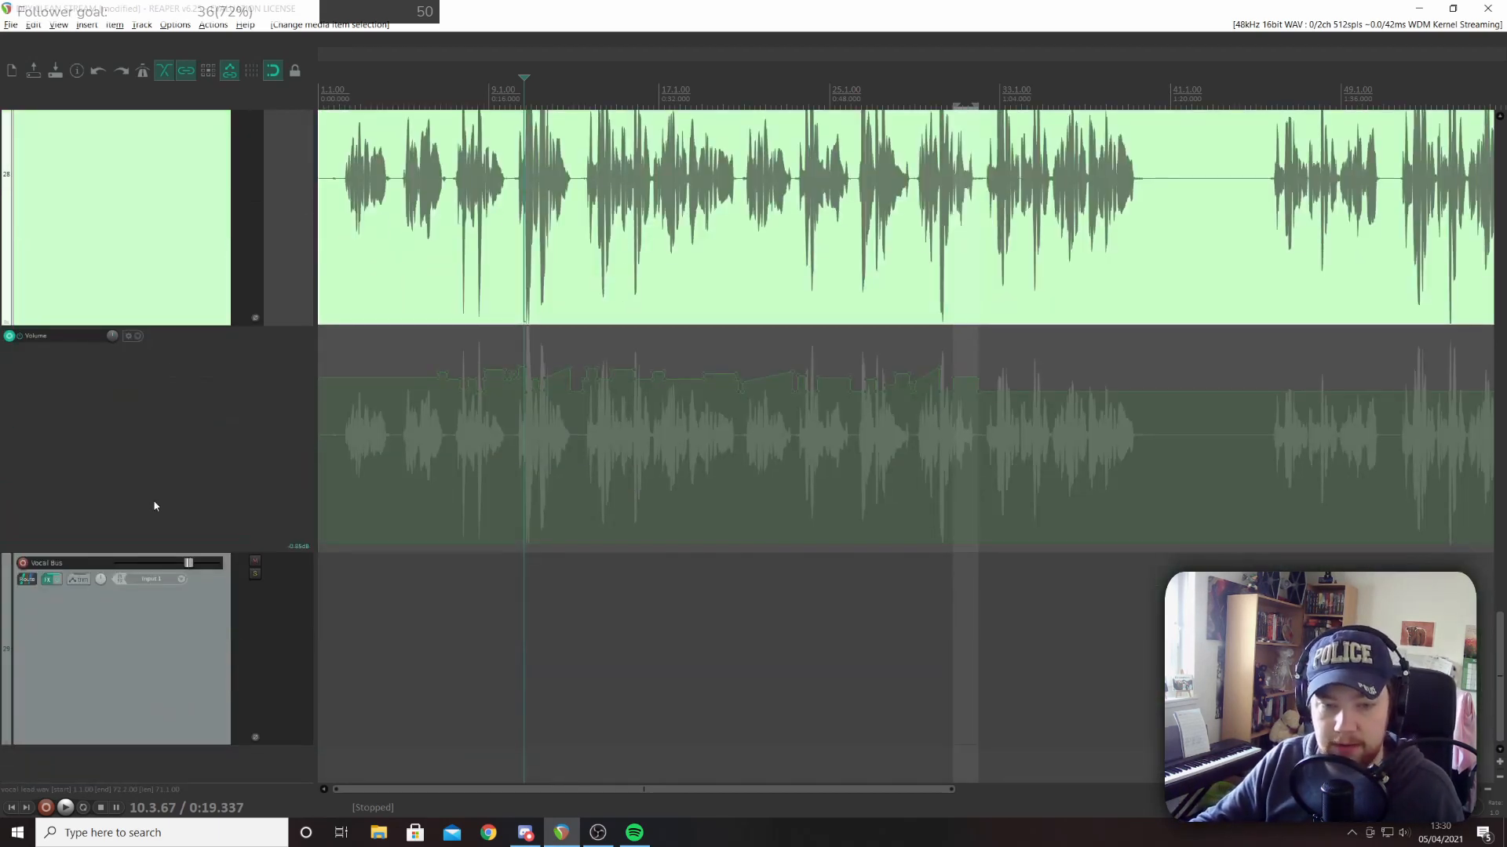
pyautogui.click(46, 581)
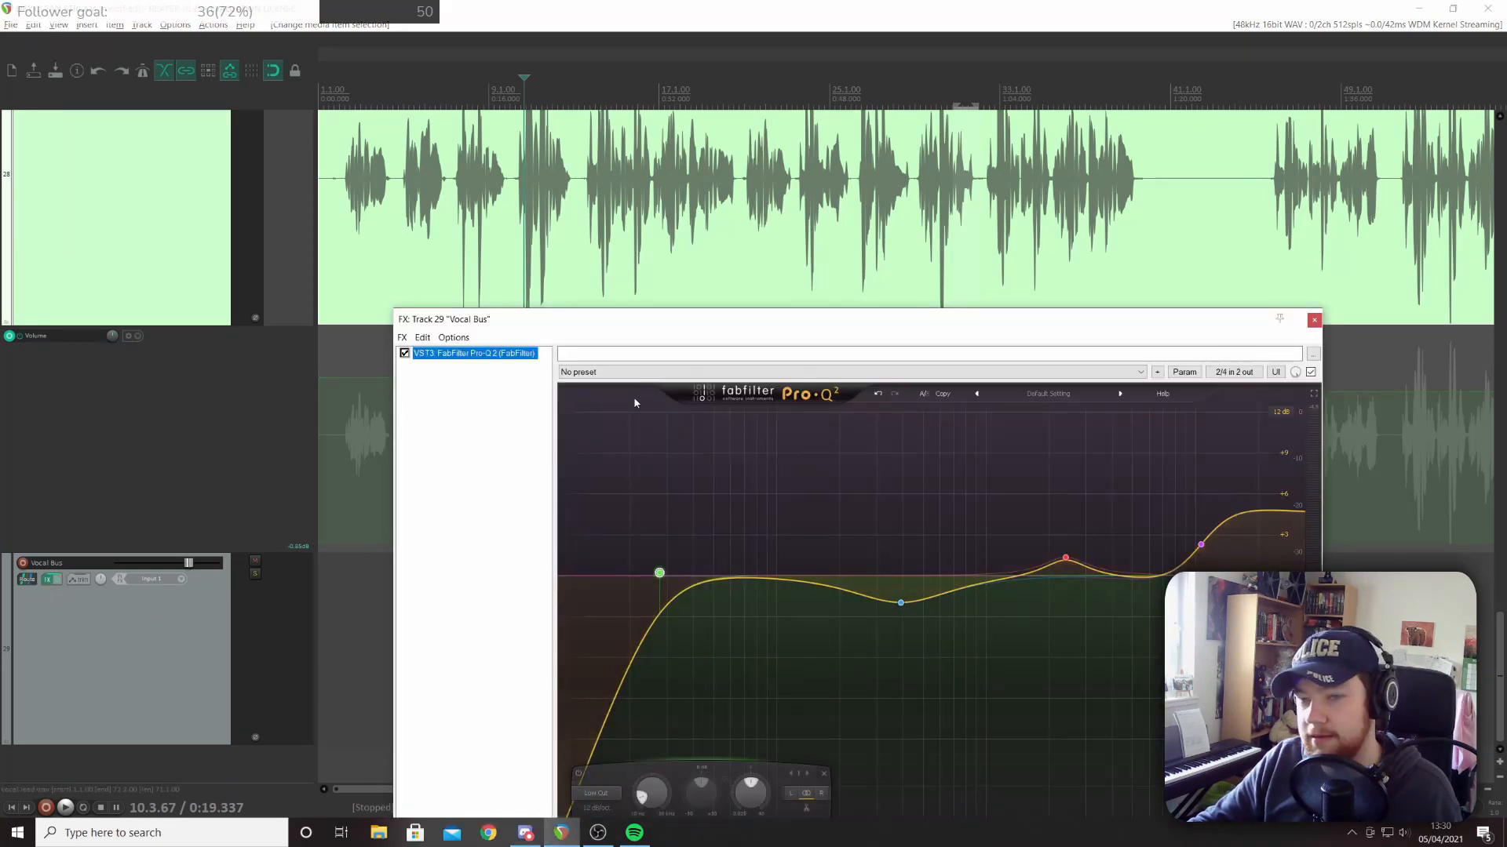
pyautogui.doubleClick(493, 418)
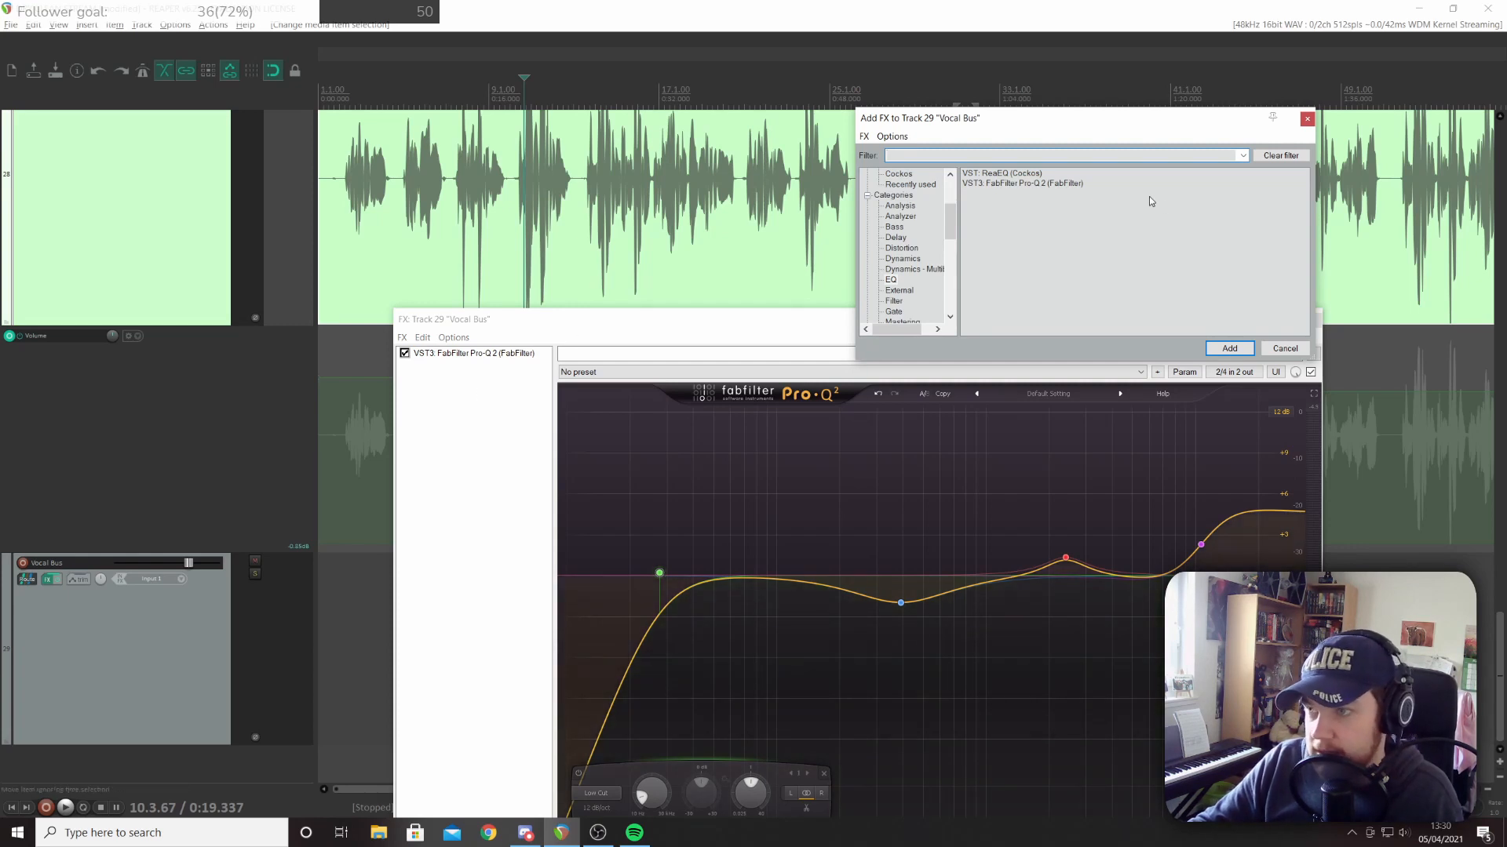
pyautogui.scroll(-2, 918, 240)
pyautogui.scroll(3, 917, 237)
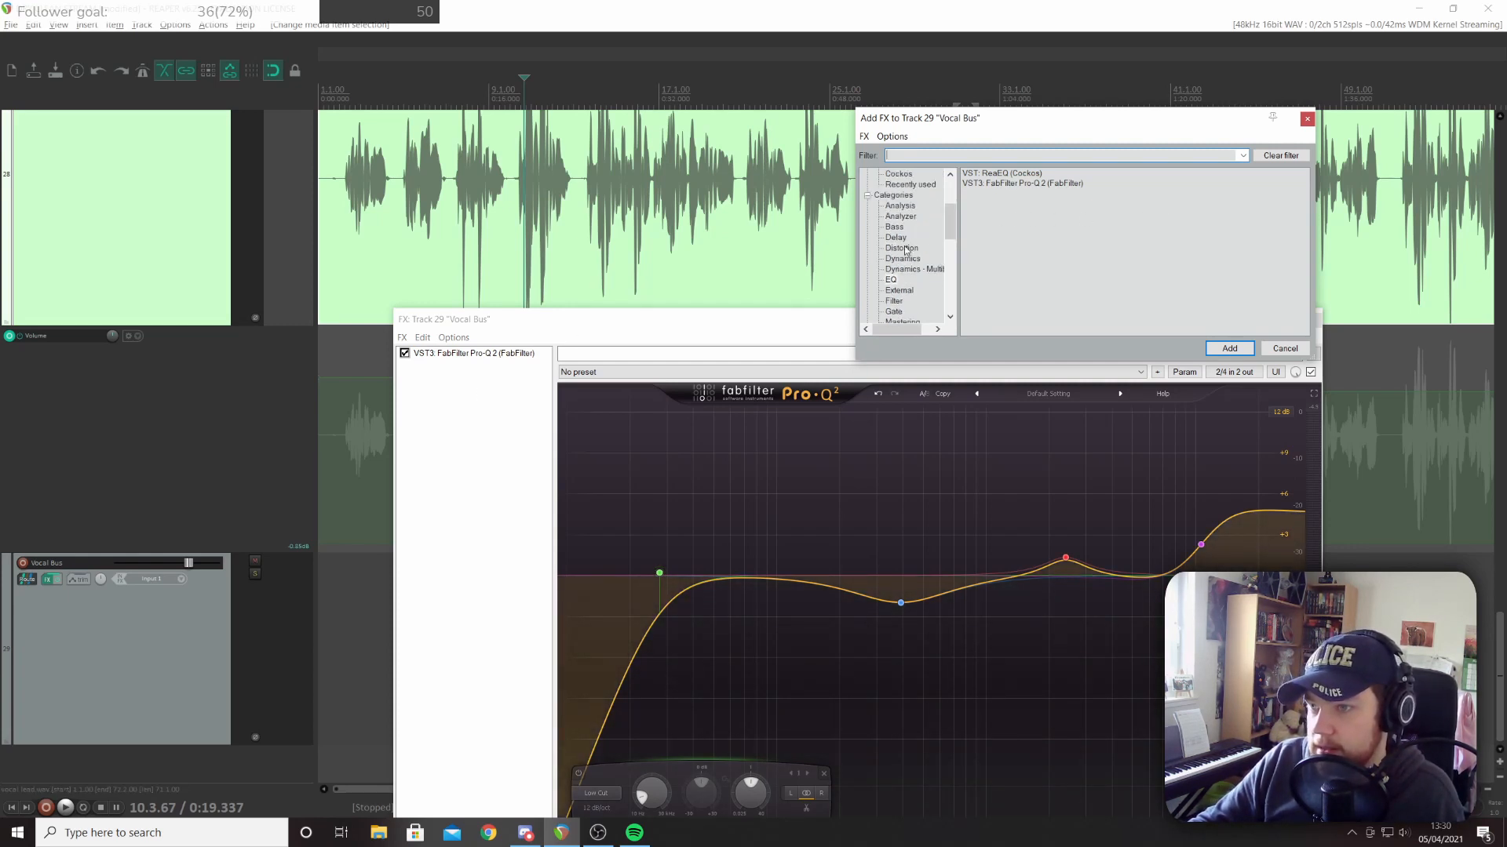
pyautogui.click(903, 259)
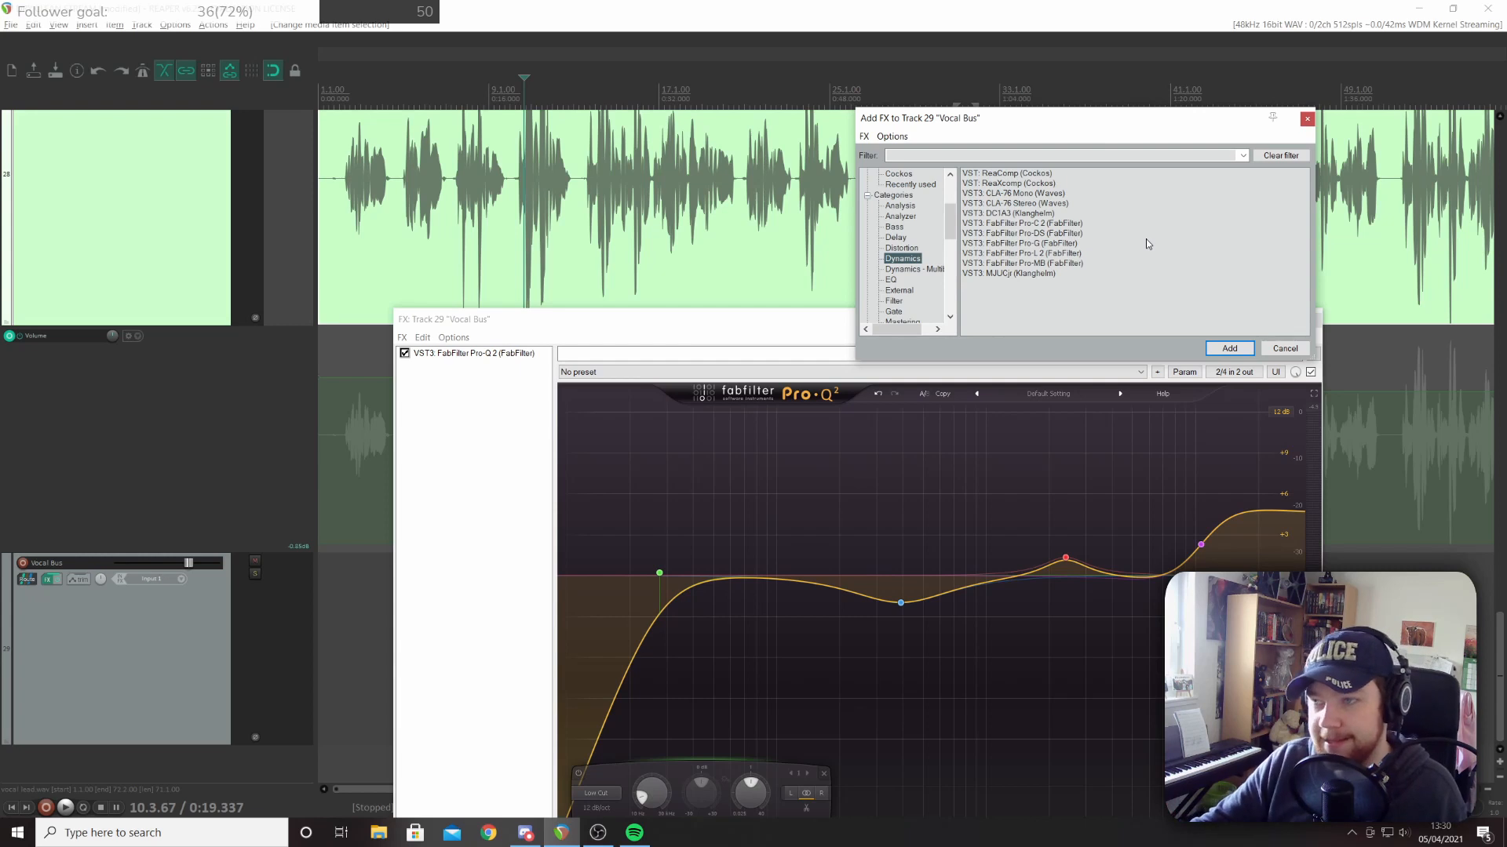
pyautogui.click(1011, 235)
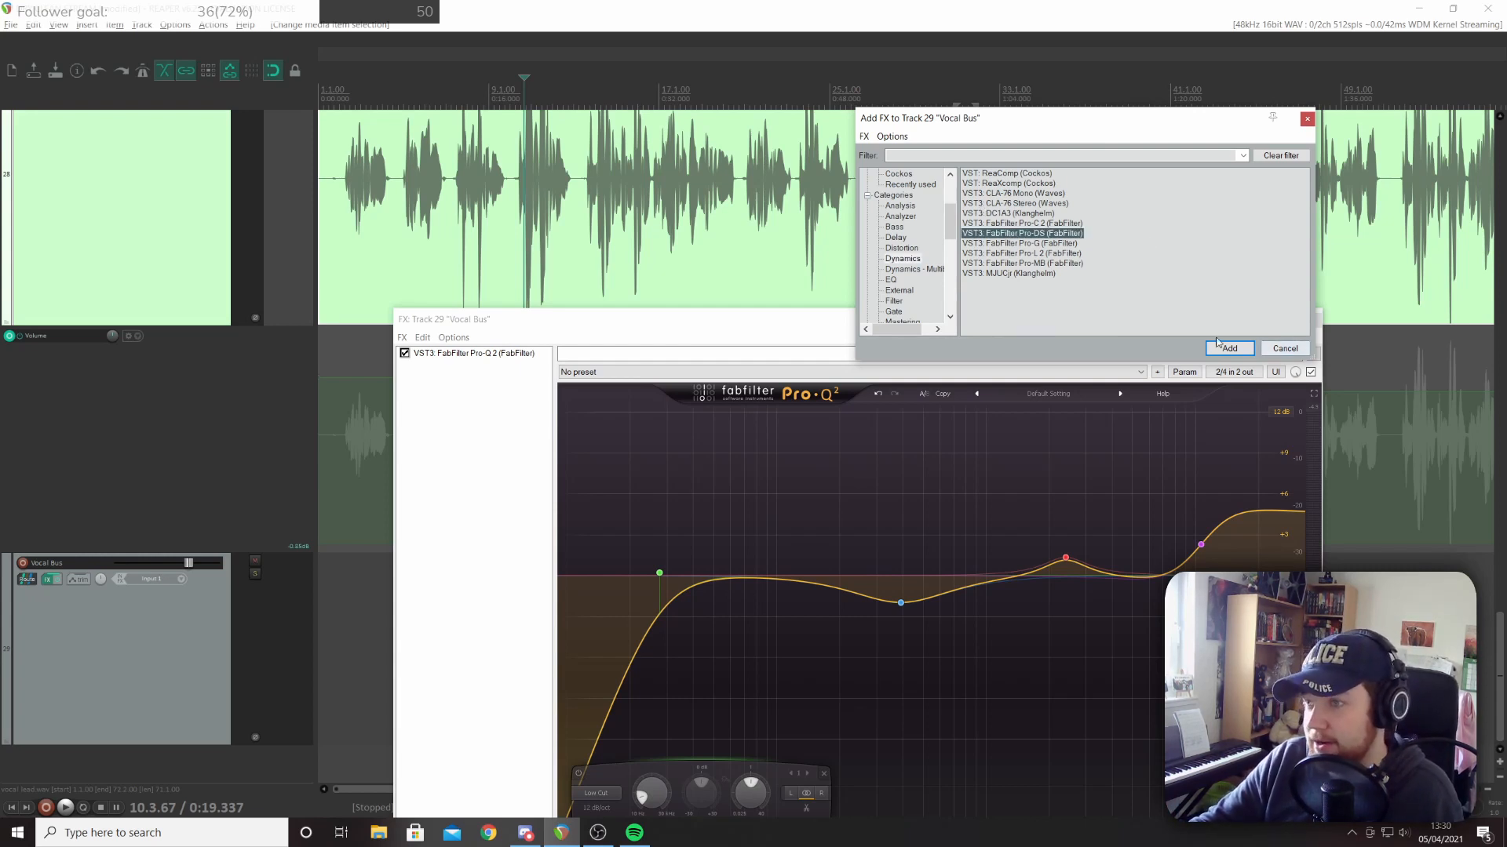
pyautogui.click(1230, 349)
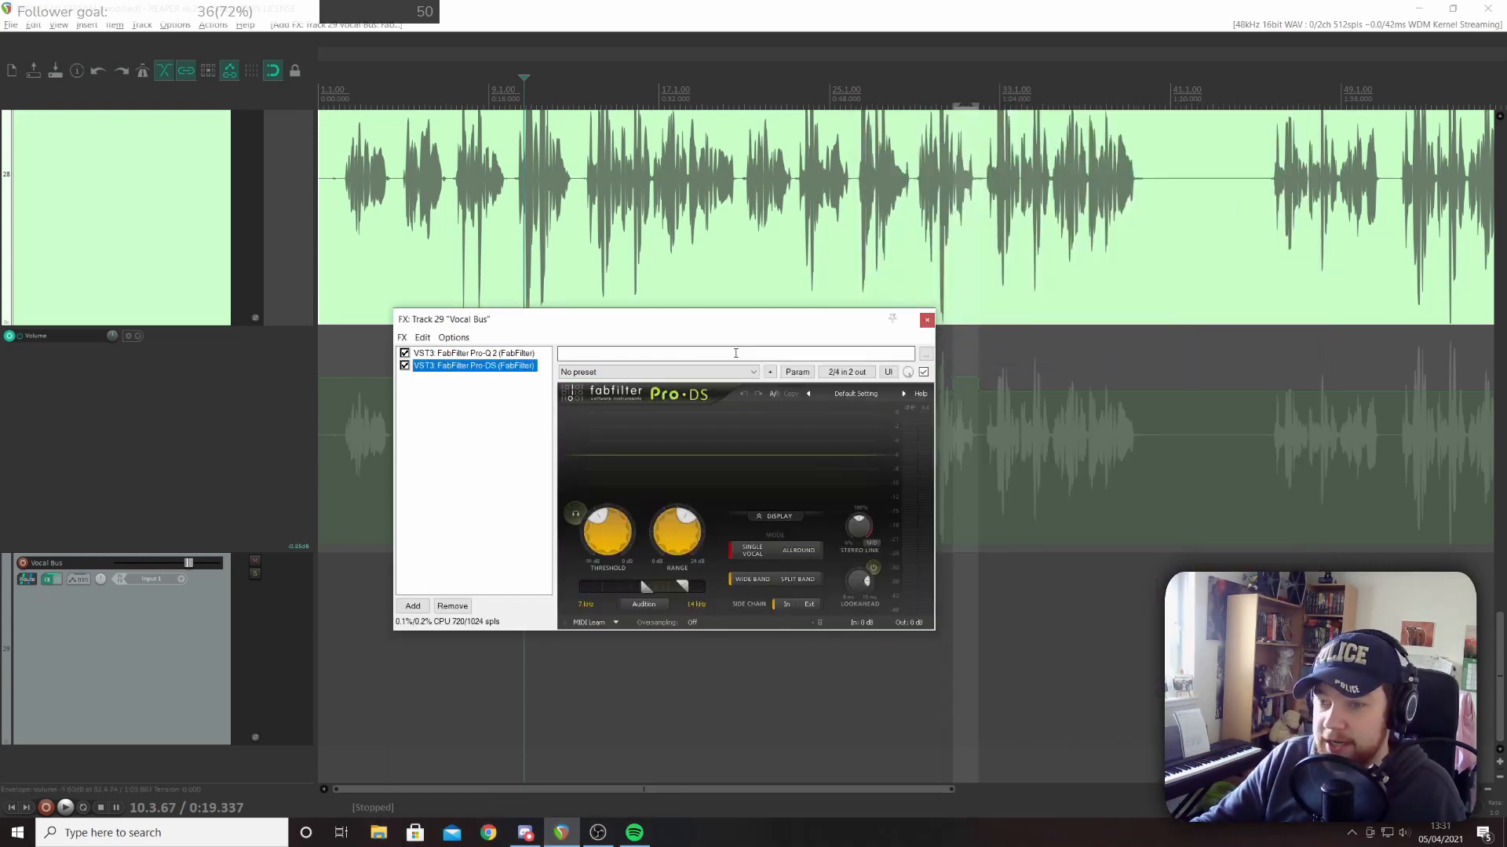
# Reposition the Vocal Bus effects window over the arrangement and shift the Pro-DS detection band down to about 4.4–8.9 kHz
pyautogui.moveTo(720, 320); pyautogui.dragTo(646, 137)
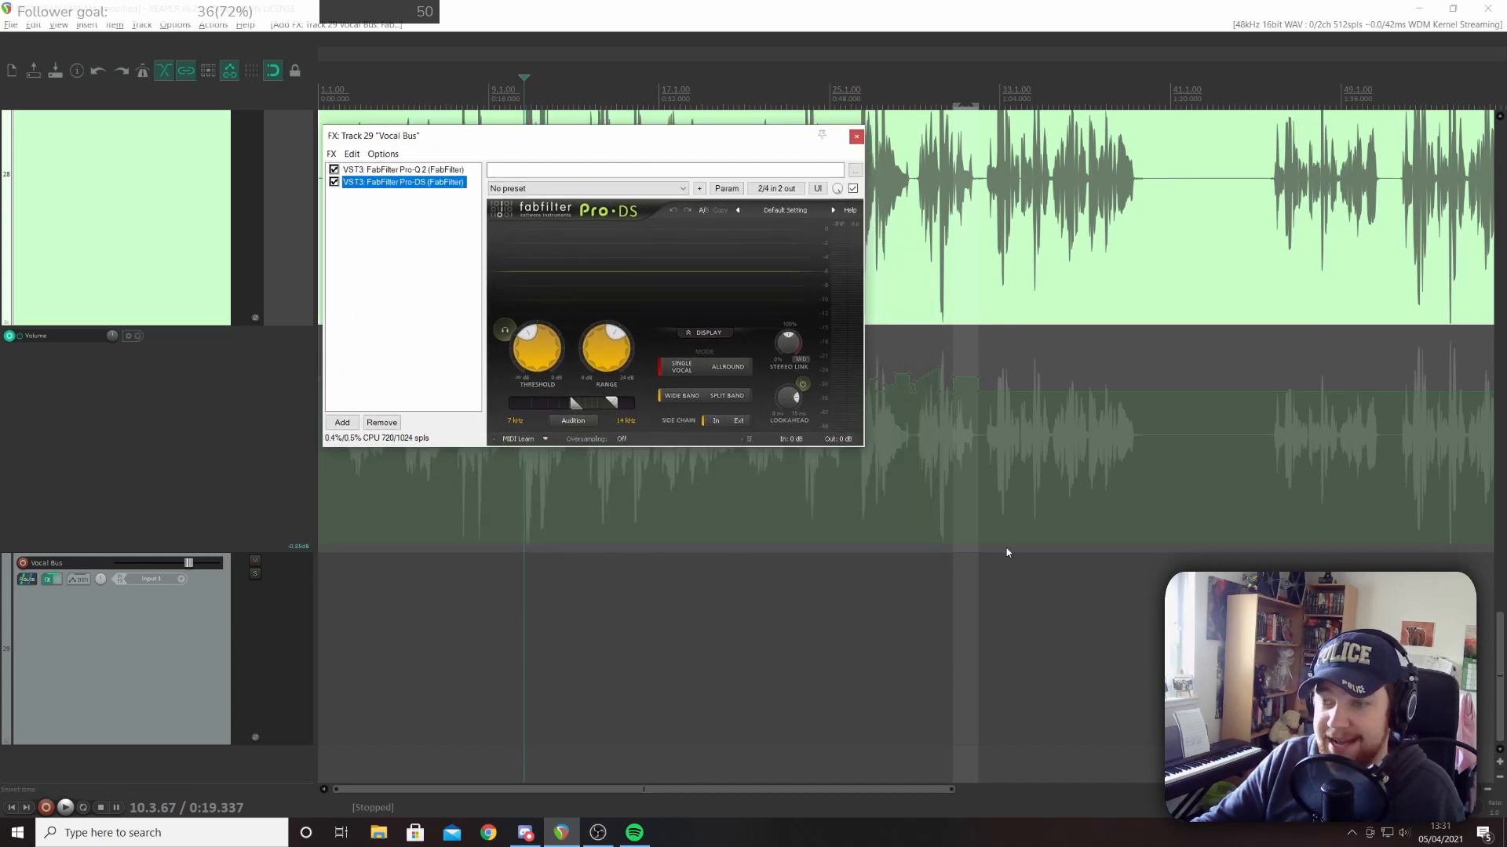
pyautogui.moveTo(861, 446)
pyautogui.mouseDown()
pyautogui.moveTo(1012, 559)
pyautogui.moveTo(937, 549)
pyautogui.moveTo(860, 452)
pyautogui.mouseUp()
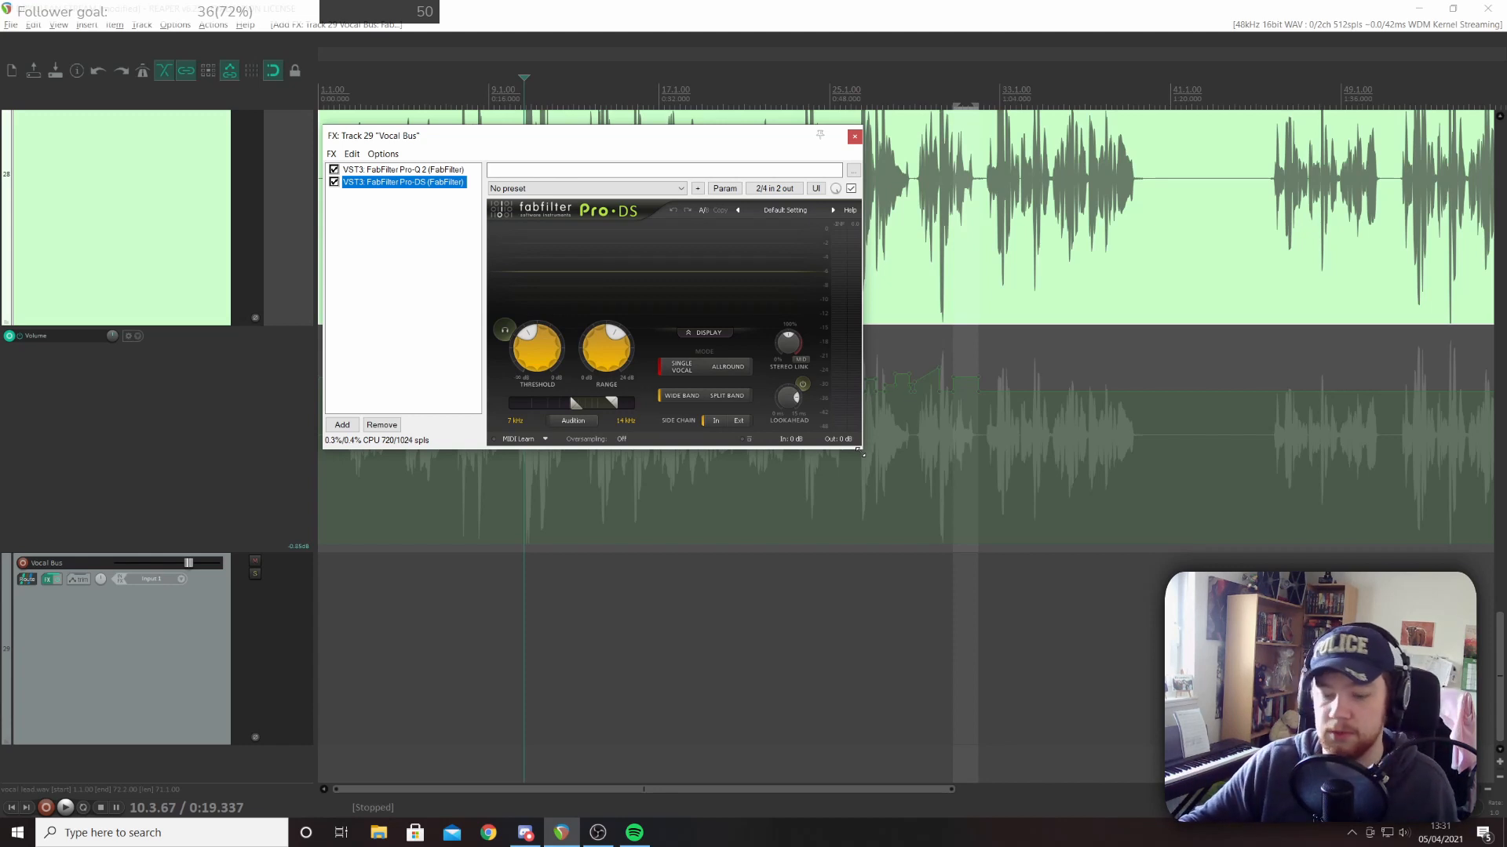
pyautogui.moveTo(531, 138); pyautogui.dragTo(856, 129)
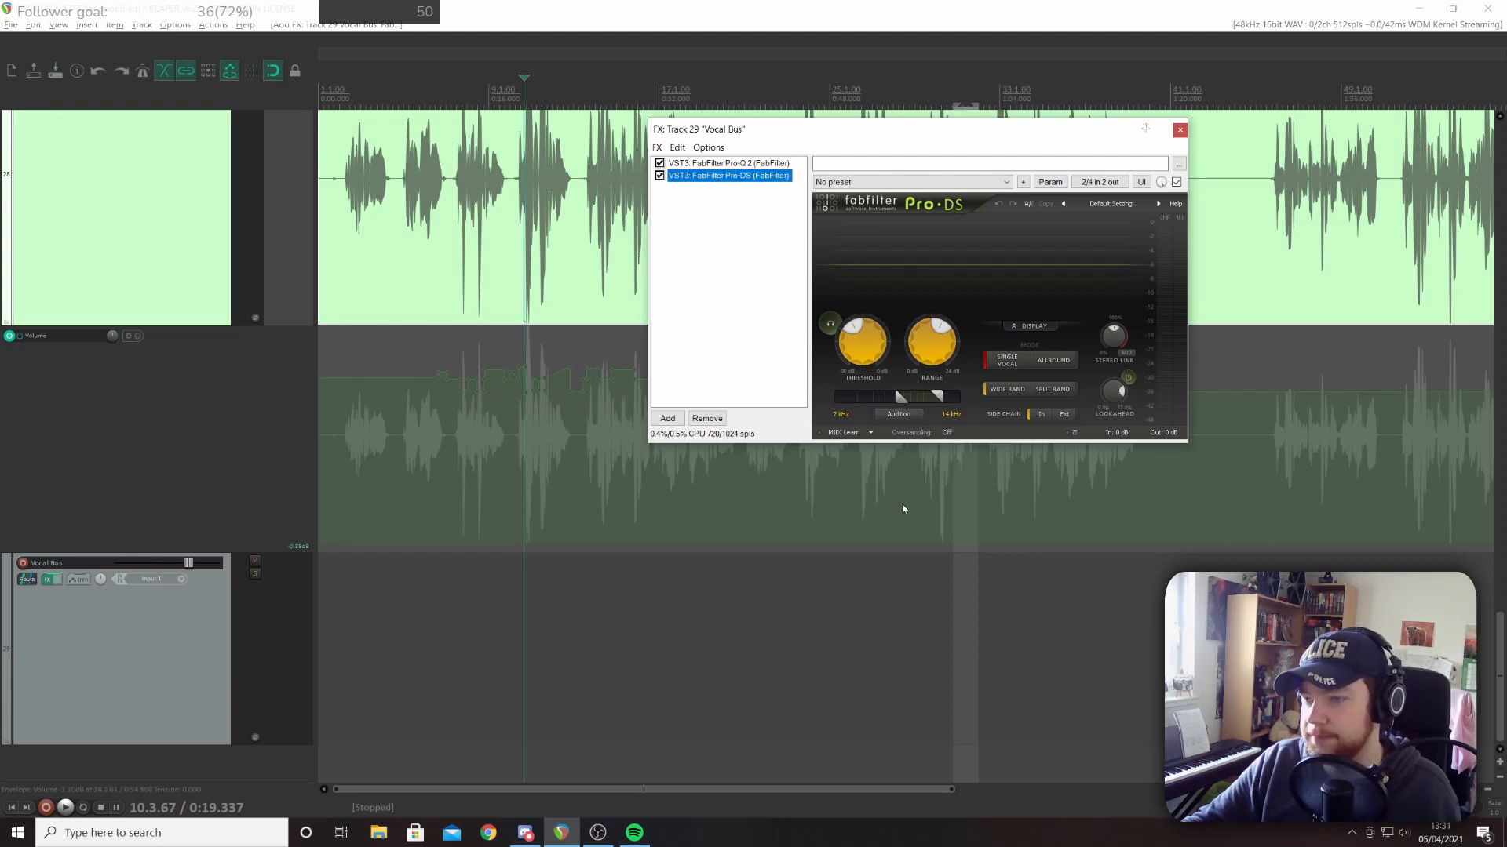
pyautogui.moveTo(925, 397)
pyautogui.mouseDown()
pyautogui.moveTo(942, 399)
pyautogui.moveTo(903, 406)
pyautogui.mouseUp()
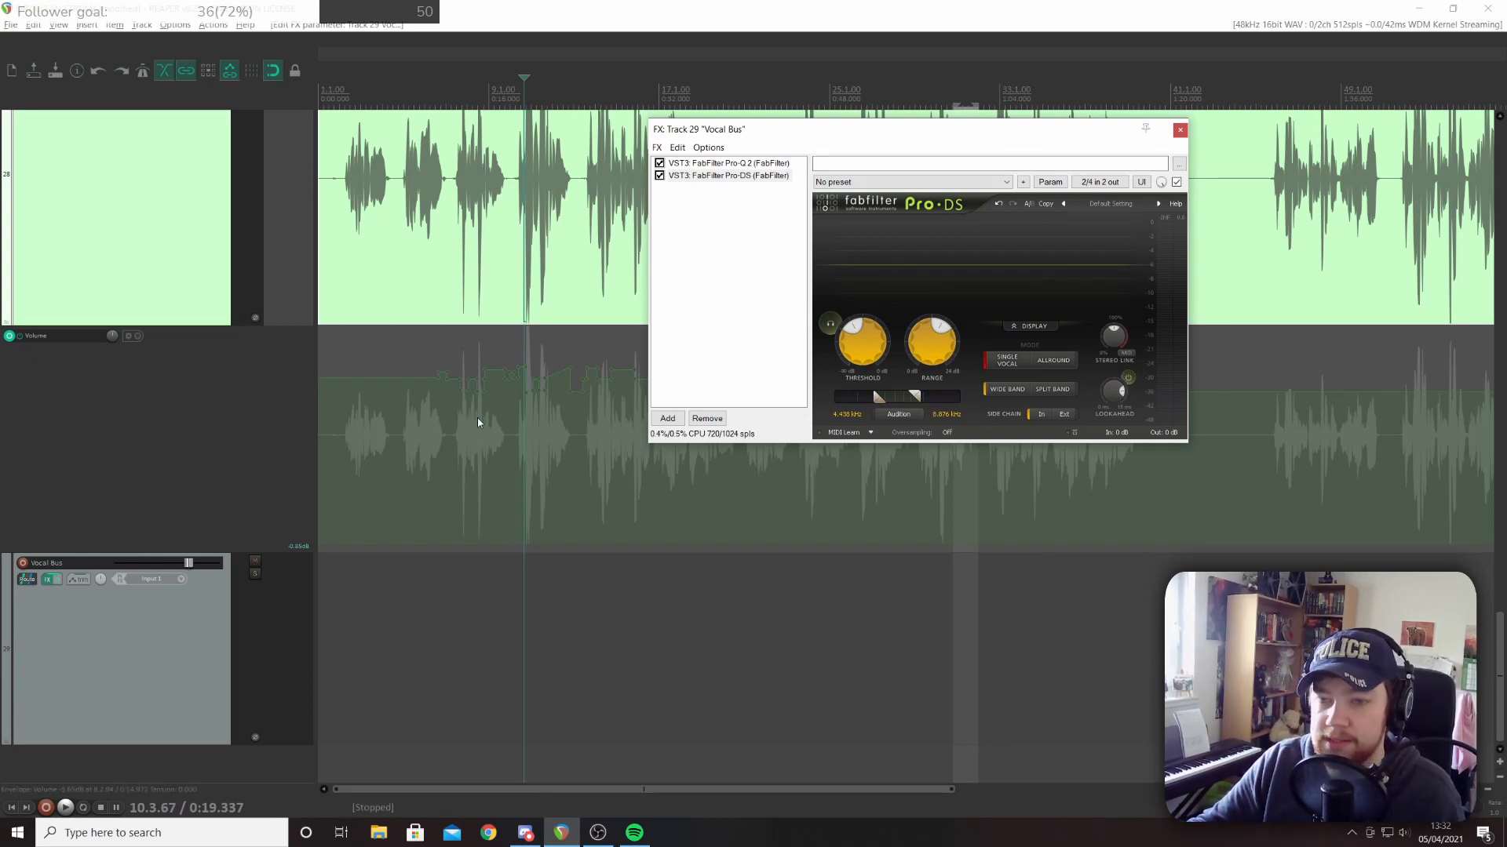
# Raise the Pro-DS threshold slightly while playing the vocal from about bar 10, moving the effects window aside, and stop playback
pyautogui.press('space')
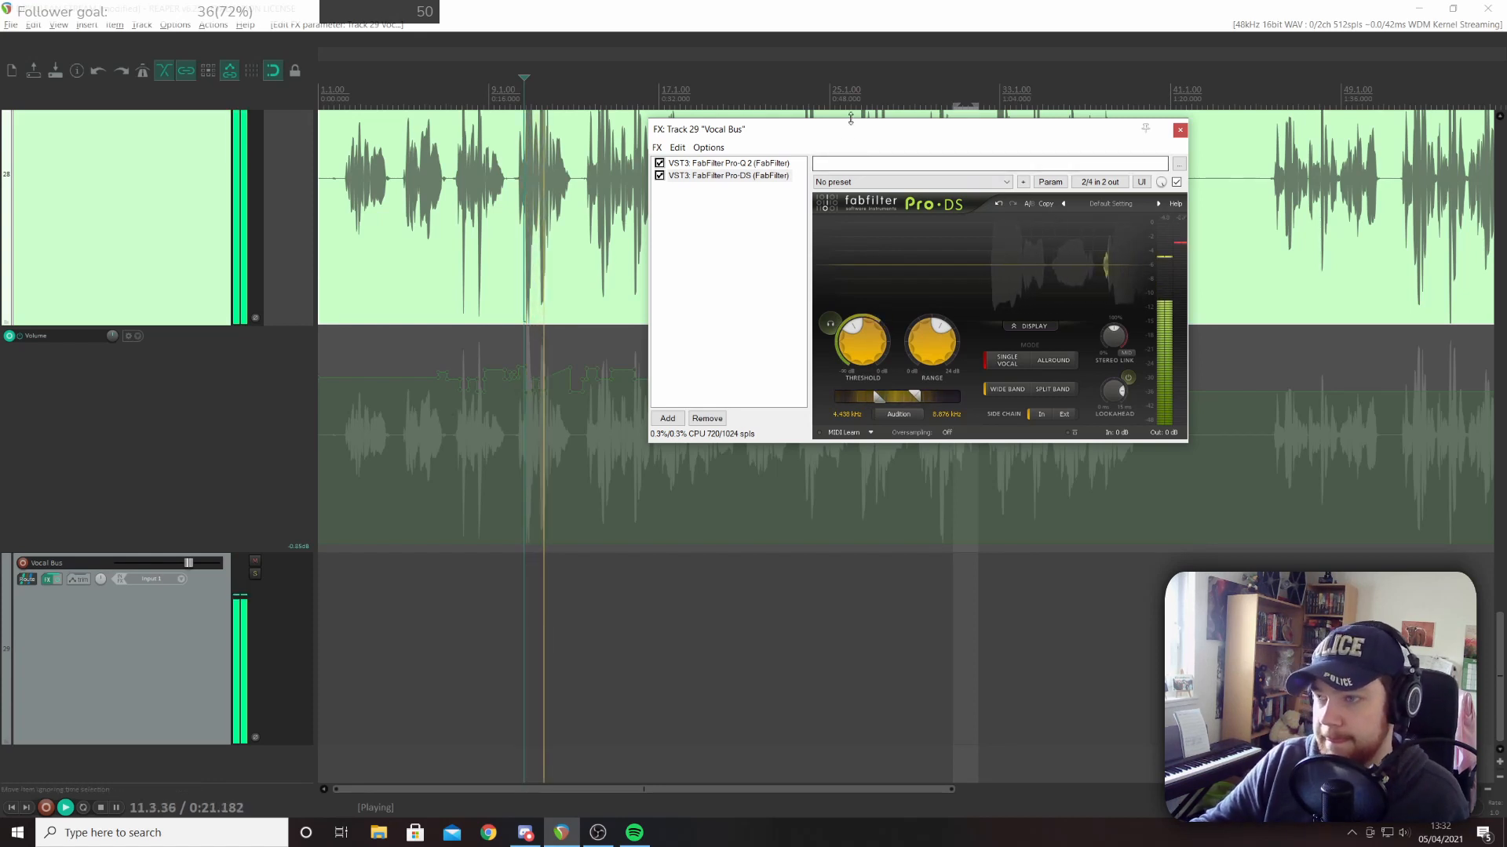
pyautogui.moveTo(849, 136); pyautogui.dragTo(725, 139)
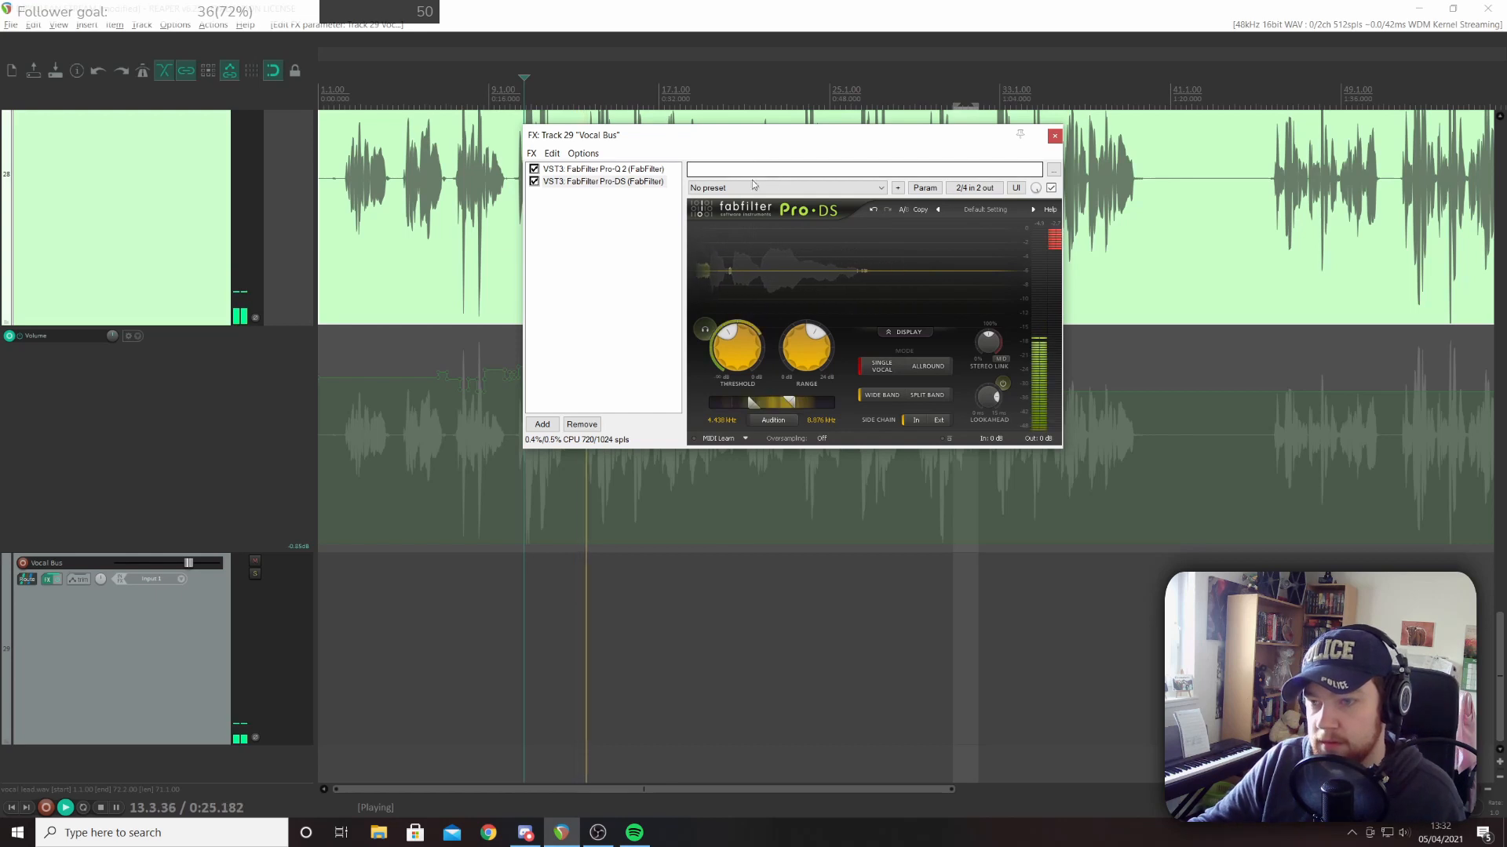
pyautogui.moveTo(737, 342); pyautogui.dragTo(741, 325)
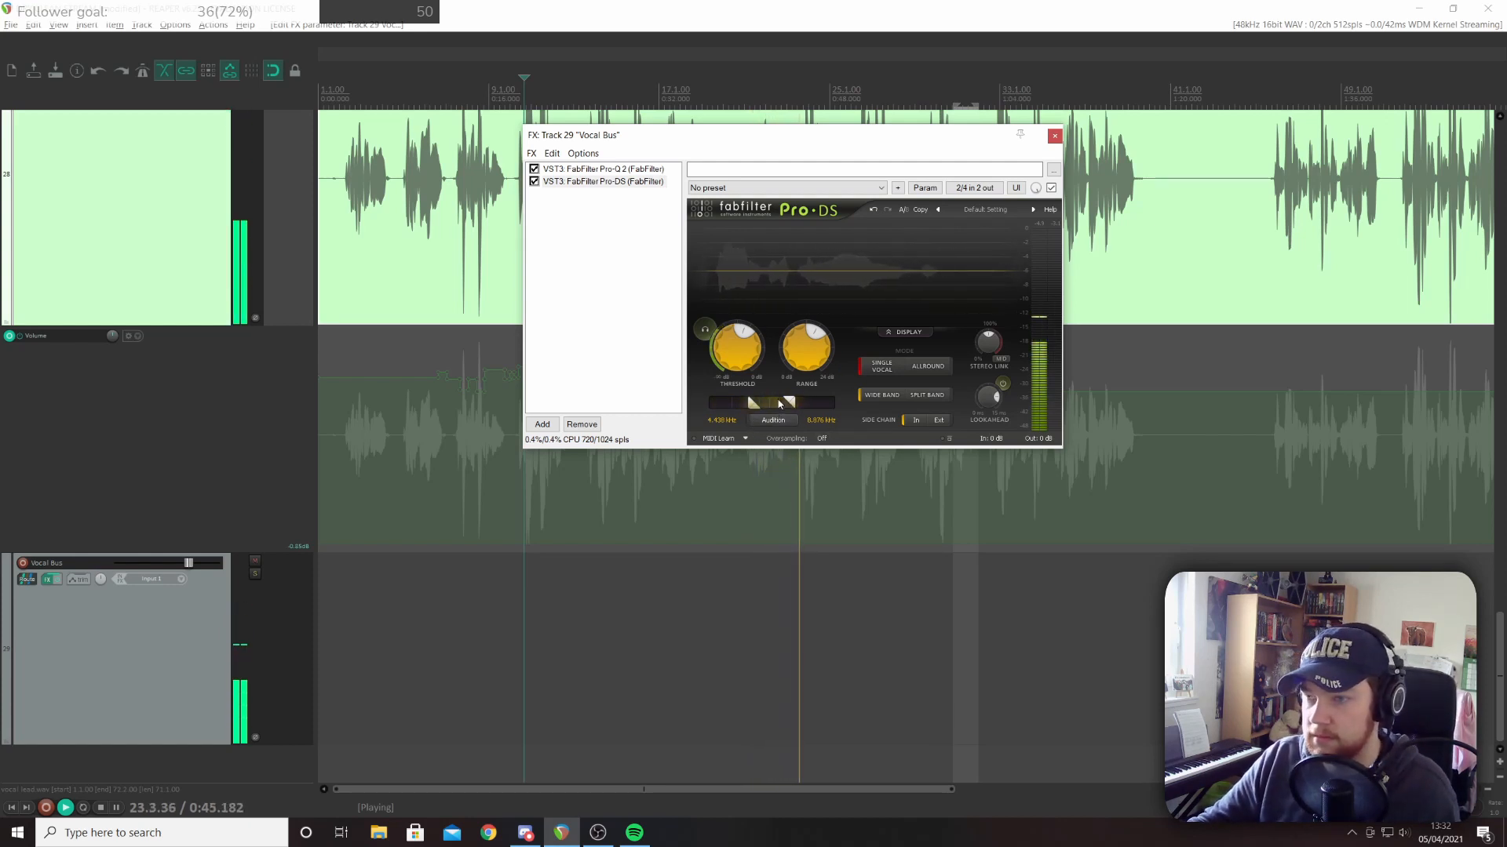
pyautogui.moveTo(778, 404)
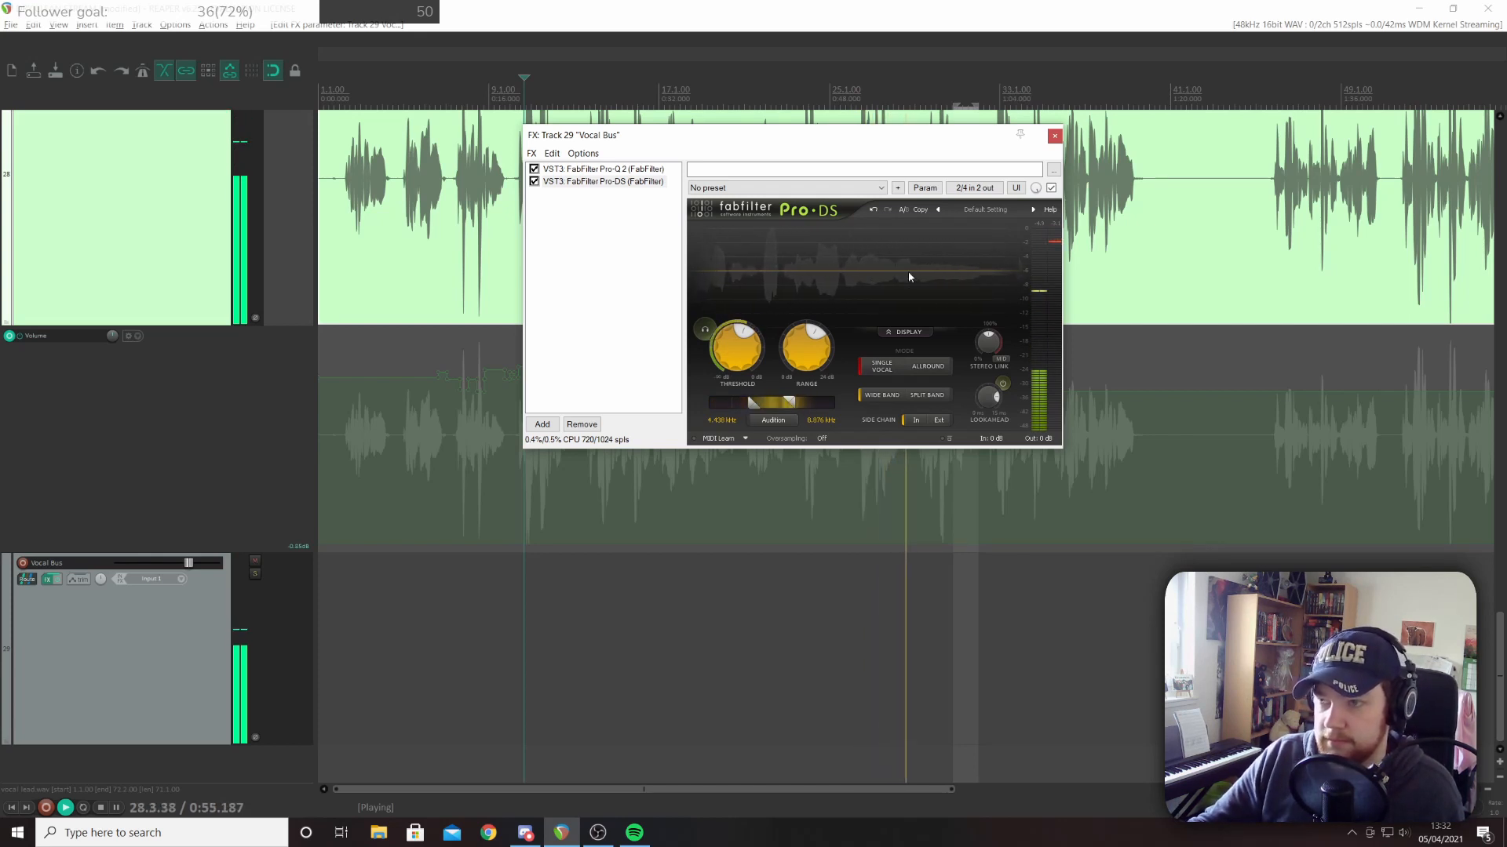
pyautogui.press('space')
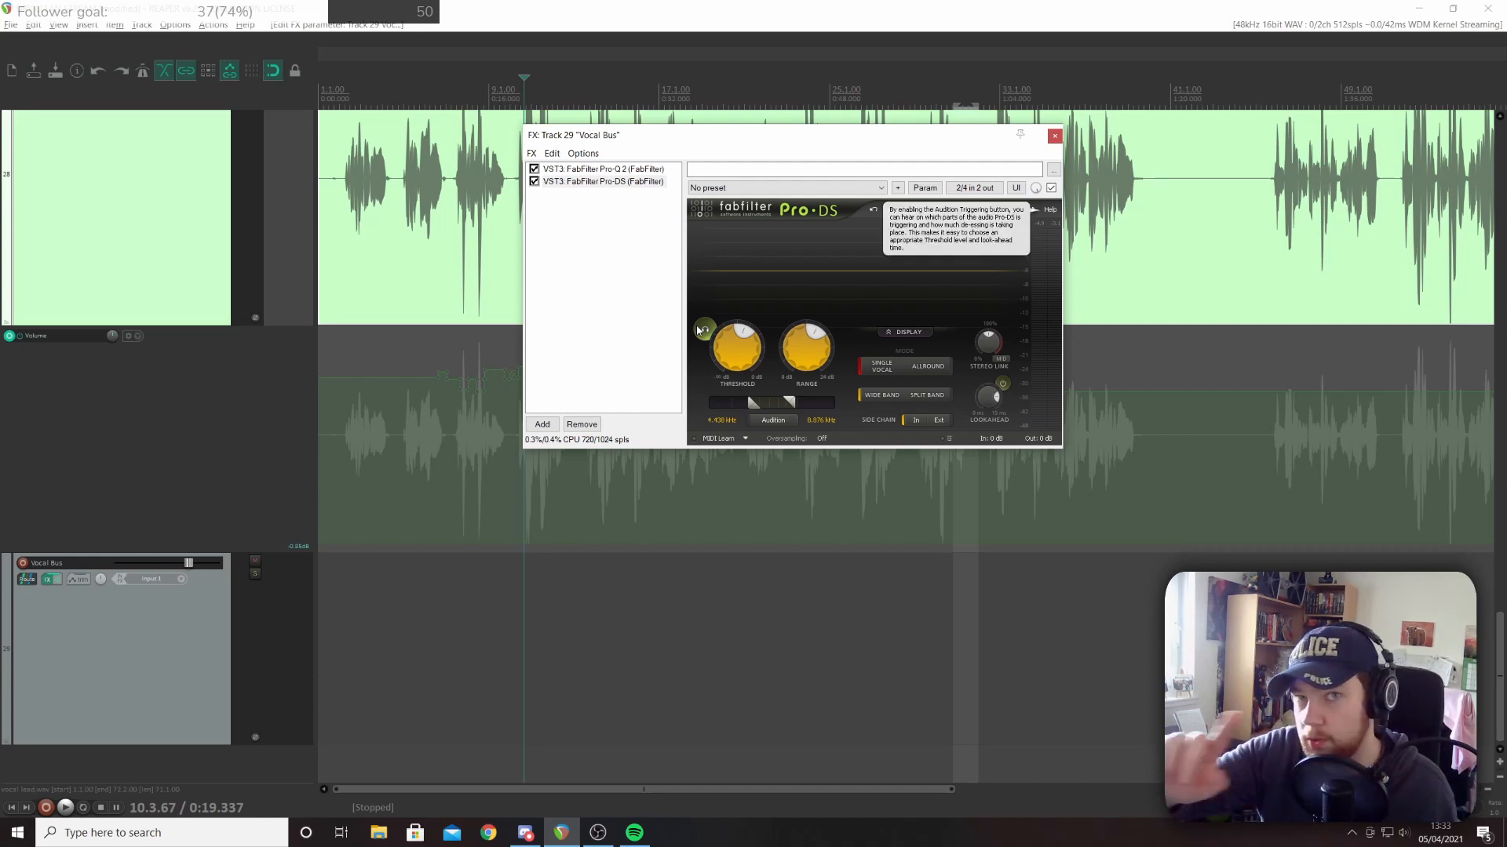
# Solo the Vocal Bus, enable Audition Triggering in Pro-DS, and listen to the triggered sibilance before stopping playback
pyautogui.scroll(3, 263, 385)
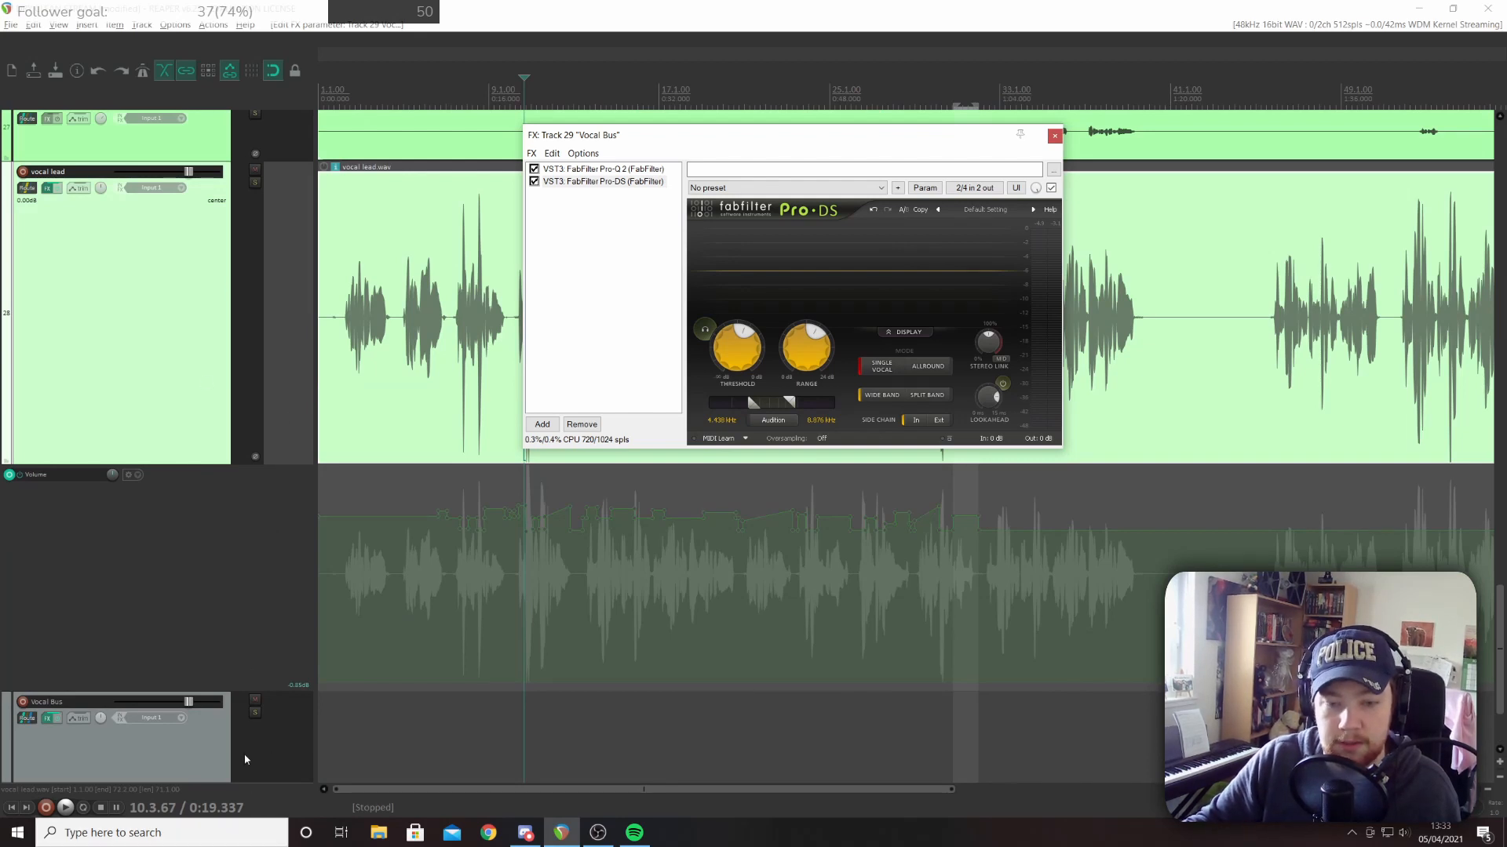
pyautogui.click(255, 713)
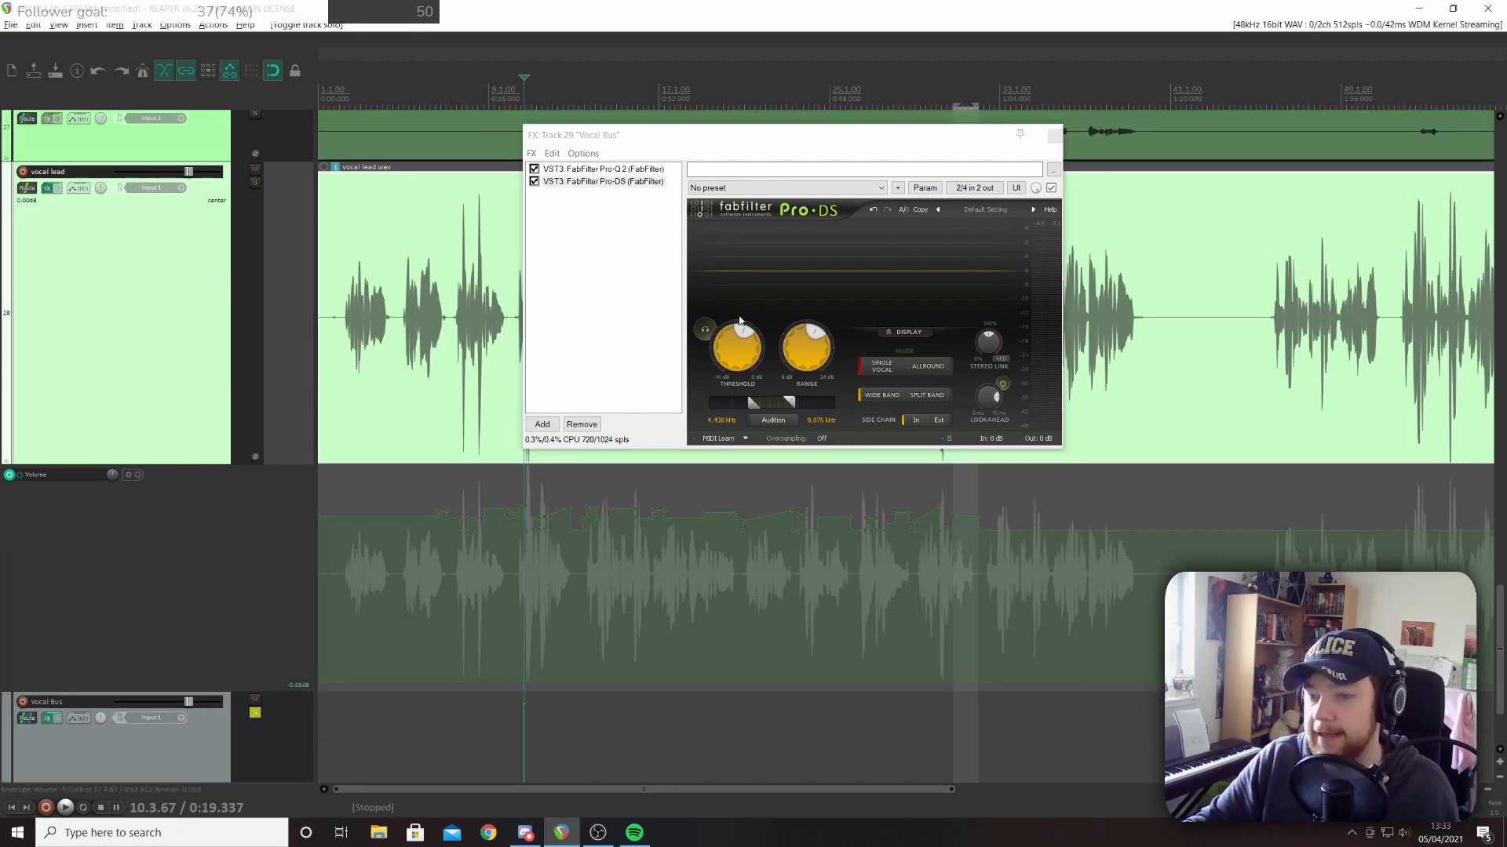
pyautogui.press('space')
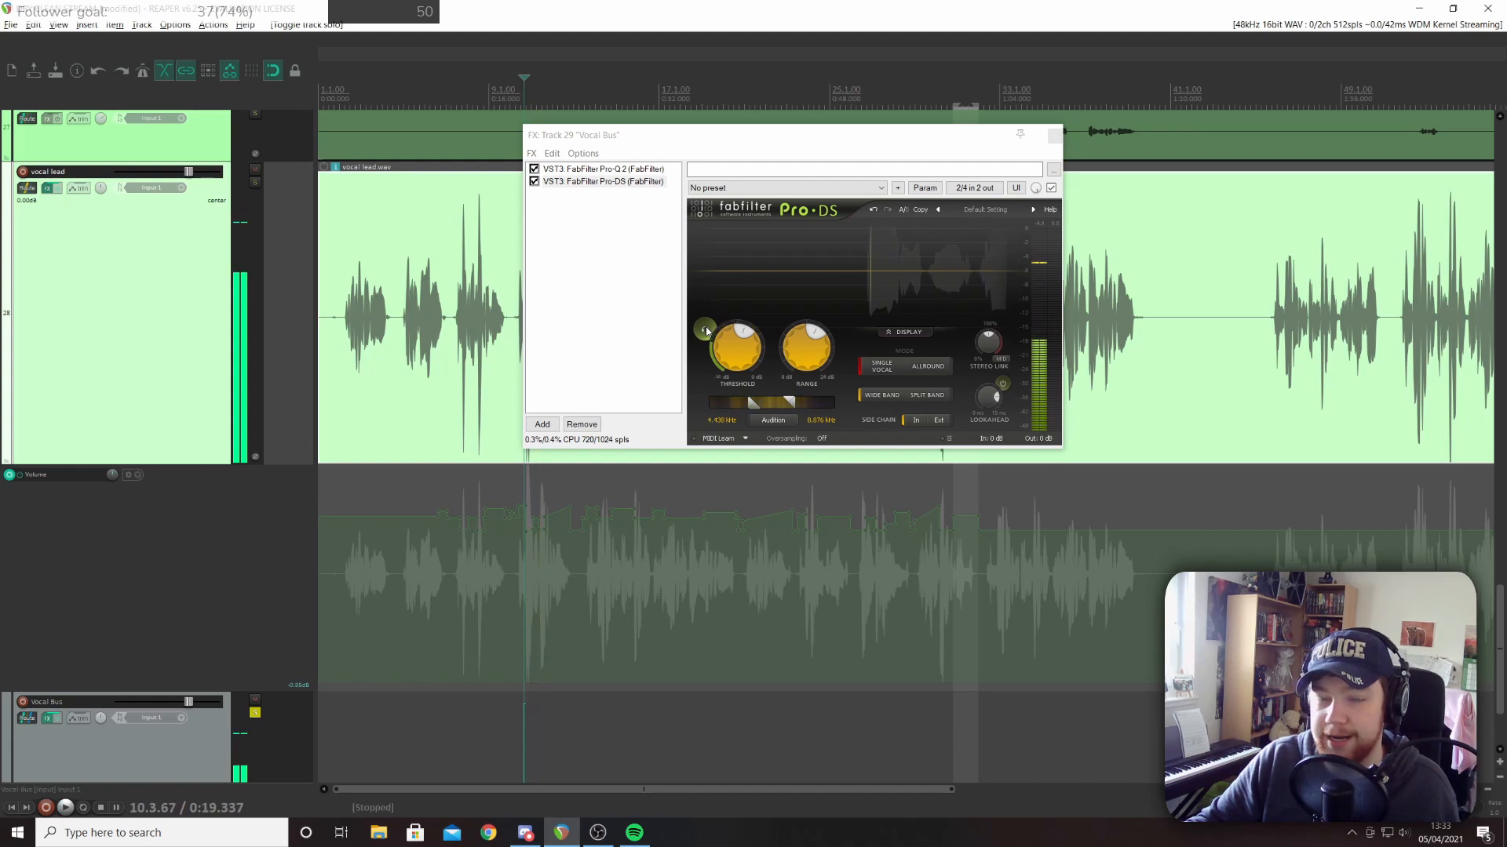
pyautogui.press('space')
pyautogui.click(705, 330)
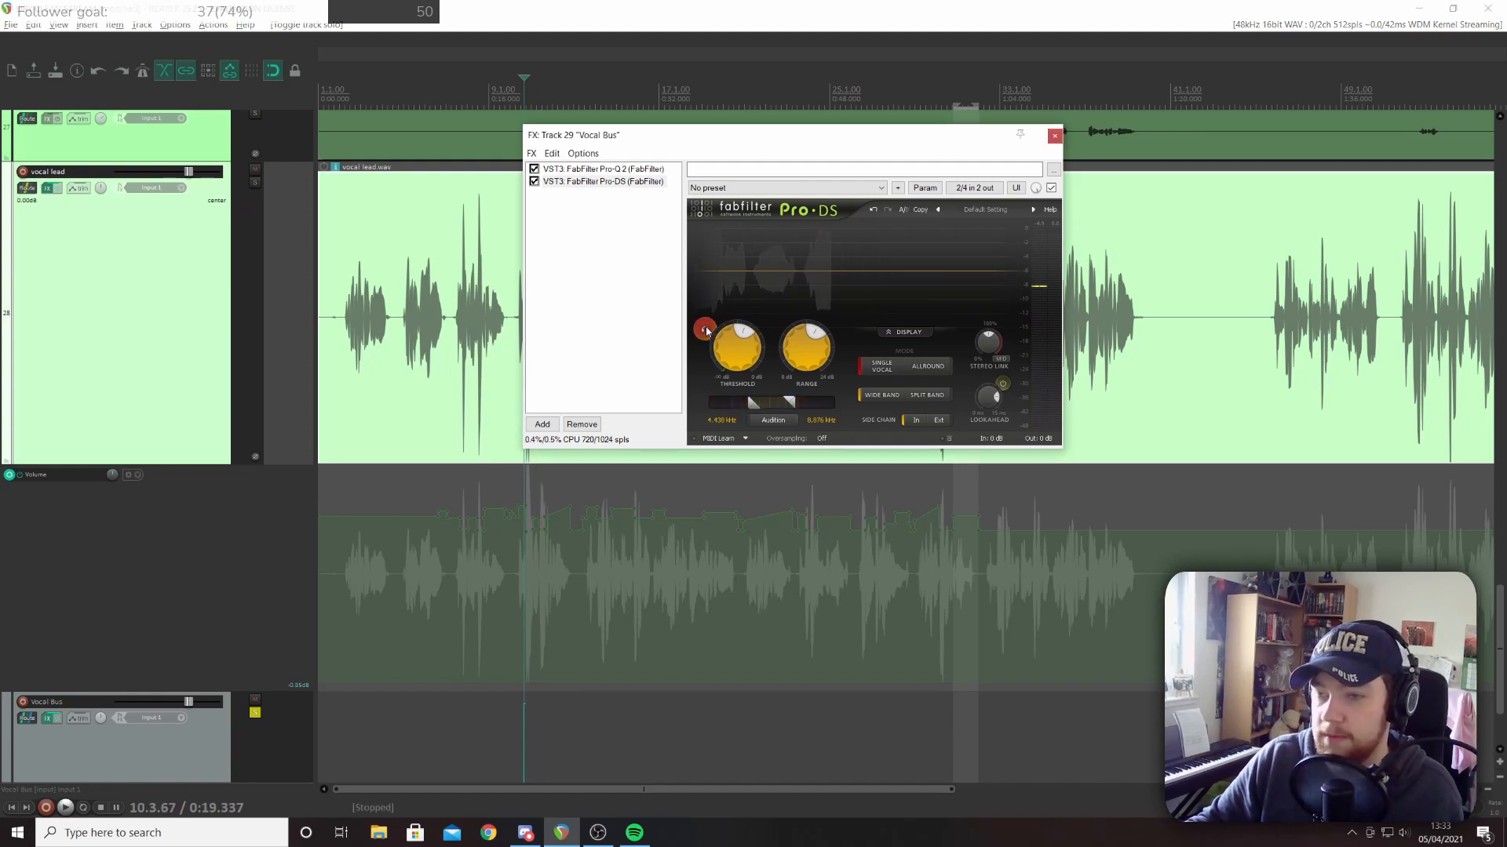
pyautogui.press('space')
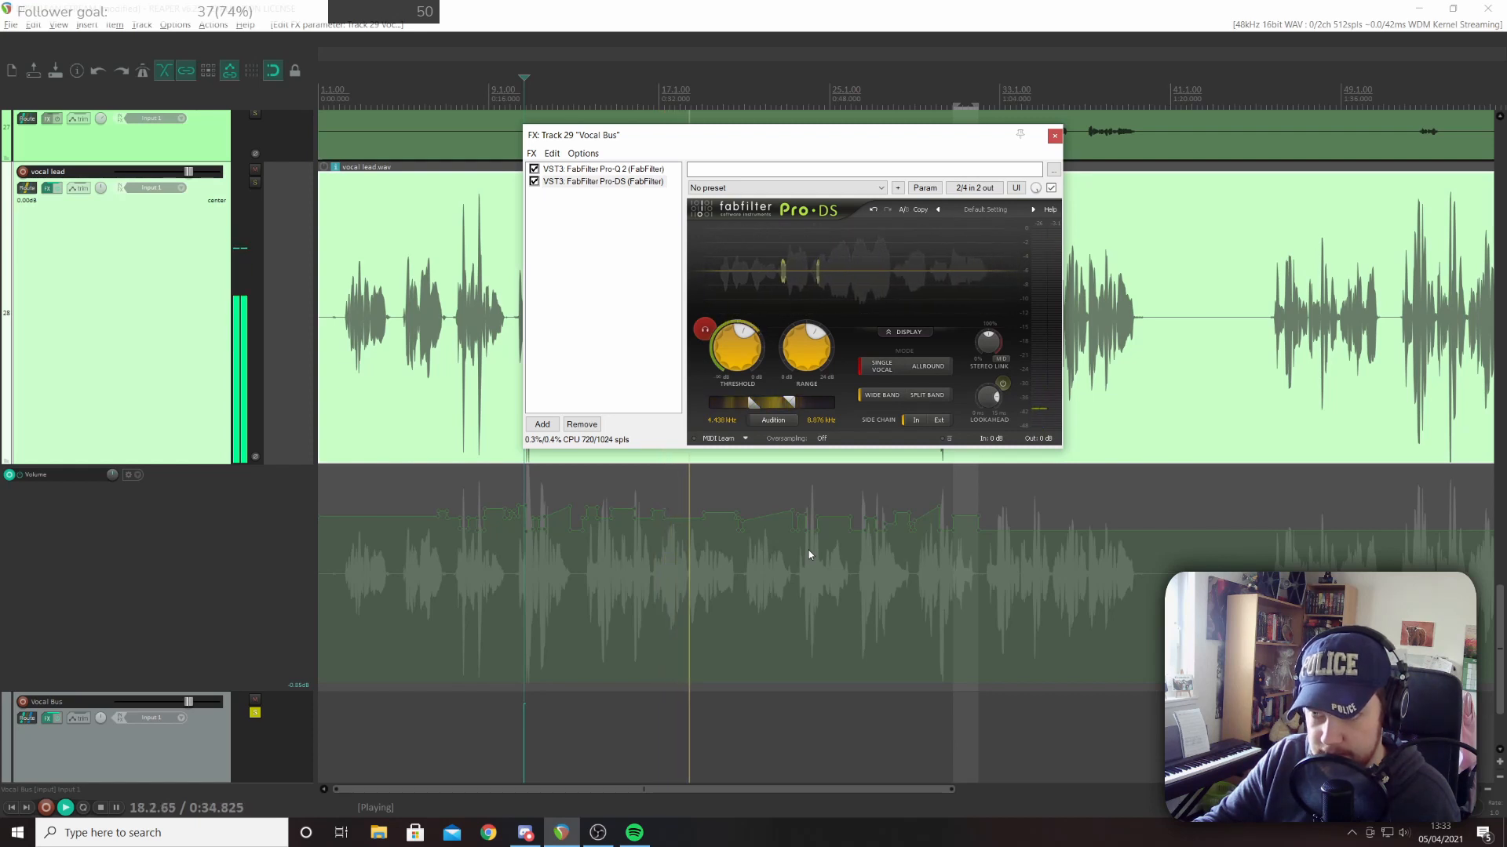
pyautogui.press('space')
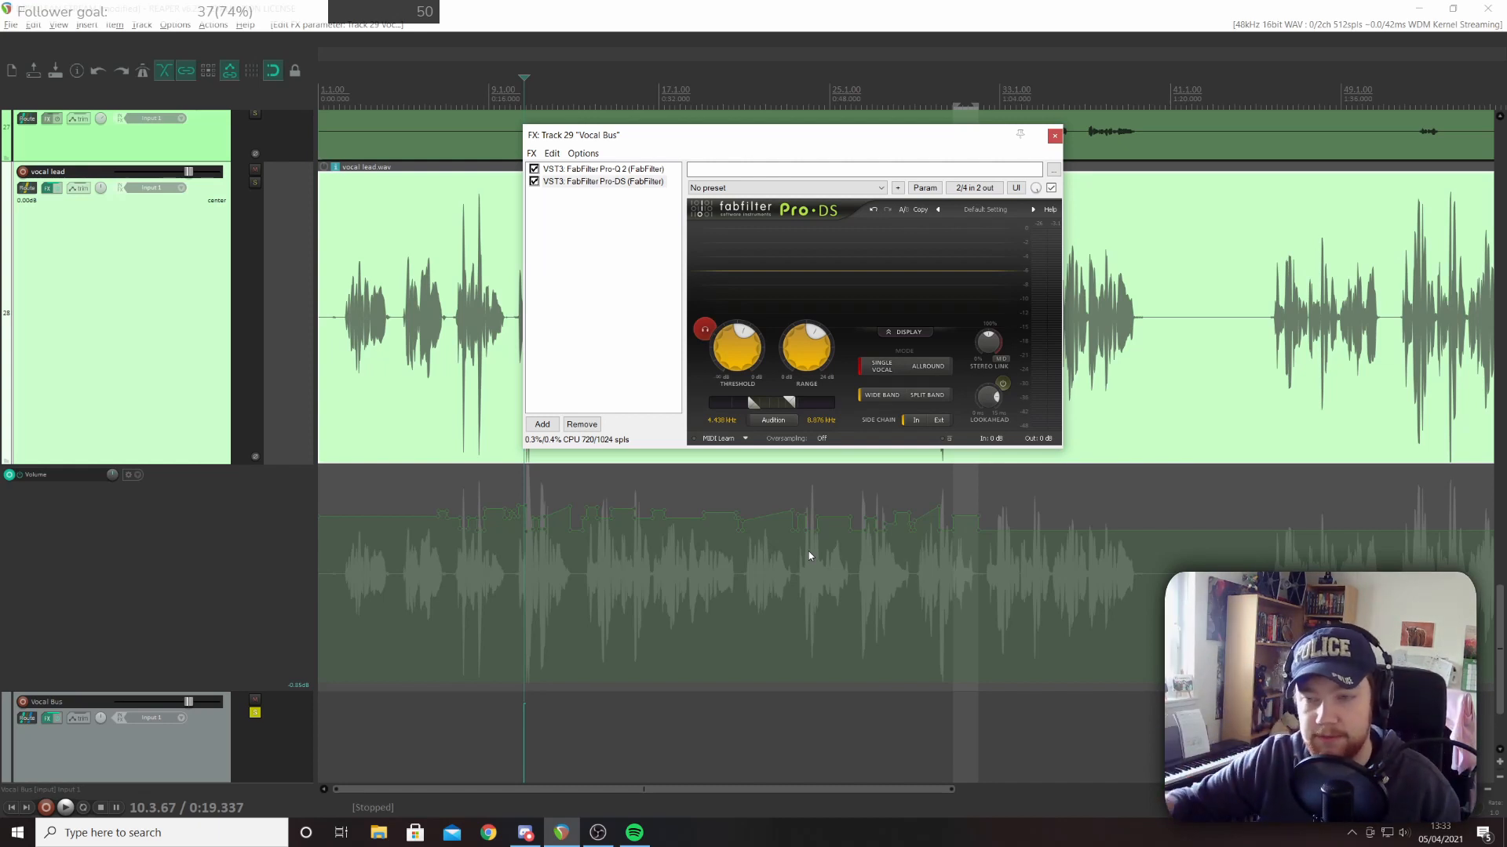
# Shift the Pro-DS detection band up and down across the frequency range, ending at about 2.5–5.1 kHz
pyautogui.moveTo(765, 403); pyautogui.dragTo(801, 405)
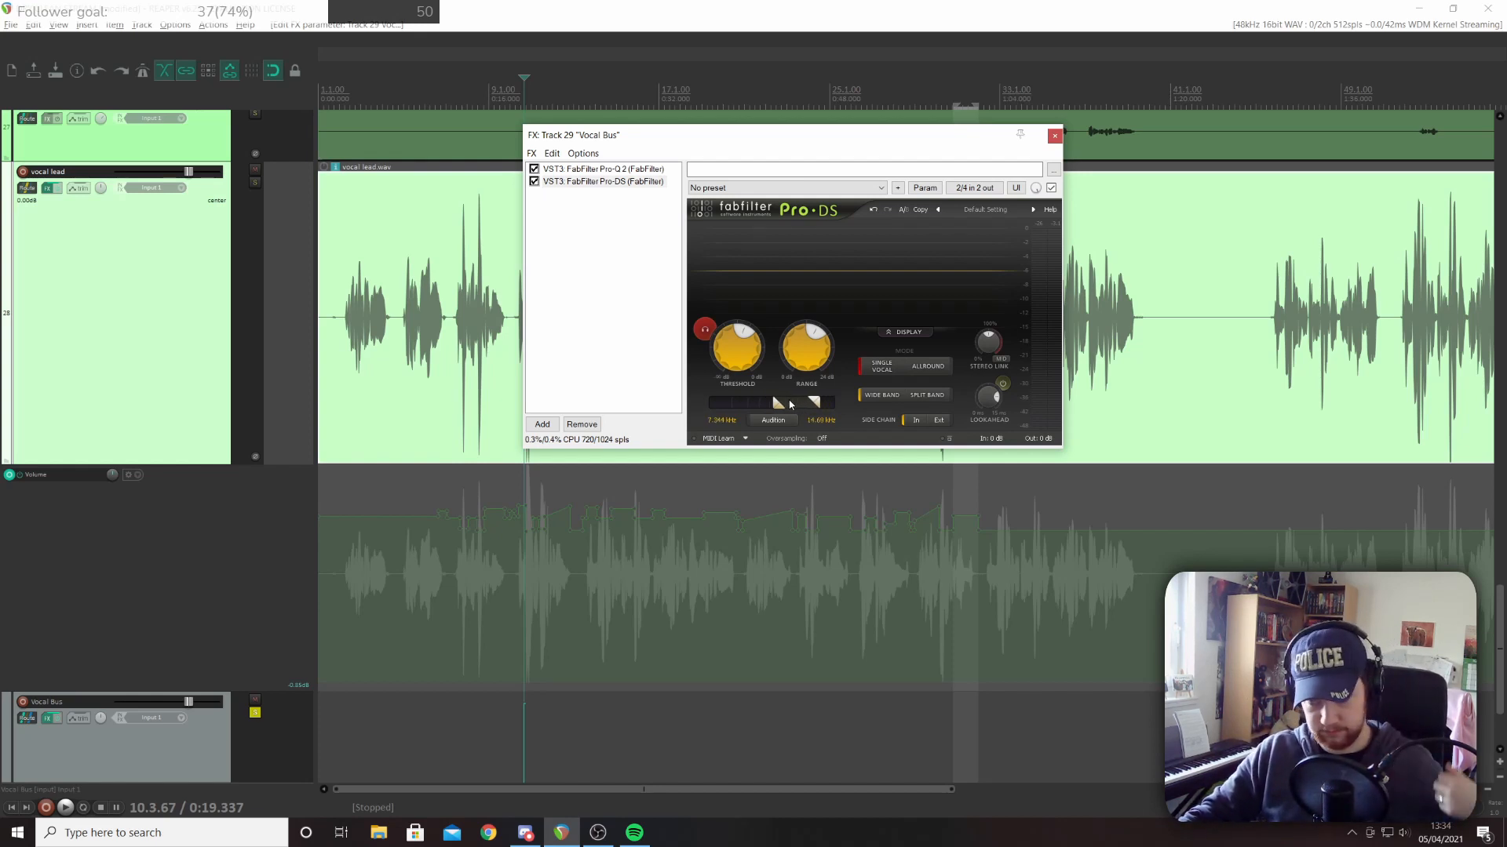
pyautogui.moveTo(791, 405); pyautogui.dragTo(740, 400)
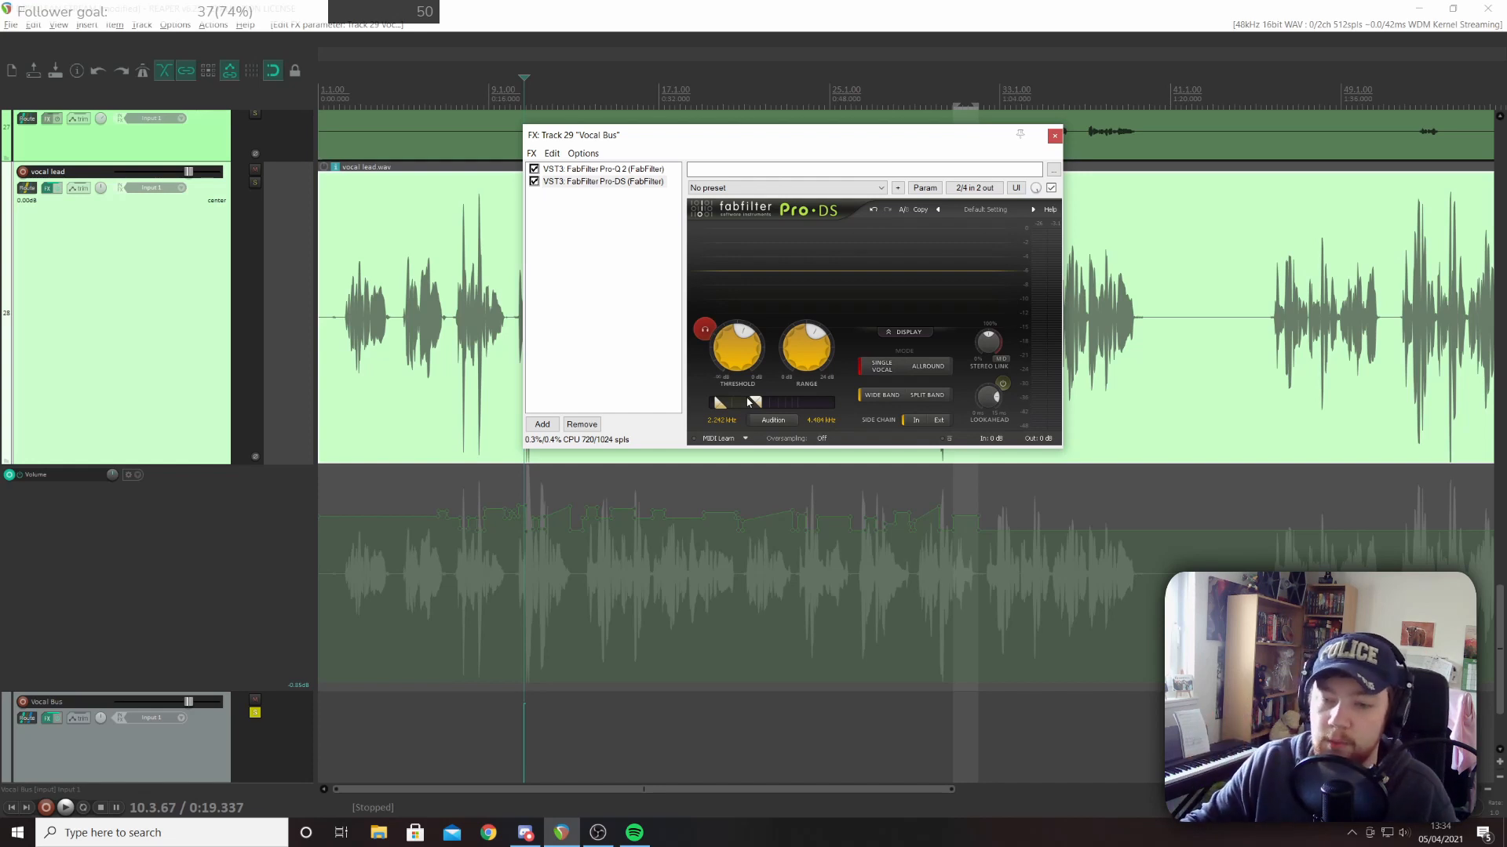
pyautogui.moveTo(746, 406); pyautogui.dragTo(780, 406)
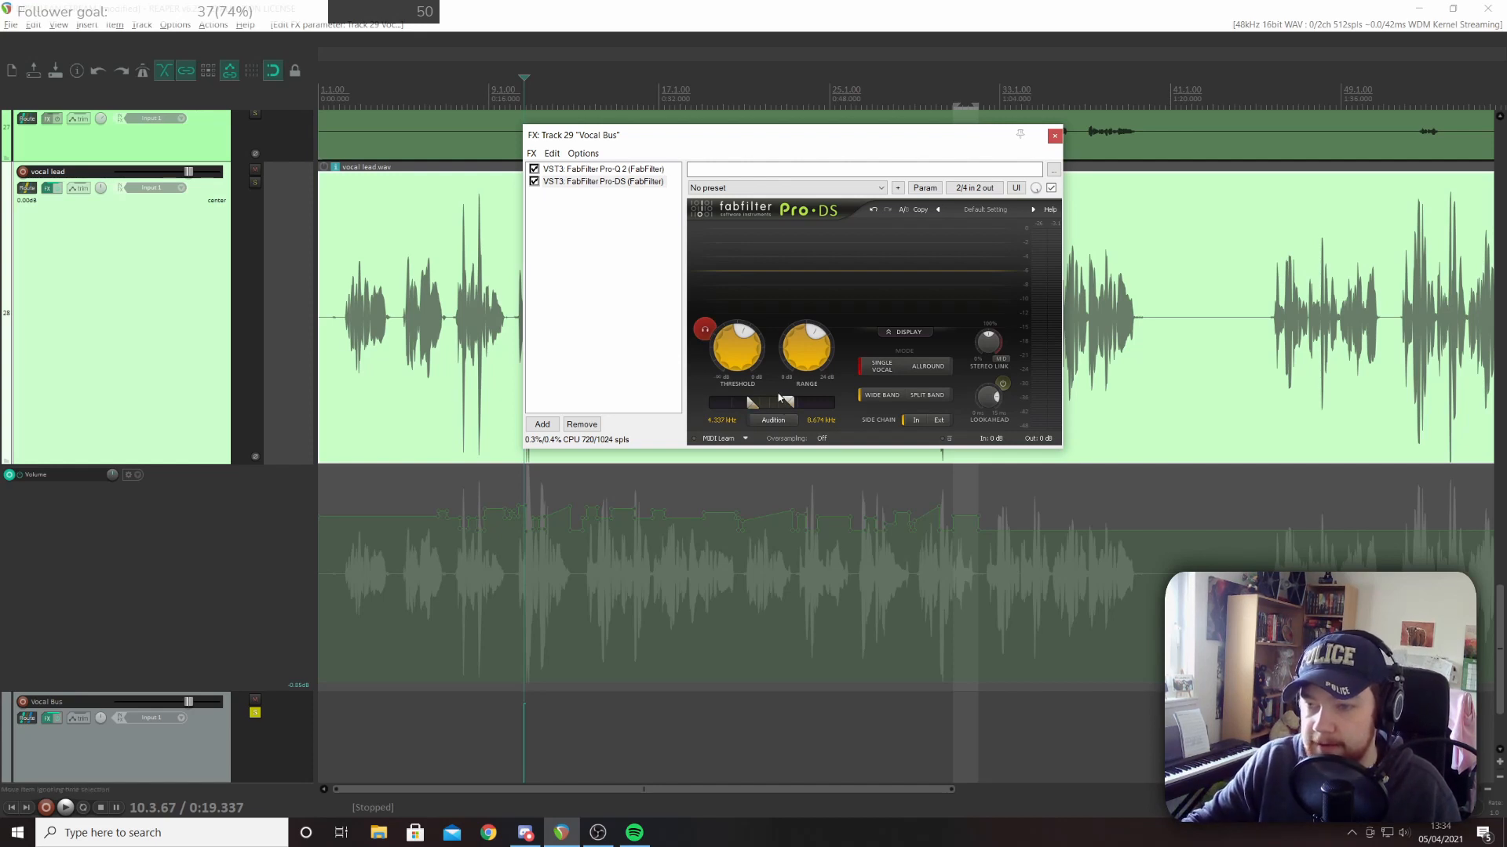
pyautogui.moveTo(781, 396); pyautogui.dragTo(756, 402)
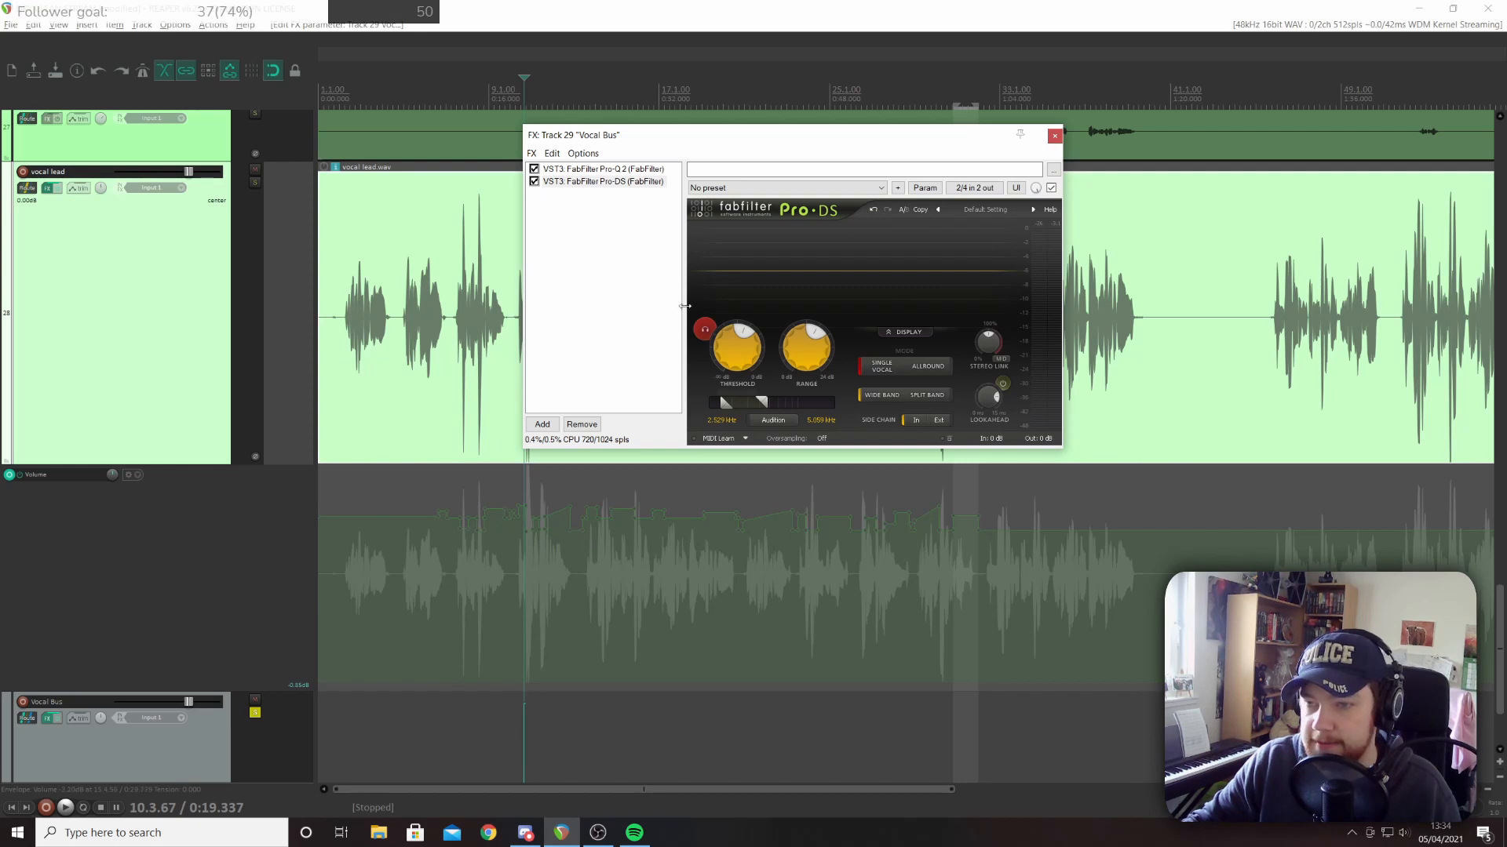
# Turn off Audition Triggering and, during playback, widen the detection band to start at 2 kHz with the upper limit Off
pyautogui.click(704, 331)
pyautogui.press('space')
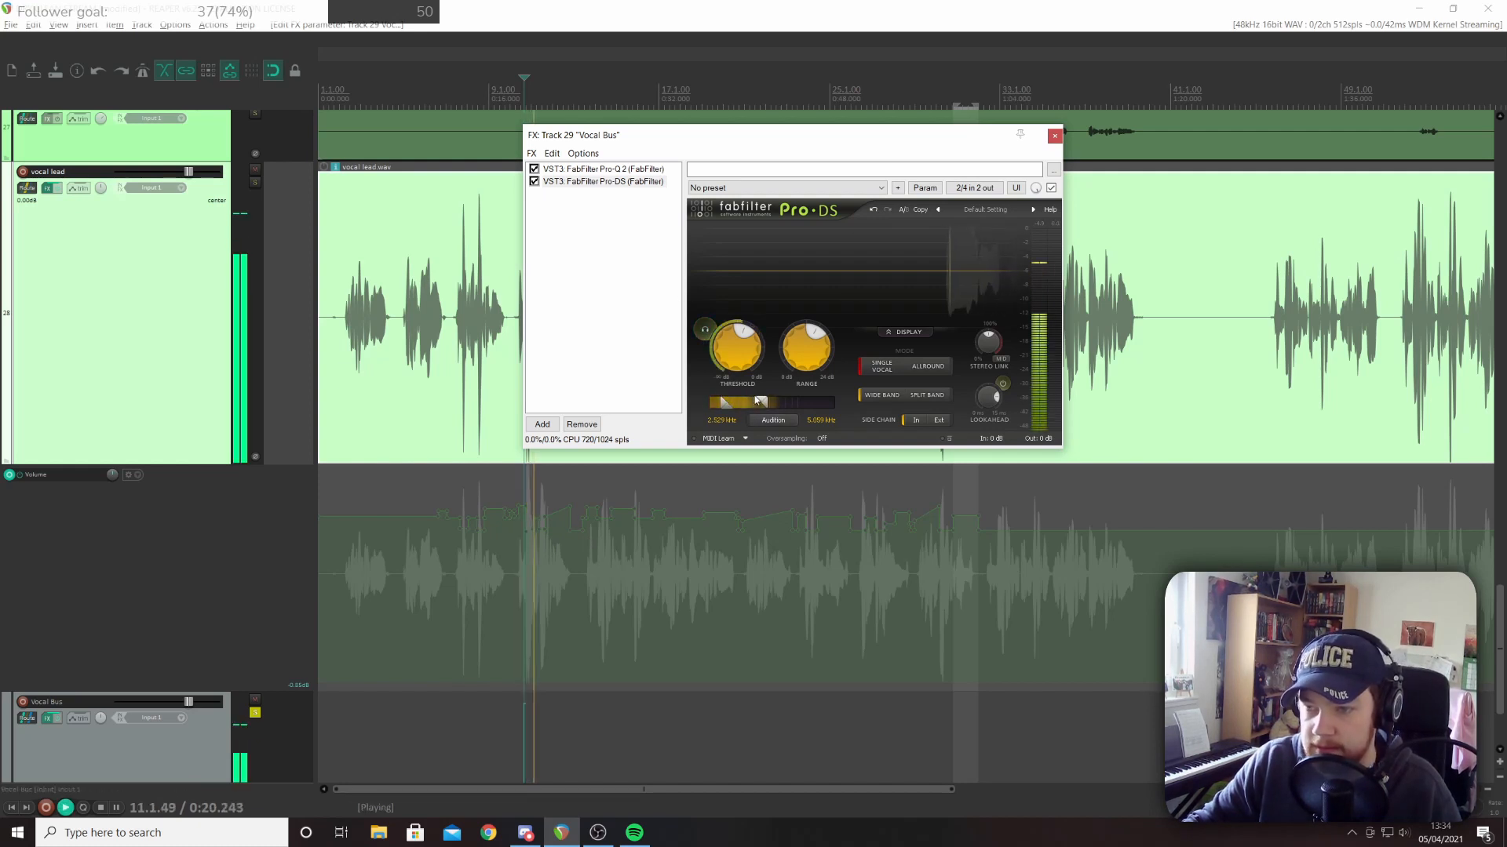
pyautogui.moveTo(750, 403); pyautogui.dragTo(694, 409)
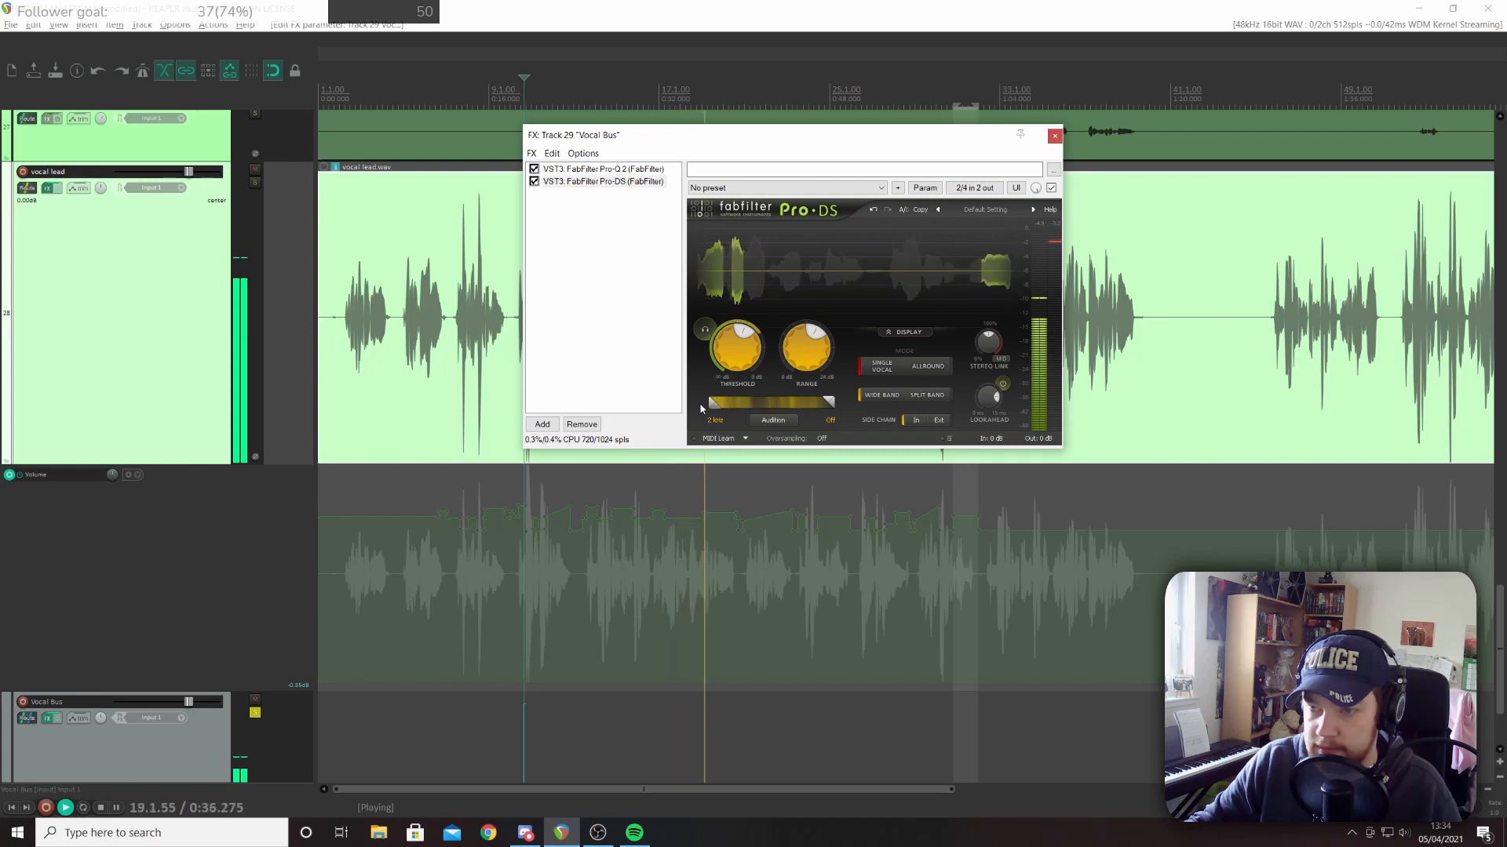
pyautogui.press('space')
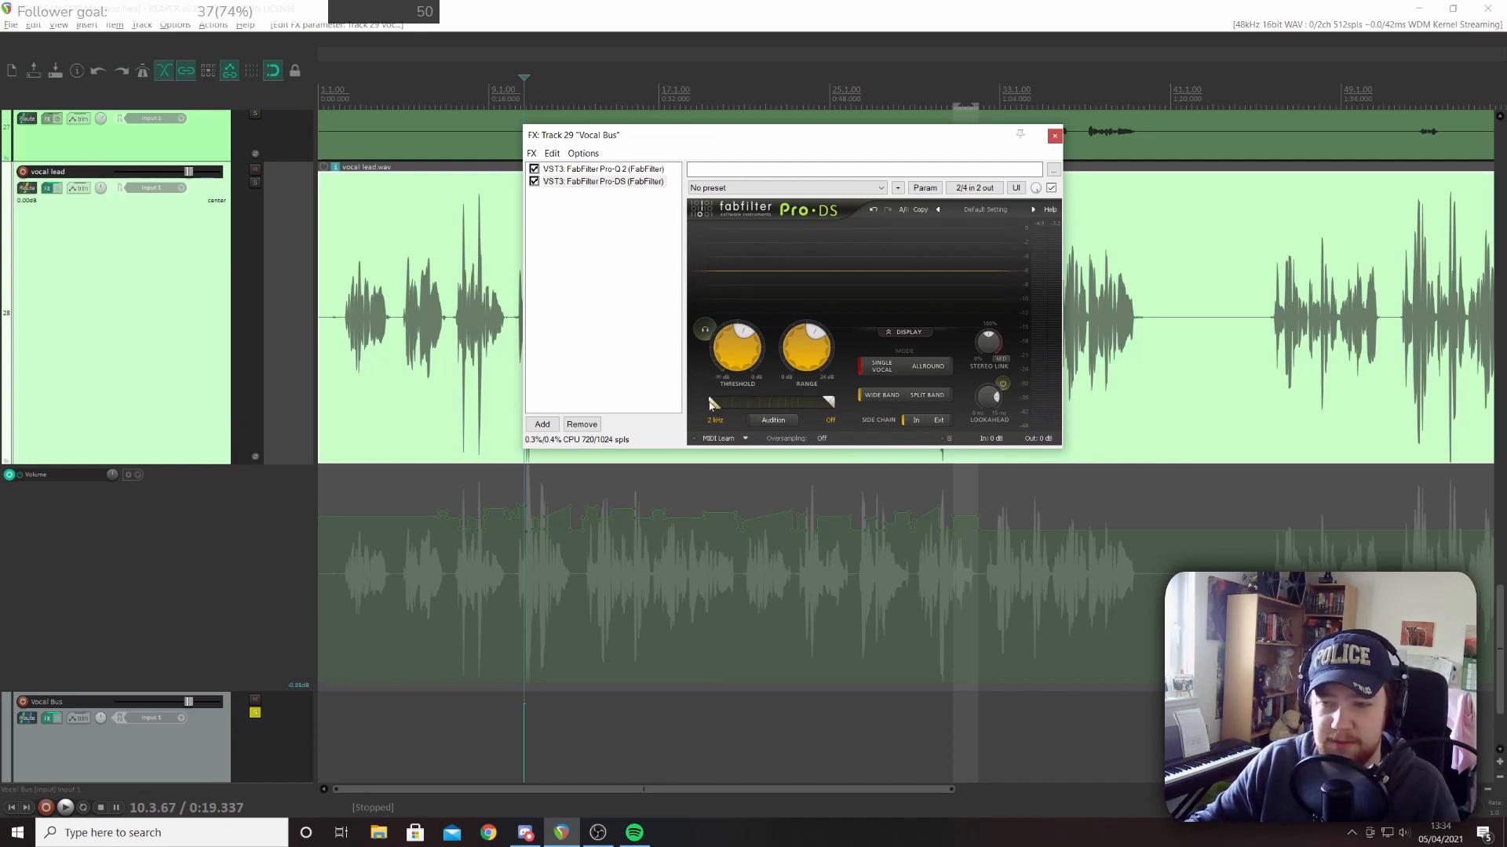
# Move the detection band to about 6.3–16.7 kHz and audition the de-essed vocal from about bar 10
pyautogui.moveTo(710, 404); pyautogui.dragTo(802, 406)
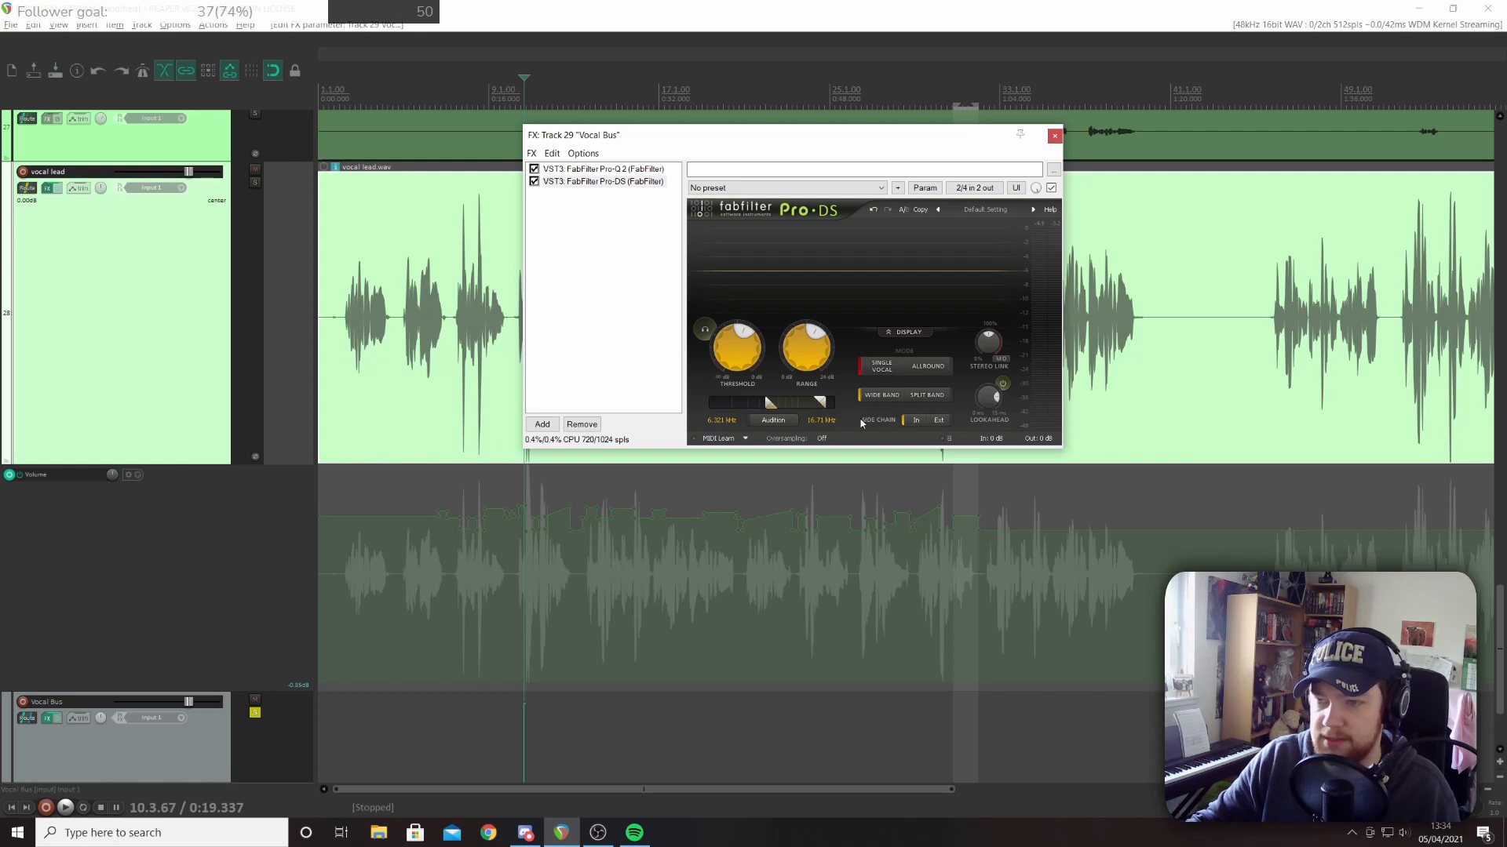
pyautogui.press('space')
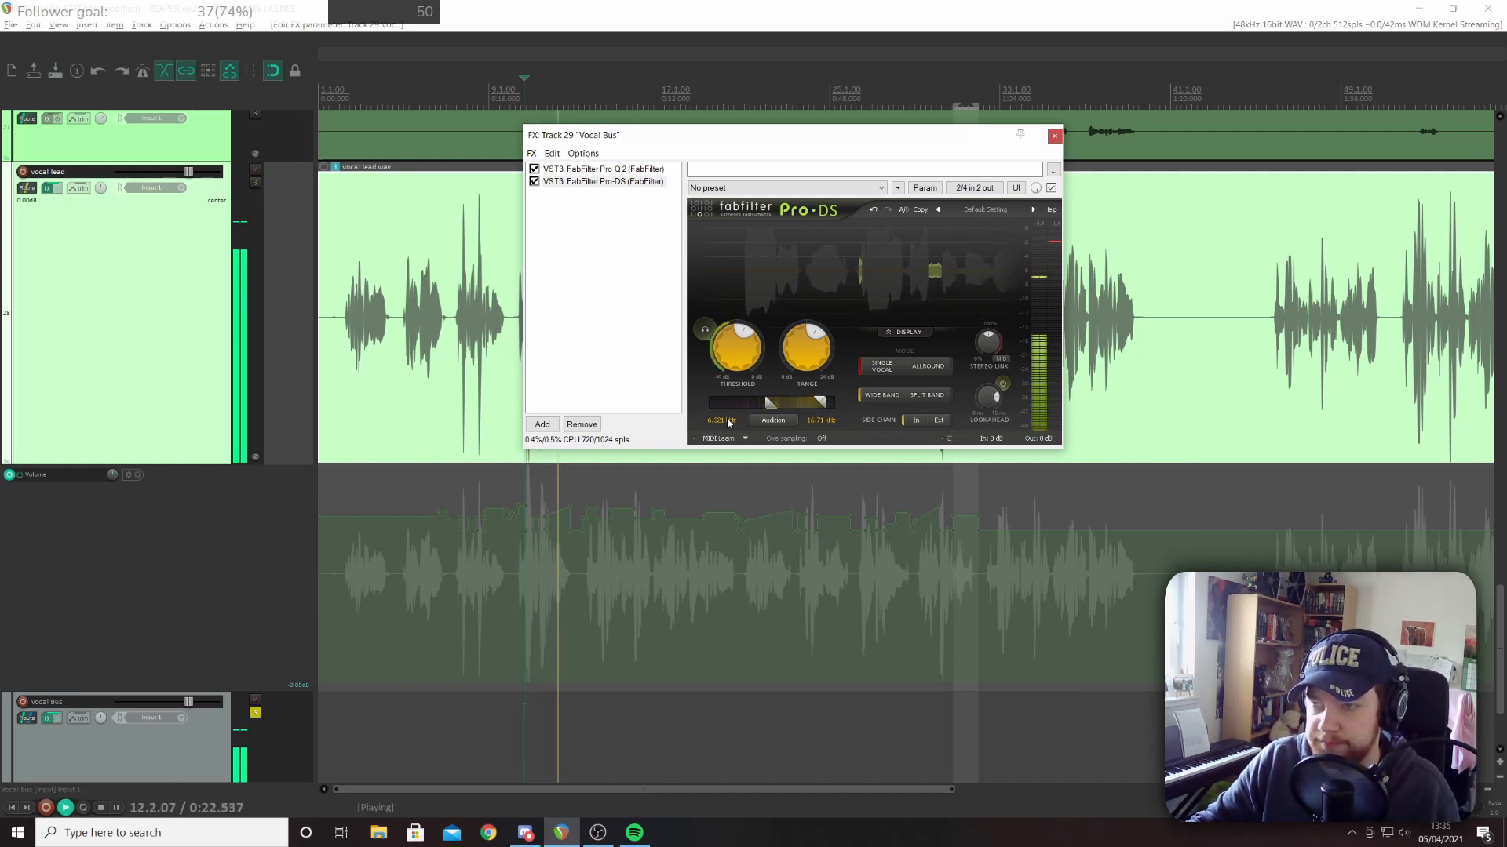
pyautogui.press('space')
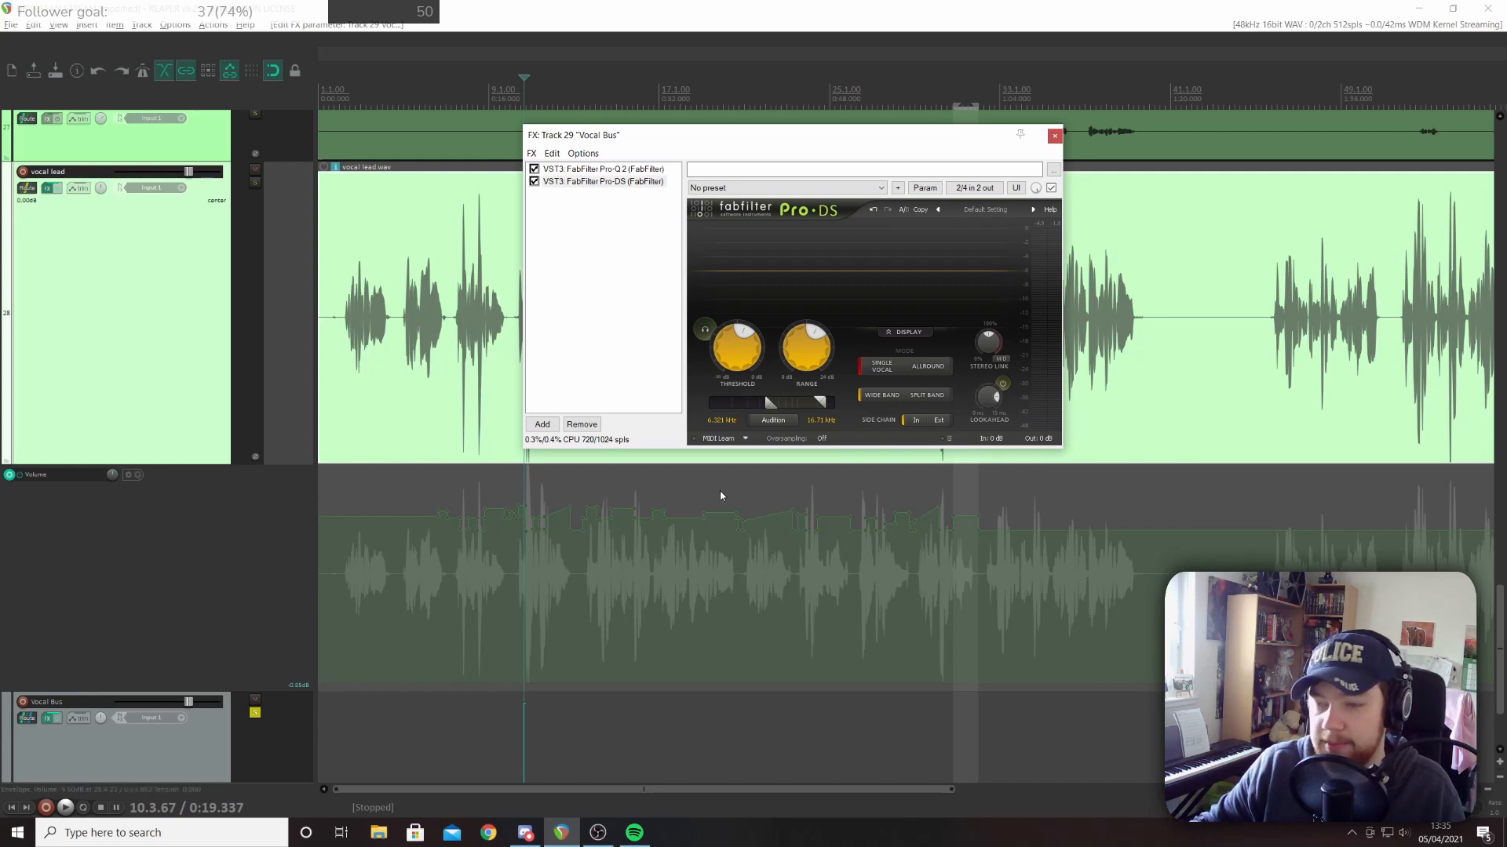
# Fine-tune the Pro-DS detection band to about 5.2–11 kHz
pyautogui.moveTo(792, 402); pyautogui.dragTo(791, 406)
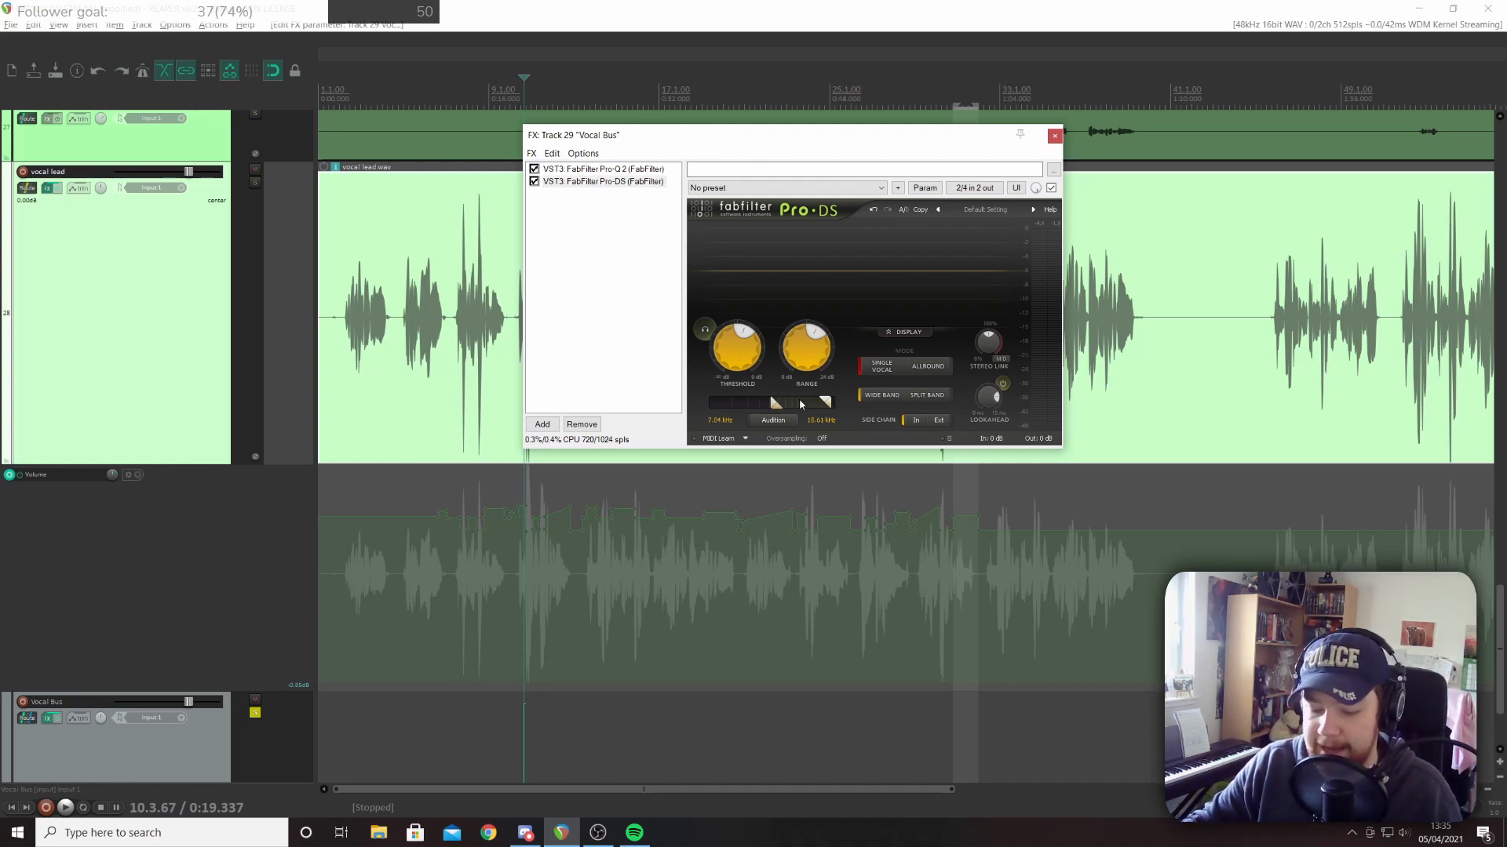
pyautogui.moveTo(776, 403); pyautogui.dragTo(779, 413)
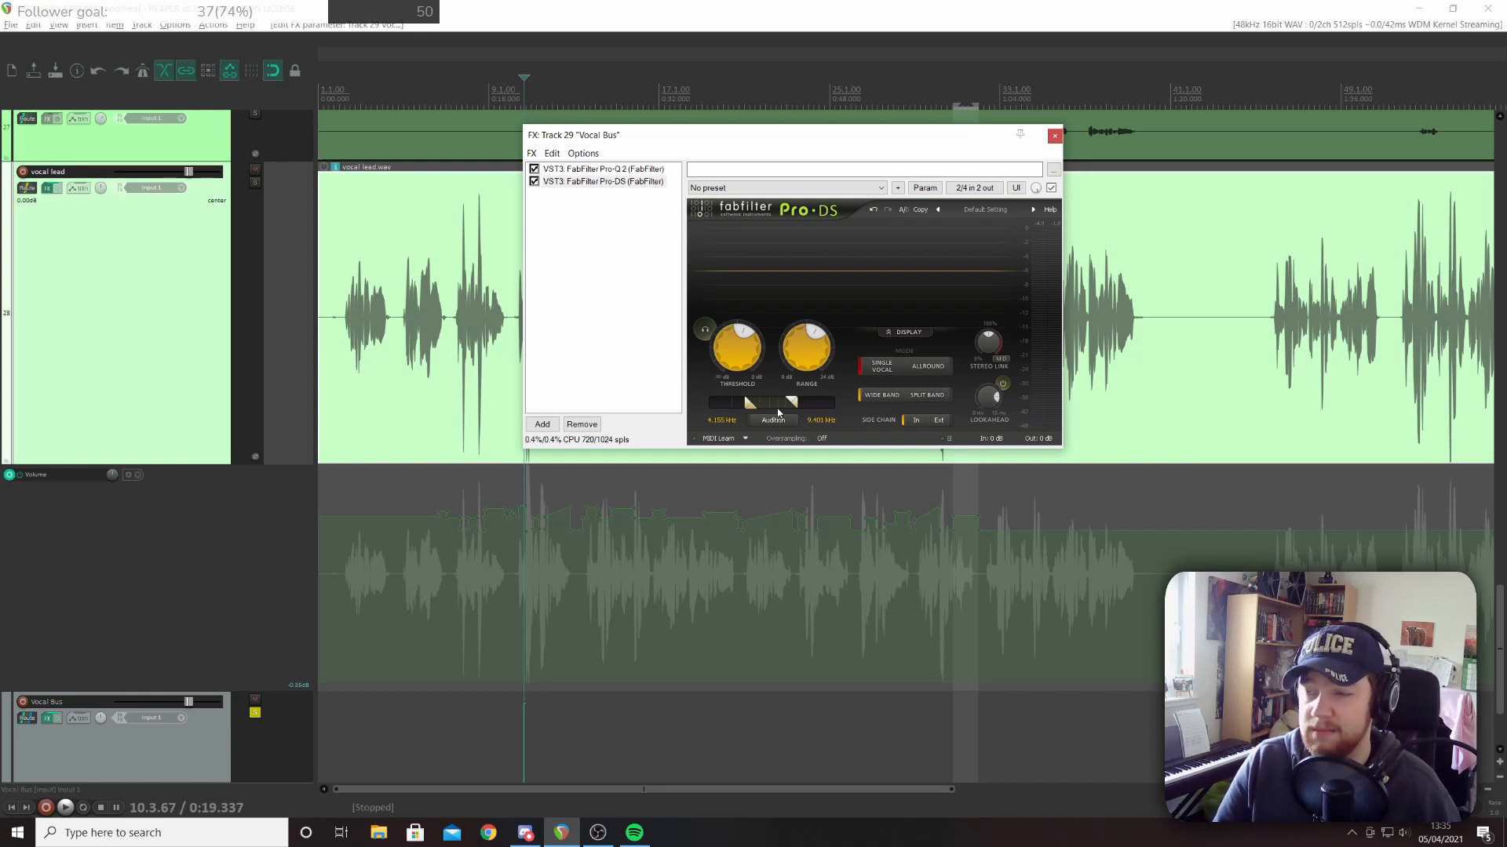
pyautogui.moveTo(775, 409); pyautogui.dragTo(787, 410)
# Play the vocal and compare it with Pro-DS bypassed and active, leaving the de-esser enabled, and stop playback
pyautogui.press('space')
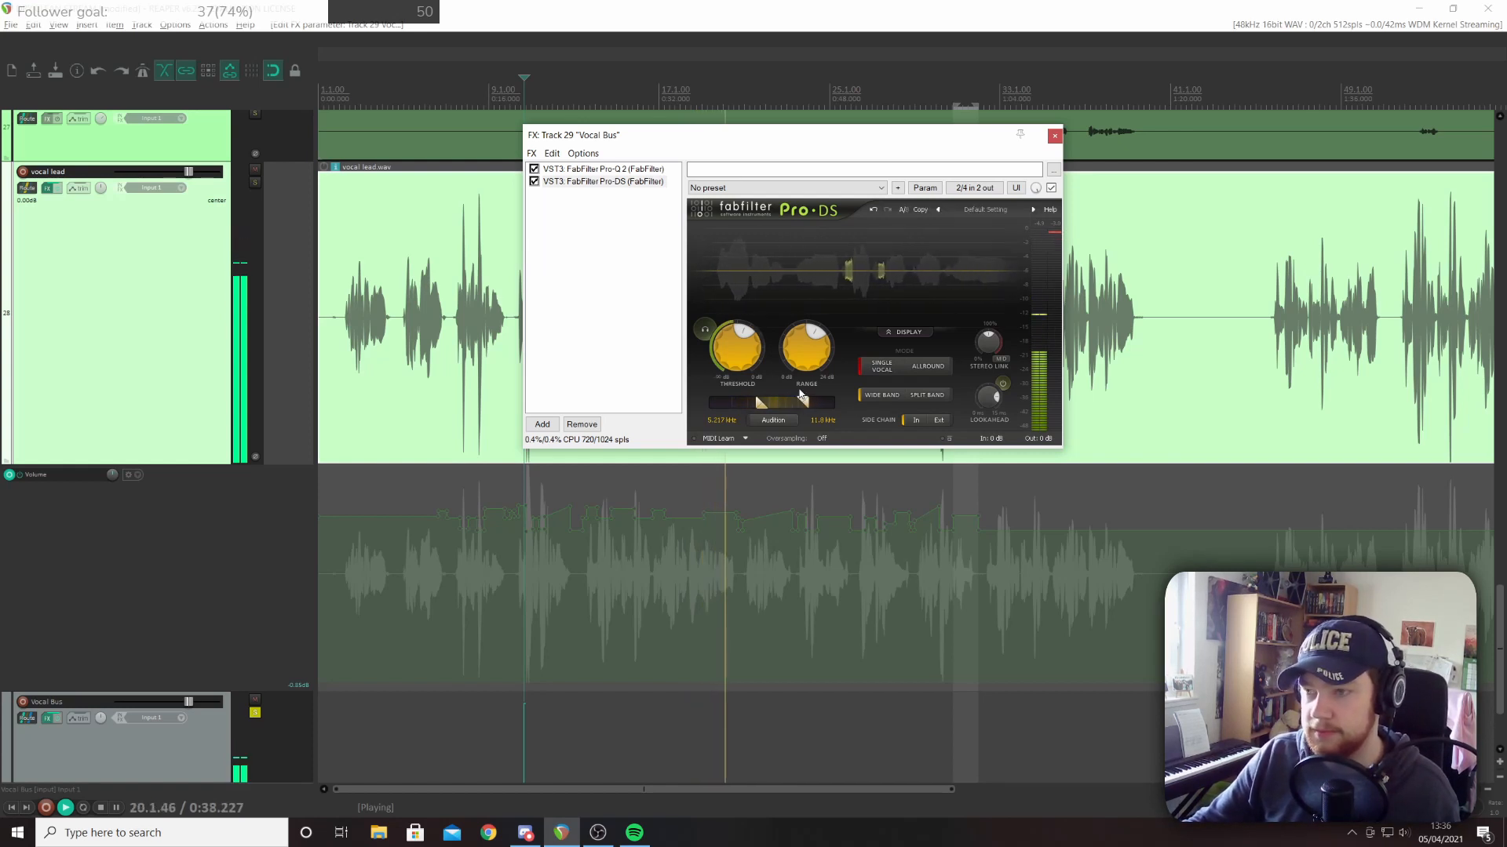
pyautogui.click(1051, 188)
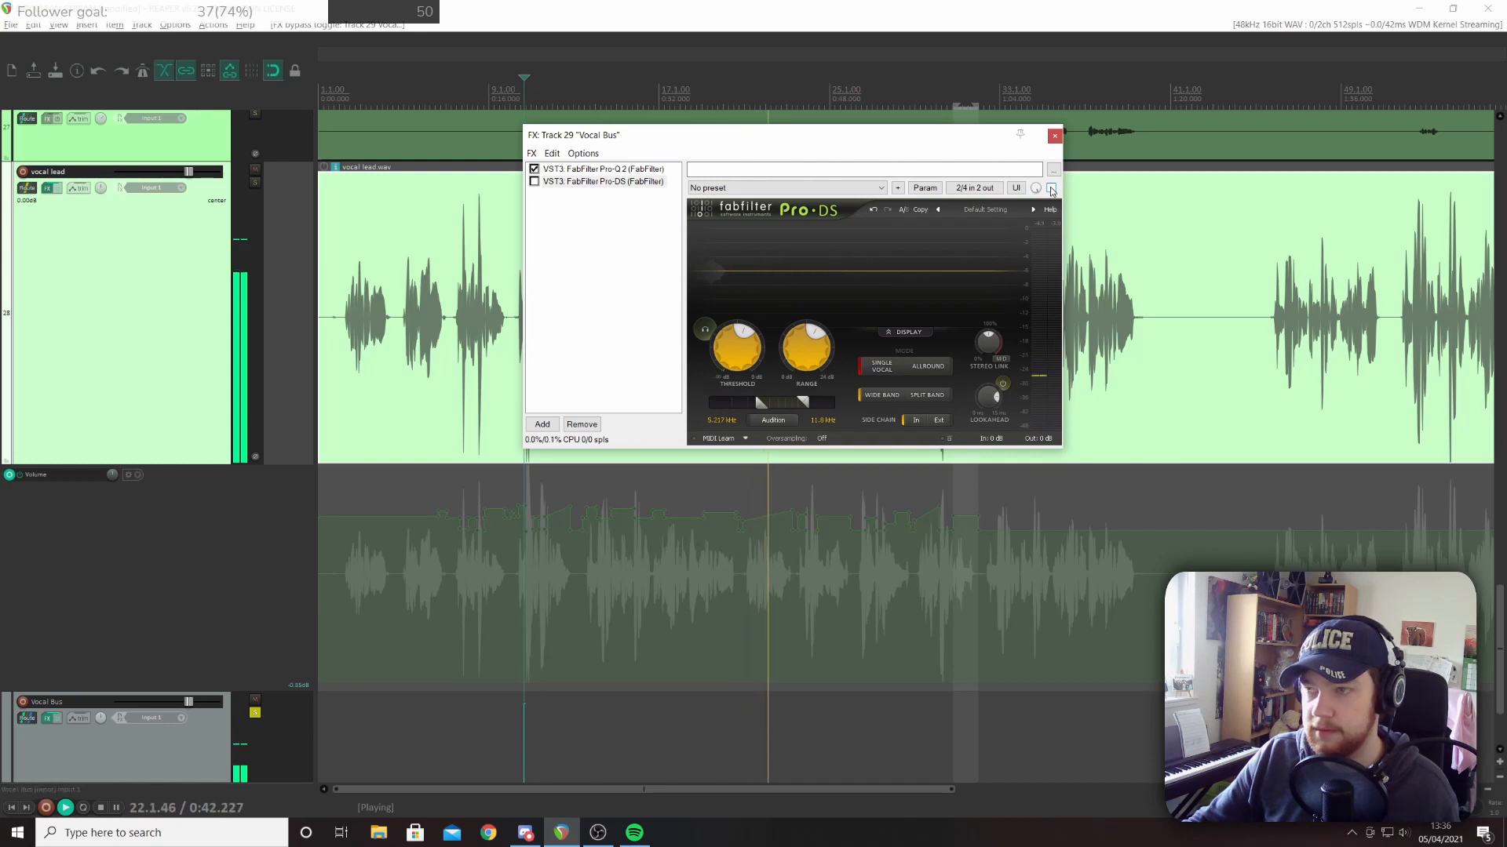
pyautogui.click(1051, 188)
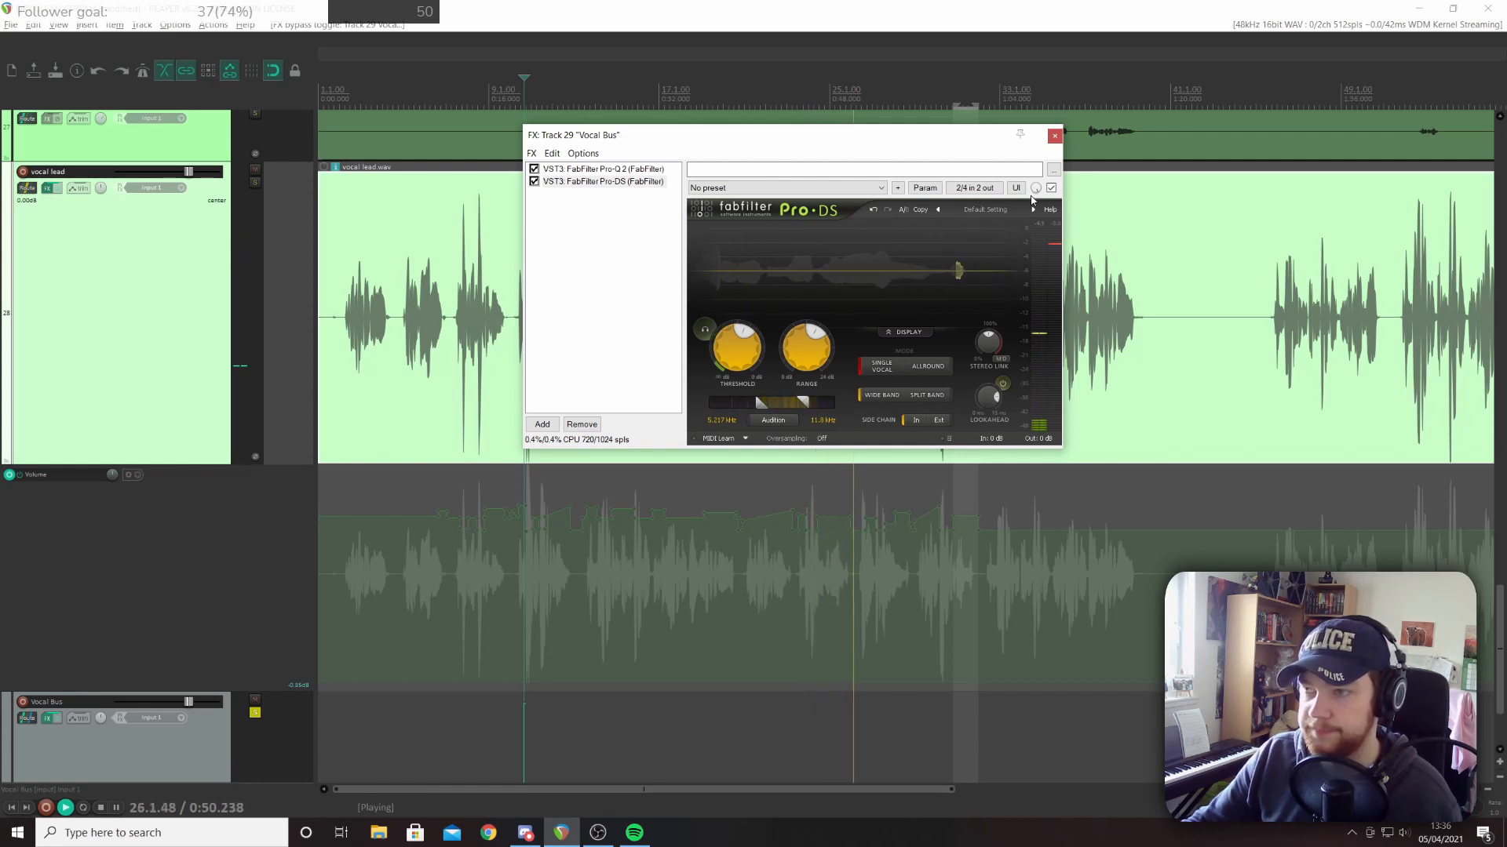
pyautogui.press('space')
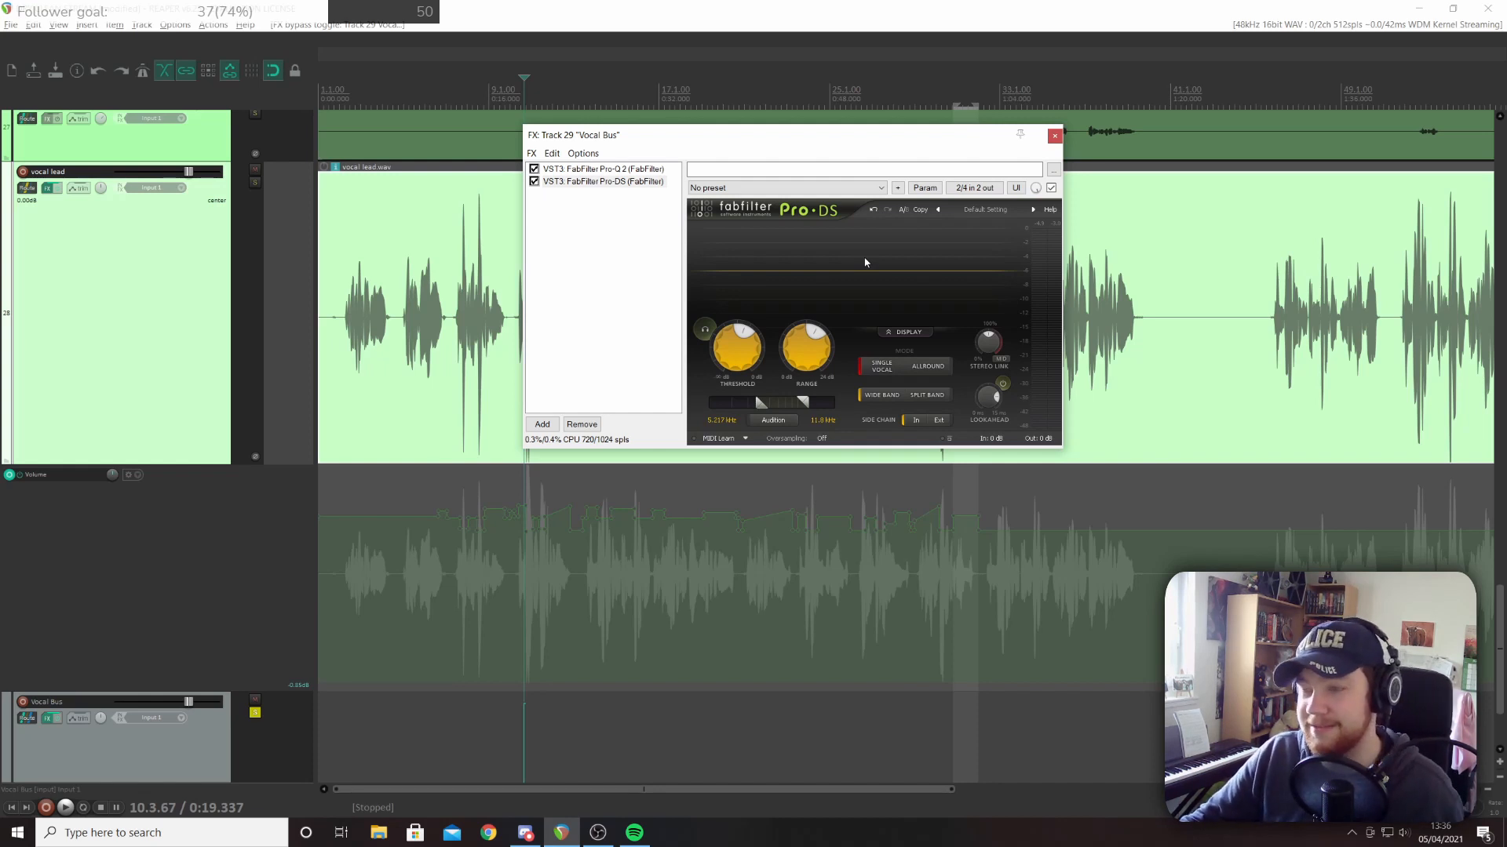
# Play the vocal from about bar 7 and increase the Pro-DS range during playback, and stop playback
pyautogui.click(457, 555)
pyautogui.press('space')
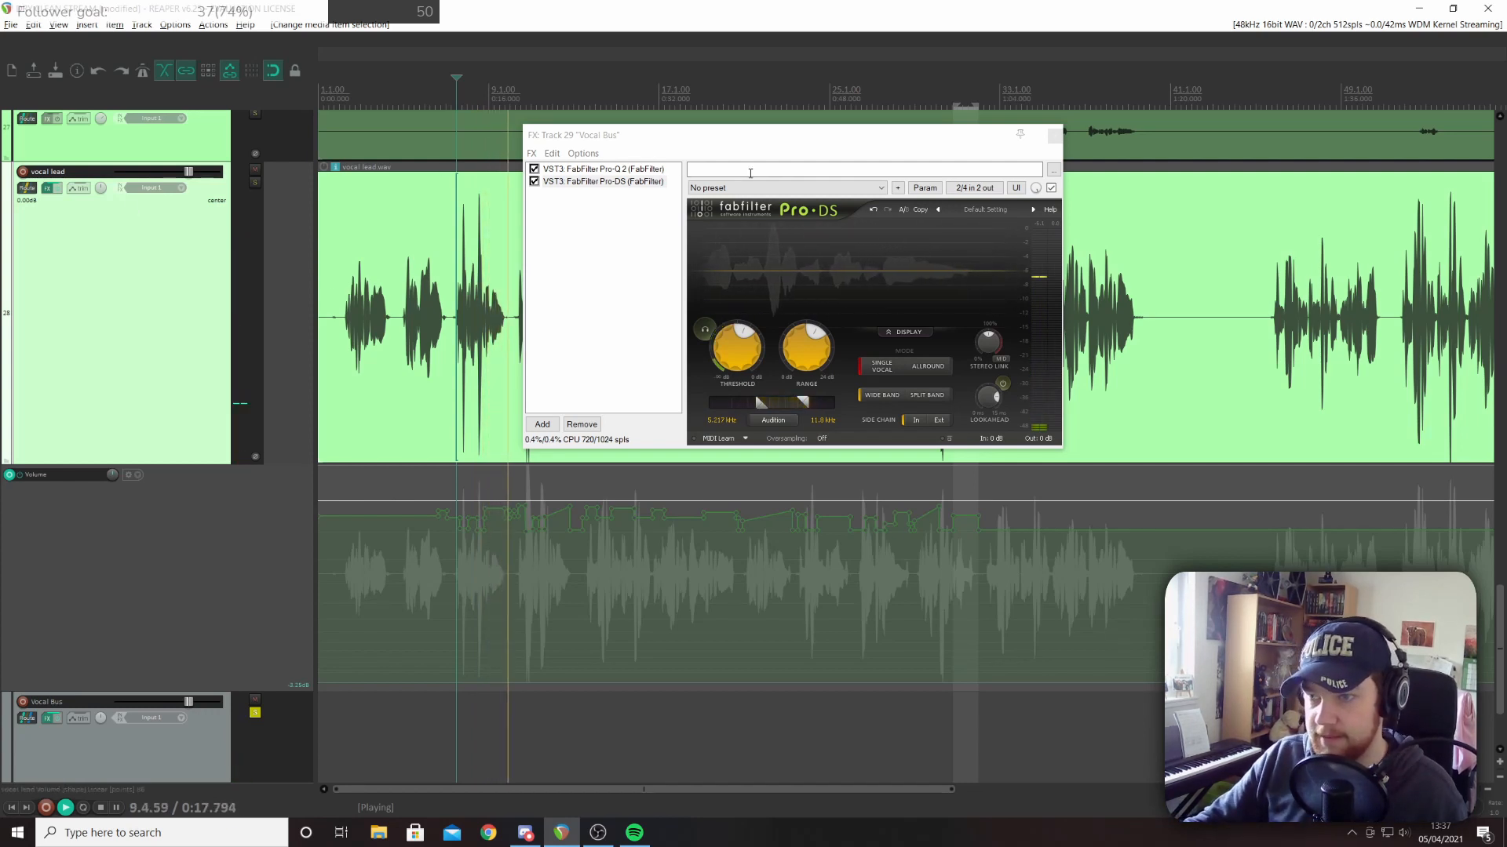
pyautogui.click(796, 350)
pyautogui.moveTo(797, 349); pyautogui.dragTo(794, 327)
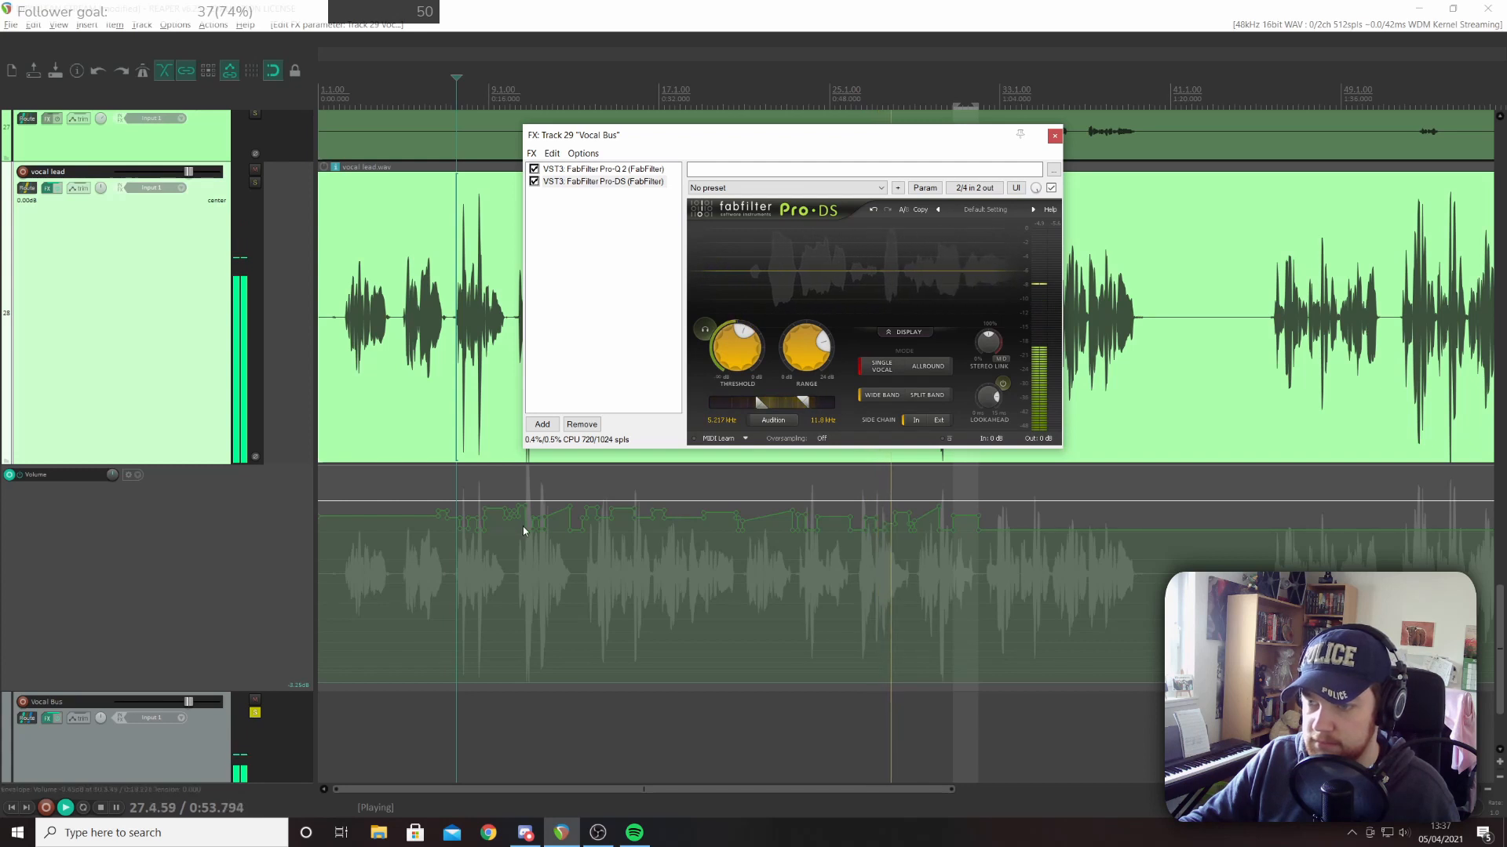
pyautogui.press('space')
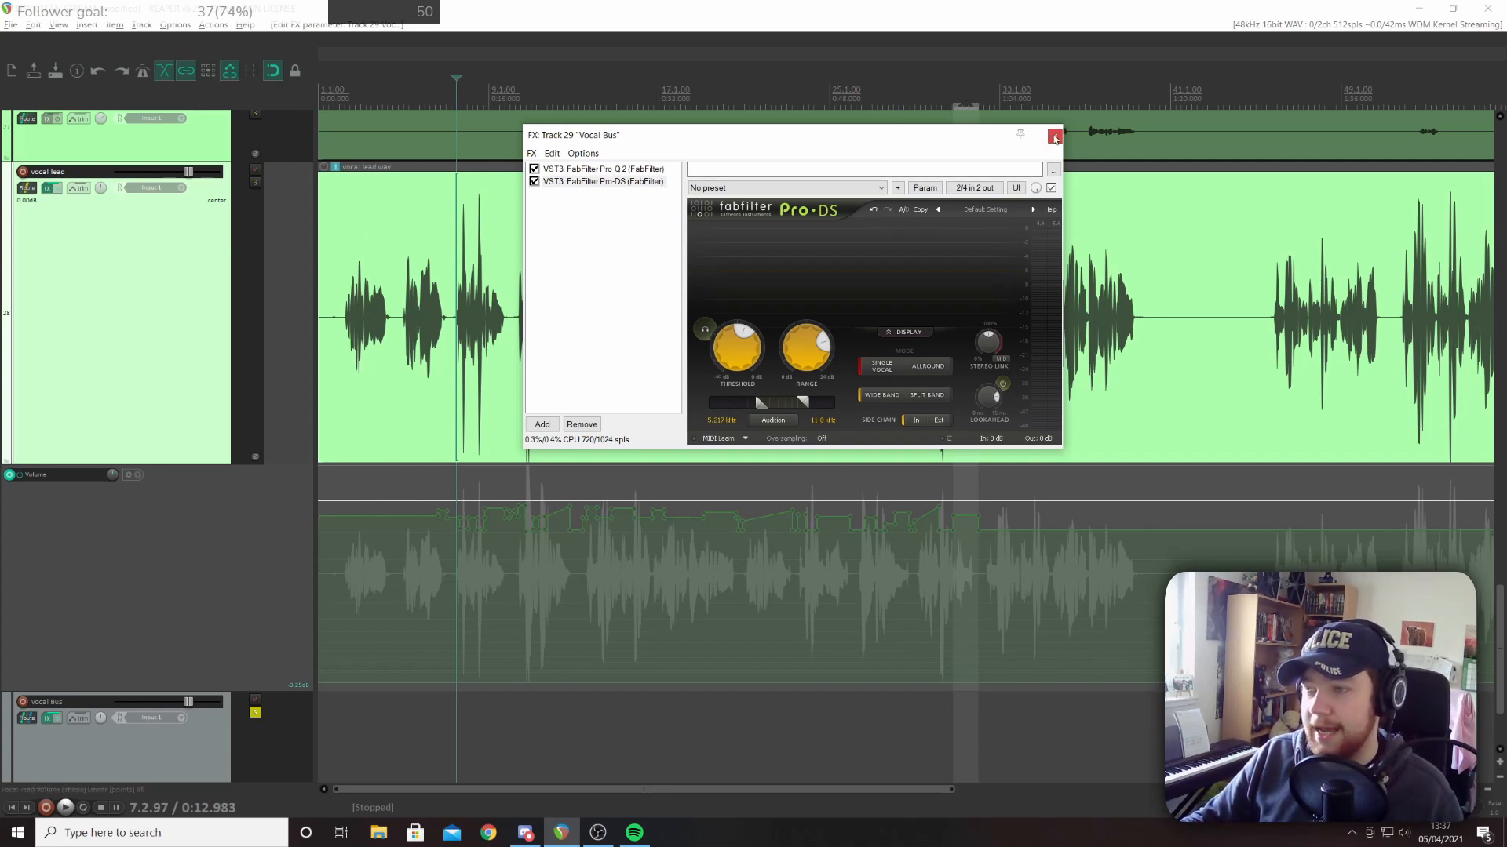
pyautogui.click(571, 217)
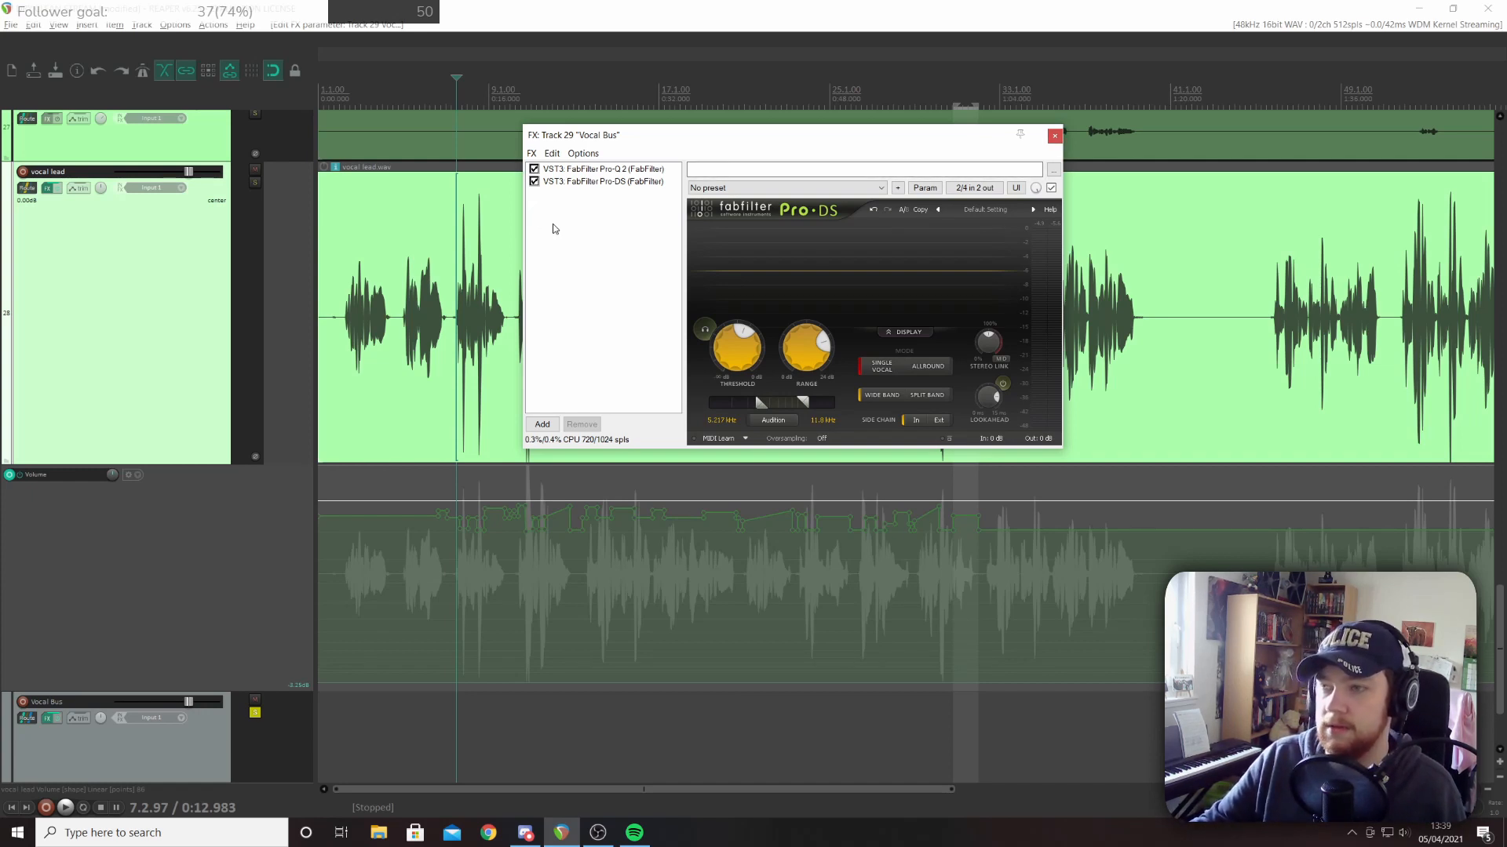
# Add the Klanghelm MJUCjr compressor after Pro-DS on the Vocal Bus and set its time constants to Fast
pyautogui.doubleClick(553, 229)
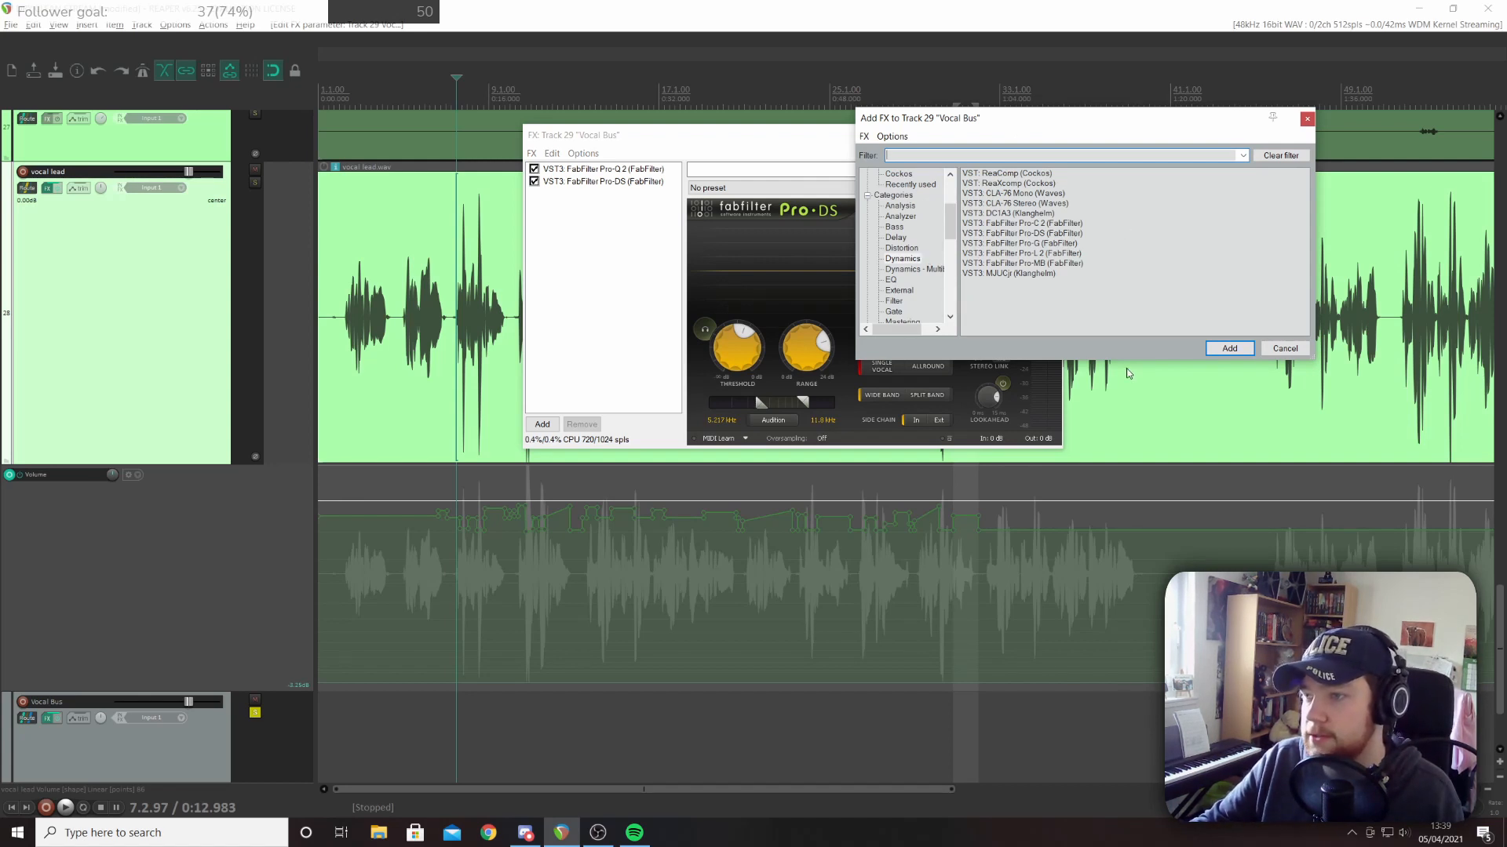
pyautogui.click(1017, 272)
pyautogui.click(1229, 348)
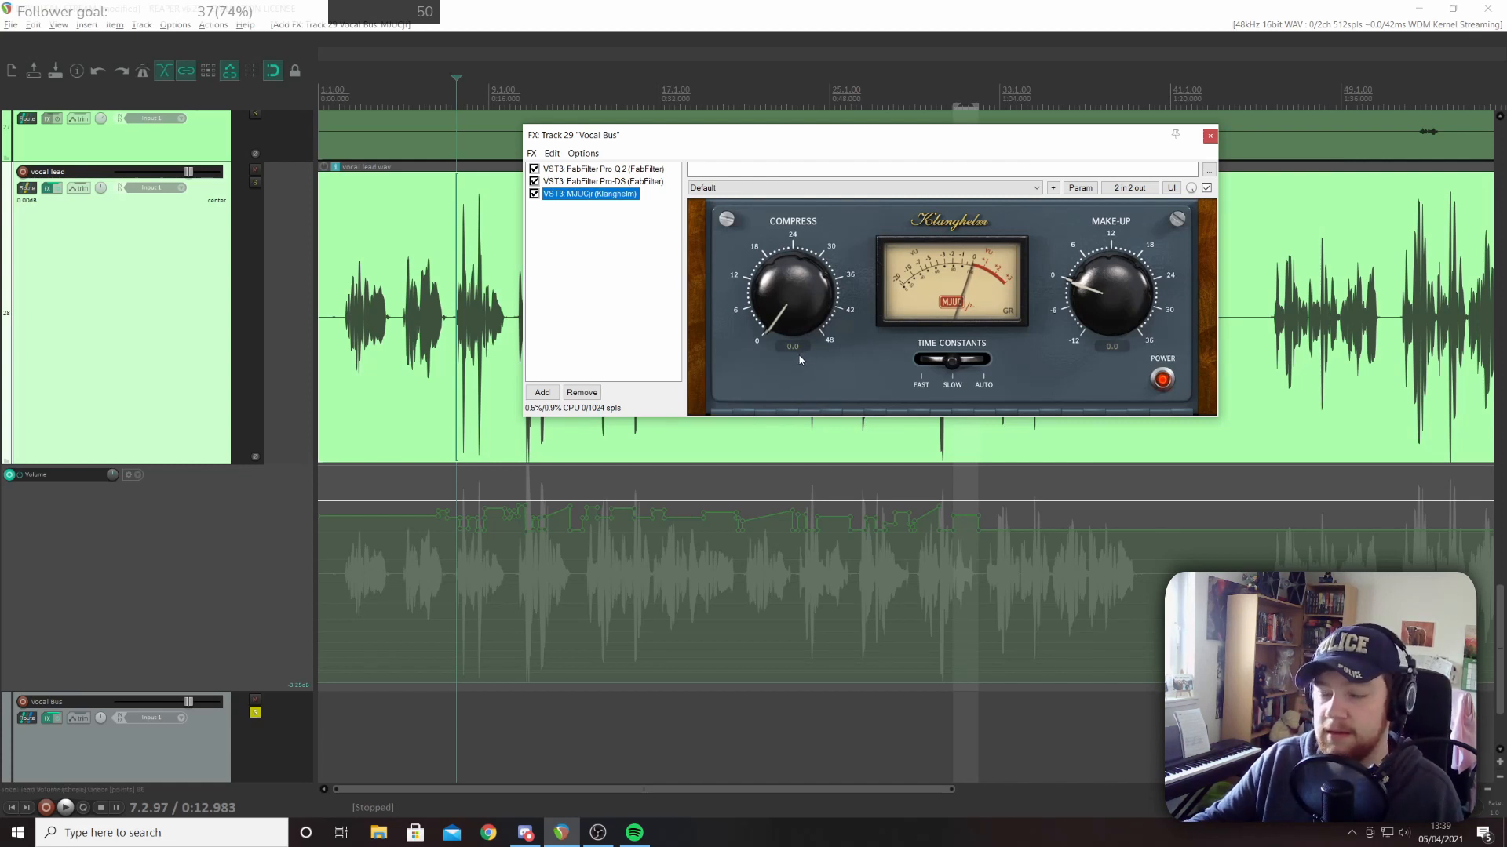
pyautogui.click(950, 364)
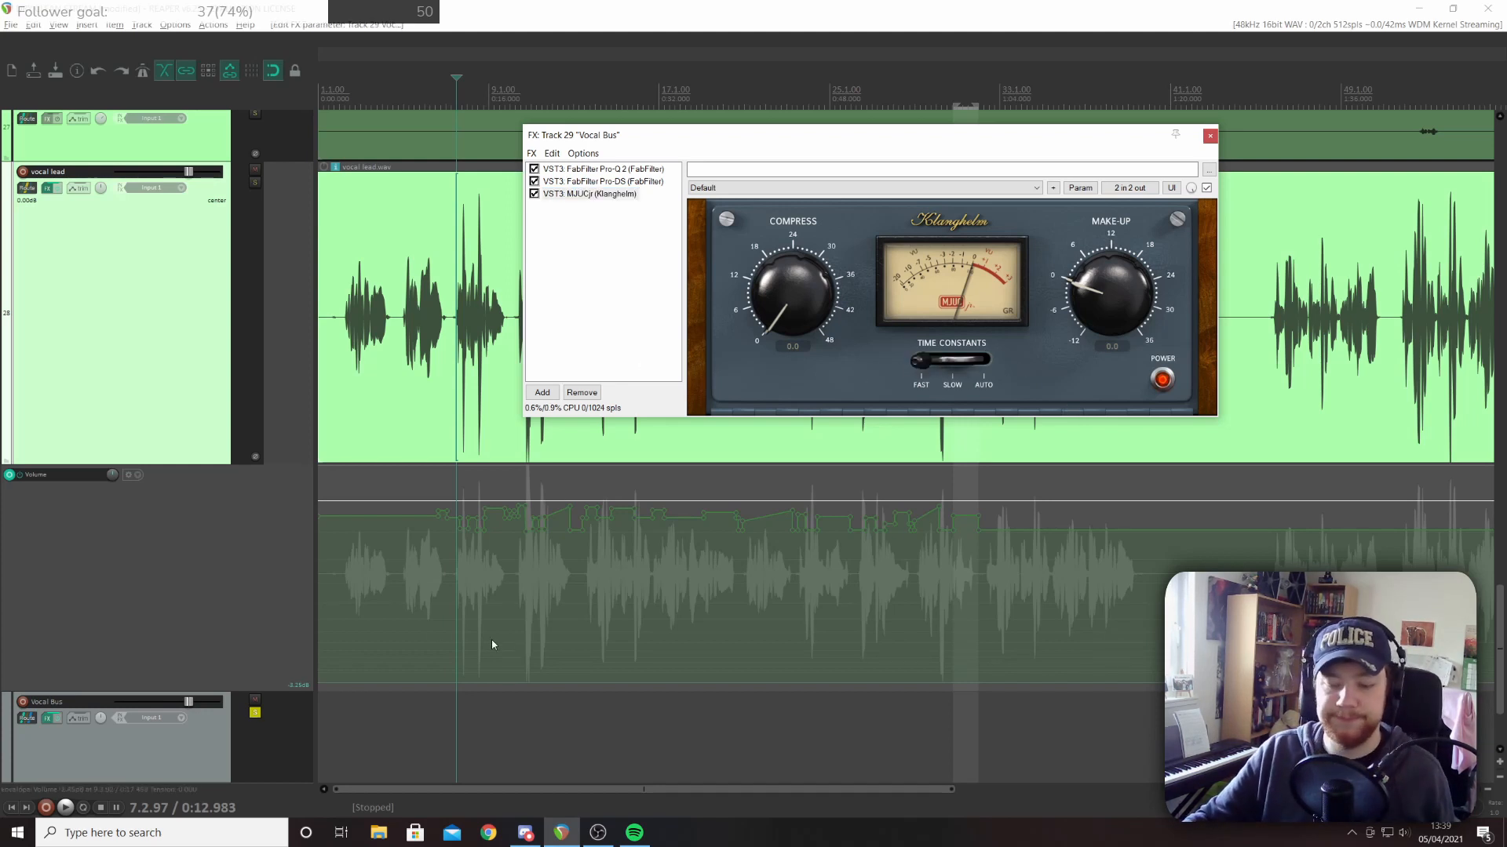
# Play the vocal from about bar 2 with the Vocal Bus unsoloed and set the MJUCjr compression to 16.5
pyautogui.click(347, 563)
pyautogui.press('space')
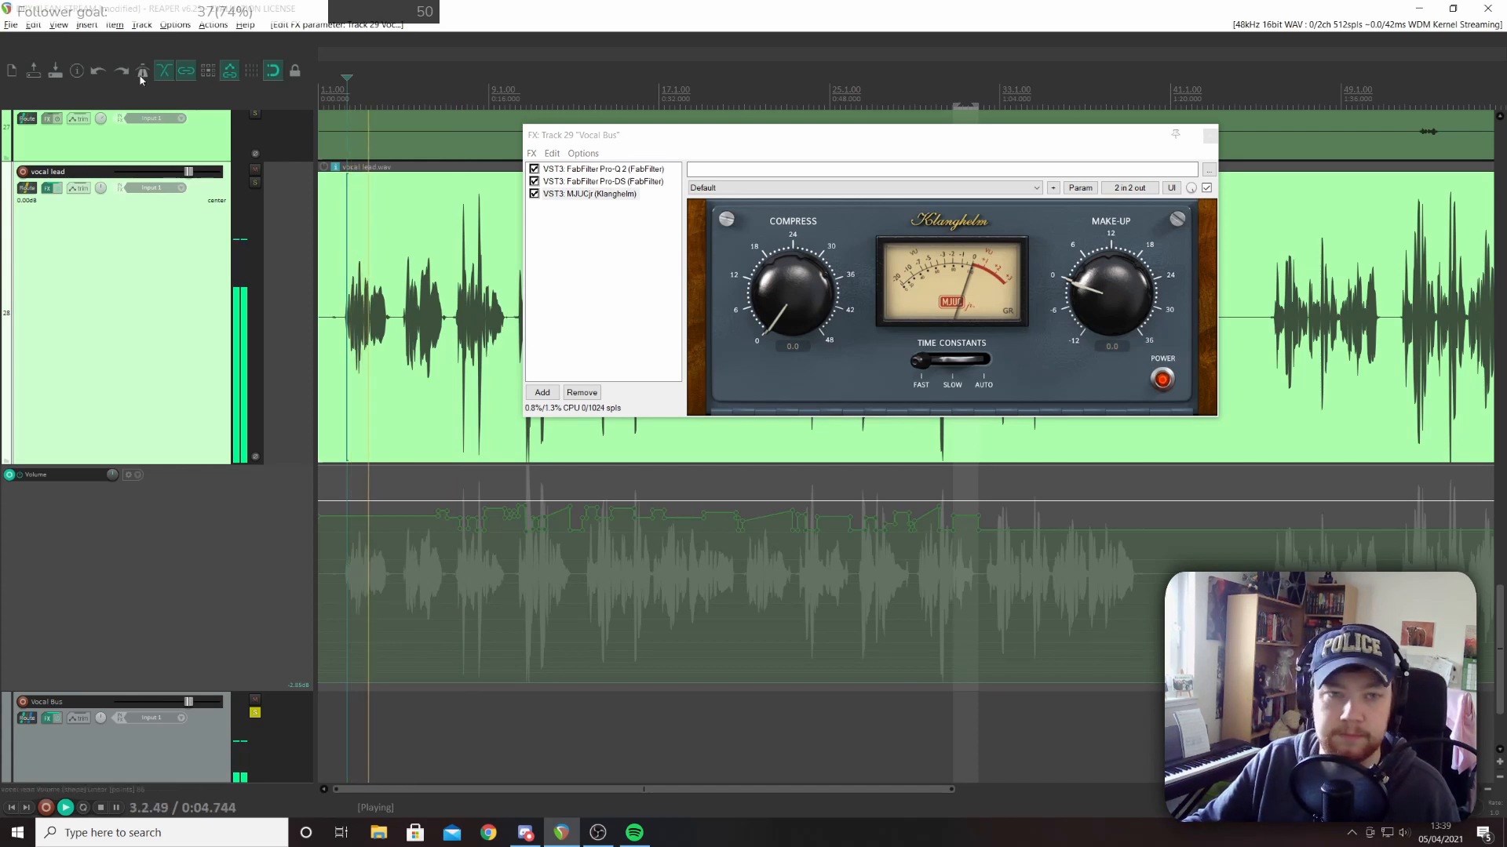
pyautogui.click(254, 713)
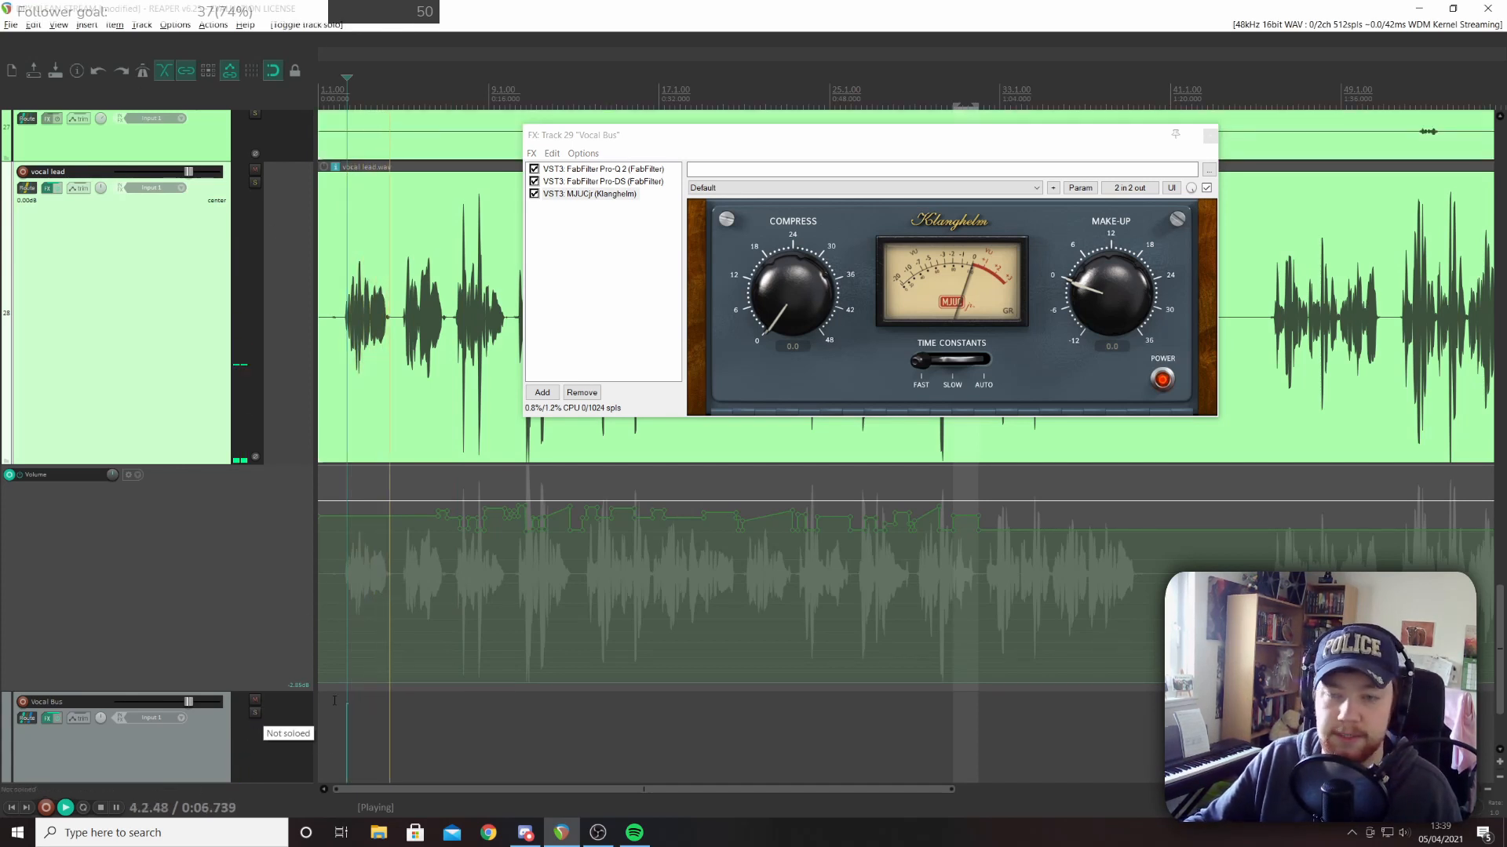
pyautogui.moveTo(769, 350); pyautogui.dragTo(770, 189)
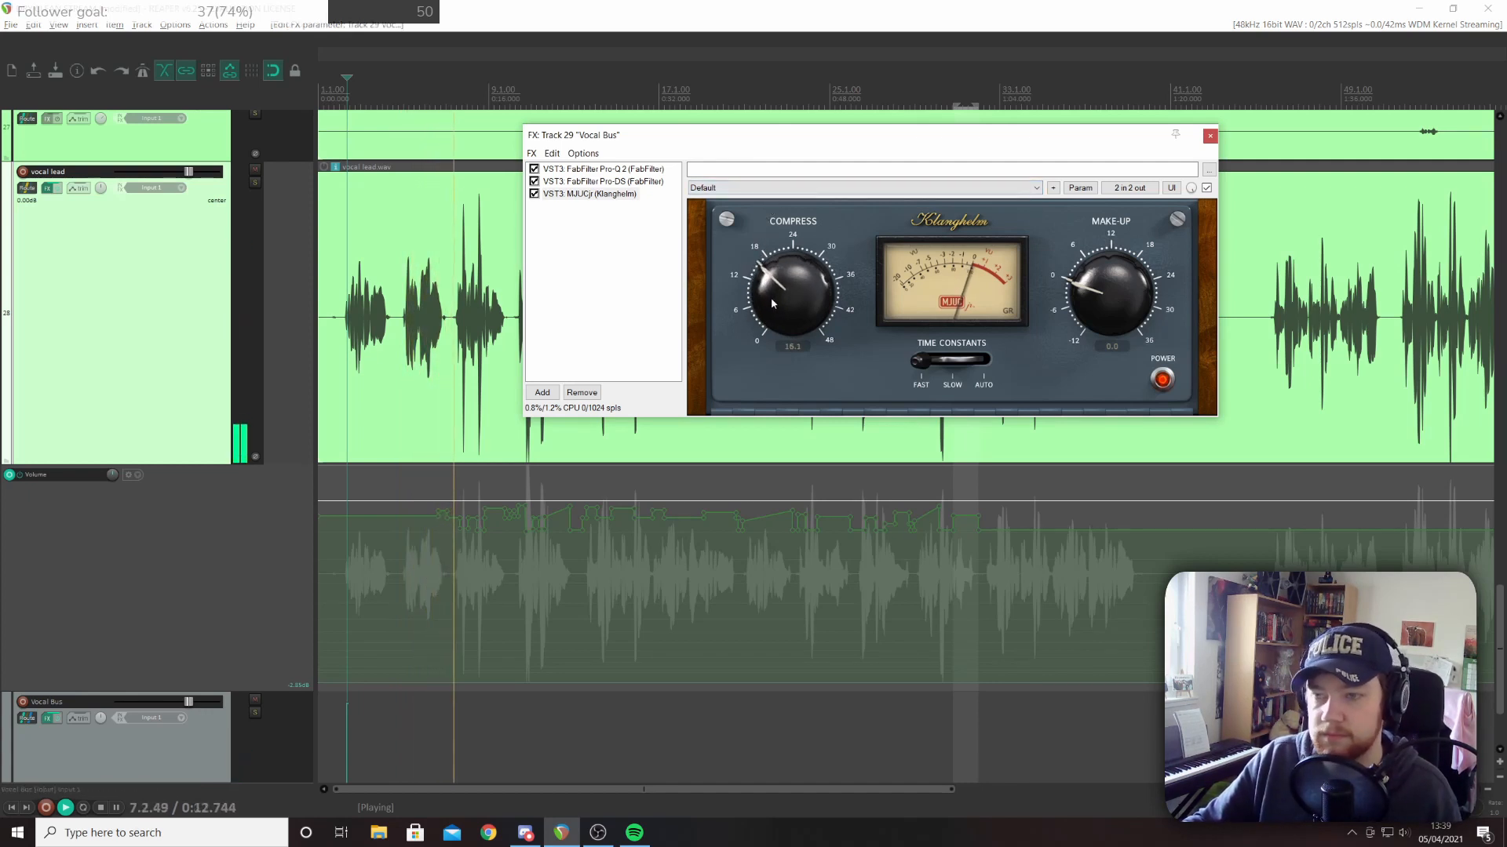
pyautogui.moveTo(773, 303)
pyautogui.mouseDown()
pyautogui.moveTo(776, 276)
pyautogui.moveTo(772, 299)
pyautogui.mouseUp()
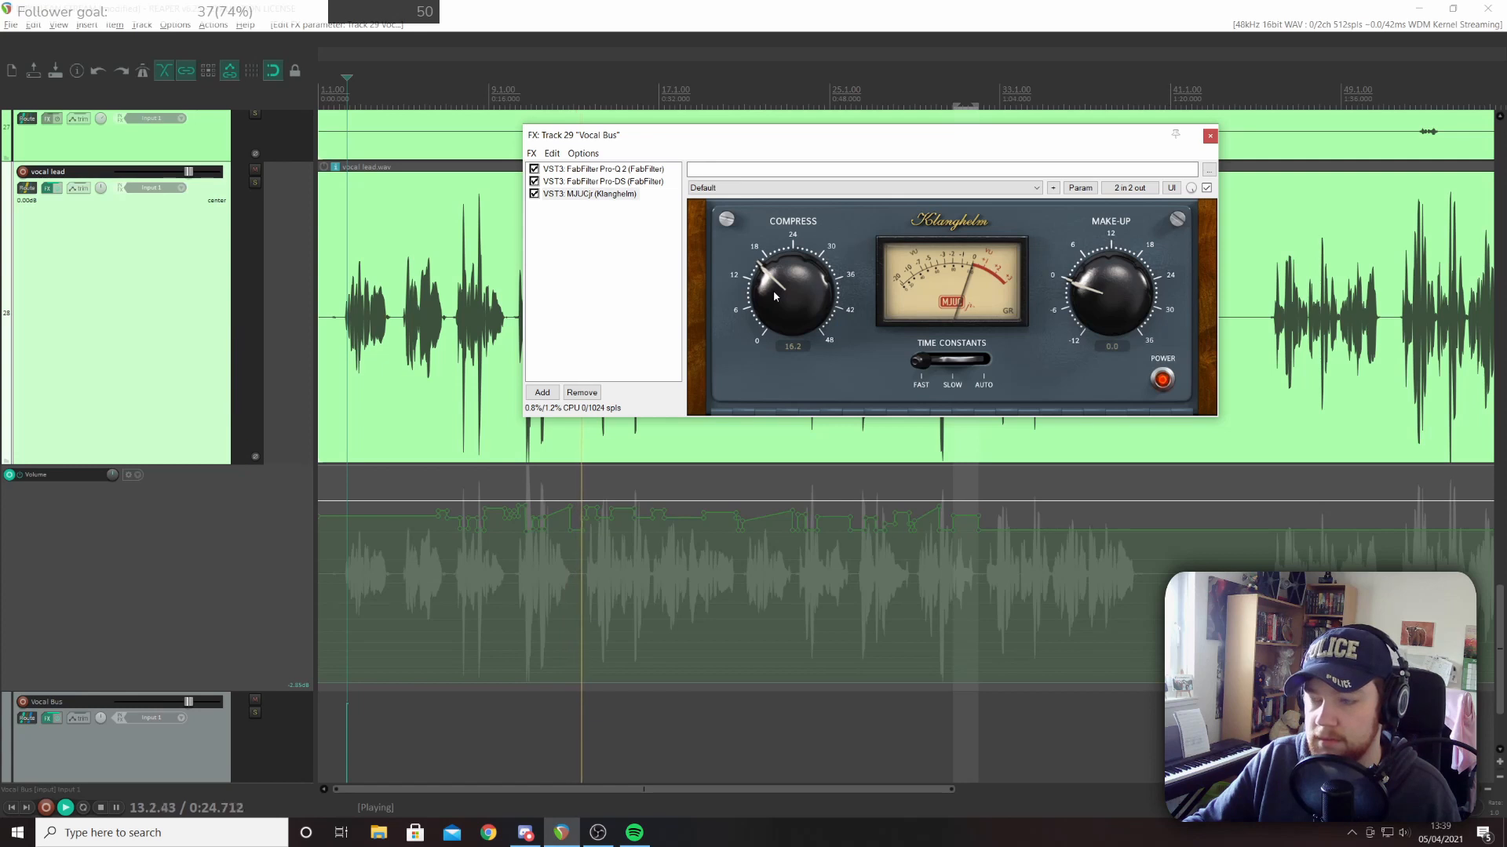
pyautogui.moveTo(774, 292); pyautogui.dragTo(774, 290)
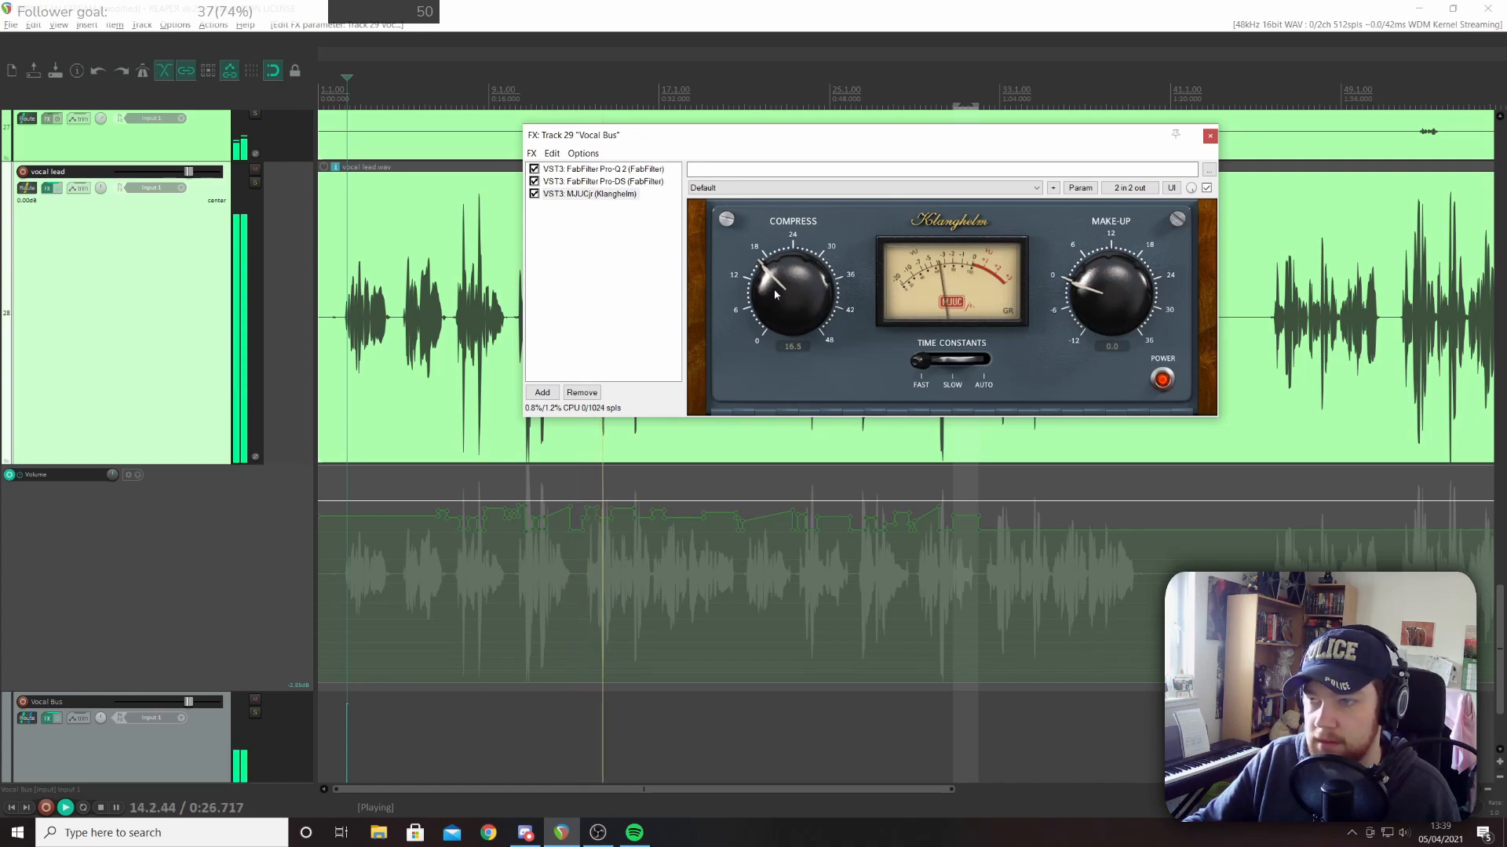
# Set the MJUCjr make-up gain to 5.5 and its time constants to Auto, and compare the compressor bypassed and active
pyautogui.moveTo(1137, 287); pyautogui.dragTo(1105, 260)
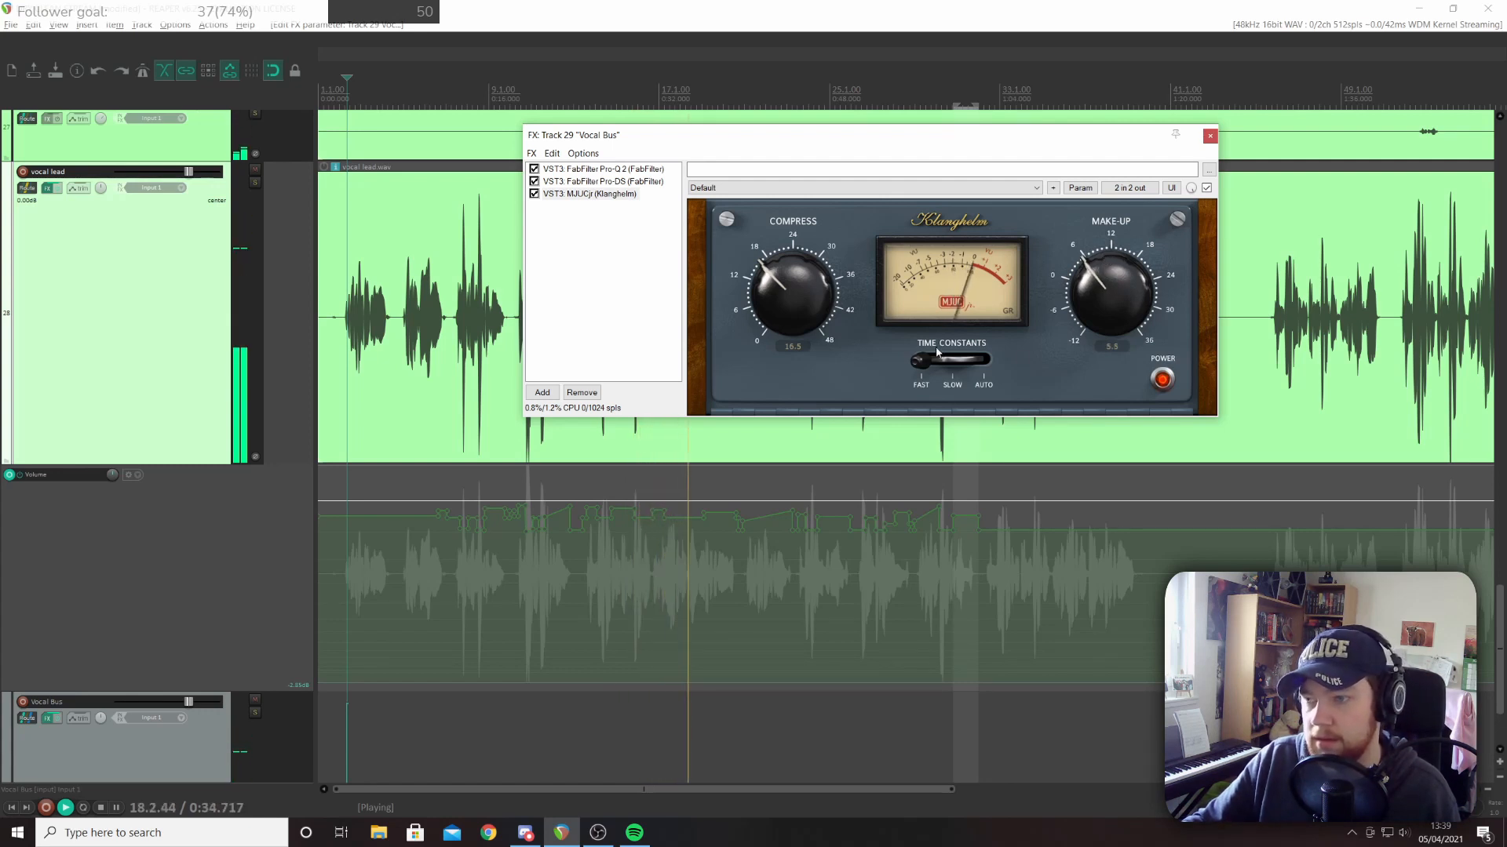
pyautogui.moveTo(924, 361); pyautogui.dragTo(1055, 361)
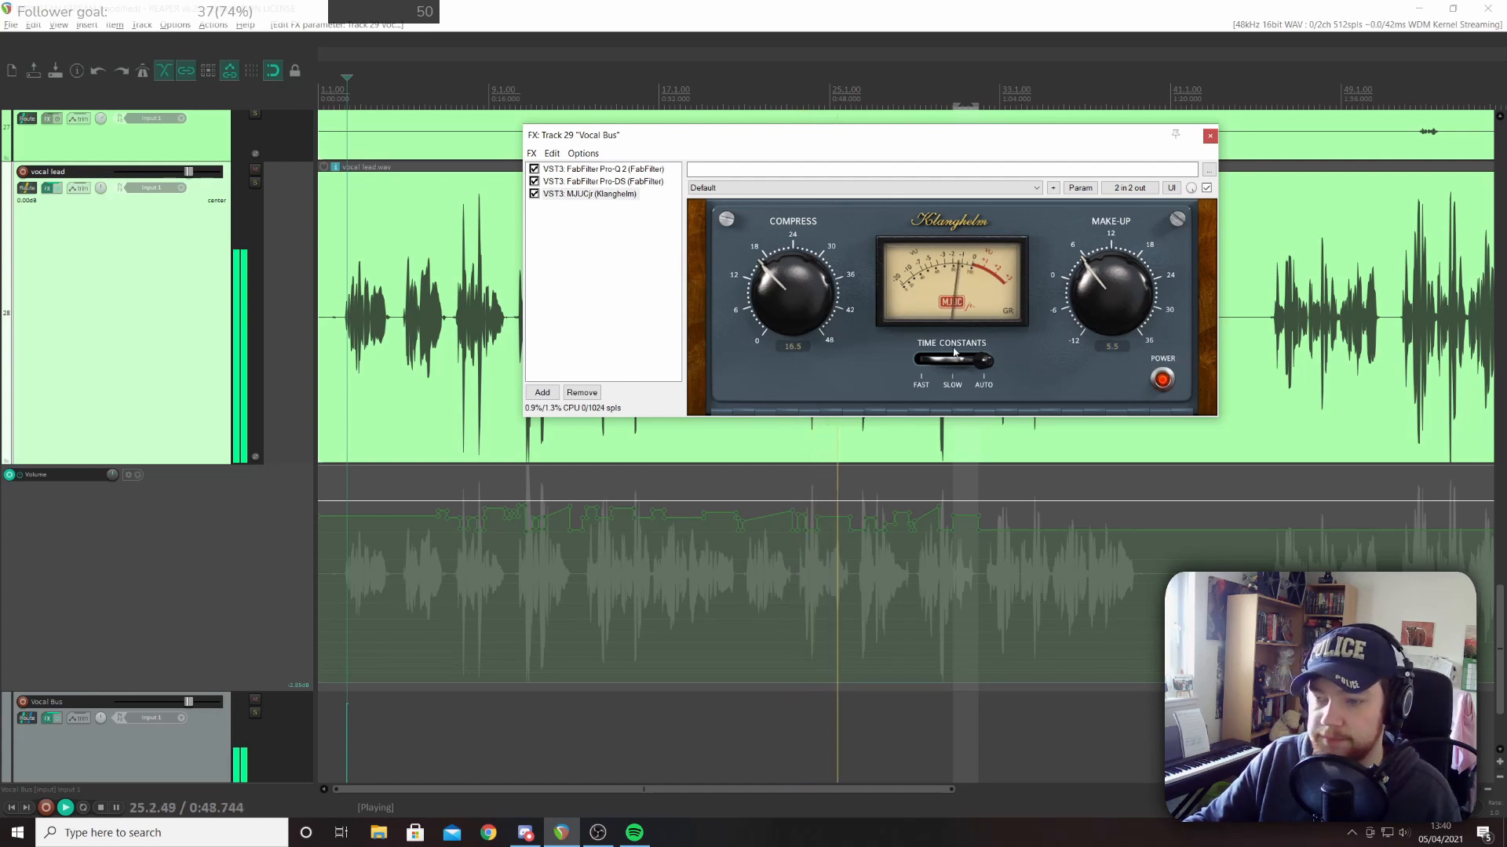
pyautogui.click(1206, 188)
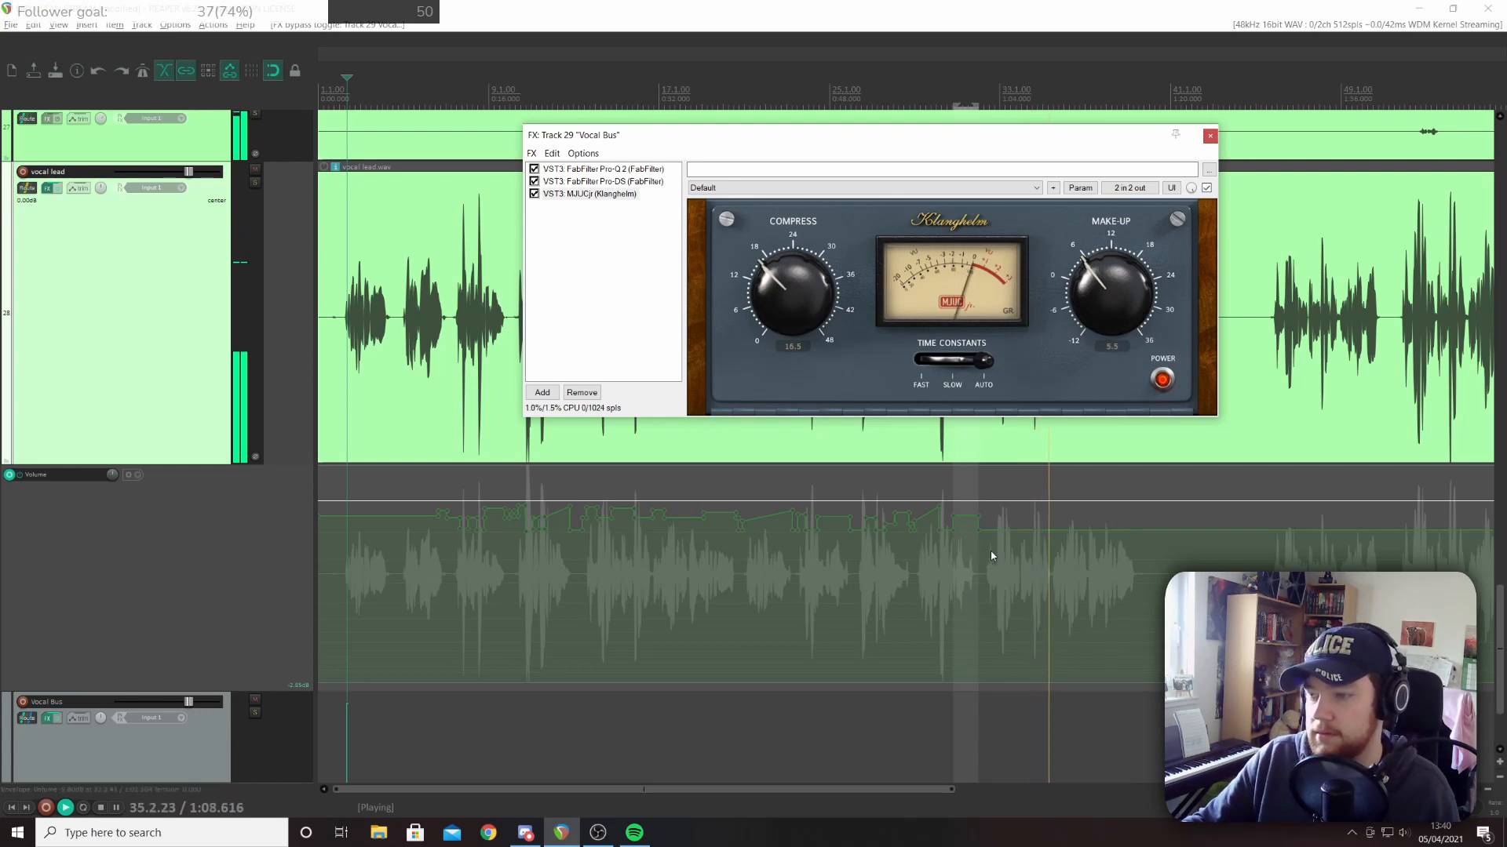
# Select the vocal phrase from about bar 32 to 39 and raise its volume envelope slightly
pyautogui.click(990, 575)
pyautogui.moveTo(990, 575); pyautogui.dragTo(1142, 576)
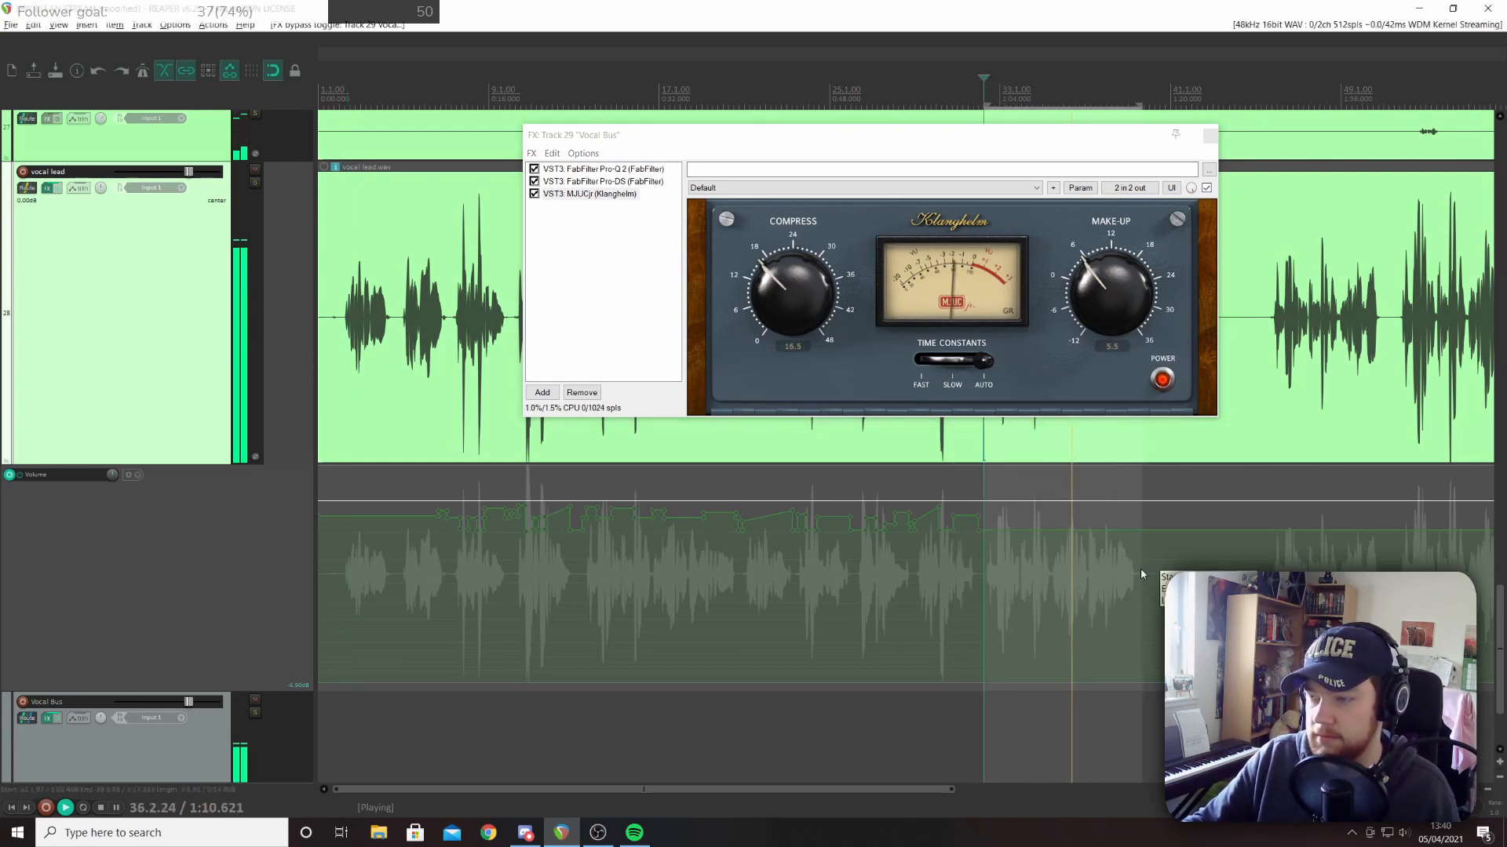
pyautogui.moveTo(112, 475); pyautogui.dragTo(113, 463)
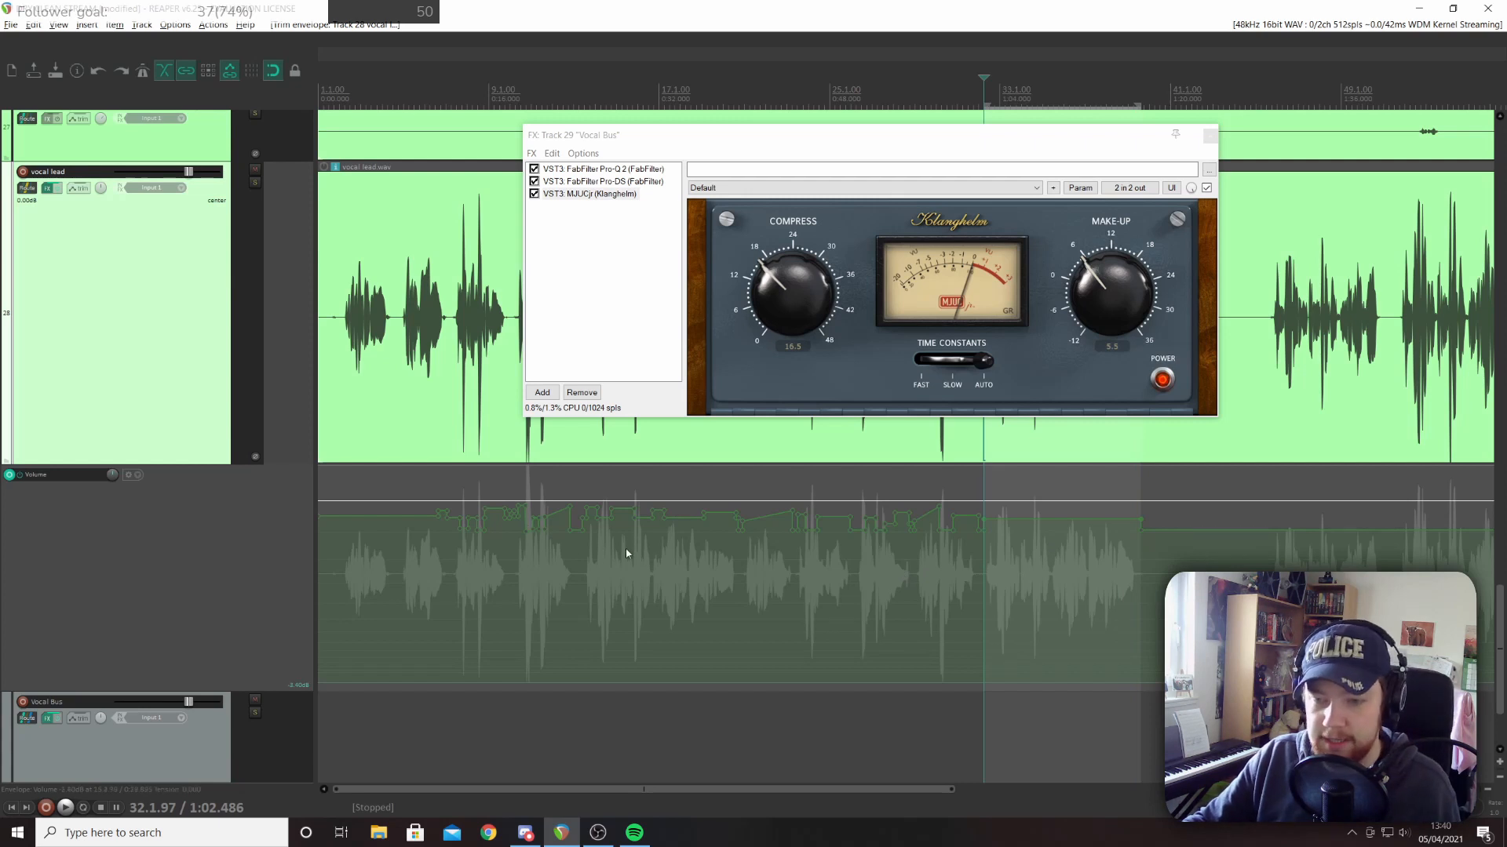
# Play the vocal from about bar 13, add the Waves CLA-76 Mono compressor after MJUCjr on the Vocal Bus, and stop playback
pyautogui.click(580, 554)
pyautogui.press('space')
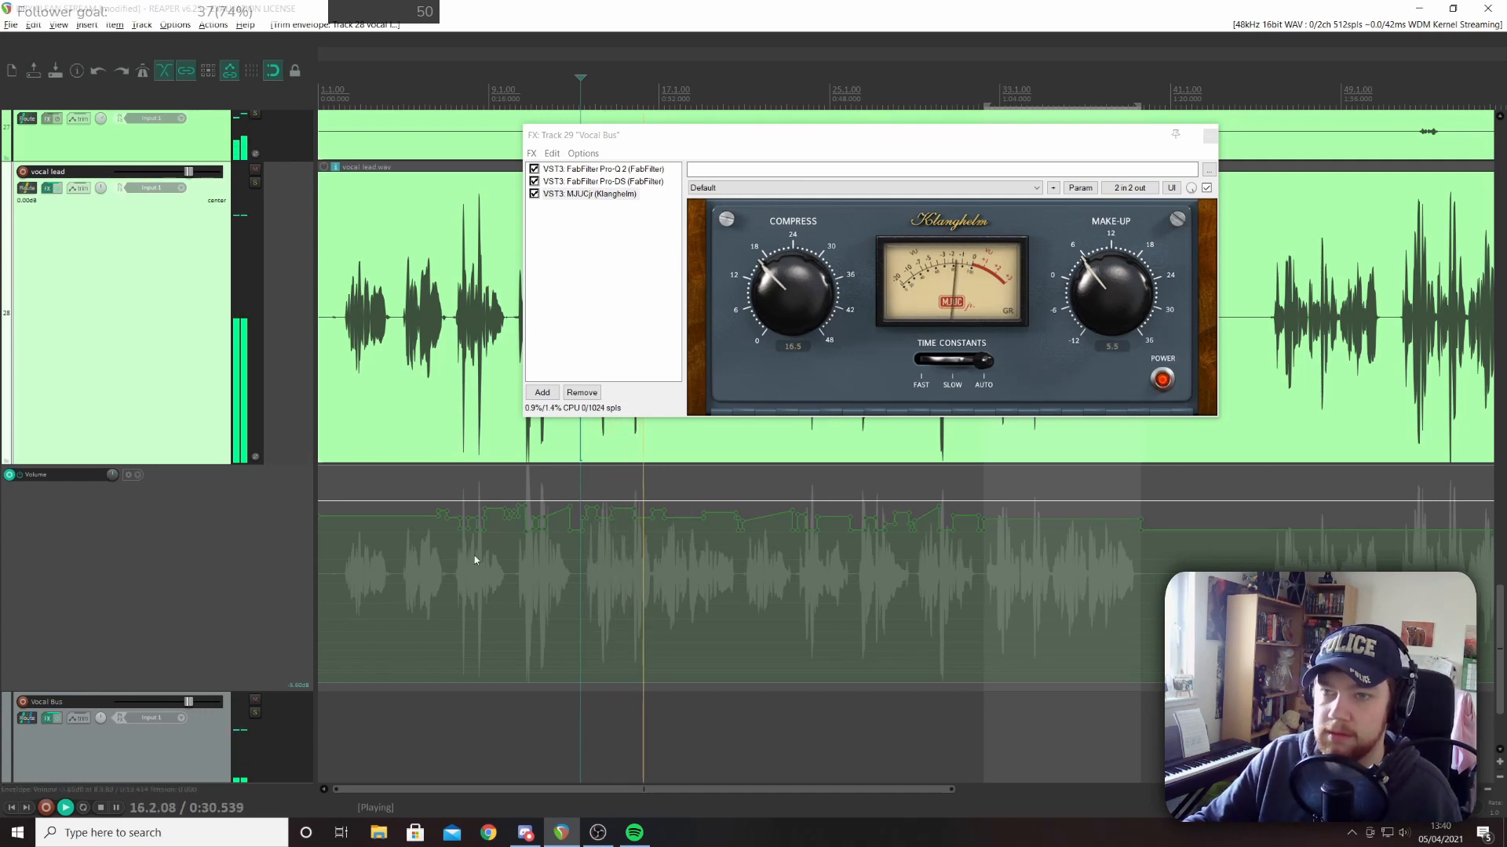
pyautogui.doubleClick(629, 265)
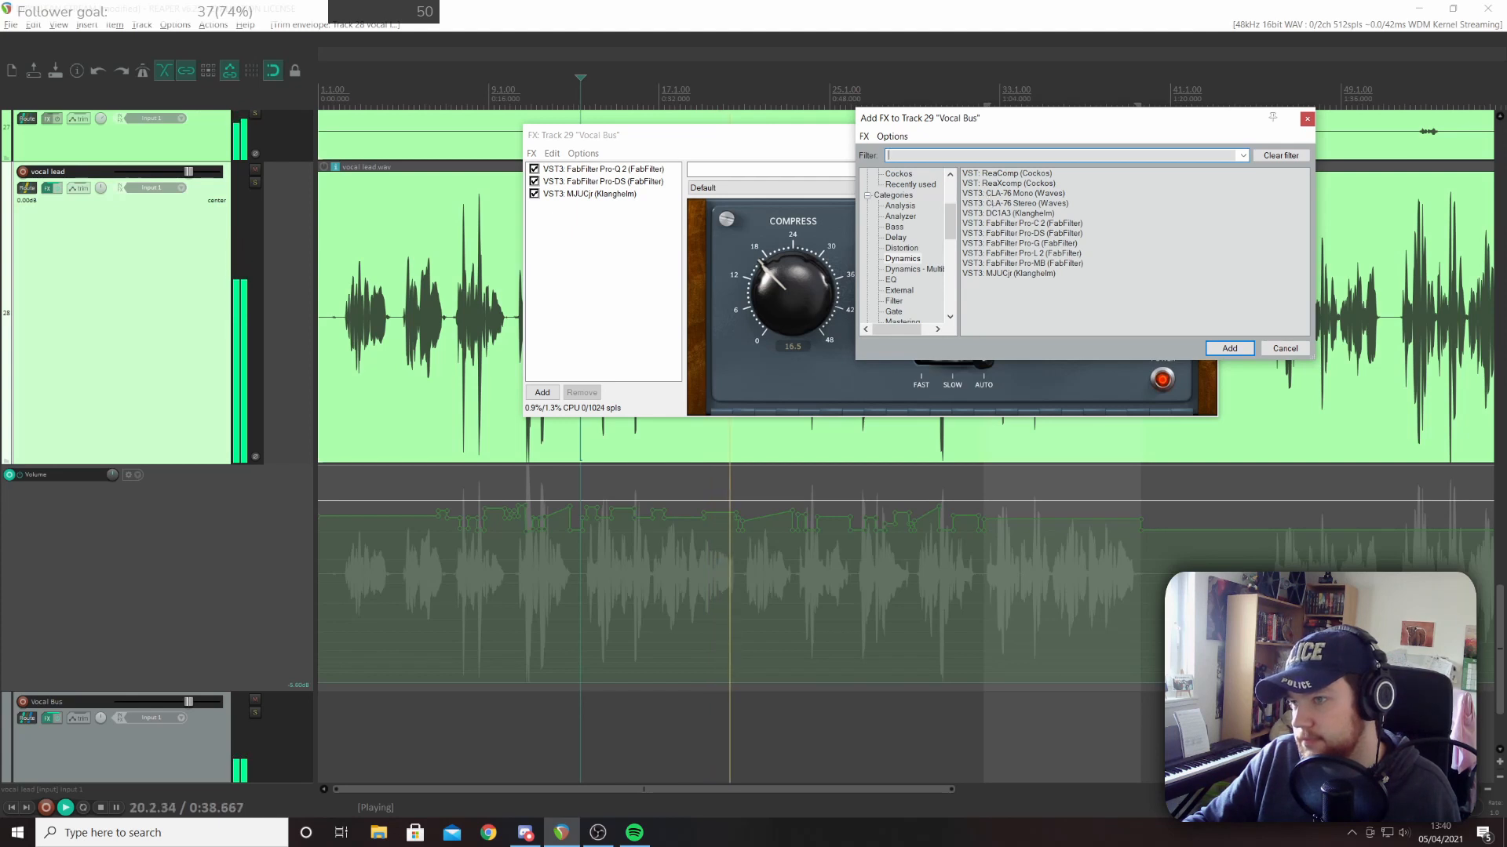
pyautogui.click(991, 194)
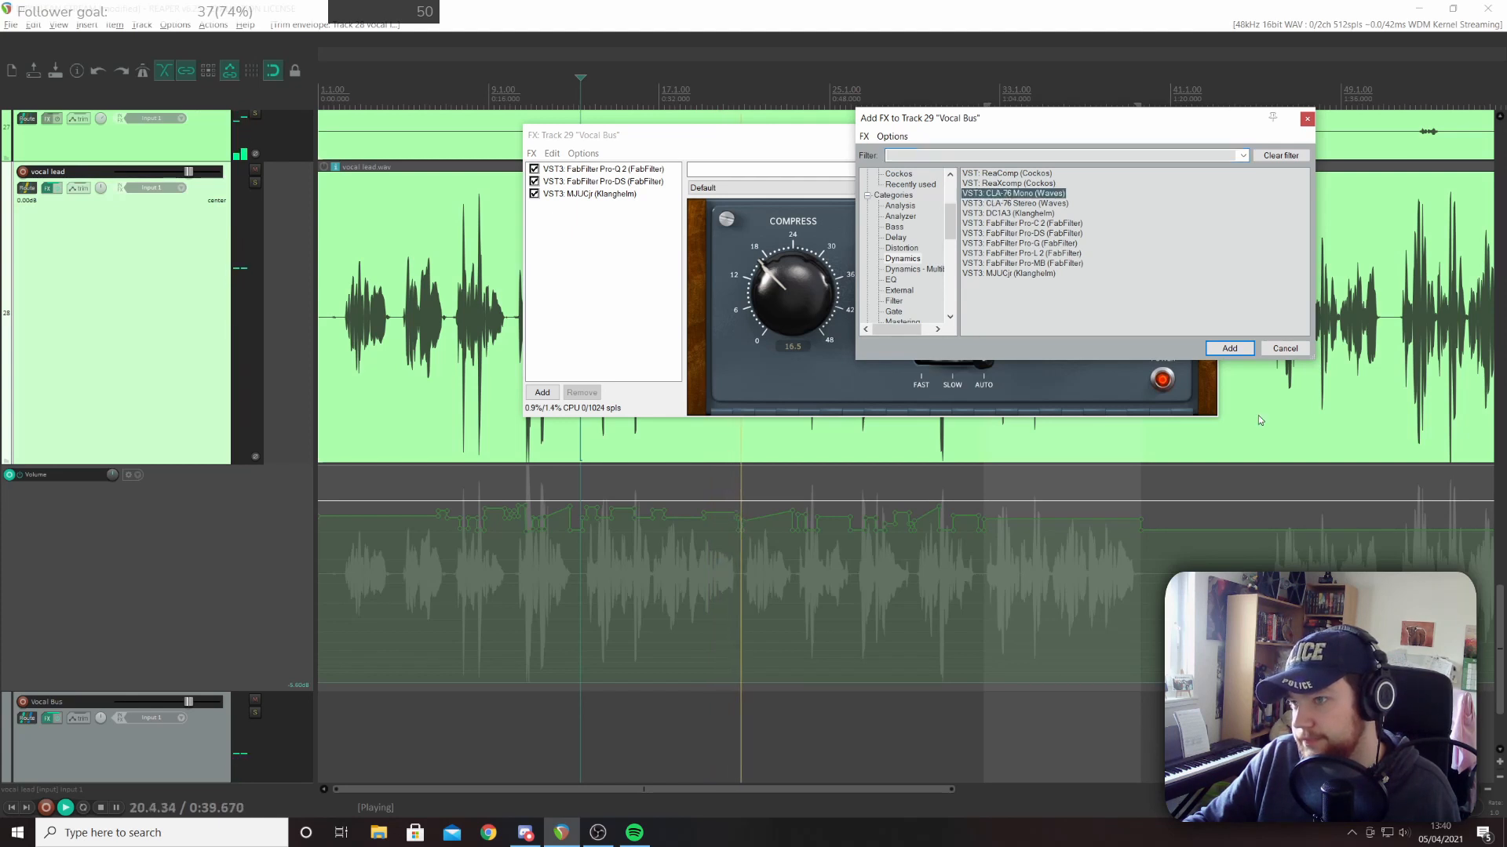
pyautogui.click(1230, 351)
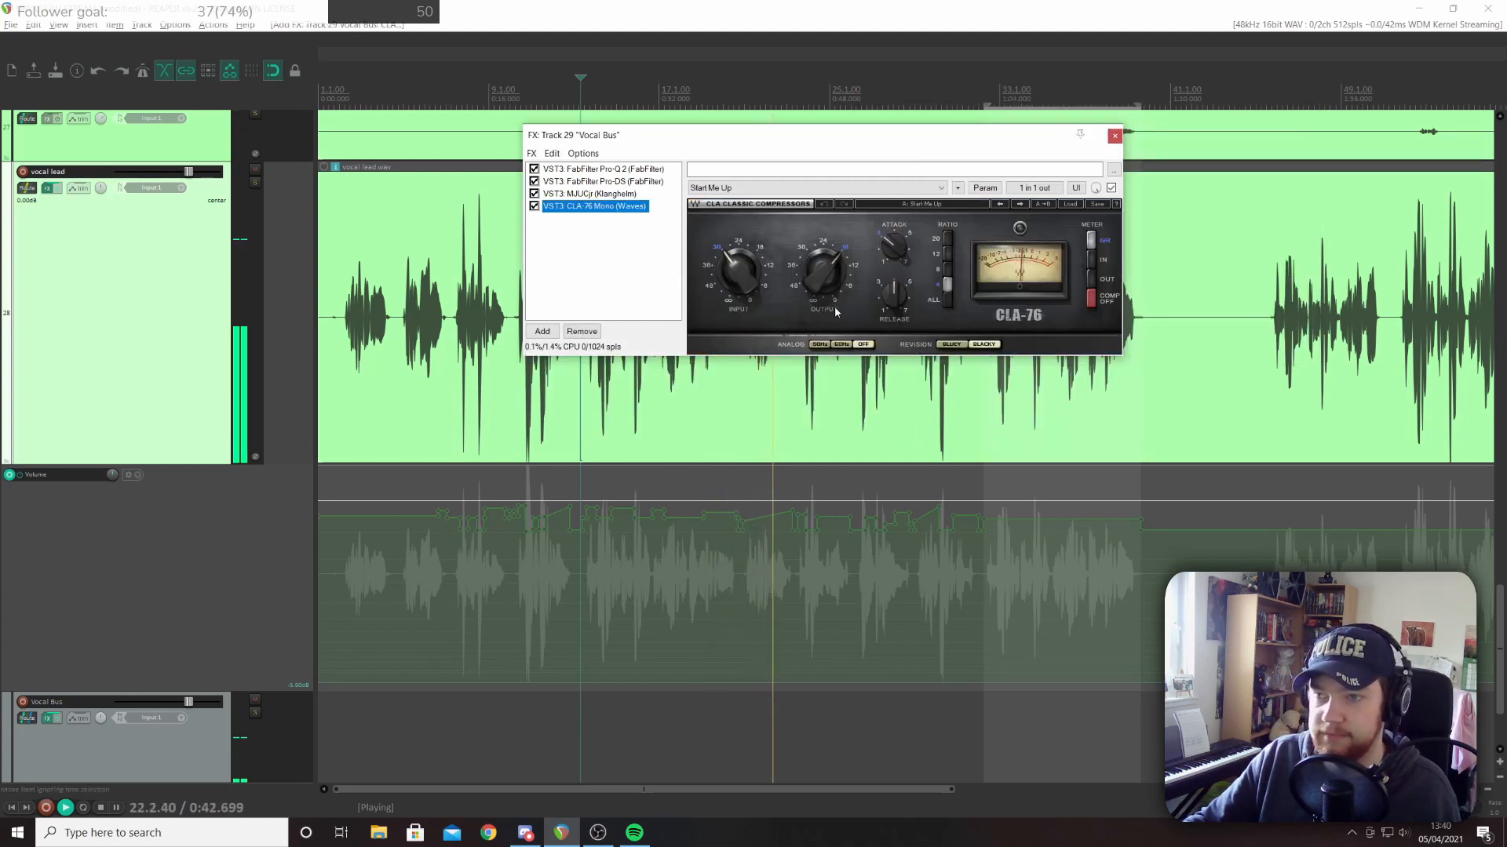
pyautogui.moveTo(734, 281)
pyautogui.press('space')
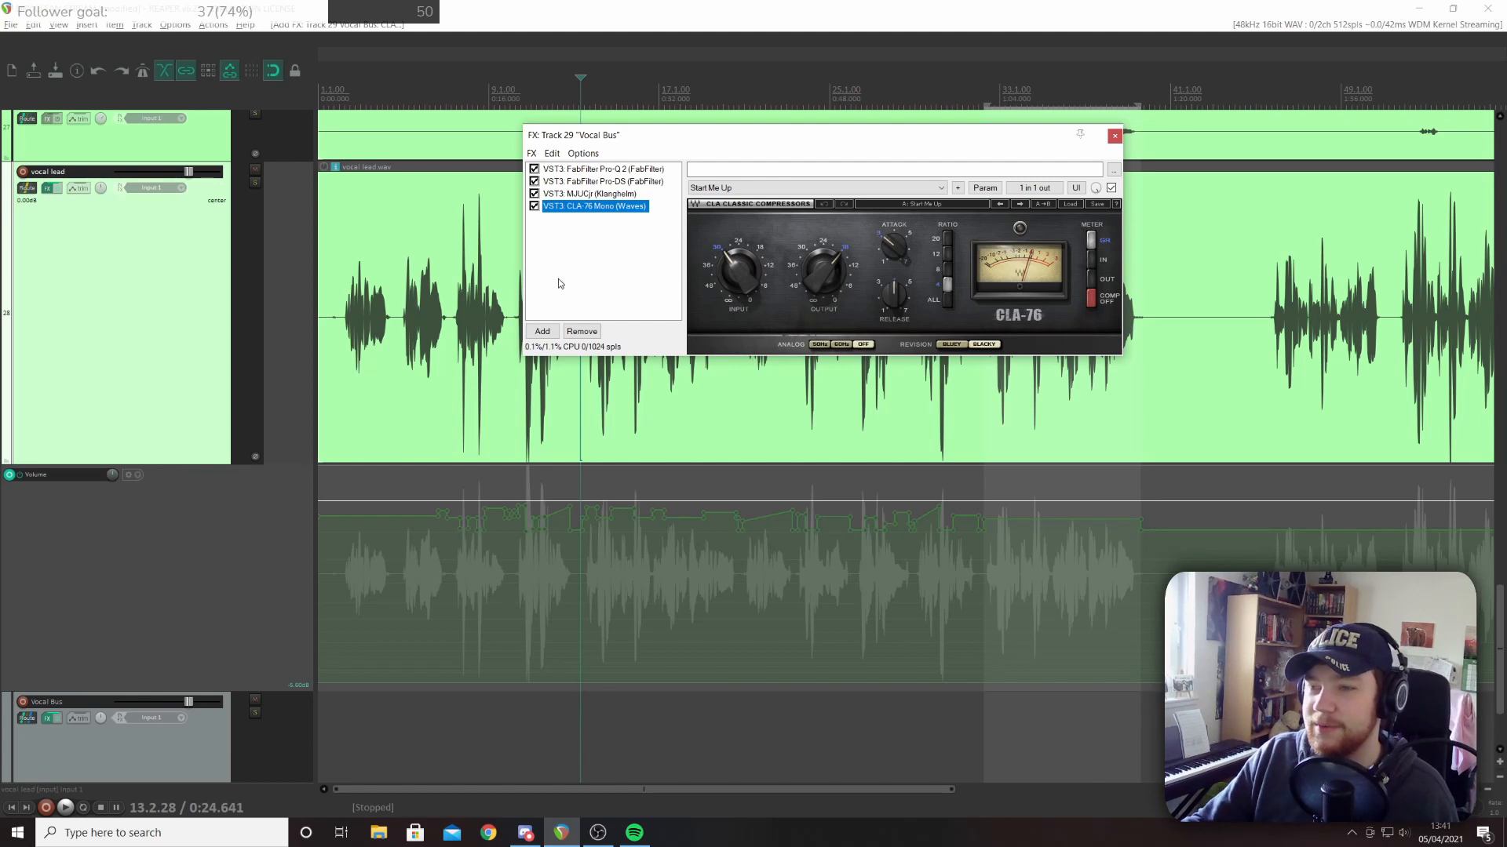
# Place the play position at about bar 7 and compare the CLA-76 Bluey and Blacky revisions, leaving Blacky selected
pyautogui.click(462, 561)
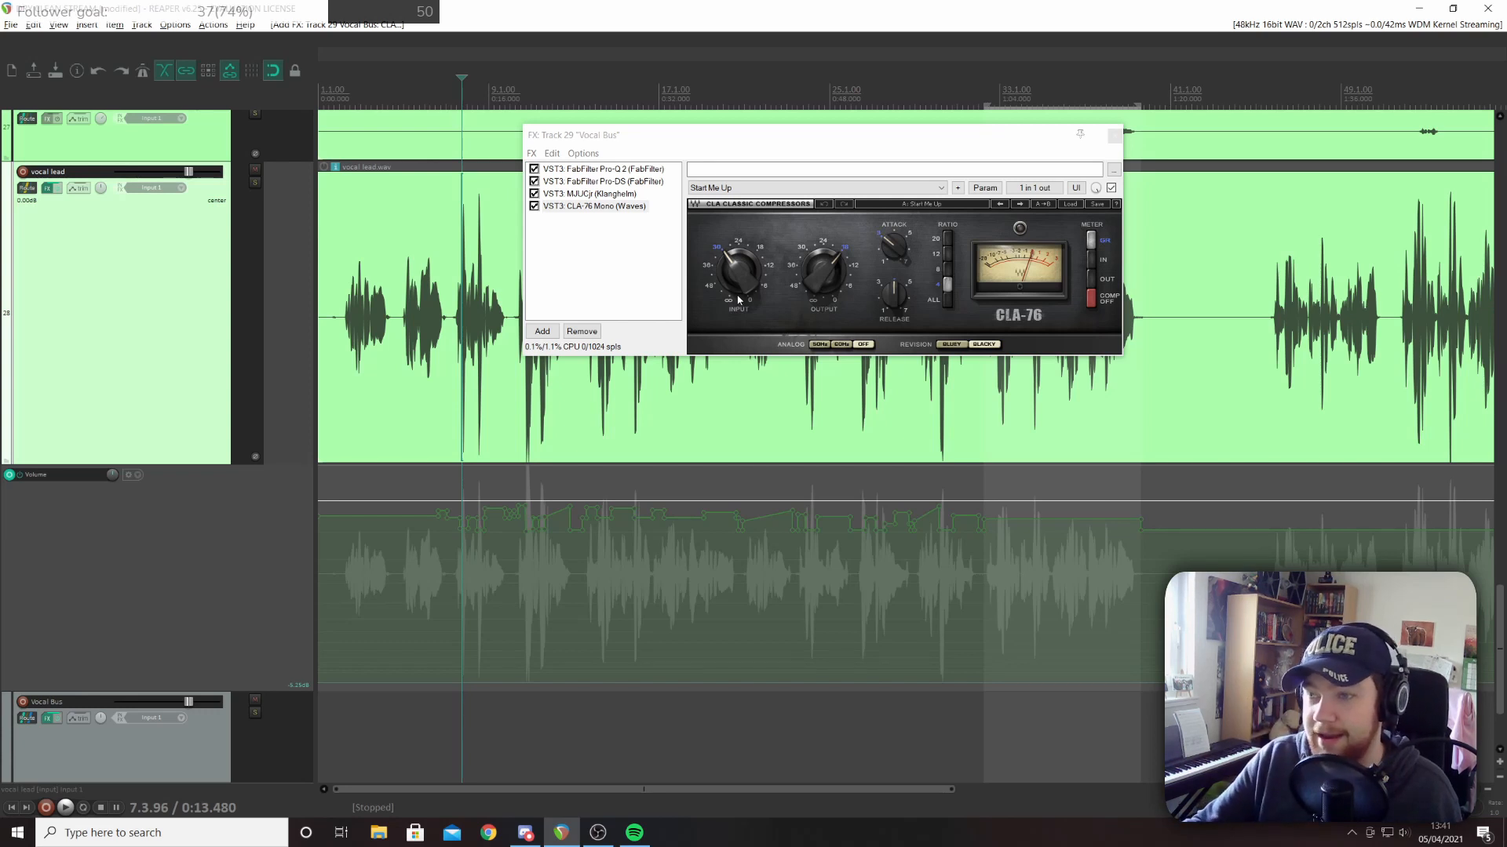
pyautogui.click(959, 342)
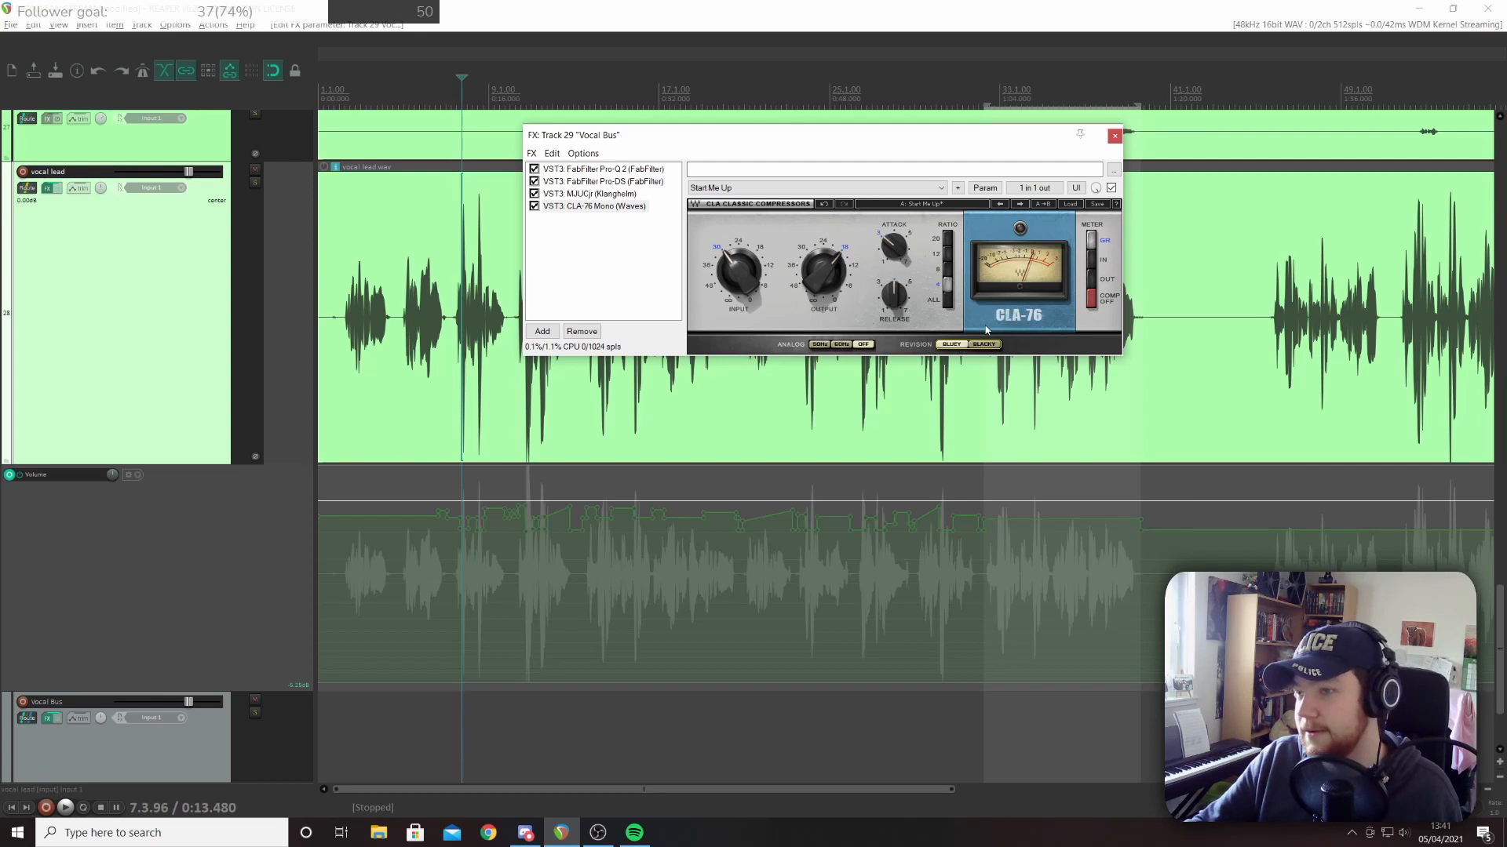
pyautogui.click(986, 344)
pyautogui.click(951, 344)
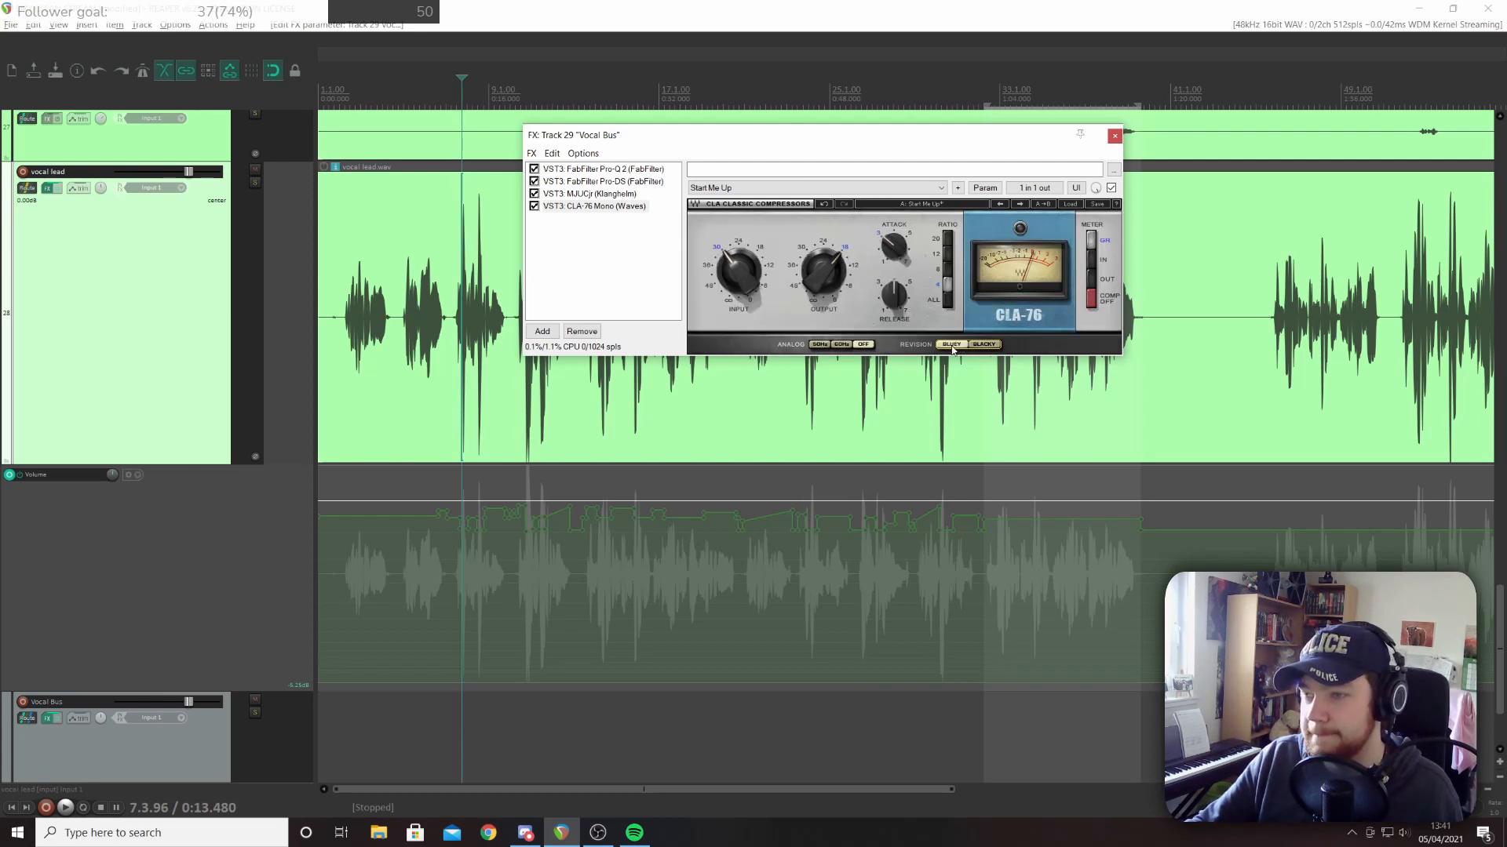
pyautogui.click(985, 345)
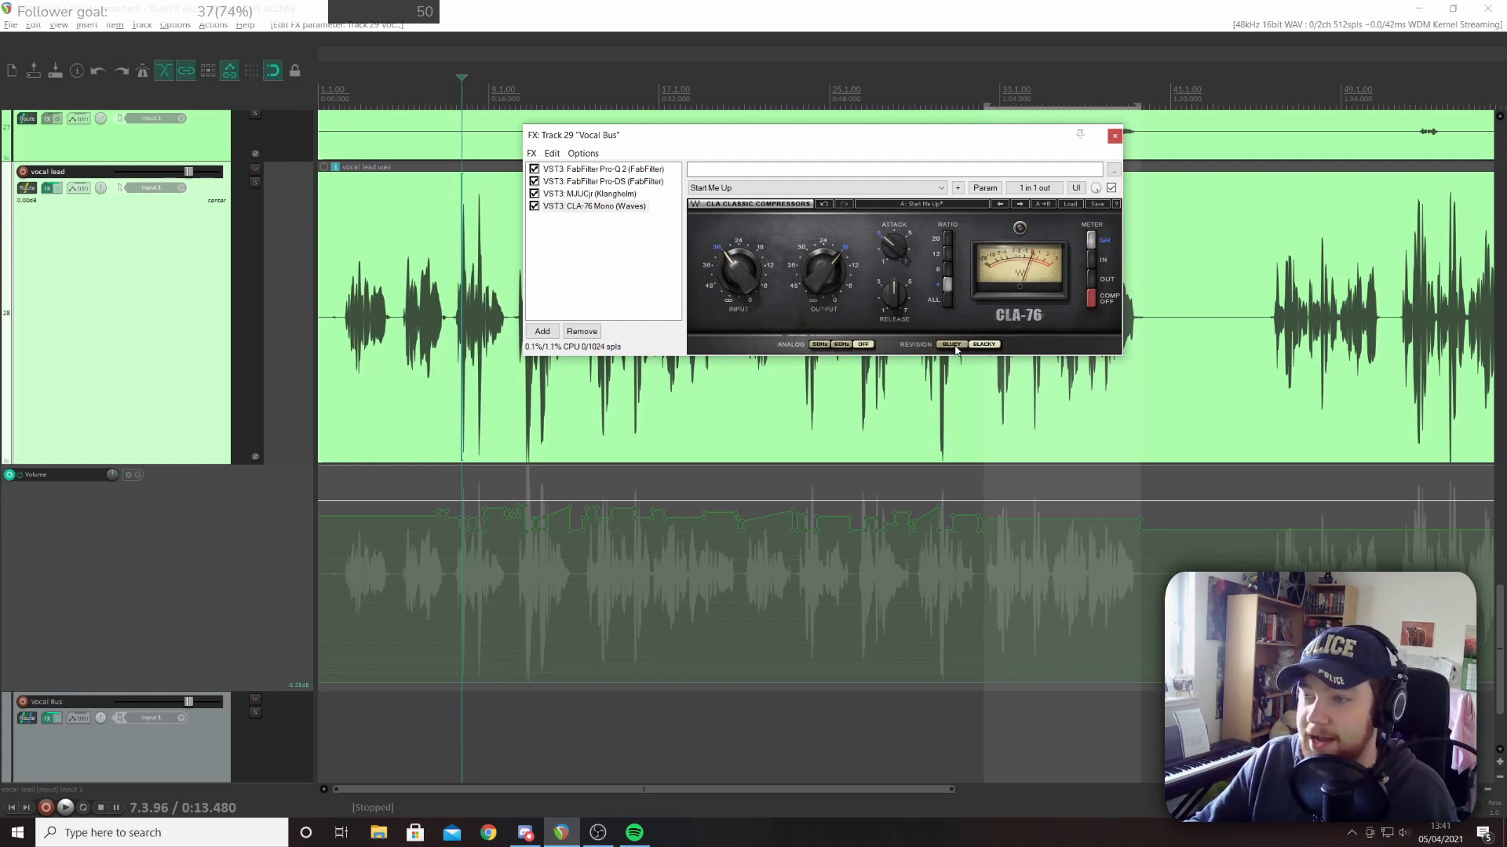
pyautogui.click(952, 345)
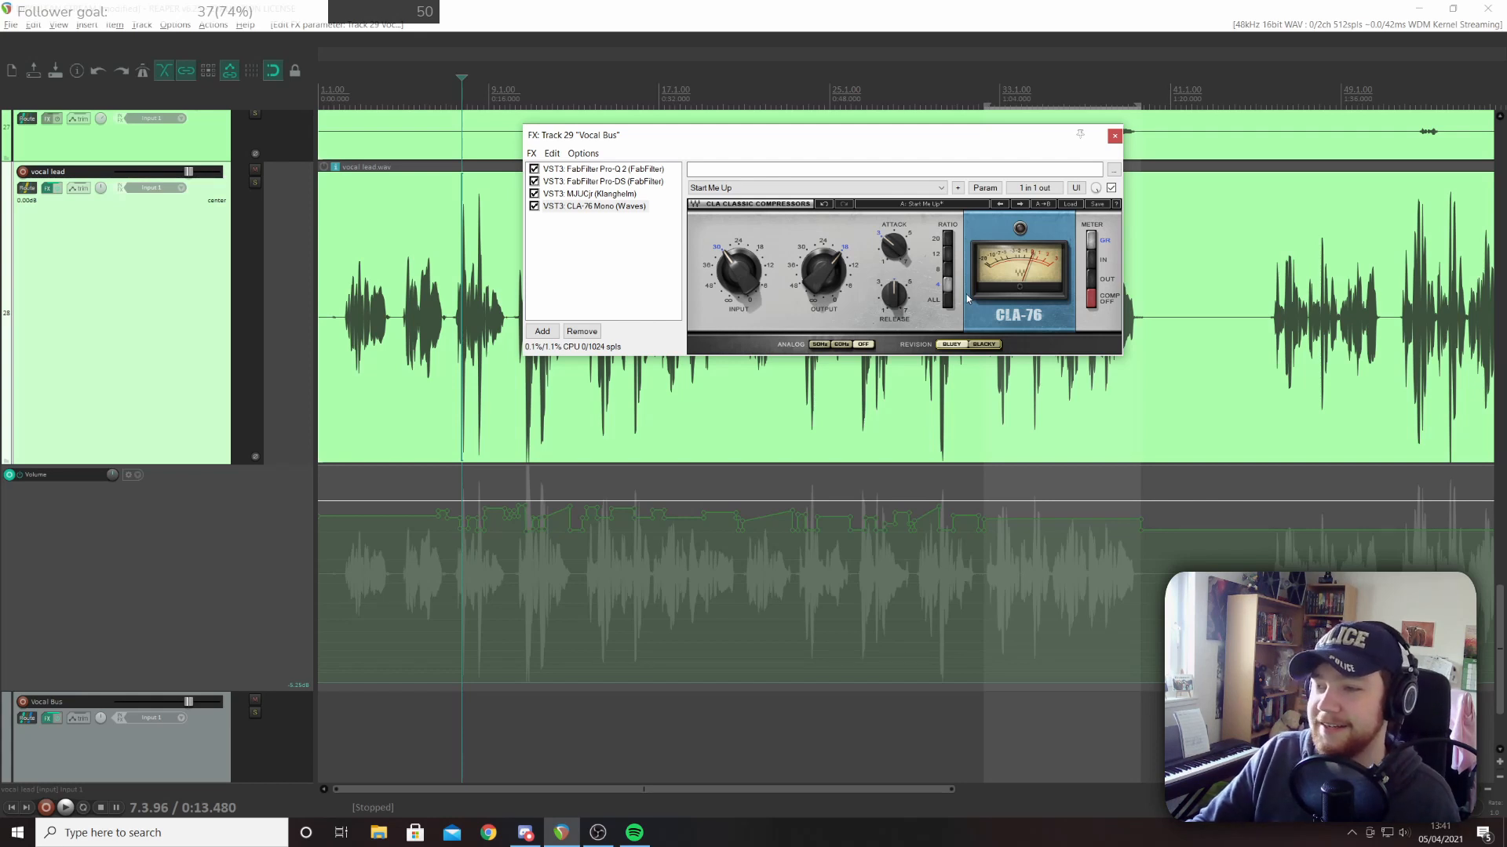
pyautogui.click(977, 346)
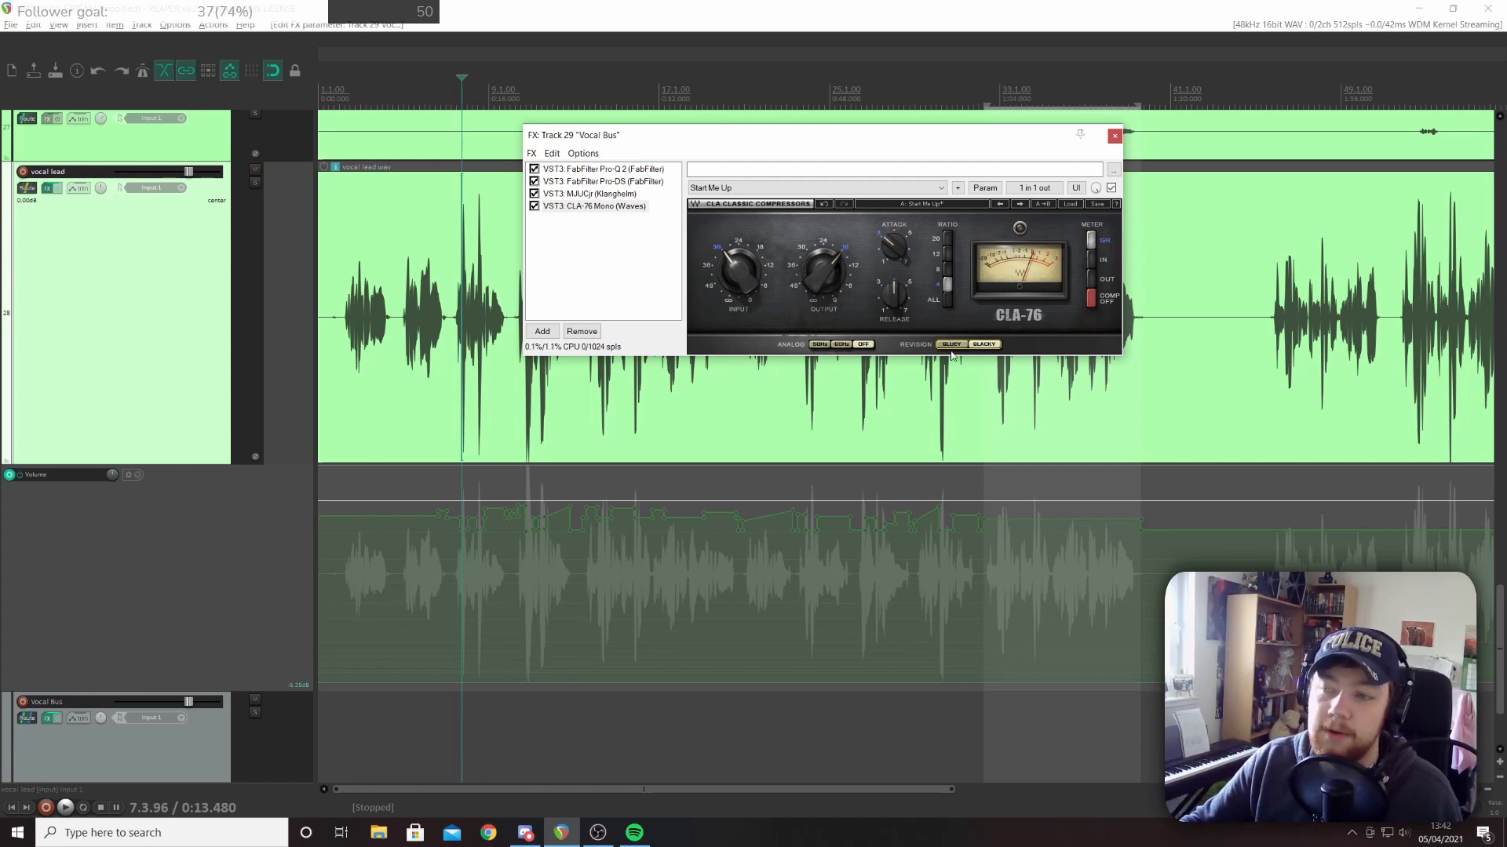
pyautogui.click(951, 345)
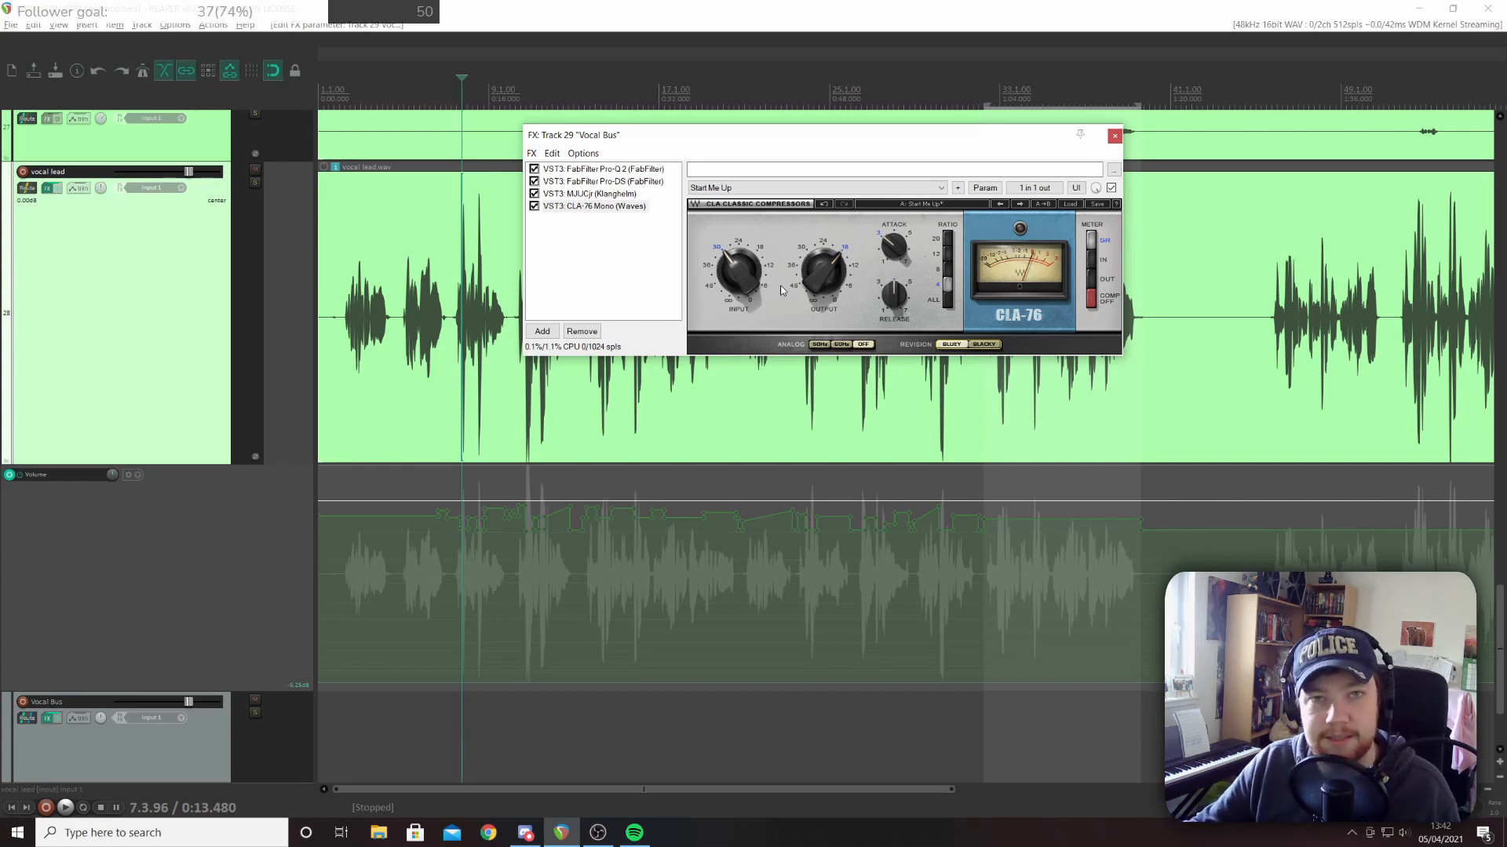
pyautogui.click(991, 345)
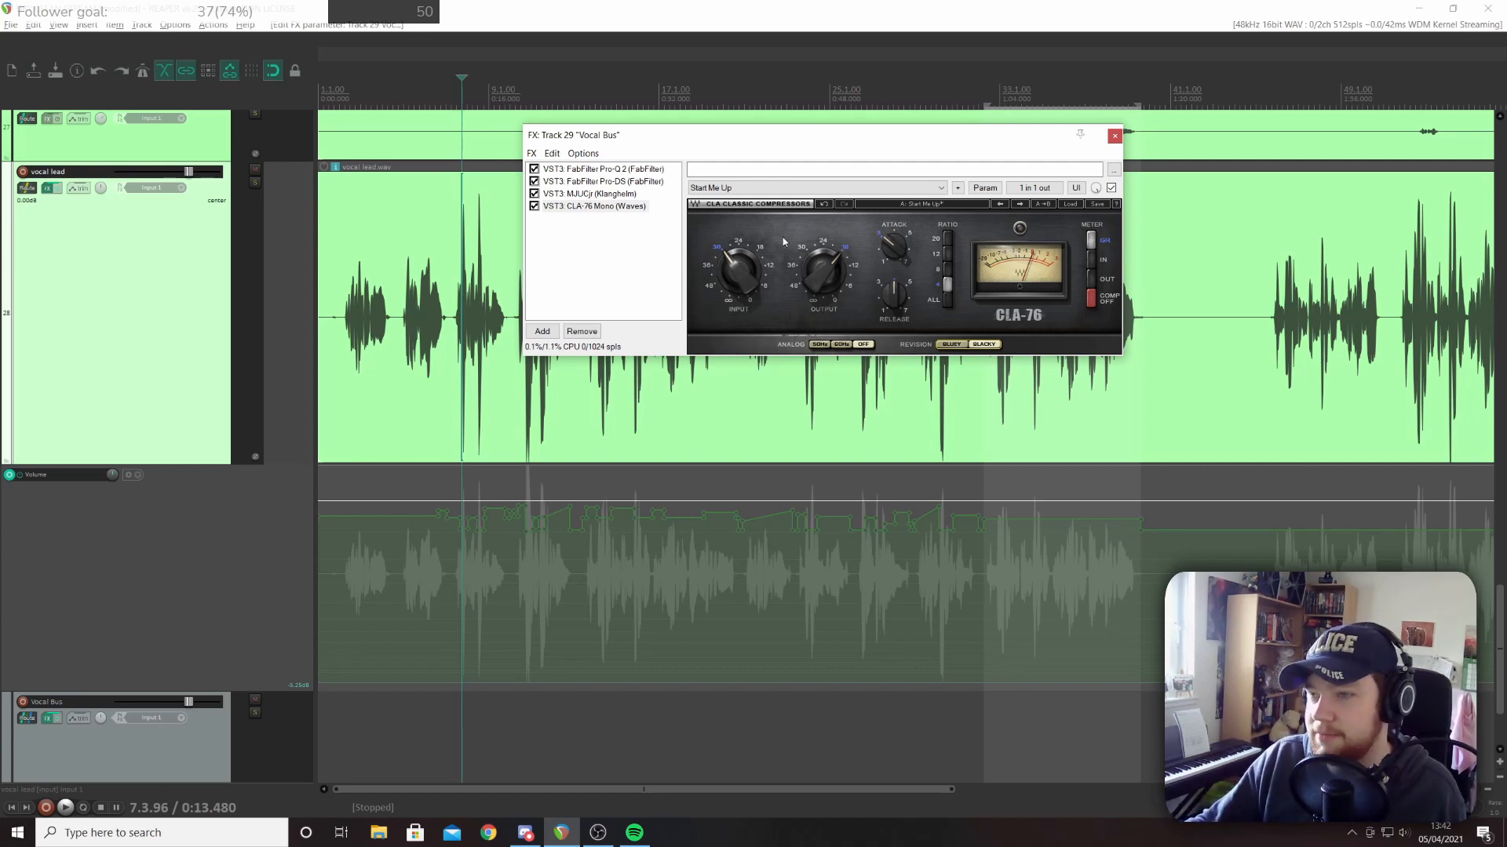
# Review the MJUCjr settings, and adjust the CLA-76 release and input level with the vocal playing from about bar 7
pyautogui.click(577, 194)
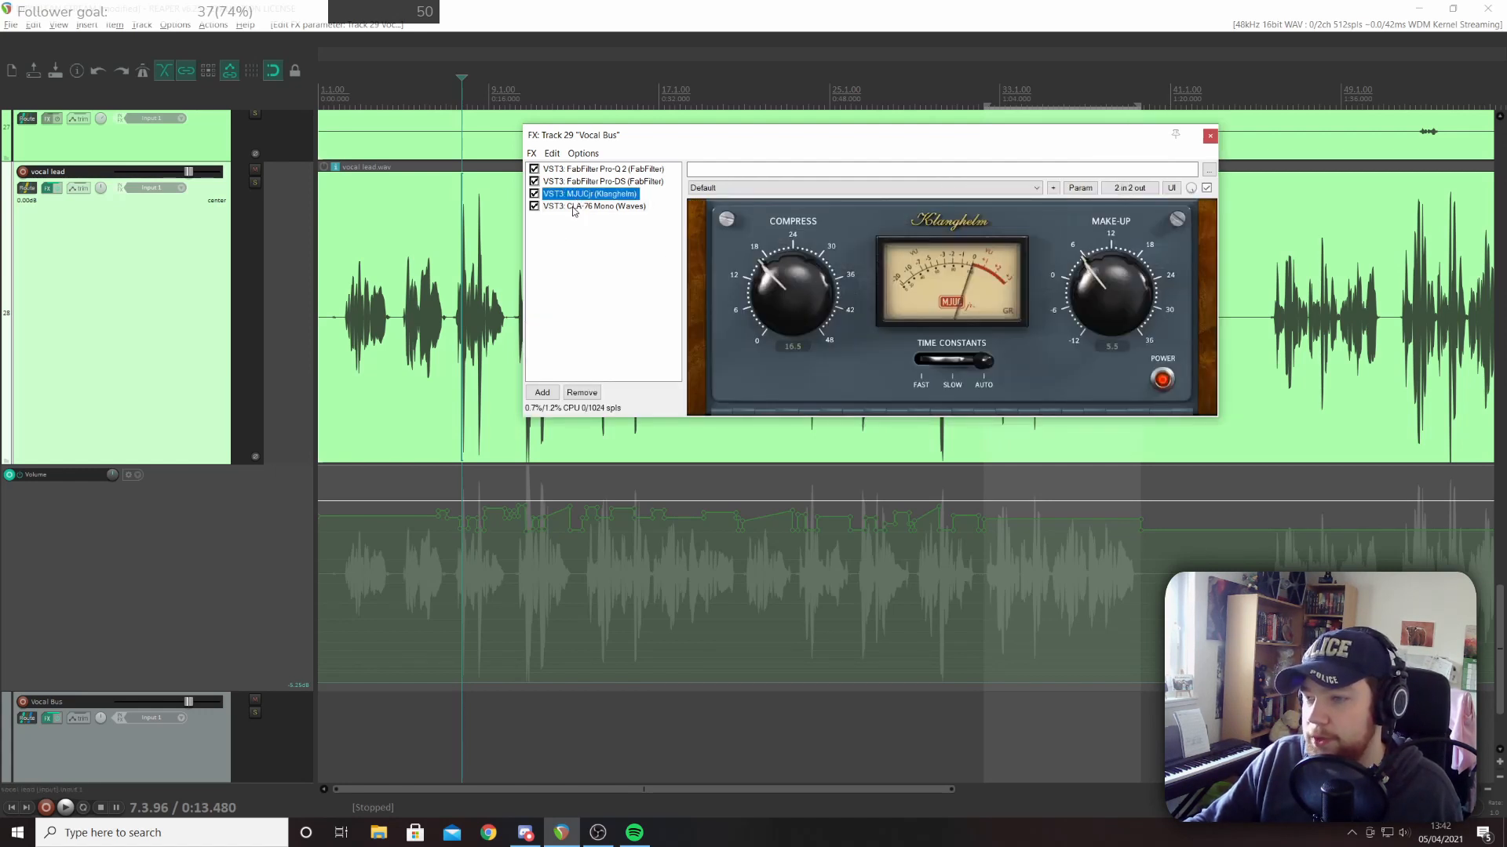
pyautogui.click(574, 206)
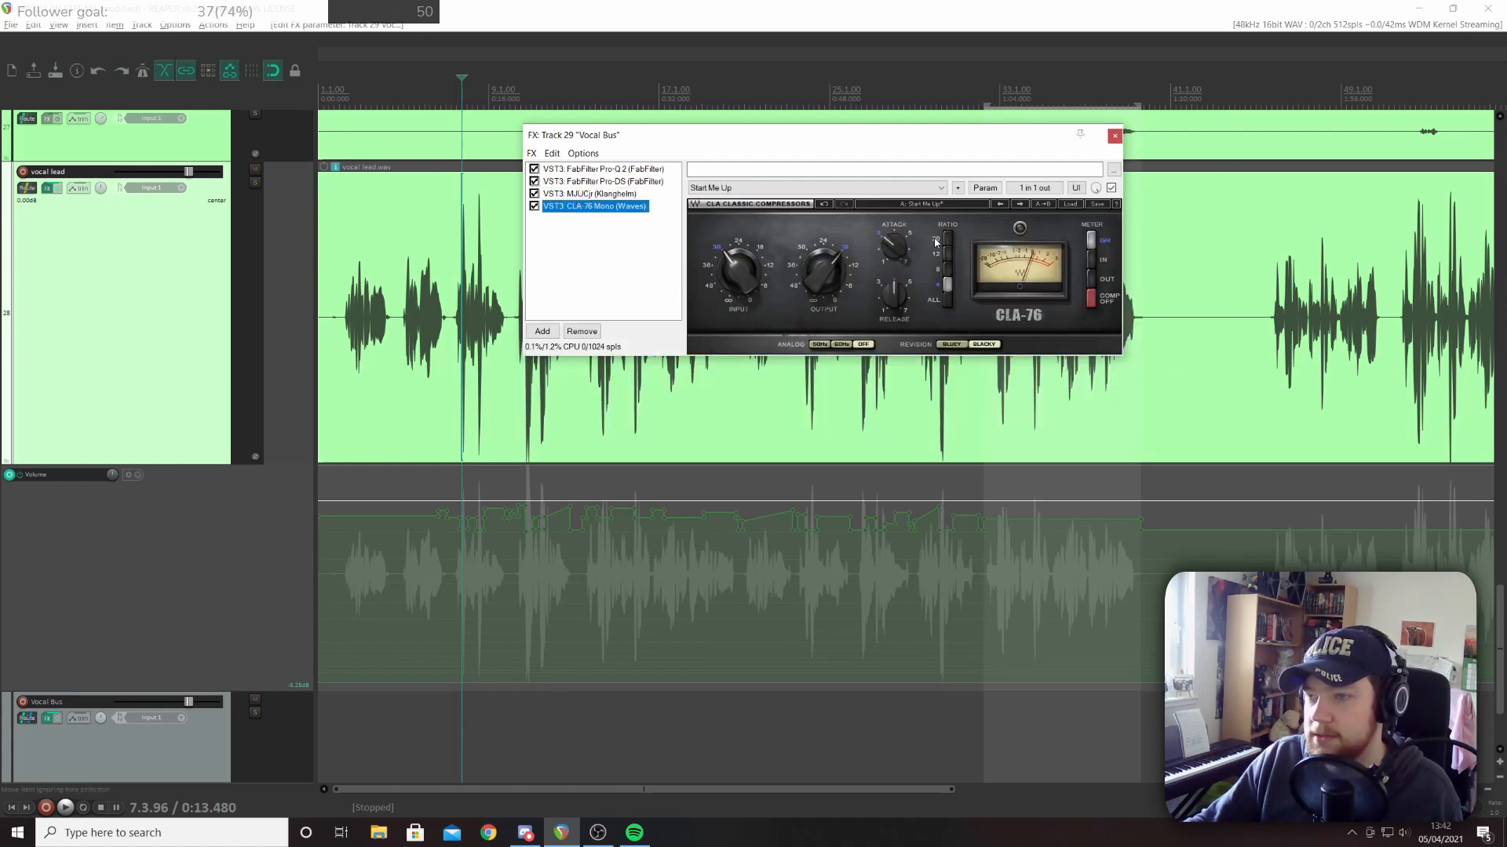
pyautogui.moveTo(894, 295); pyautogui.dragTo(894, 284)
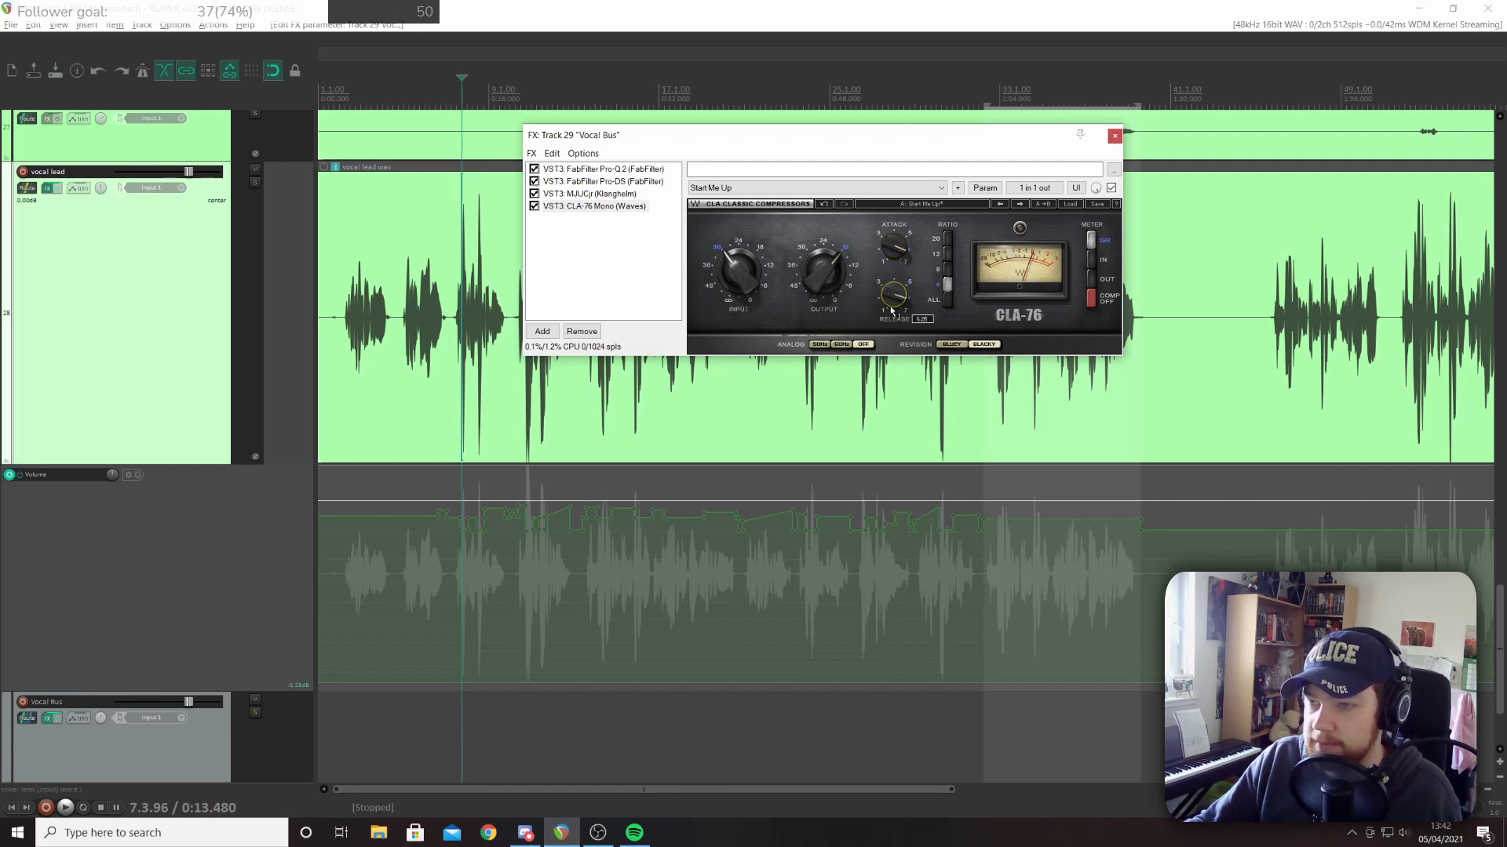
pyautogui.press('space')
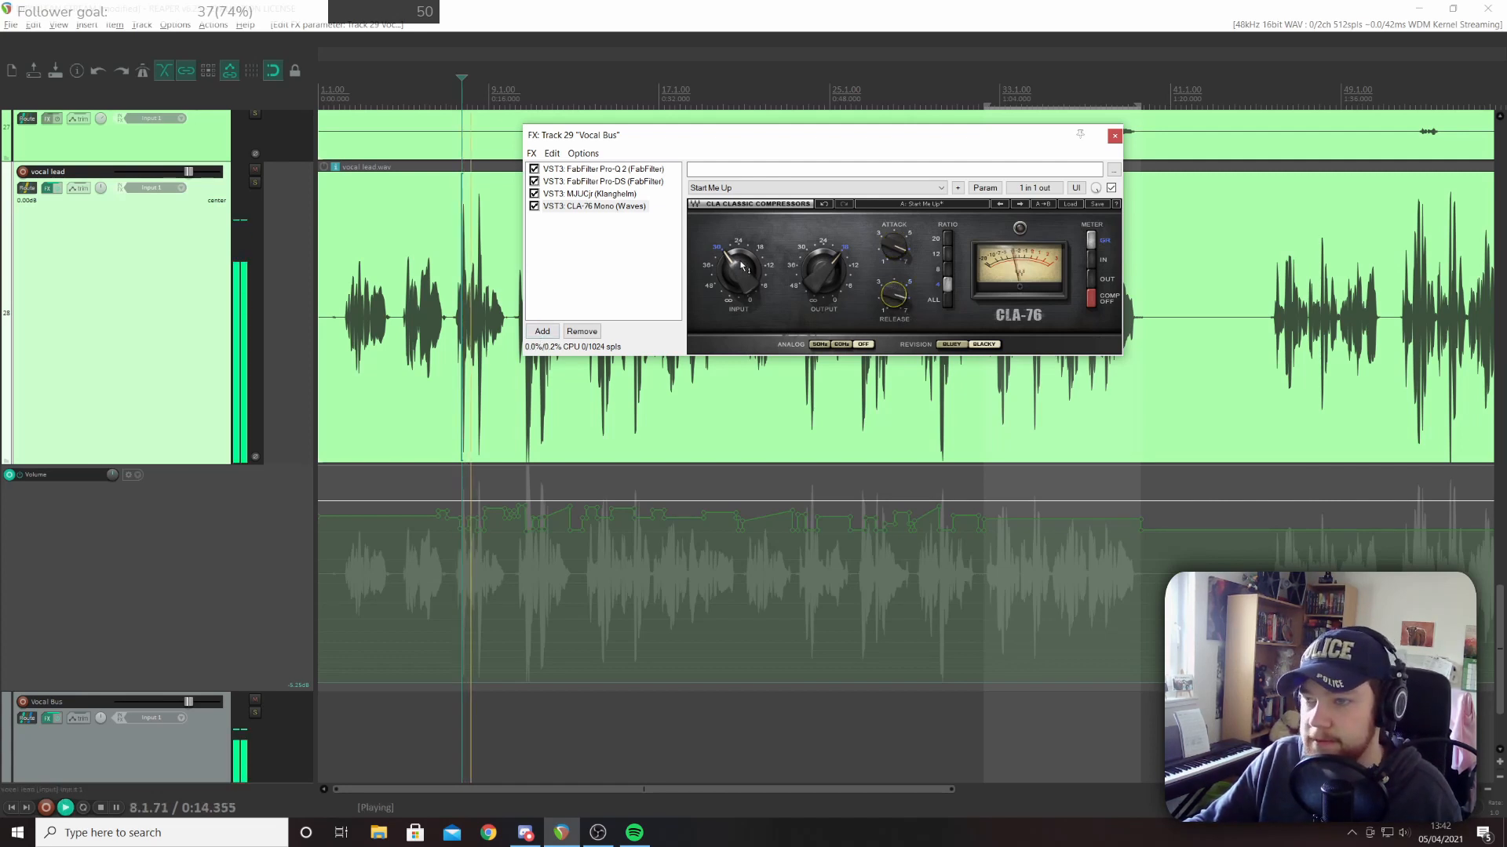
pyautogui.moveTo(738, 272); pyautogui.dragTo(738, 278)
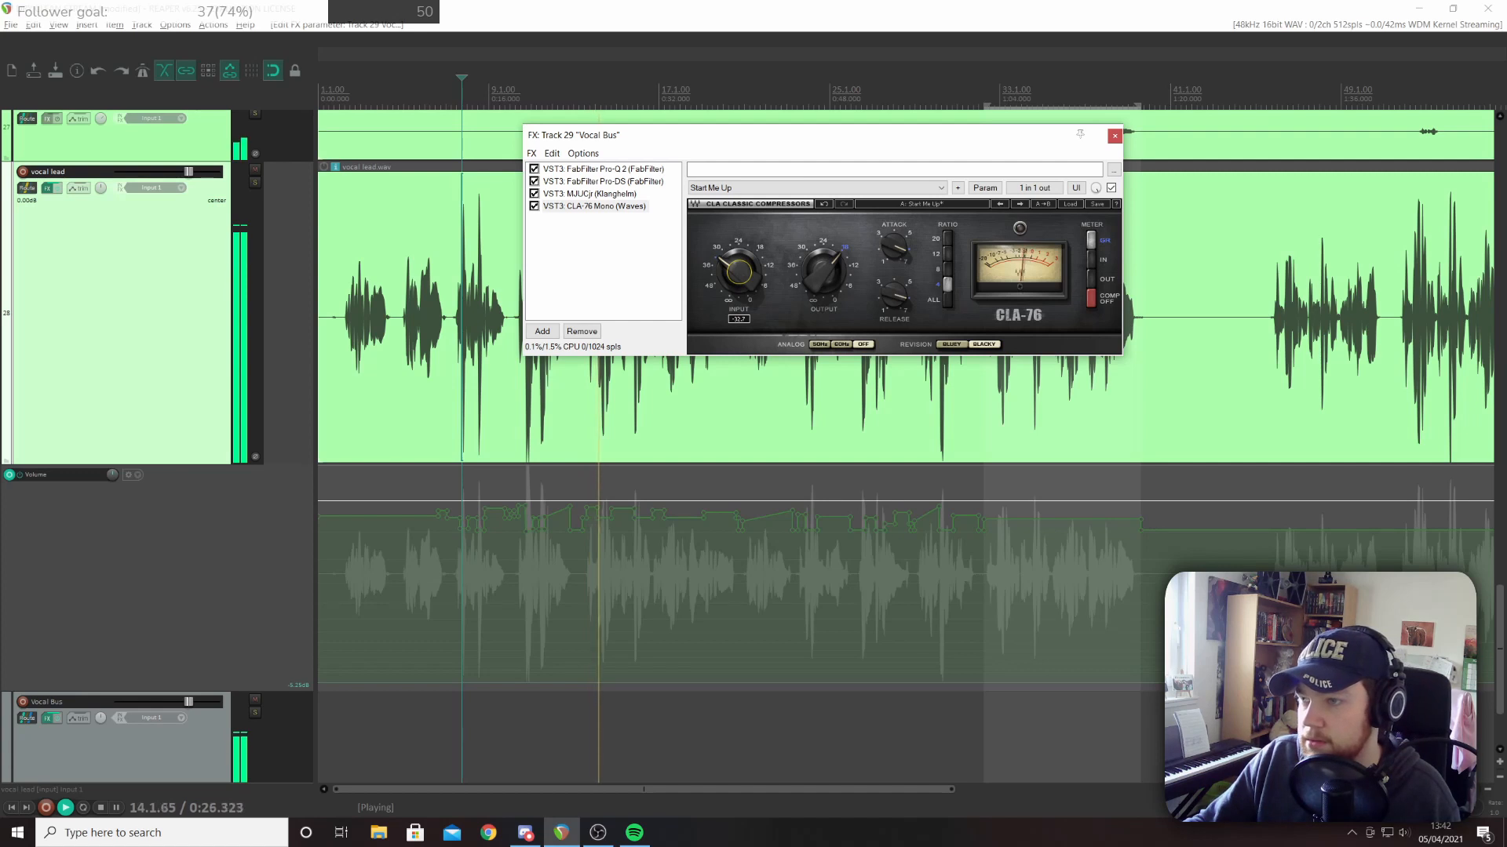
pyautogui.moveTo(733, 264); pyautogui.dragTo(734, 263)
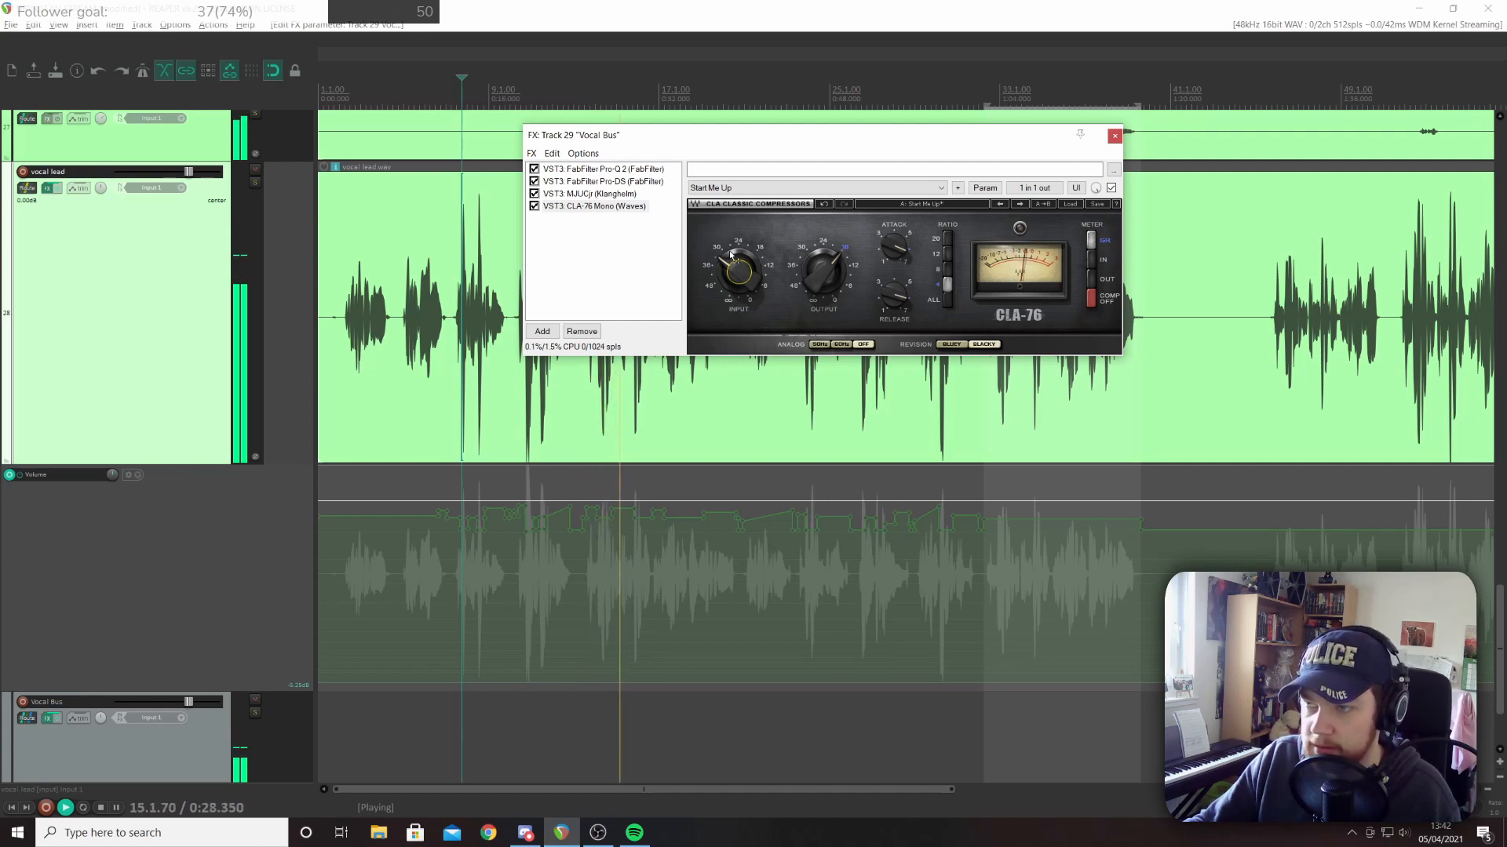
# Compare the playing vocal with the CLA-76 bypassed and enabled on the Vocal Bus
pyautogui.click(1110, 189)
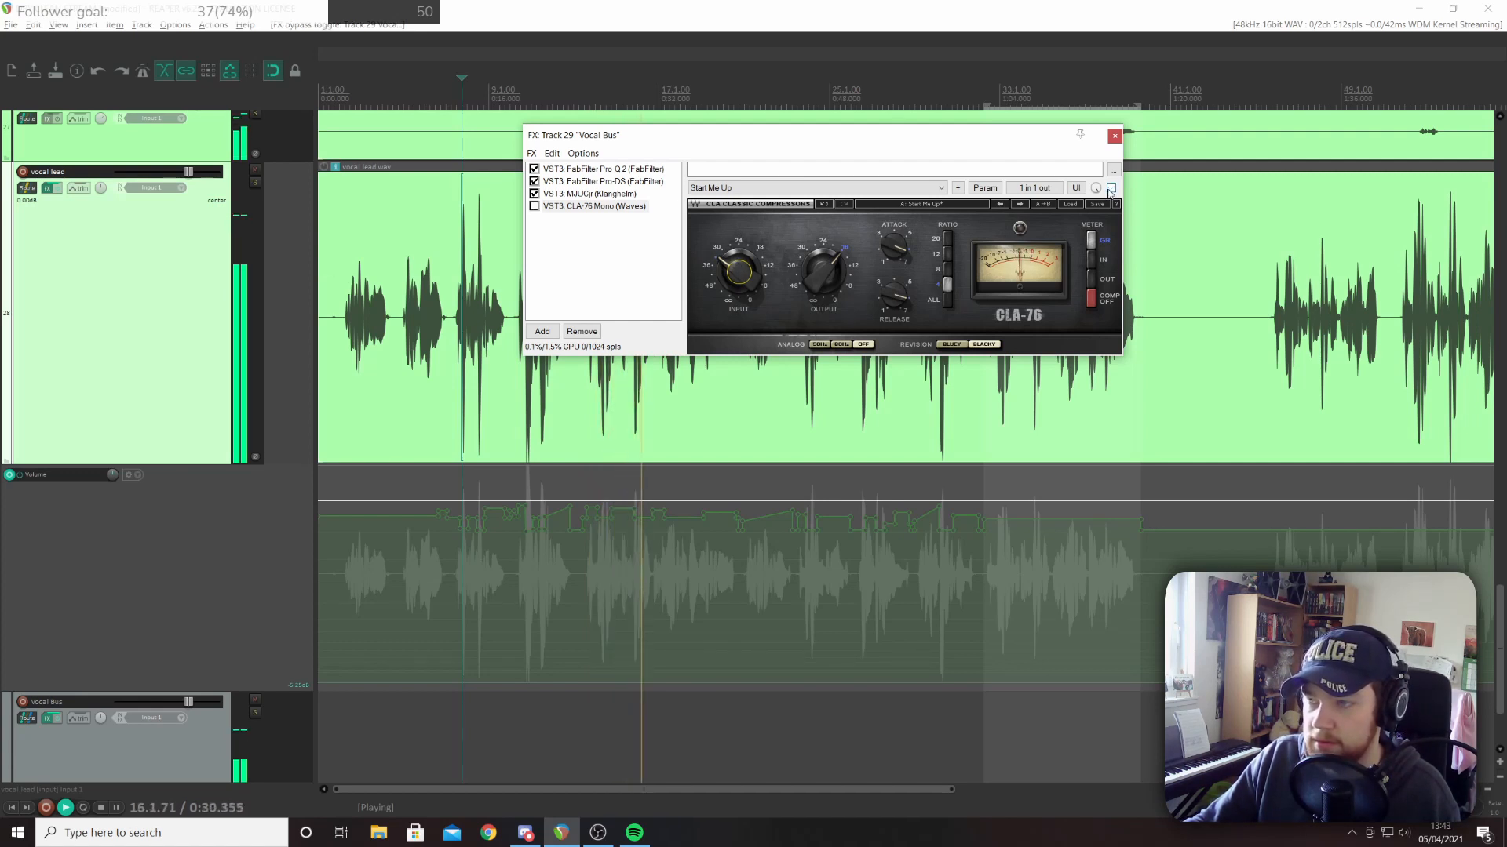
pyautogui.click(1110, 189)
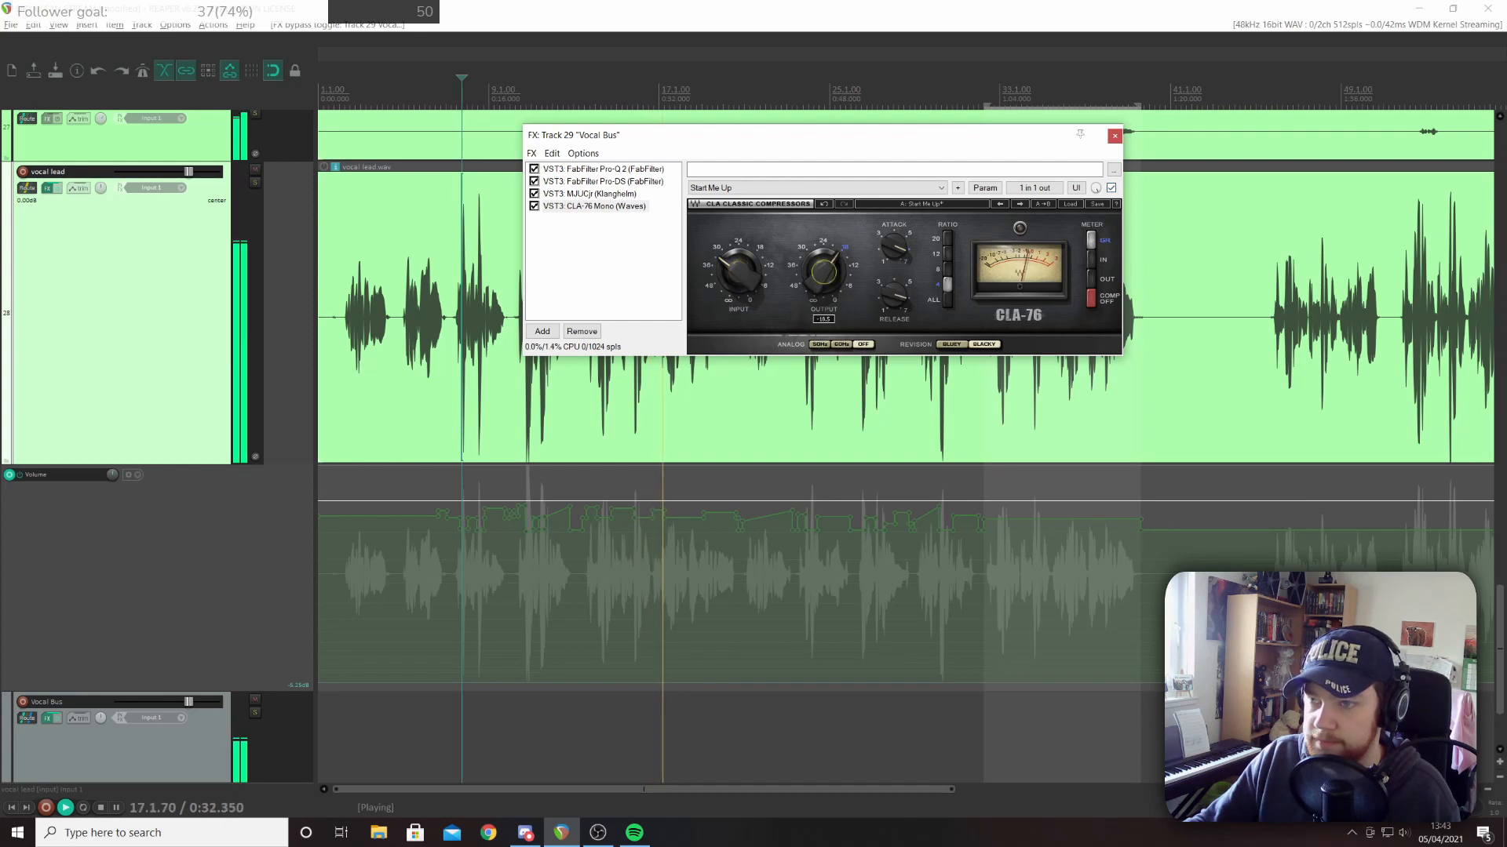
pyautogui.click(1111, 188)
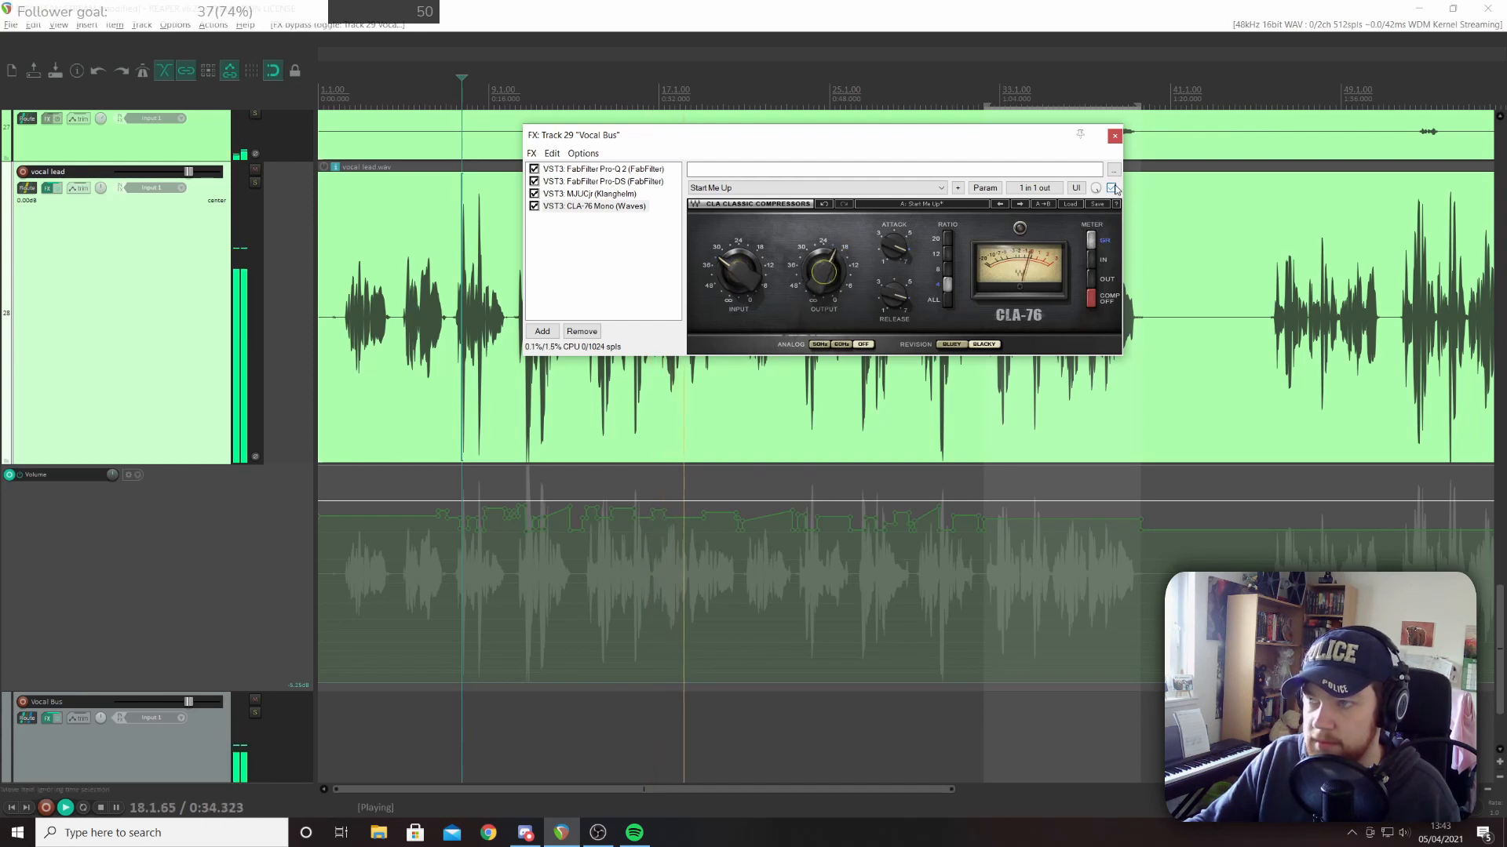
pyautogui.click(1112, 188)
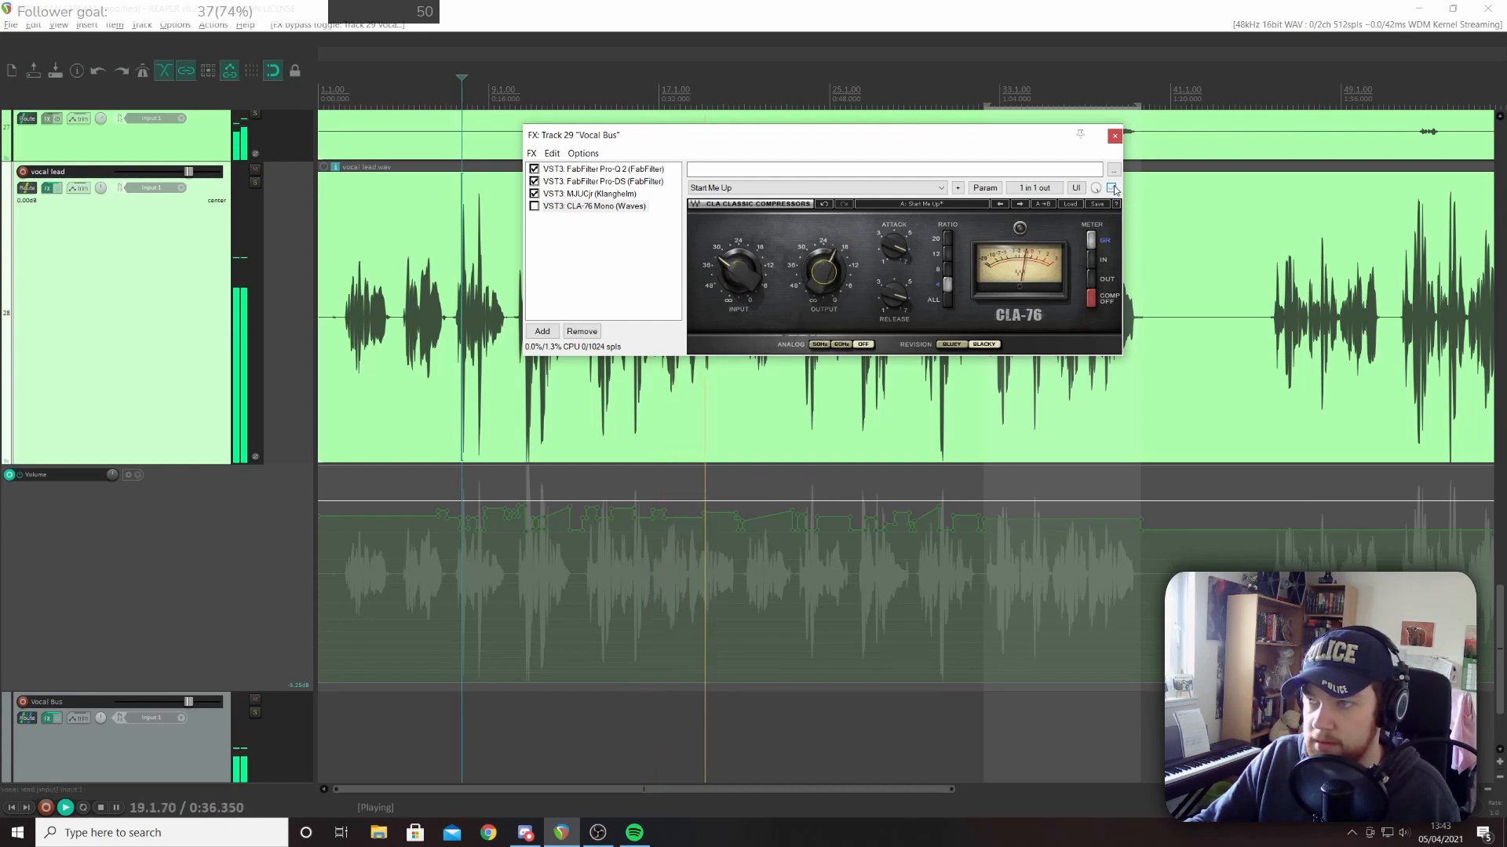
# Adjust the CLA-76 output level against the bypassed sound while the vocal plays, and clear the Vocal Bus clip indicator
pyautogui.click(814, 300)
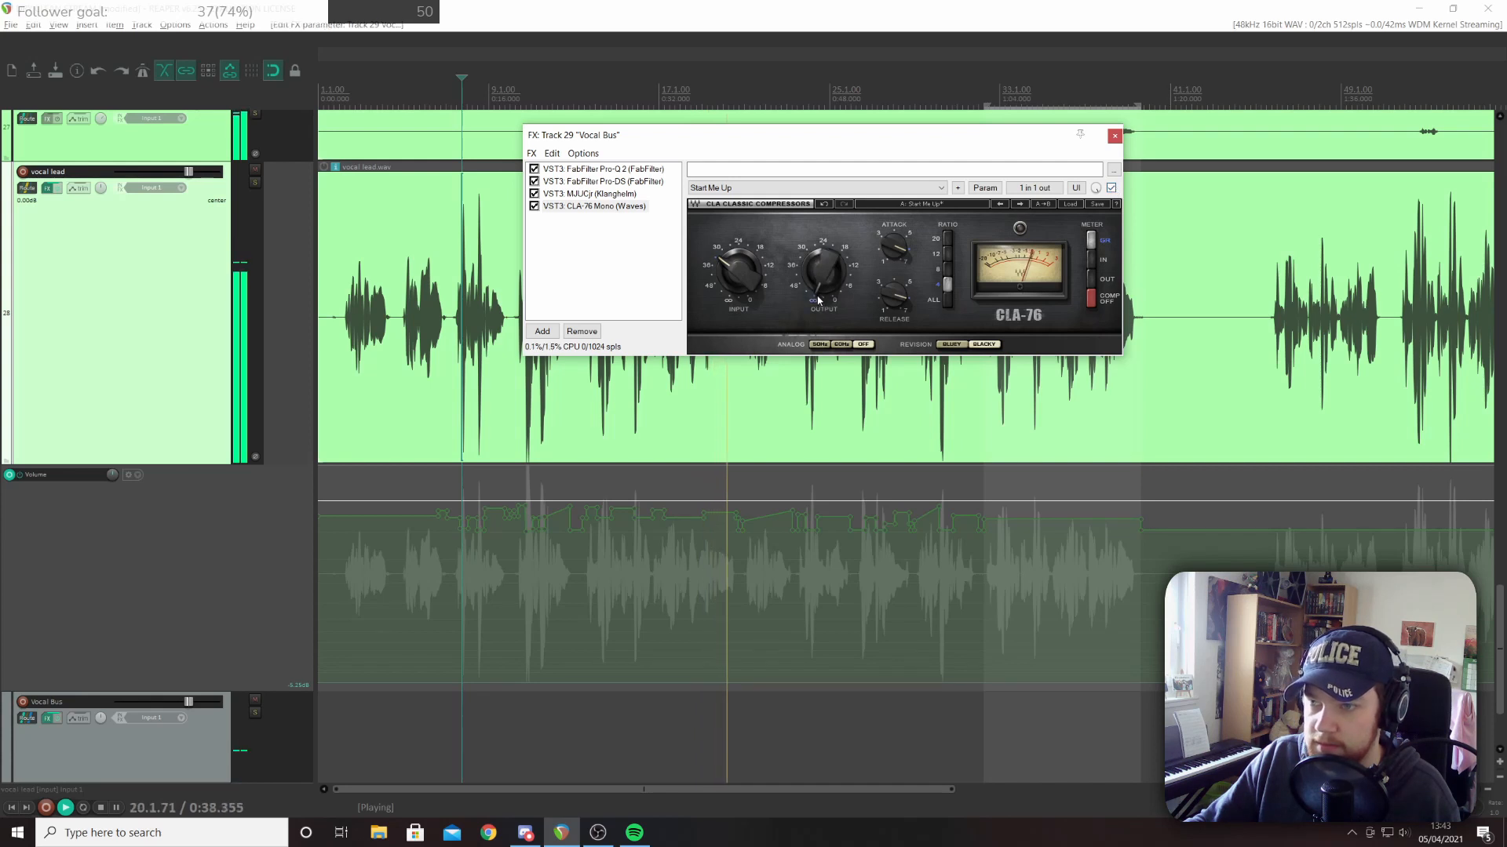
pyautogui.click(822, 241)
pyautogui.moveTo(823, 272)
pyautogui.mouseDown()
pyautogui.moveTo(823, 247)
pyautogui.moveTo(823, 267)
pyautogui.mouseUp()
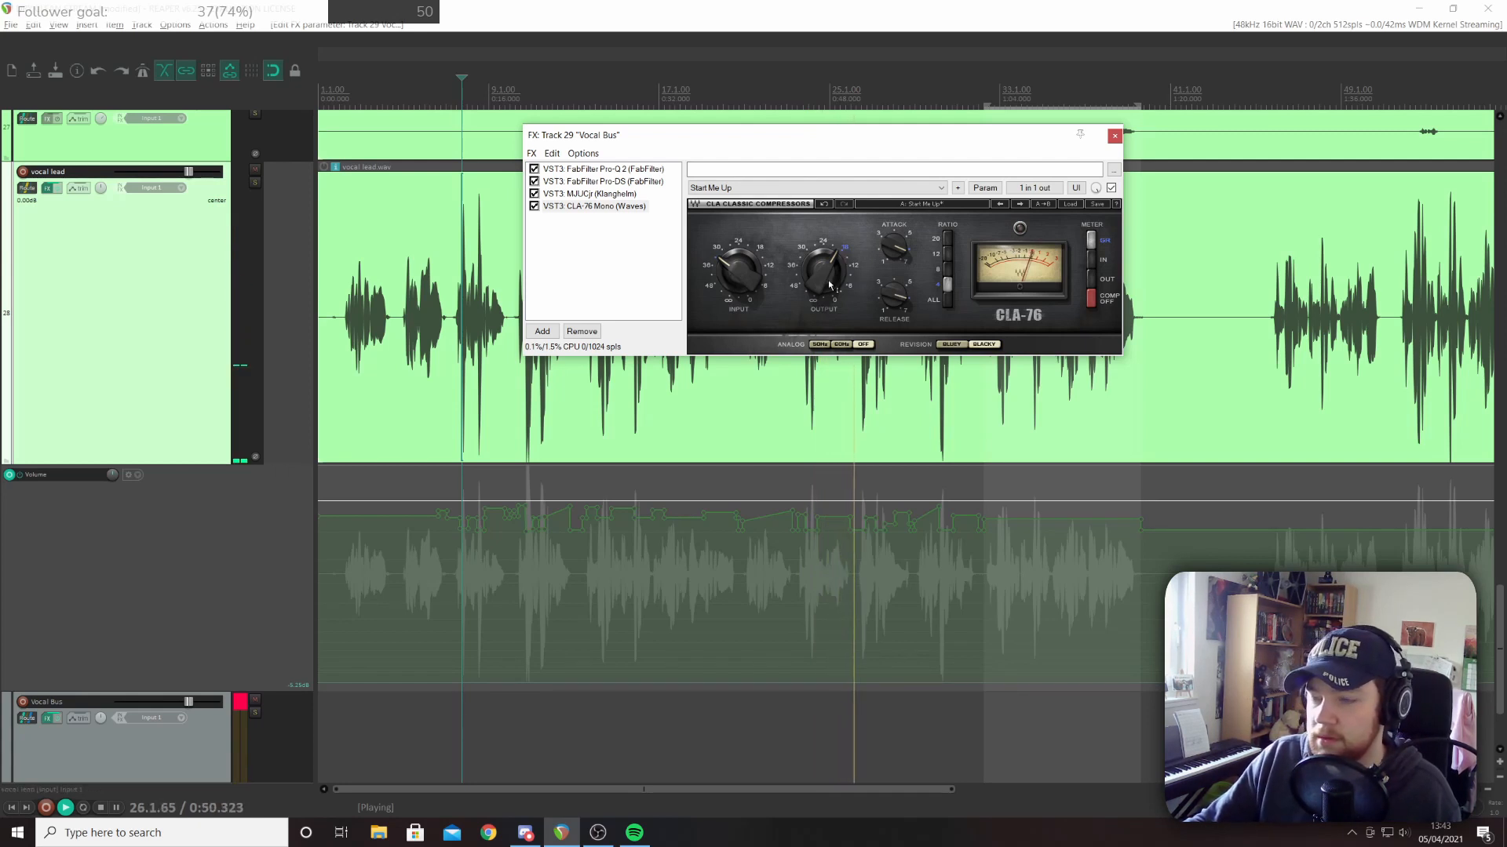
pyautogui.moveTo(831, 286)
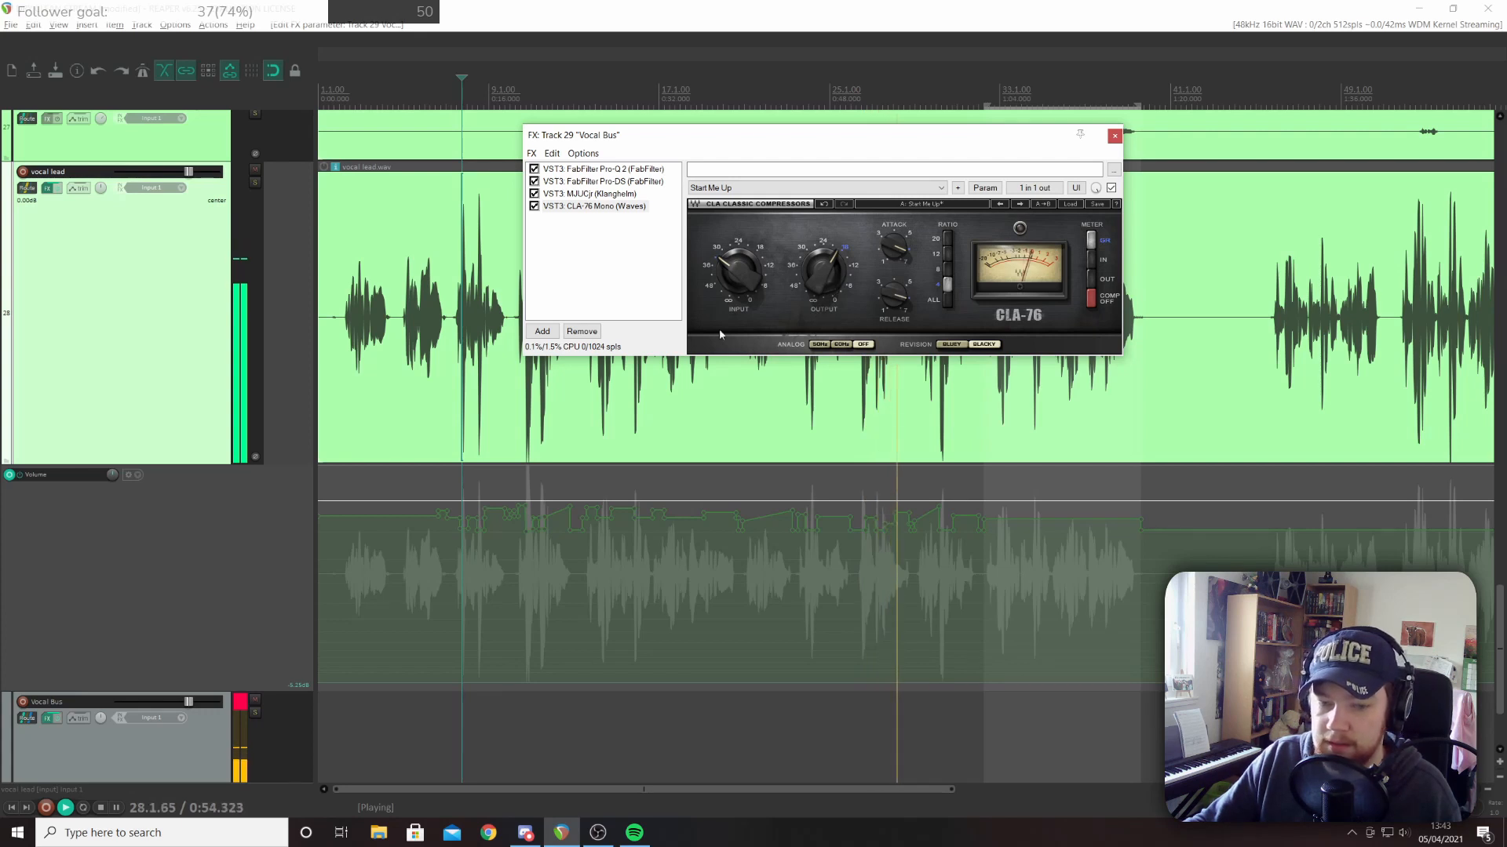
pyautogui.click(240, 702)
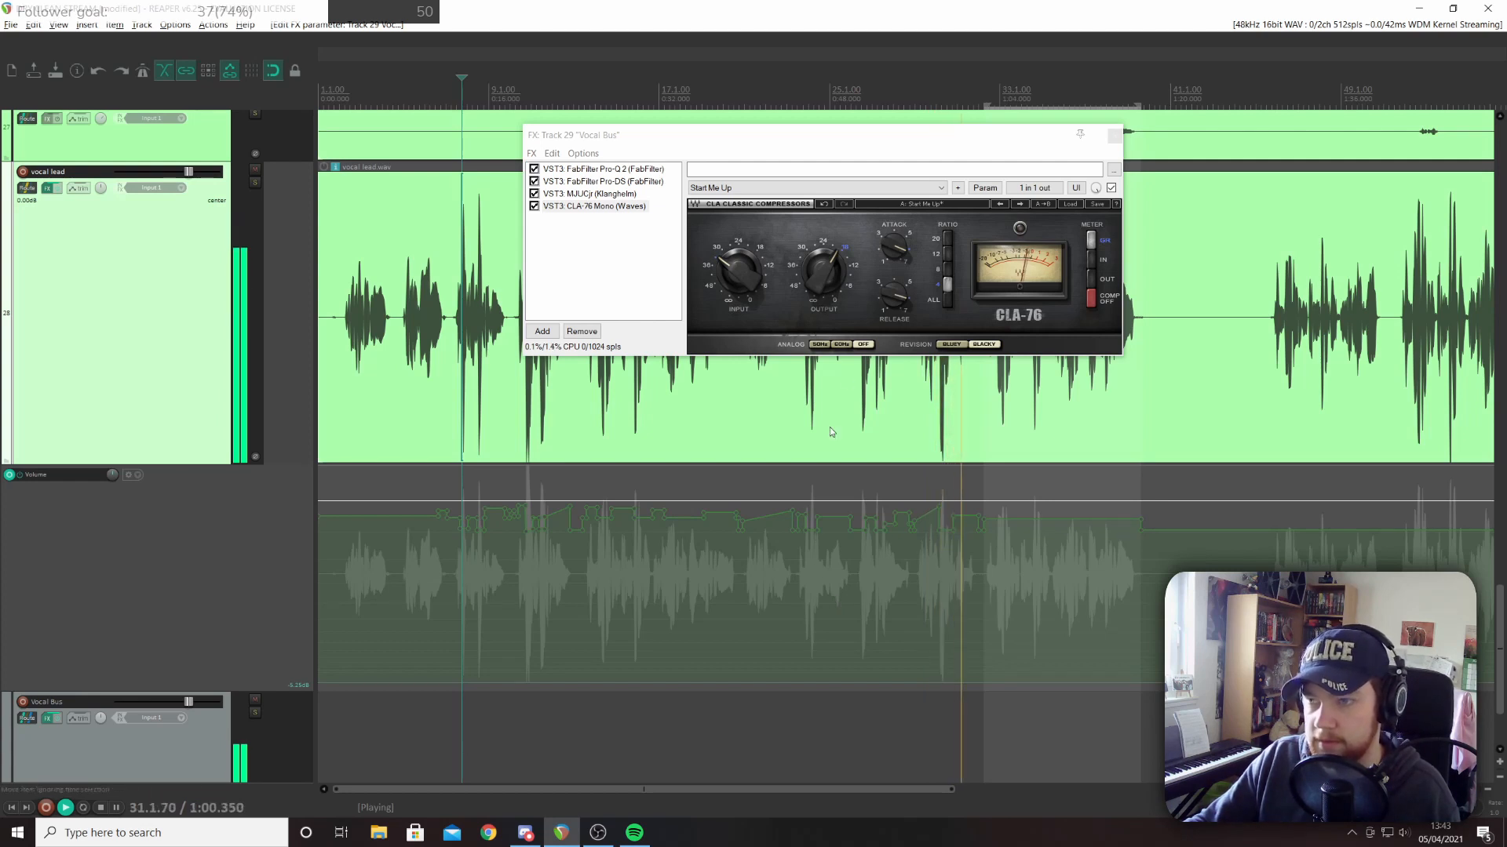
# Adjust the CLA-76 release and attack while the vocal plays, and stop playback
pyautogui.click(892, 302)
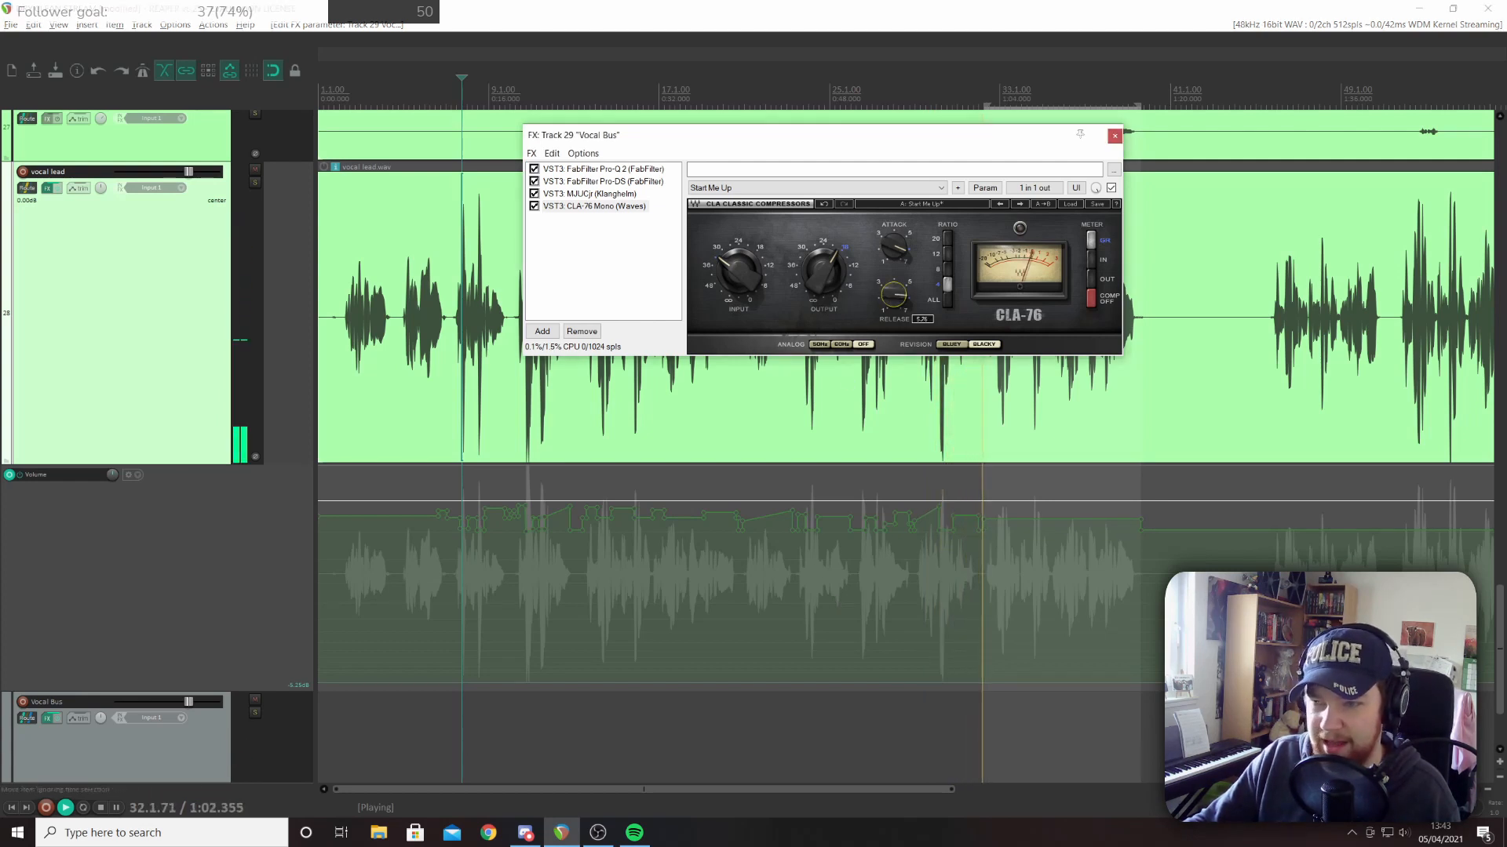
pyautogui.click(893, 247)
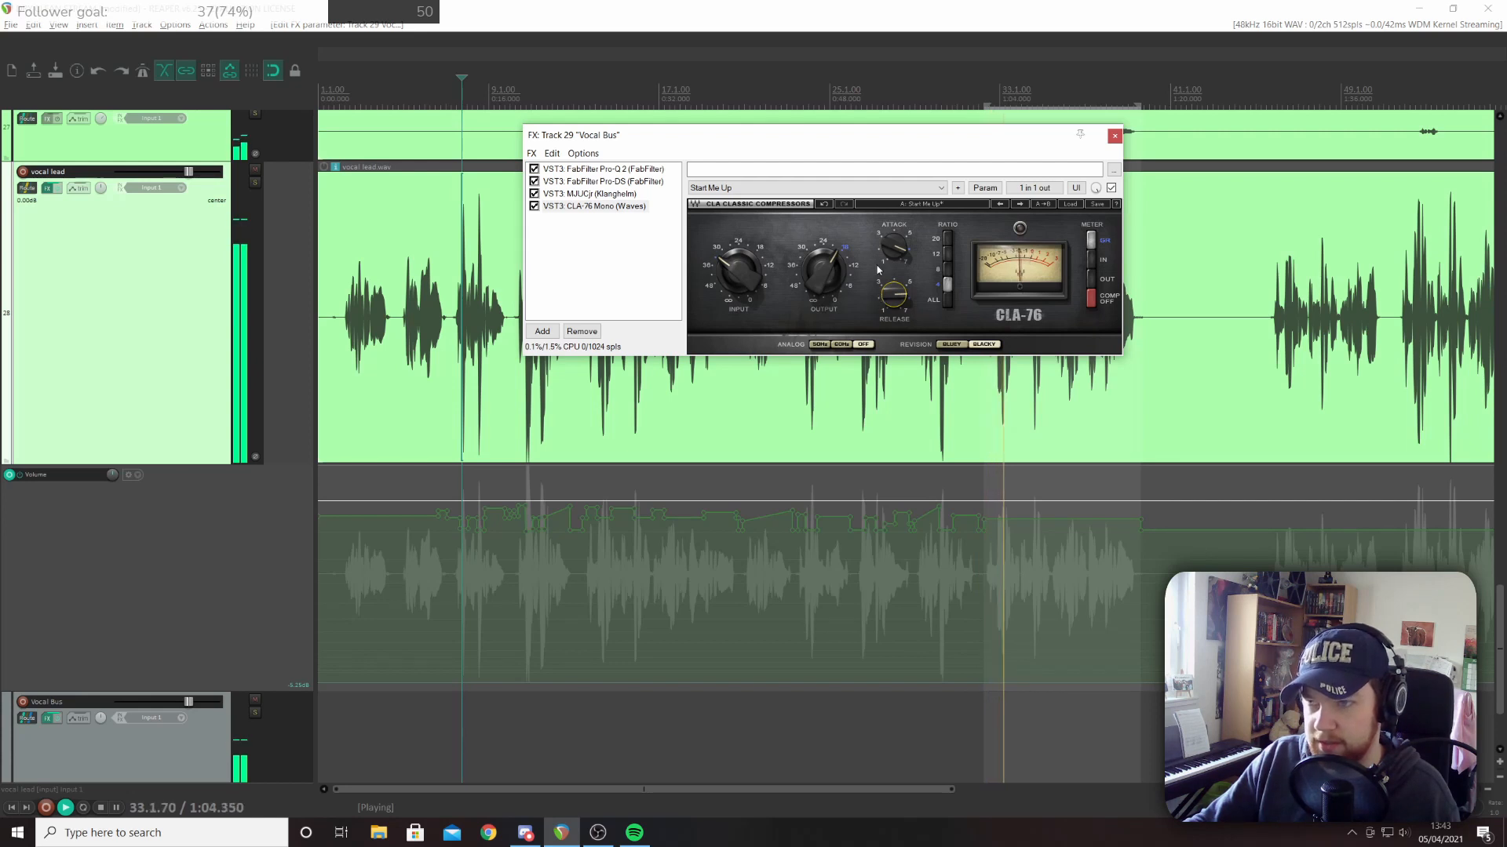
pyautogui.moveTo(883, 249); pyautogui.dragTo(883, 246)
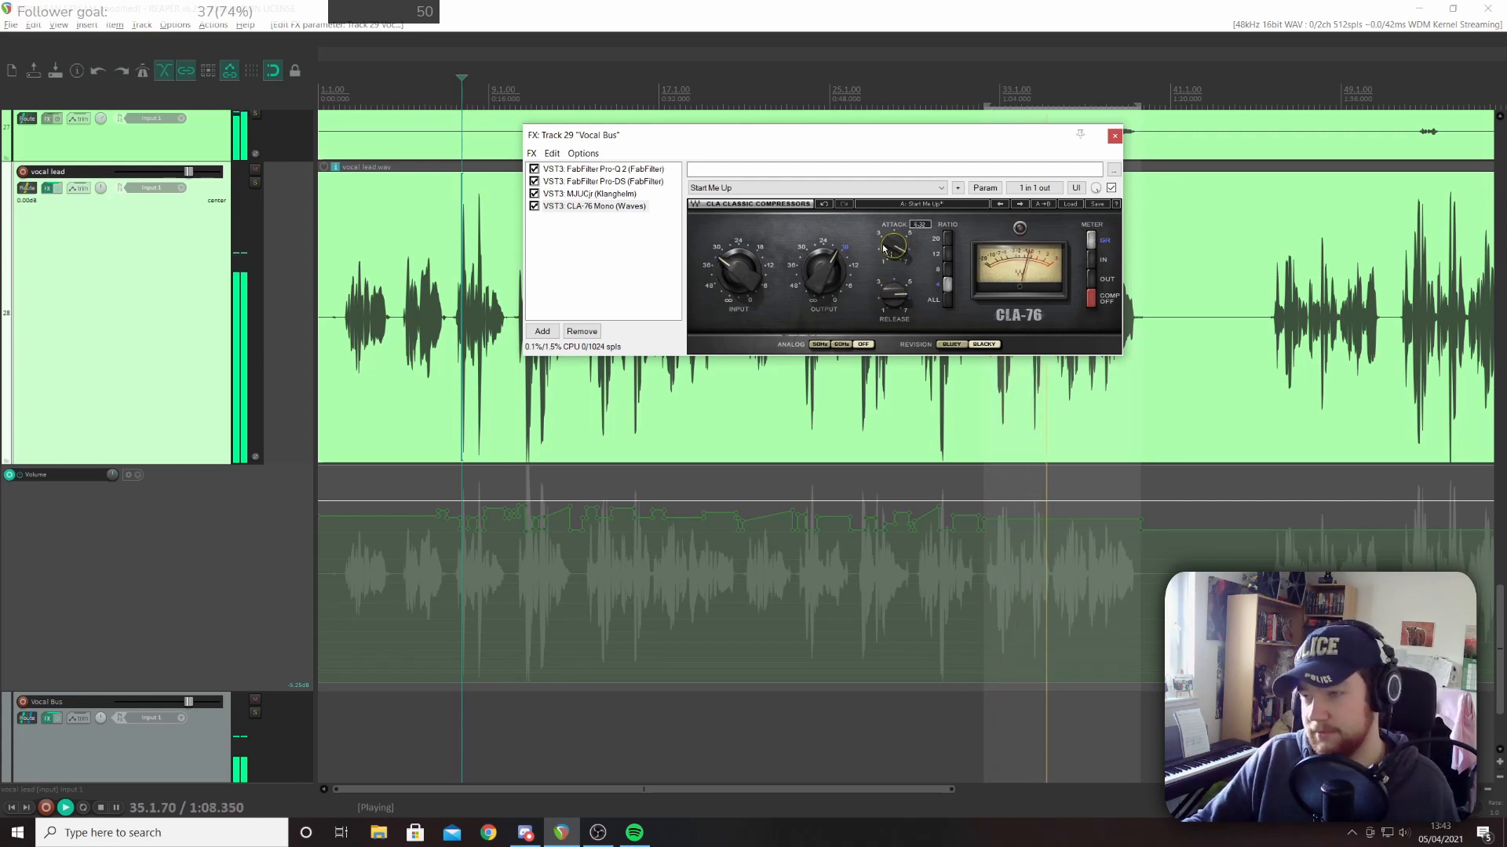
pyautogui.press('space')
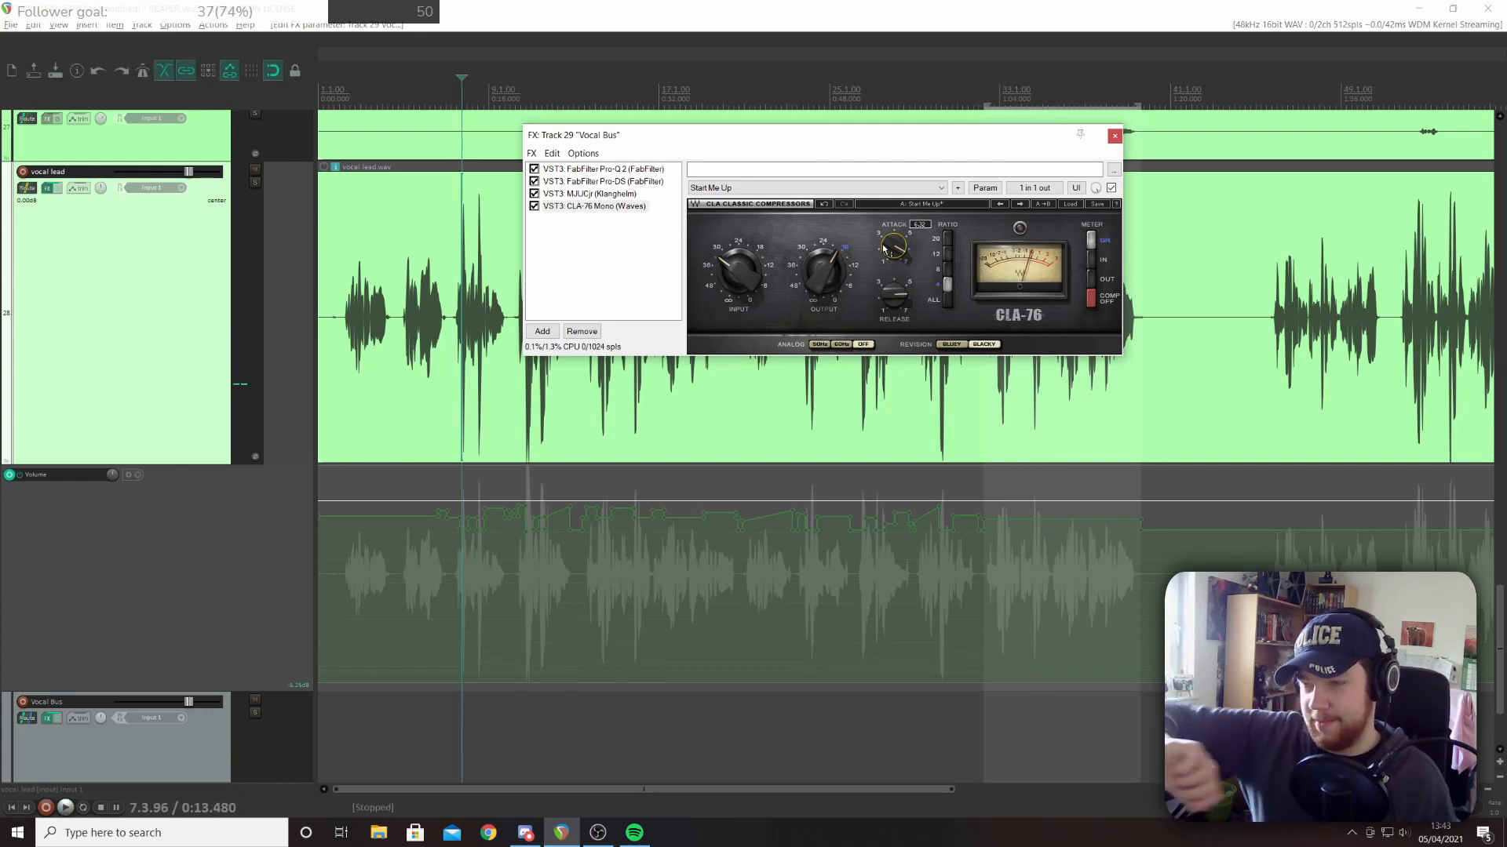
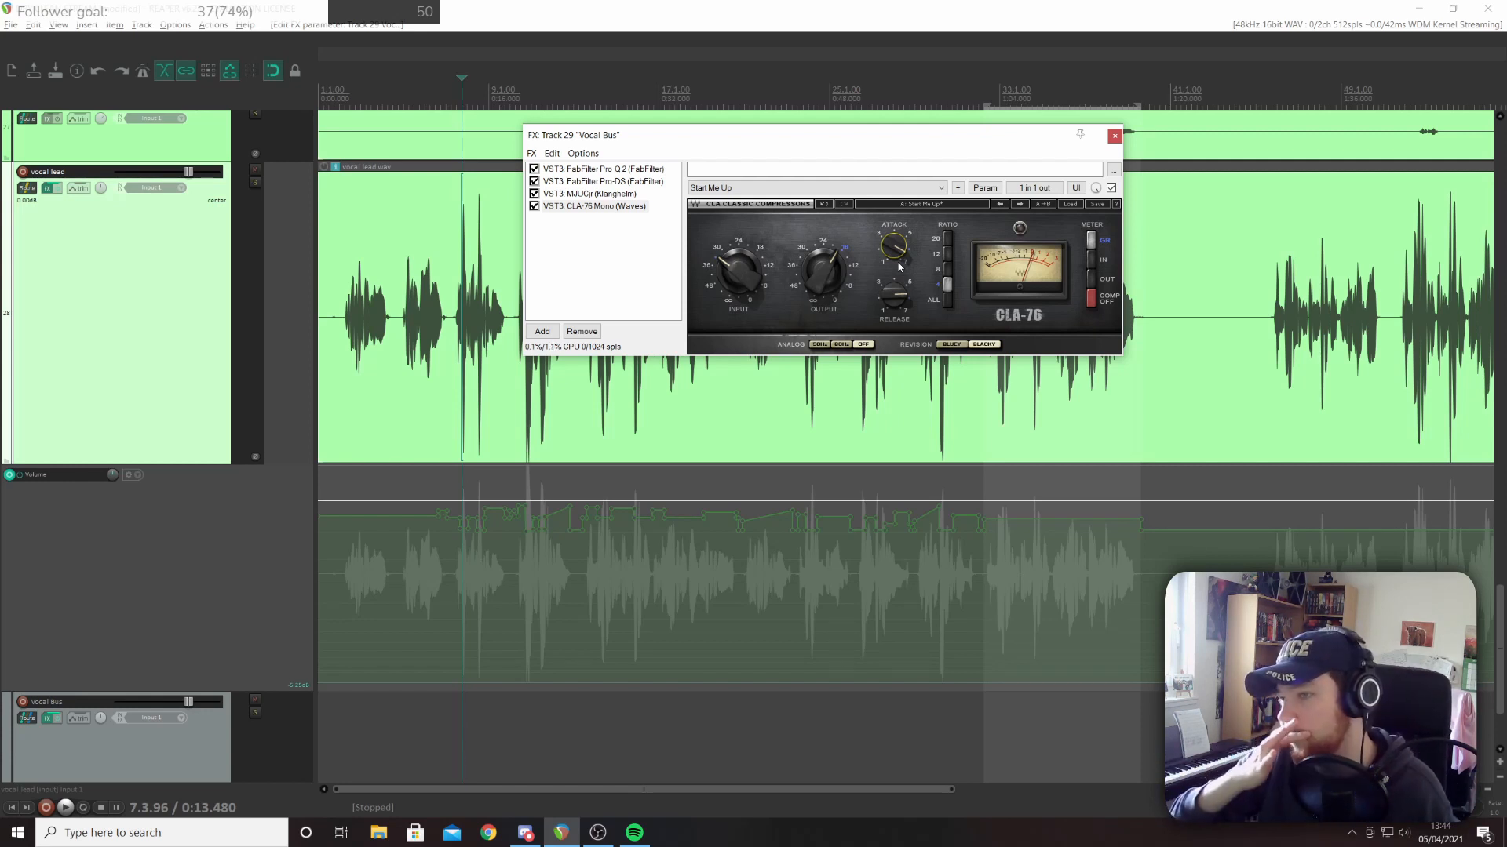
# Play the vocal from about bar 7 and fine-tune the CLA-76 attack, release and output level
pyautogui.press('space')
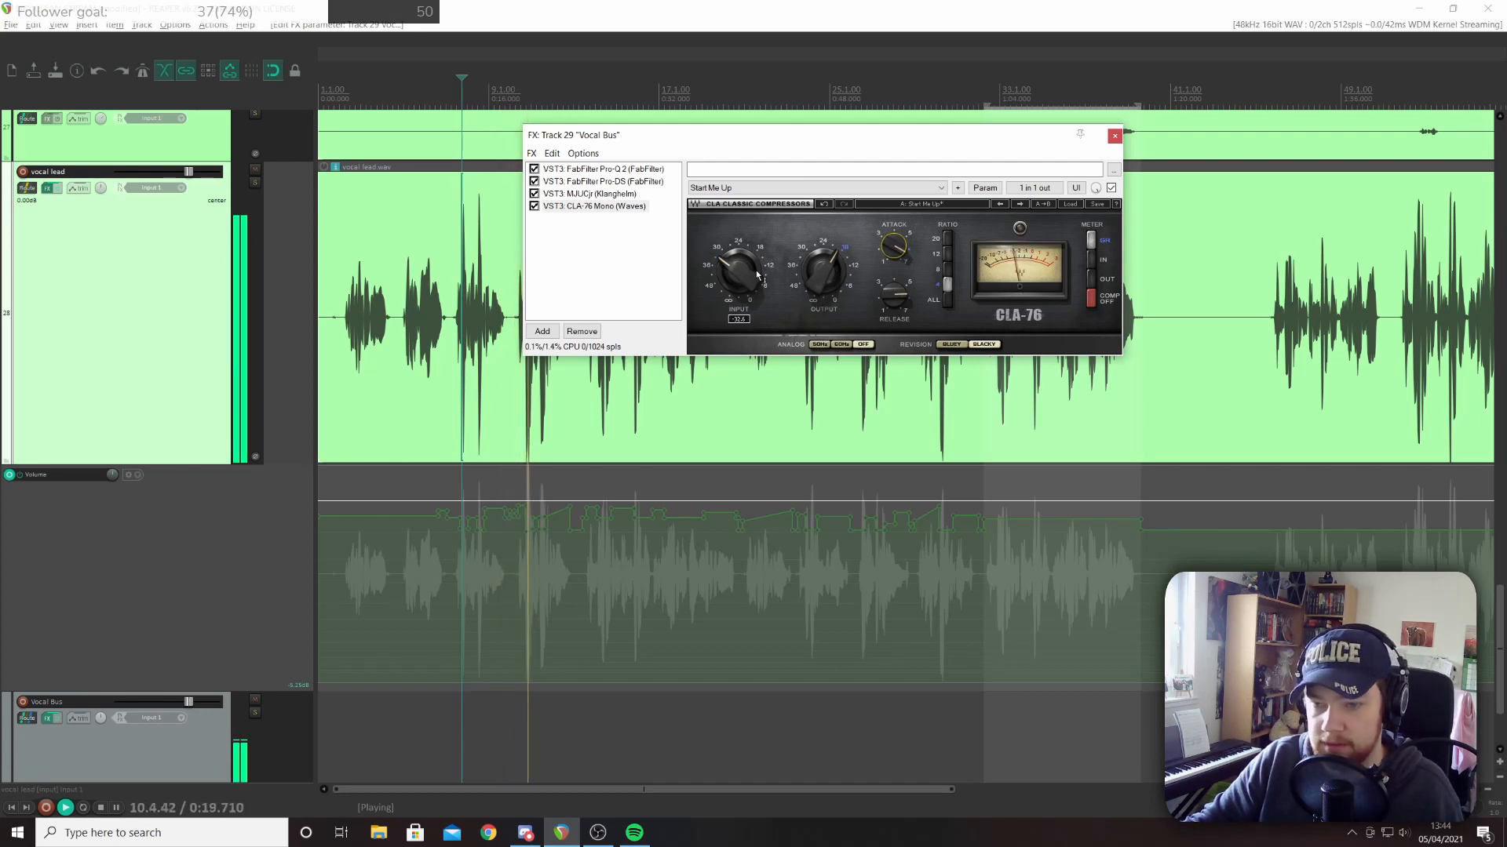
pyautogui.moveTo(761, 274)
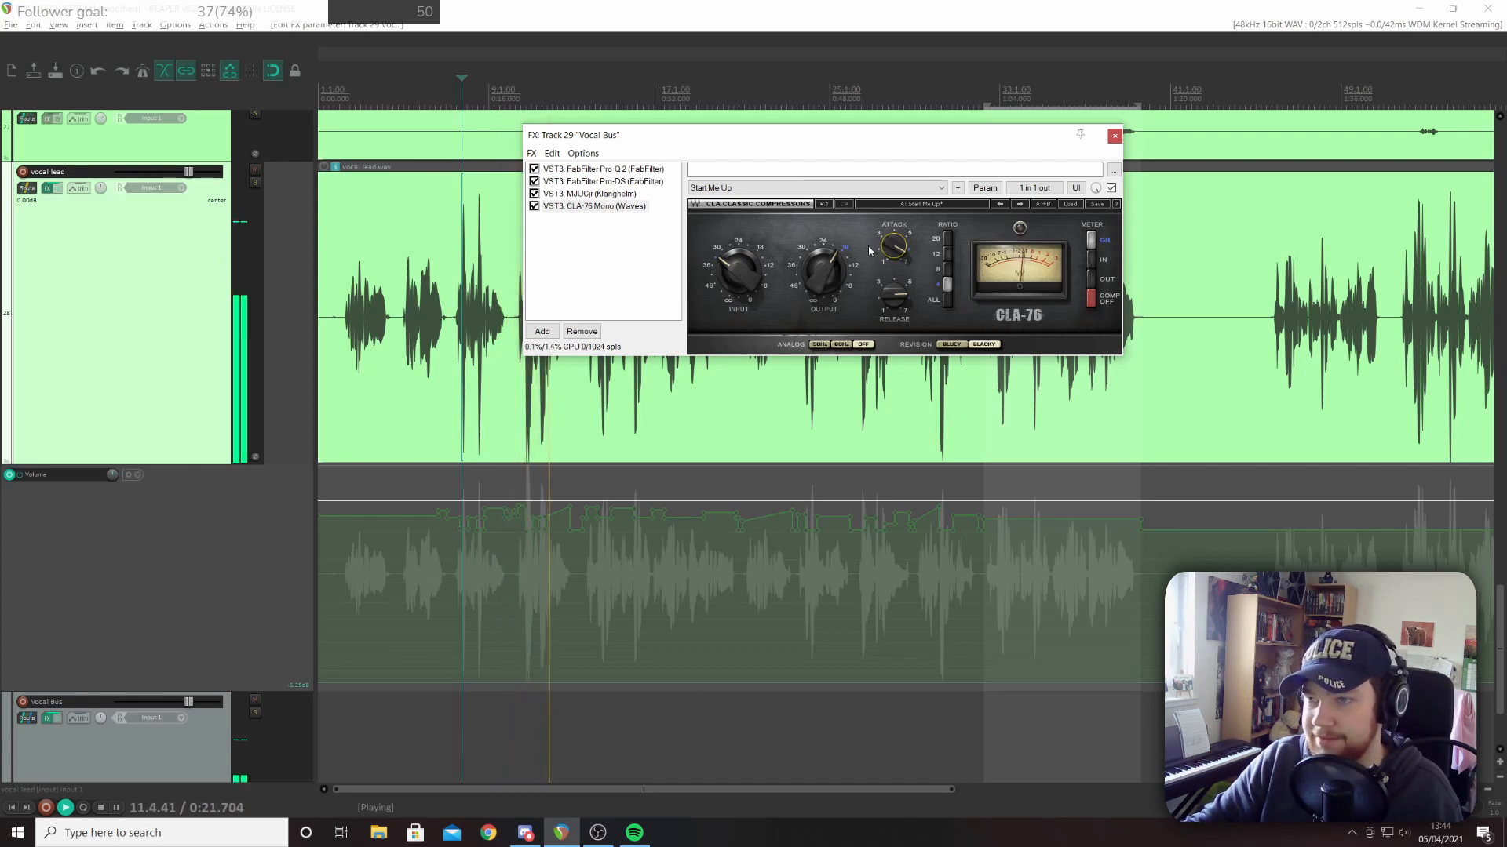
pyautogui.moveTo(898, 247)
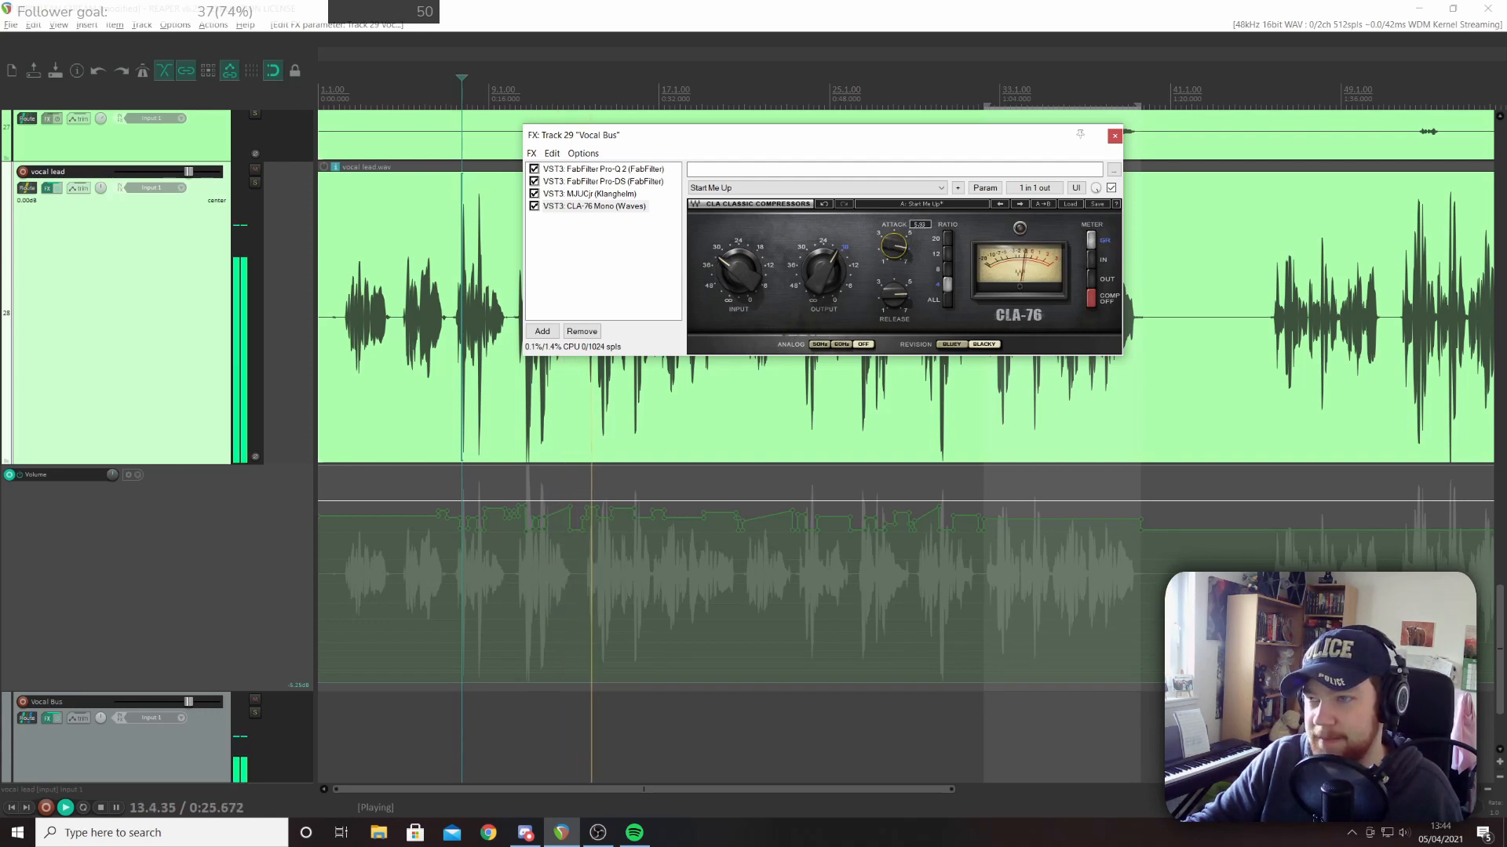
pyautogui.moveTo(892, 298); pyautogui.dragTo(893, 309)
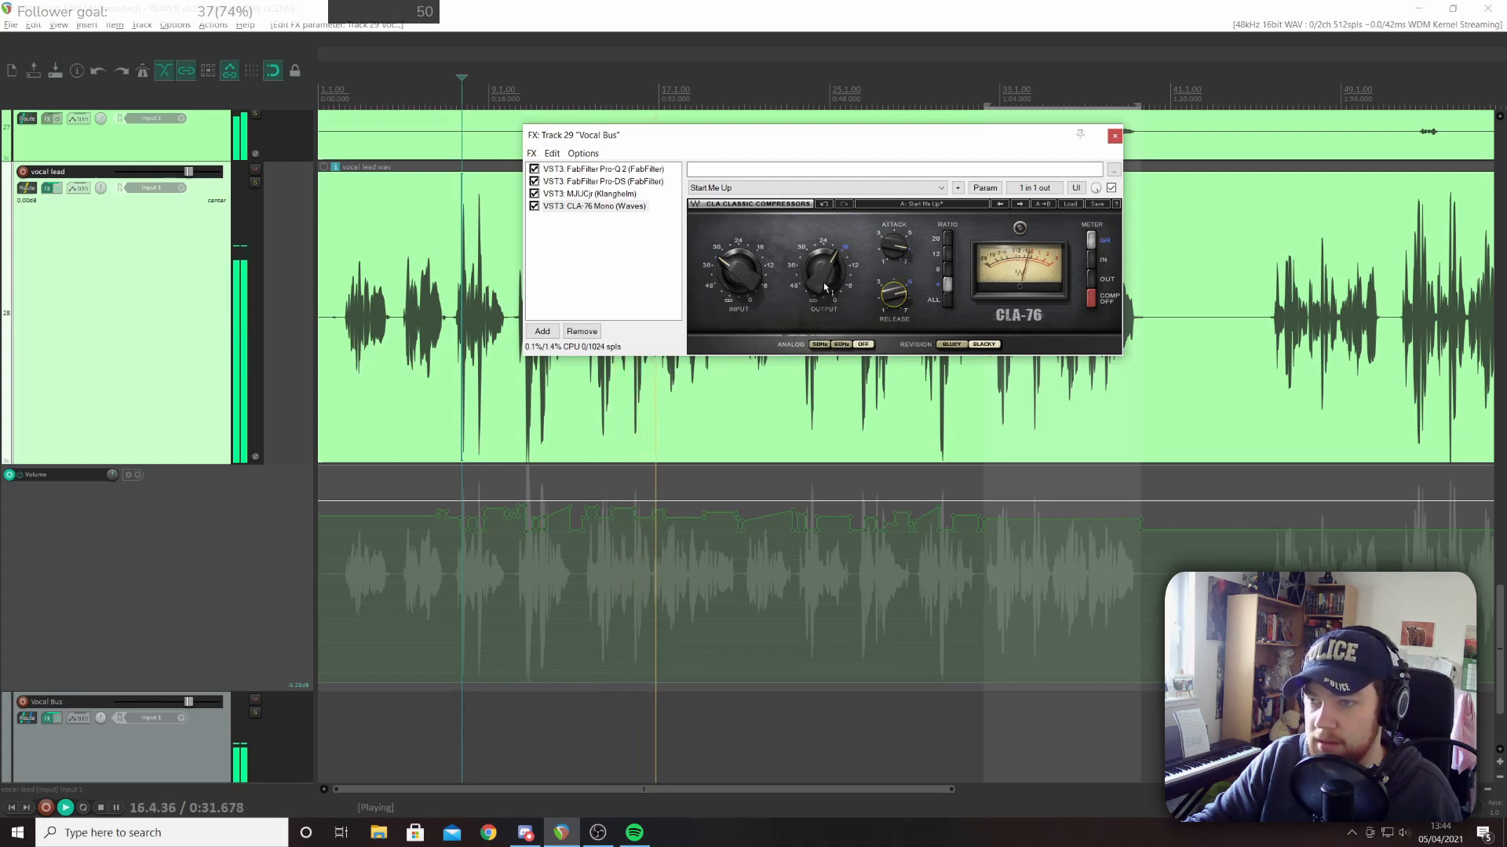
pyautogui.moveTo(822, 281)
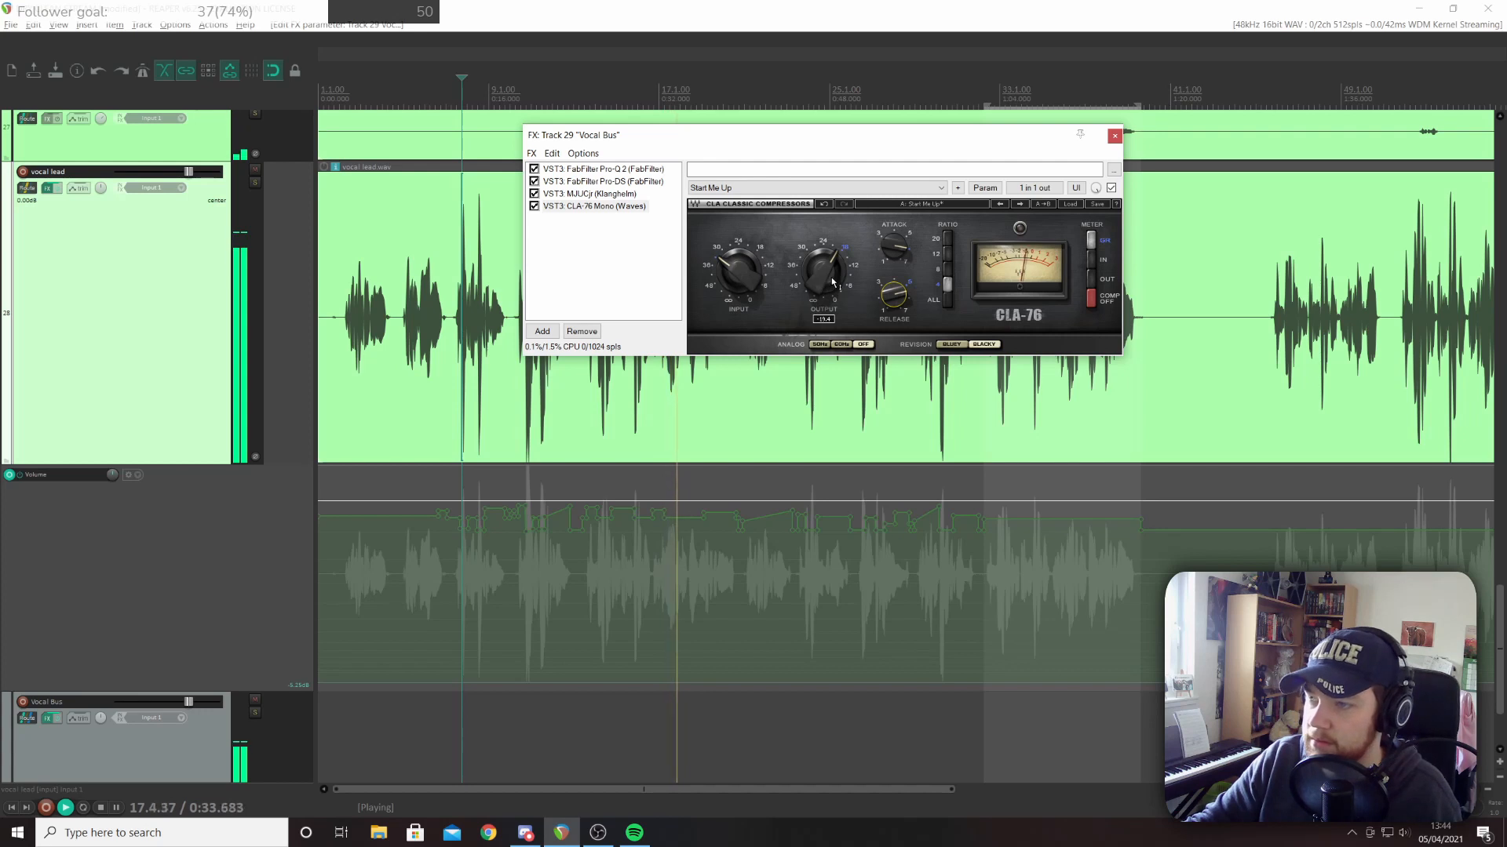
# Check the adjusted CLA-76 against the bypassed vocal during playback, leave it enabled, and stop playback
pyautogui.click(1111, 188)
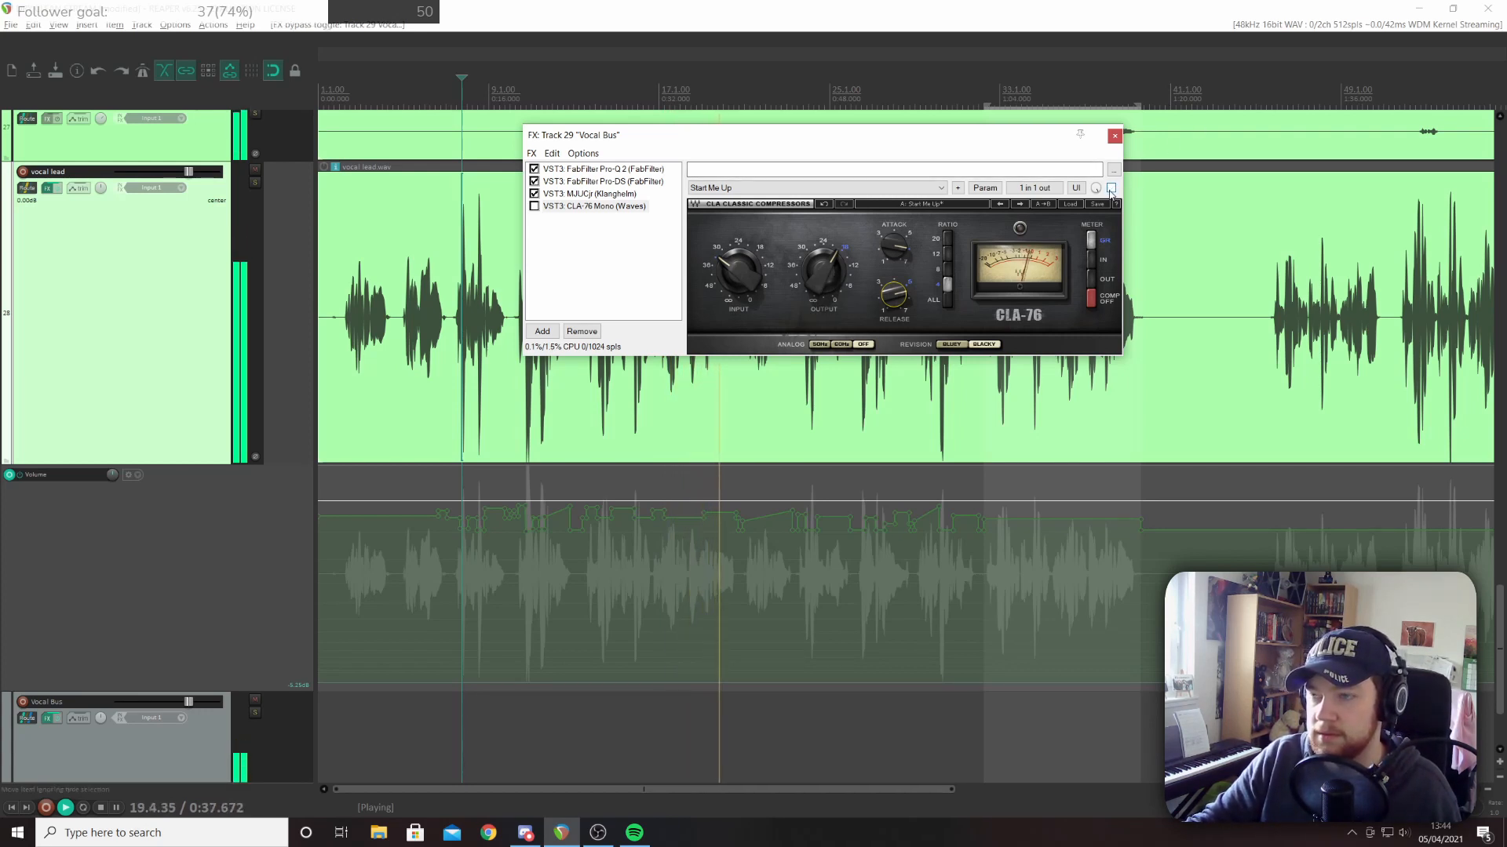
pyautogui.click(1111, 189)
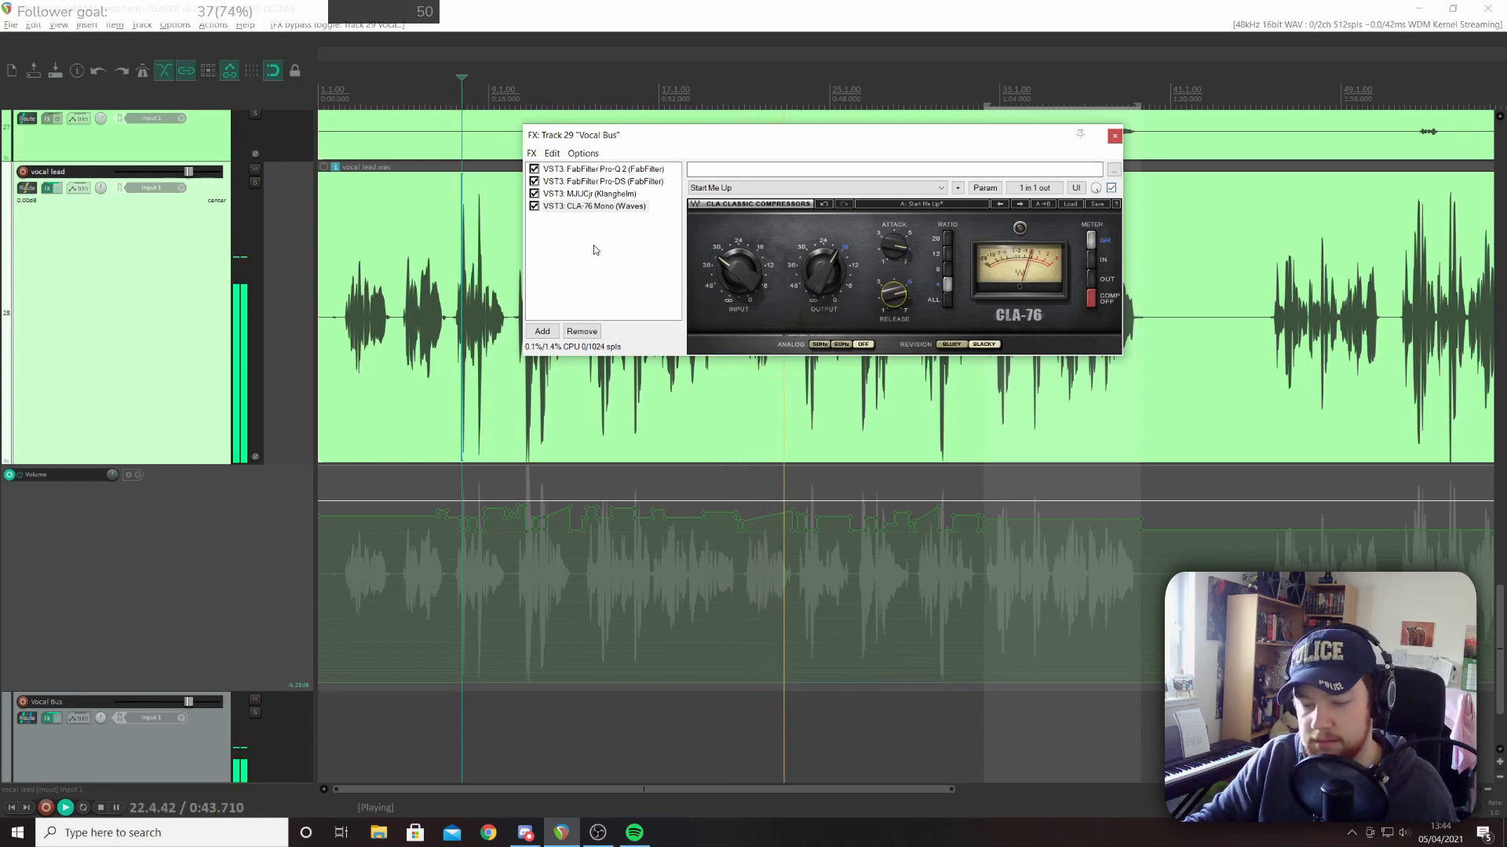
pyautogui.press('space')
# Add the FabFilter Pro-C 2 compressor after the CLA-76 on the Vocal Bus
pyautogui.doubleClick(624, 260)
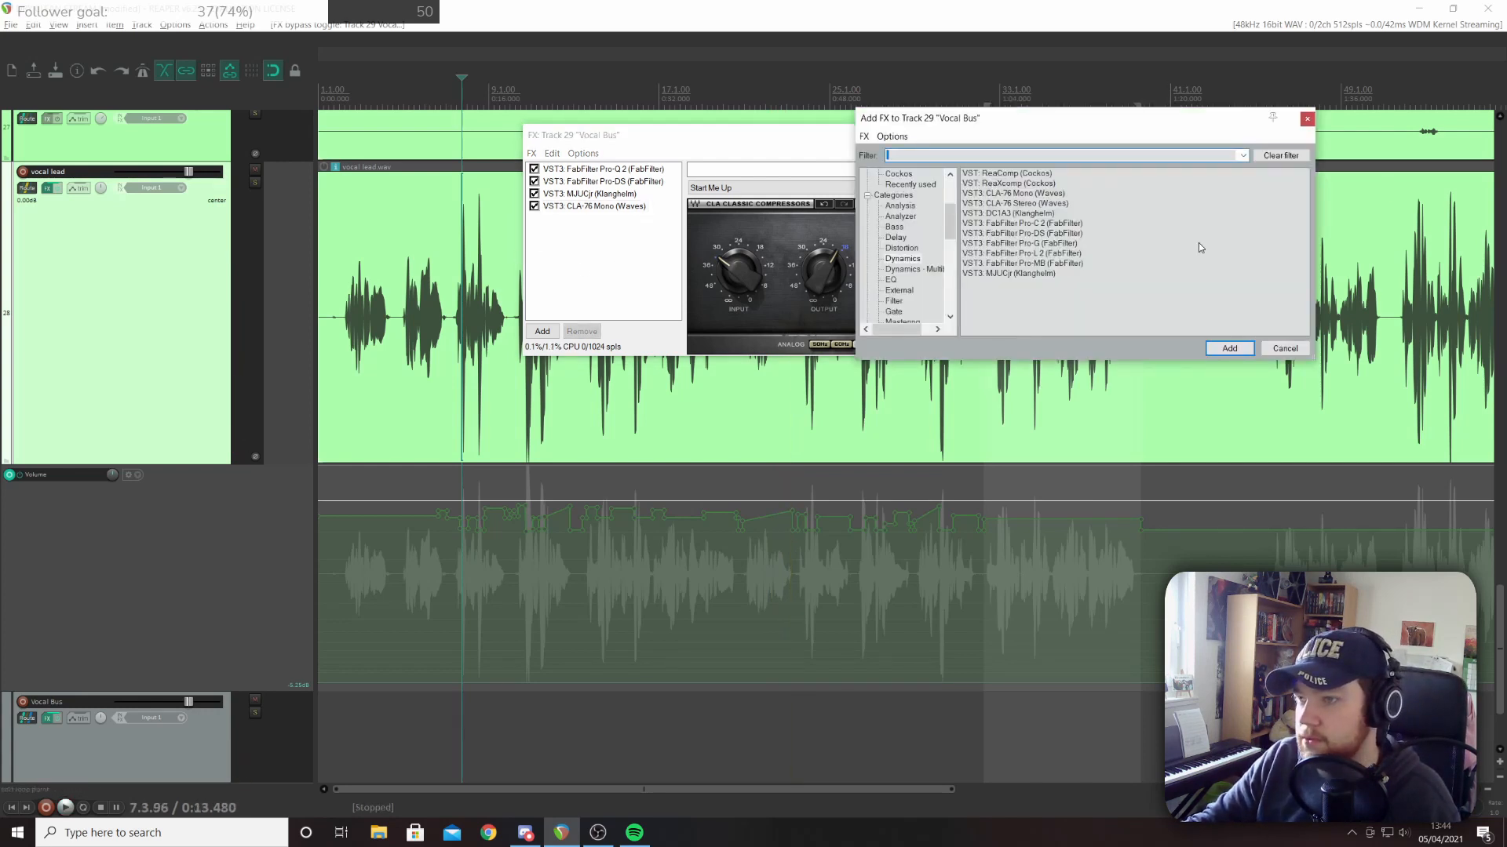
pyautogui.click(1036, 224)
pyautogui.click(1232, 350)
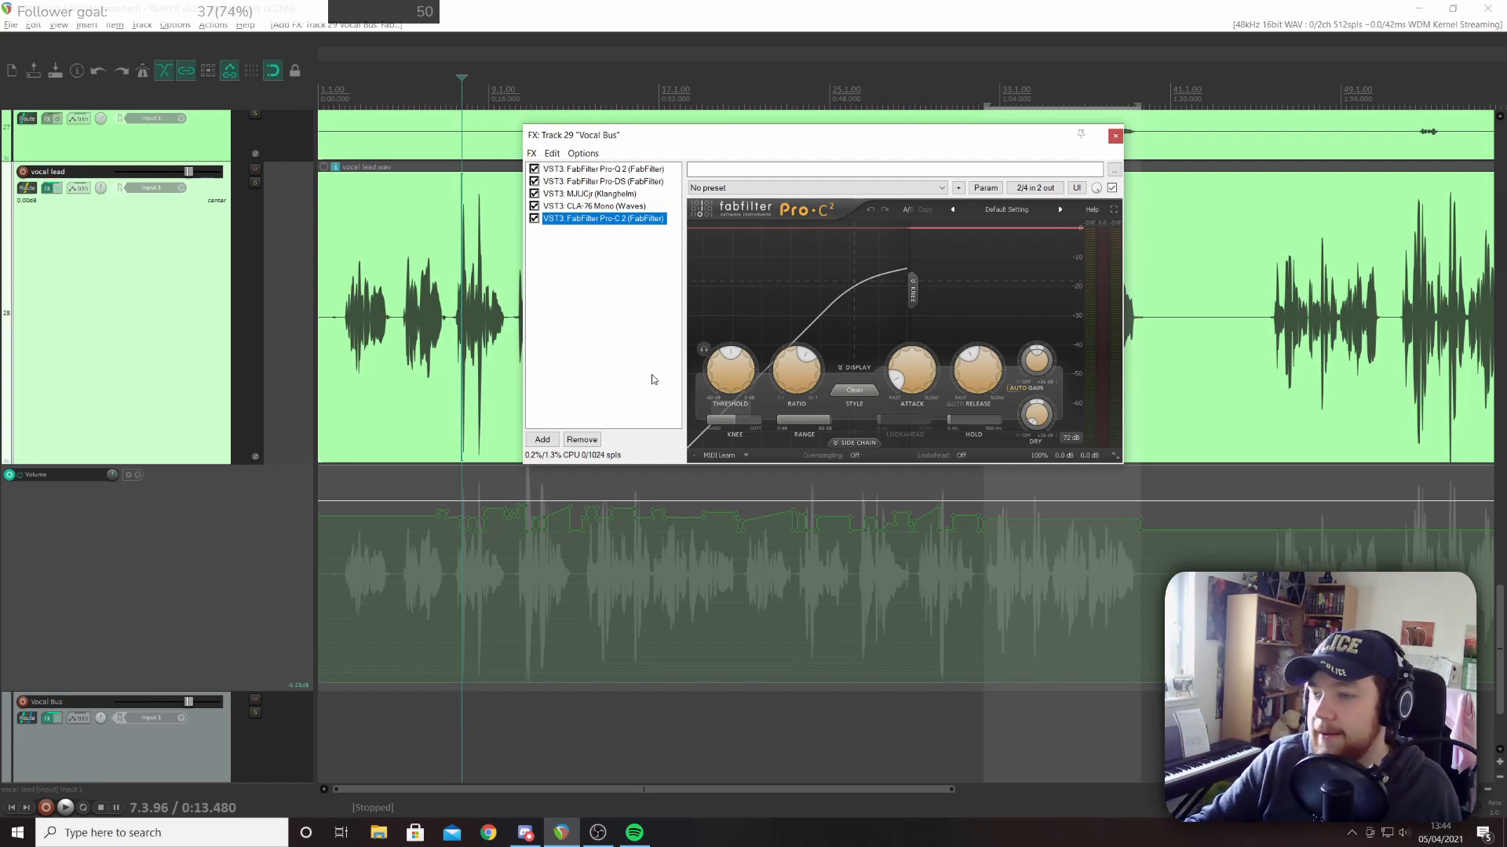
# Set Pro-C 2 to a 0.007 ms attack with auto release and a lower ratio, keeping the Clean style
pyautogui.click(900, 382)
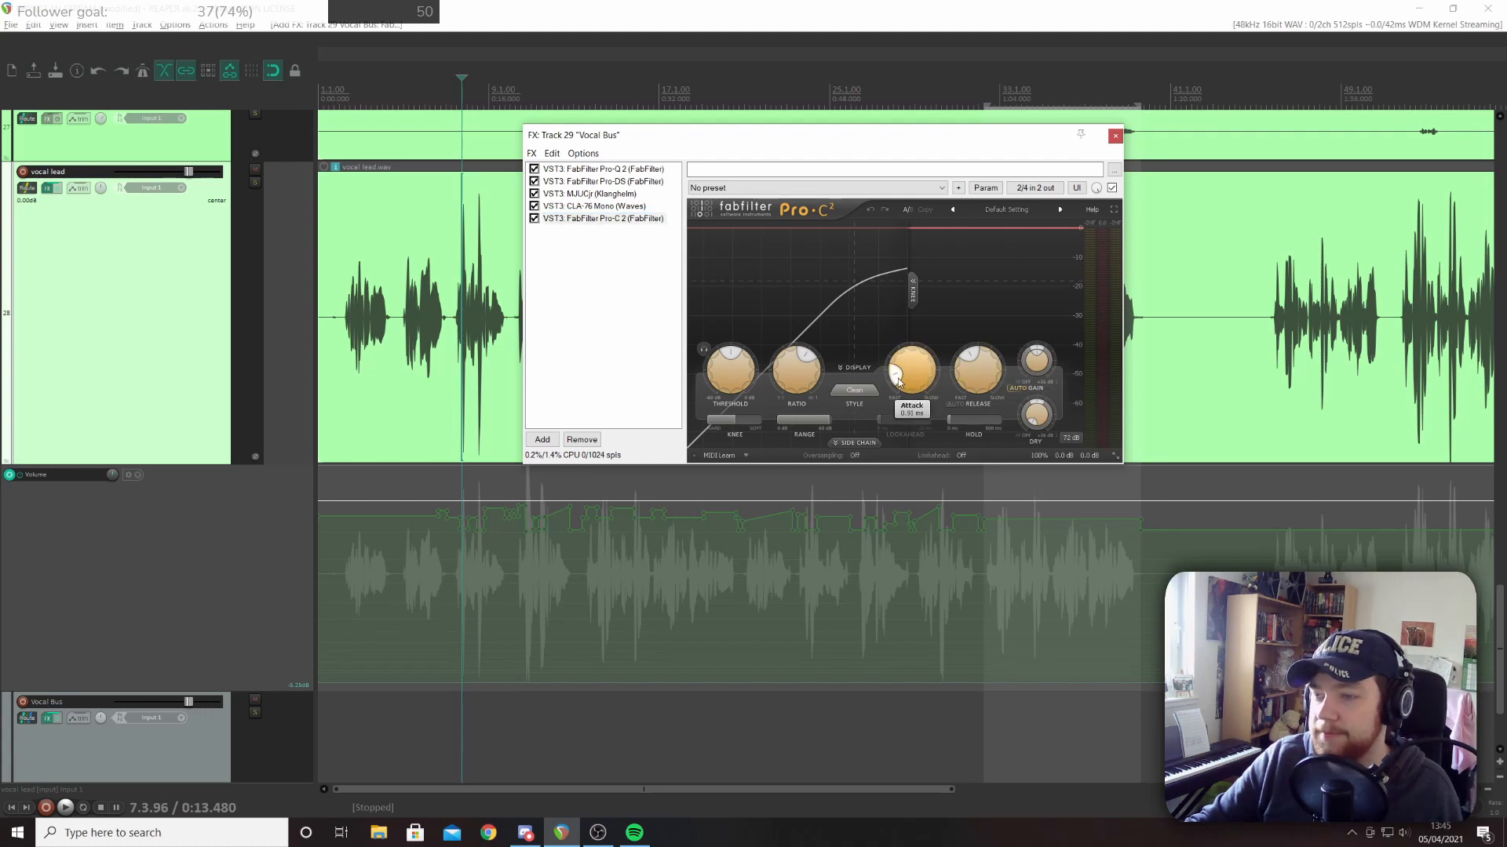
pyautogui.click(963, 405)
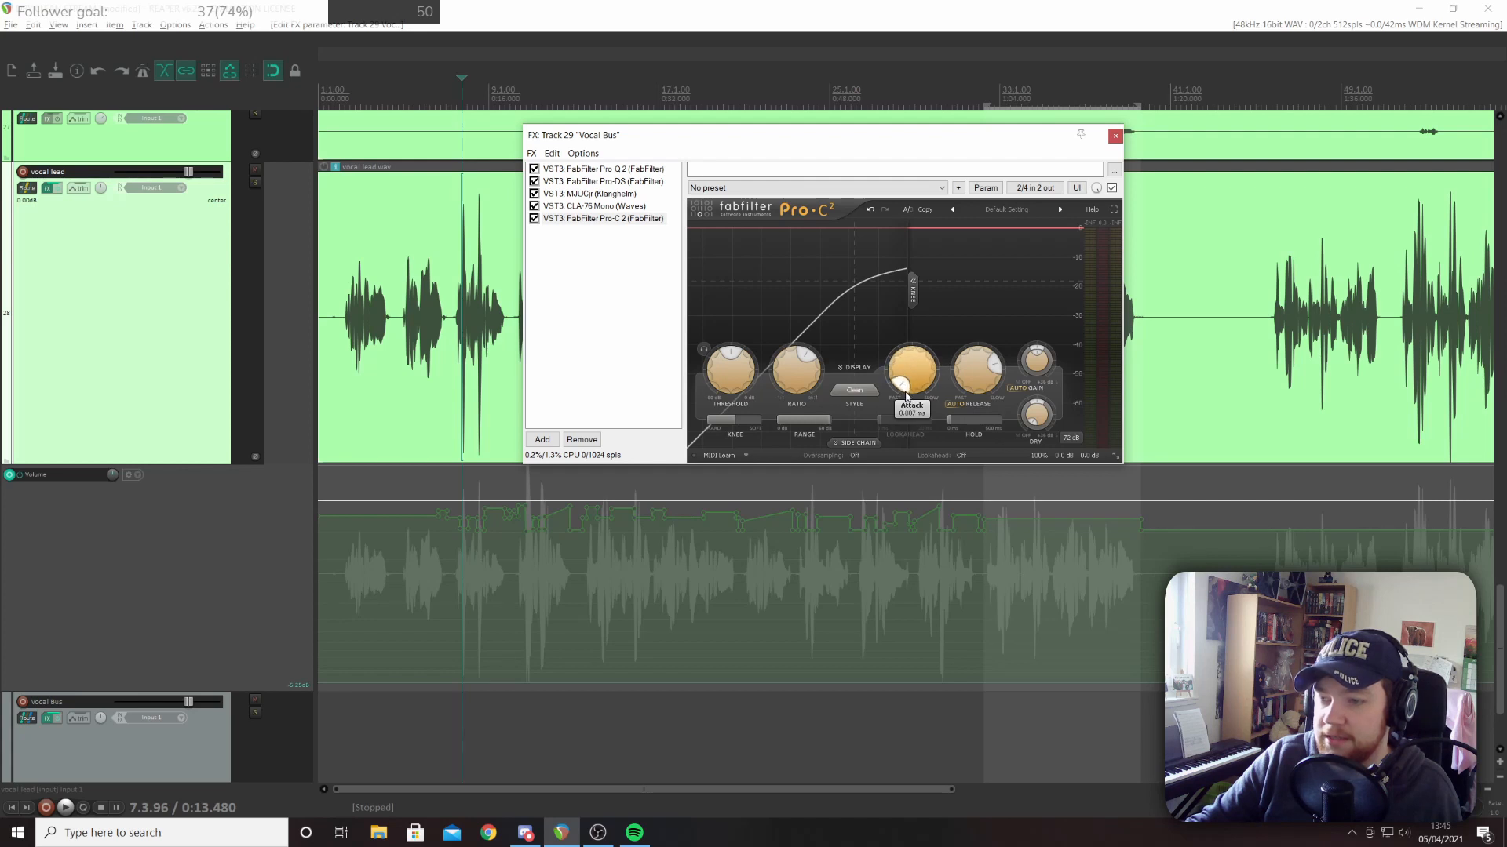
pyautogui.moveTo(973, 376); pyautogui.dragTo(973, 338)
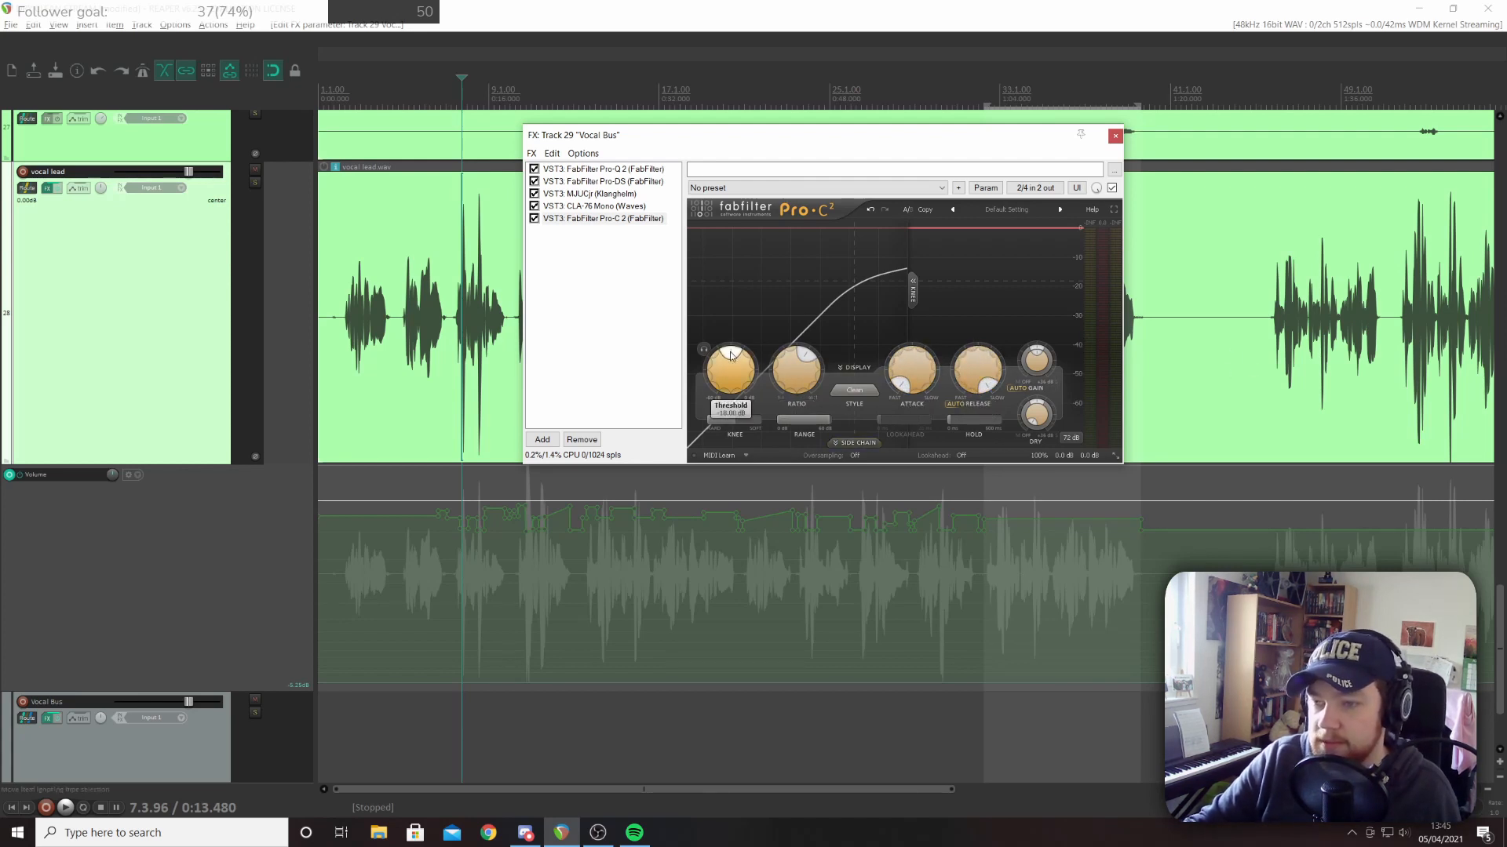
pyautogui.moveTo(792, 381); pyautogui.dragTo(794, 397)
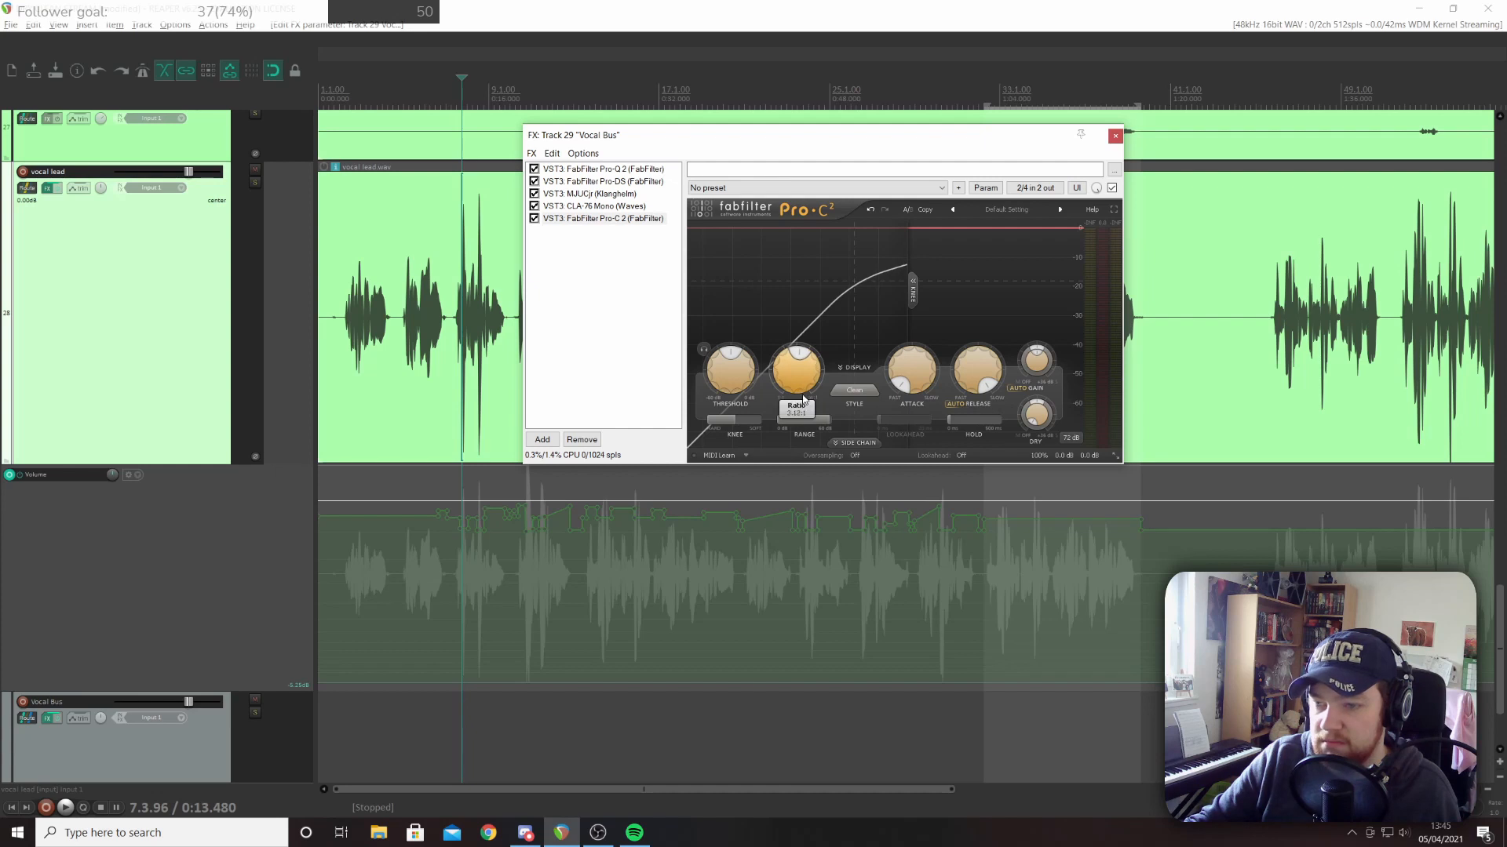
pyautogui.click(854, 390)
pyautogui.click(821, 300)
# Play the vocal from about bar 7, raise the Pro-C 2 threshold, adjust its hold and knee, and stop playback
pyautogui.press('space')
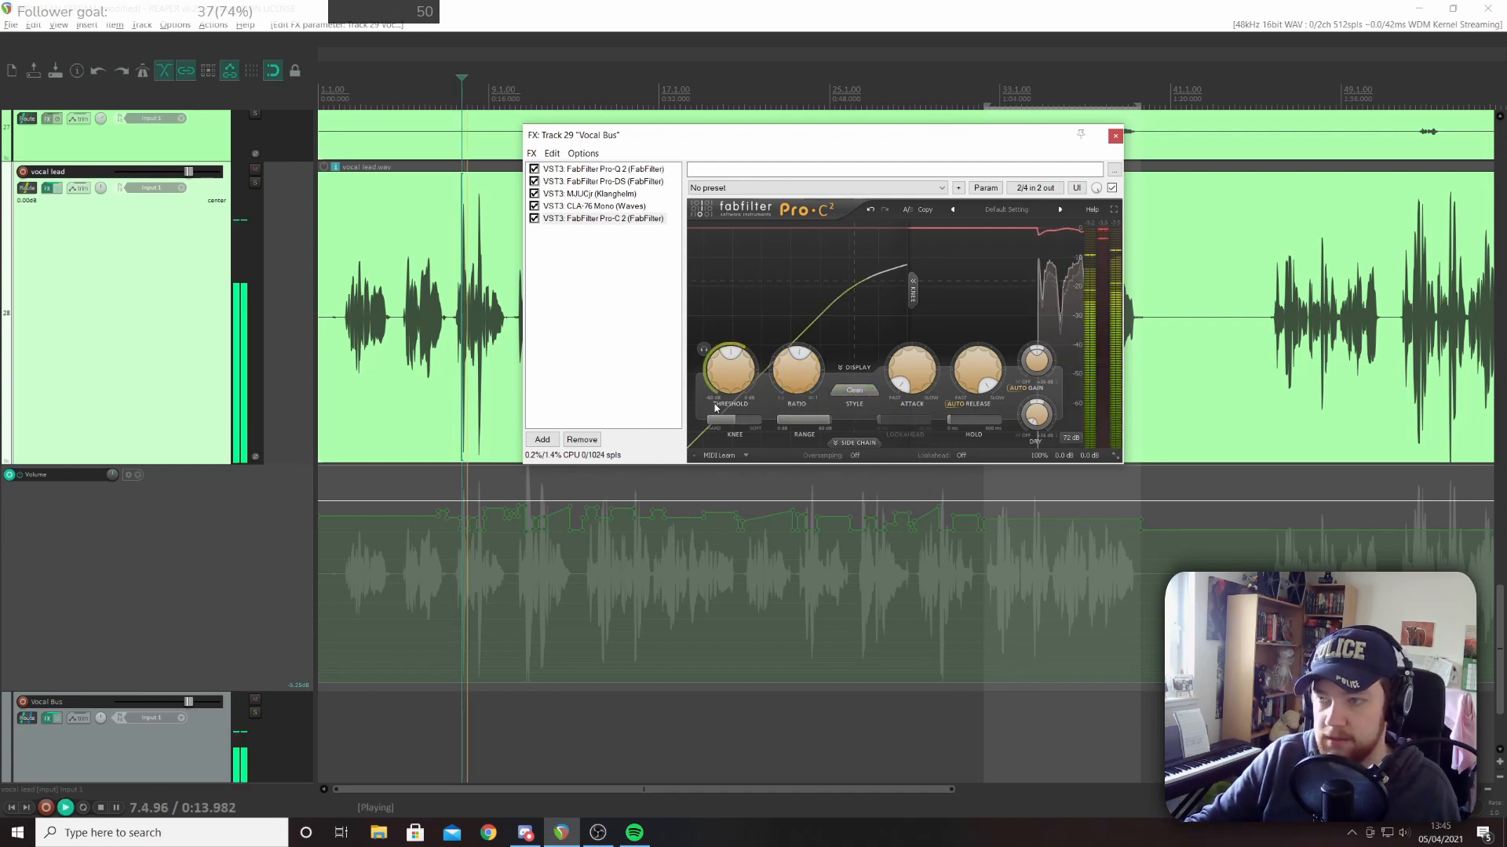
pyautogui.moveTo(733, 378); pyautogui.dragTo(737, 337)
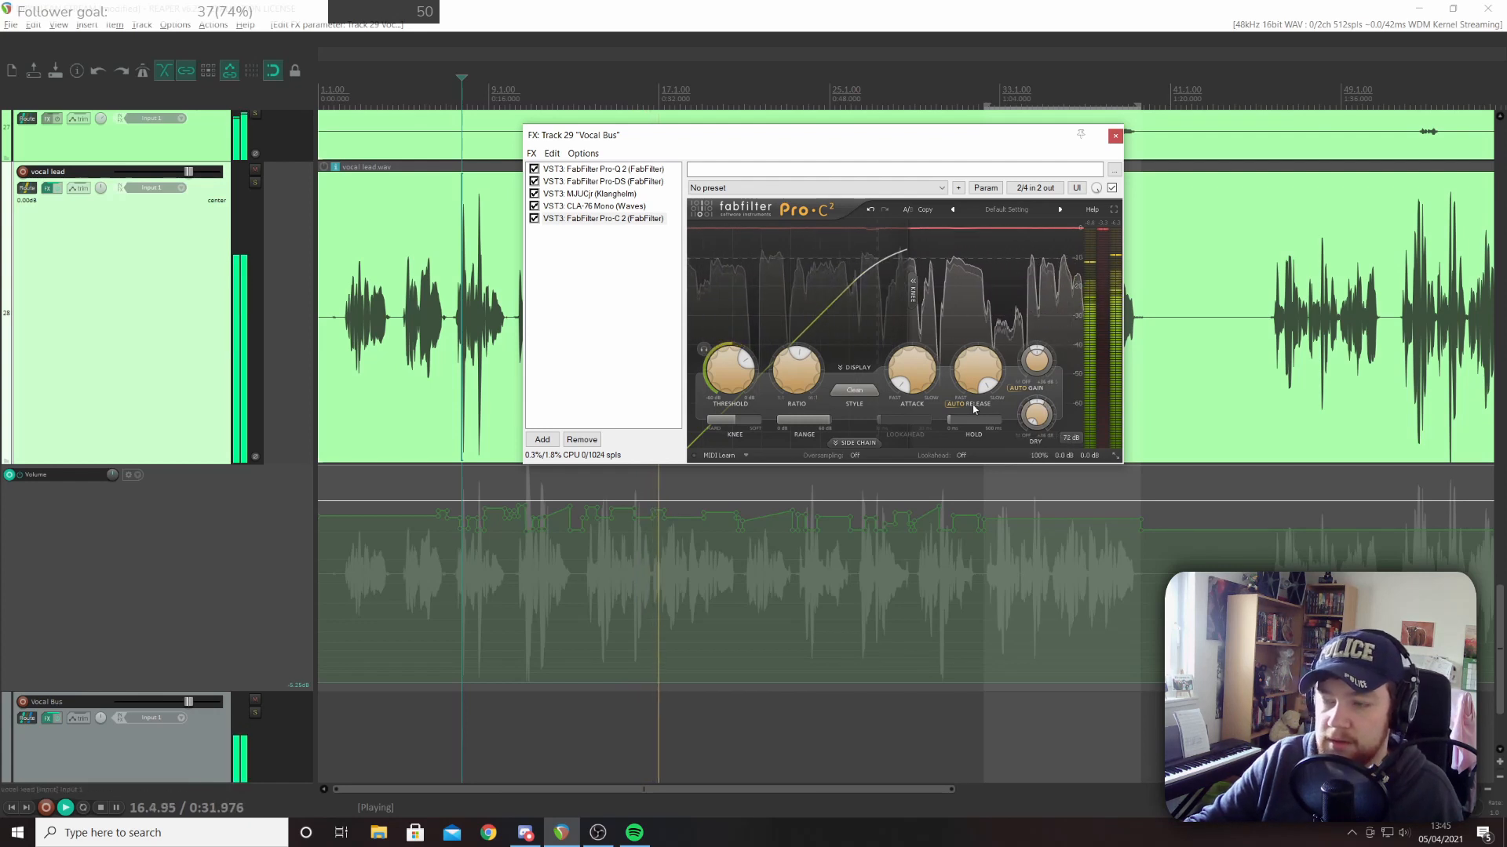
pyautogui.moveTo(953, 420)
pyautogui.moveTo(956, 422); pyautogui.dragTo(1002, 420)
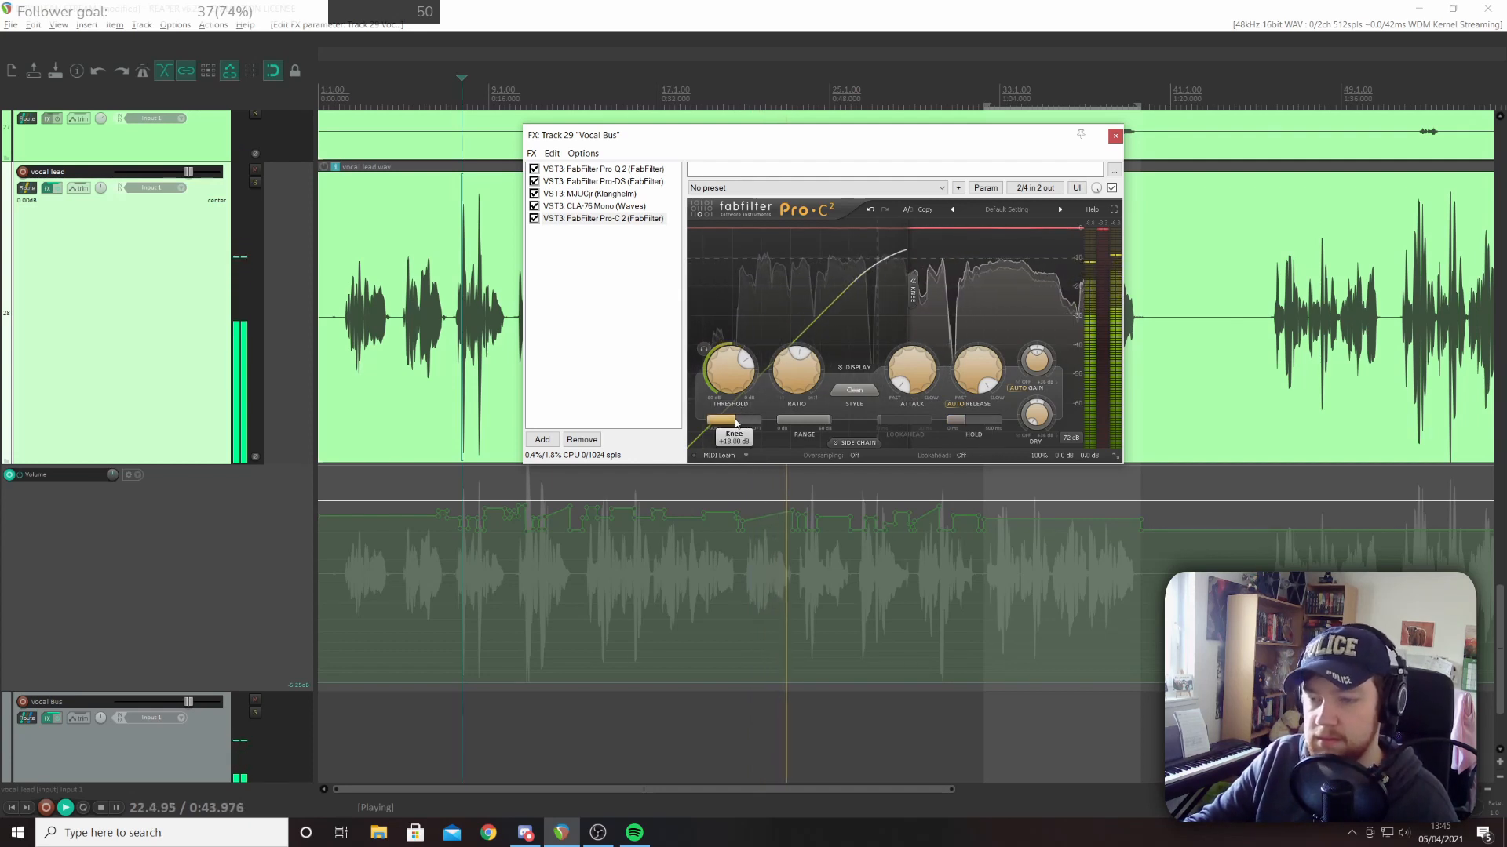
pyautogui.moveTo(735, 425); pyautogui.dragTo(721, 424)
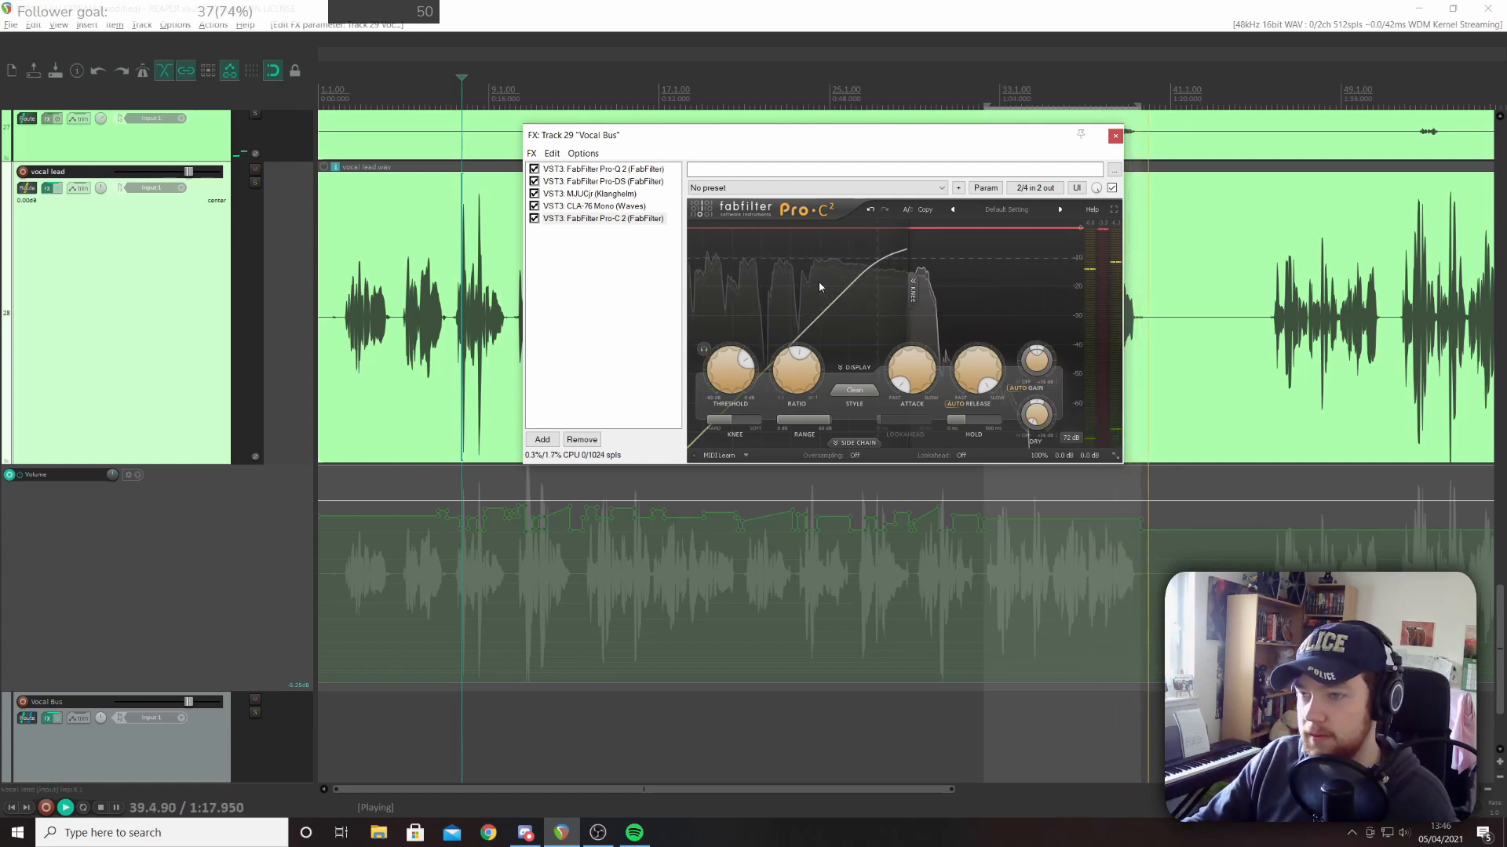
pyautogui.press('space')
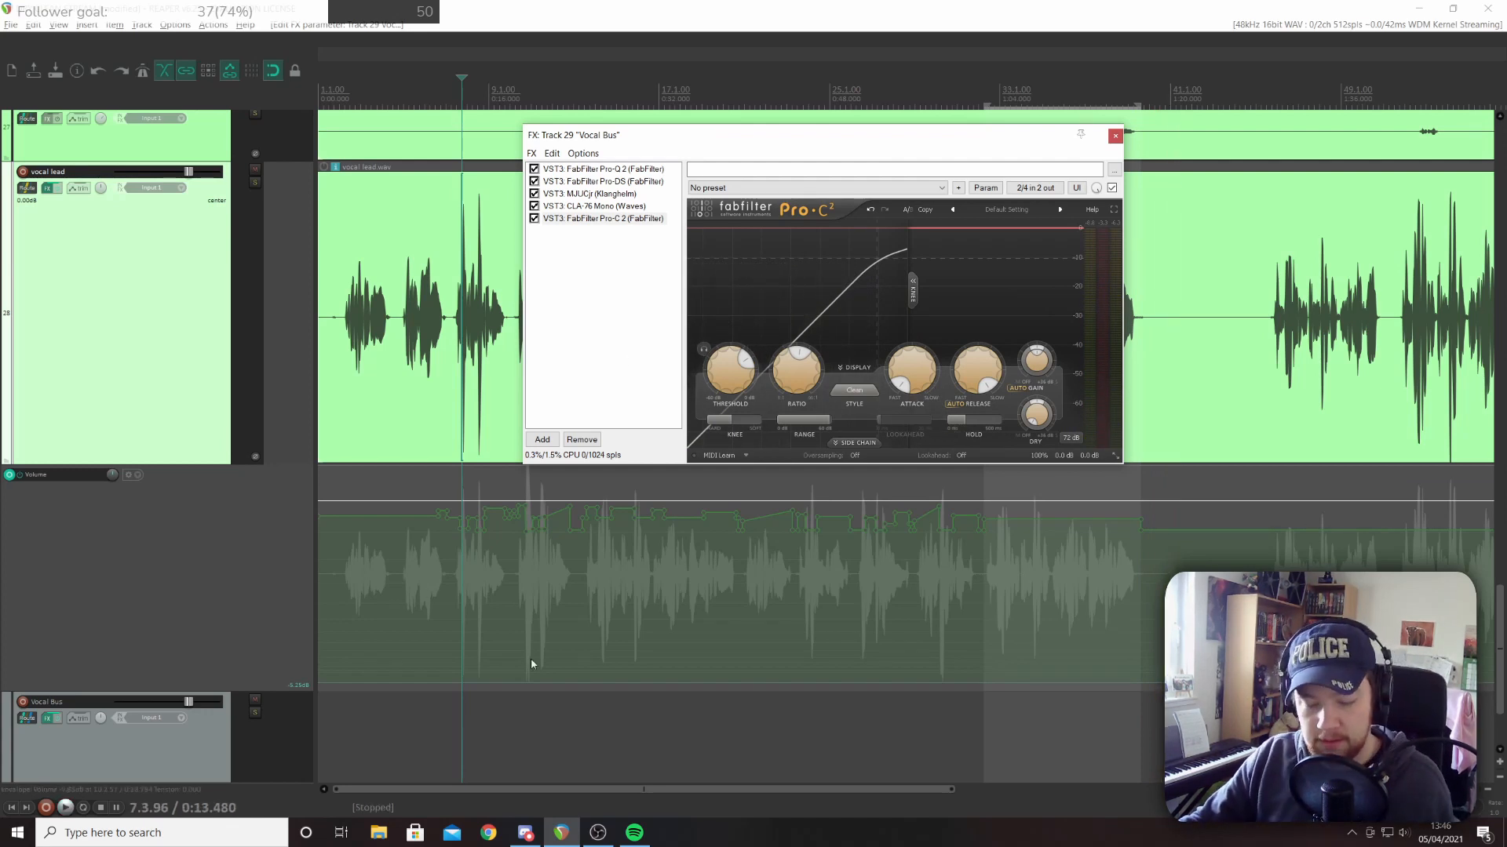
# Listen to the vocal from about bar 7 through the full Vocal Bus chain, and review the MJUCjr settings
pyautogui.press('space')
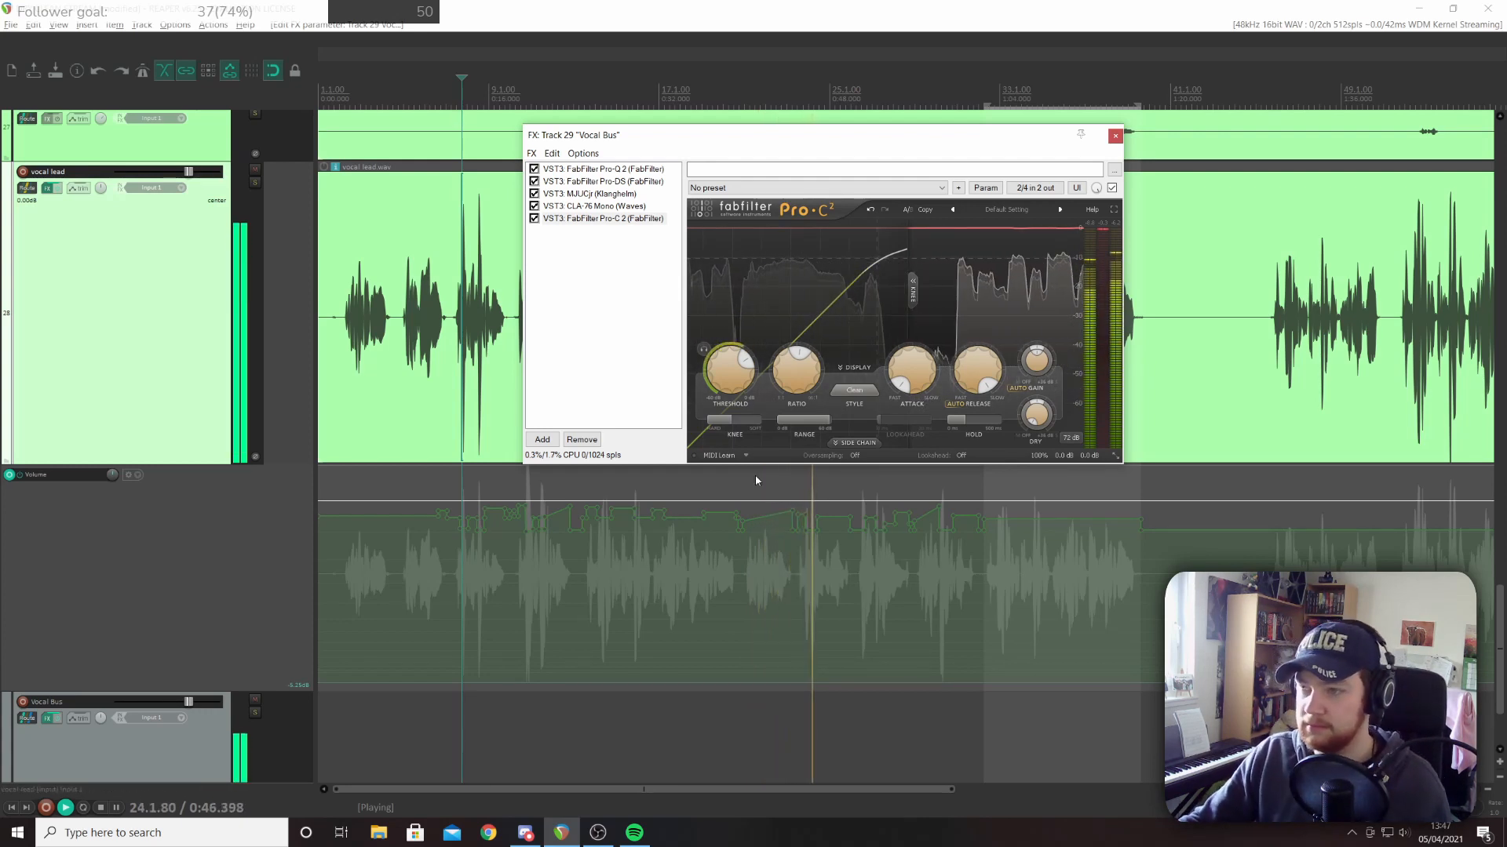
pyautogui.press('space')
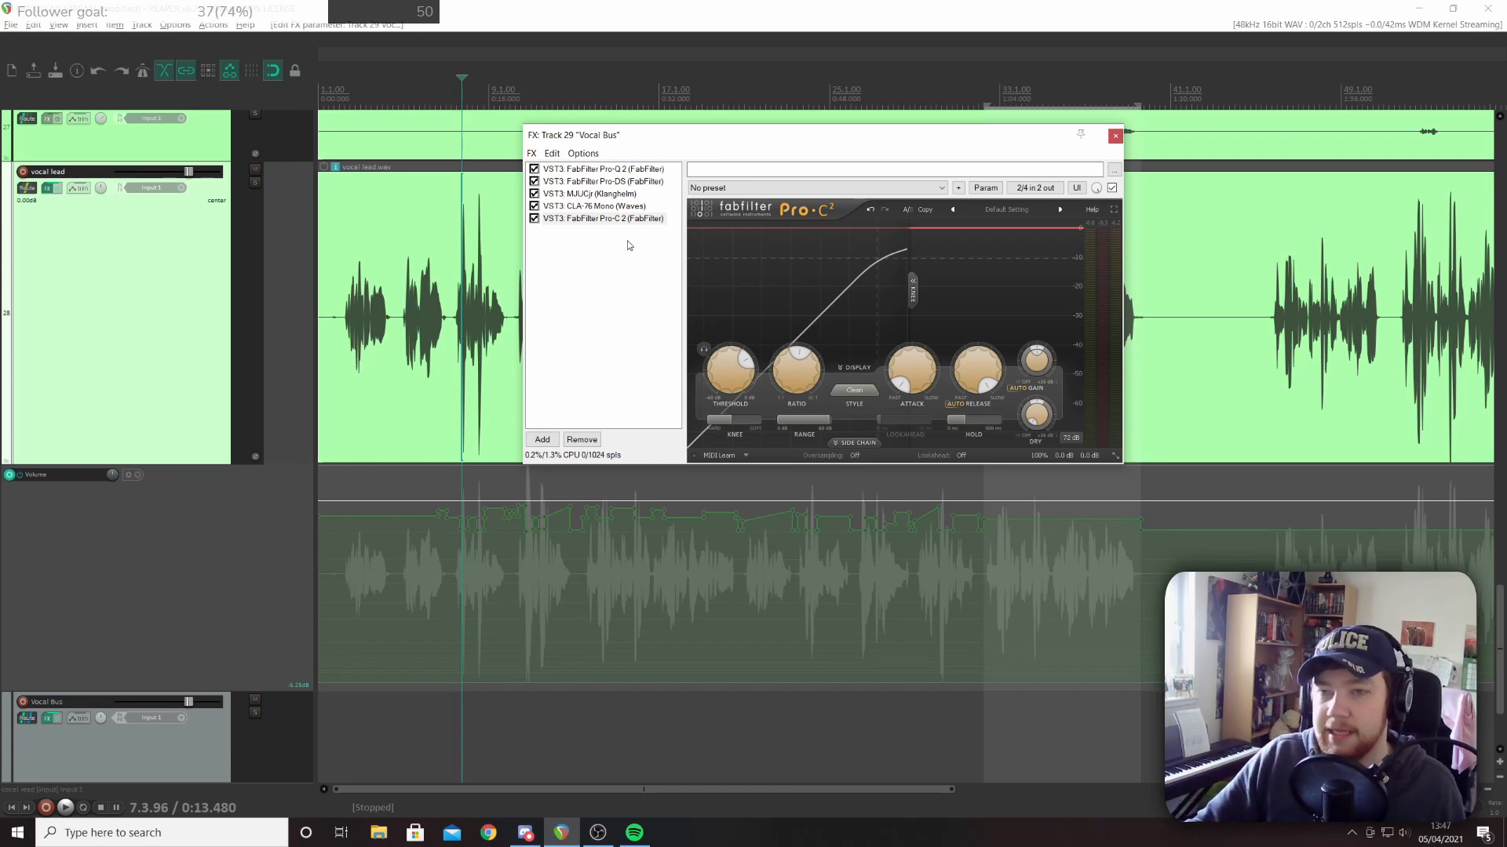
pyautogui.click(563, 318)
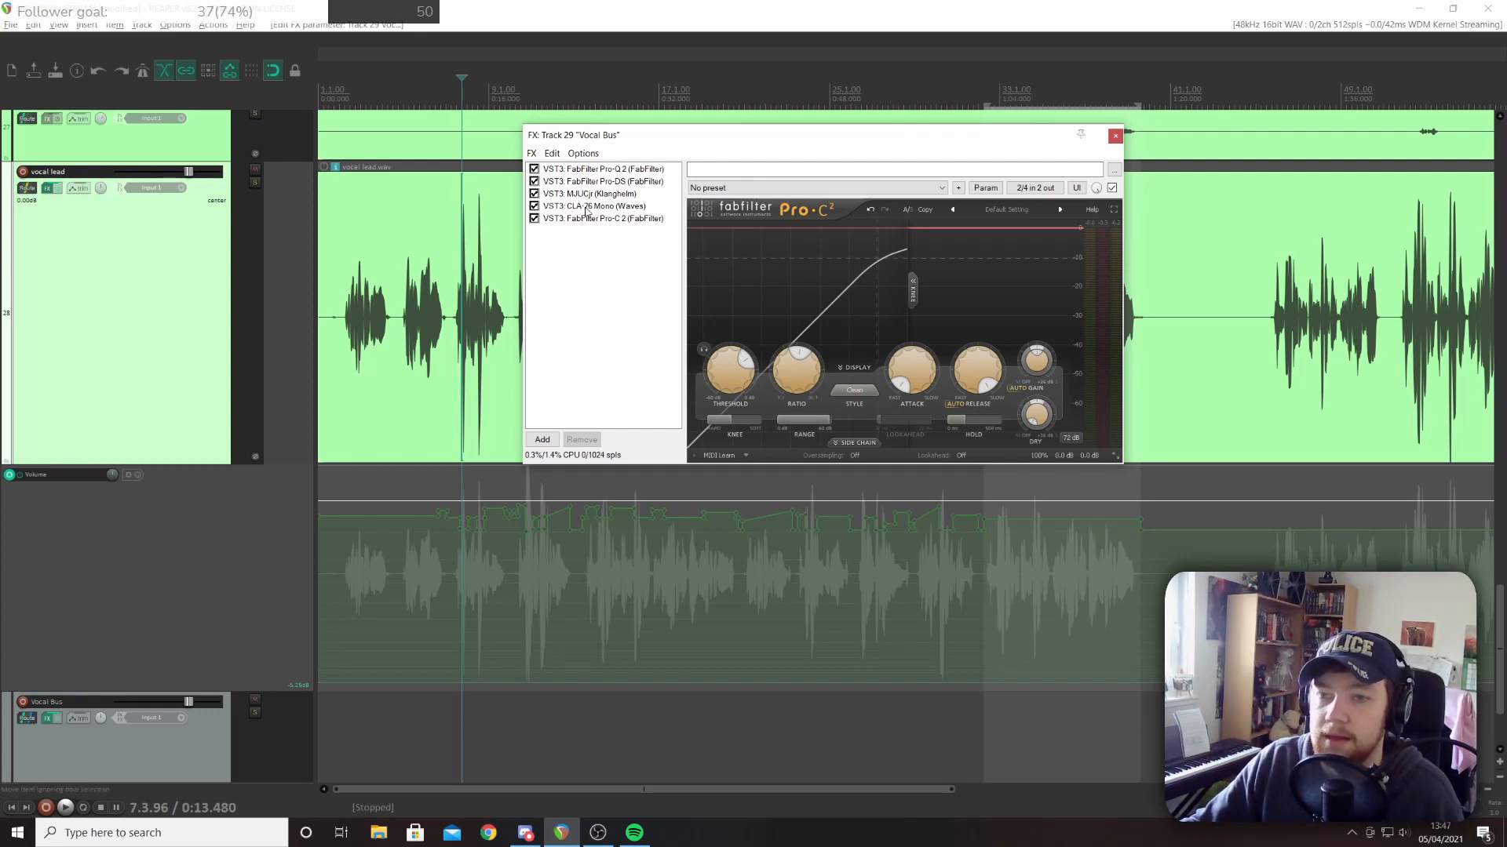
pyautogui.click(589, 194)
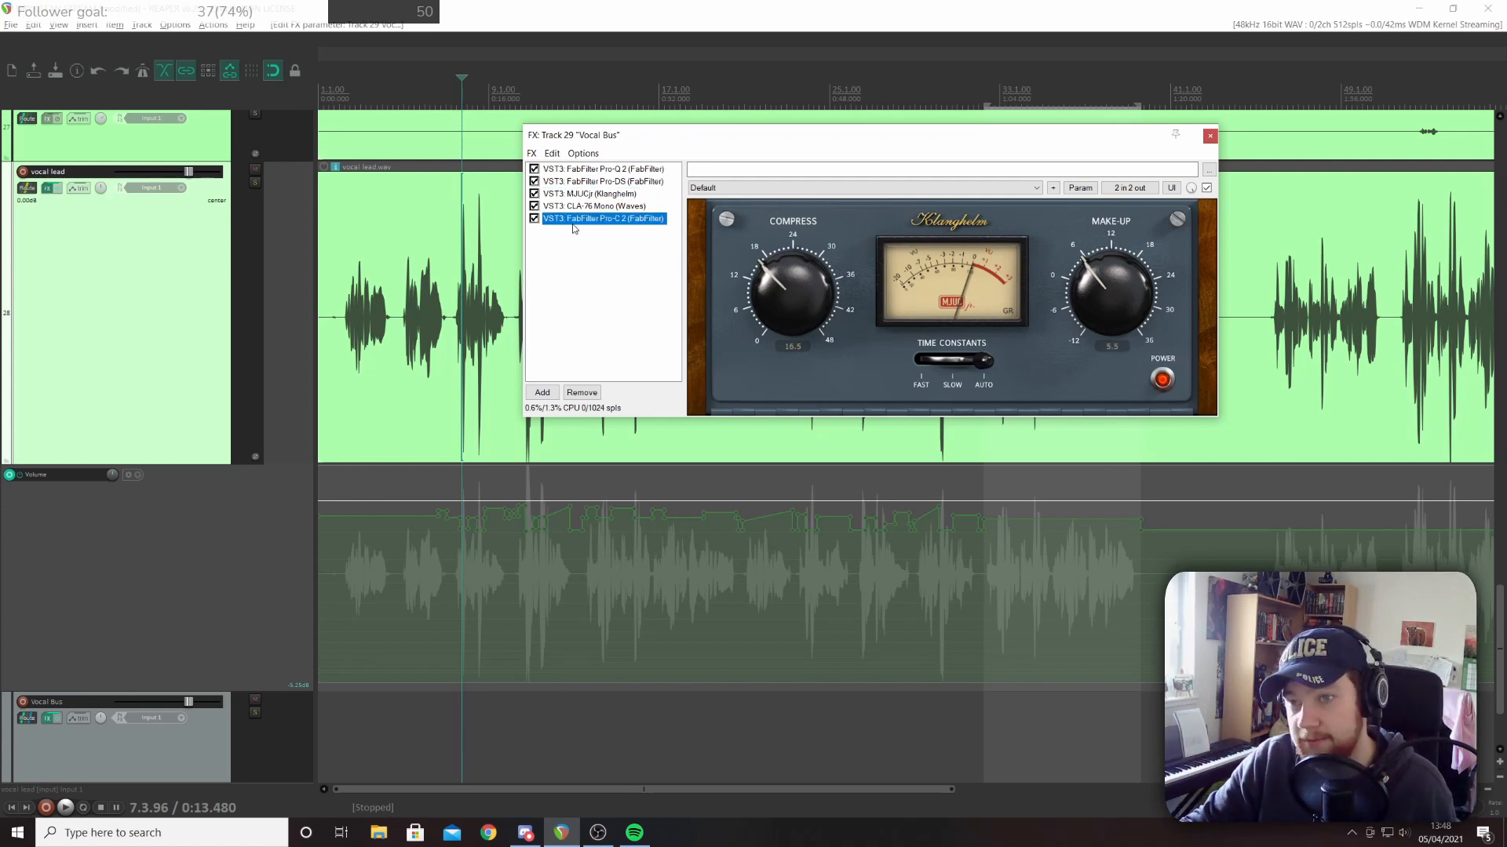
# Play the vocal and add a second FabFilter Pro-DS after Pro-C 2 on the Vocal Bus
pyautogui.click(572, 222)
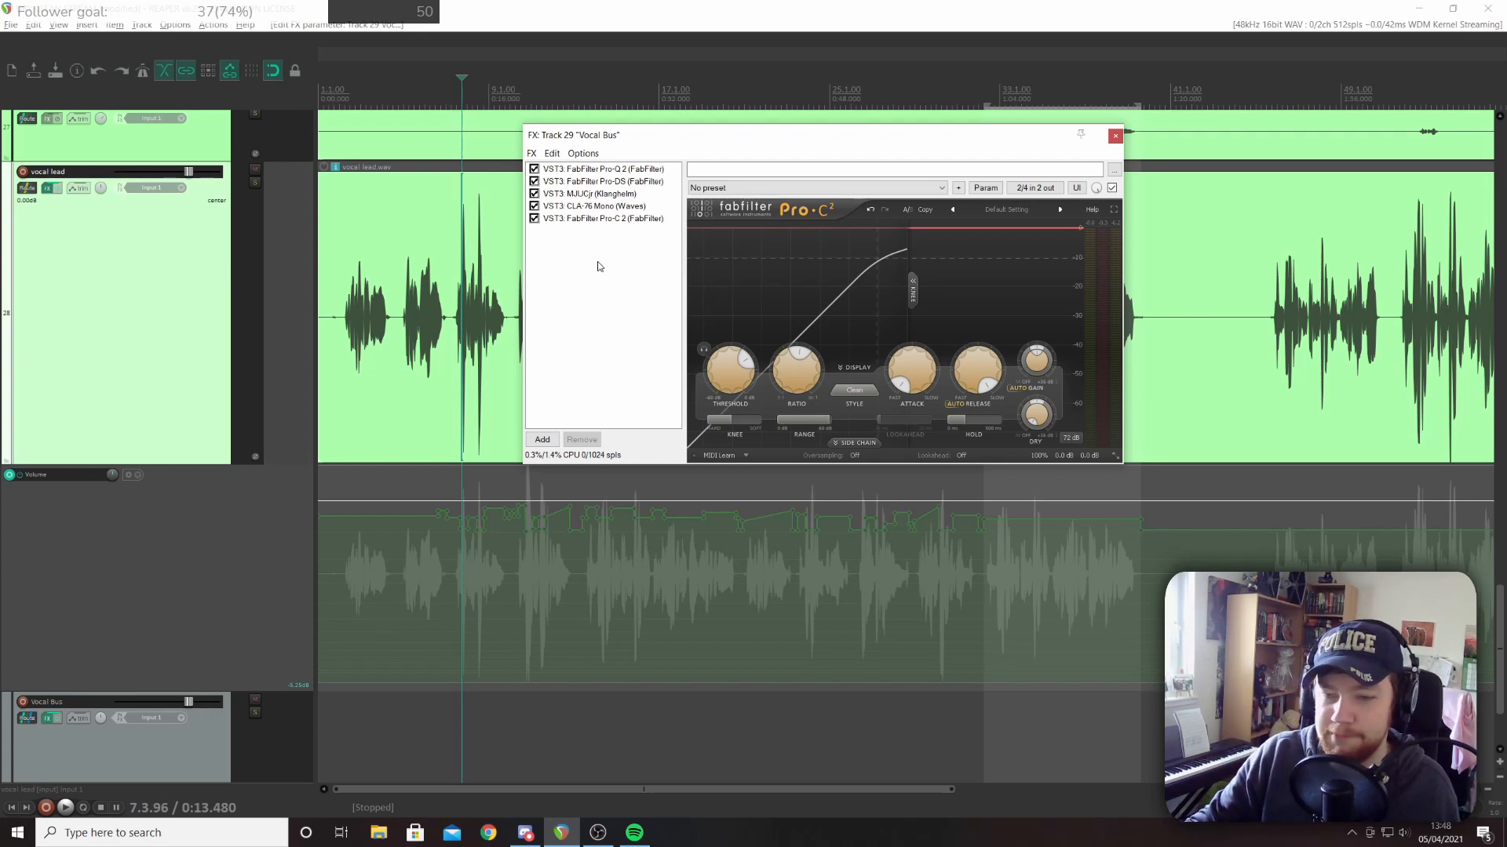
pyautogui.press('space')
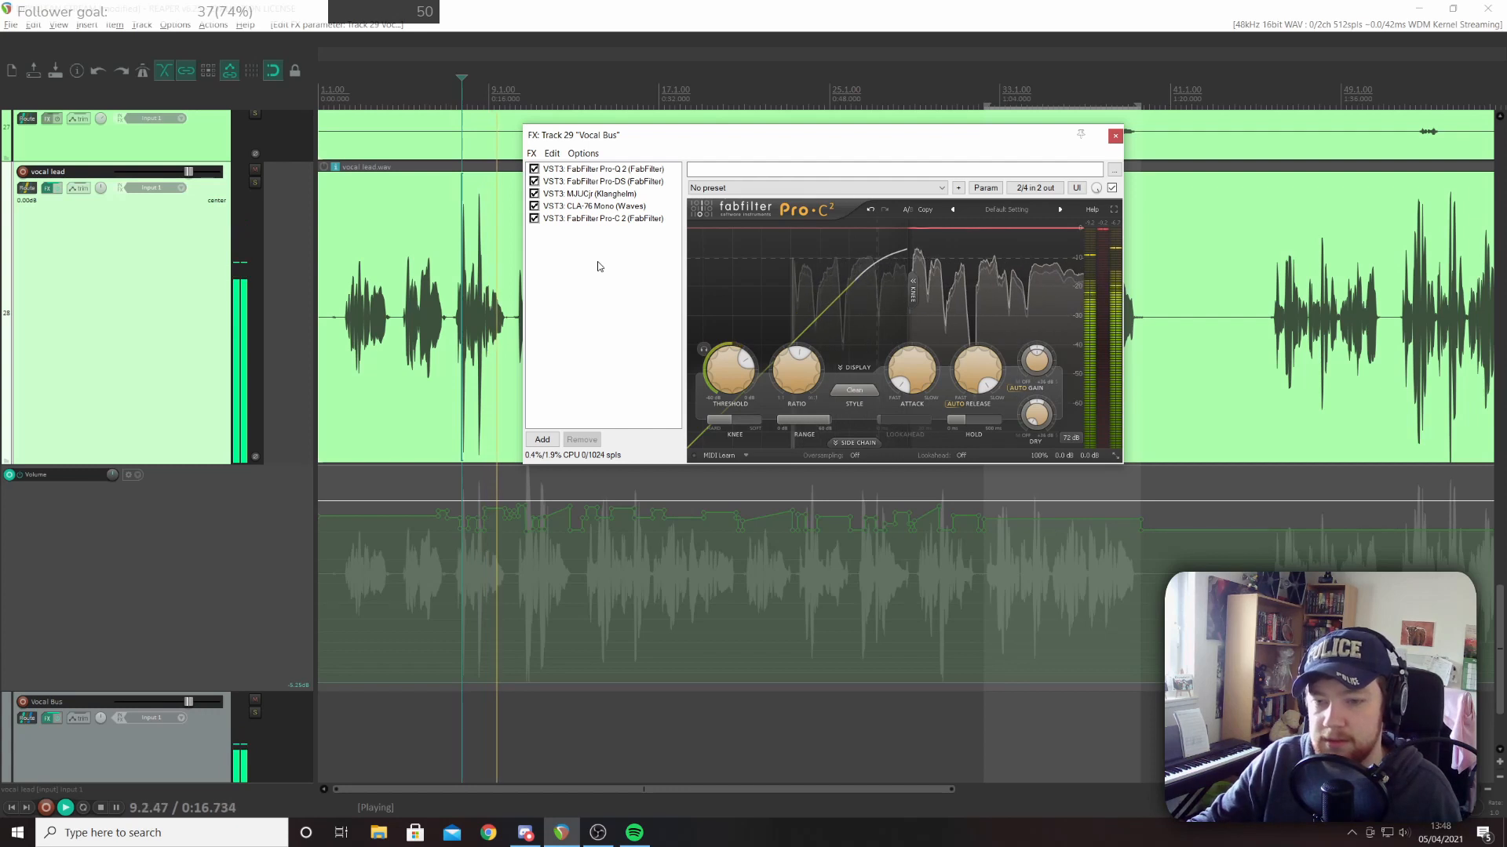
pyautogui.doubleClick(590, 264)
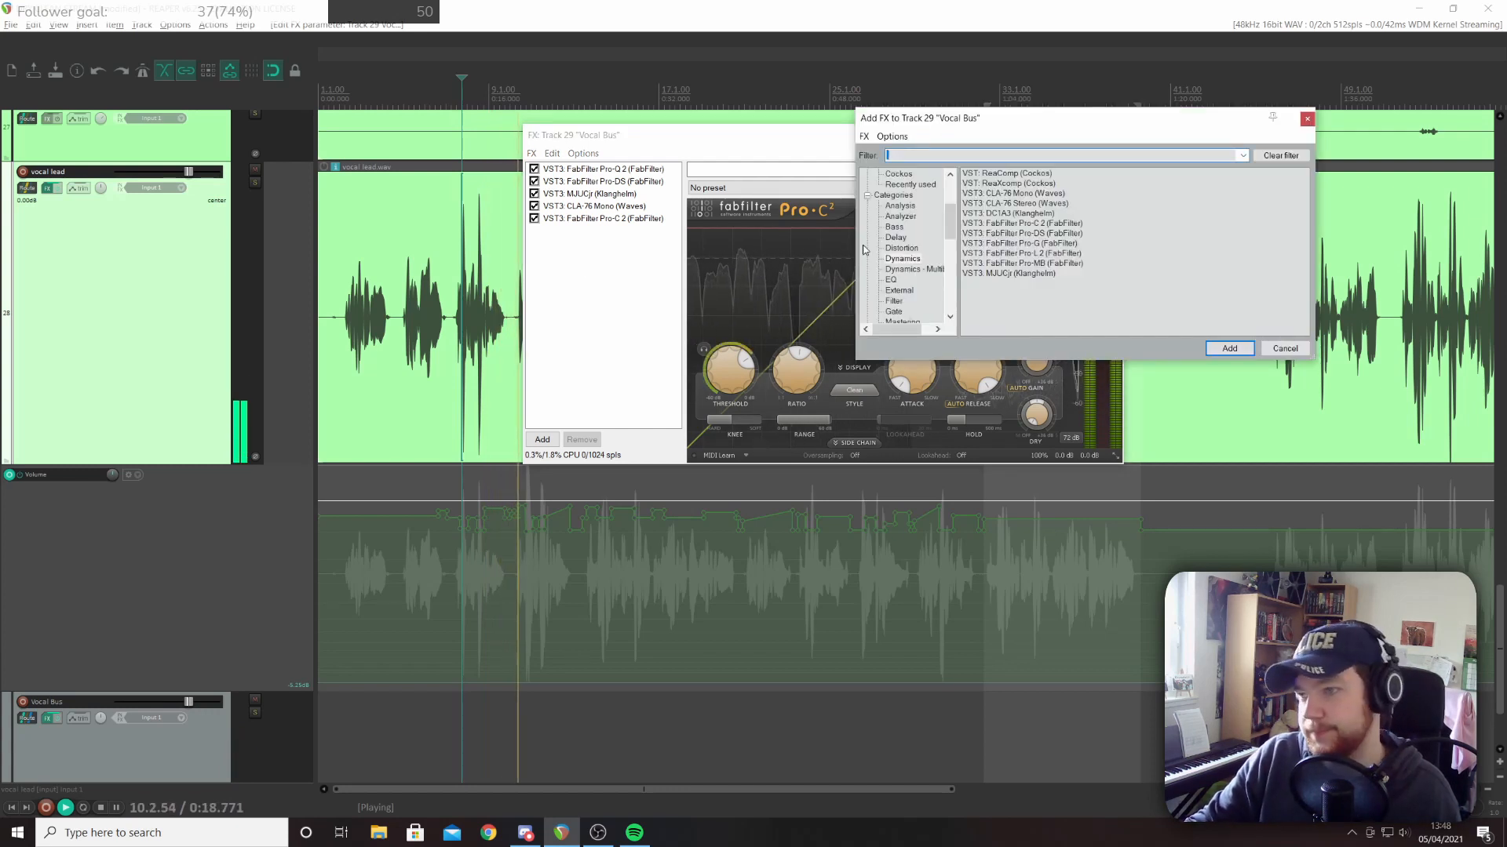
pyautogui.doubleClick(1077, 233)
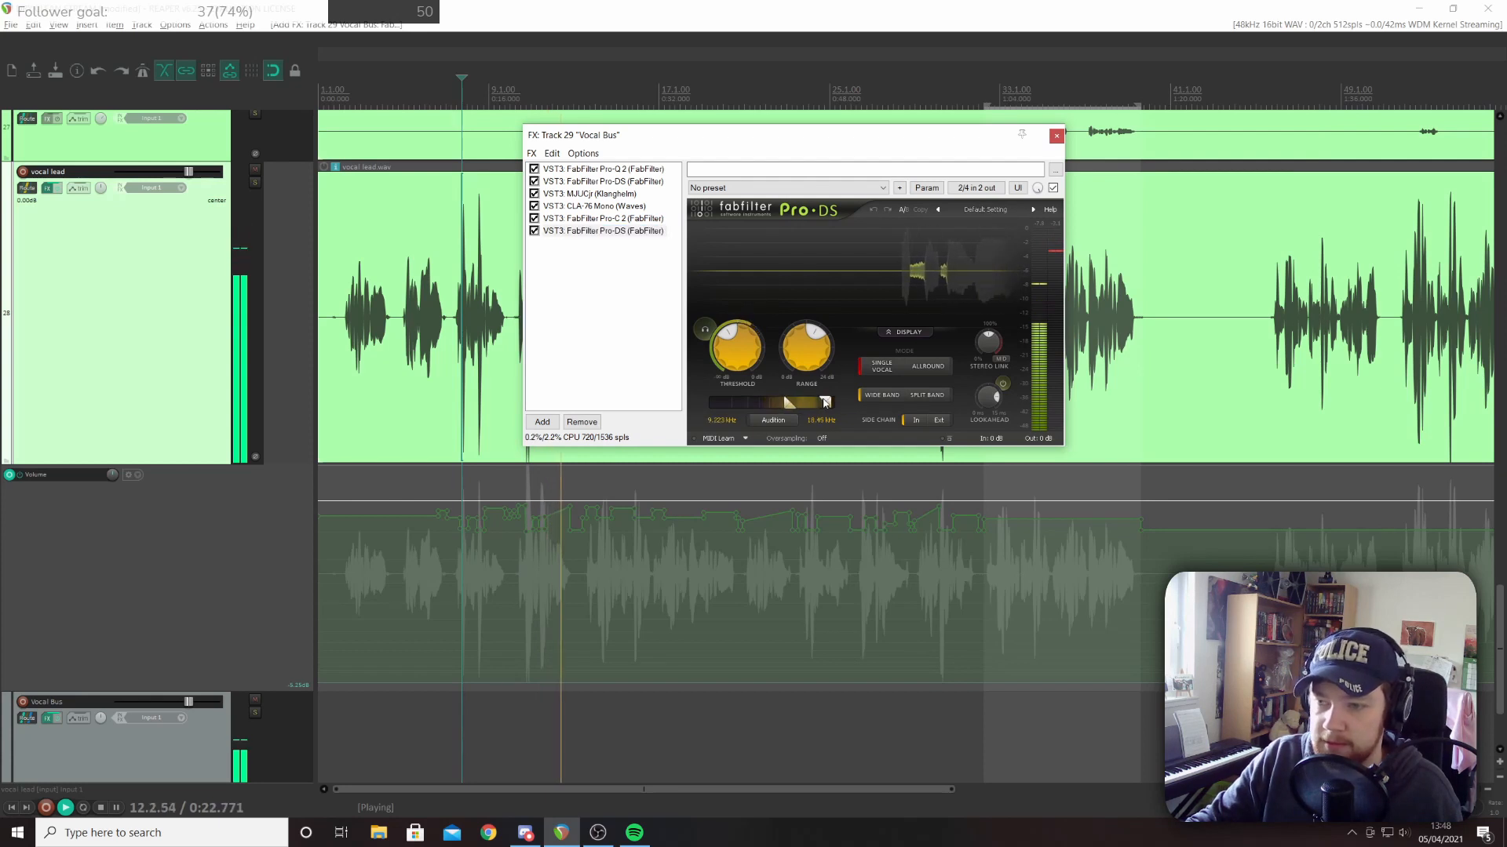
# Lower the second Pro-DS's detection low limit to about 6.065 kHz, adjust its threshold and range during playback, and stop
pyautogui.click(789, 404)
pyautogui.moveTo(780, 405); pyautogui.dragTo(769, 404)
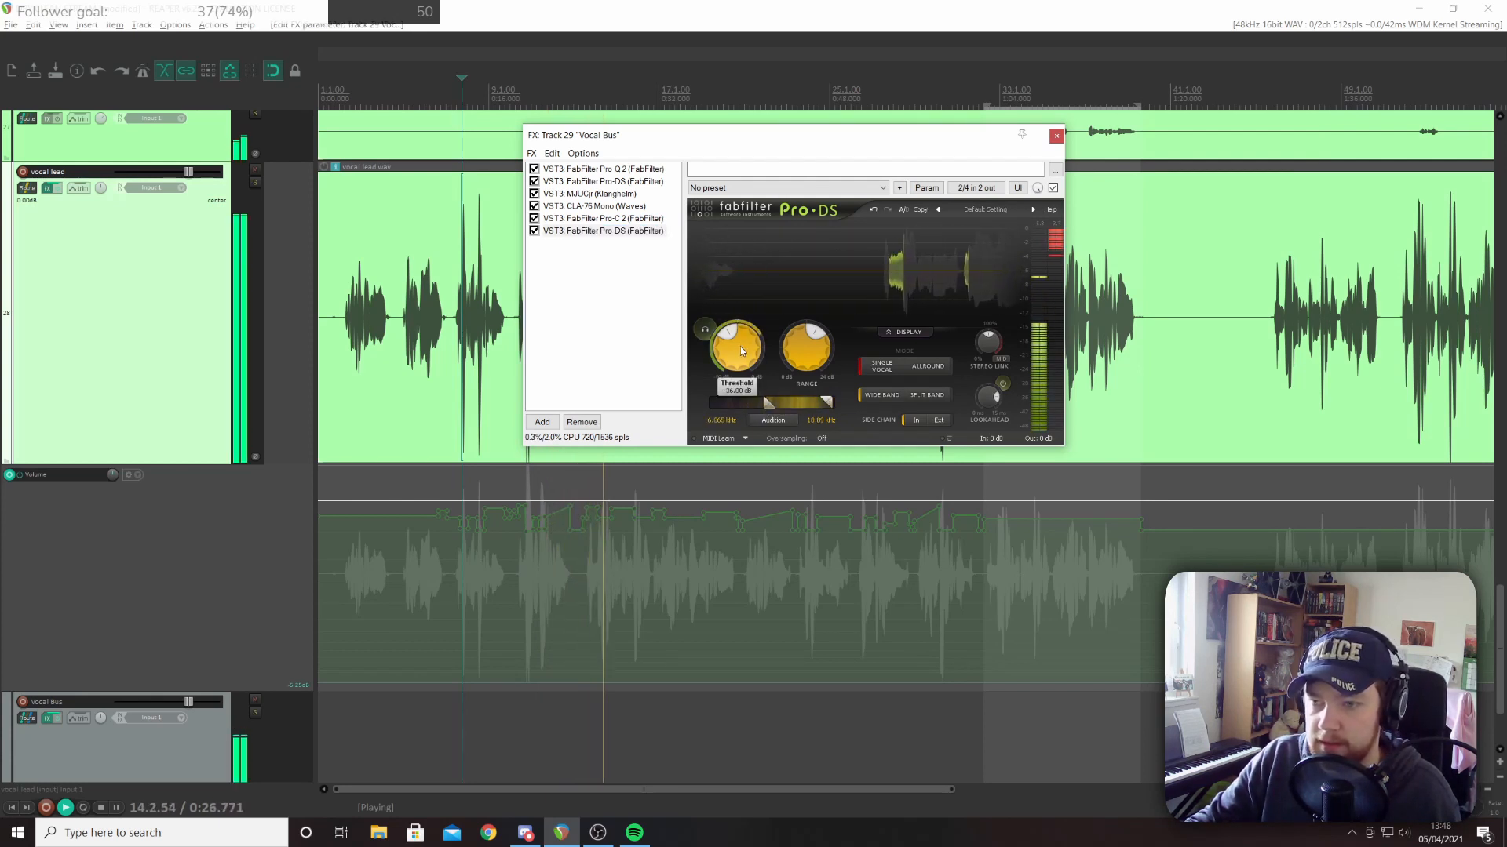
pyautogui.moveTo(751, 328); pyautogui.dragTo(747, 338)
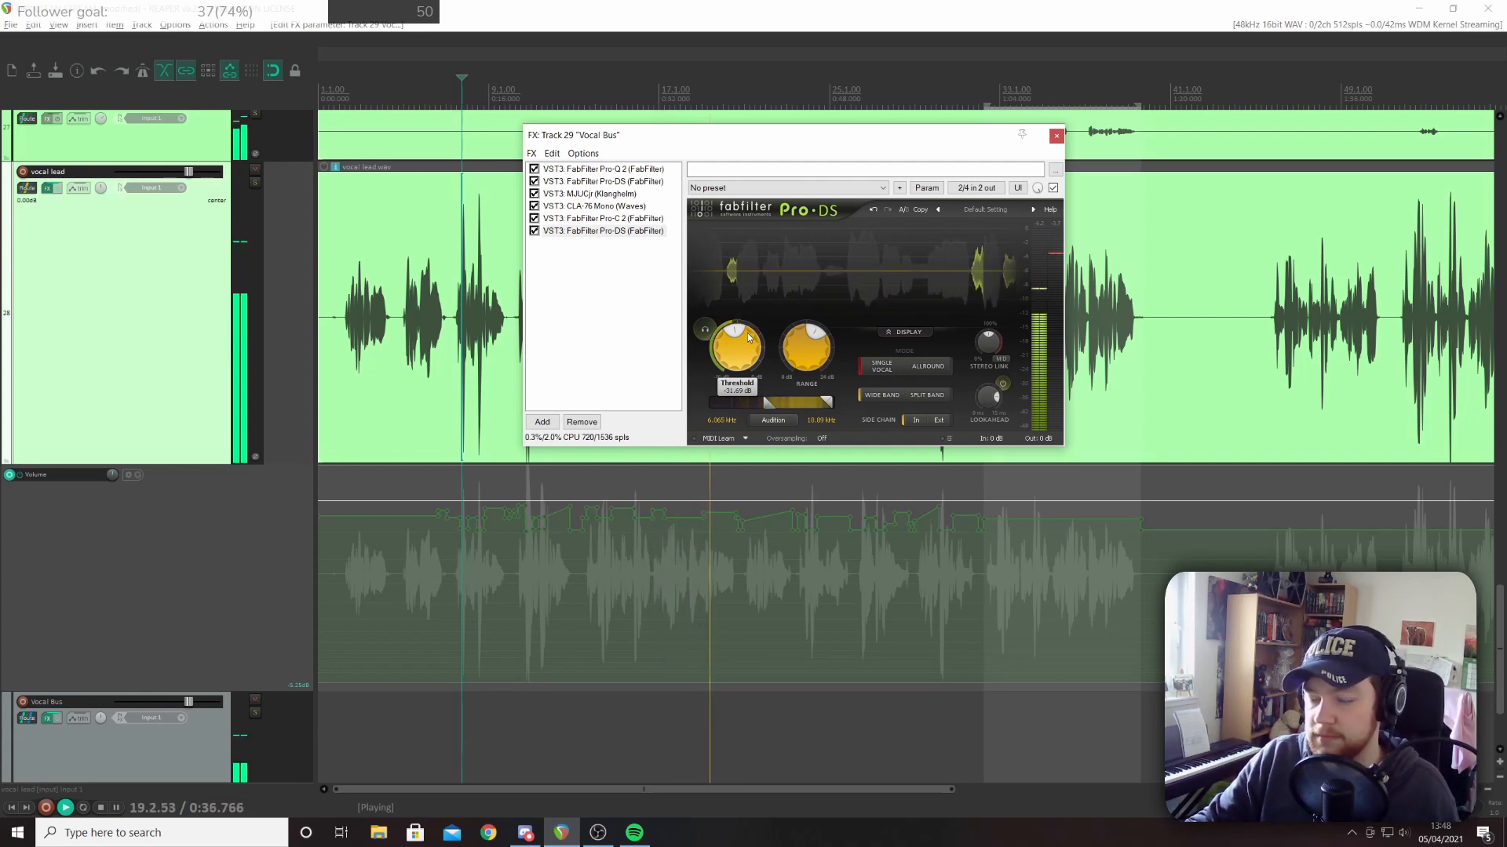
pyautogui.moveTo(805, 349); pyautogui.dragTo(802, 329)
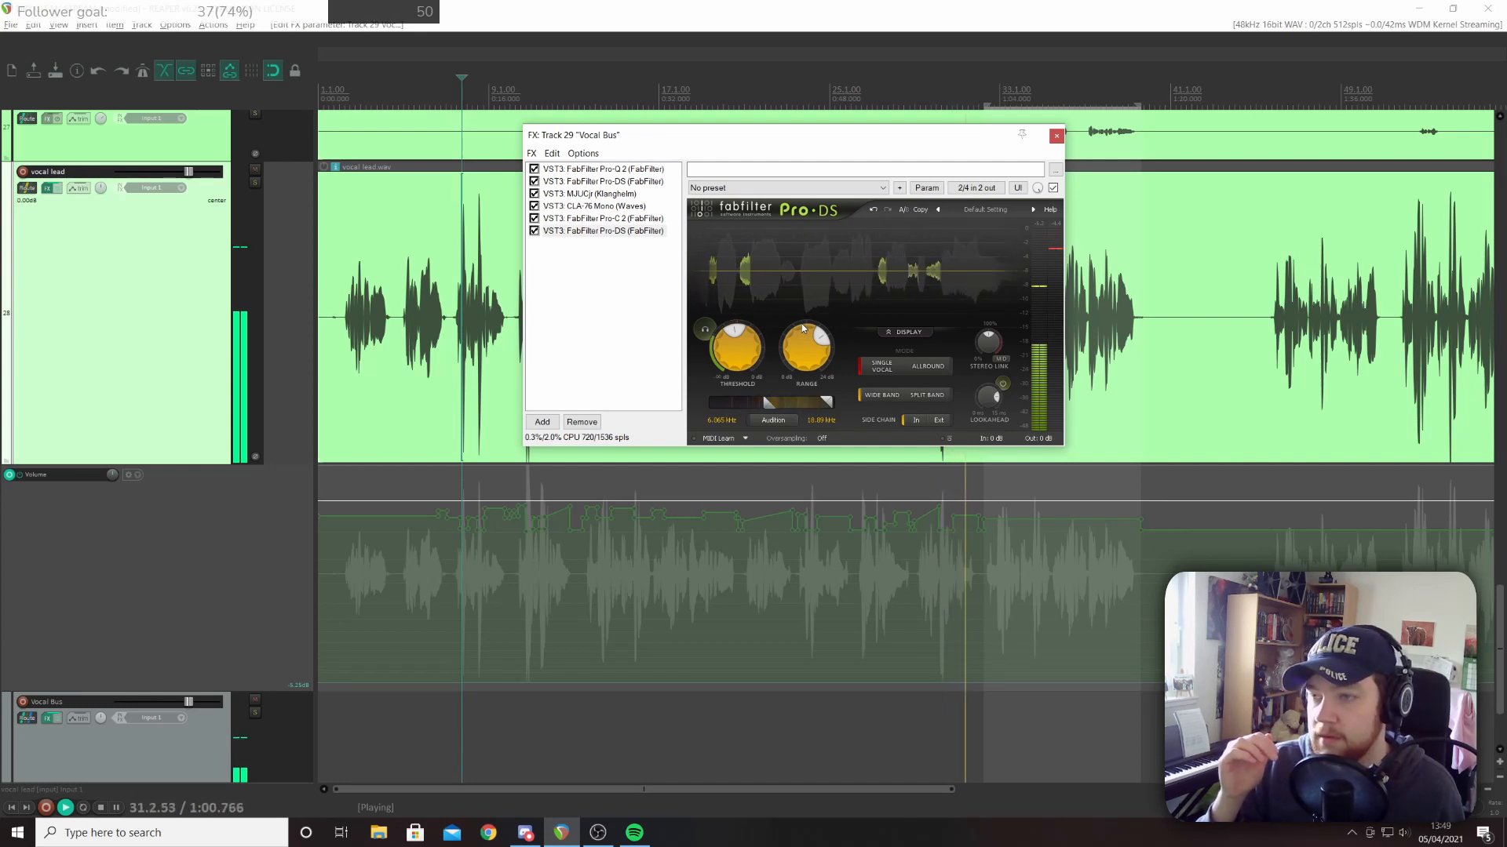
pyautogui.press('space')
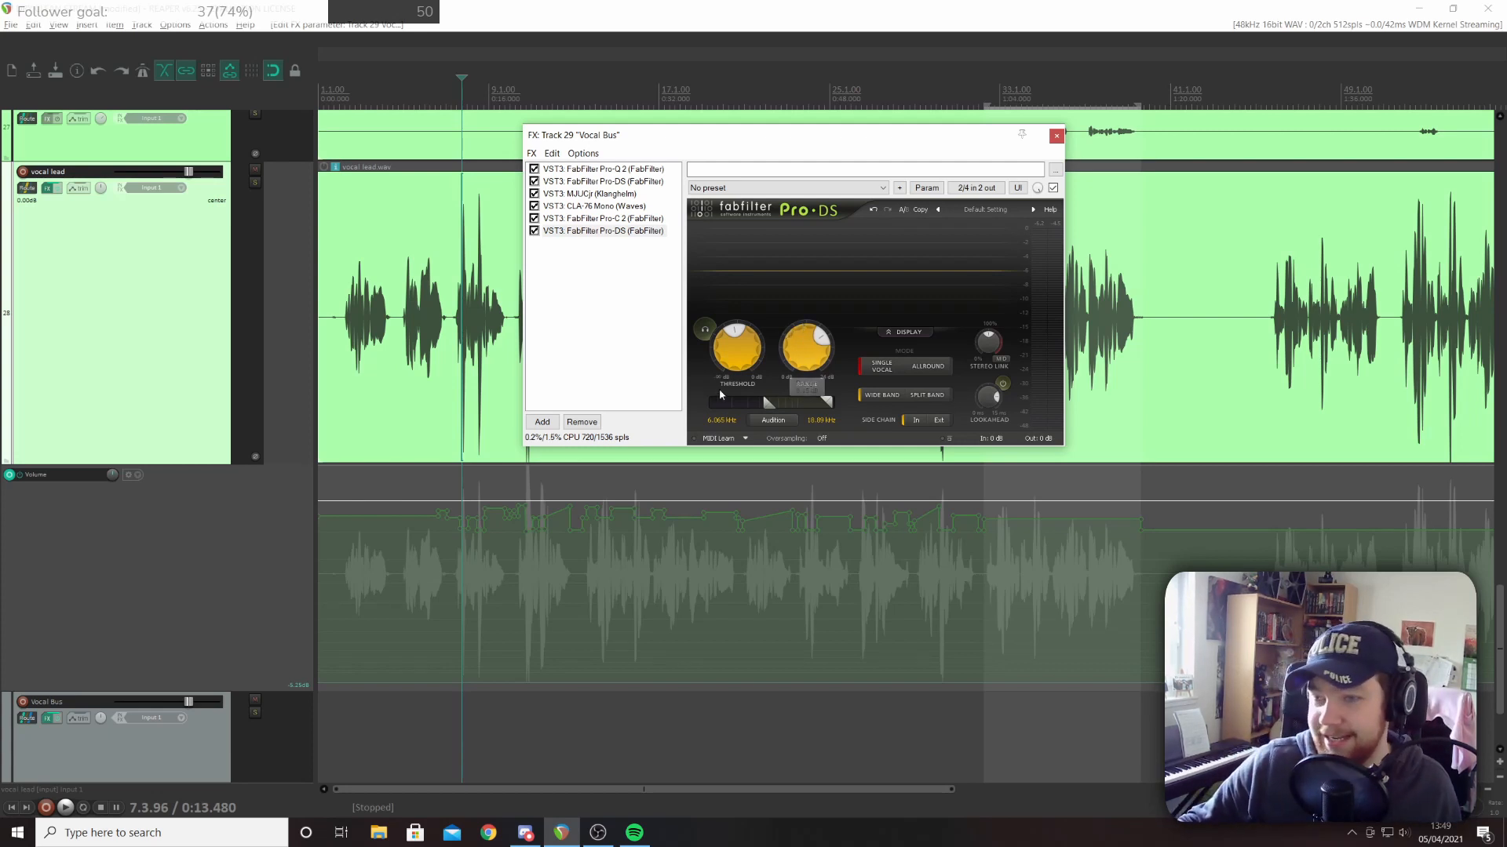
# Raise the second Pro-DS's range to 24 dB and listen to the vocal from about bar 7 with that extreme setting
pyautogui.scroll(8, 802, 350)
pyautogui.press('space')
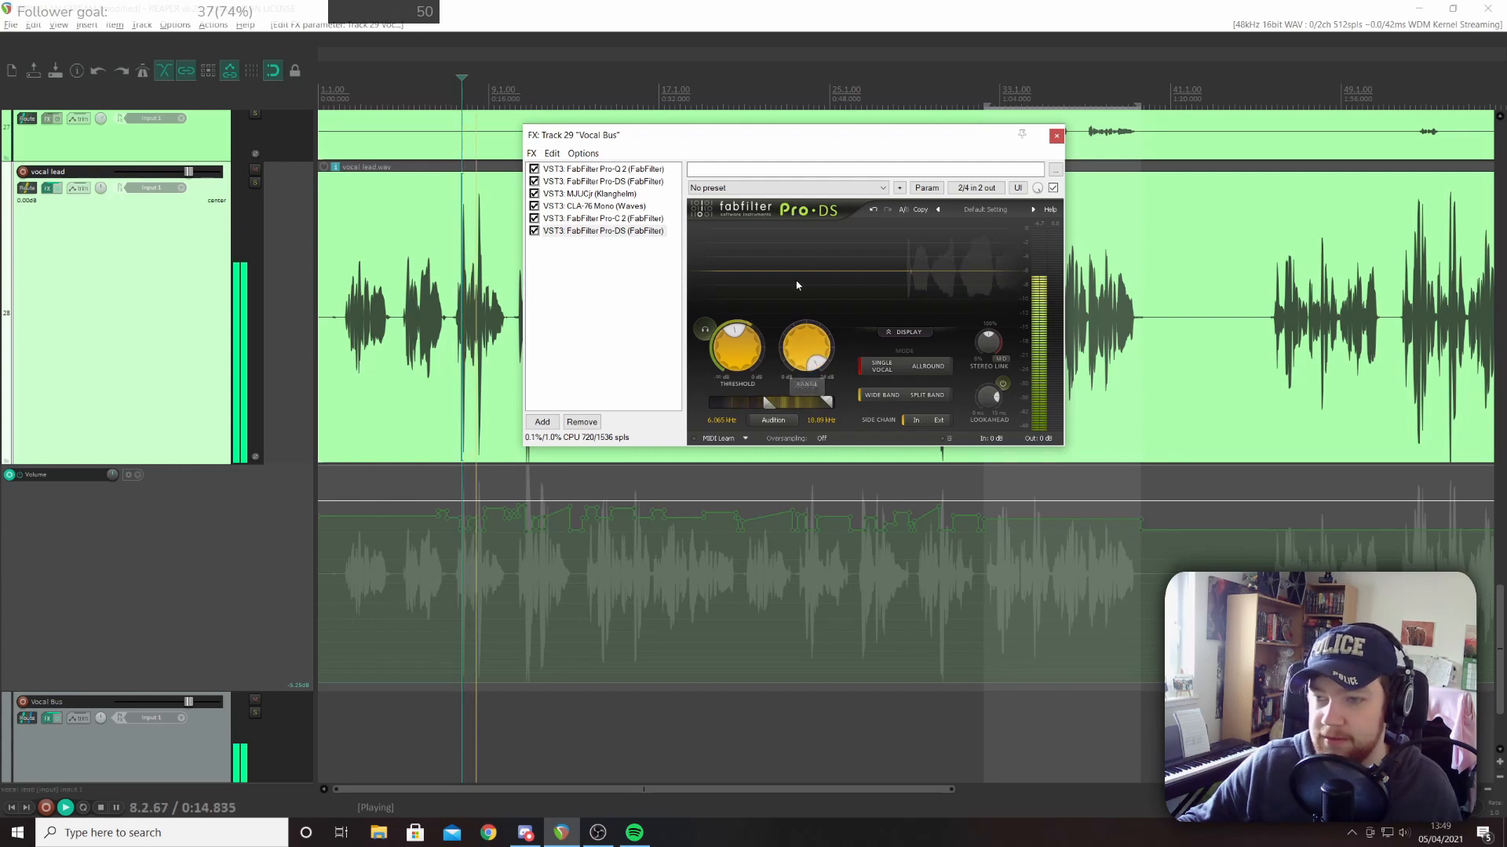
pyautogui.moveTo(723, 348)
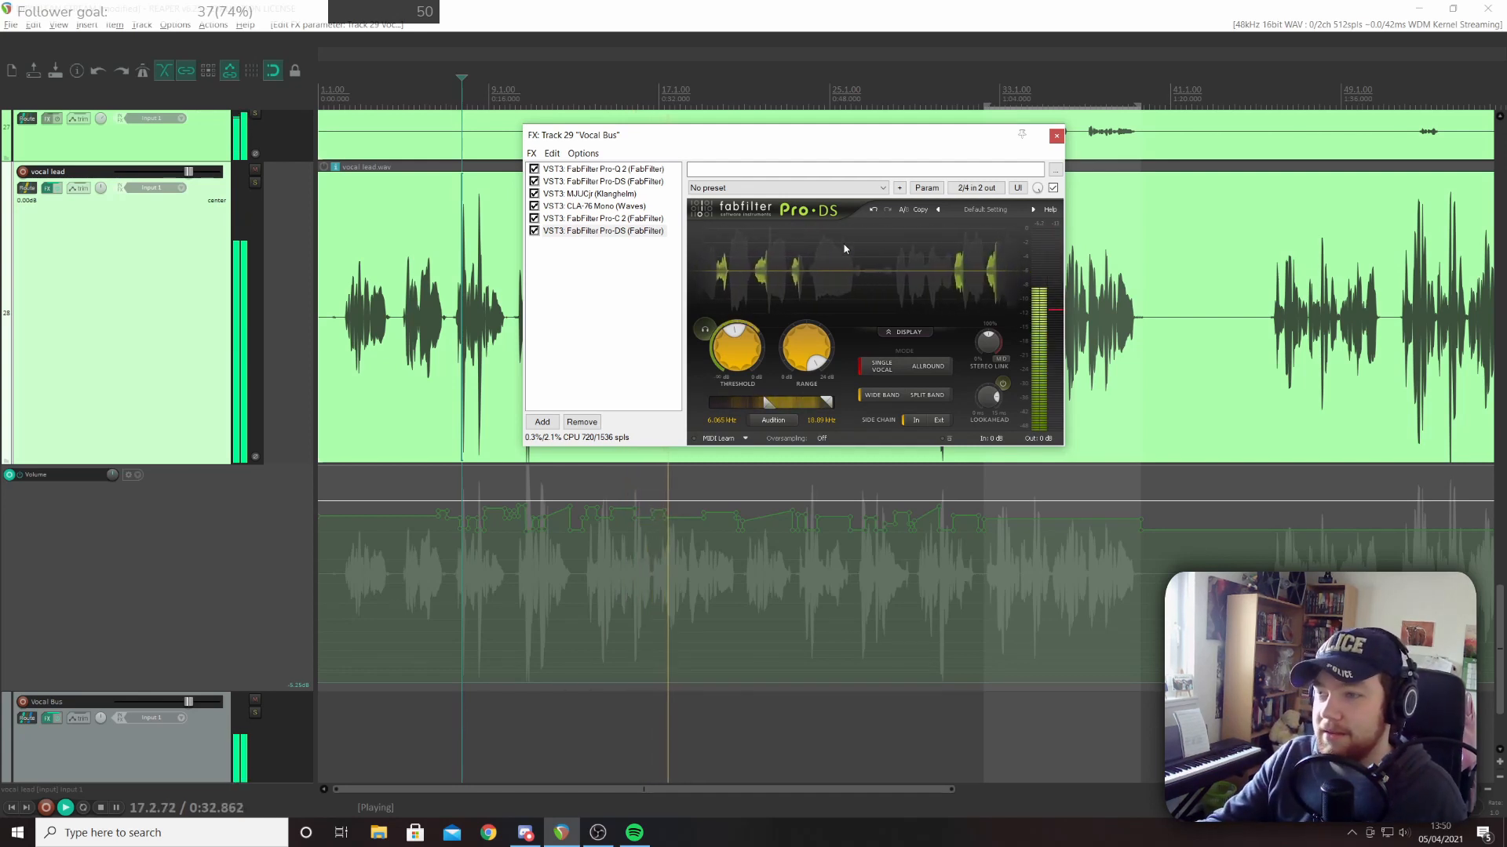
pyautogui.moveTo(804, 355)
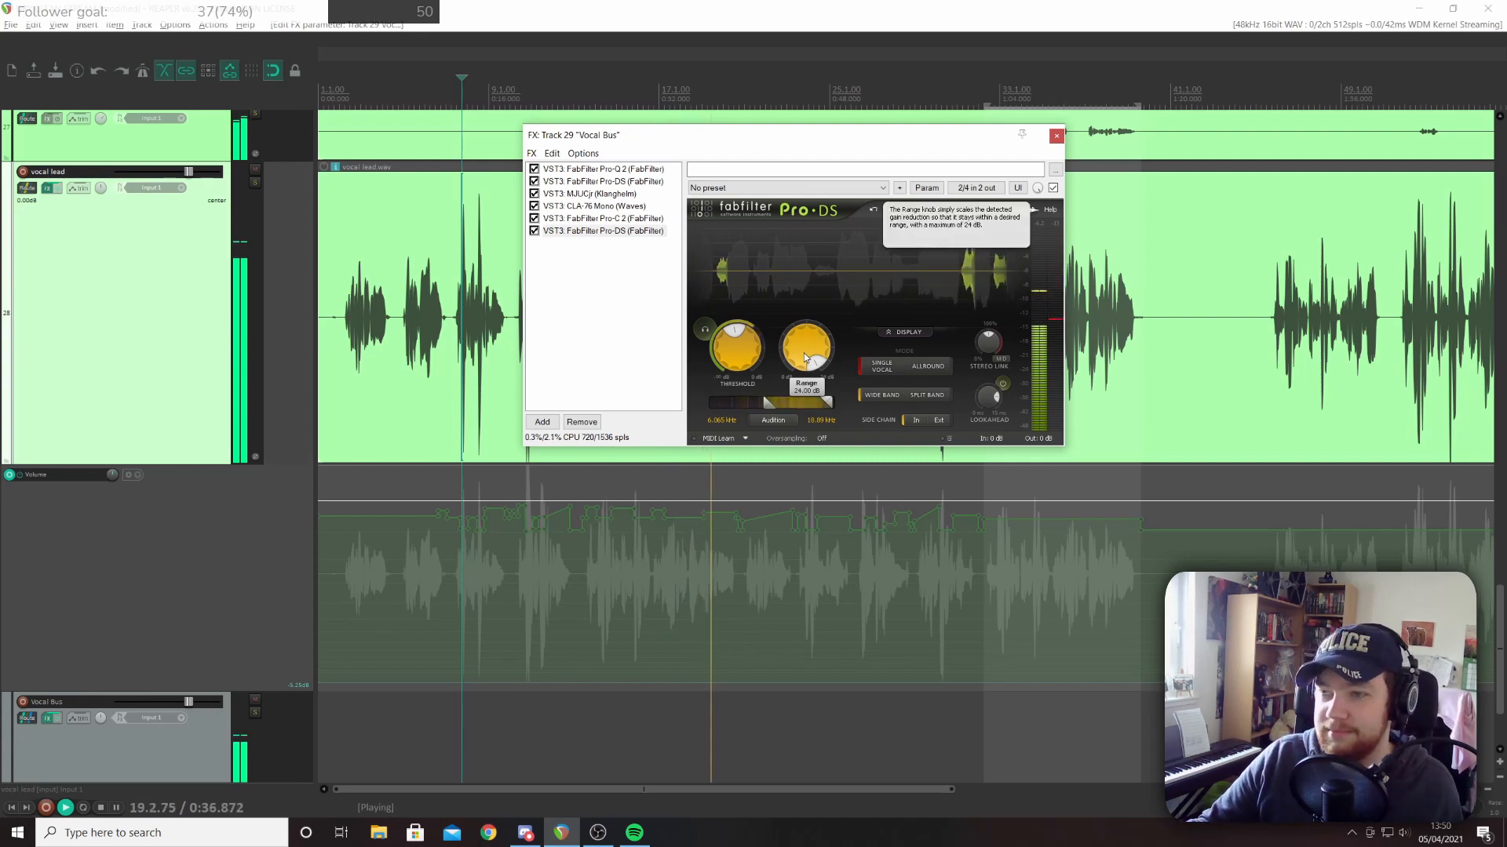
pyautogui.press('space')
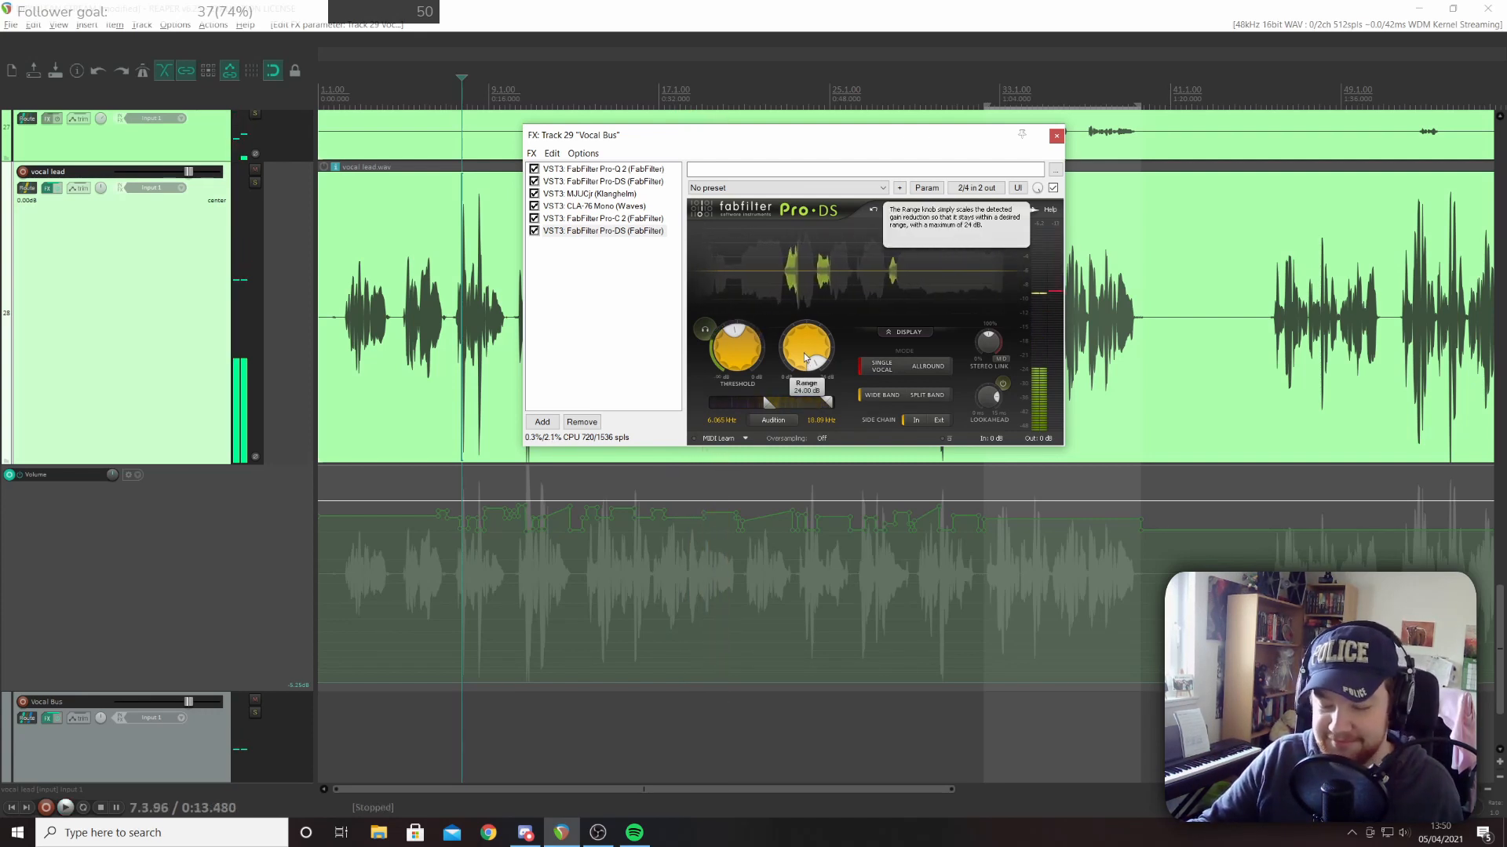
# Reduce the second Pro-DS's range to about 8 dB, check it by playing the vocal, and close the Vocal Bus effects
pyautogui.moveTo(803, 348); pyautogui.dragTo(804, 389)
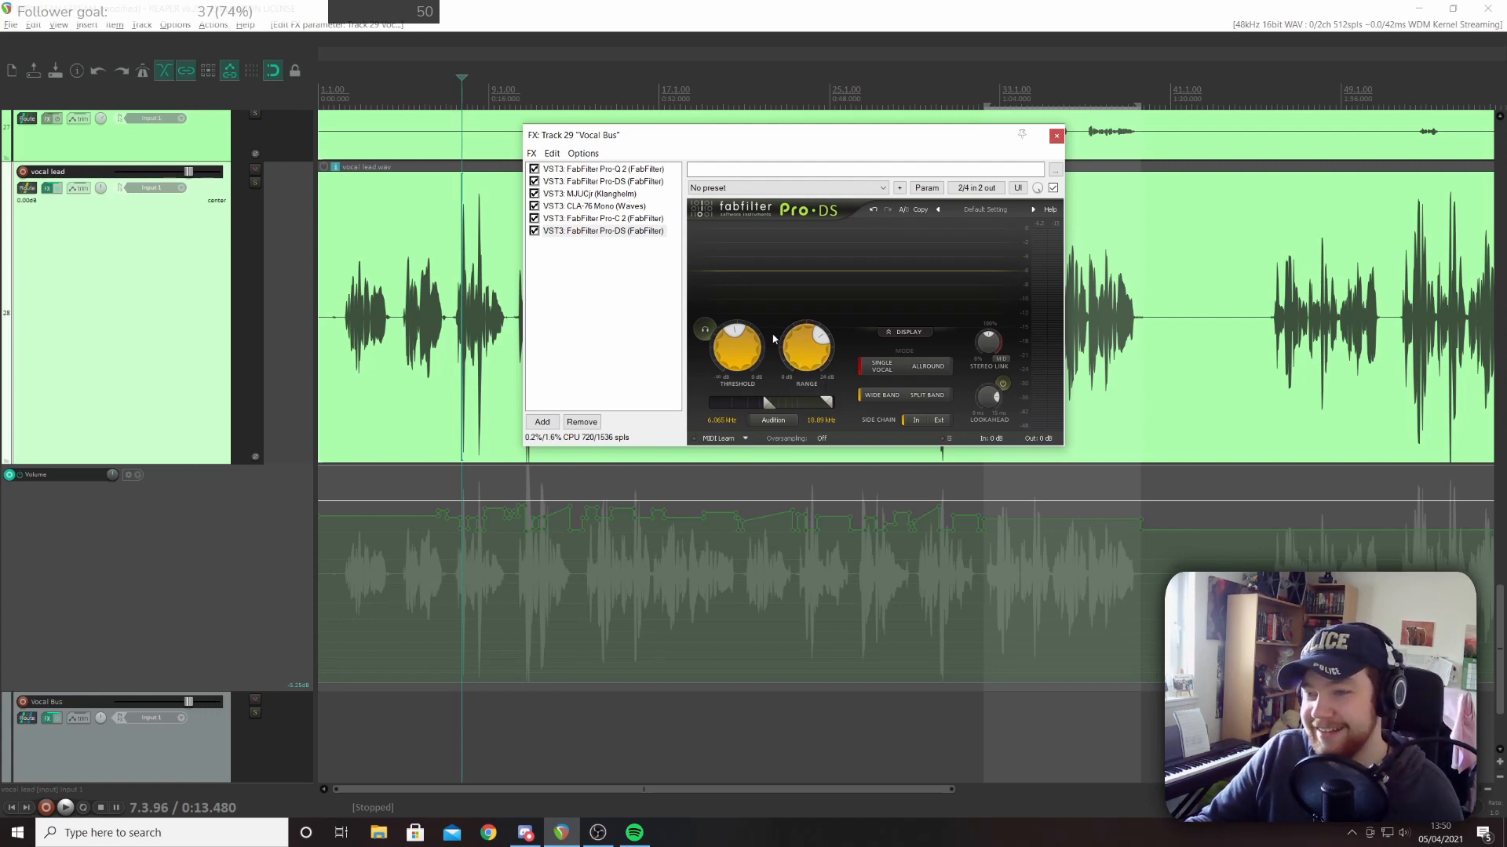
pyautogui.moveTo(802, 349)
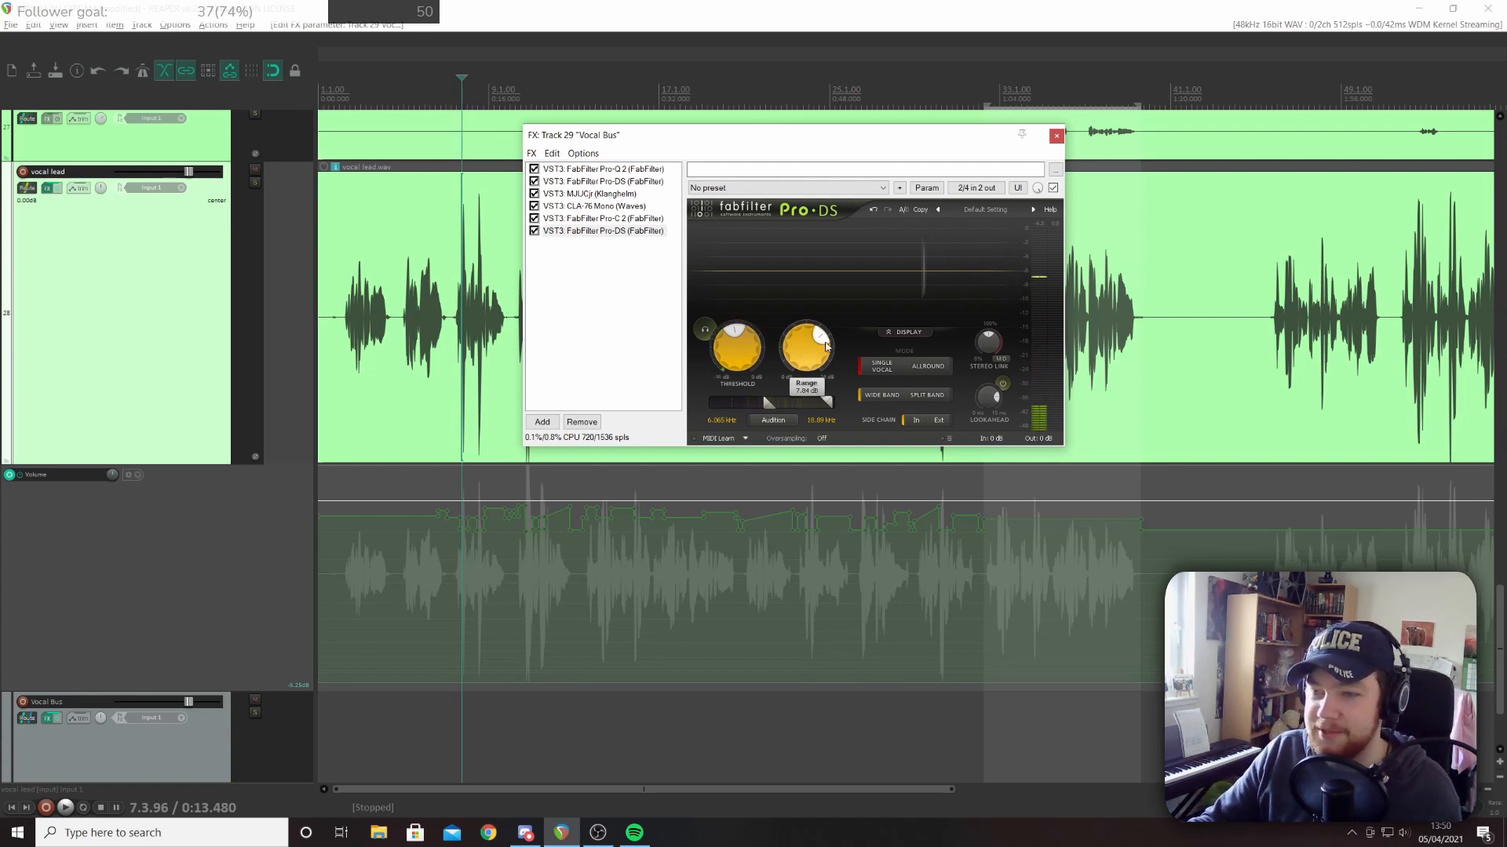
pyautogui.moveTo(801, 345); pyautogui.dragTo(801, 339)
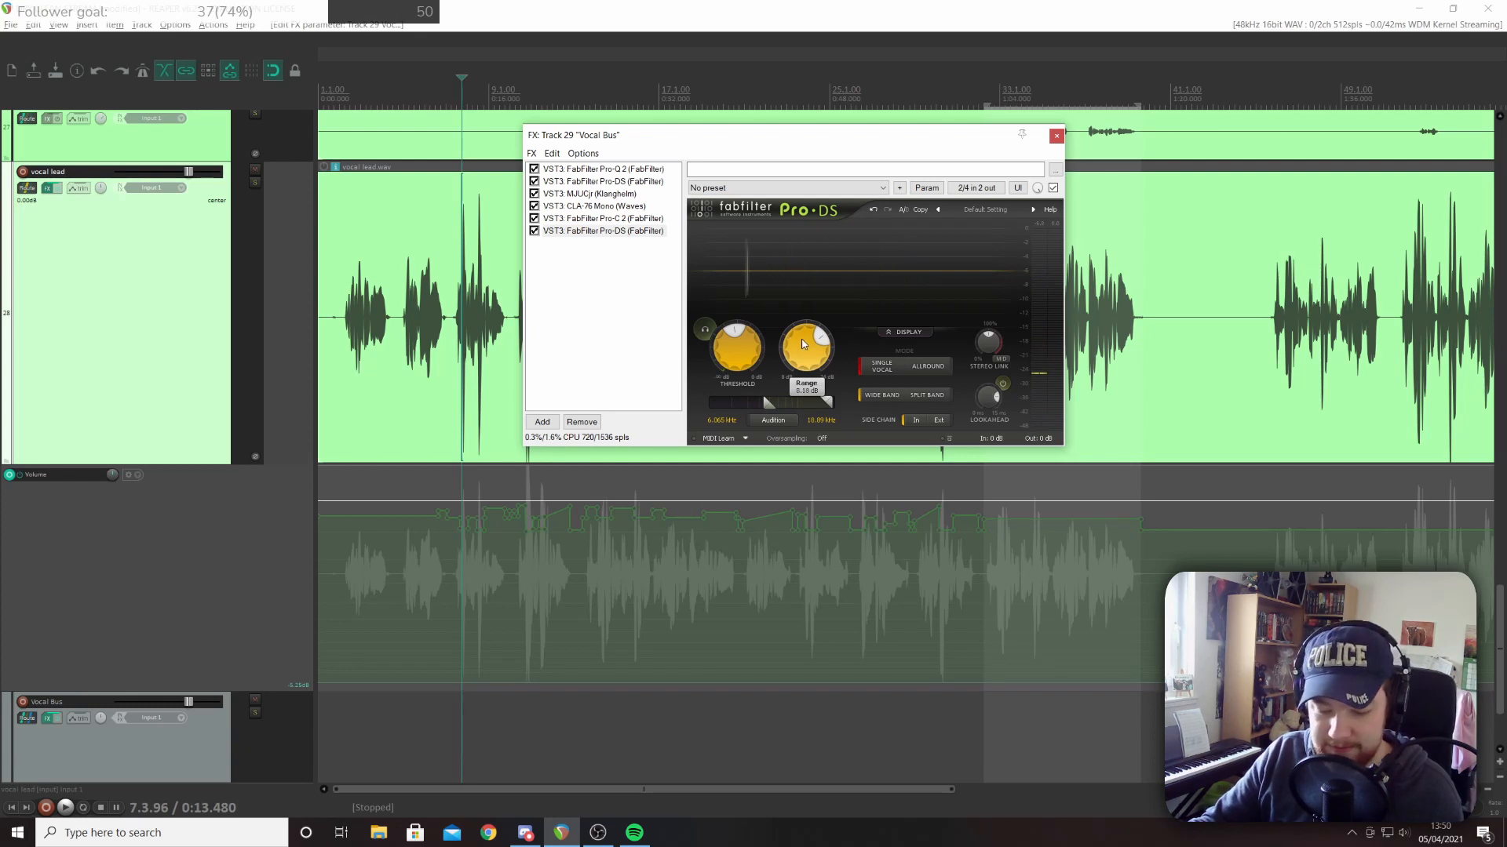
pyautogui.press('space')
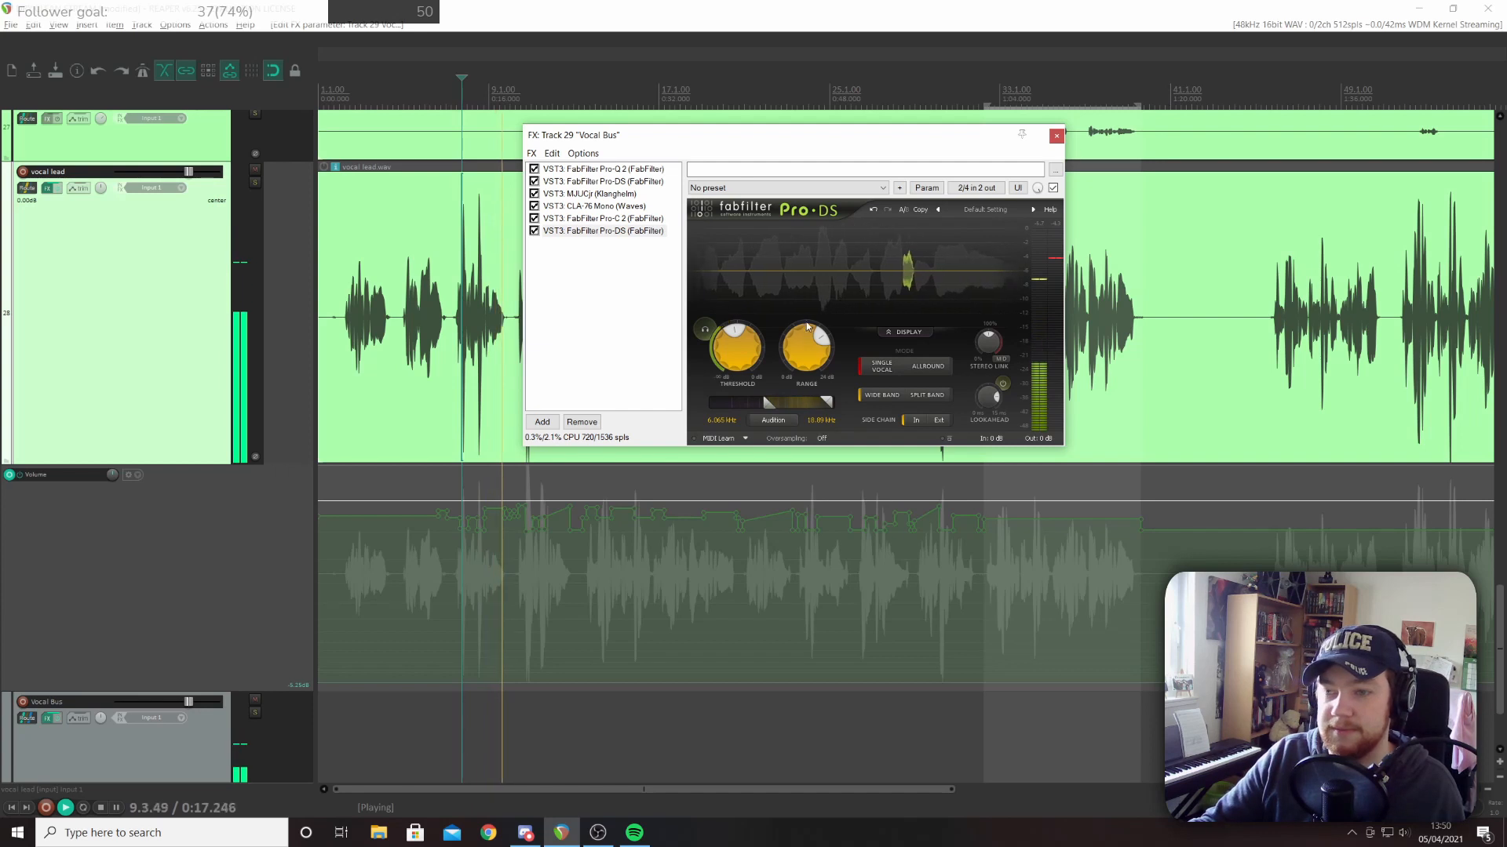
pyautogui.moveTo(803, 342)
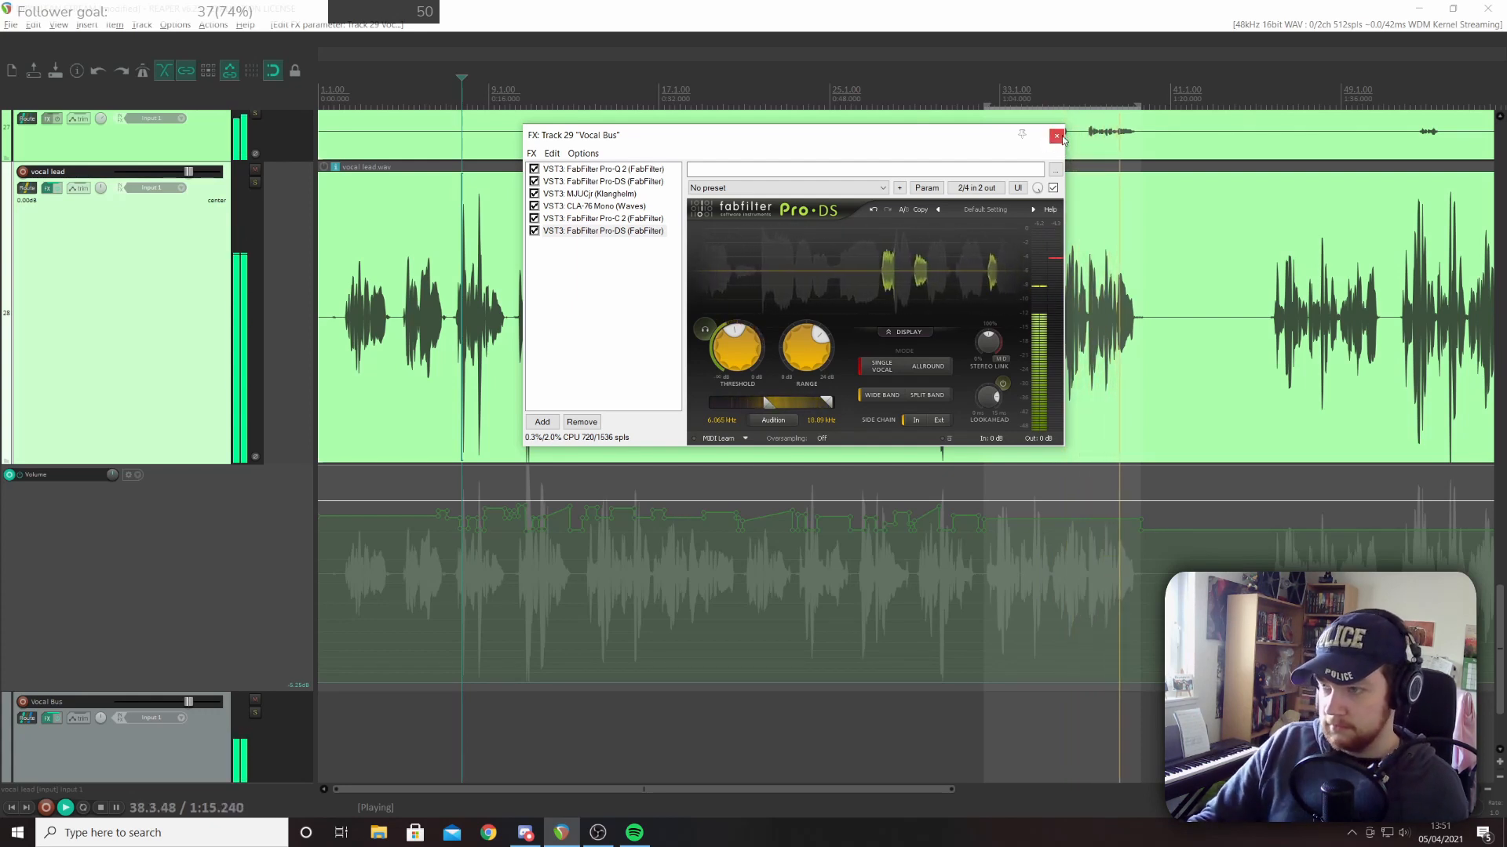
pyautogui.click(1057, 136)
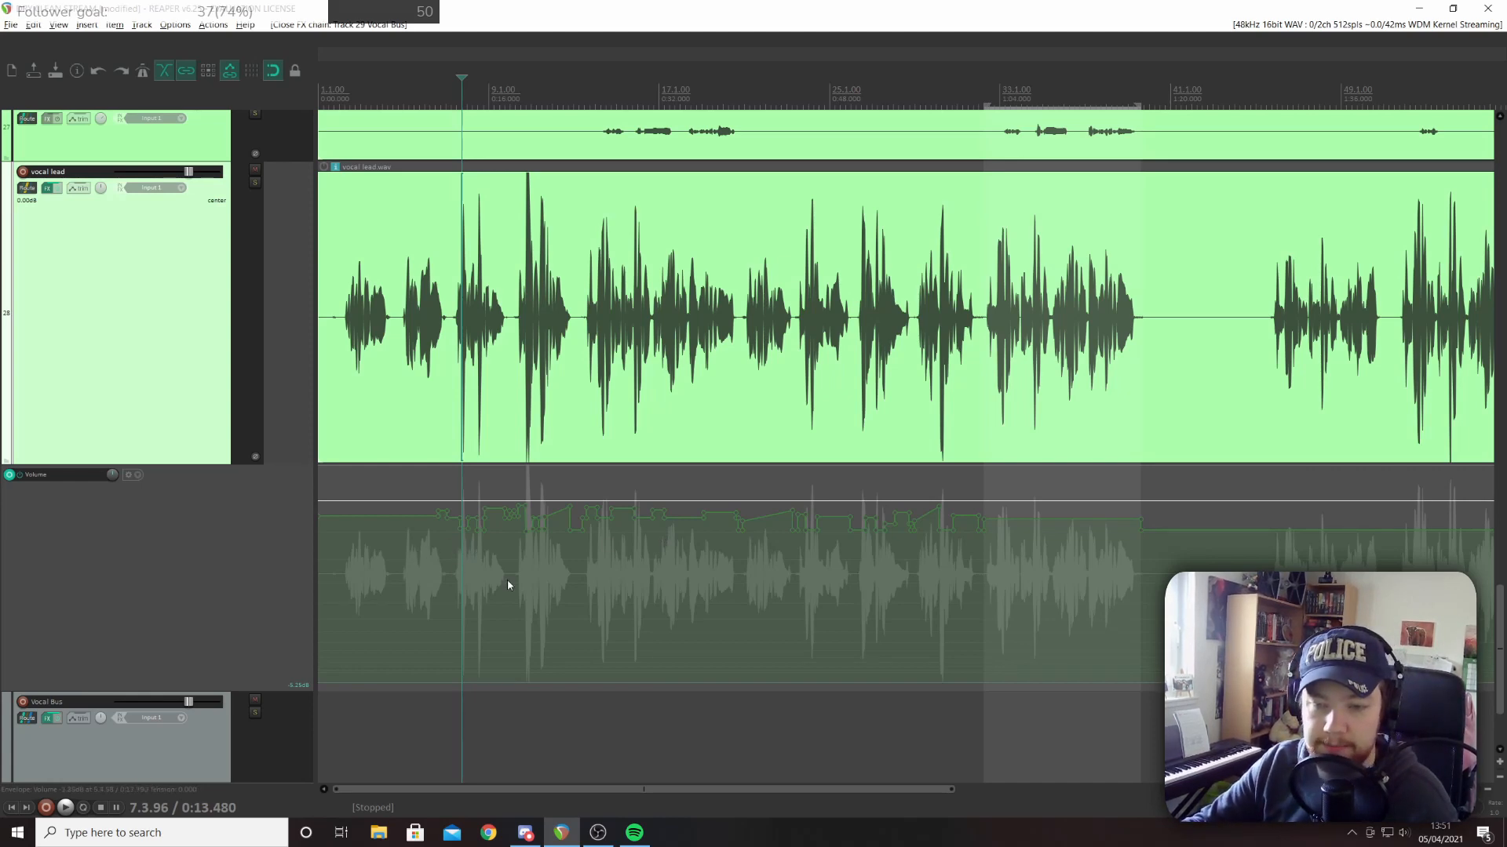
# Set the time selection over the first vocal section, from about bar 2 to bar 40
pyautogui.scroll(3, 503, 578)
pyautogui.scroll(-3, 504, 574)
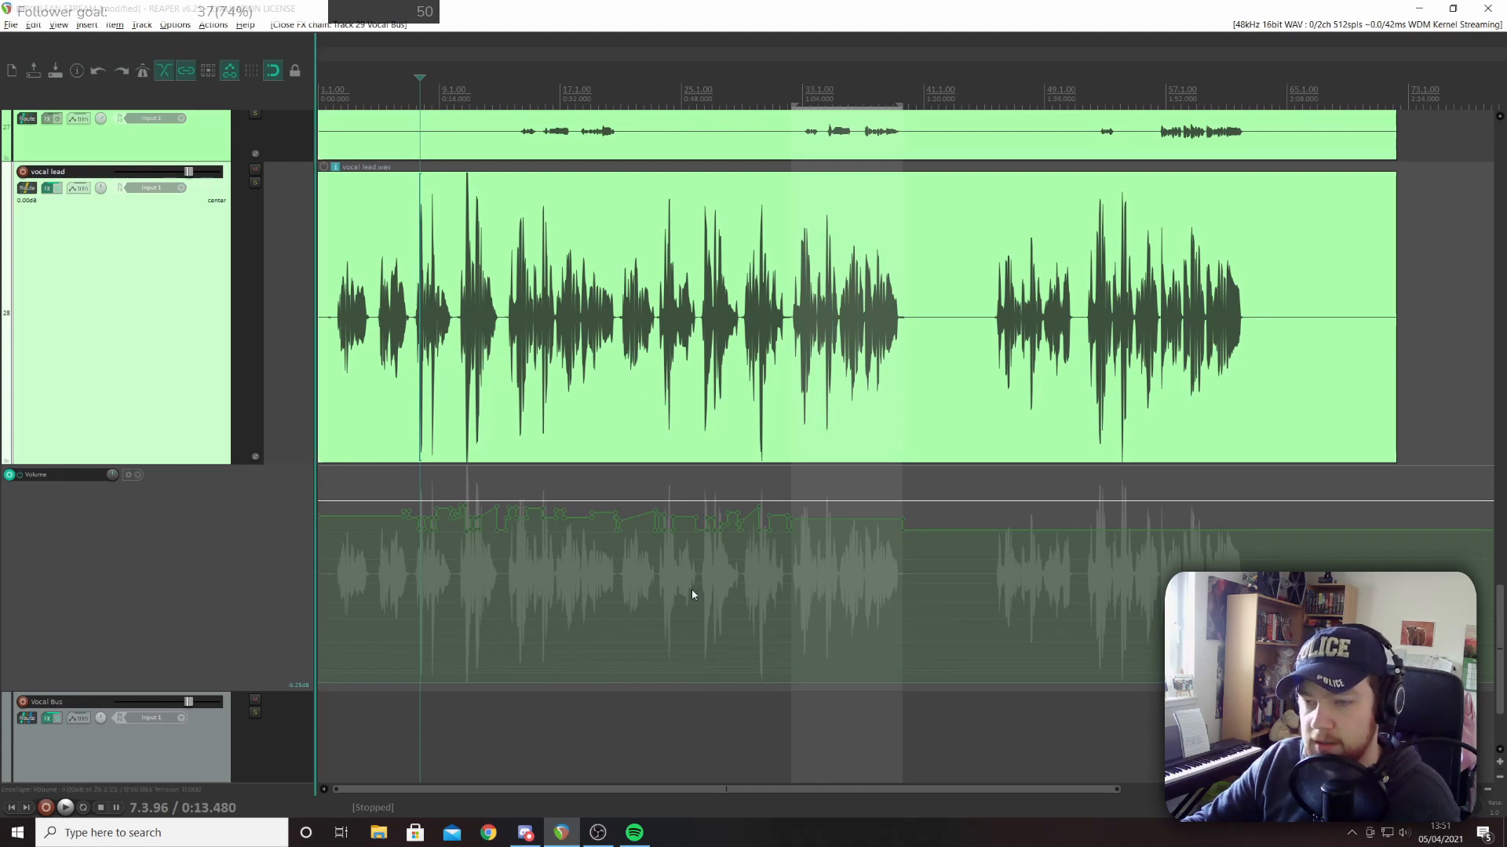
pyautogui.moveTo(348, 560); pyautogui.dragTo(916, 580)
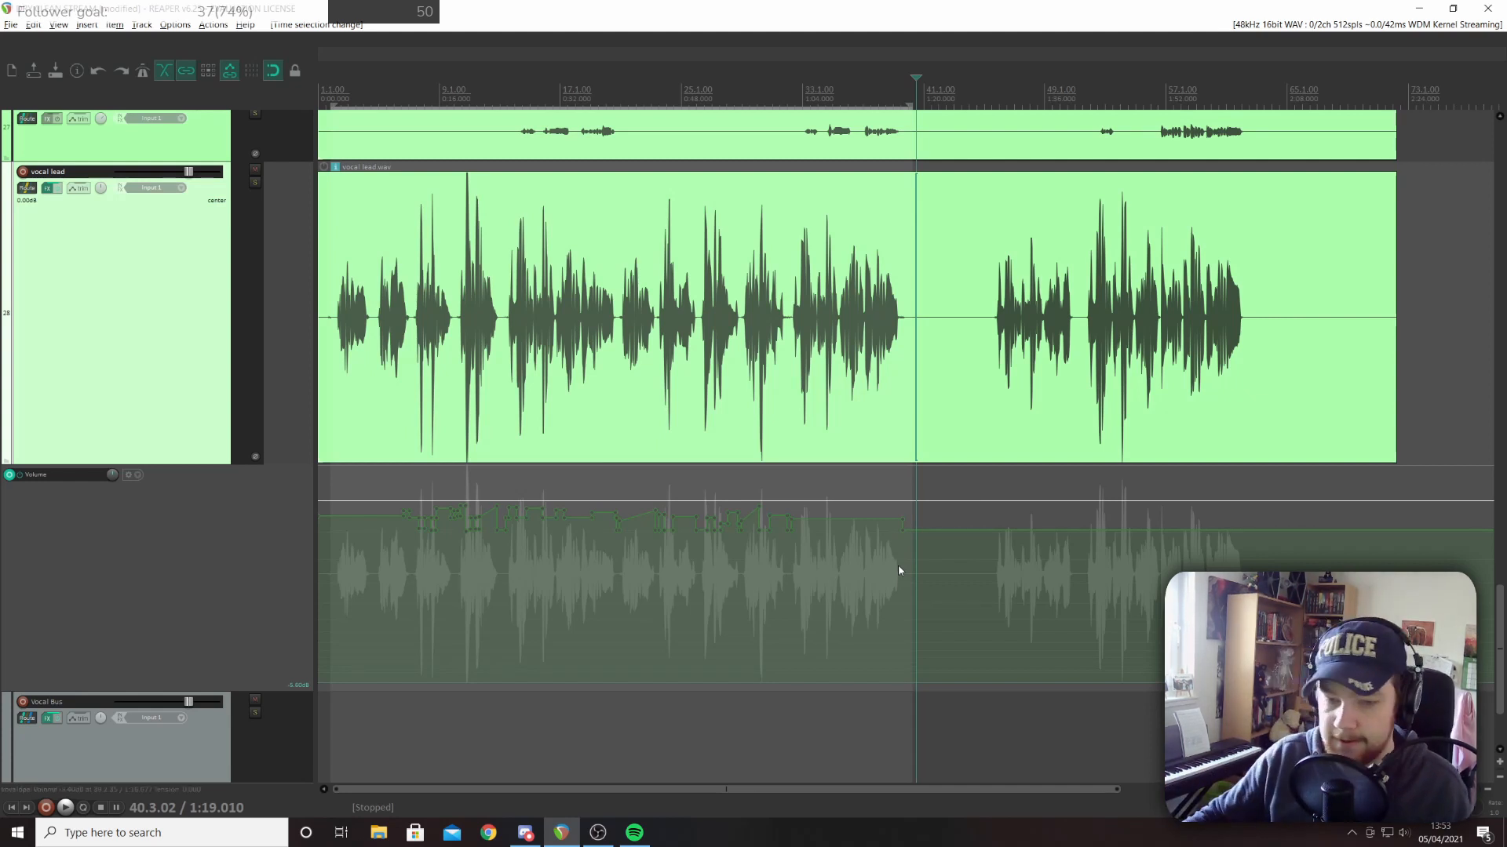
# Add a new track below the Vocal Bus and name it Delay
pyautogui.scroll(-3, 181, 647)
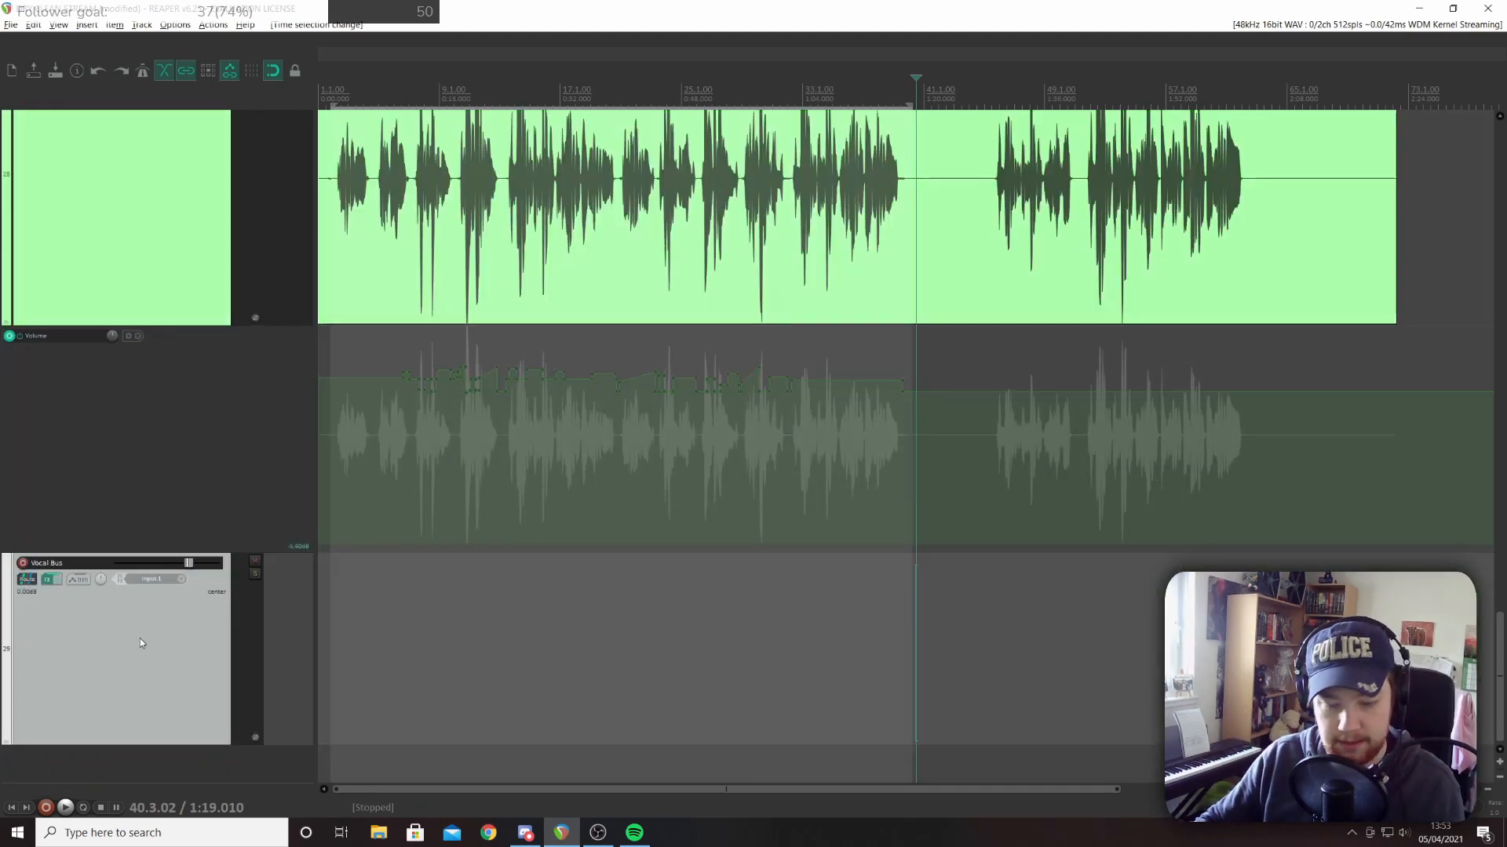
pyautogui.hotkey('ctrl', 't')
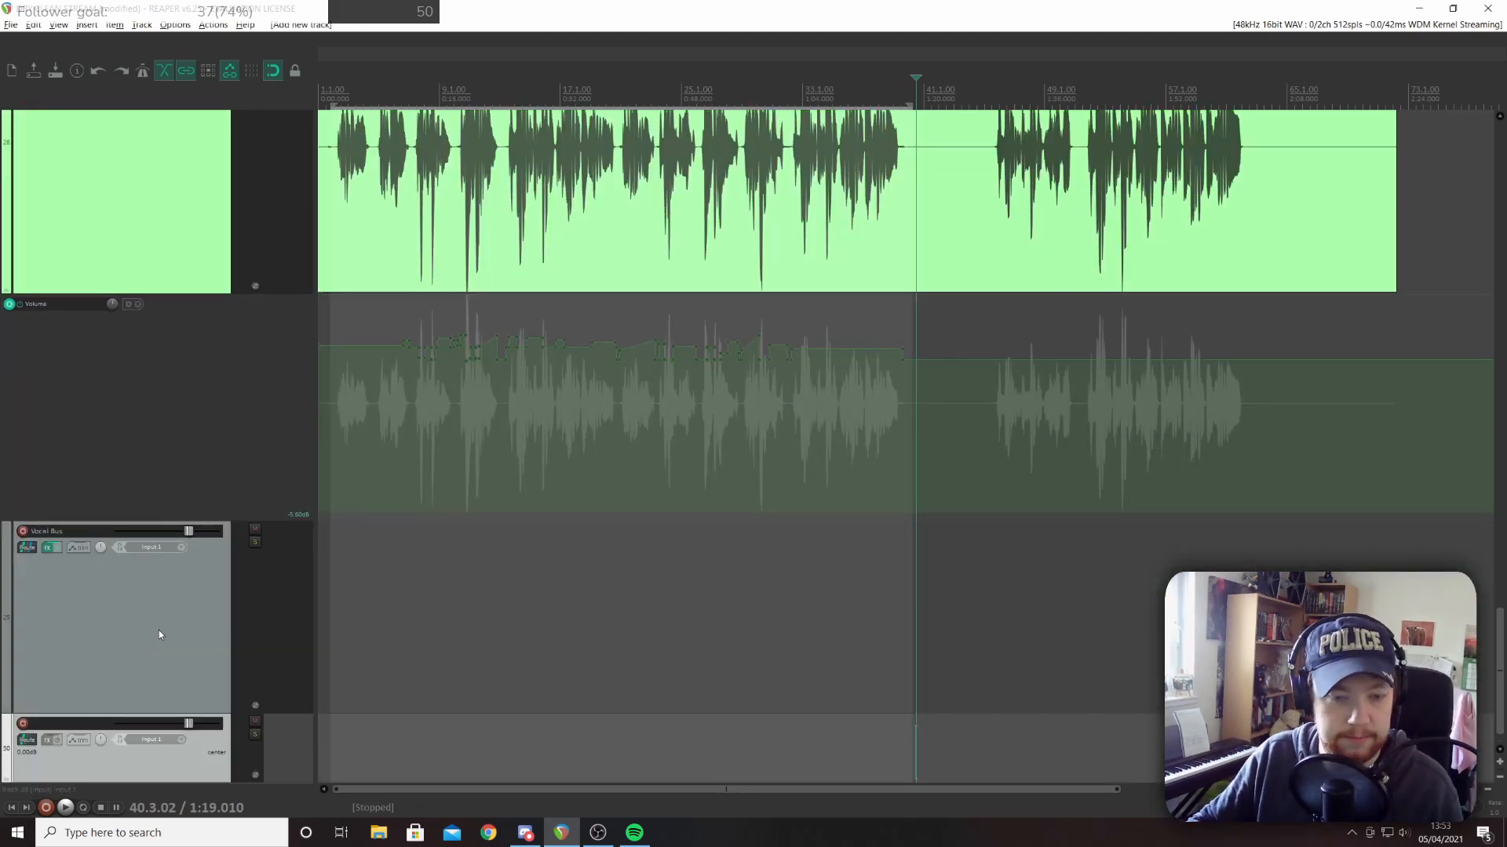
pyautogui.doubleClick(80, 685)
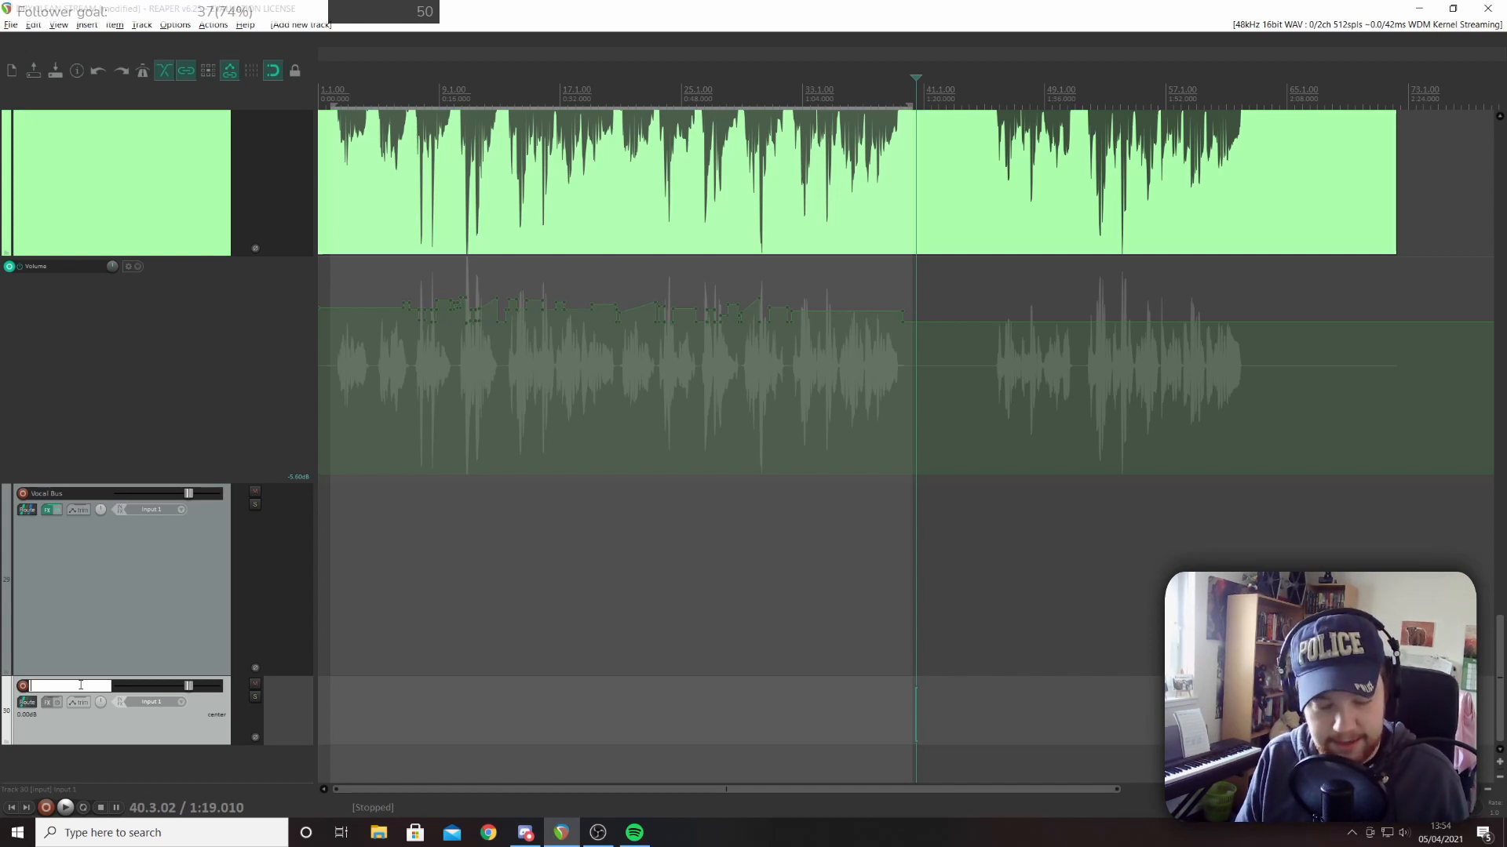
pyautogui.write('ealy')
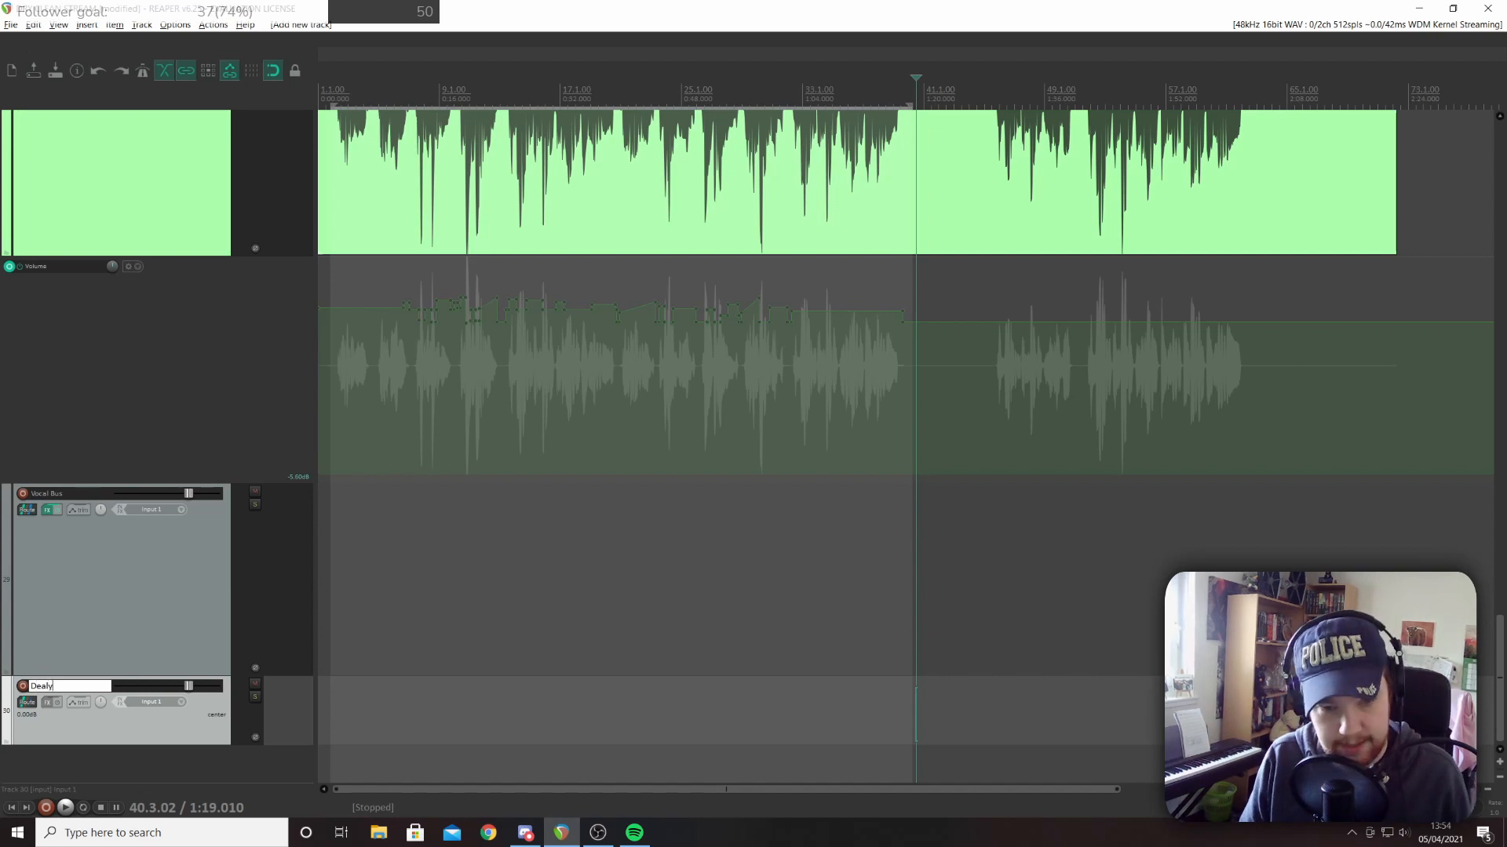
pyautogui.press('Return')
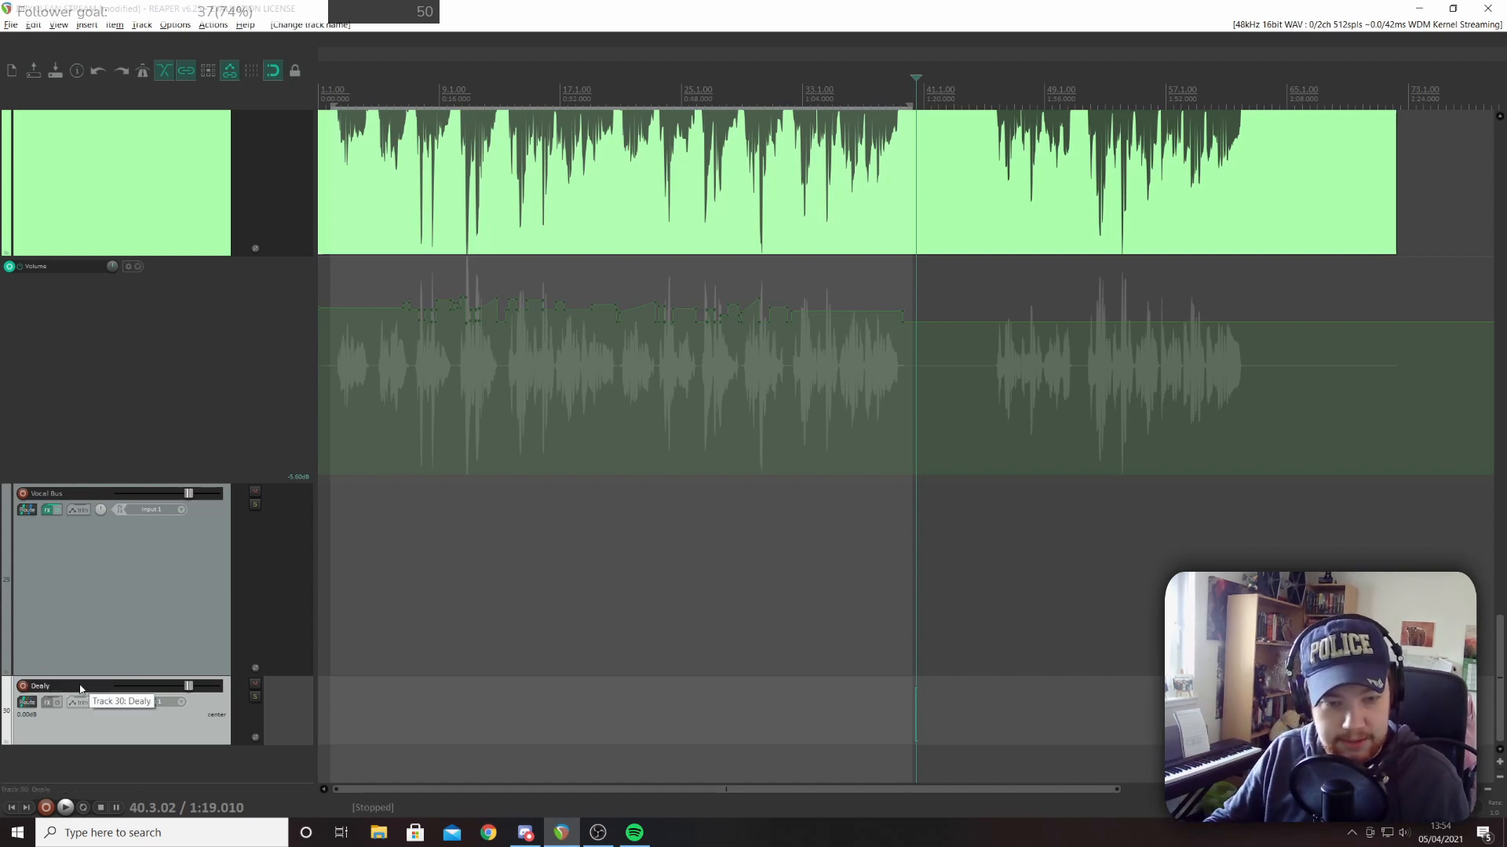
pyautogui.doubleClick(81, 687)
pyautogui.press('BackSpace')
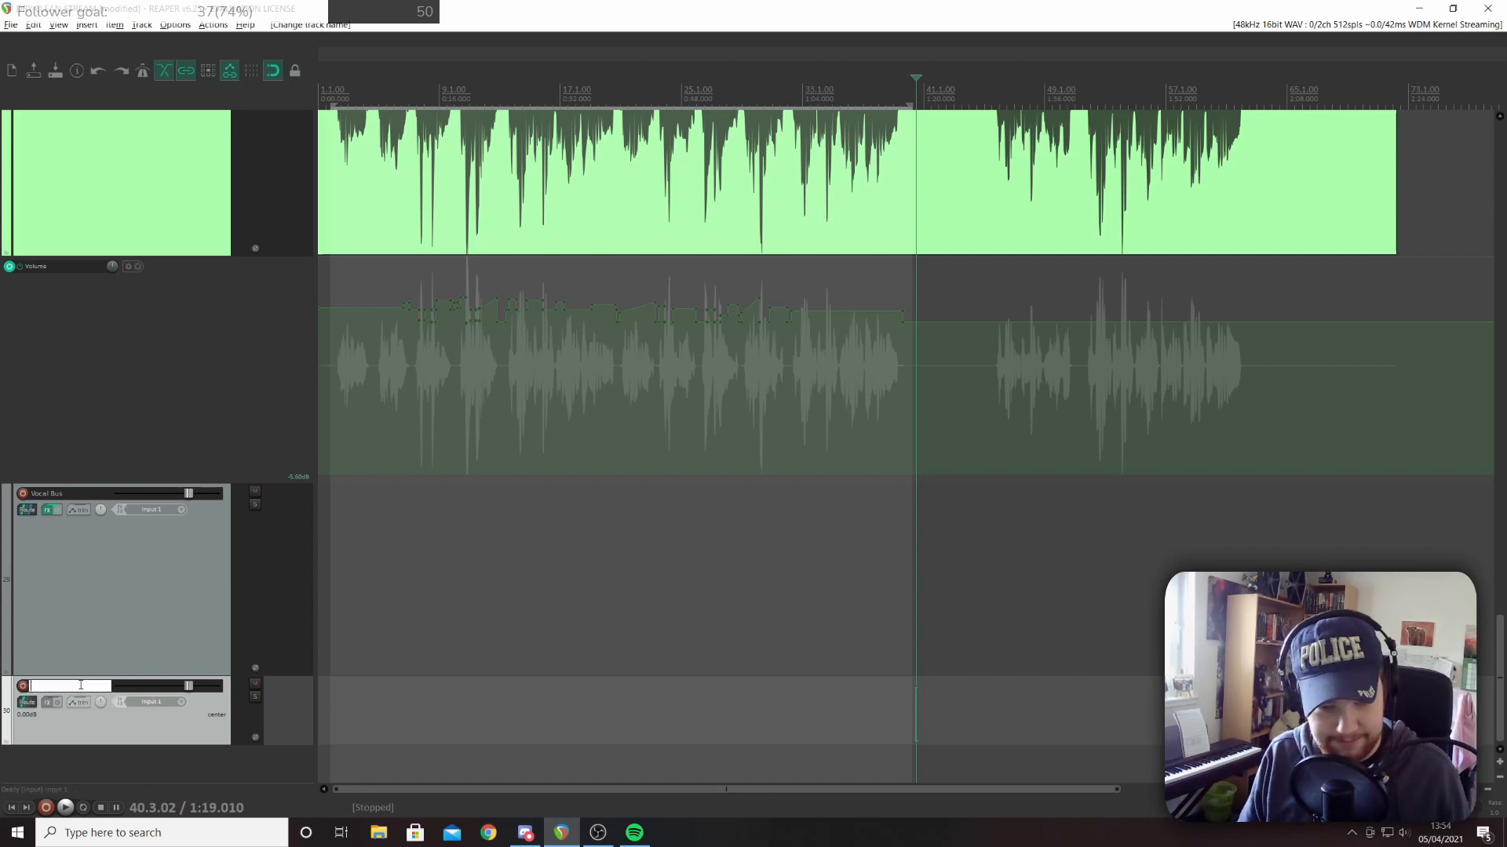
pyautogui.write('Dela')
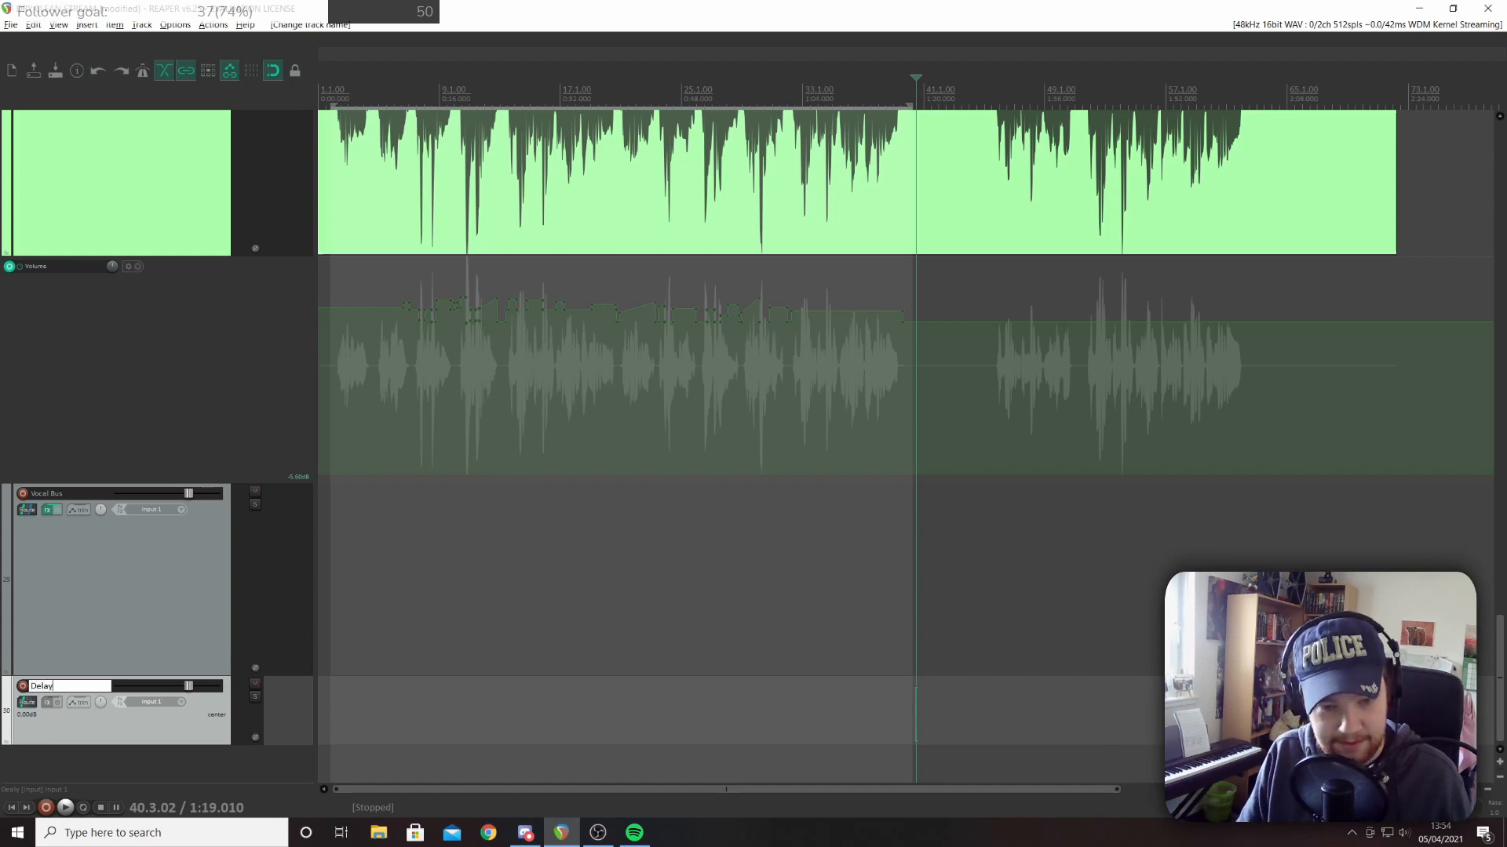
pyautogui.write('y')
pyautogui.press('Return')
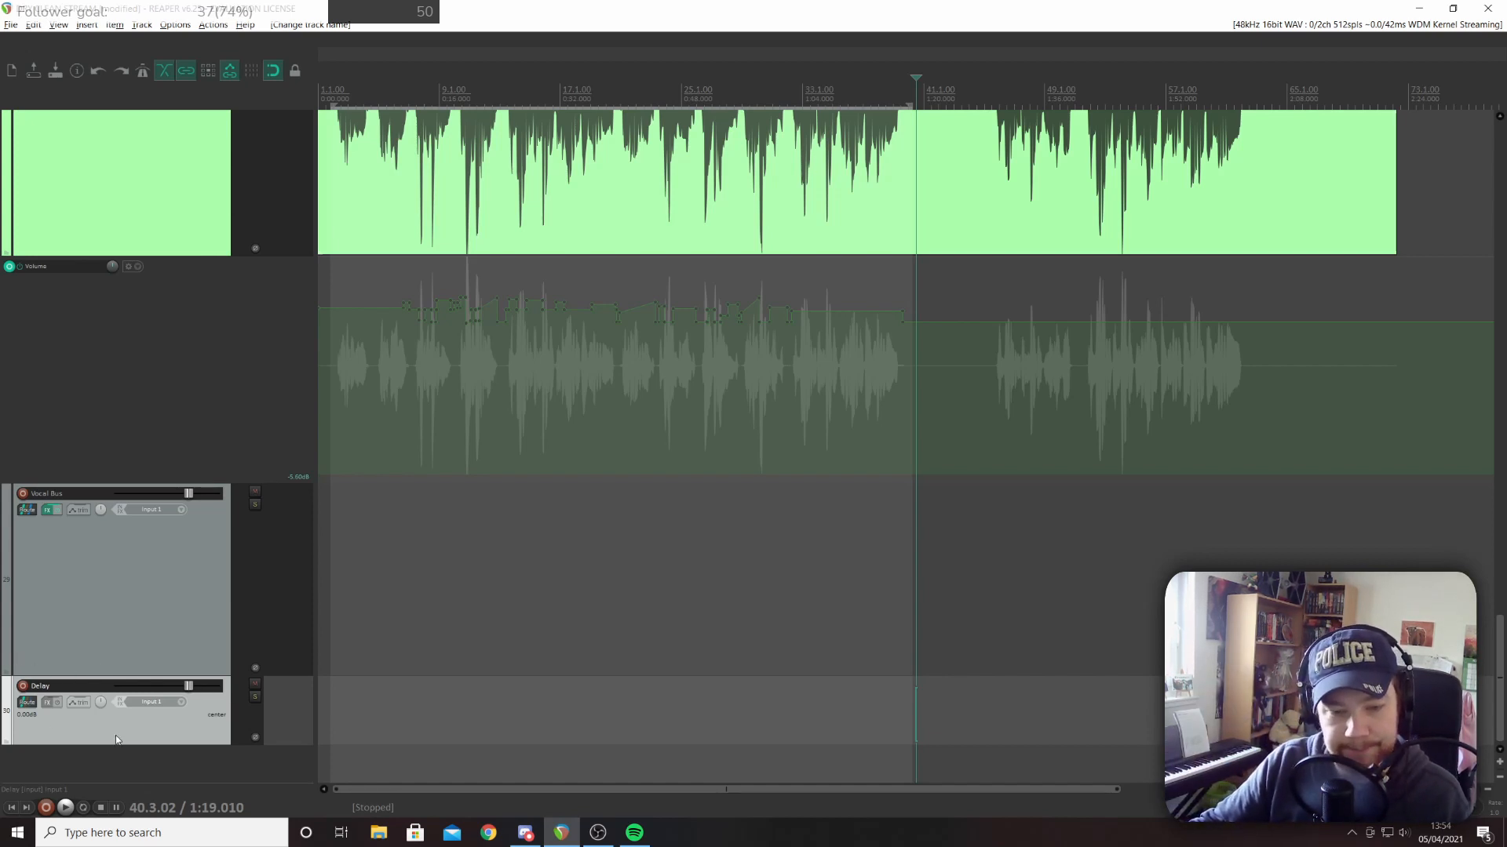
# Add the MannyM Delay Stereo (Waves) effect to the Delay track and move its window clear of the track controls
pyautogui.click(50, 704)
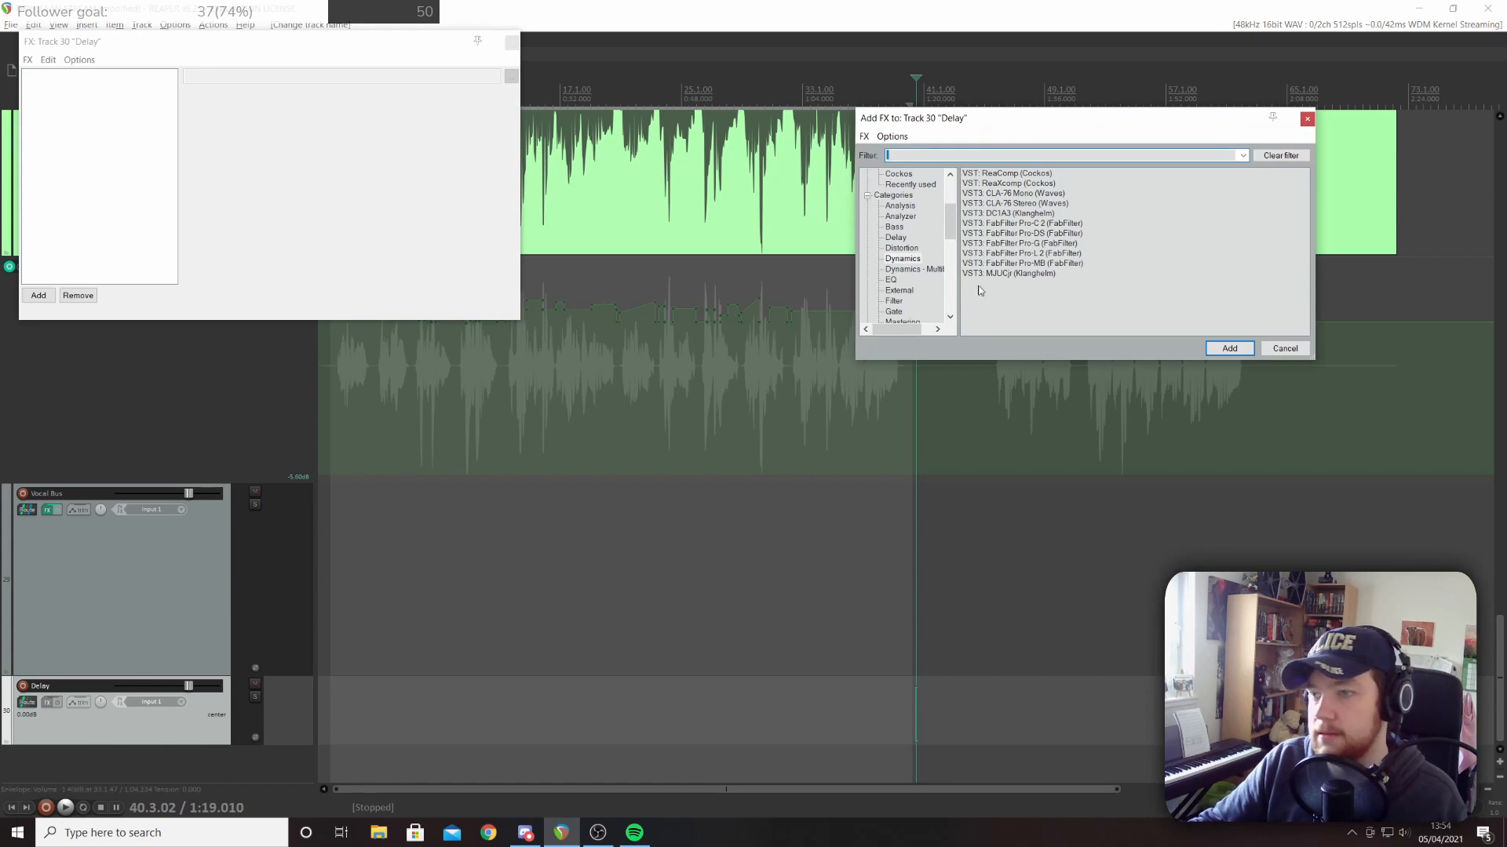
pyautogui.click(899, 237)
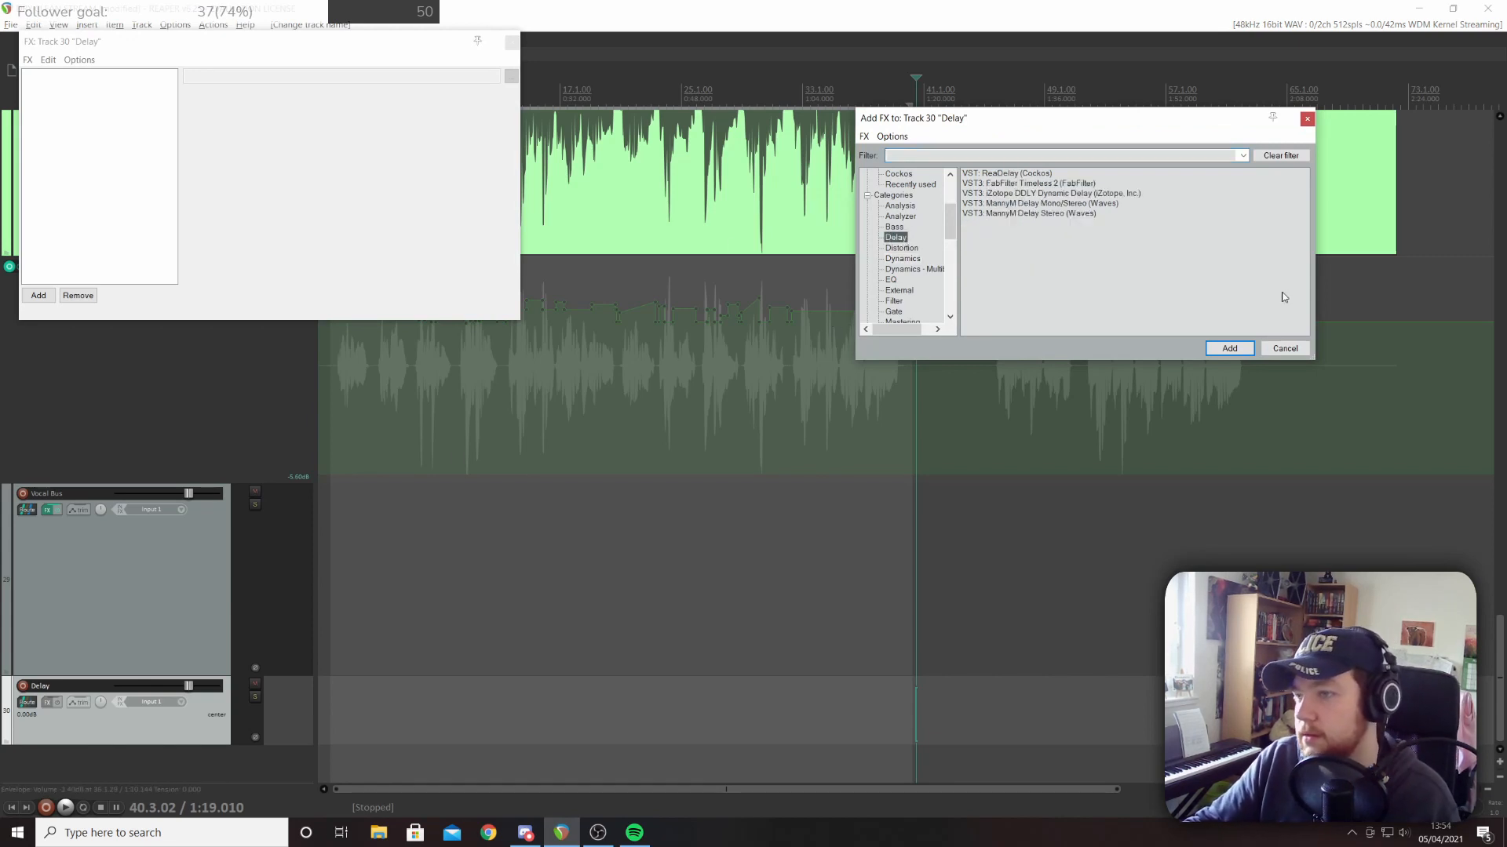
pyautogui.click(1036, 214)
pyautogui.click(1230, 349)
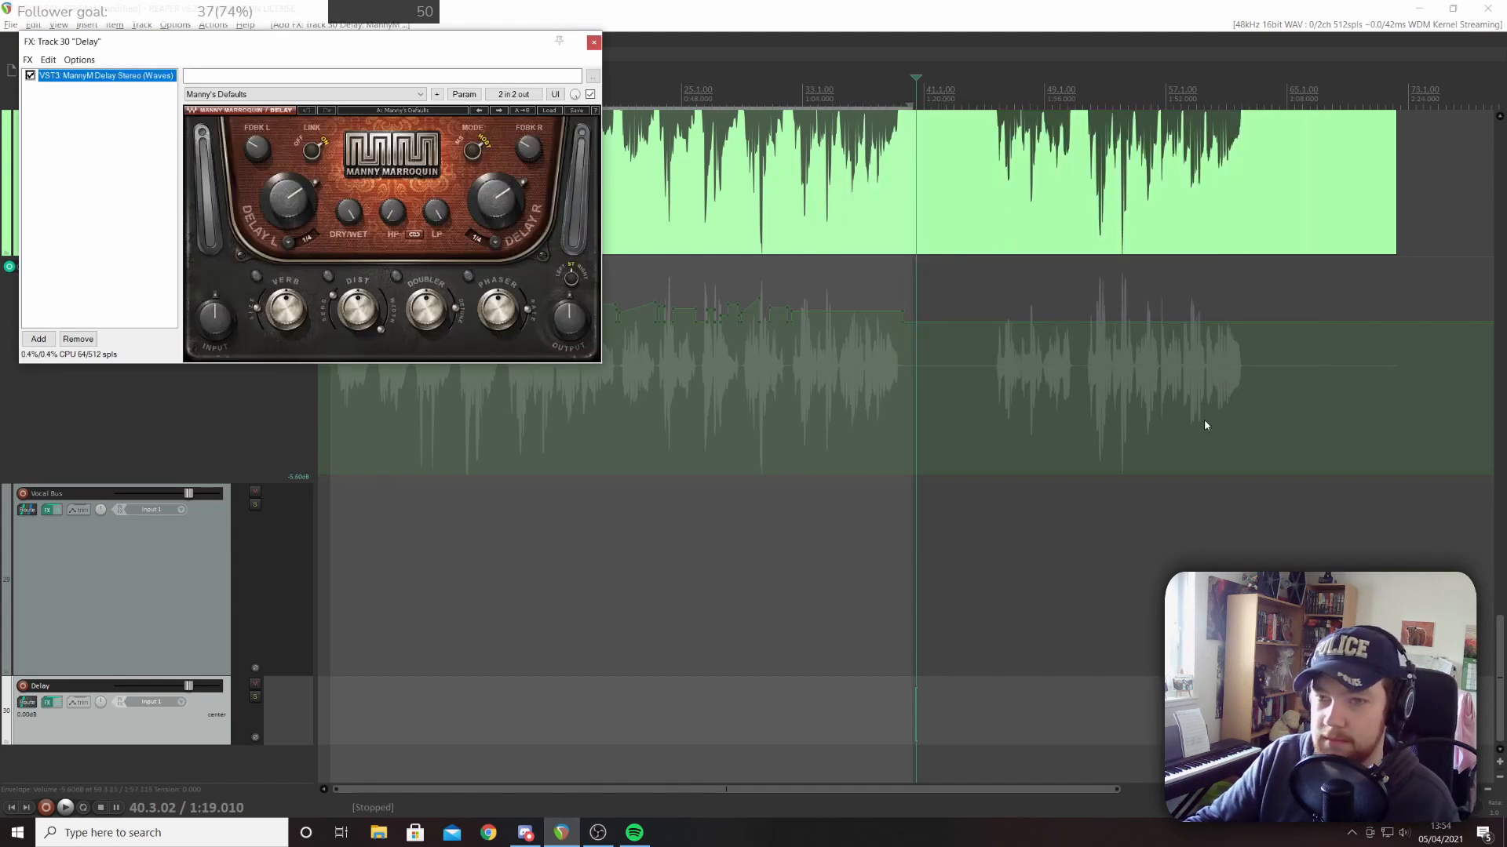
pyautogui.moveTo(364, 33); pyautogui.dragTo(578, 115)
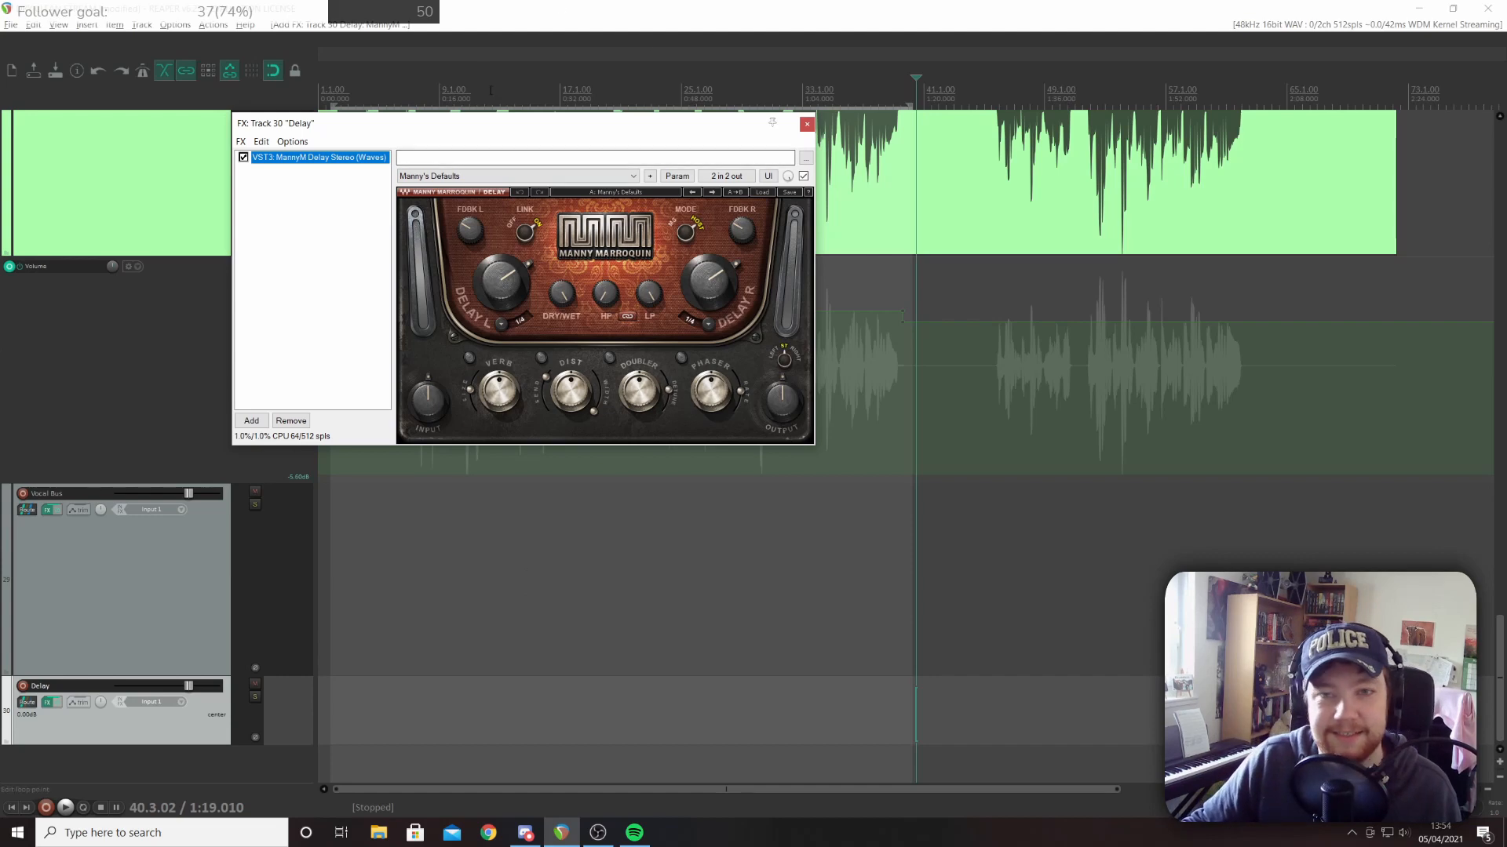
pyautogui.moveTo(464, 130); pyautogui.dragTo(834, 150)
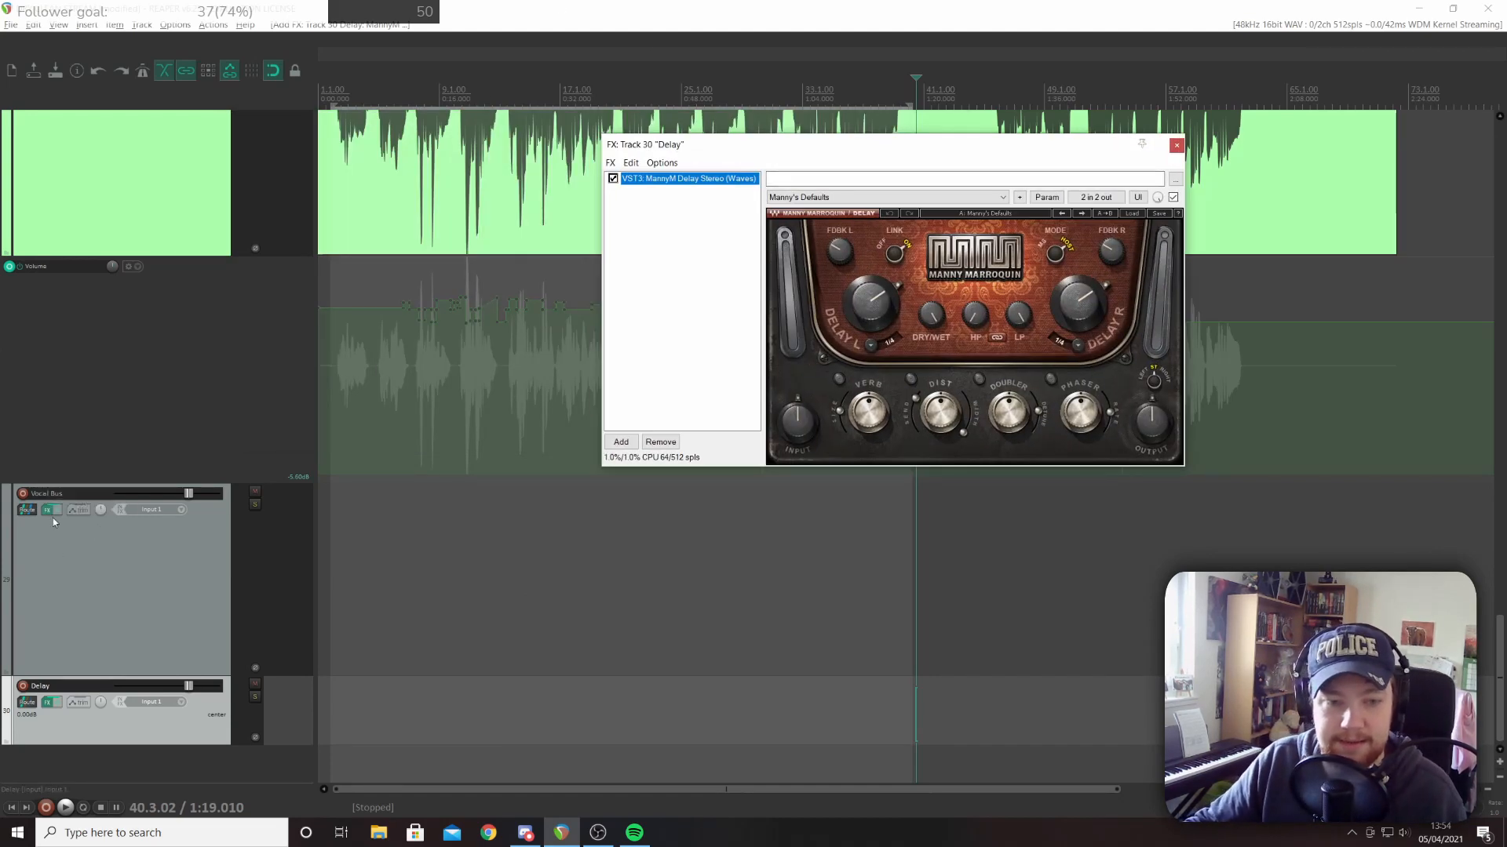
# Create a 0 dB post-fader send from the Vocal Bus to the Delay track, and play the song from the start of the time selection
pyautogui.moveTo(46, 516); pyautogui.dragTo(78, 704)
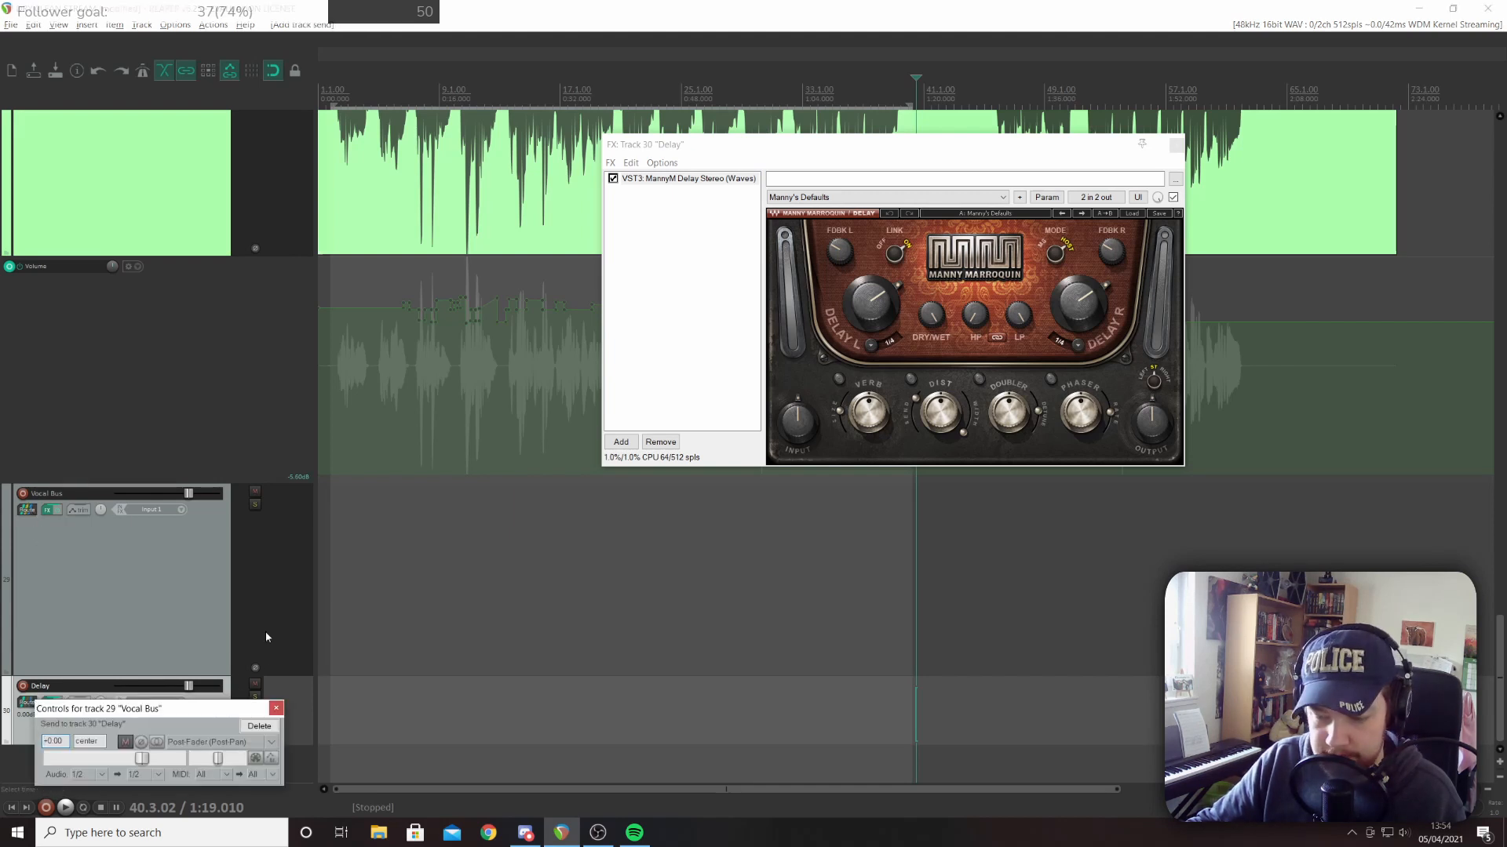
pyautogui.click(275, 709)
pyautogui.press('Home')
pyautogui.press('space')
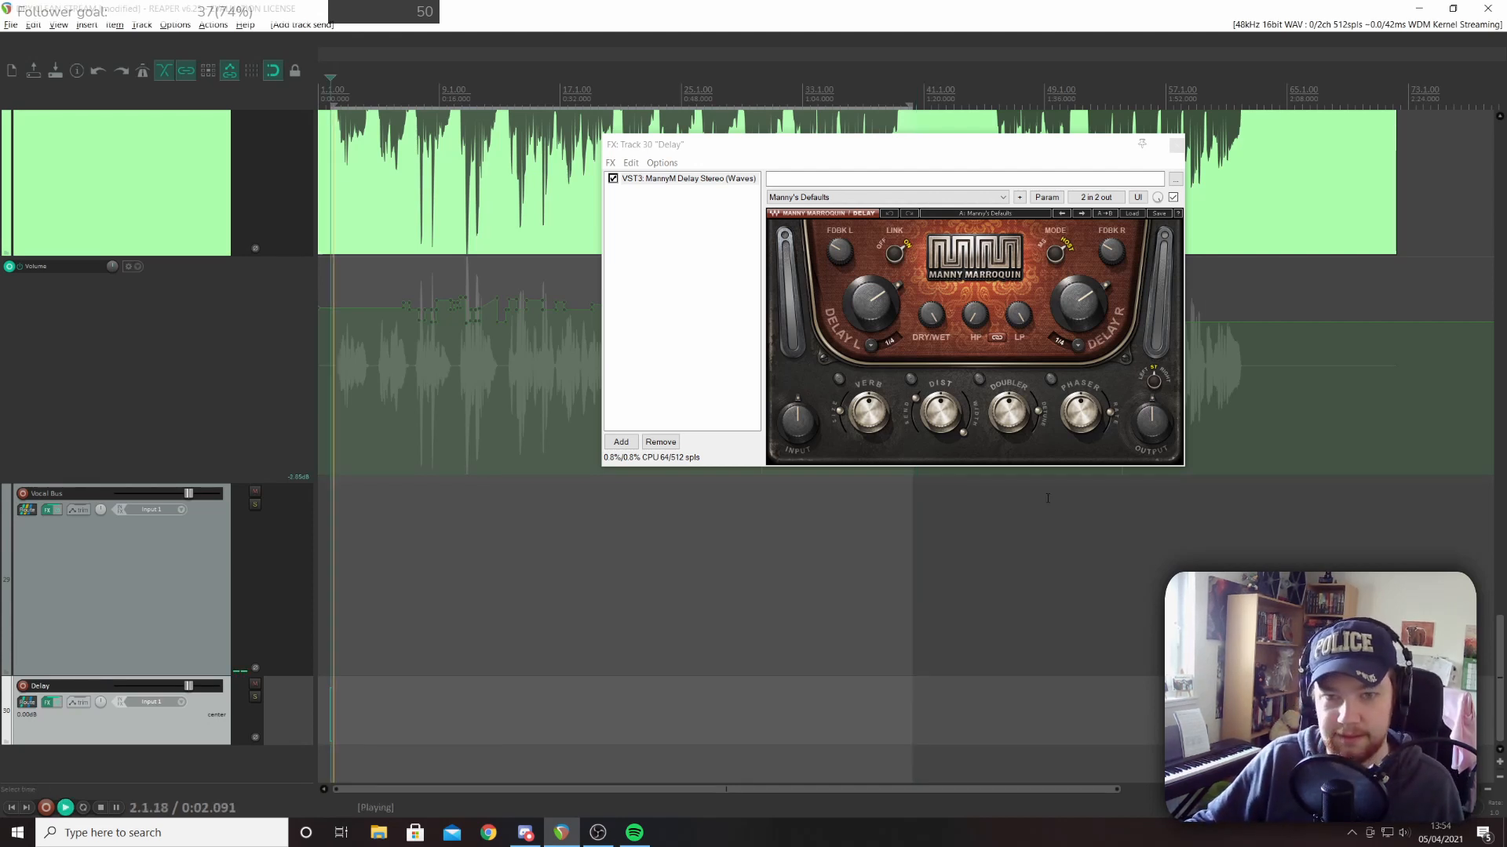
# Solo the Vocal Bus and listen to the vocal together with its delay send
pyautogui.click(255, 505)
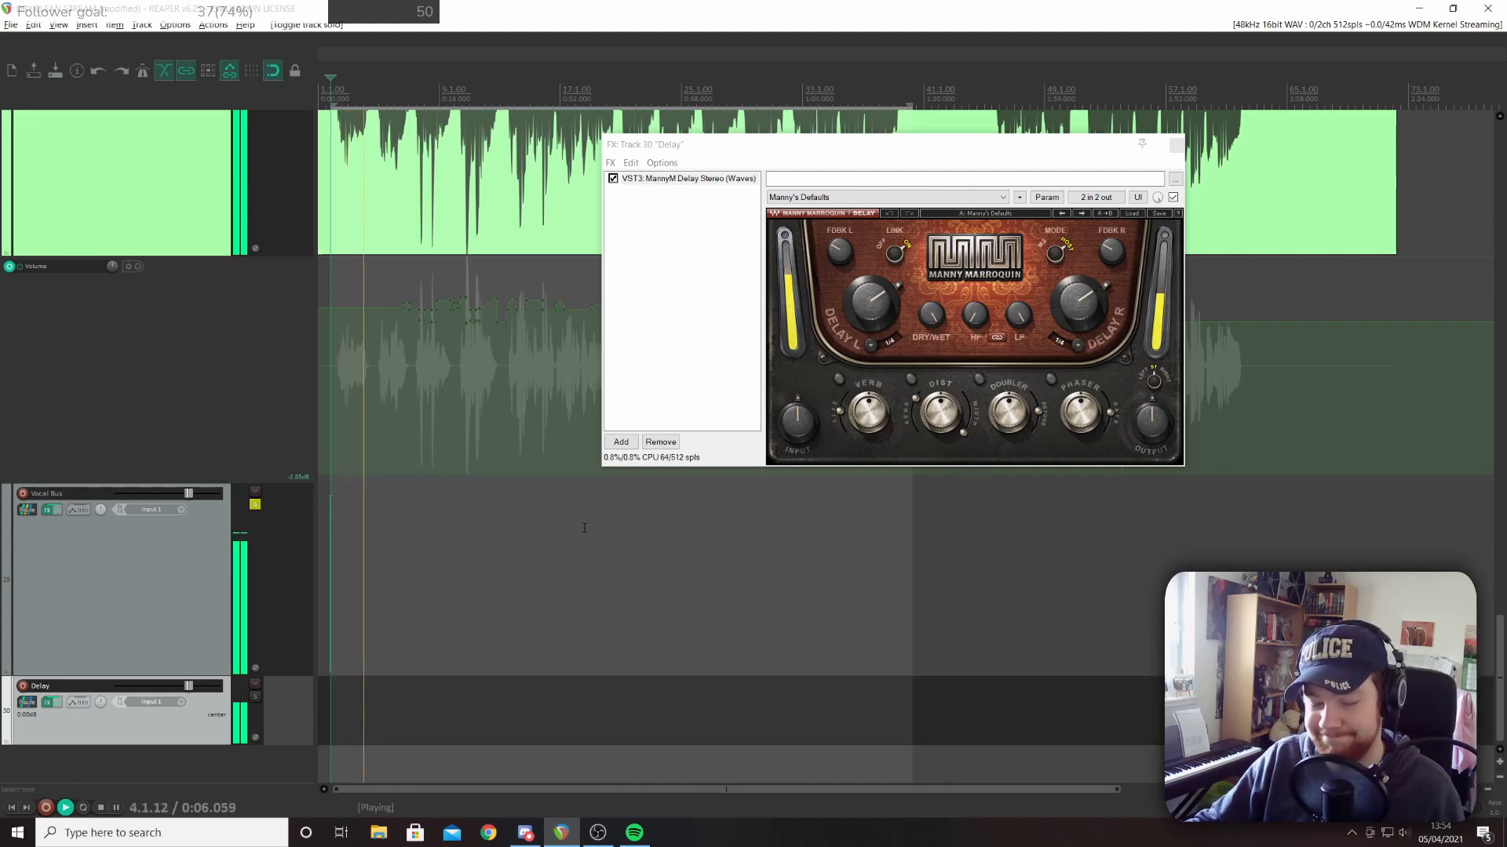
pyautogui.scroll(4, 139, 534)
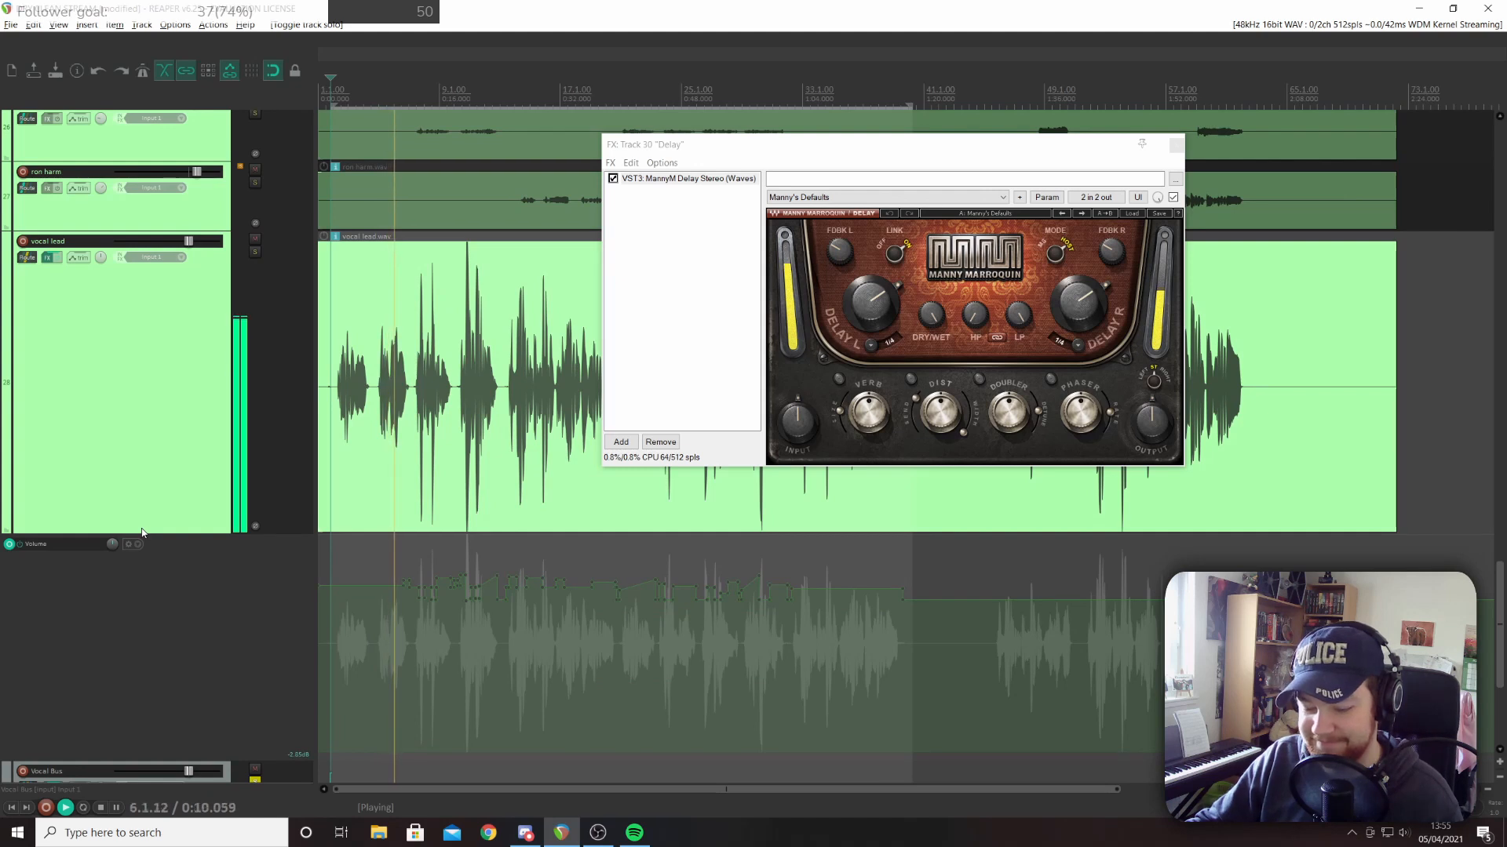
pyautogui.press('space')
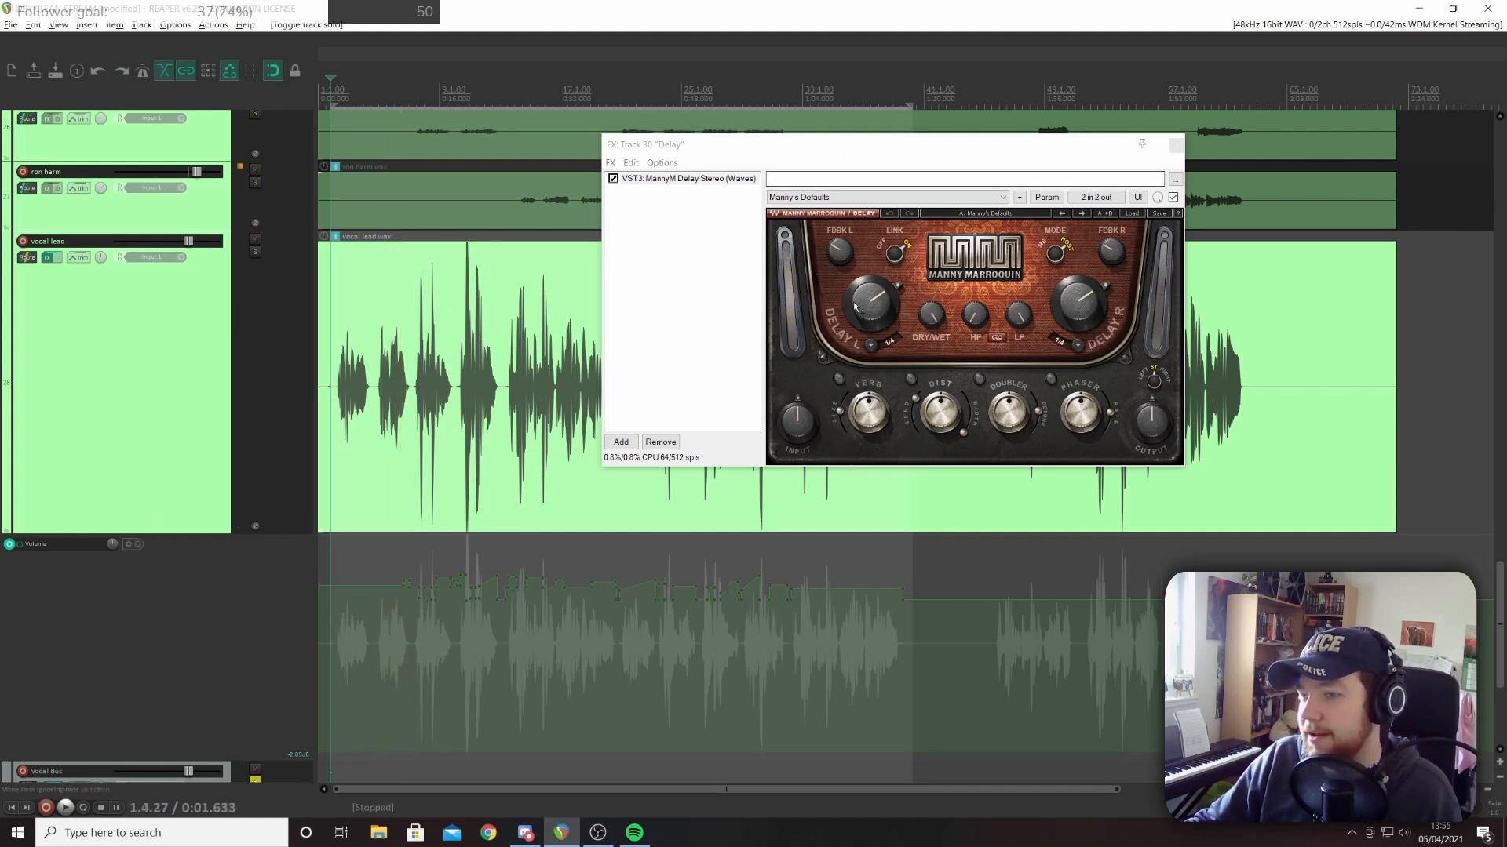
# Set the linked left and right delay times to 1/64
pyautogui.moveTo(871, 303); pyautogui.dragTo(157, 761)
pyautogui.click(870, 346)
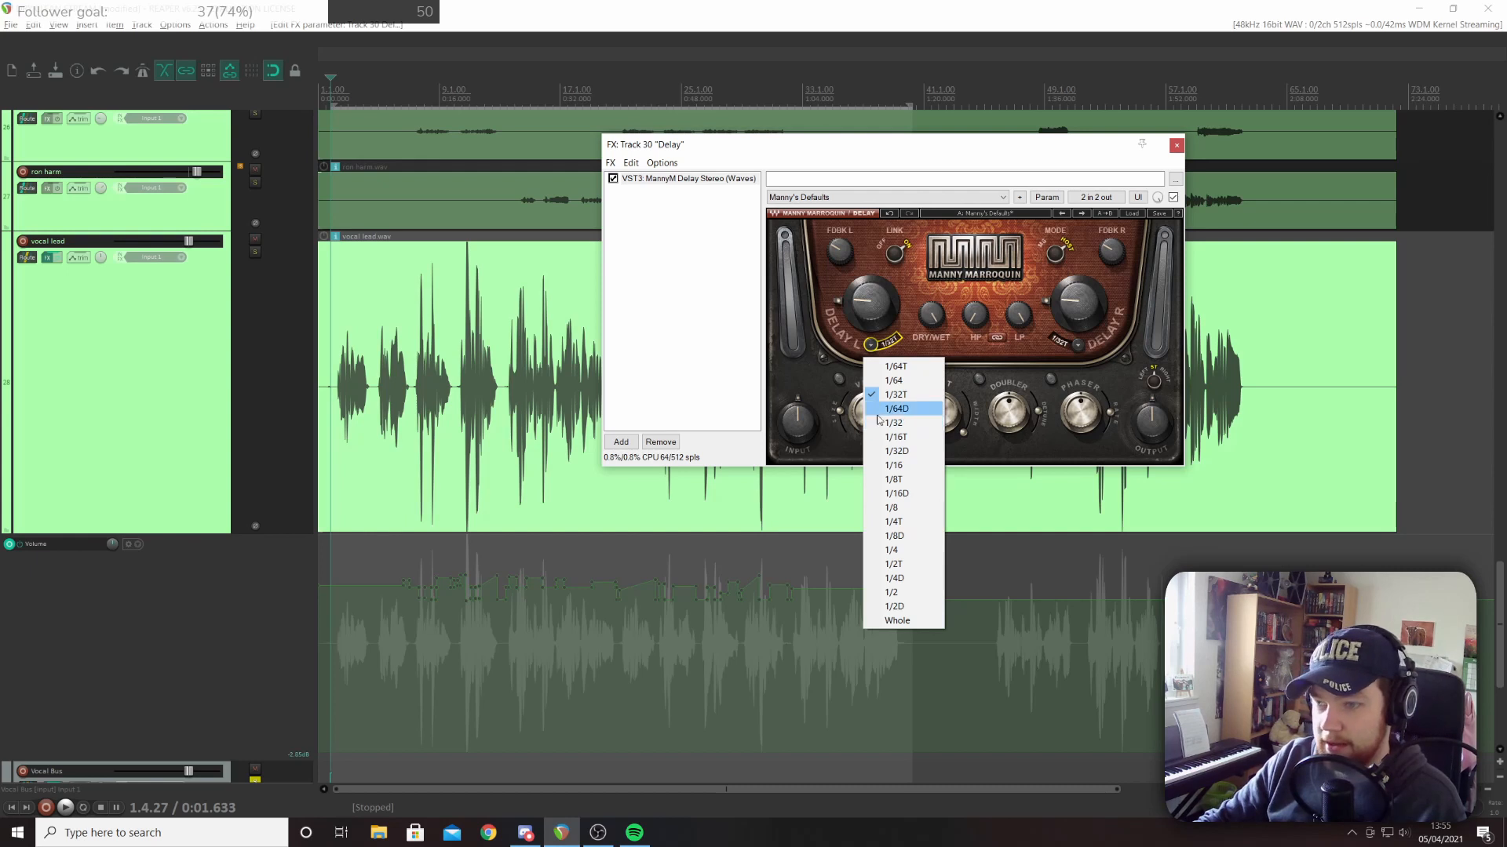
pyautogui.click(900, 379)
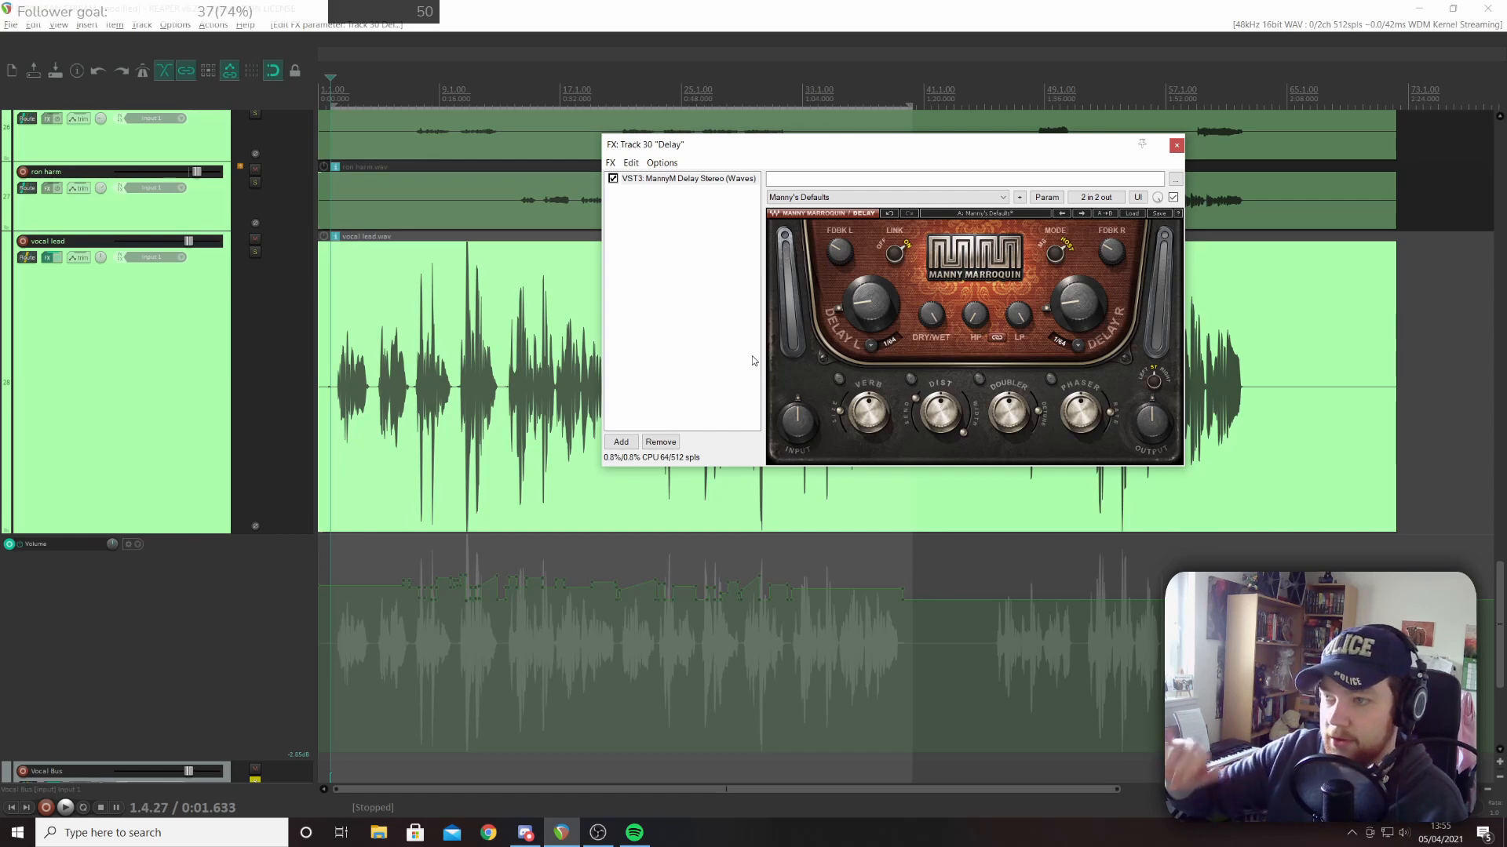
# Try a 1/64D delay time while the soloed vocal plays
pyautogui.scroll(-2, 396, 404)
pyautogui.scroll(3, 396, 404)
pyautogui.scroll(-3, 89, 374)
pyautogui.scroll(2, 90, 375)
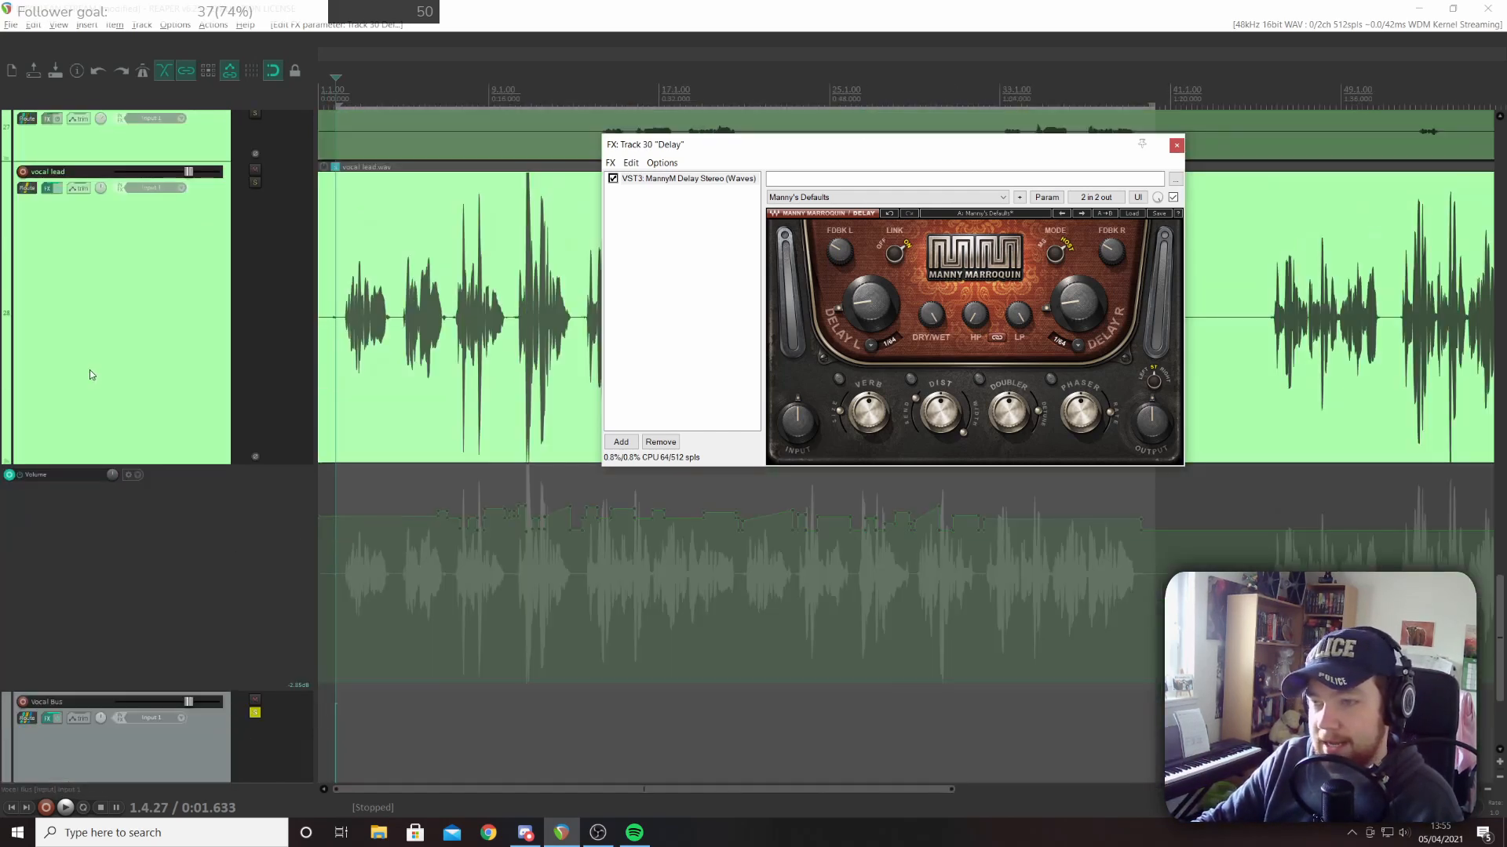
pyautogui.scroll(1, 90, 375)
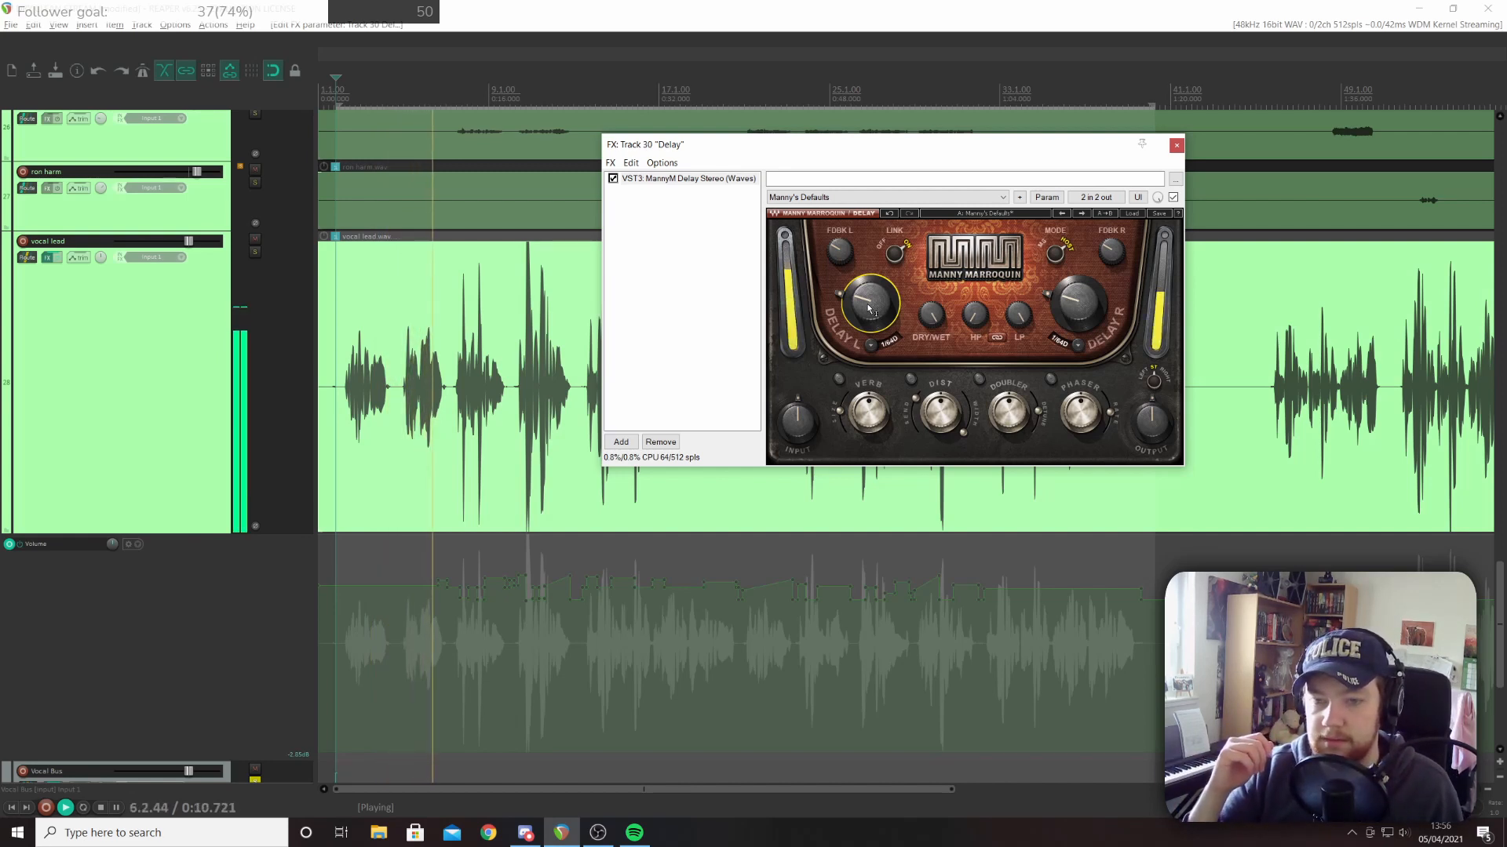
pyautogui.press('space')
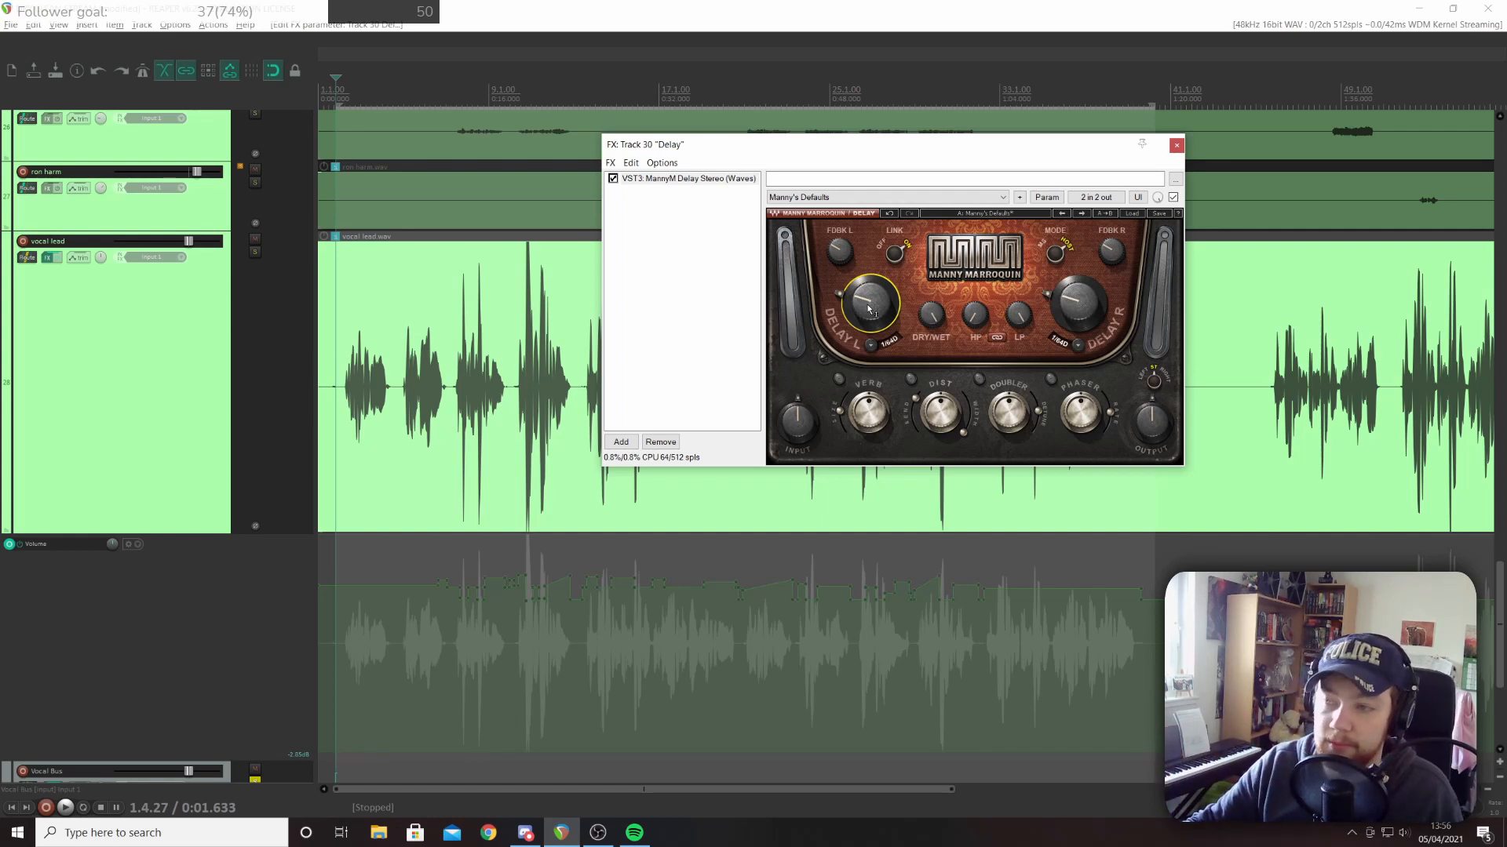
# Try the 1/16T, 1/32D and 1/8T delay times against the playing vocal
pyautogui.press('space')
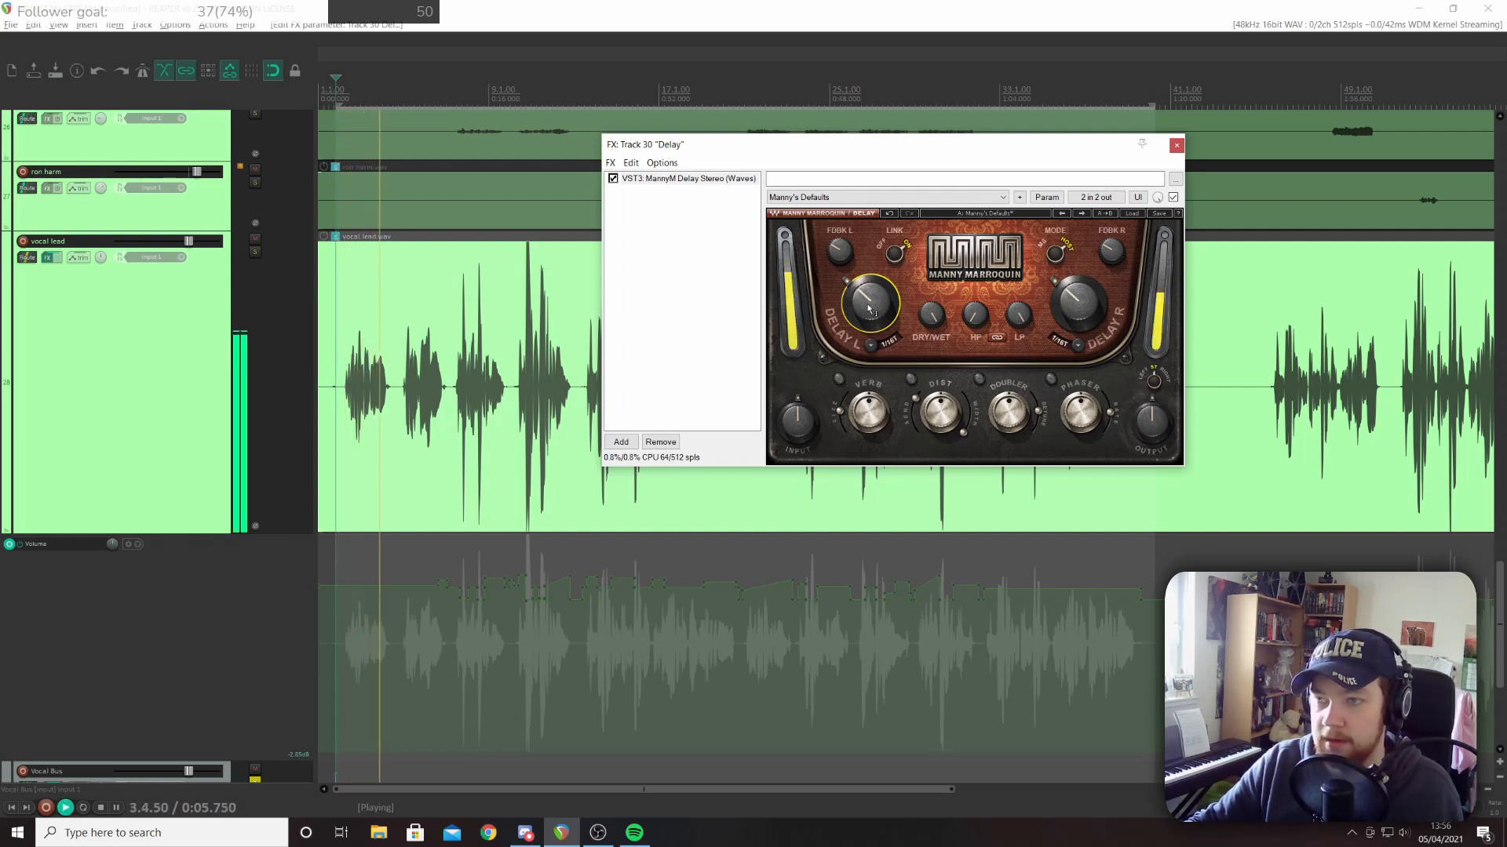
pyautogui.press('space')
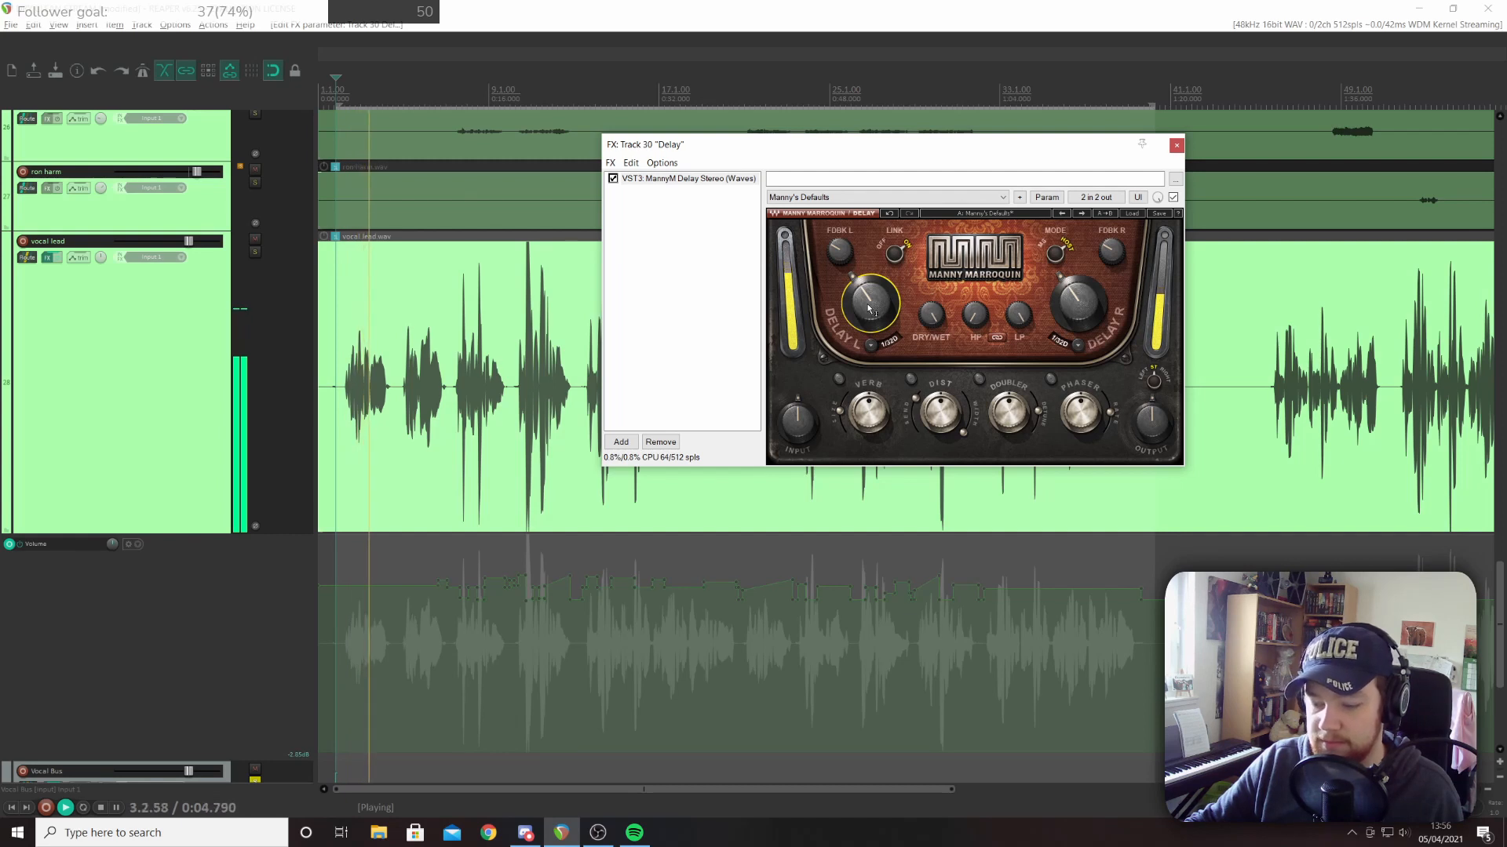
pyautogui.press('space')
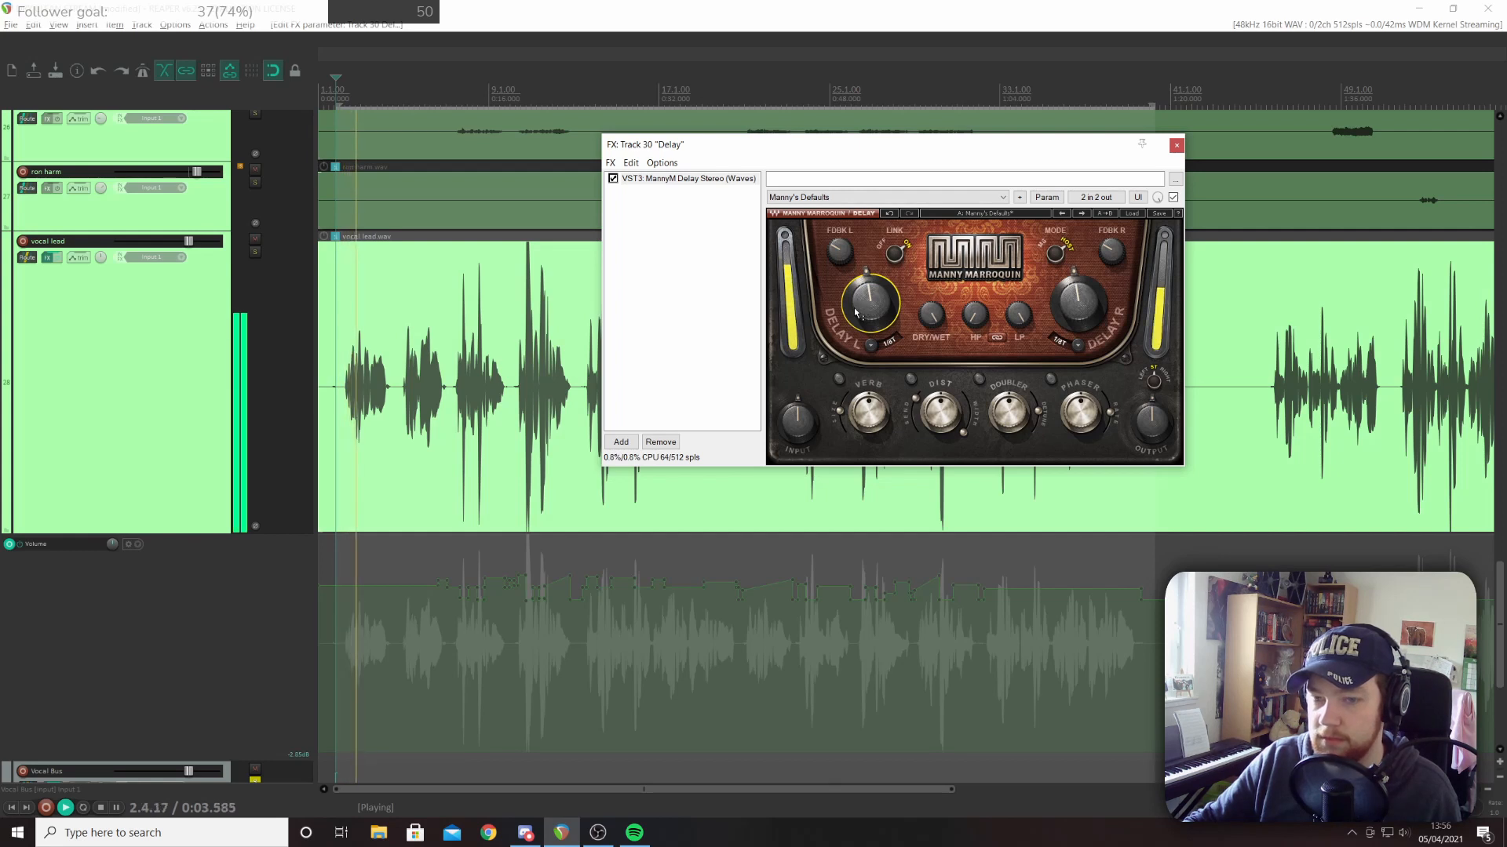
pyautogui.press('space')
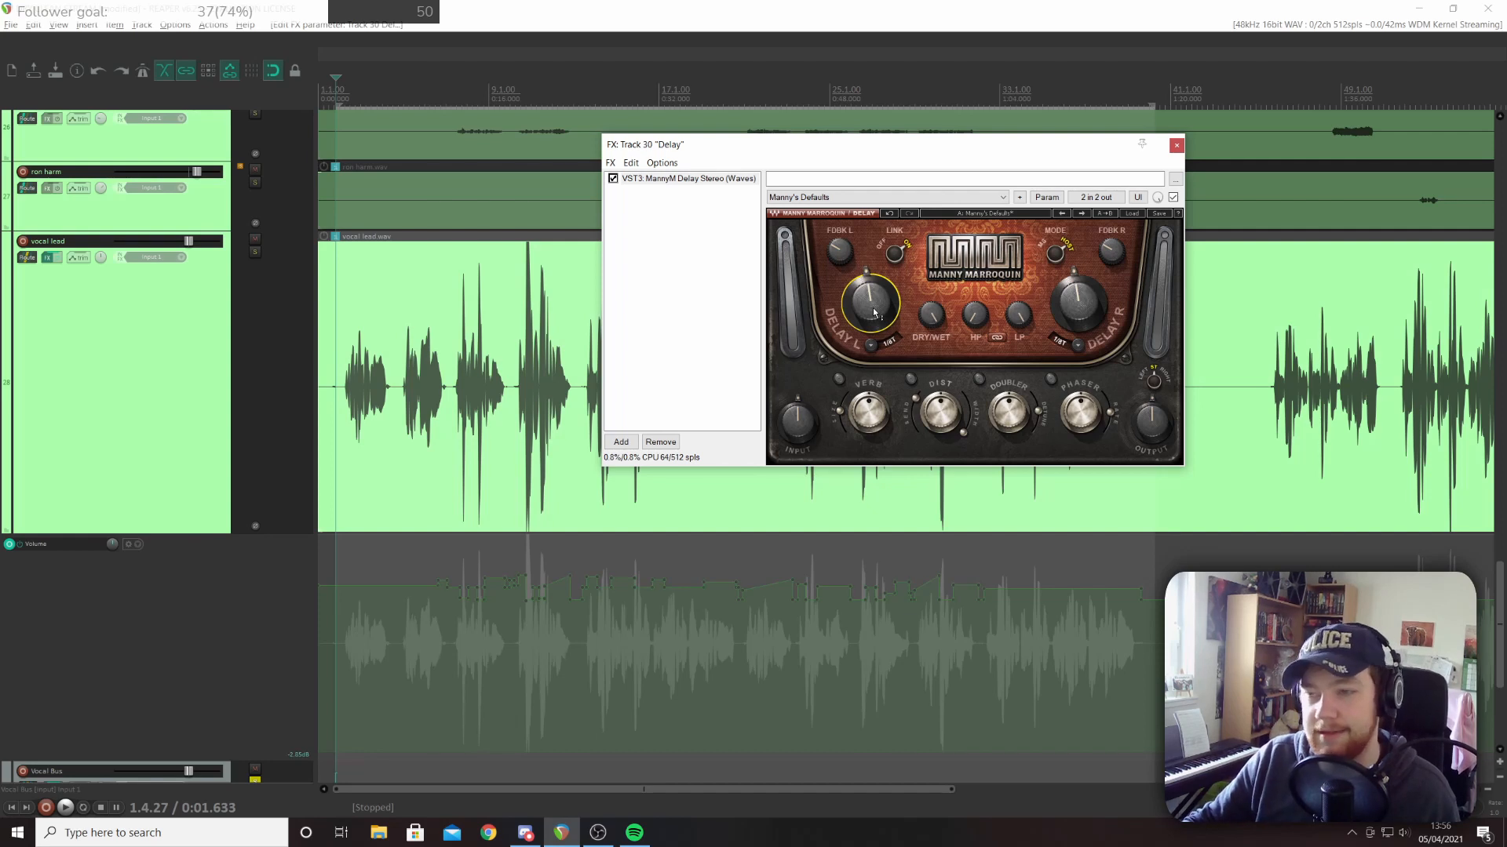
# Move the playback start to the beginning of the first vocal phrase and set the linked delay times to 1/16
pyautogui.click(350, 328)
pyautogui.press('space')
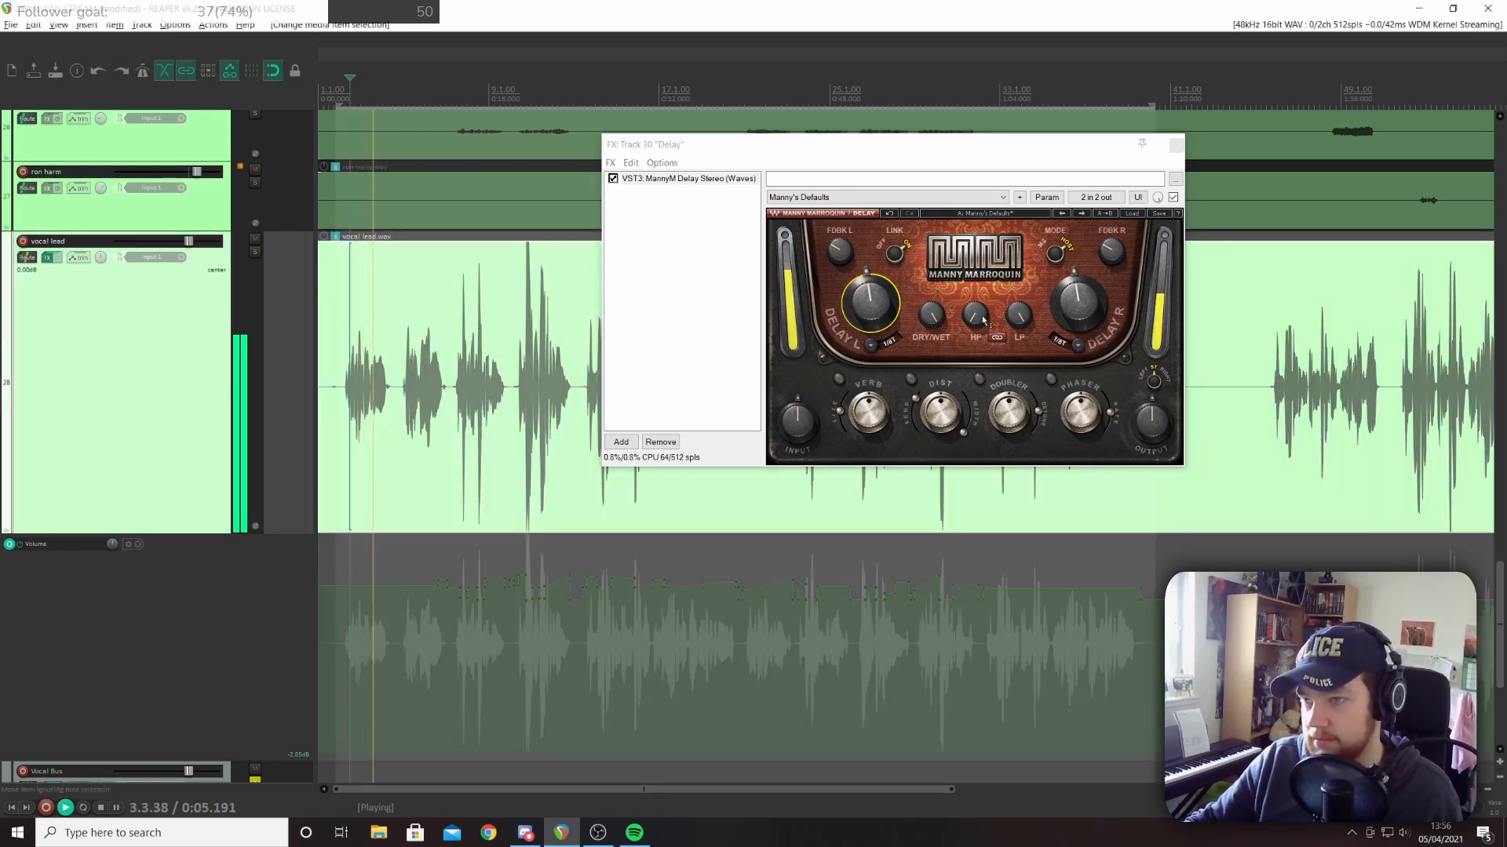
pyautogui.click(870, 304)
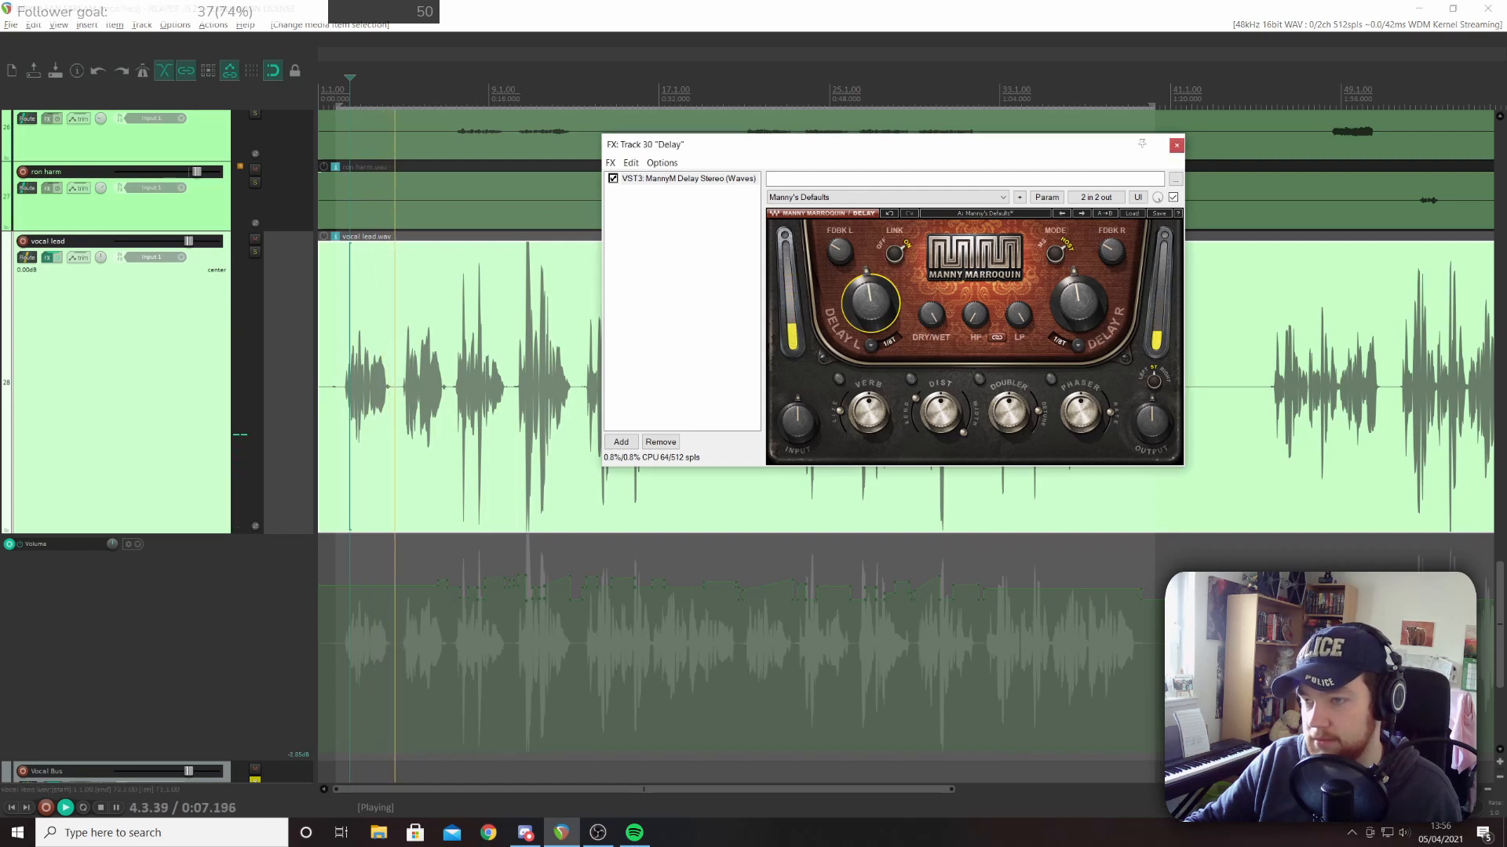
pyautogui.moveTo(870, 304); pyautogui.dragTo(870, 314)
pyautogui.press('space')
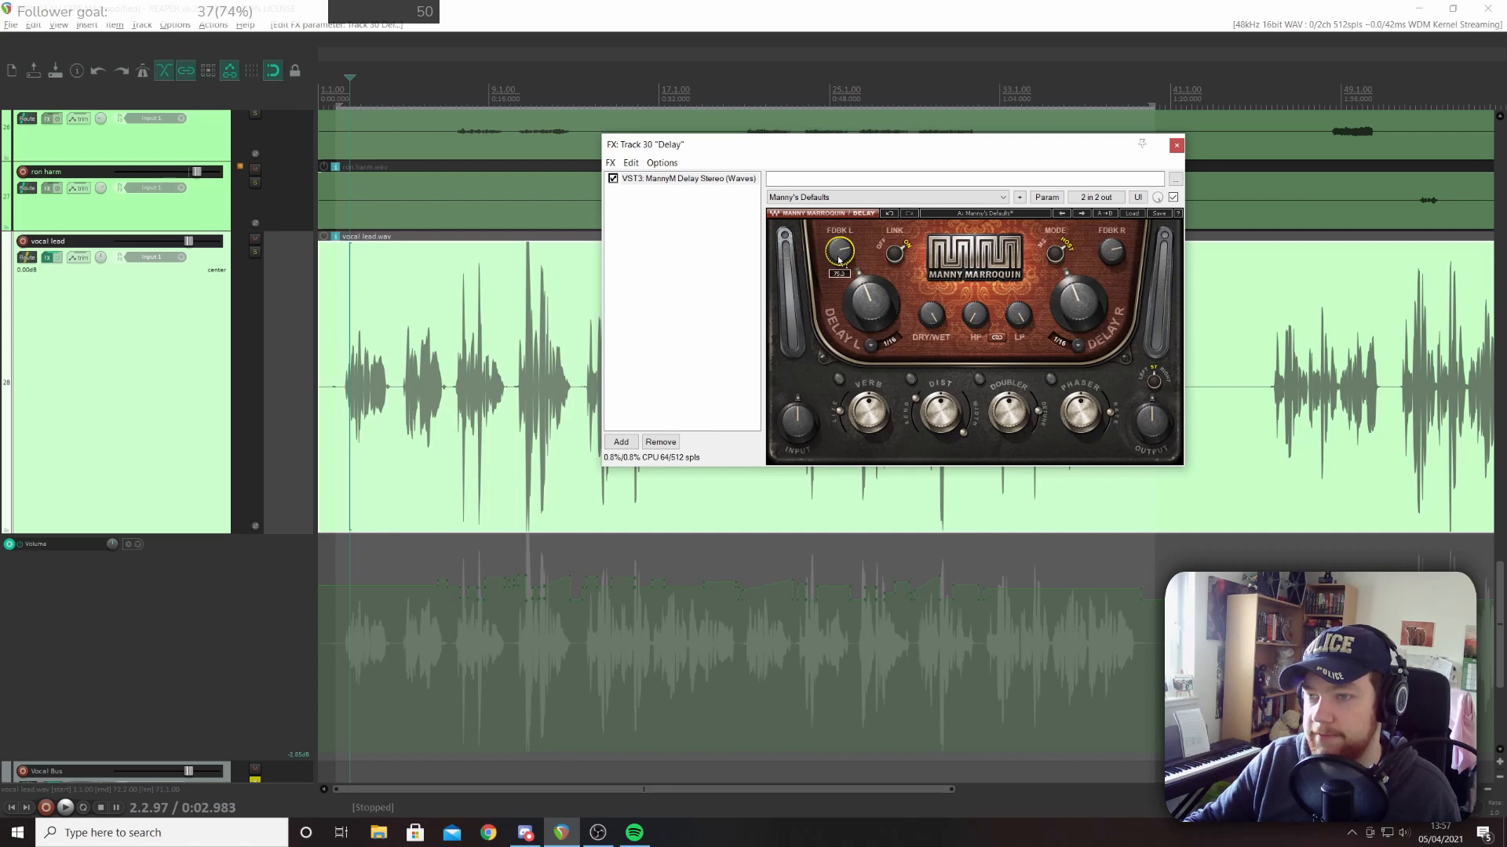
# Compare feedback amounts during playback, and set the linked delay times to 1/16T
pyautogui.press('space')
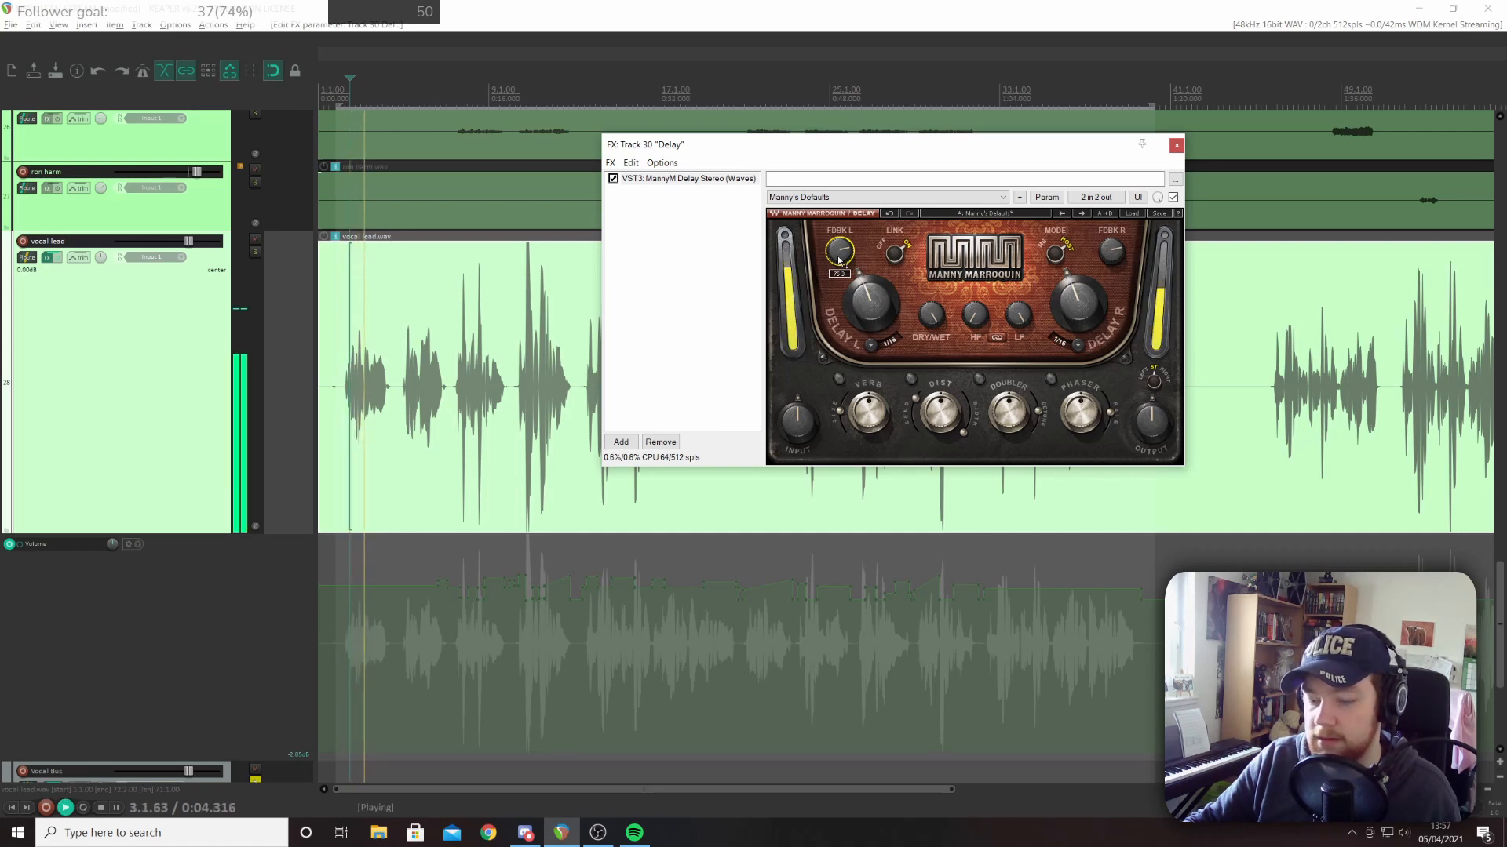
pyautogui.press('space')
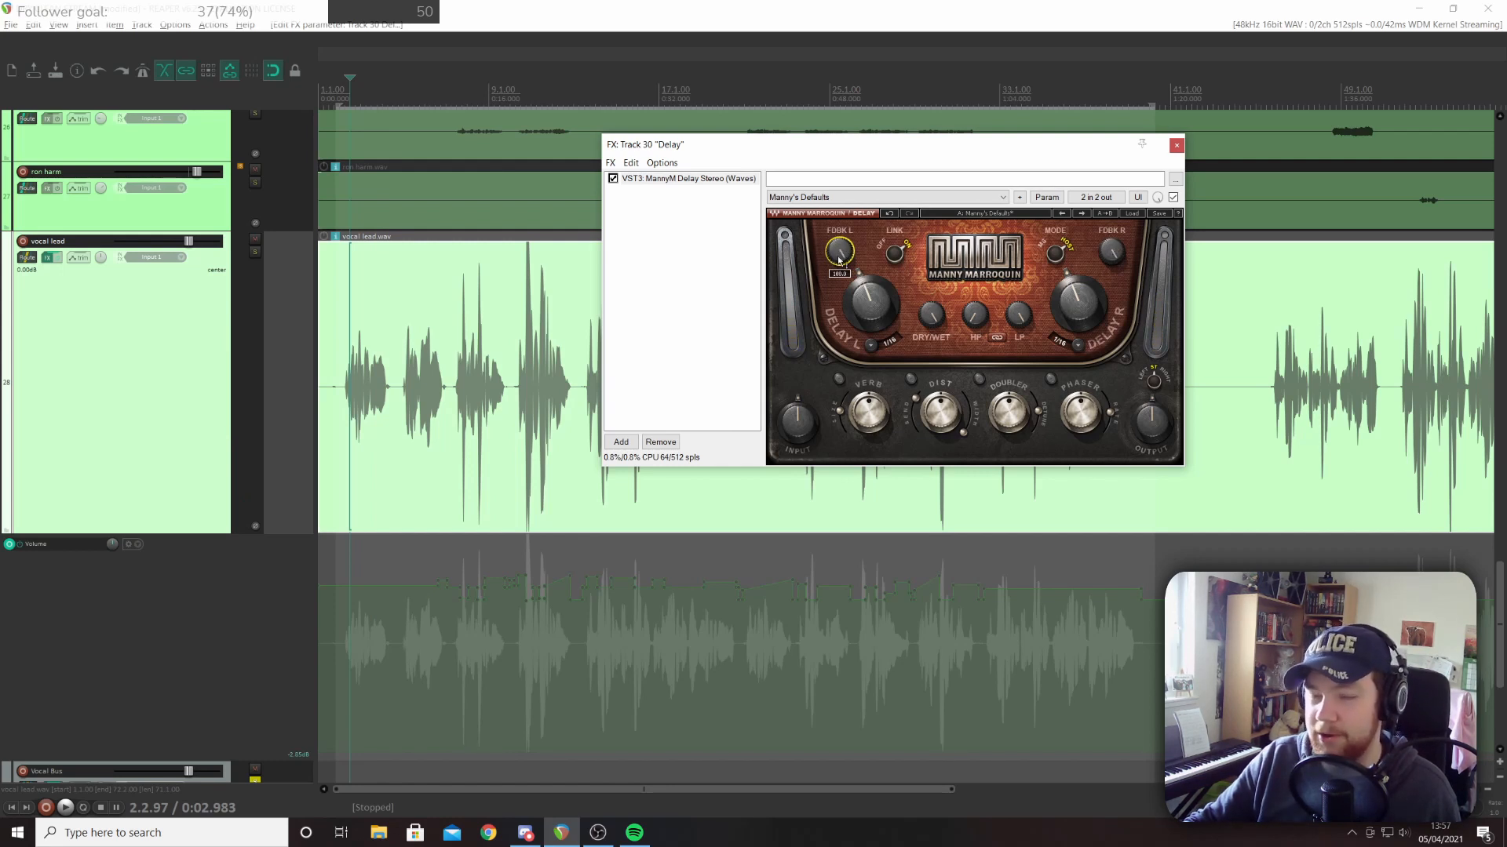
pyautogui.press('space')
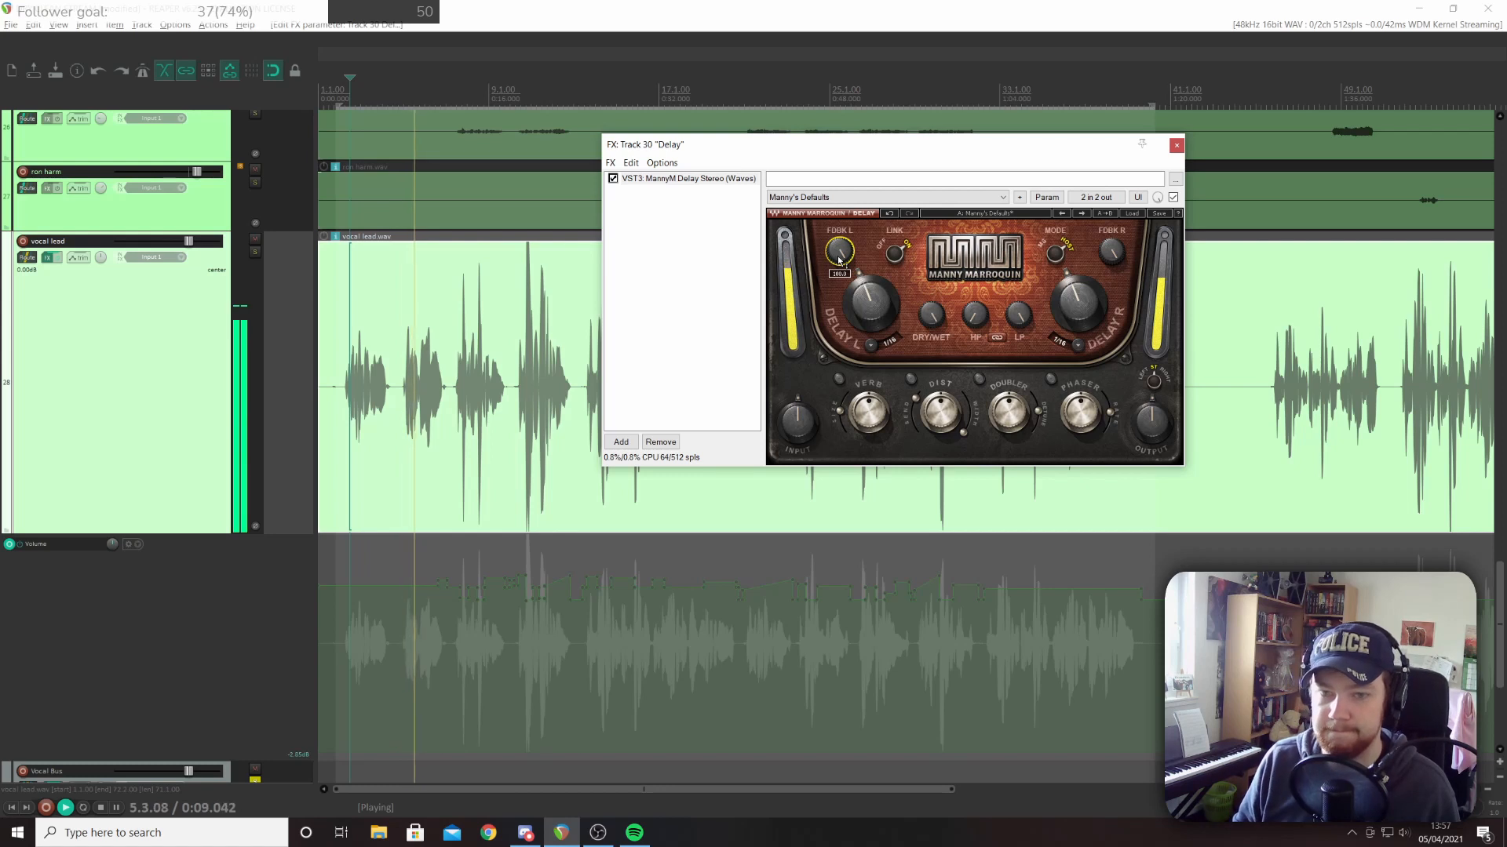
pyautogui.press('space')
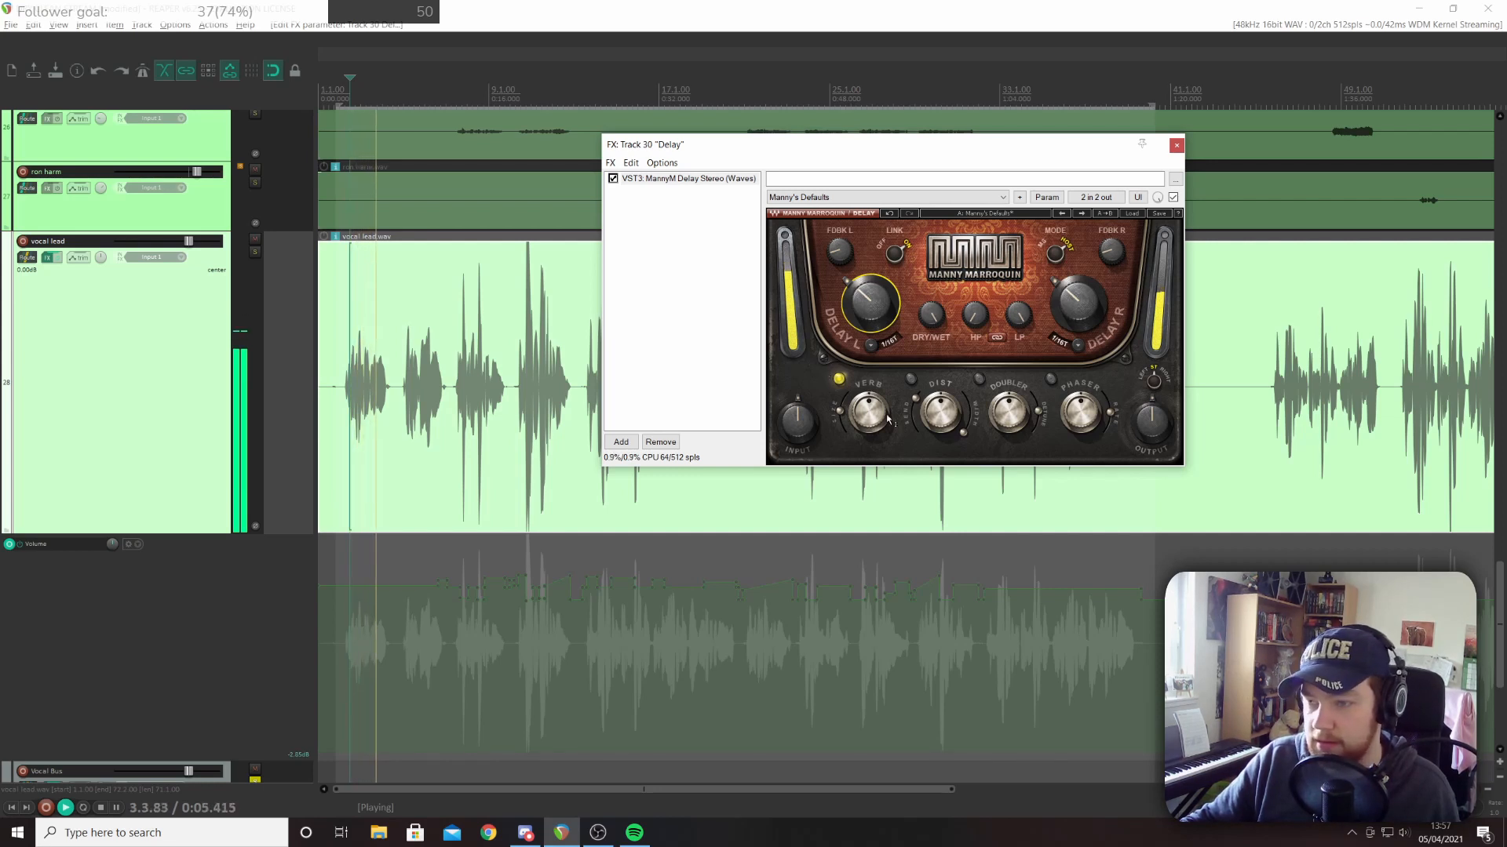
# Adjust the delay's enabled Verb effect by ear, using both its main knob and its outer ring control
pyautogui.moveTo(876, 423)
pyautogui.moveTo(876, 422); pyautogui.dragTo(876, 476)
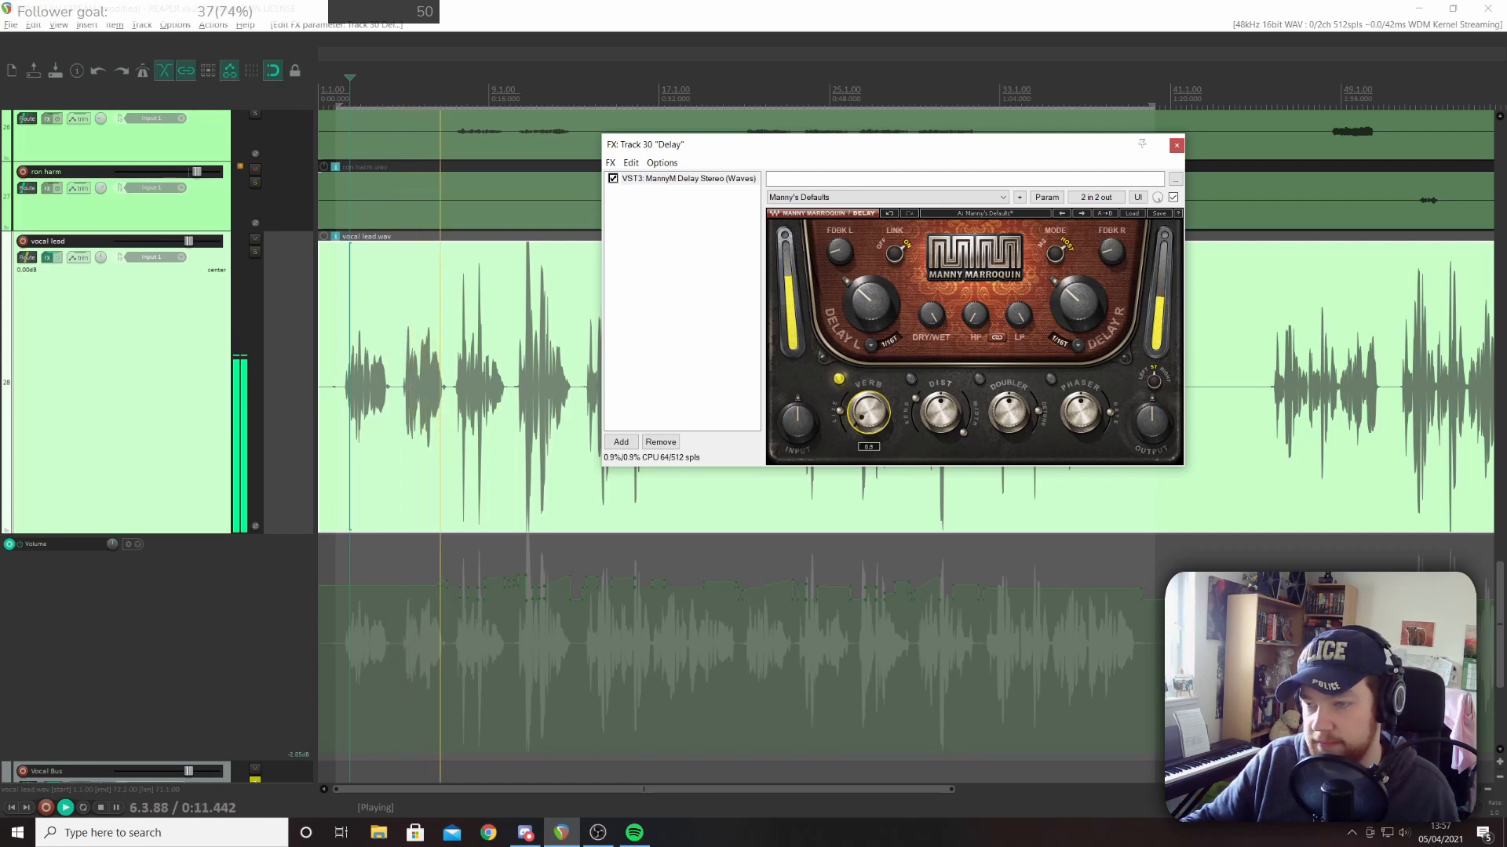
pyautogui.moveTo(839, 412); pyautogui.dragTo(849, 395)
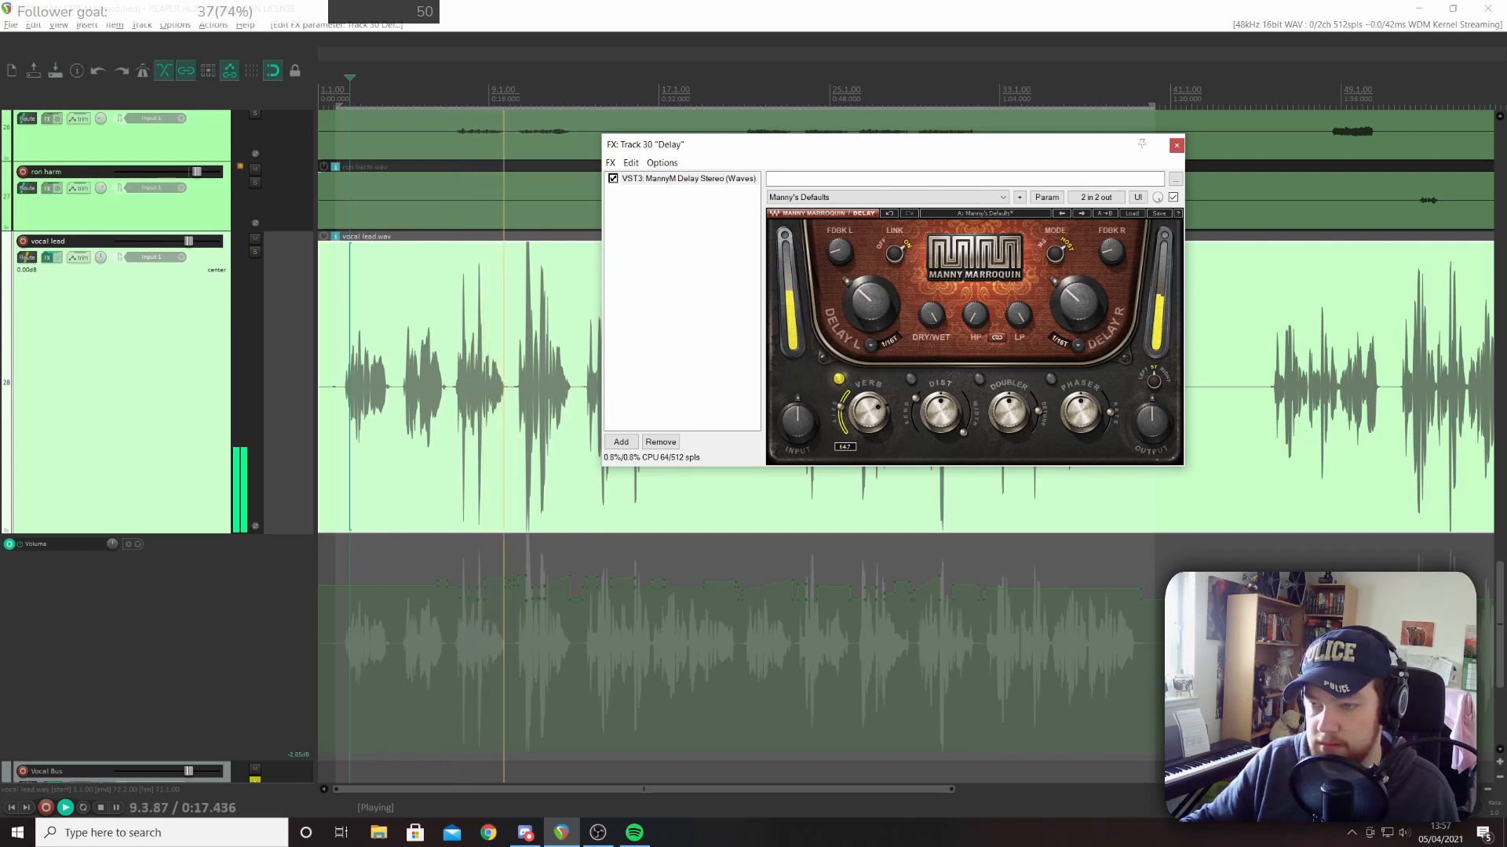
pyautogui.moveTo(848, 393)
pyautogui.mouseDown()
pyautogui.moveTo(846, 435)
pyautogui.moveTo(843, 400)
pyautogui.moveTo(839, 412)
pyautogui.mouseUp()
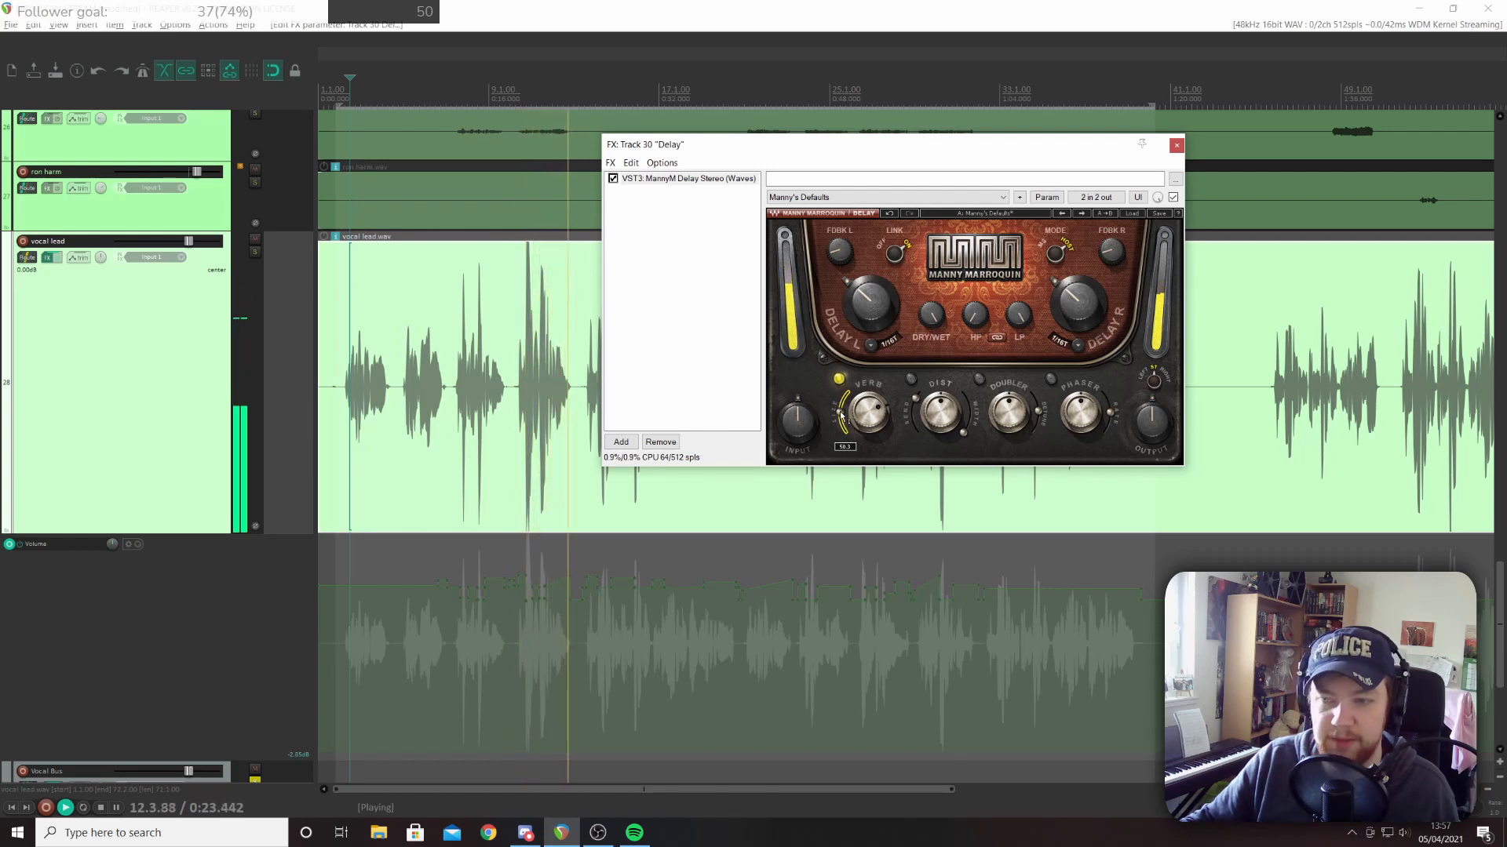
pyautogui.moveTo(869, 411); pyautogui.dragTo(868, 430)
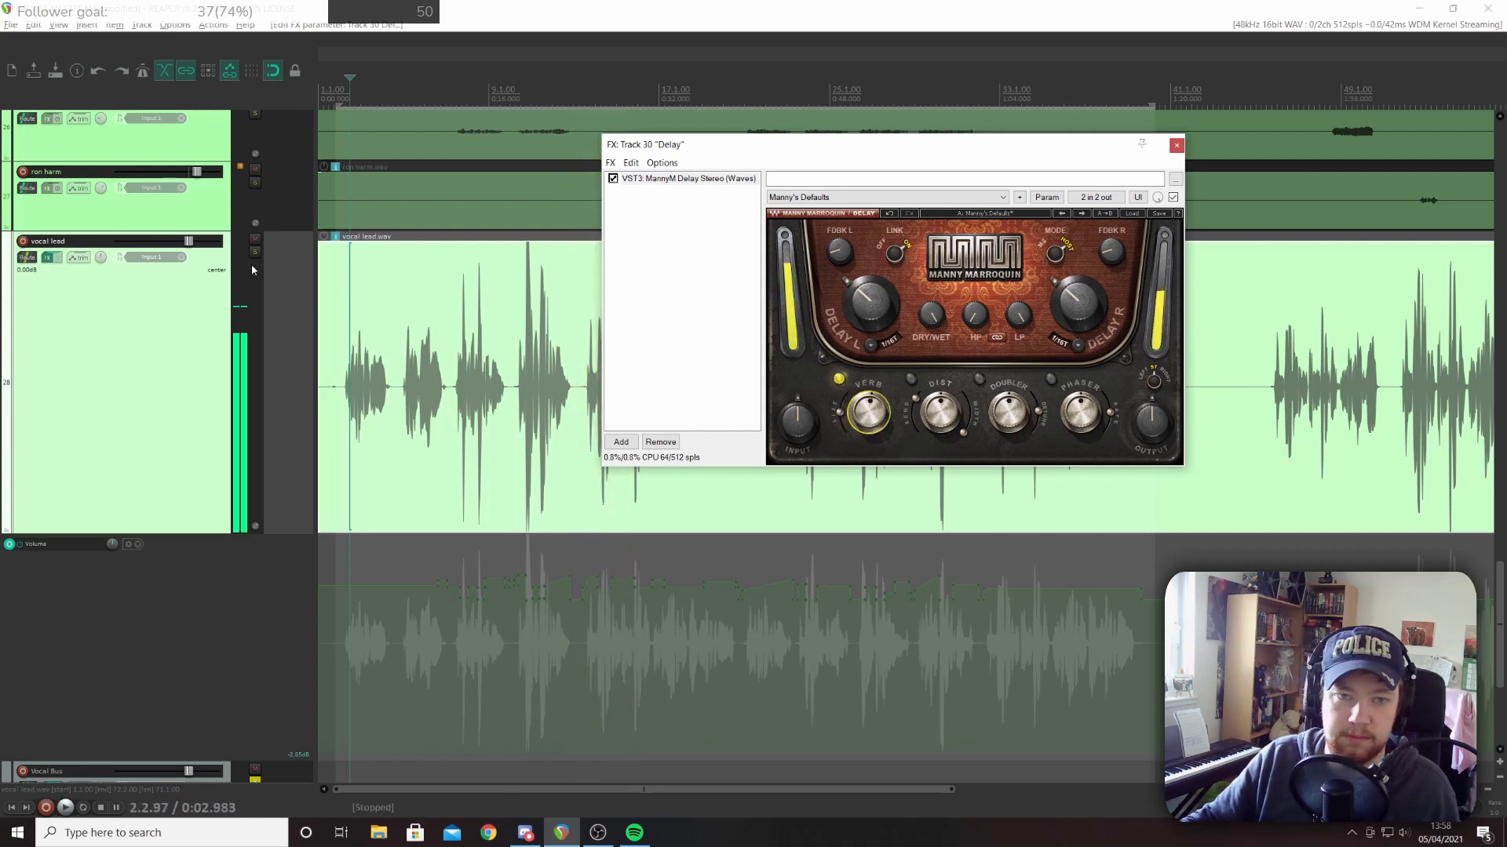
# Unsolo the Vocal Bus and play the full mix to judge the delay in context
pyautogui.press('space')
pyautogui.scroll(-3, 261, 746)
pyautogui.click(255, 573)
pyautogui.press('space')
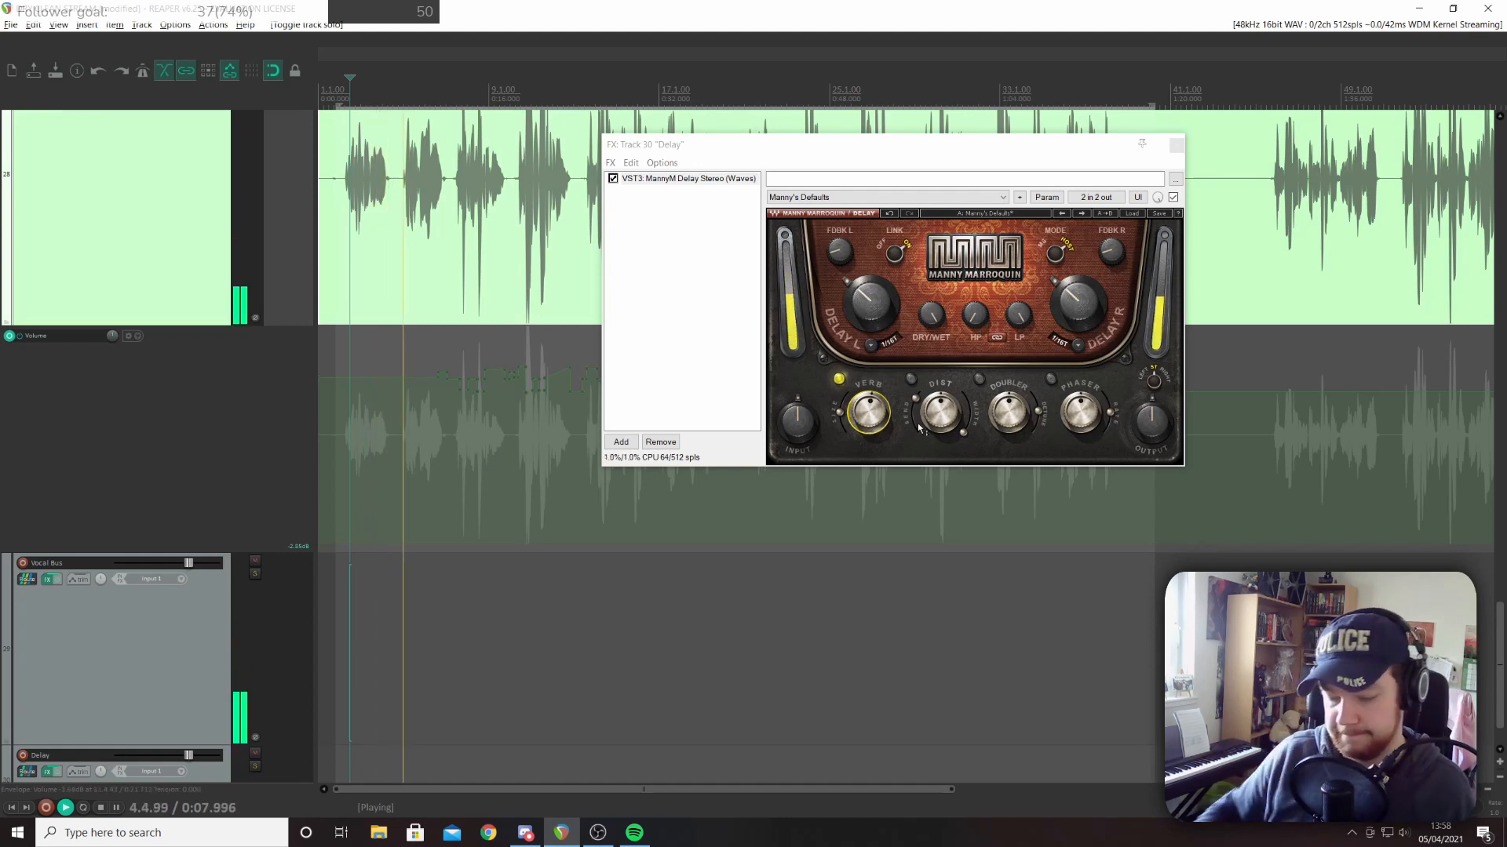
pyautogui.moveTo(918, 428)
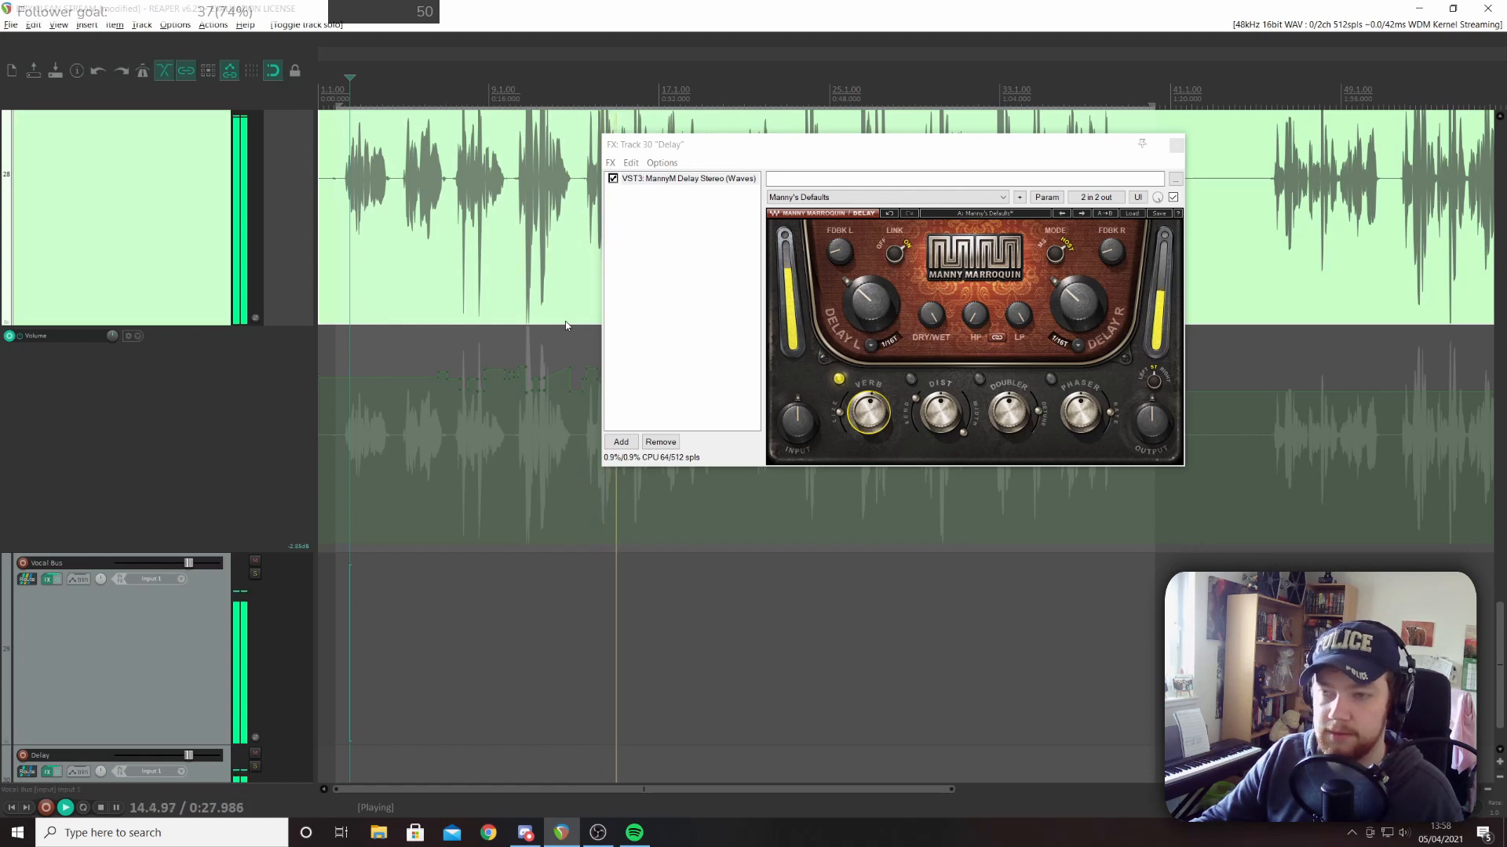
pyautogui.press('space')
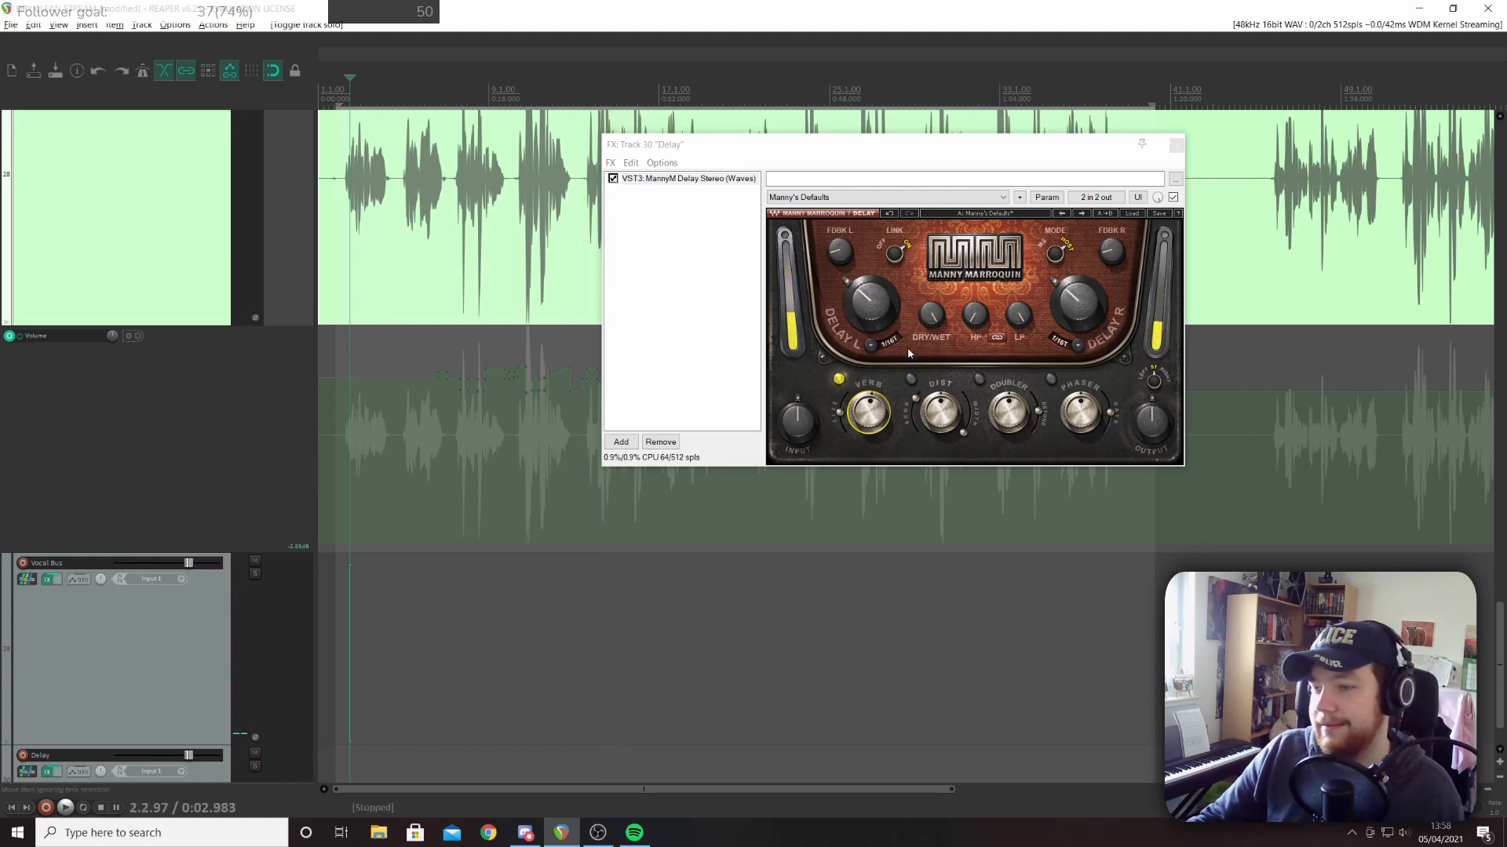
# Solo the Delay track, enable the Dist effect in MannyM Delay and adjust its amount by ear during playback
pyautogui.click(255, 766)
pyautogui.click(912, 380)
pyautogui.moveTo(945, 420); pyautogui.dragTo(944, 411)
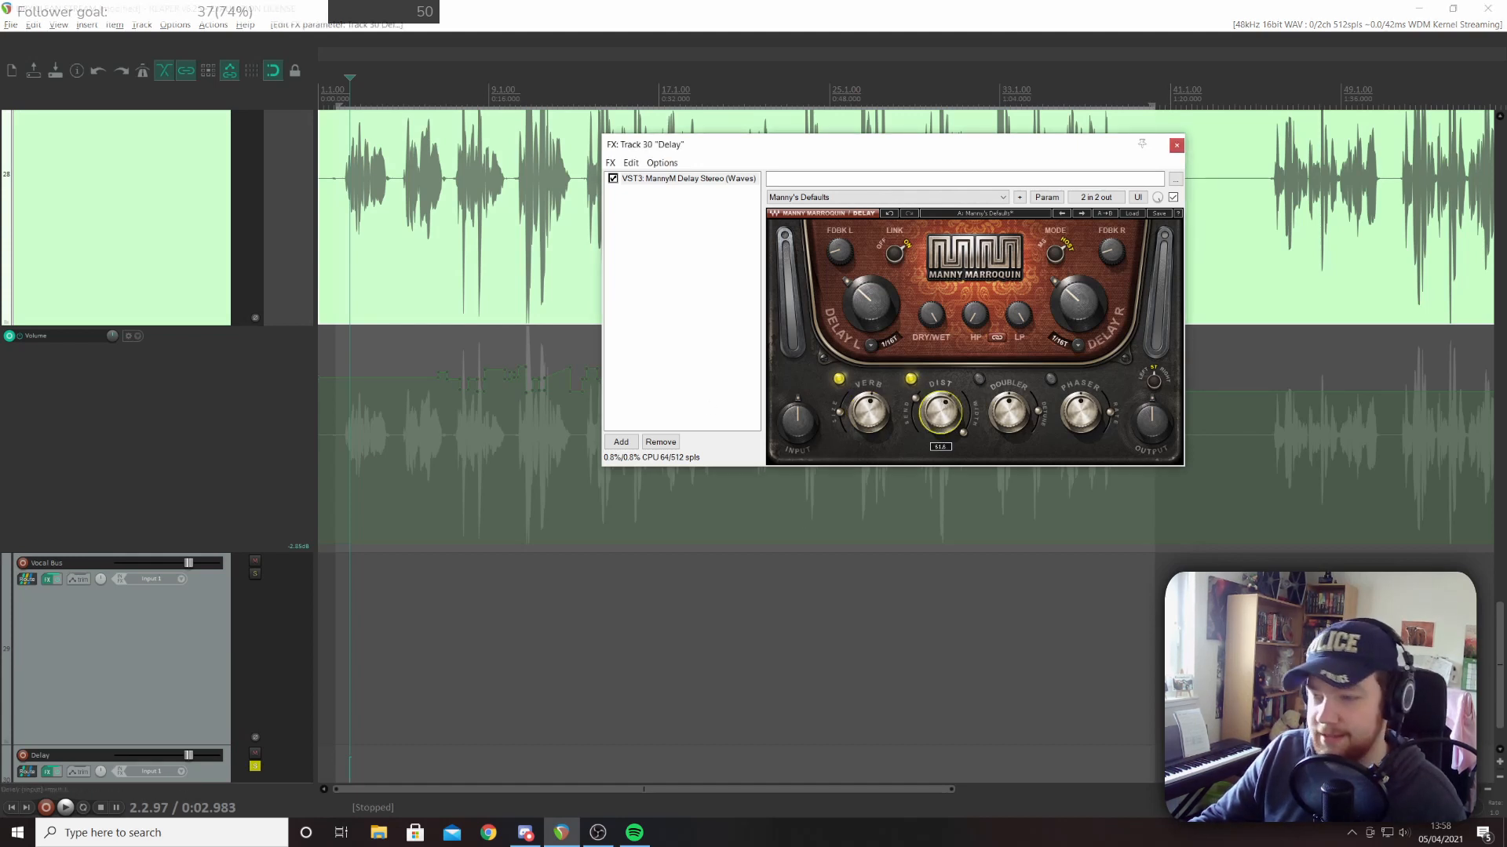
pyautogui.press('space')
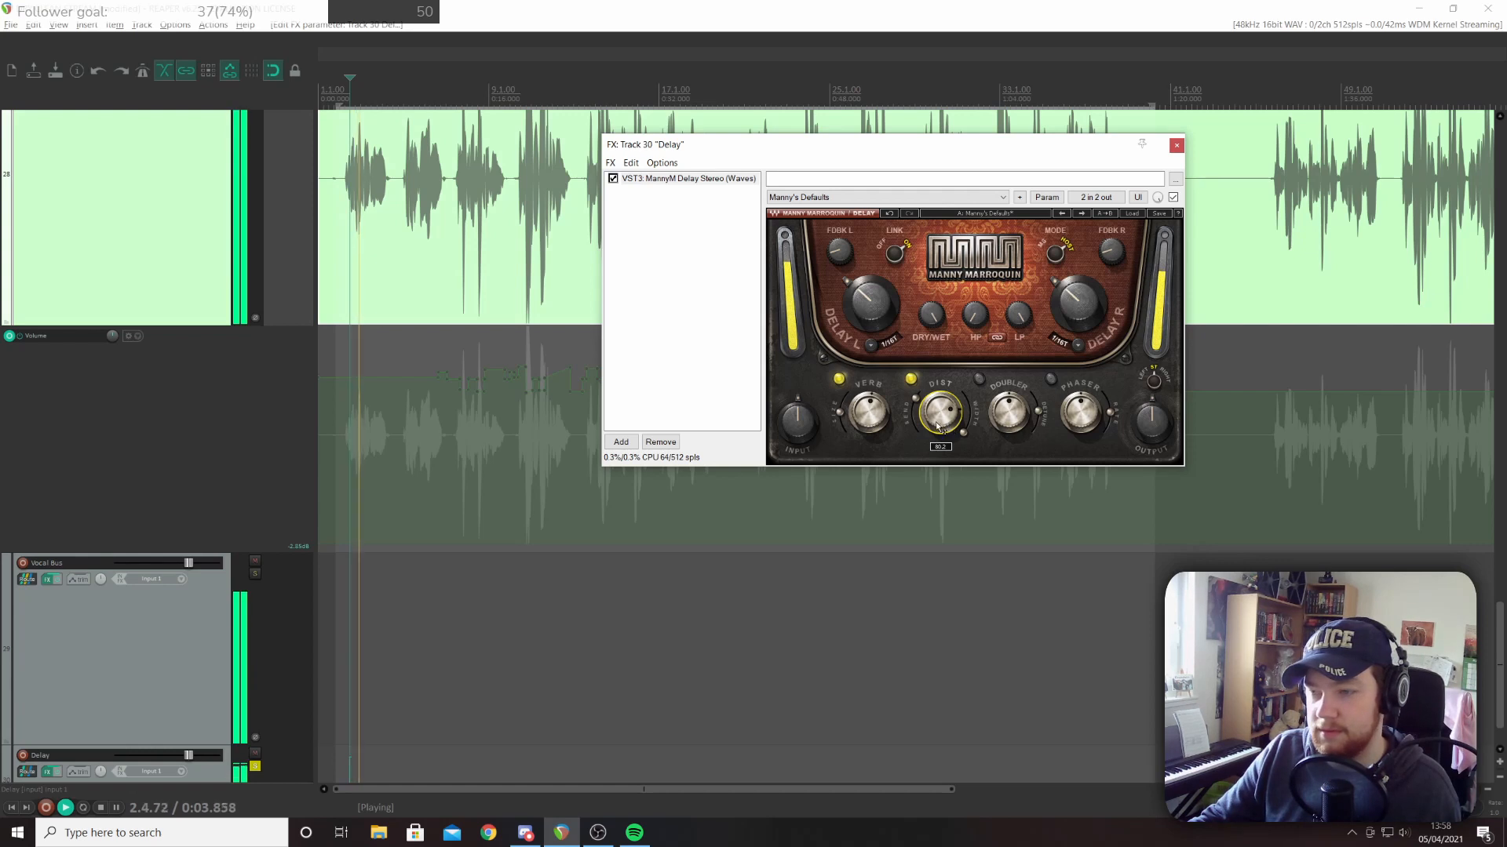
pyautogui.moveTo(944, 427); pyautogui.dragTo(944, 456)
pyautogui.press('space')
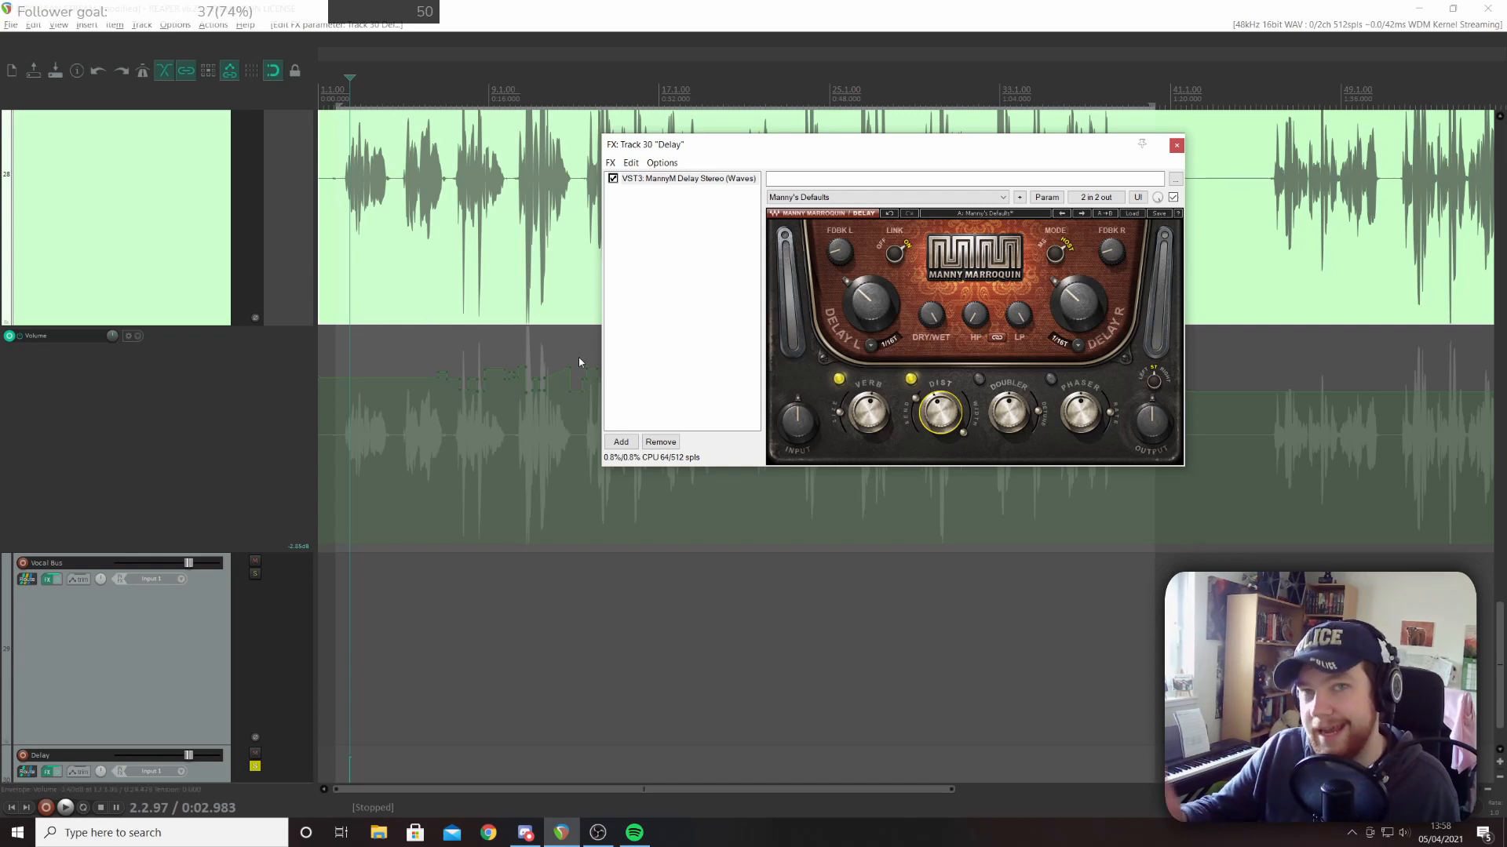
# Play the soloed delay, and unsolo the Delay track to hear it within the full mix
pyautogui.press('space')
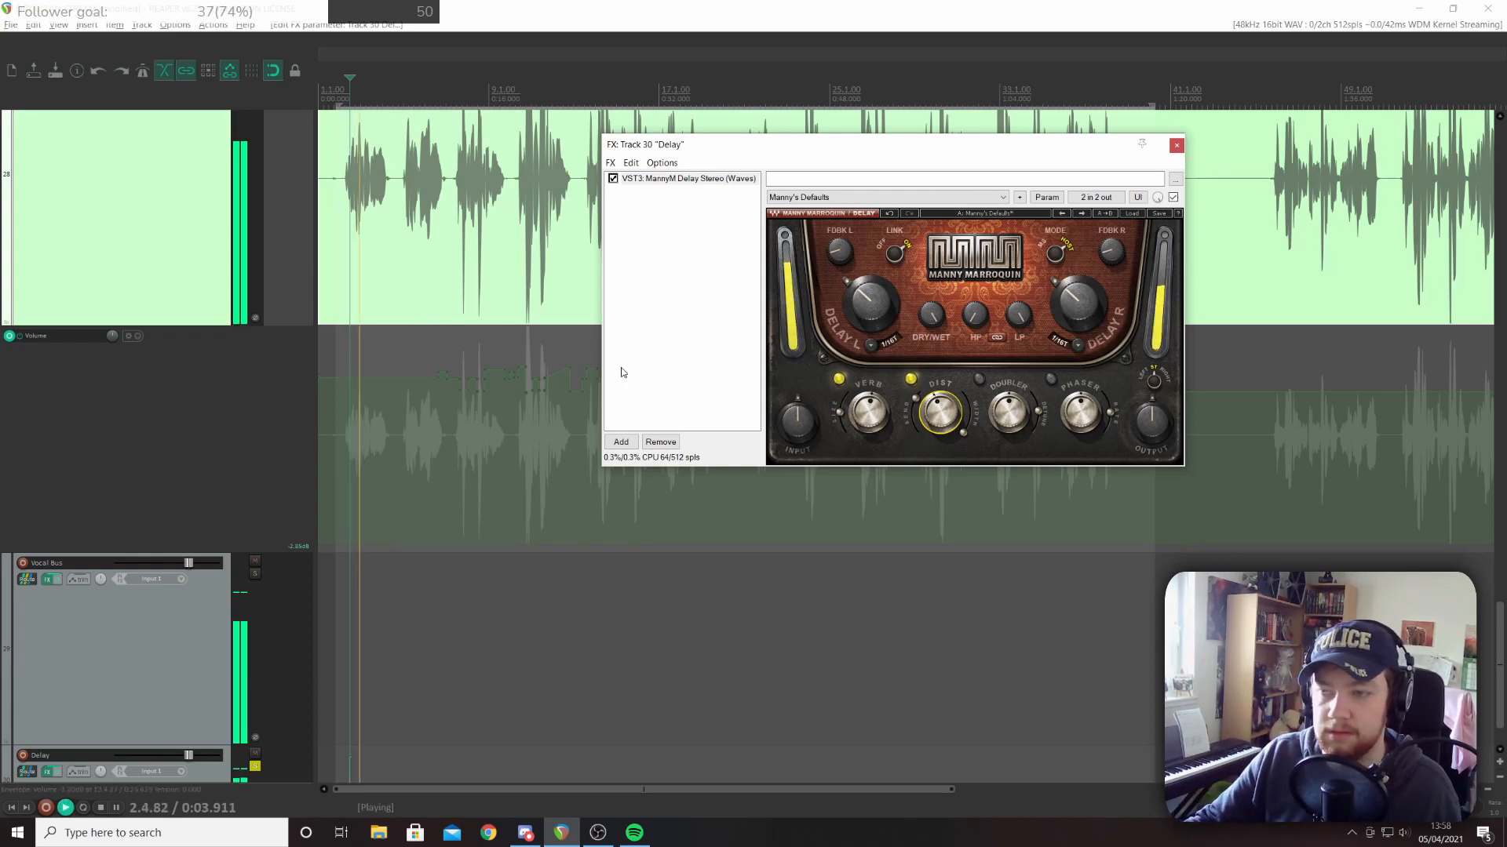
pyautogui.click(255, 766)
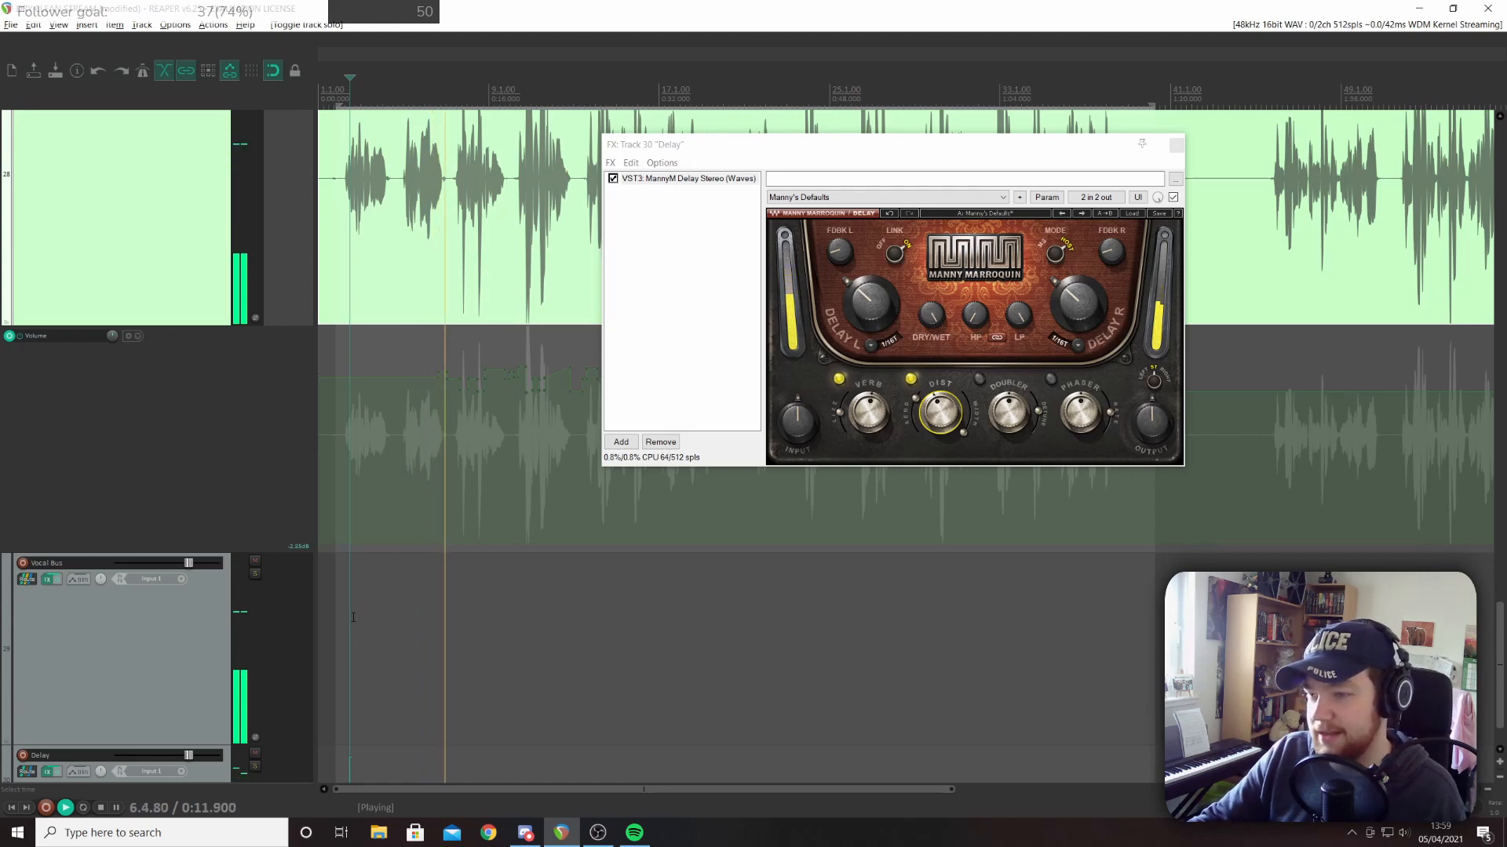
pyautogui.scroll(3, 157, 314)
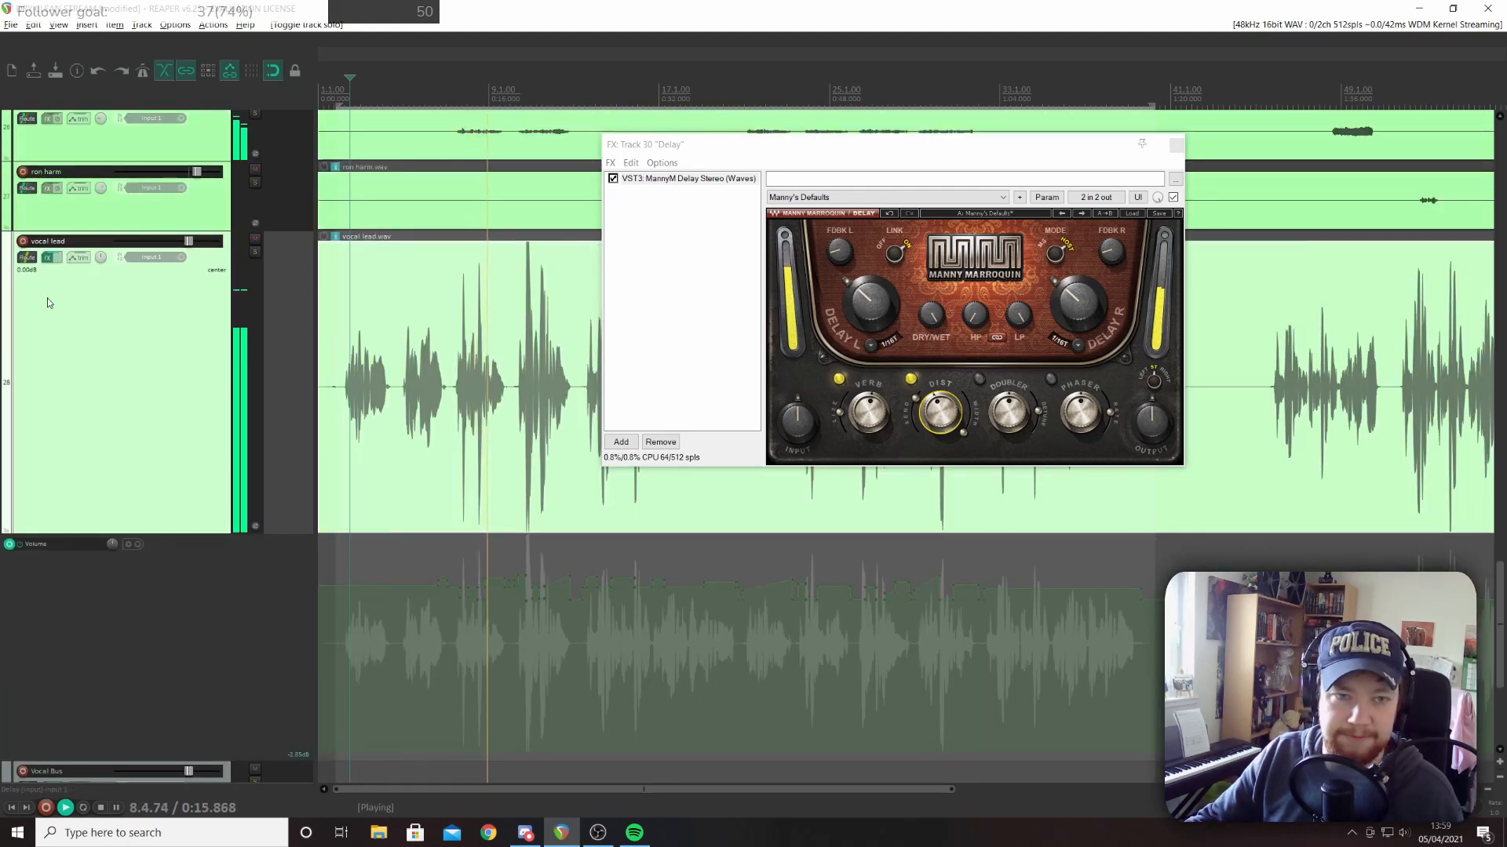
# Open the Delay track's routing settings, move them clear of the track, and lower the track volume to about -3.63 dB
pyautogui.scroll(-3, 134, 437)
pyautogui.scroll(-3, 134, 438)
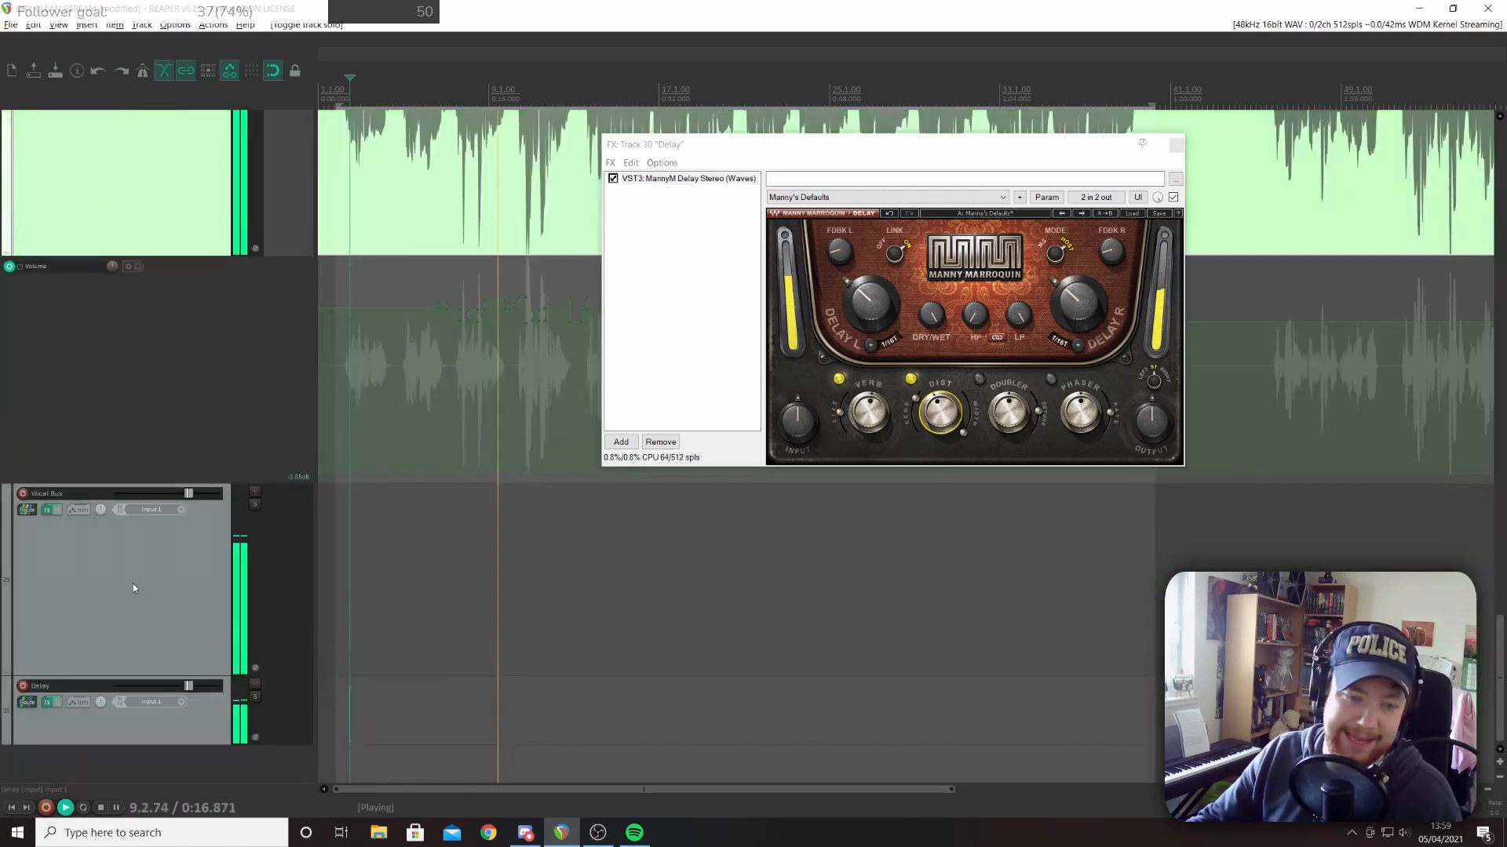
pyautogui.click(23, 706)
pyautogui.moveTo(538, 632); pyautogui.dragTo(522, 437)
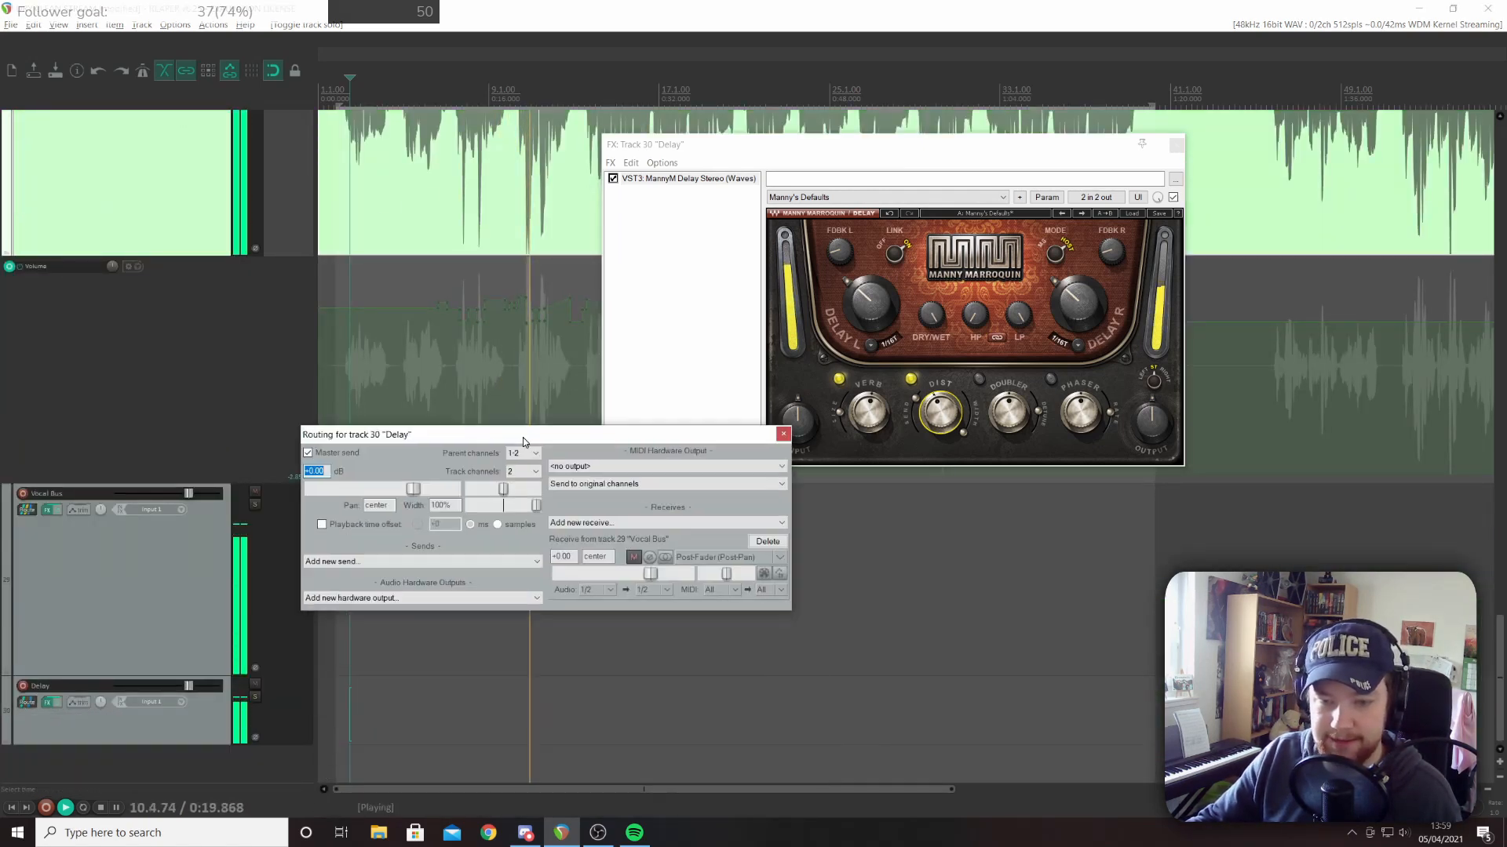
pyautogui.moveTo(412, 487); pyautogui.dragTo(406, 492)
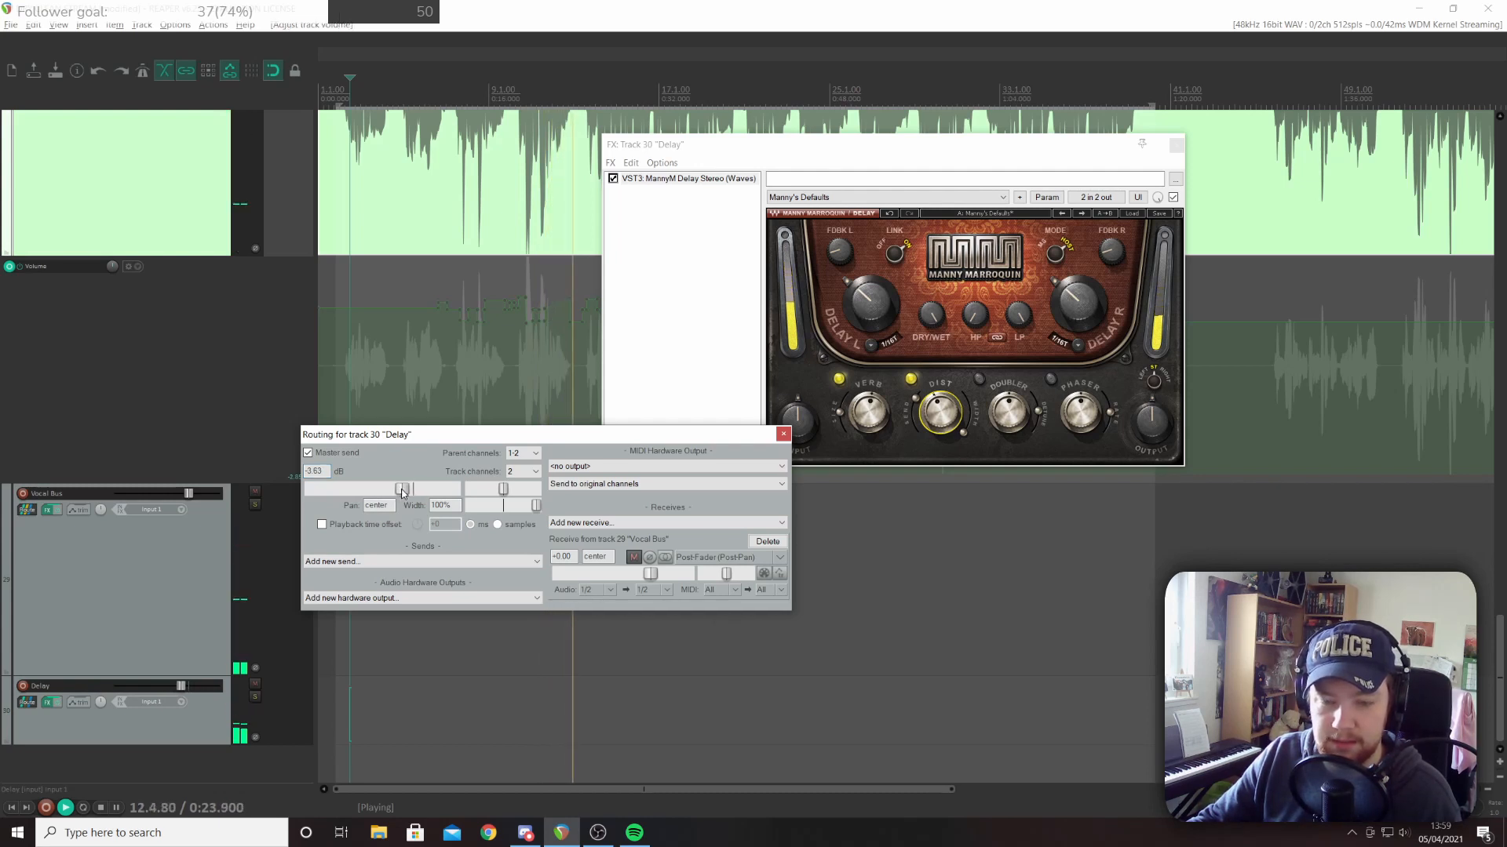
# Reset the Delay track's volume to its default level and close its routing settings
pyautogui.doubleClick(402, 492)
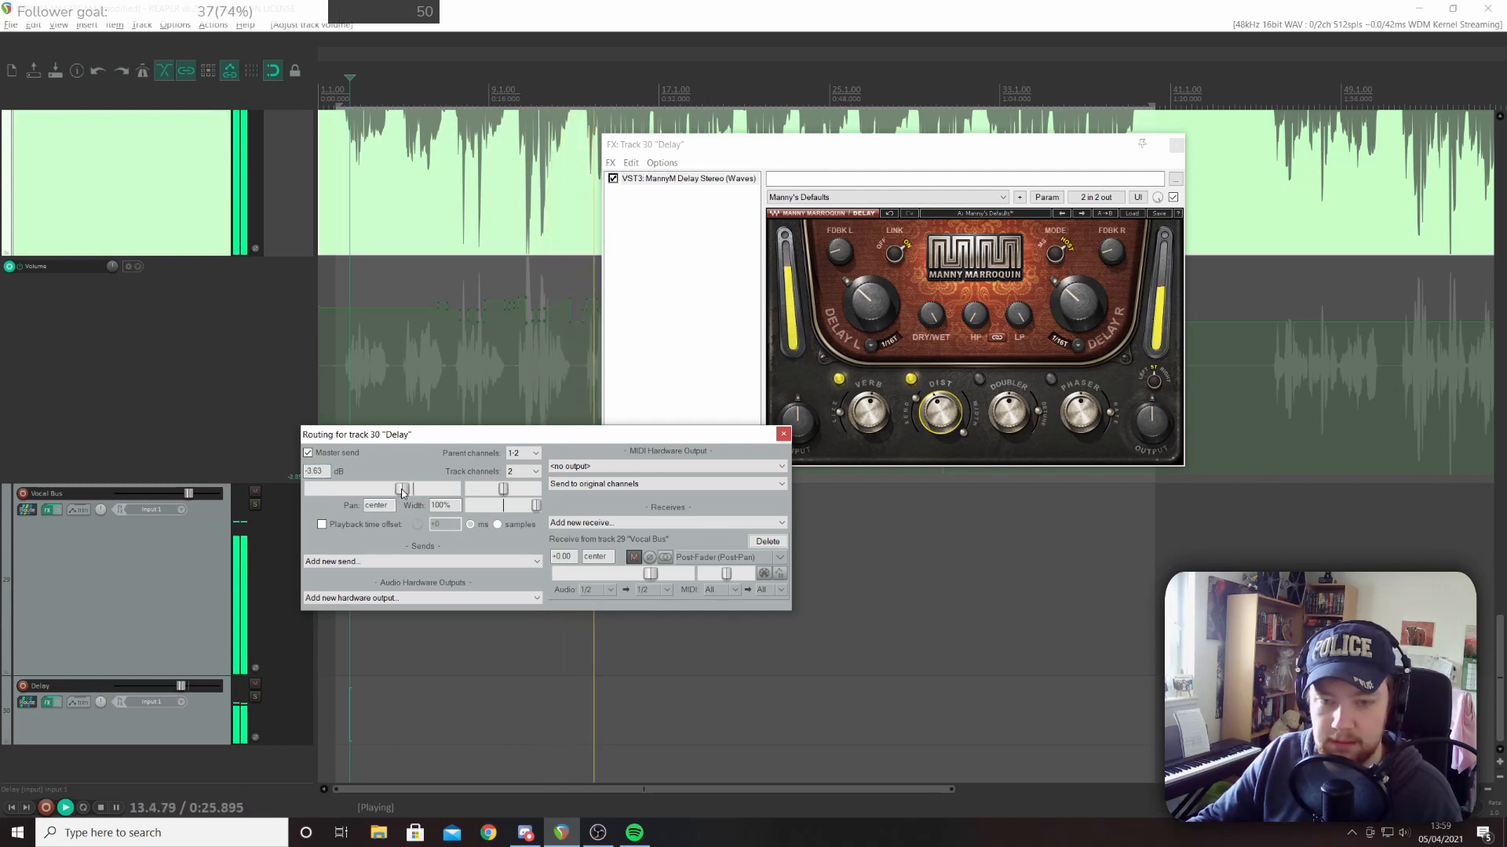
pyautogui.click(782, 436)
pyautogui.scroll(4, 40, 405)
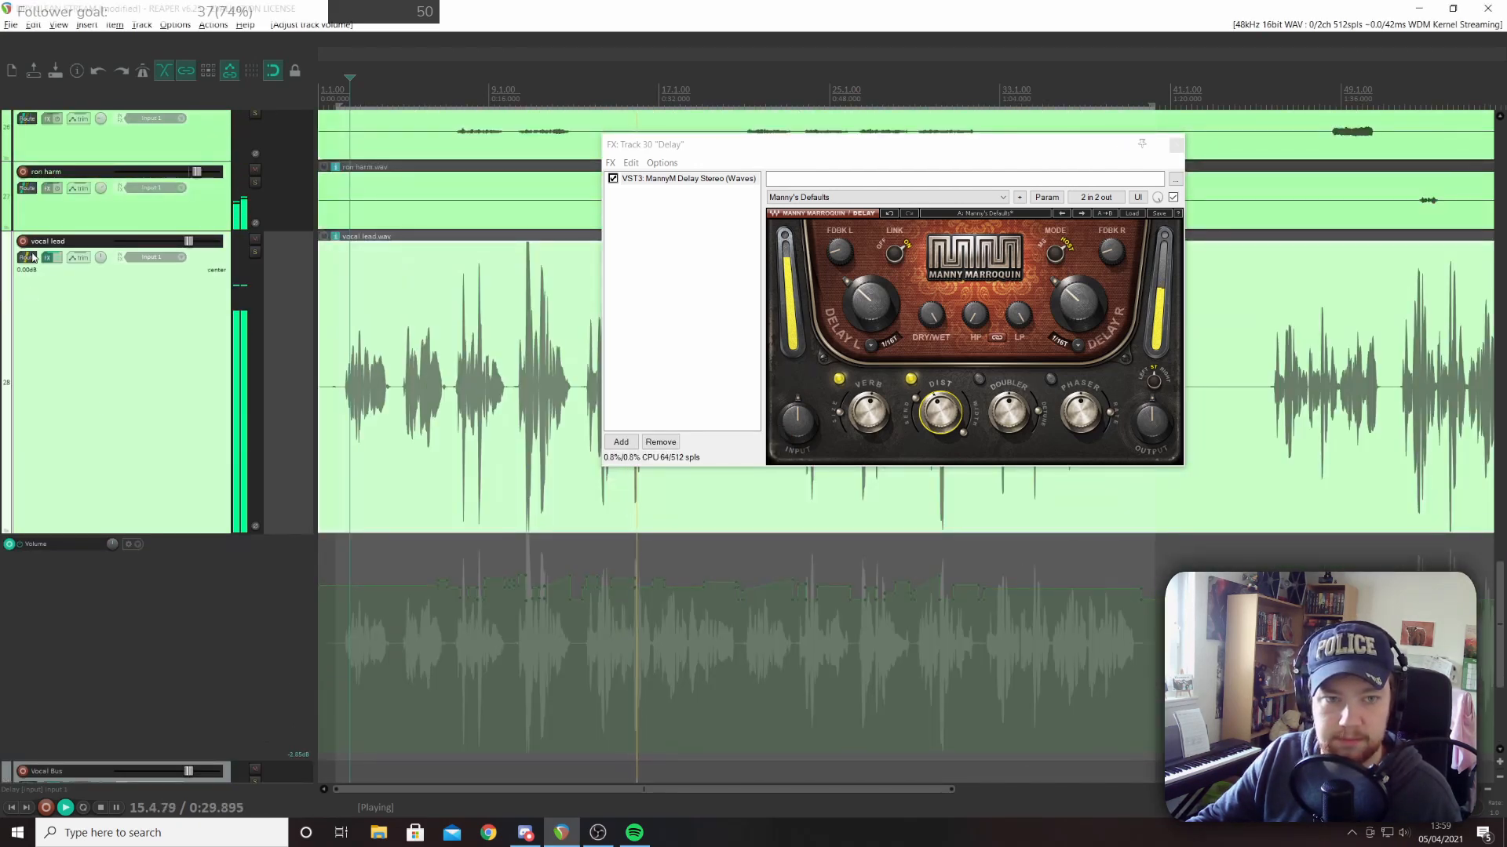
pyautogui.click(25, 259)
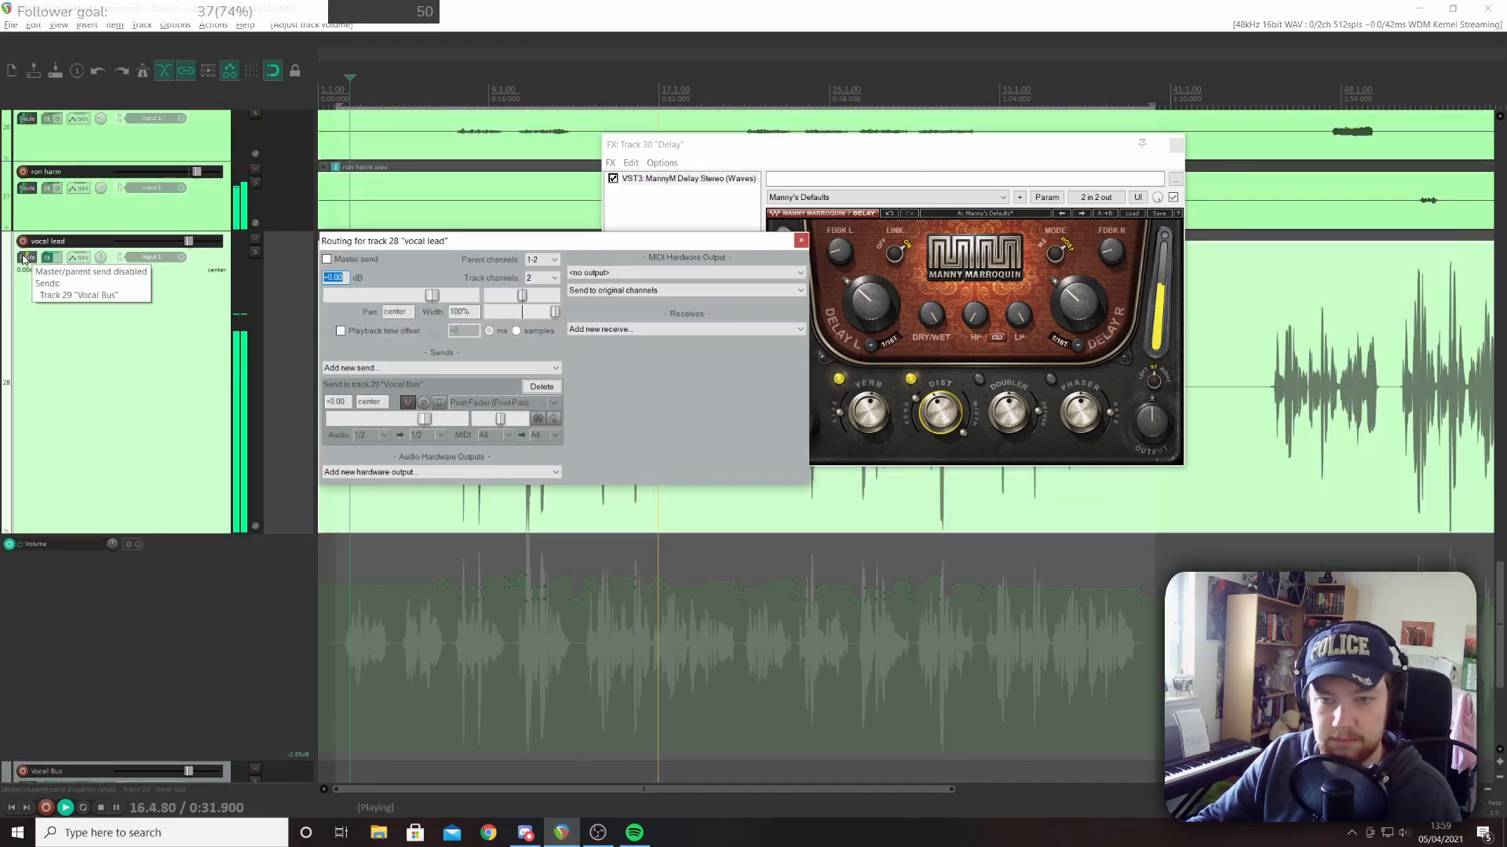
pyautogui.click(800, 241)
pyautogui.scroll(-2, 115, 582)
pyautogui.scroll(-2, 55, 634)
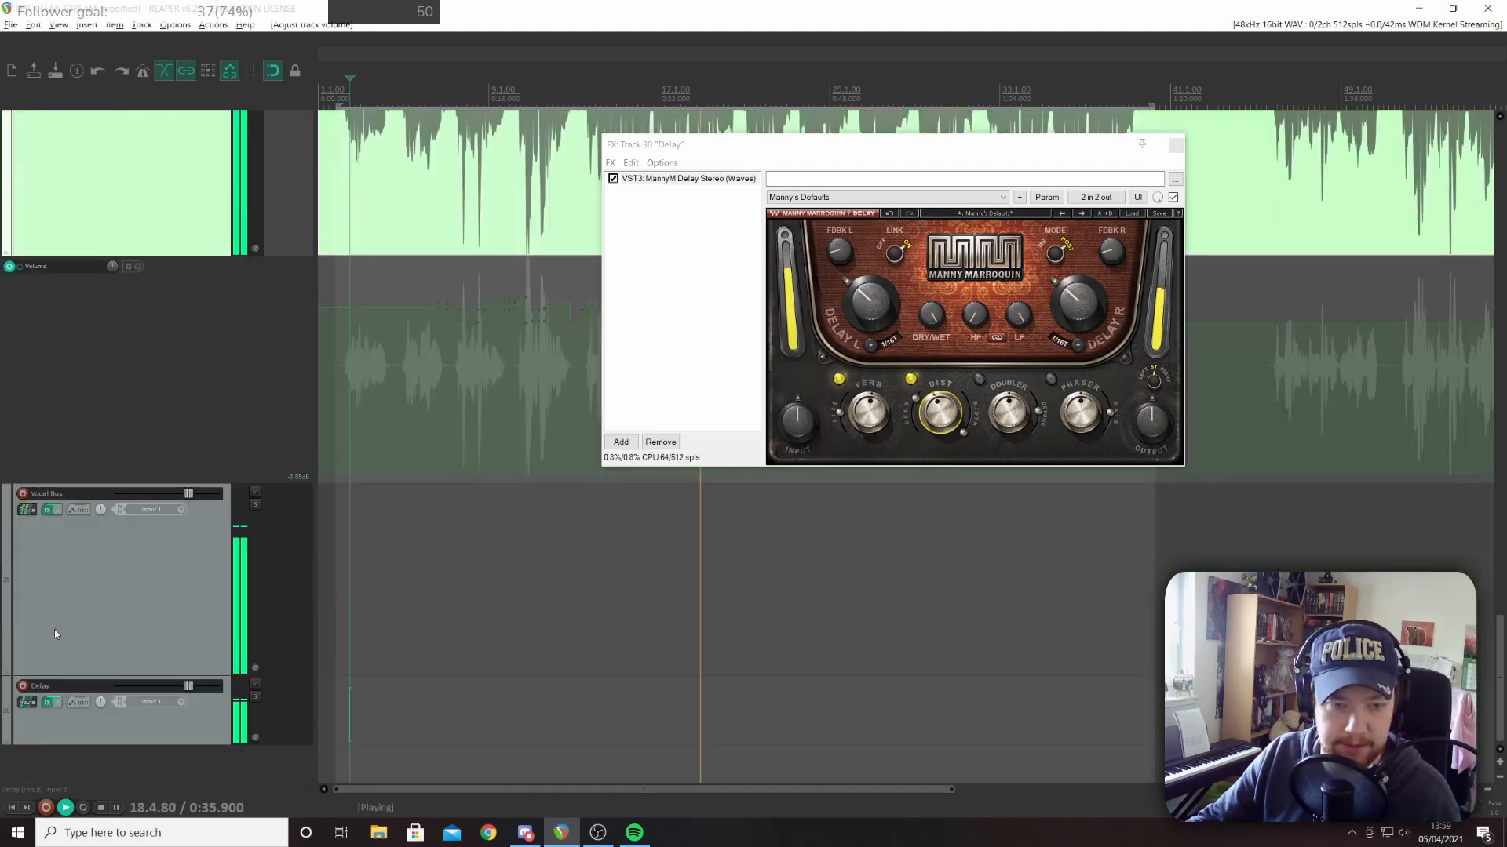
# Lower the Vocal Bus send to the Delay track to about -7.35 dB by ear during playback, and stop playback
pyautogui.click(27, 511)
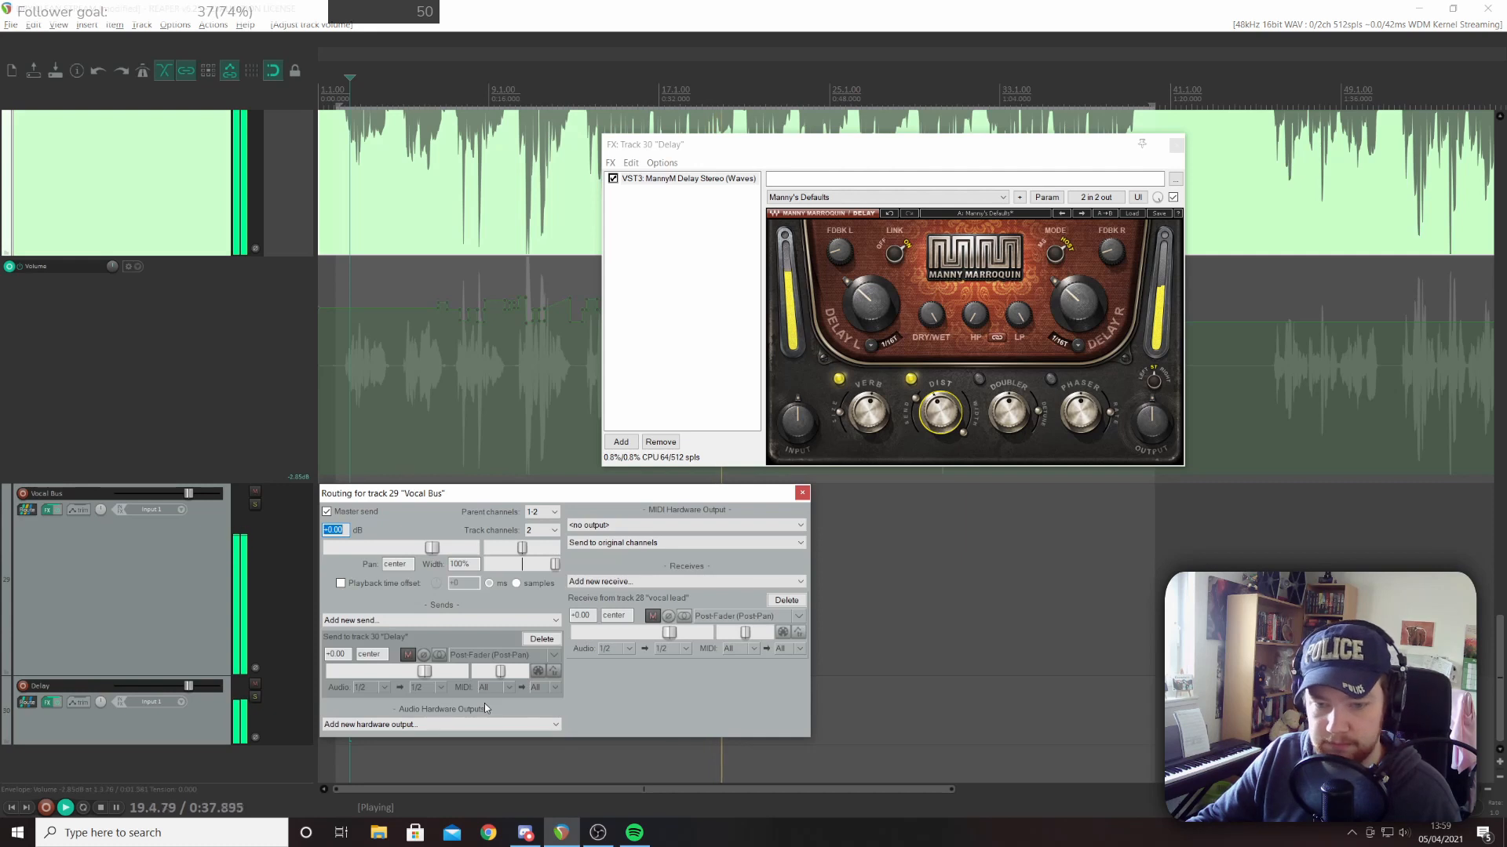
pyautogui.moveTo(435, 674); pyautogui.dragTo(416, 673)
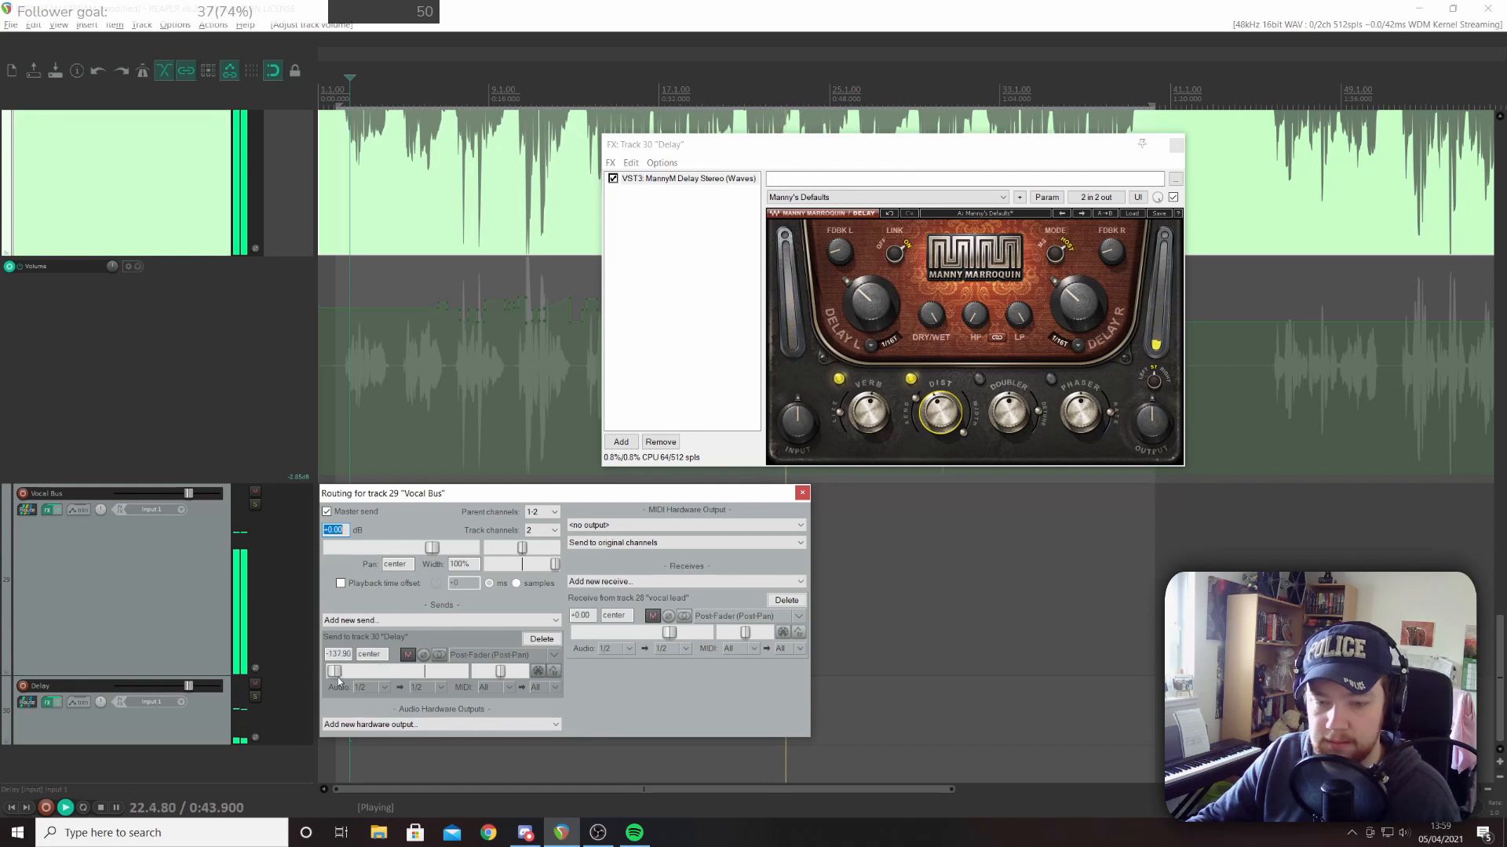
pyautogui.moveTo(364, 673); pyautogui.dragTo(404, 670)
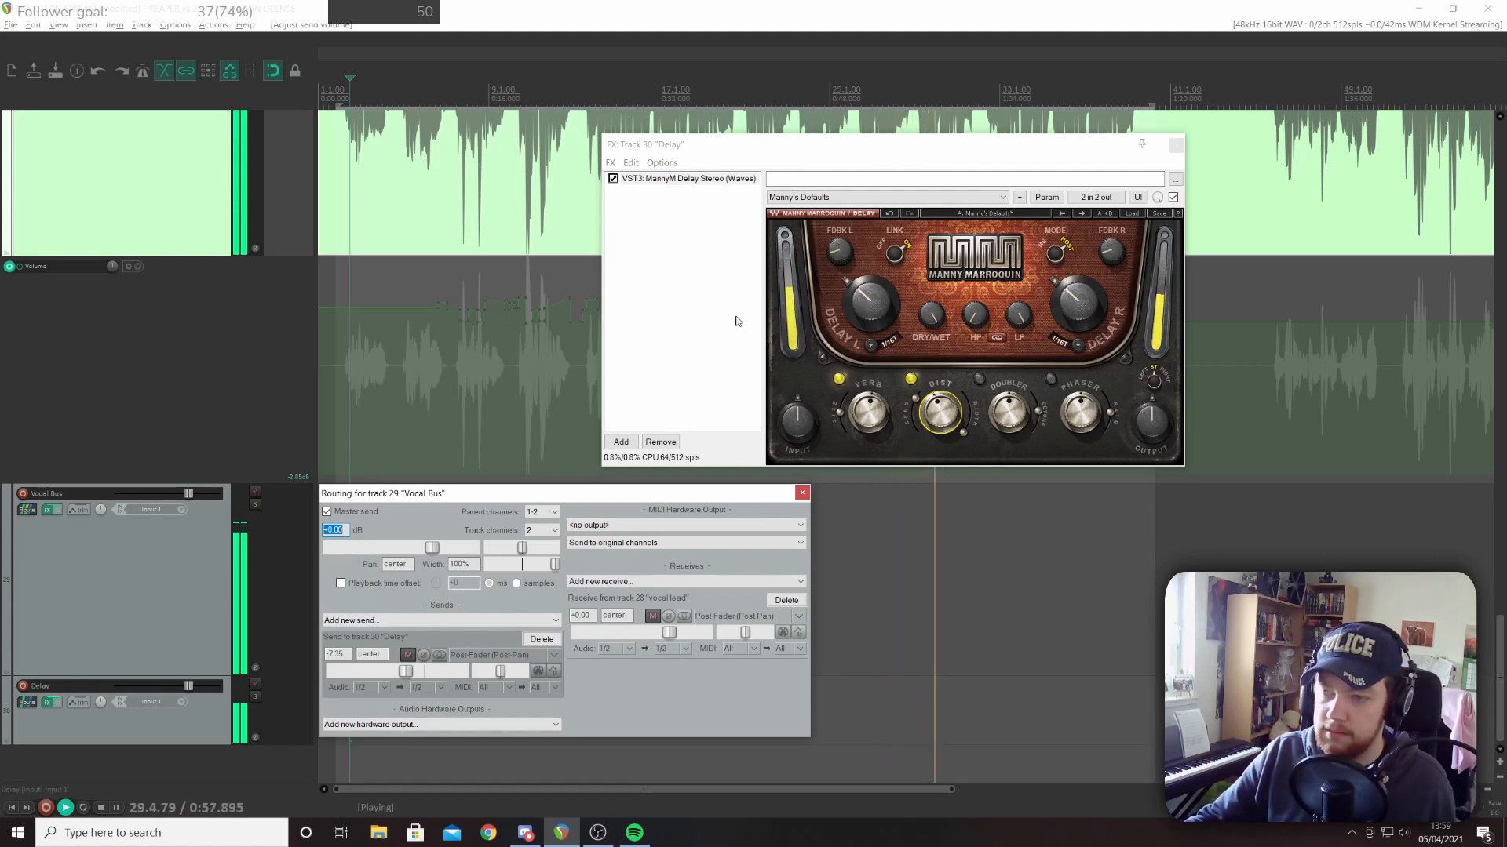
pyautogui.press('space')
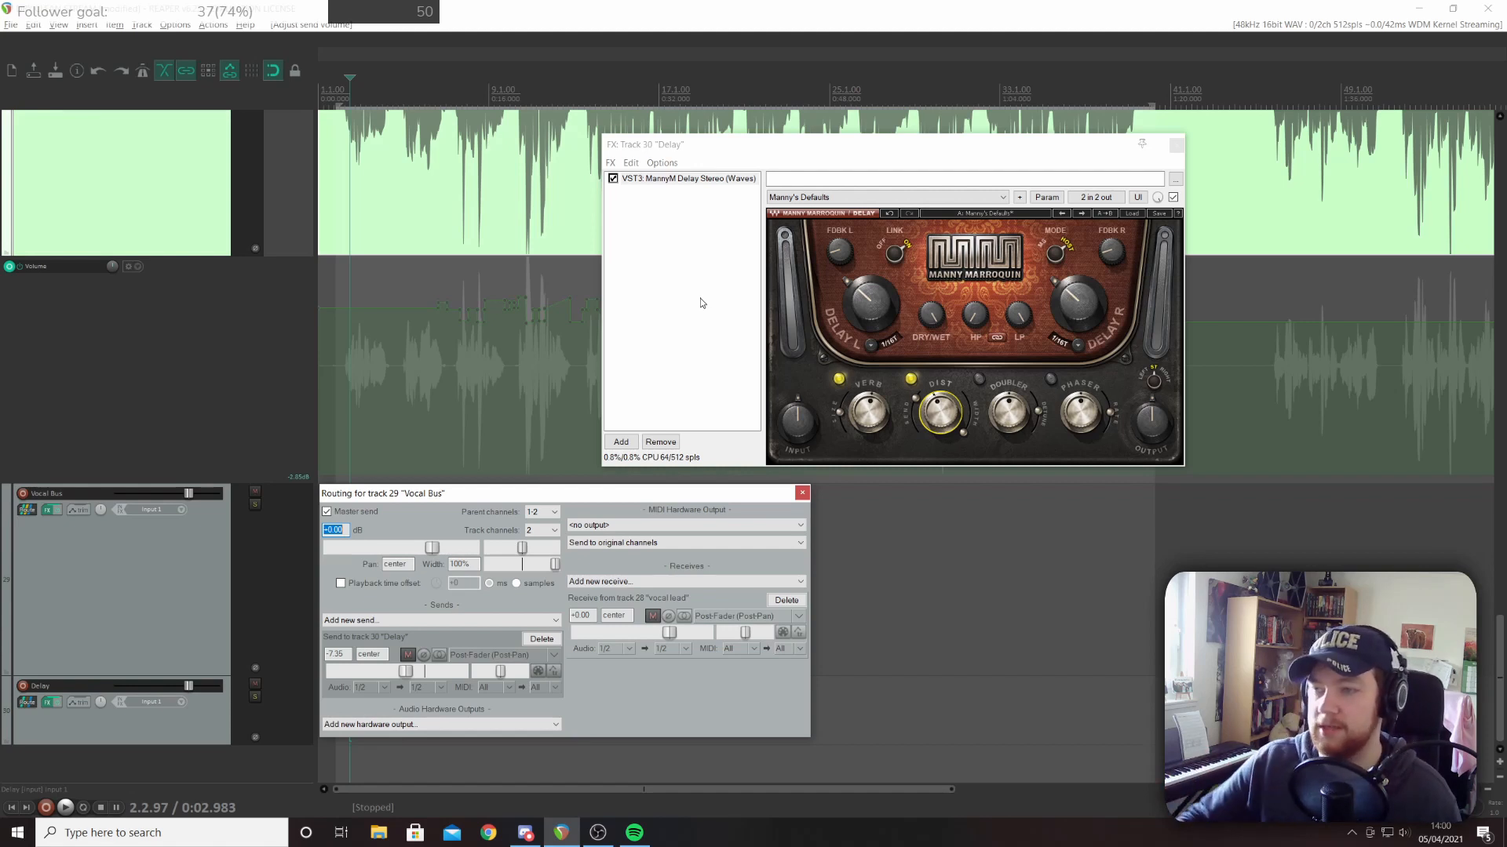
# Bypass the effects on the vocal lead and Vocal Bus tracks and mute the Delay track for a dry comparison
pyautogui.click(1177, 146)
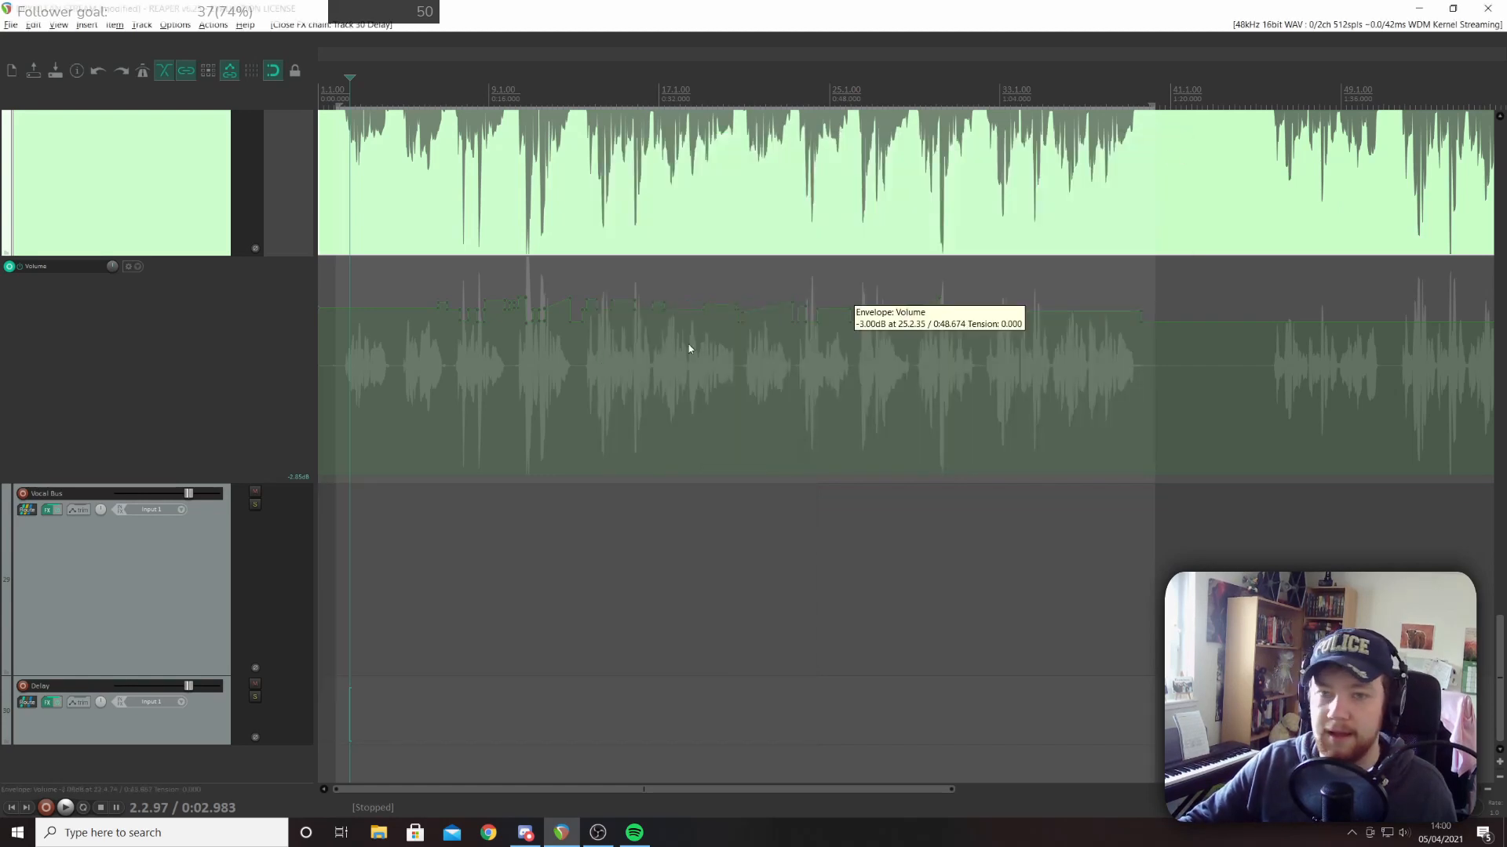
pyautogui.scroll(3, 615, 385)
pyautogui.scroll(3, 145, 432)
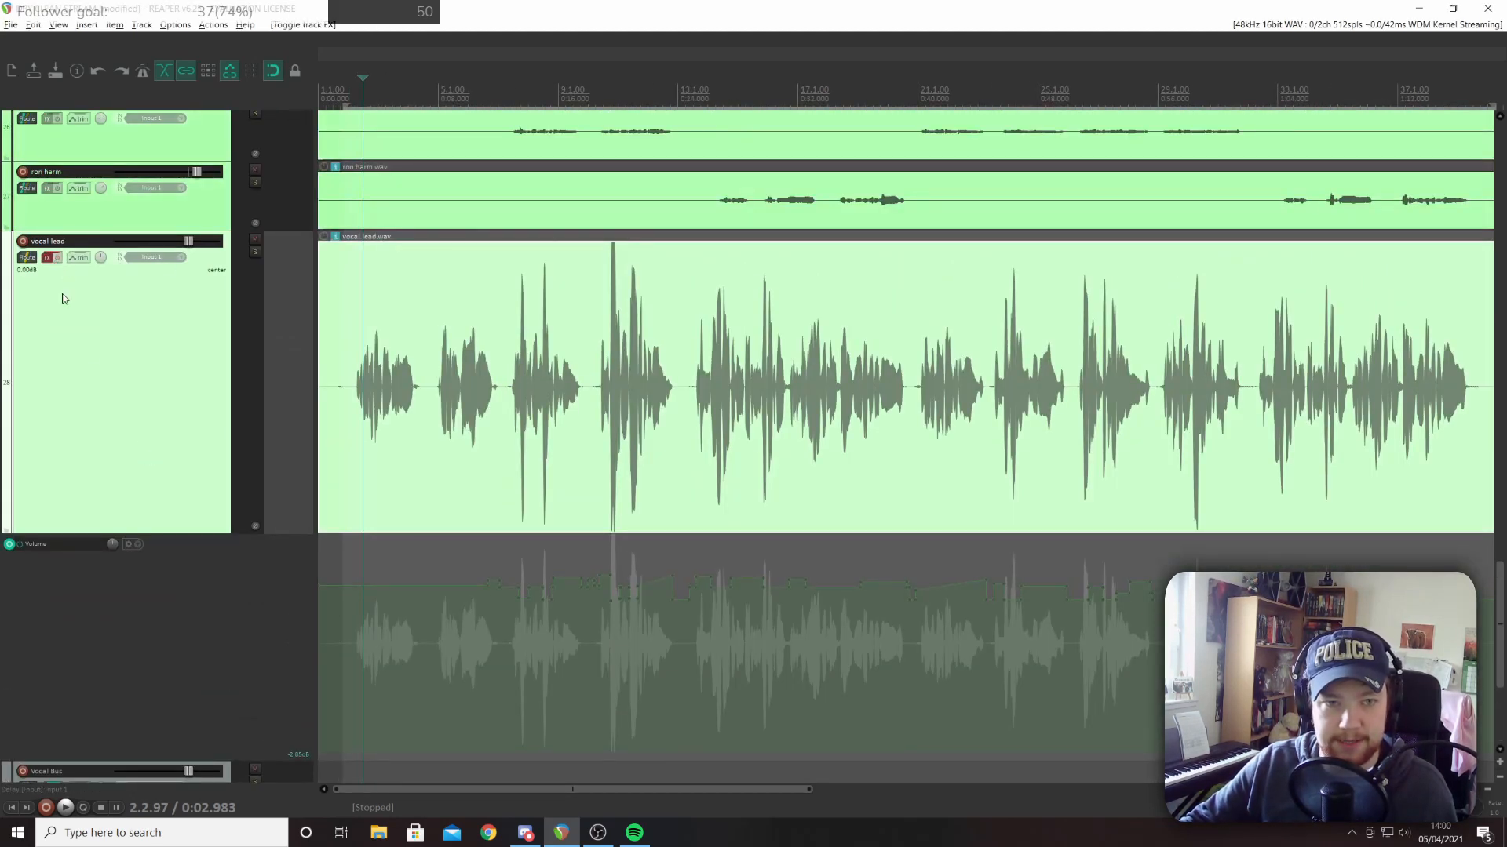
pyautogui.scroll(-3, 146, 513)
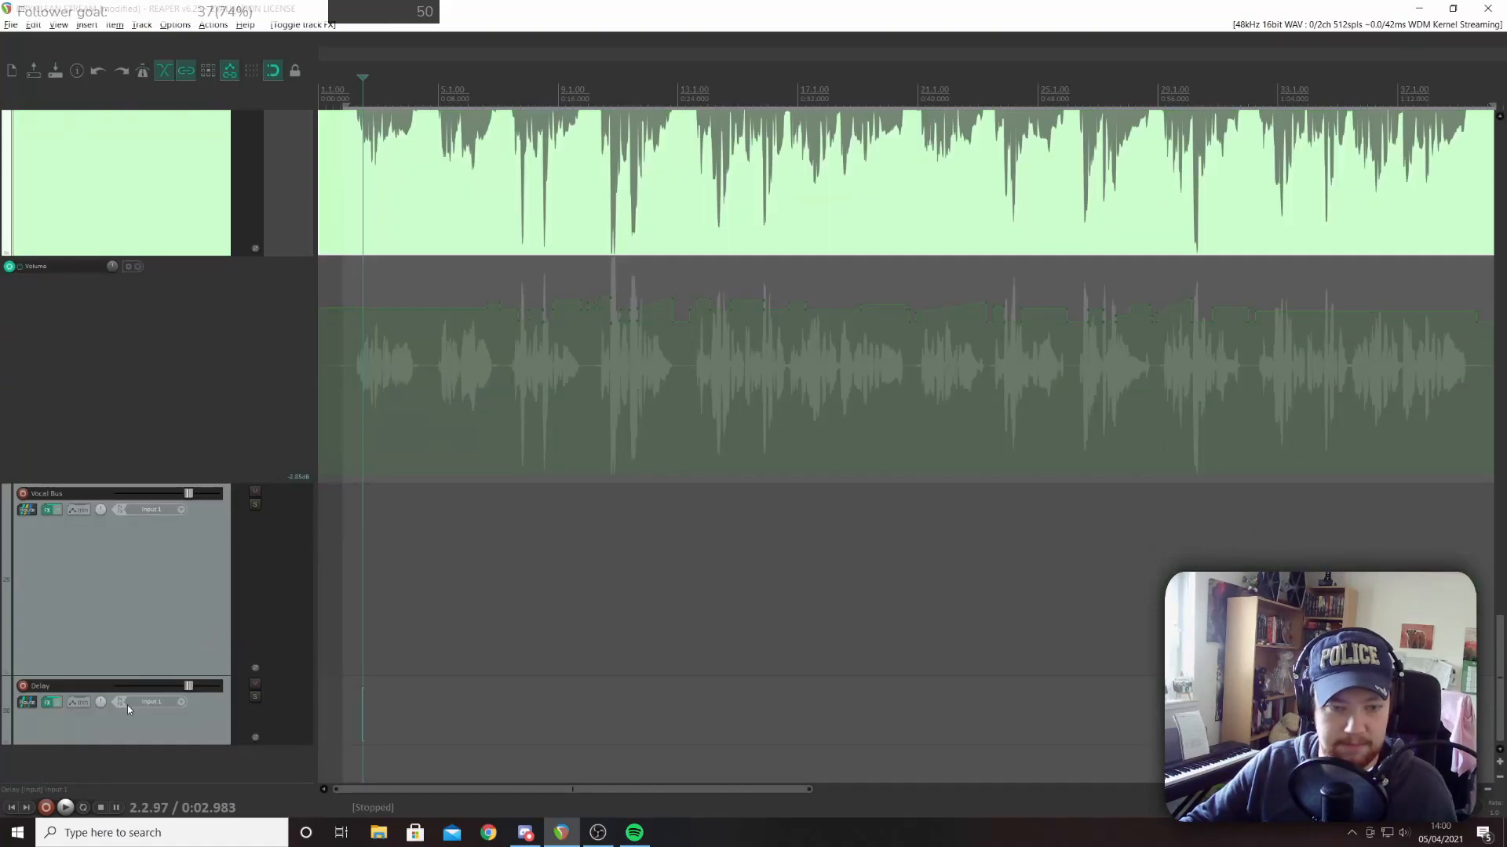
pyautogui.click(256, 683)
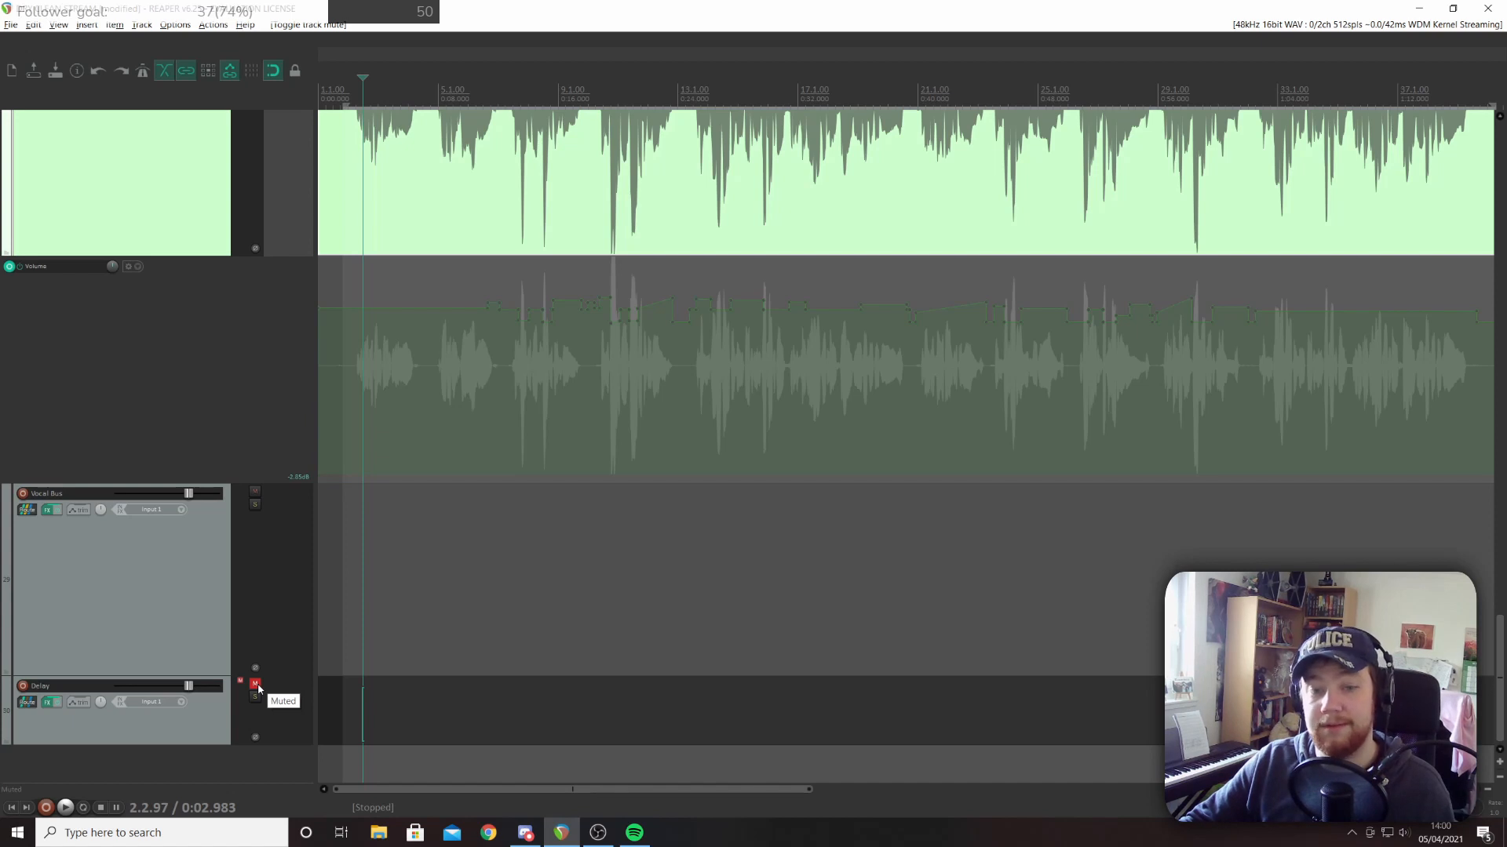
pyautogui.click(51, 510)
pyautogui.click(57, 511)
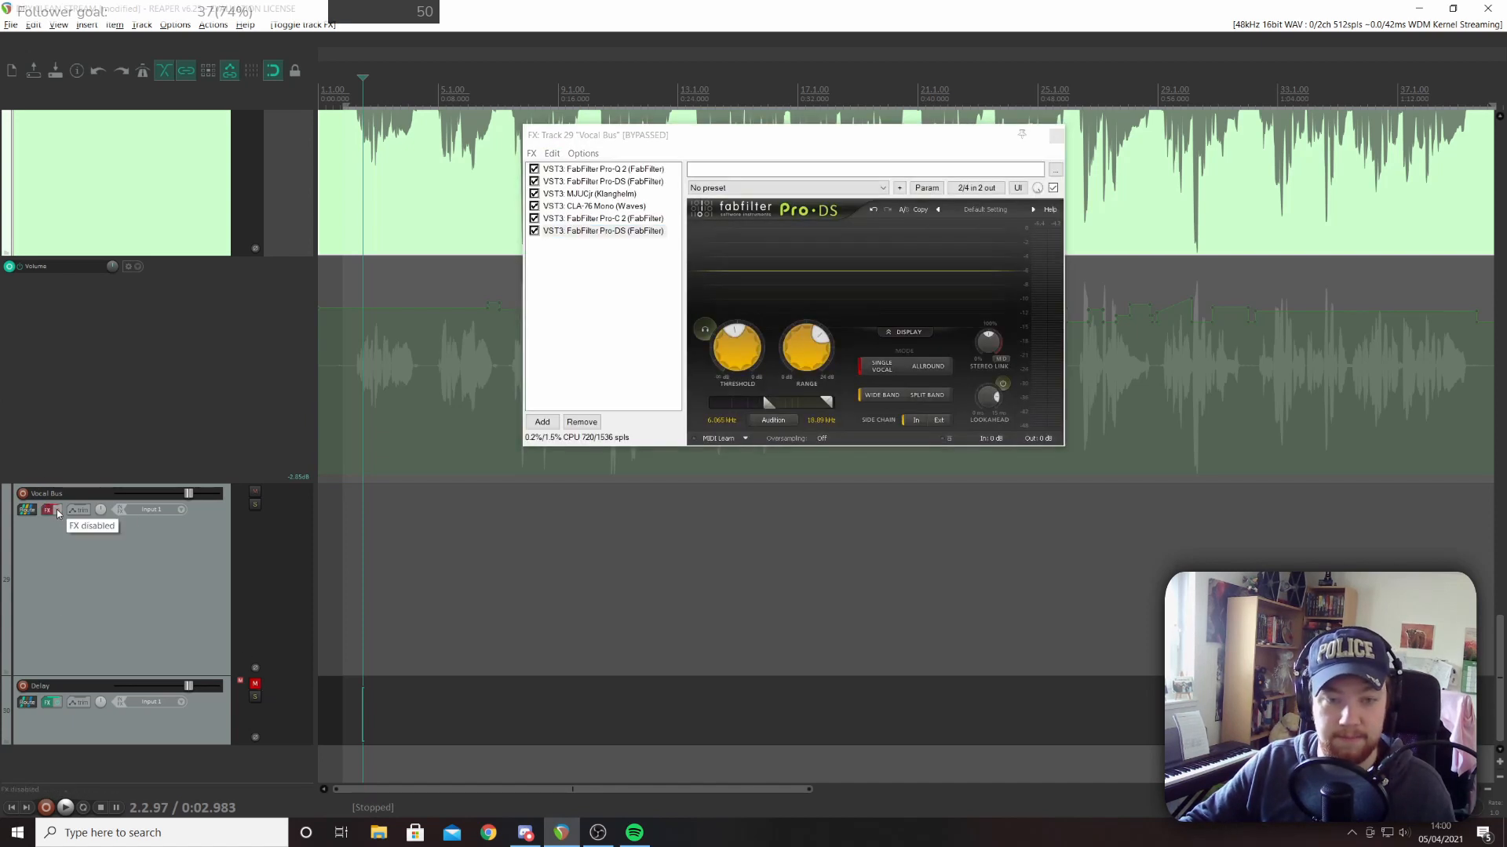
pyautogui.click(1057, 138)
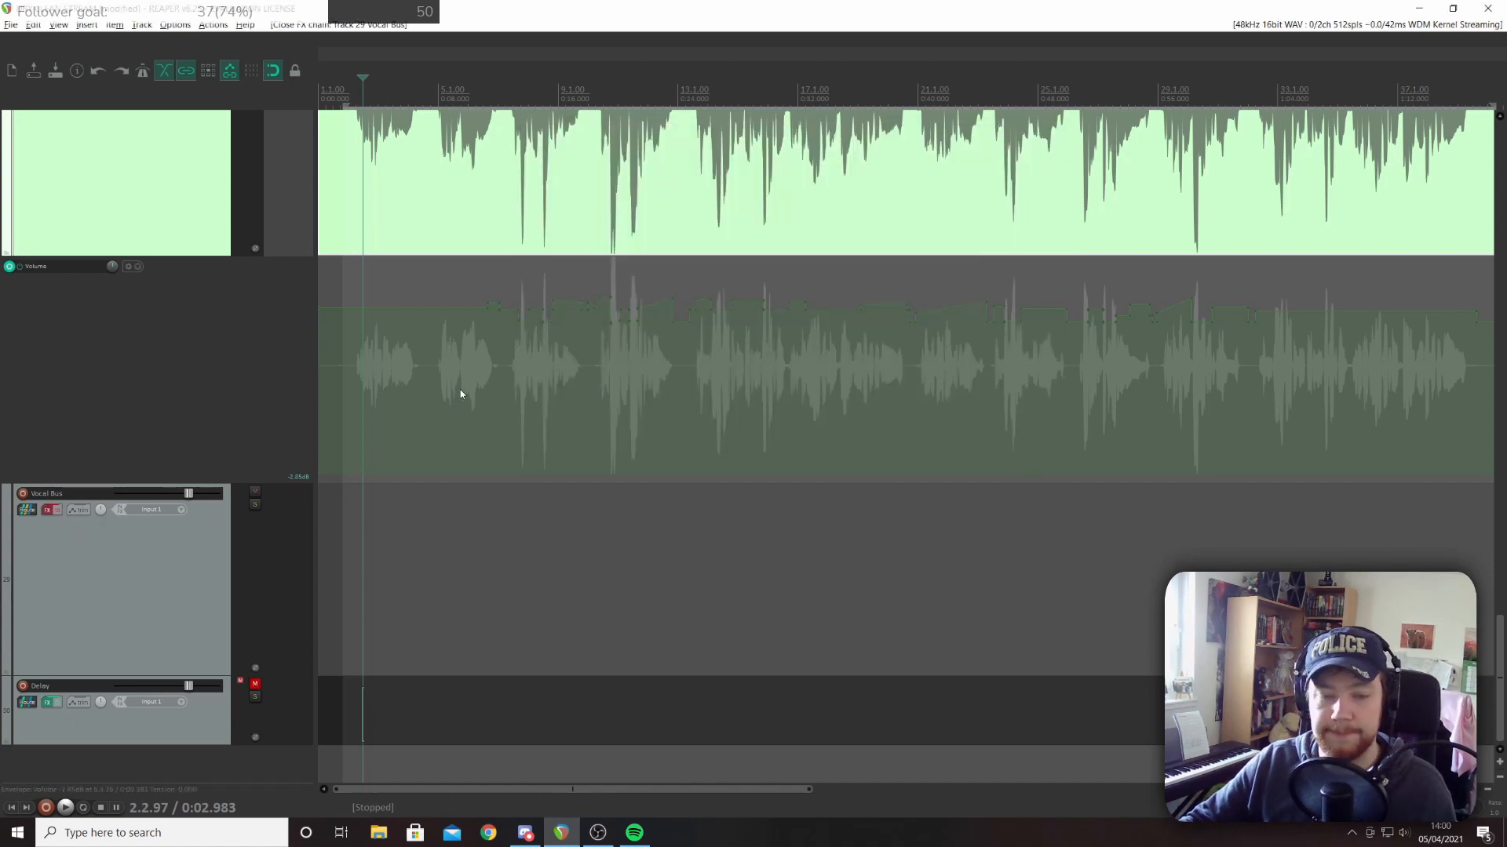
# Play the mix while re-enabling the vocal lead effects, the Vocal Bus effects and the Delay track one by one to compare them
pyautogui.press('space')
pyautogui.scroll(3, 201, 485)
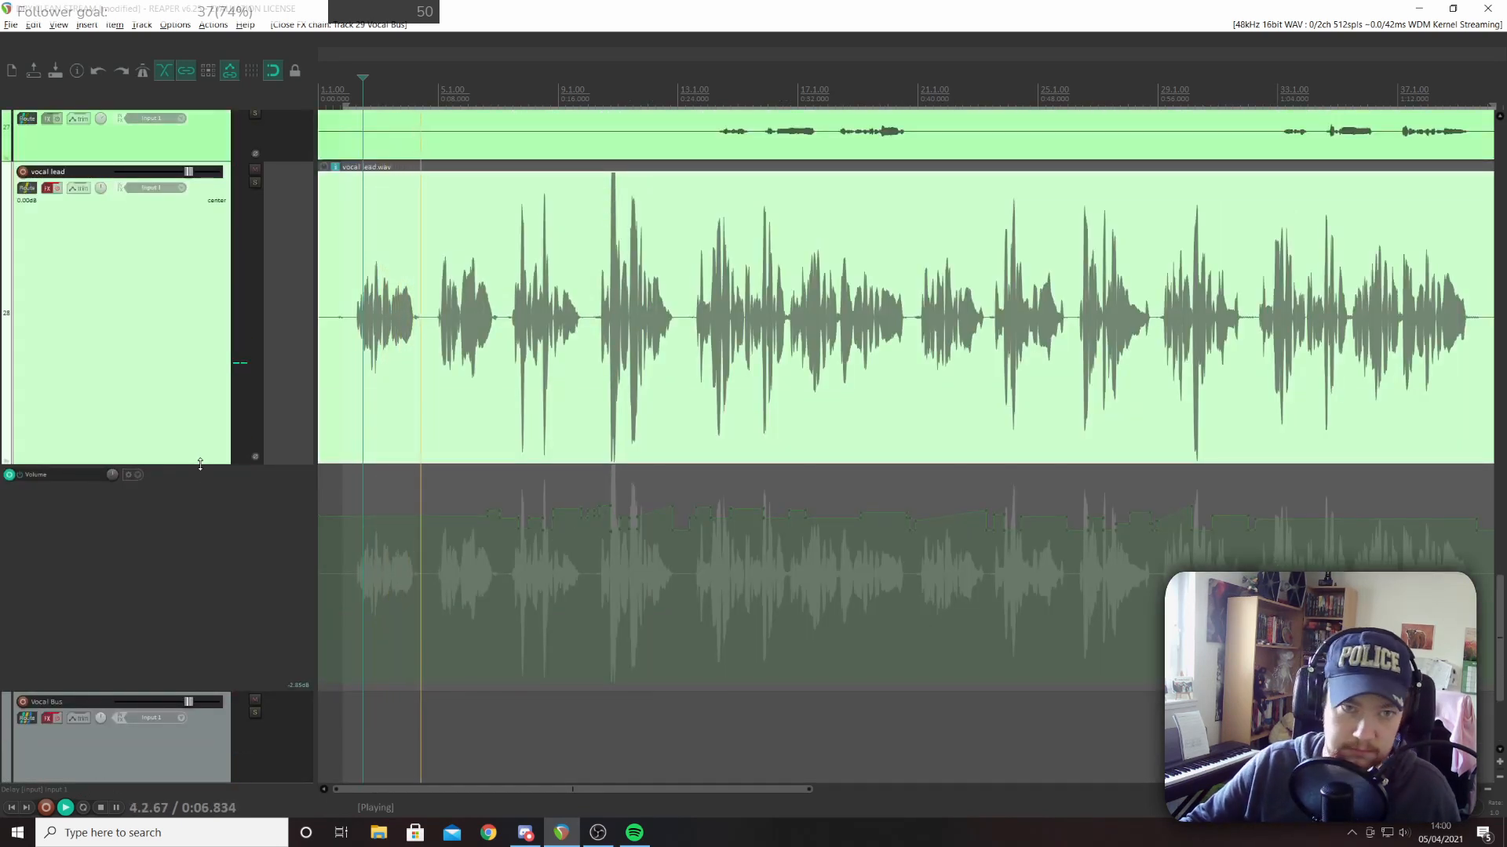
pyautogui.click(55, 188)
pyautogui.scroll(-2, 143, 361)
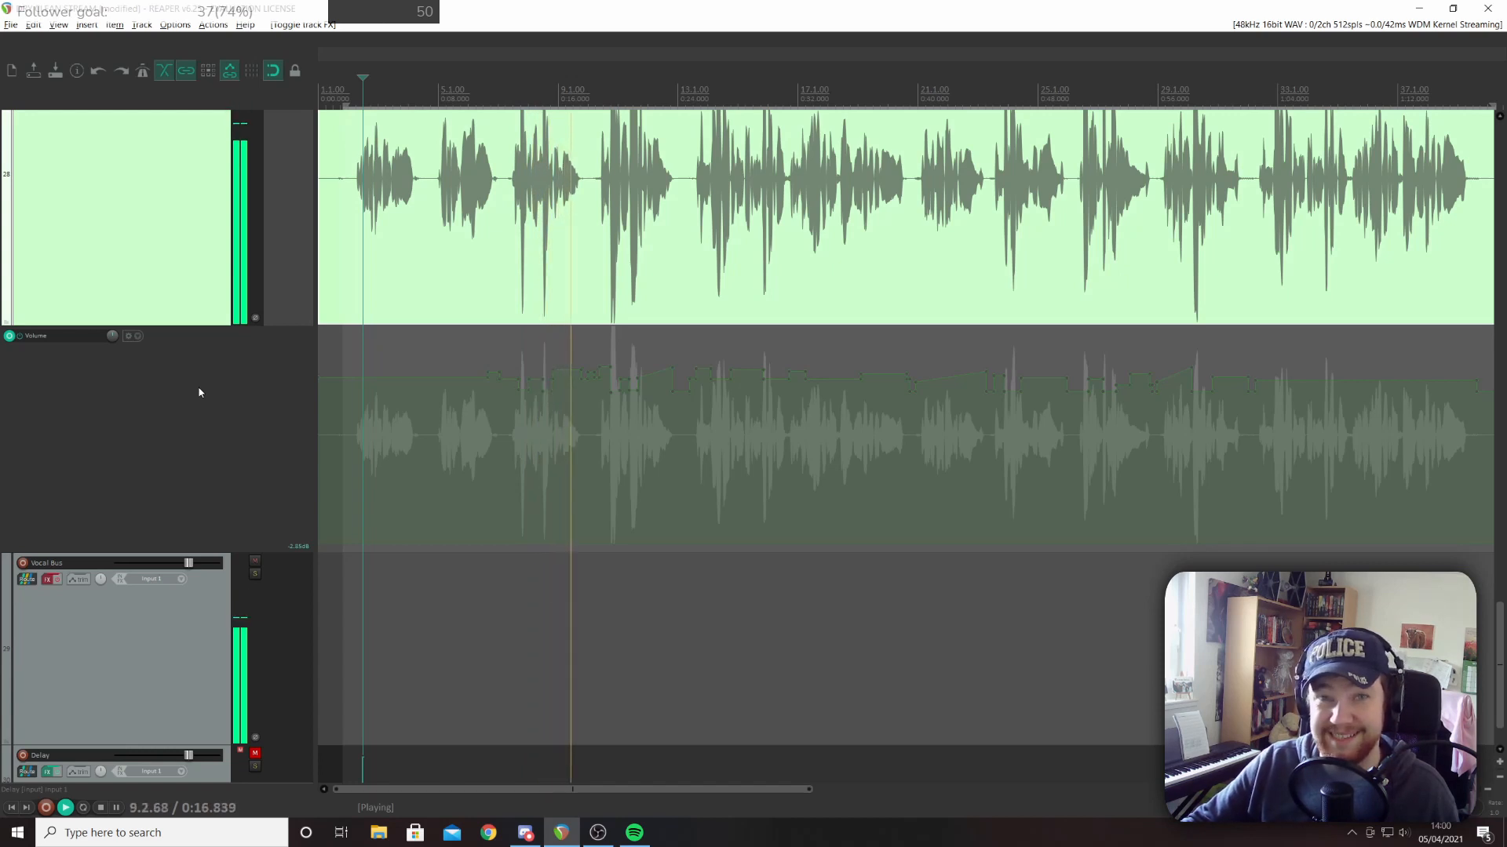
pyautogui.scroll(-1, 199, 392)
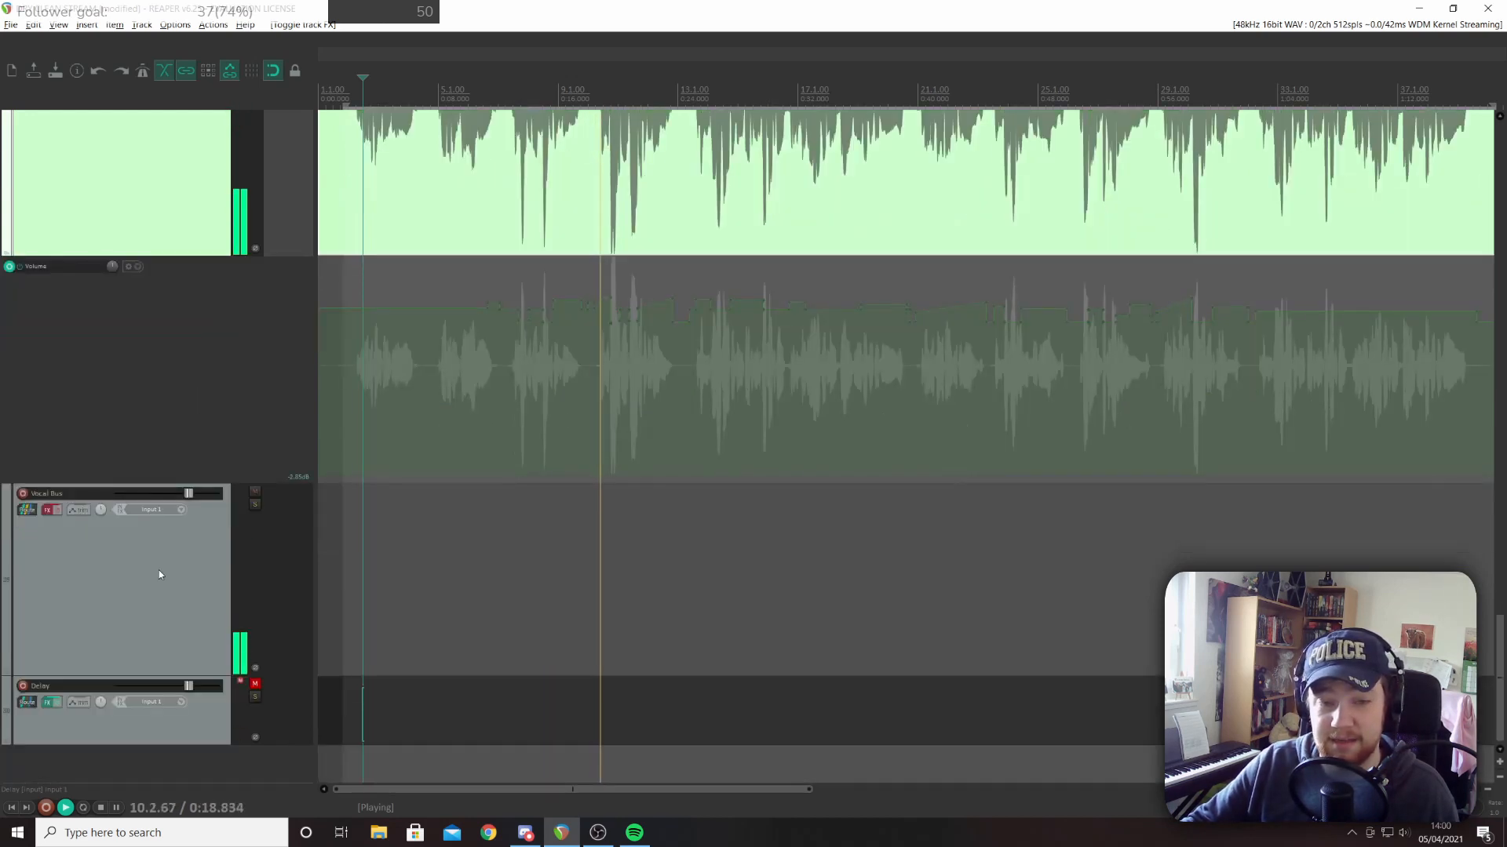
pyautogui.click(61, 512)
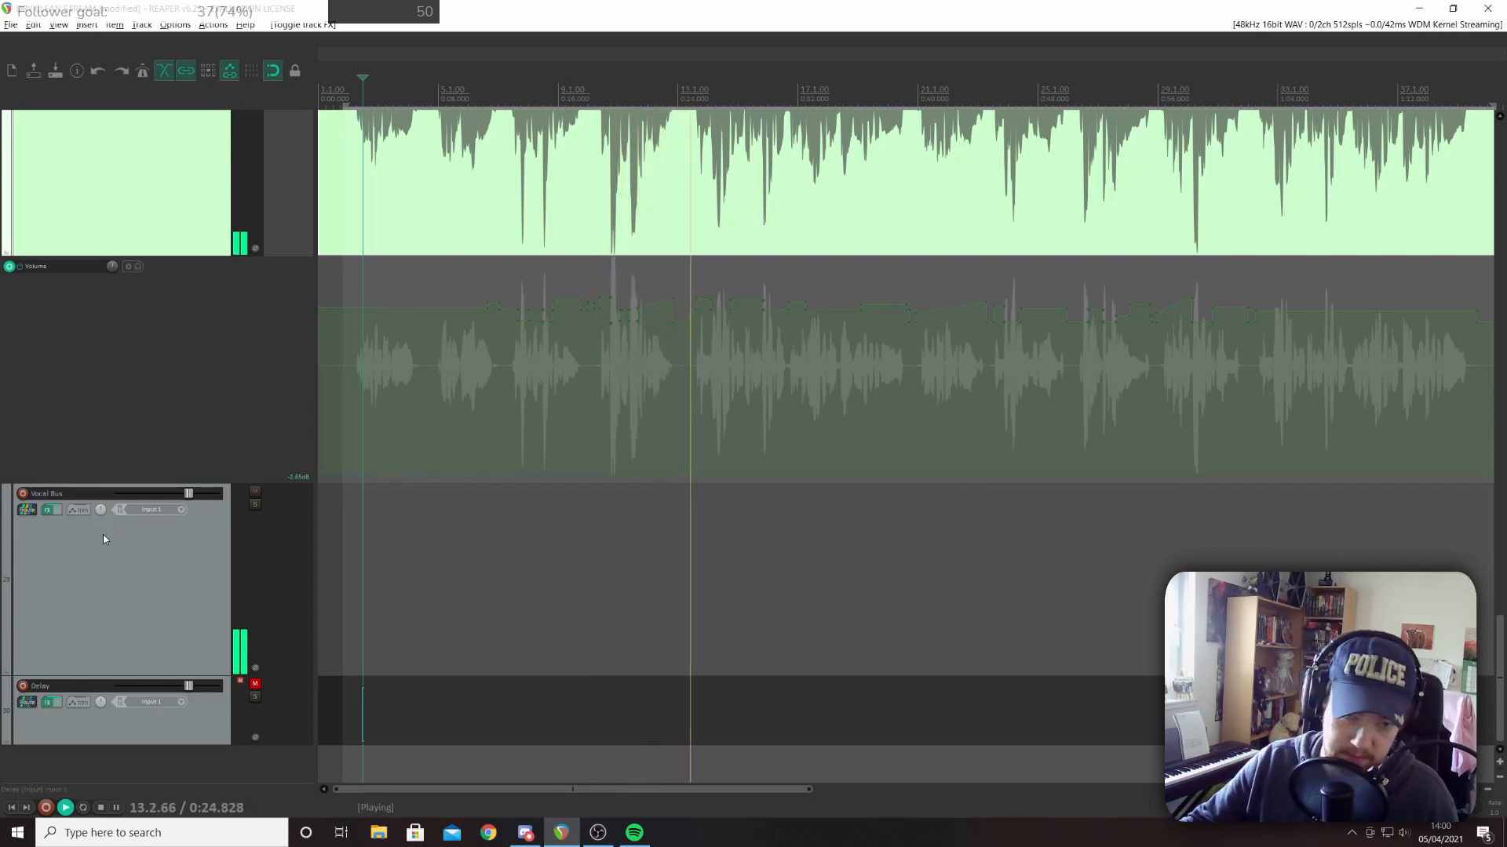
pyautogui.moveTo(186, 496)
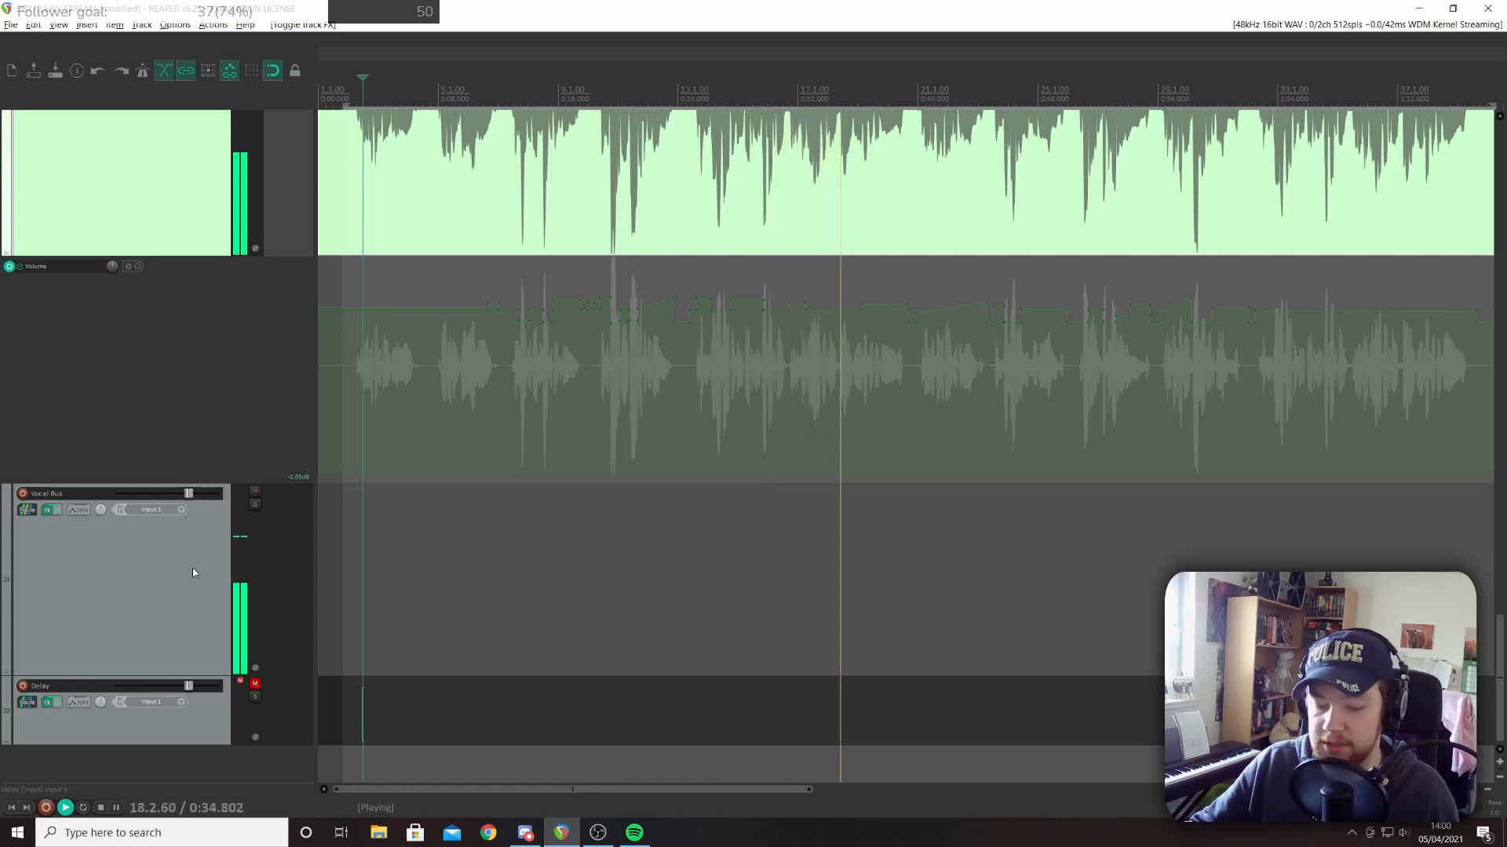
pyautogui.click(256, 685)
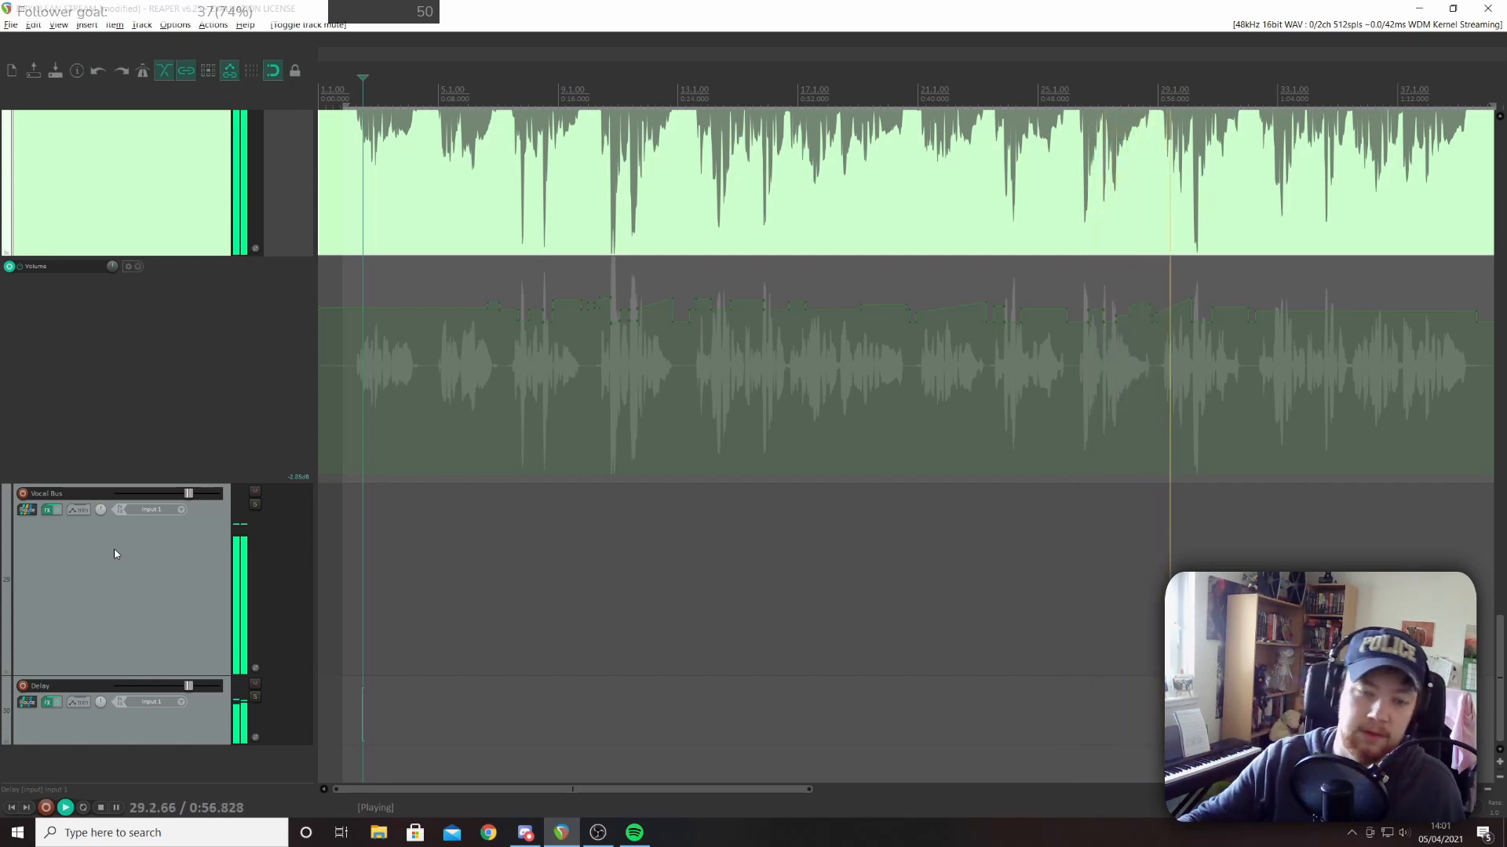
pyautogui.press('space')
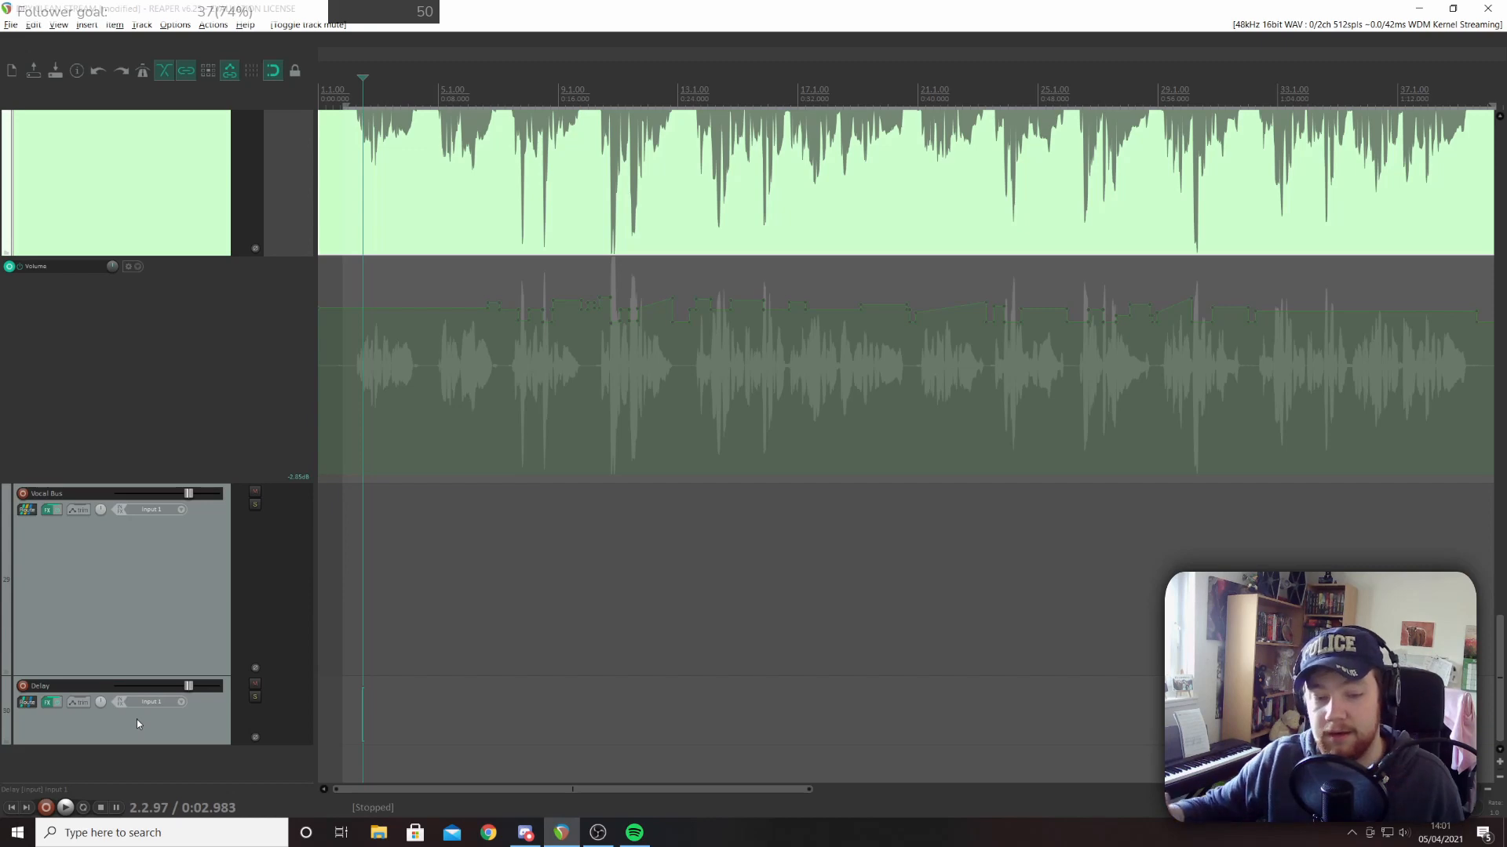
# Review the harmony tracks above the vocal lead, listen to them in the mix, and stop playback
pyautogui.scroll(6, 137, 719)
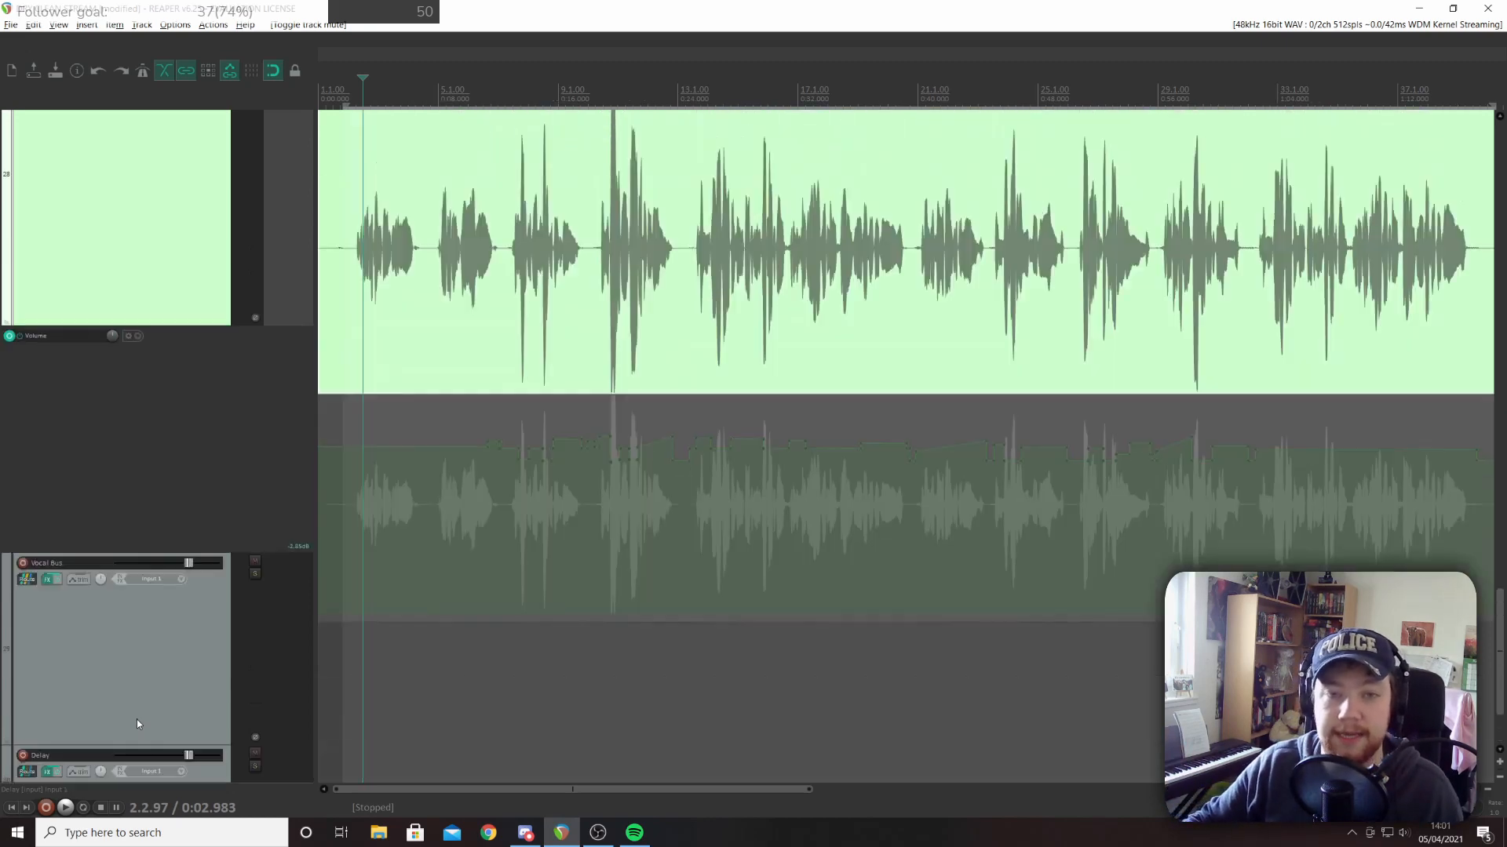
pyautogui.scroll(2, 272, 463)
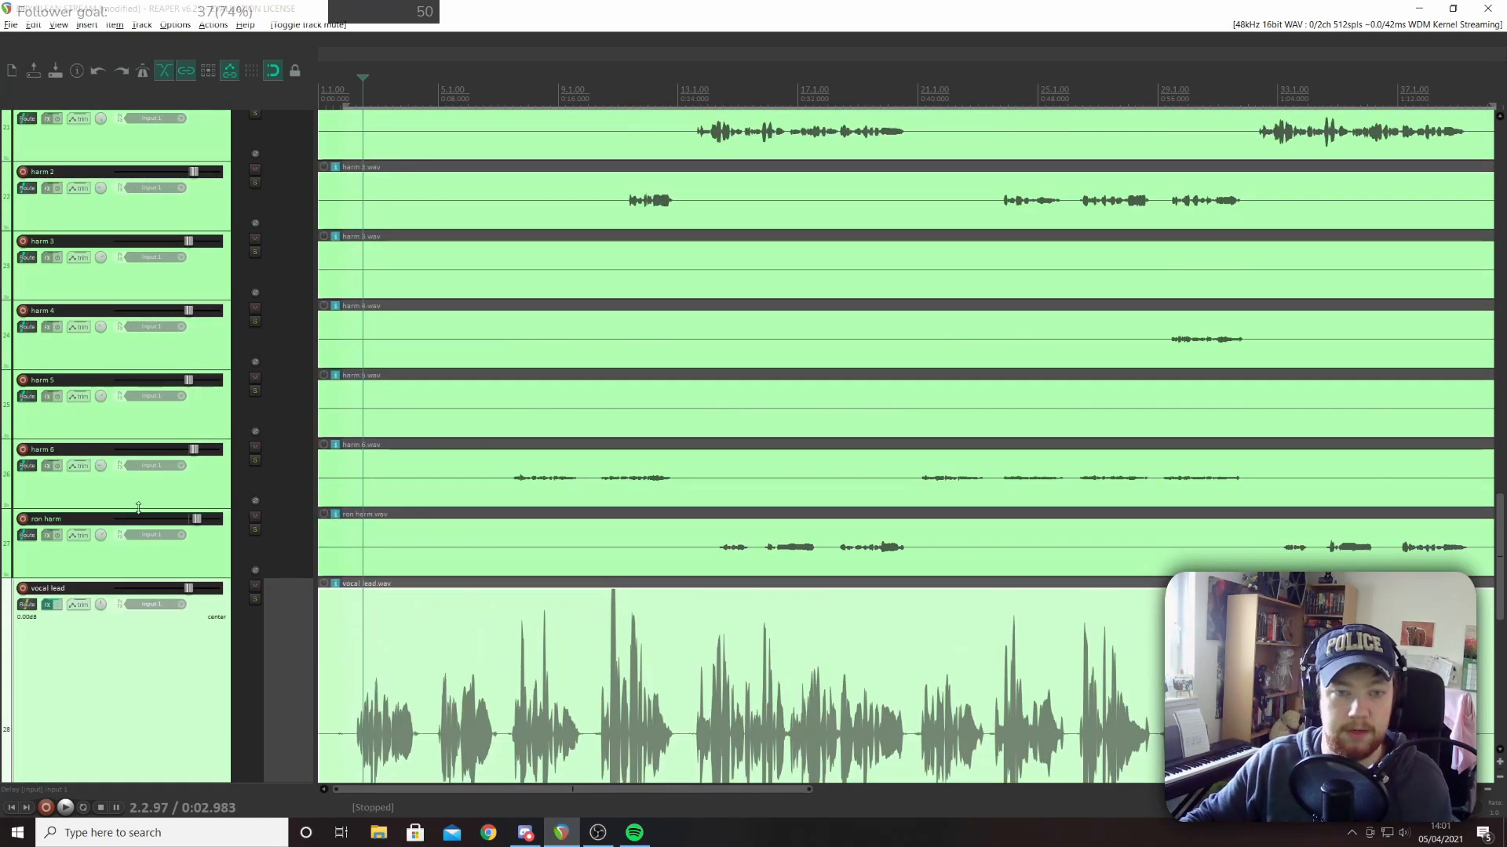
pyautogui.scroll(4, 164, 555)
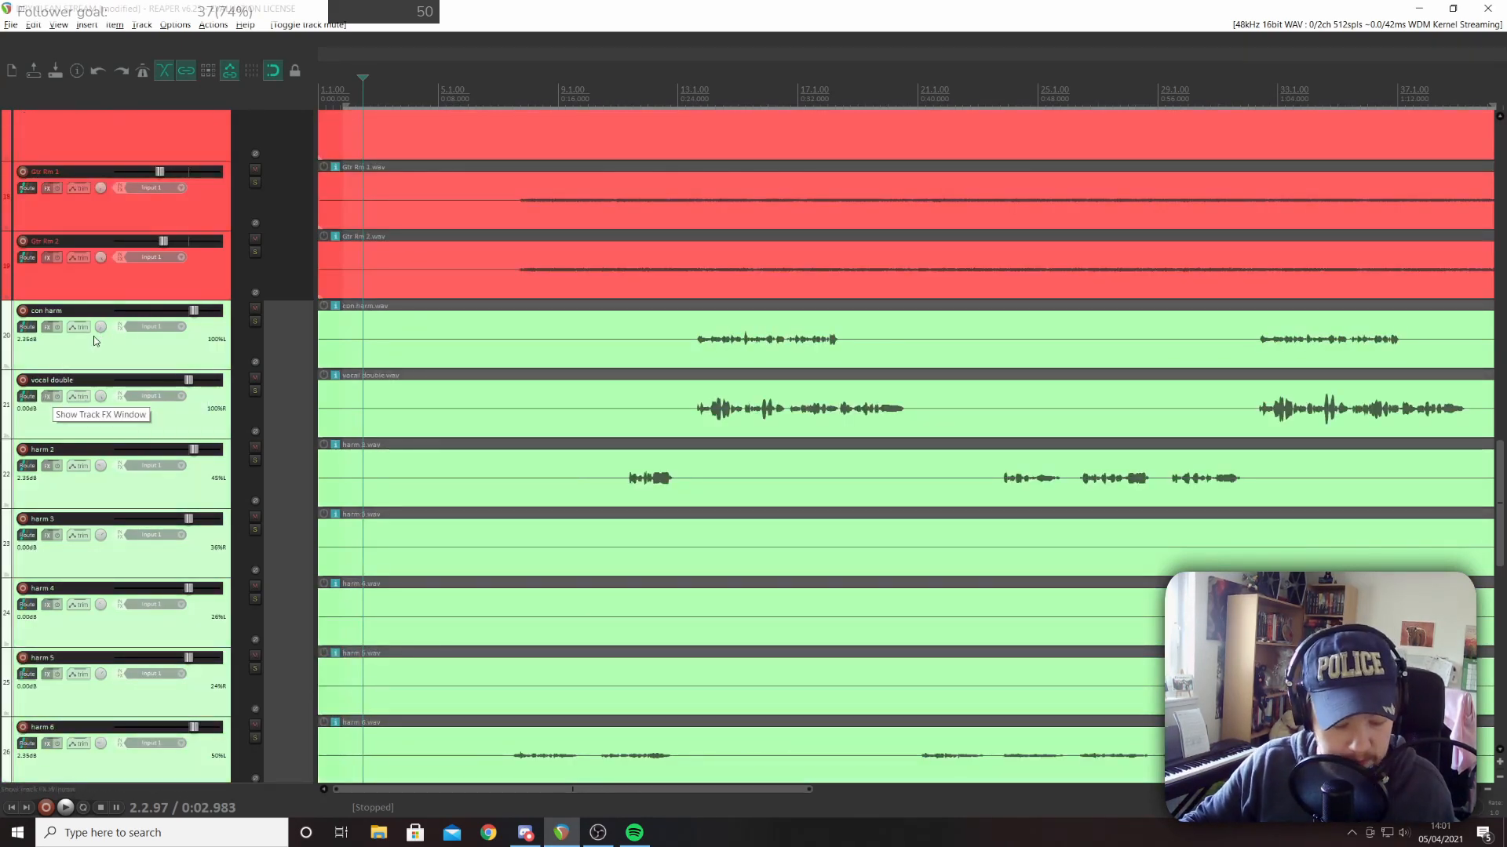
pyautogui.scroll(-4, 45, 384)
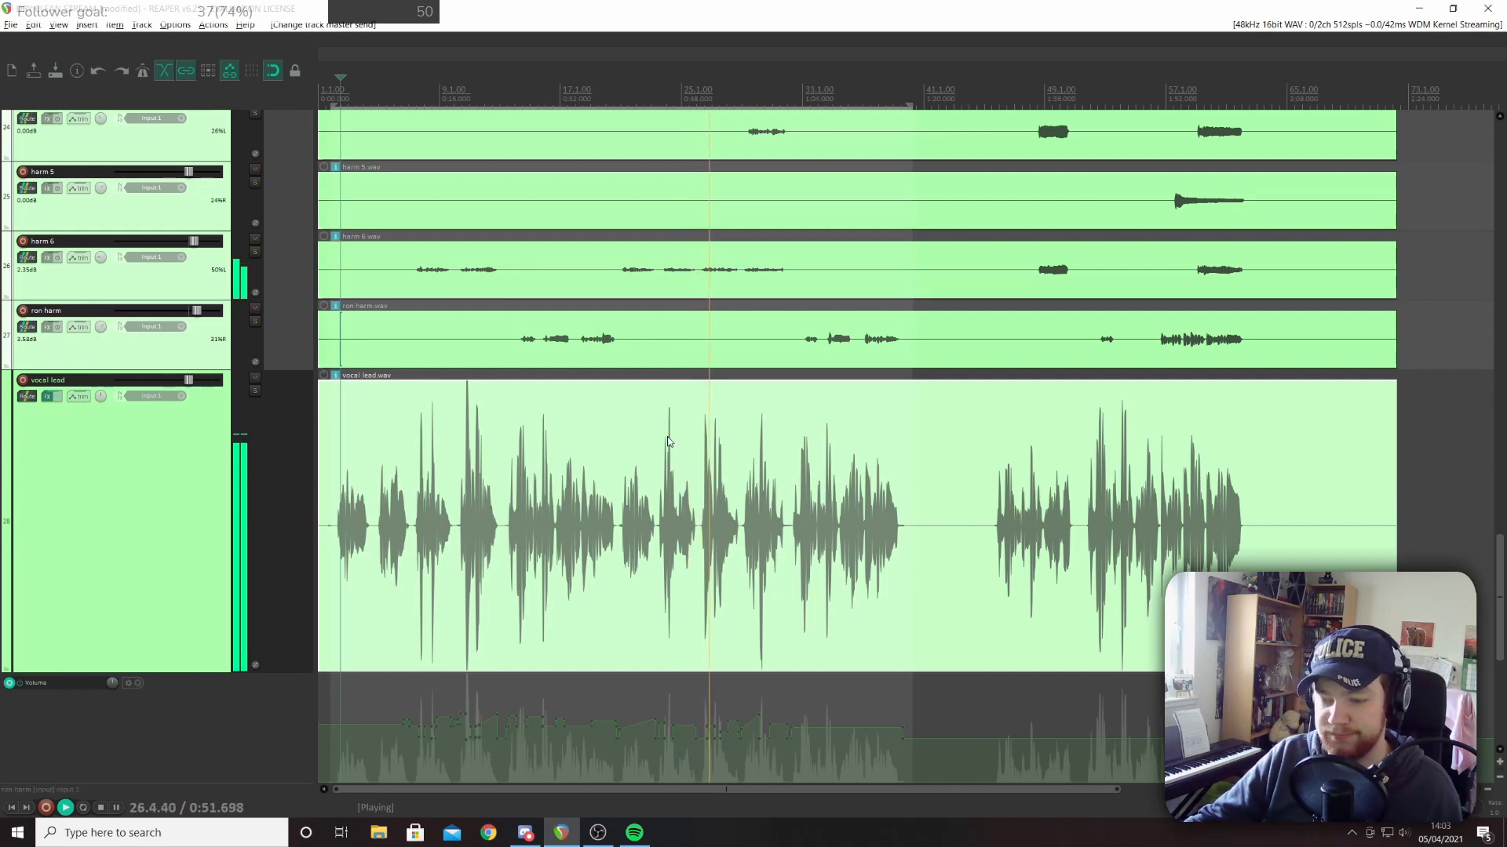
pyautogui.press('space')
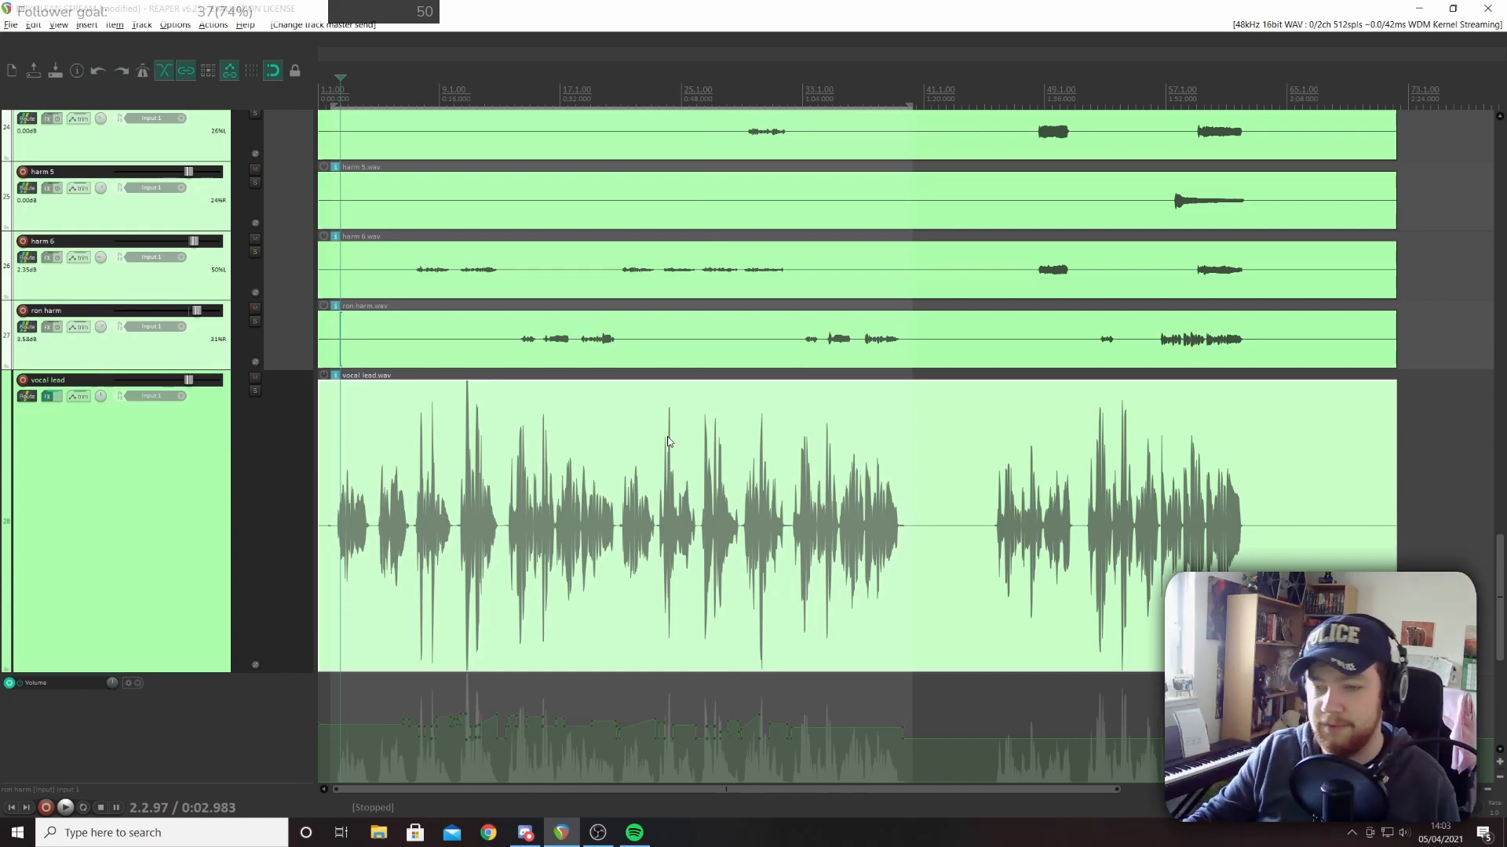
pyautogui.scroll(-2, 686, 116)
pyautogui.scroll(-3, 171, 404)
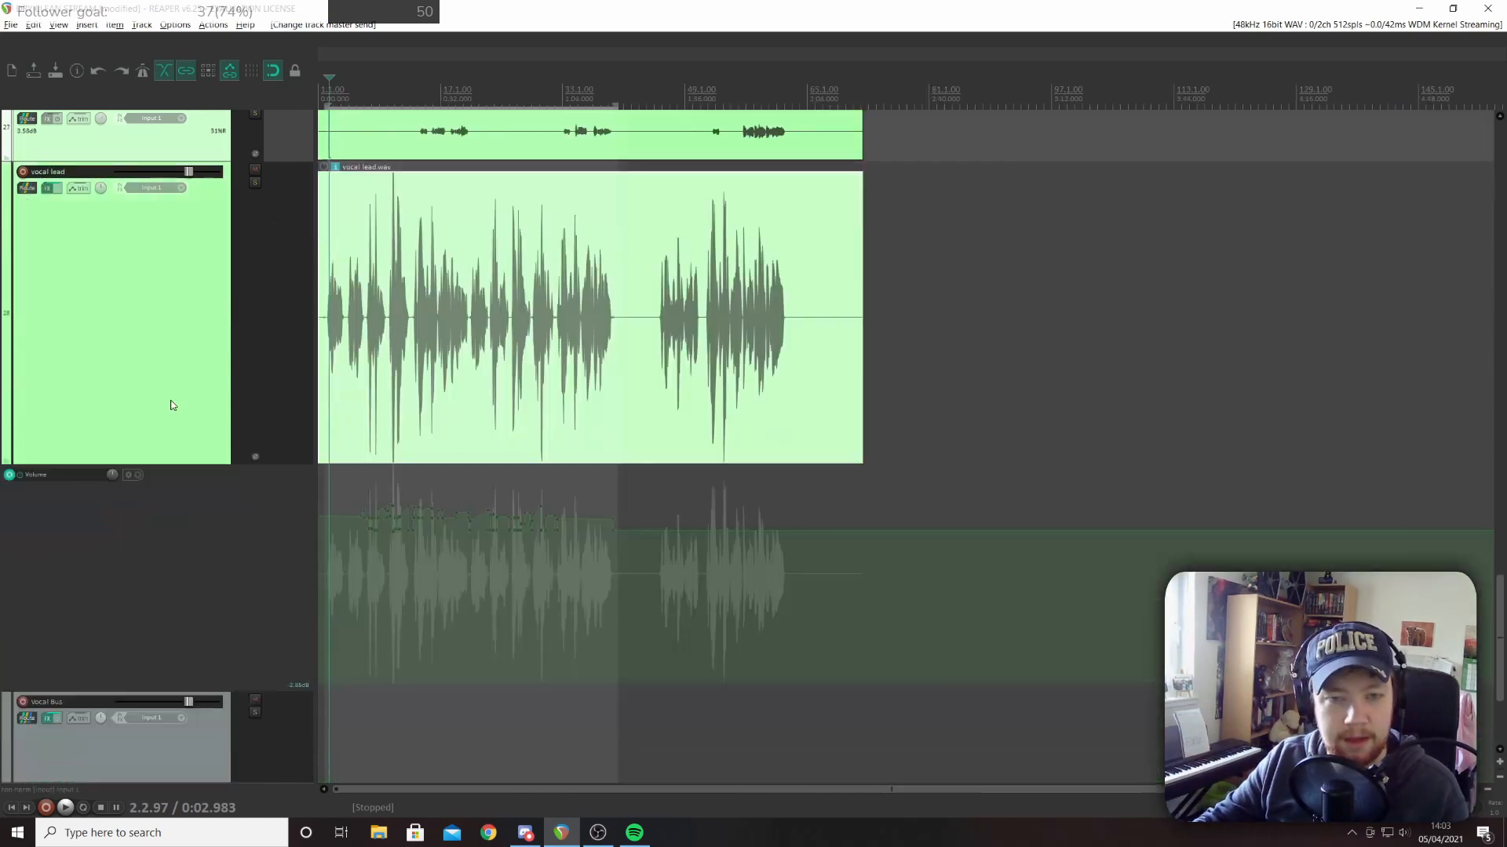
pyautogui.scroll(-2, 171, 405)
pyautogui.scroll(3, 671, 392)
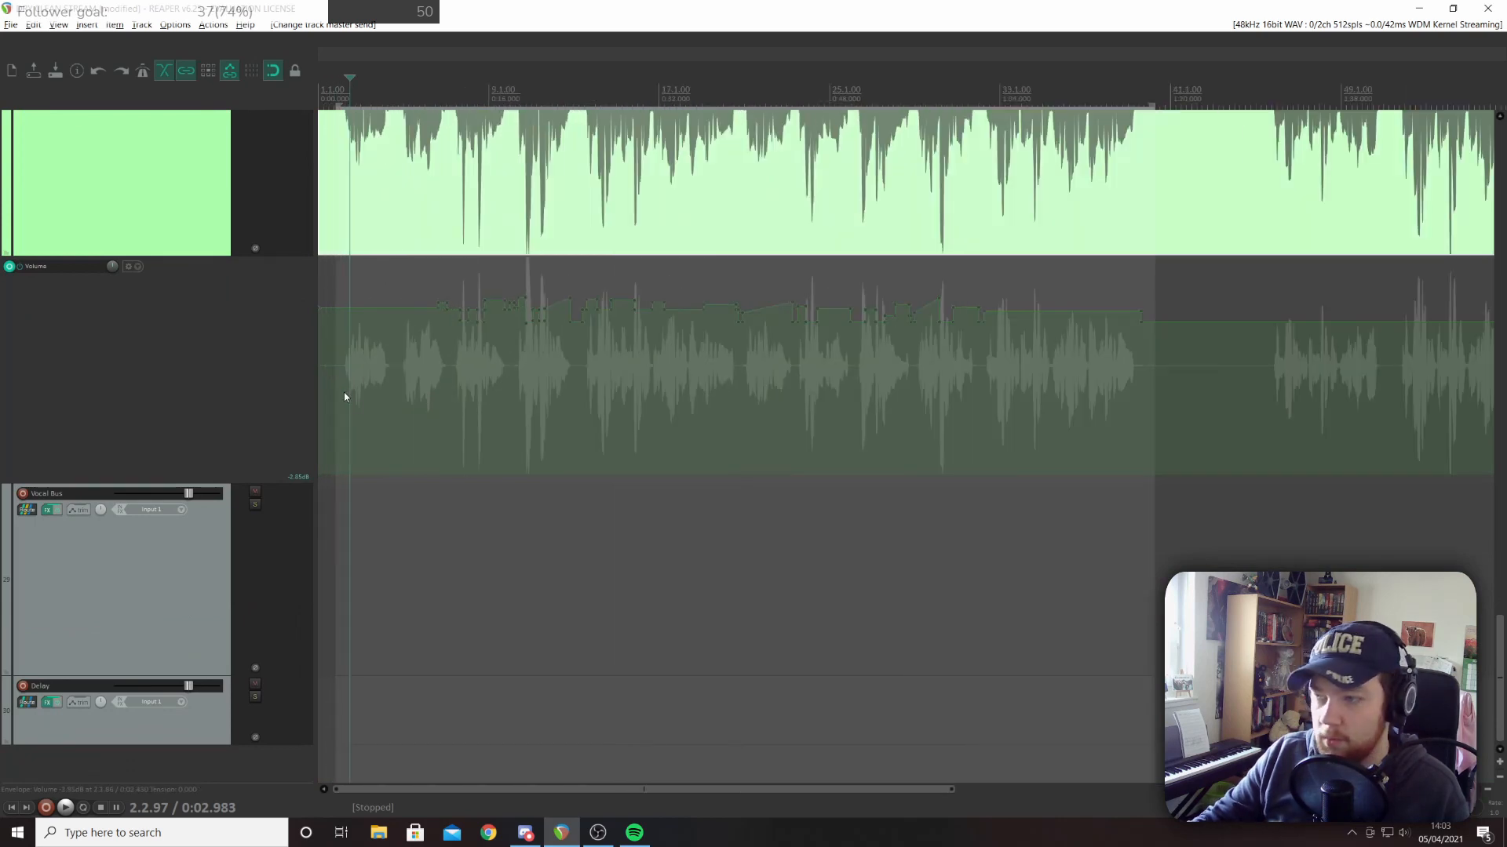
pyautogui.scroll(-2, 608, 409)
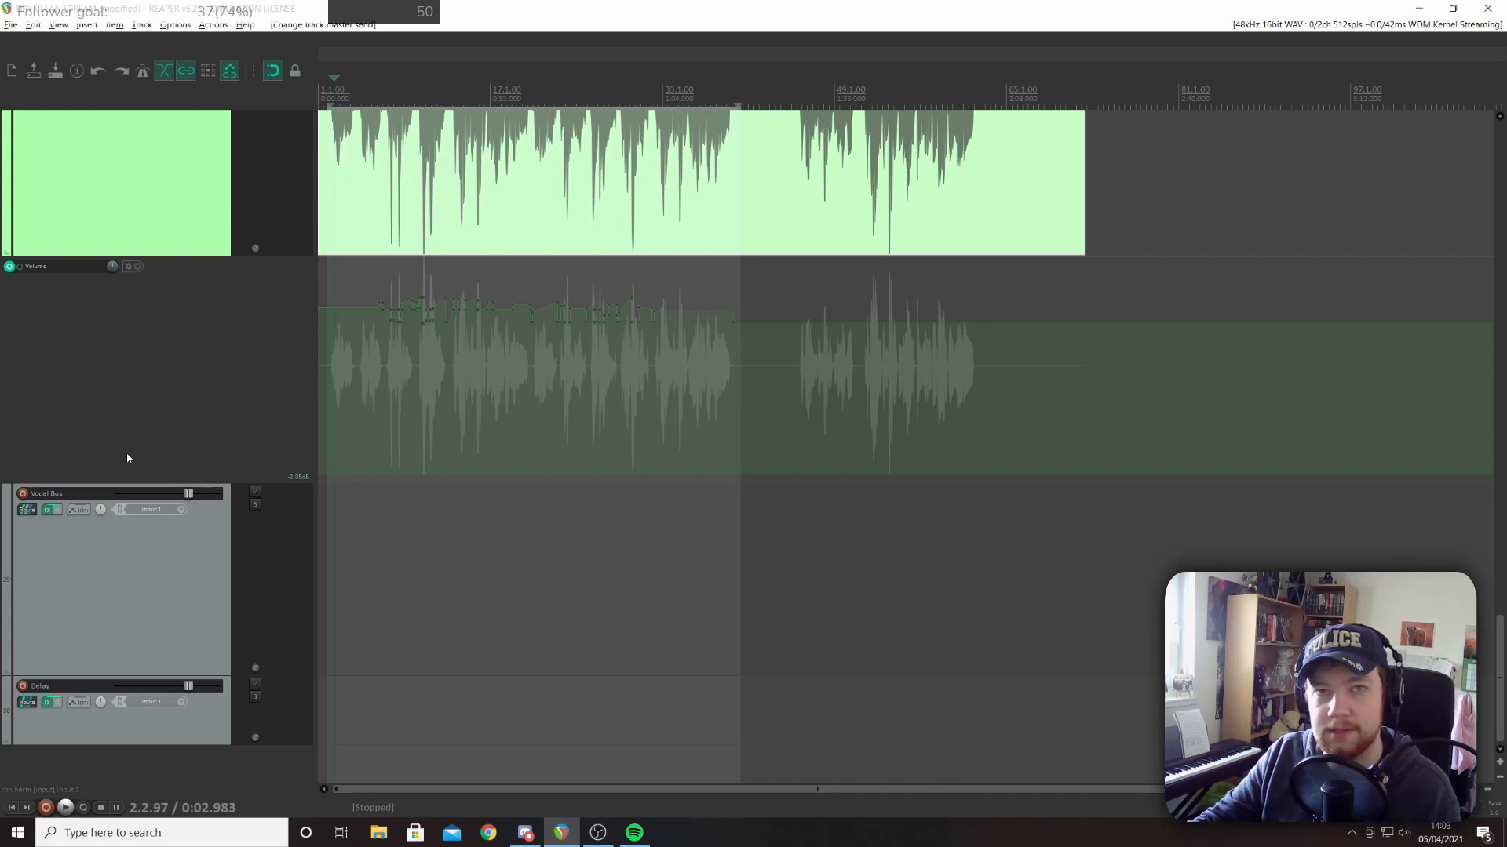
pyautogui.scroll(3, 127, 458)
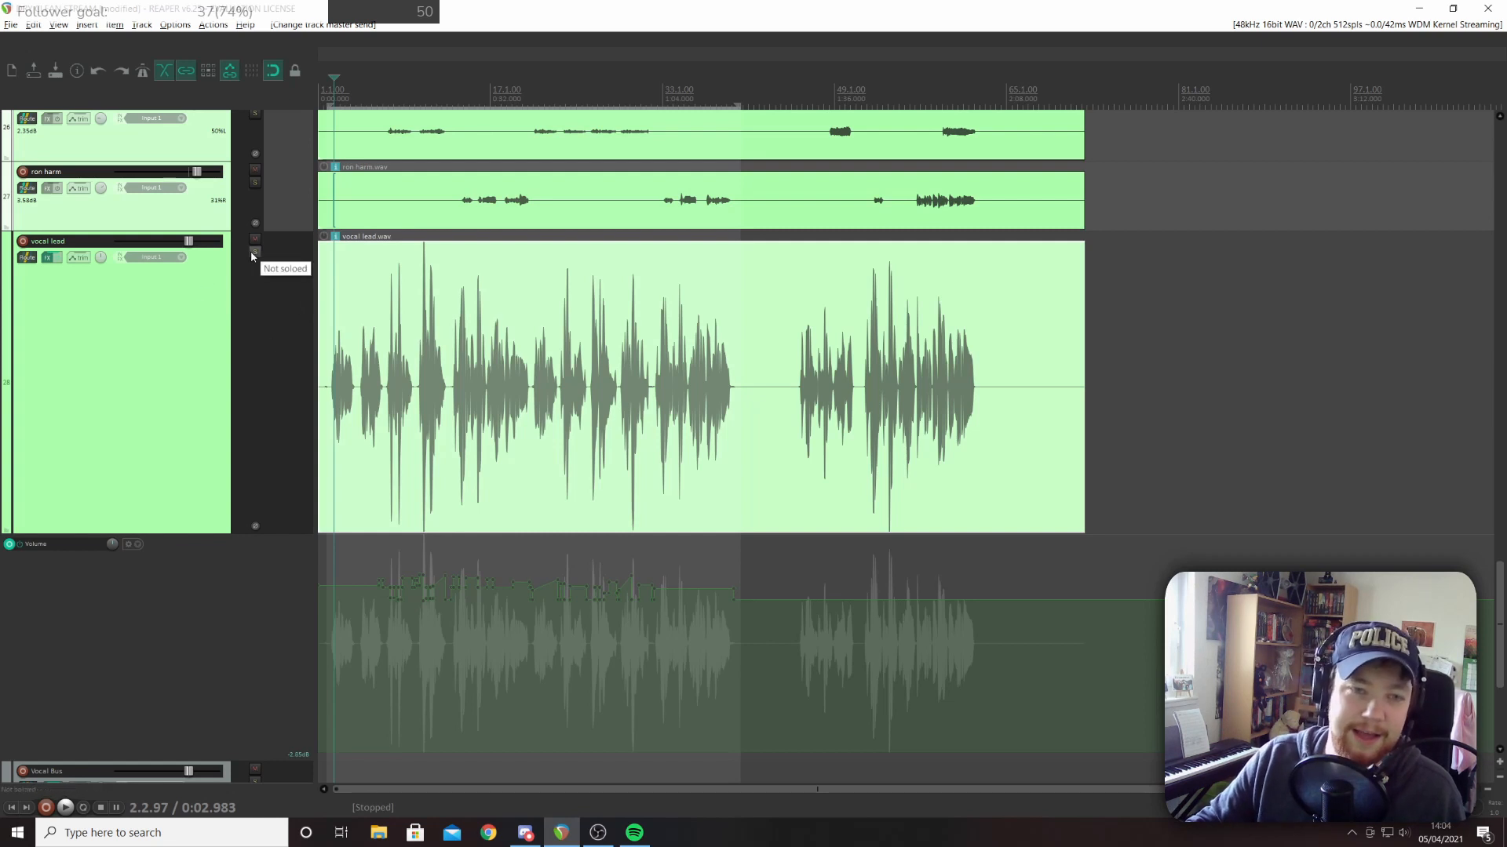
# Add a second FabFilter Pro-Q 2 equalizer to the end of the Vocal Bus effects chain
pyautogui.scroll(-5, 236, 396)
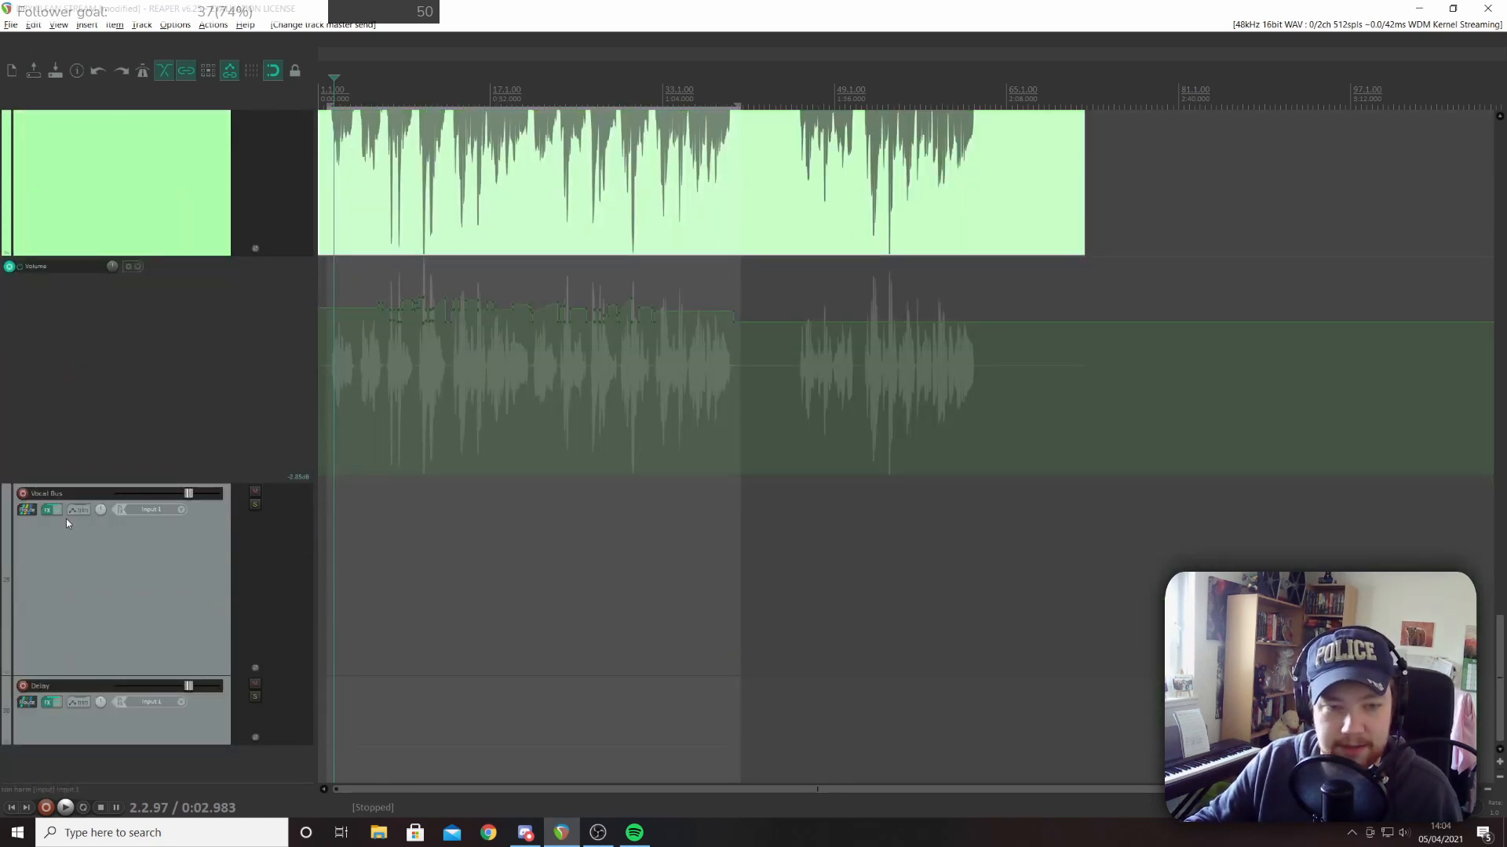
pyautogui.click(47, 511)
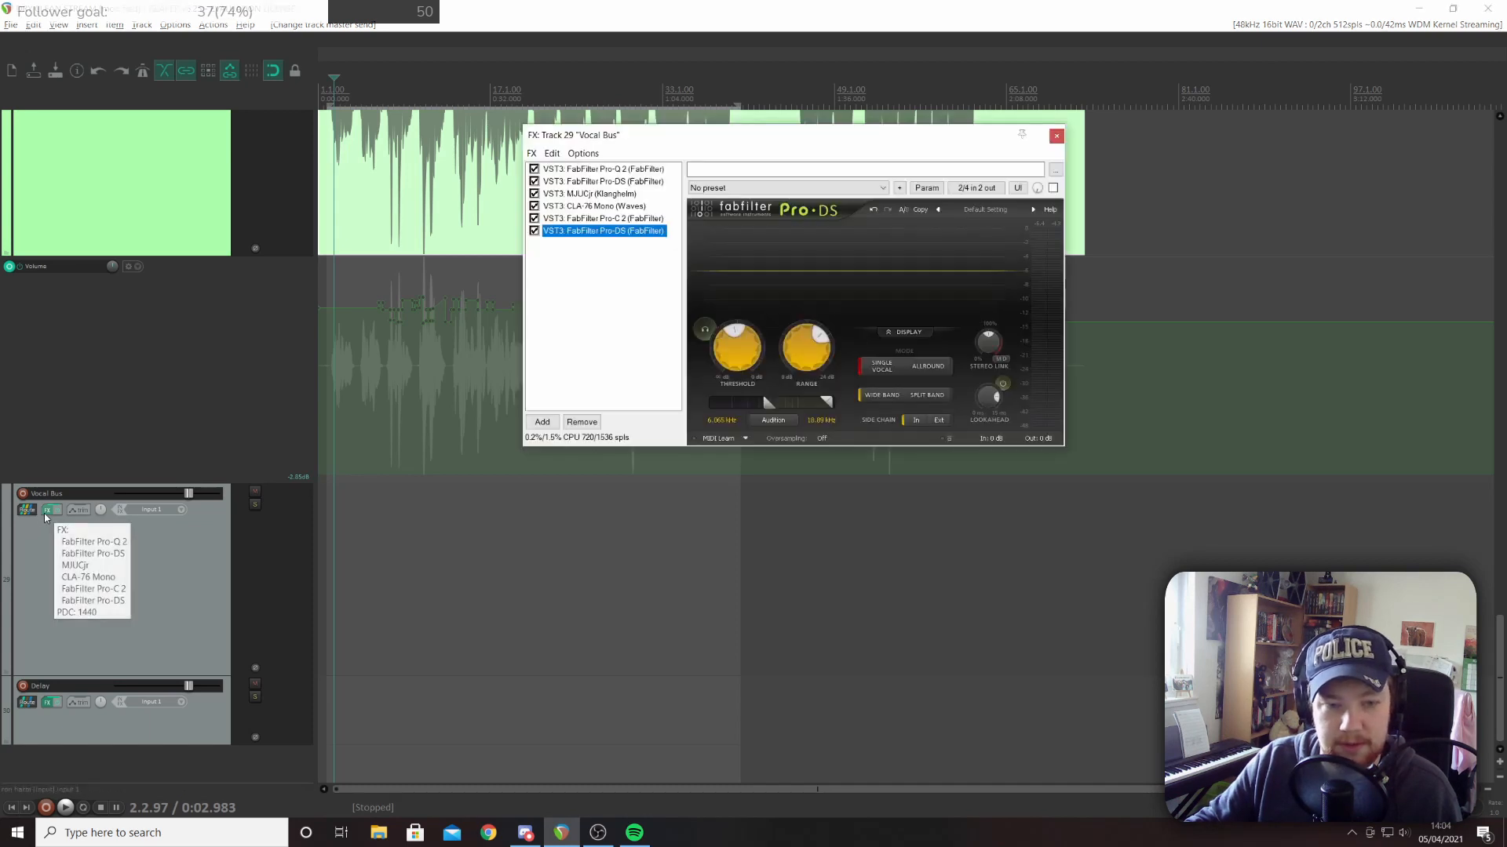
pyautogui.scroll(3, 375, 267)
pyautogui.scroll(3, 205, 340)
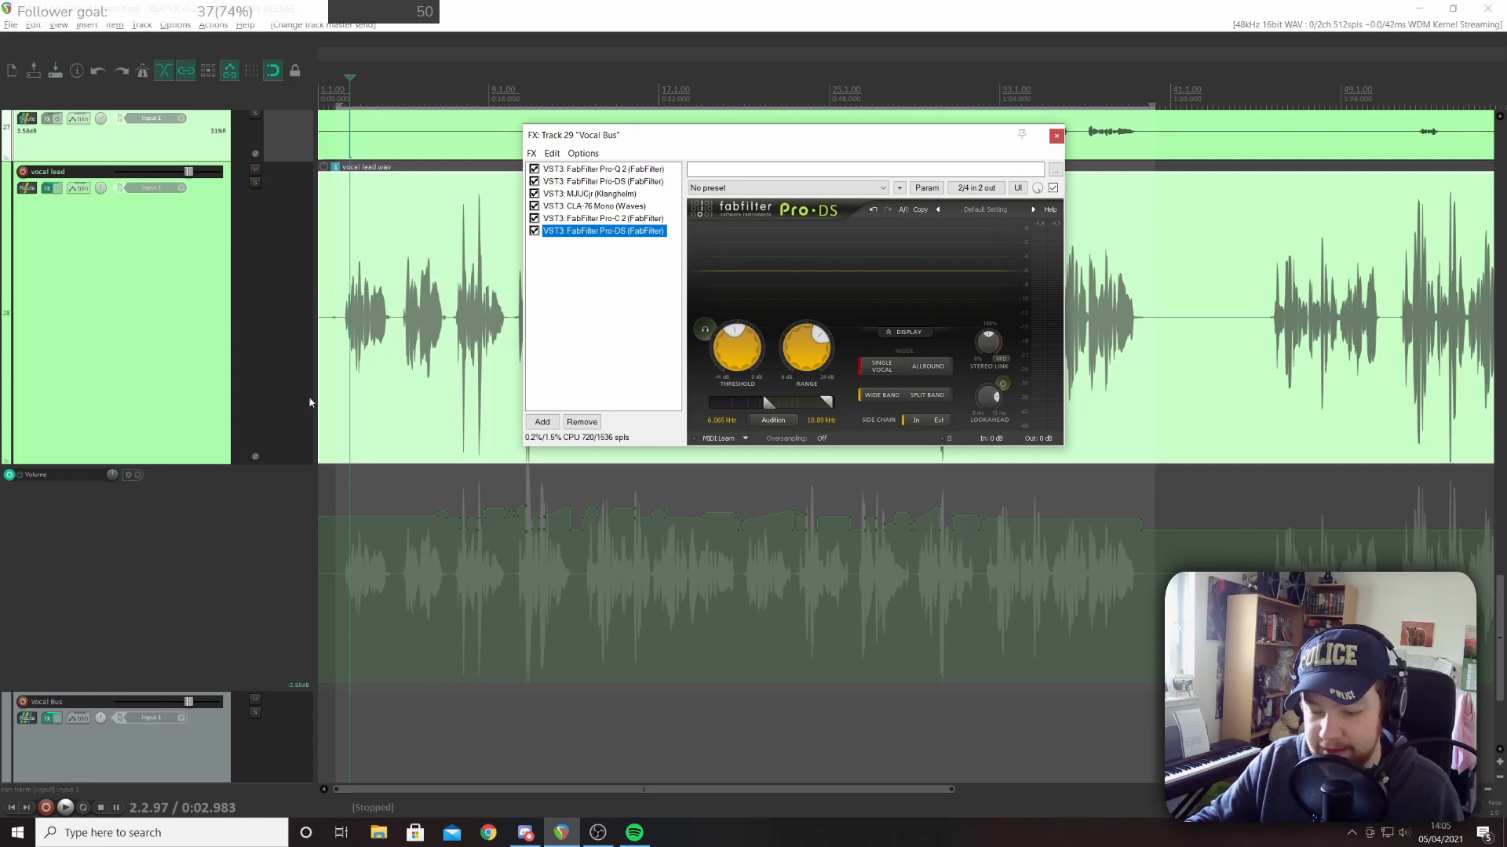
pyautogui.doubleClick(598, 342)
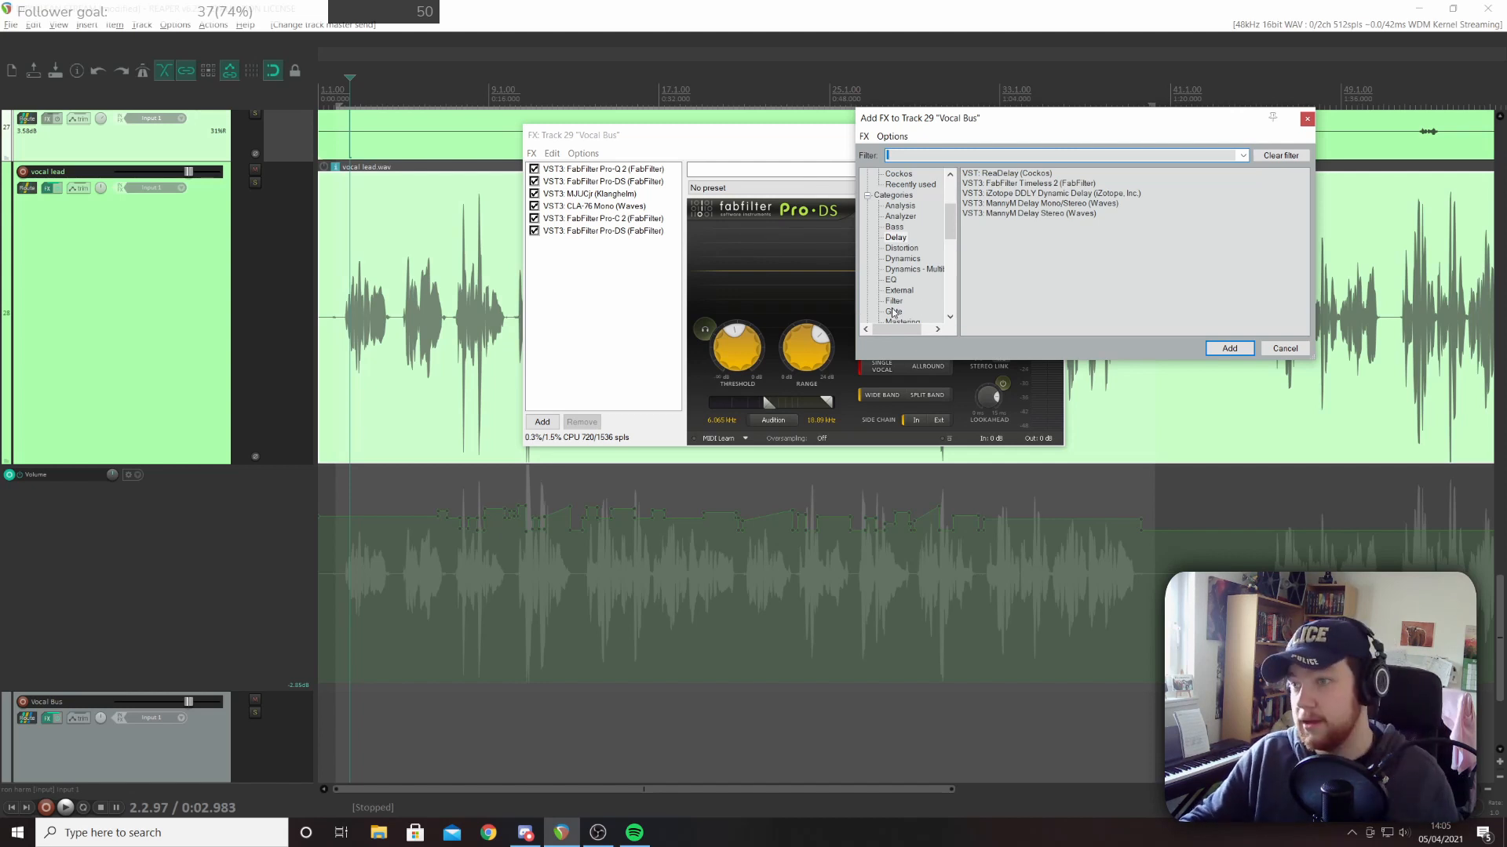
pyautogui.click(898, 280)
pyautogui.click(892, 280)
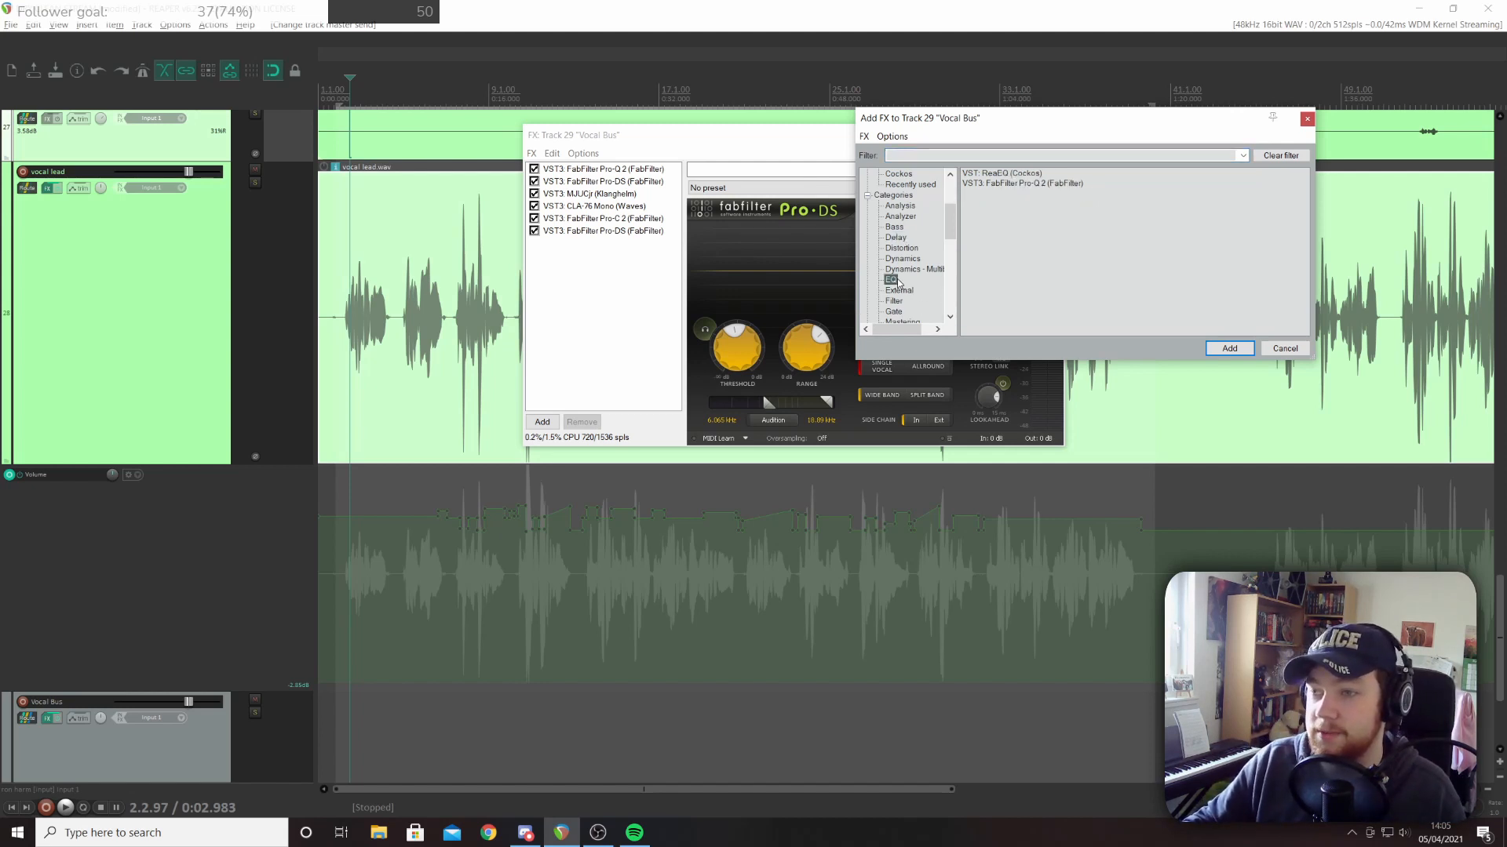
pyautogui.click(1031, 183)
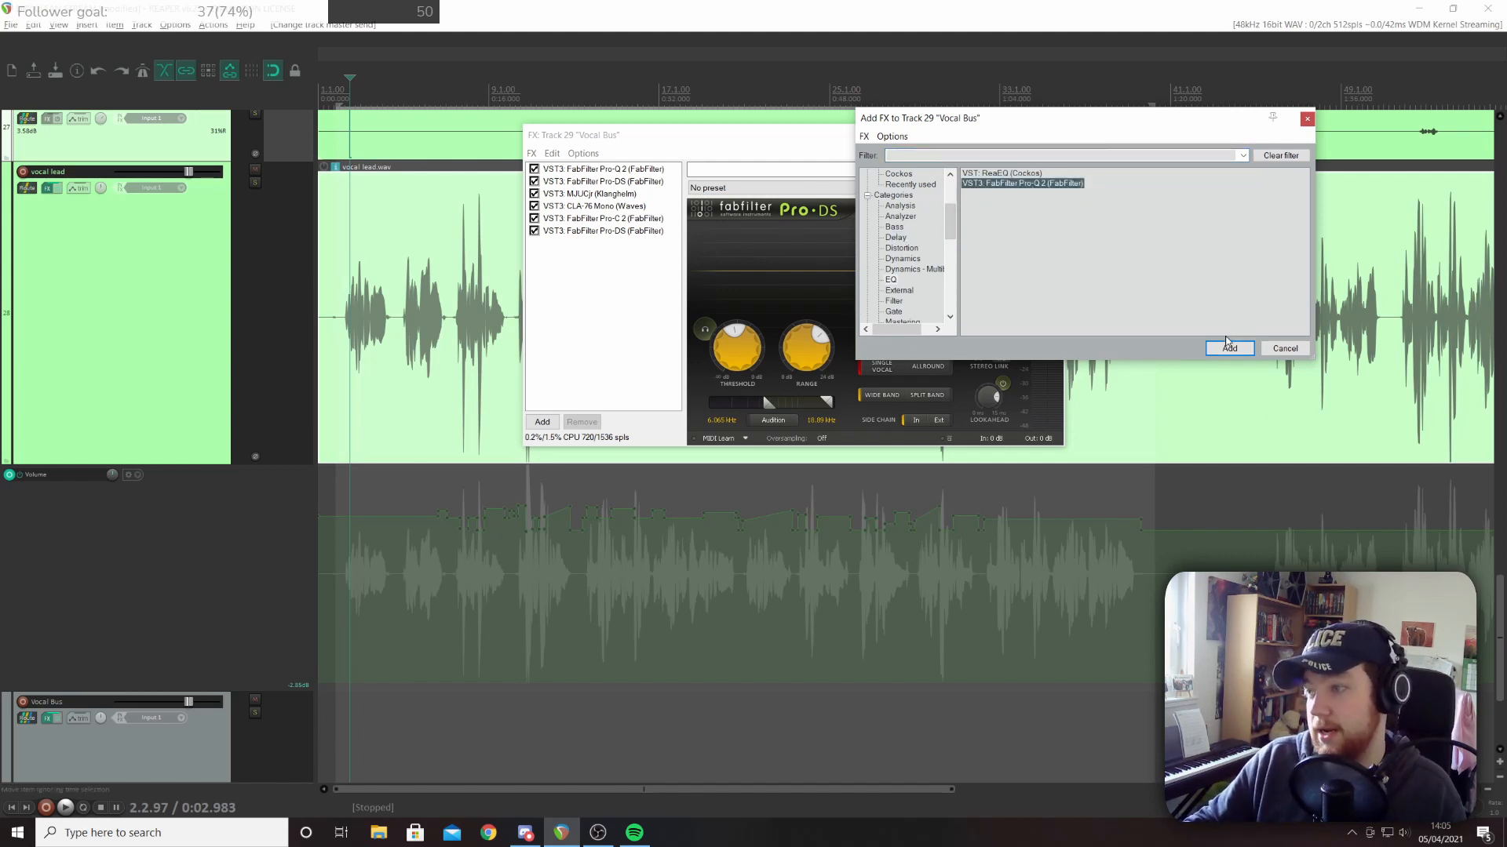
pyautogui.click(1228, 348)
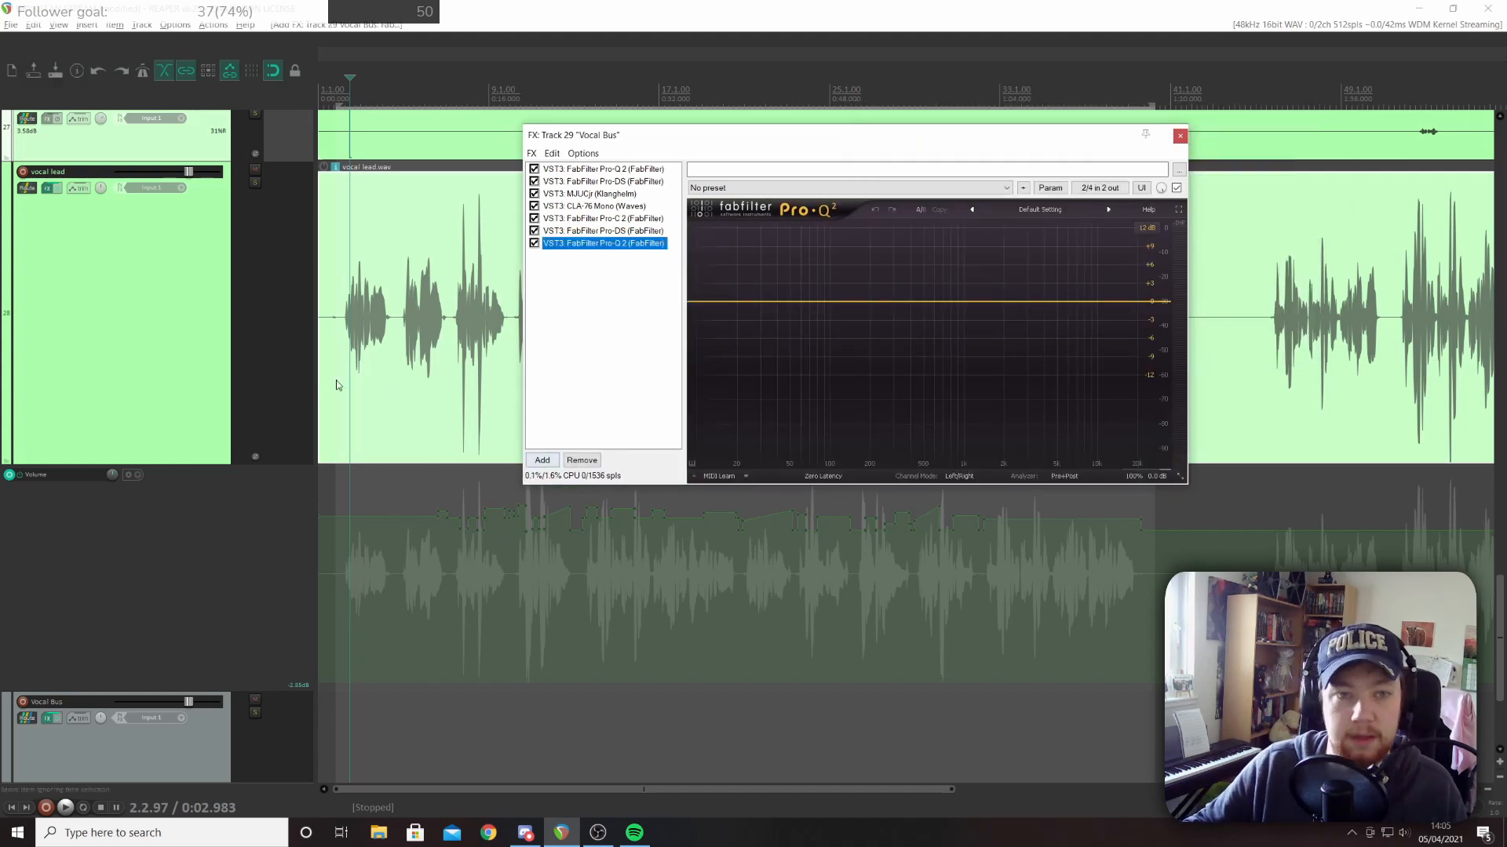
# Play the song, switch the vocal lead from solo back to the full mix, and stop playback
pyautogui.click(253, 182)
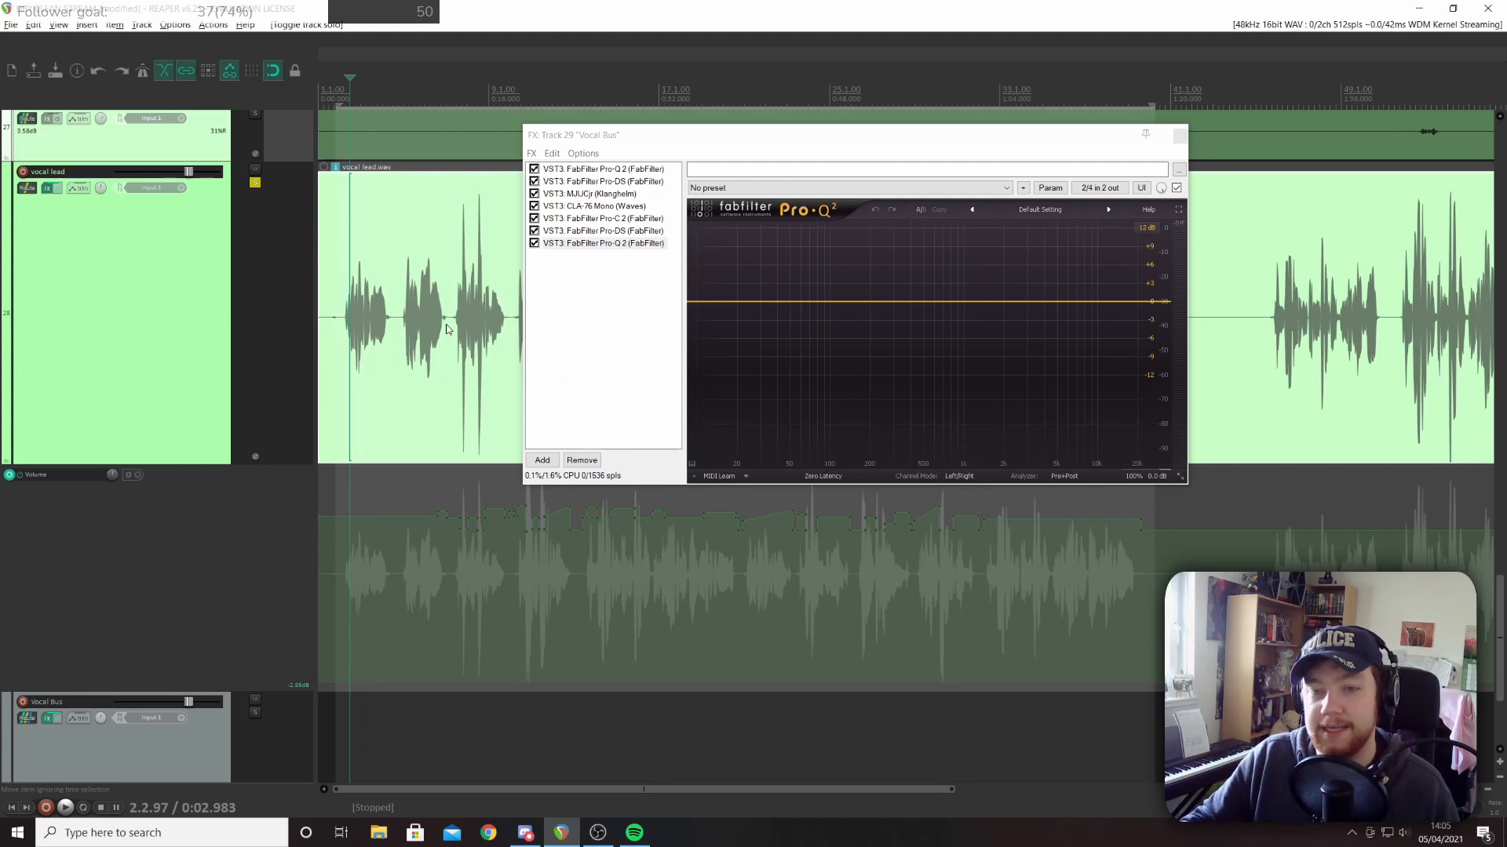
pyautogui.press('space')
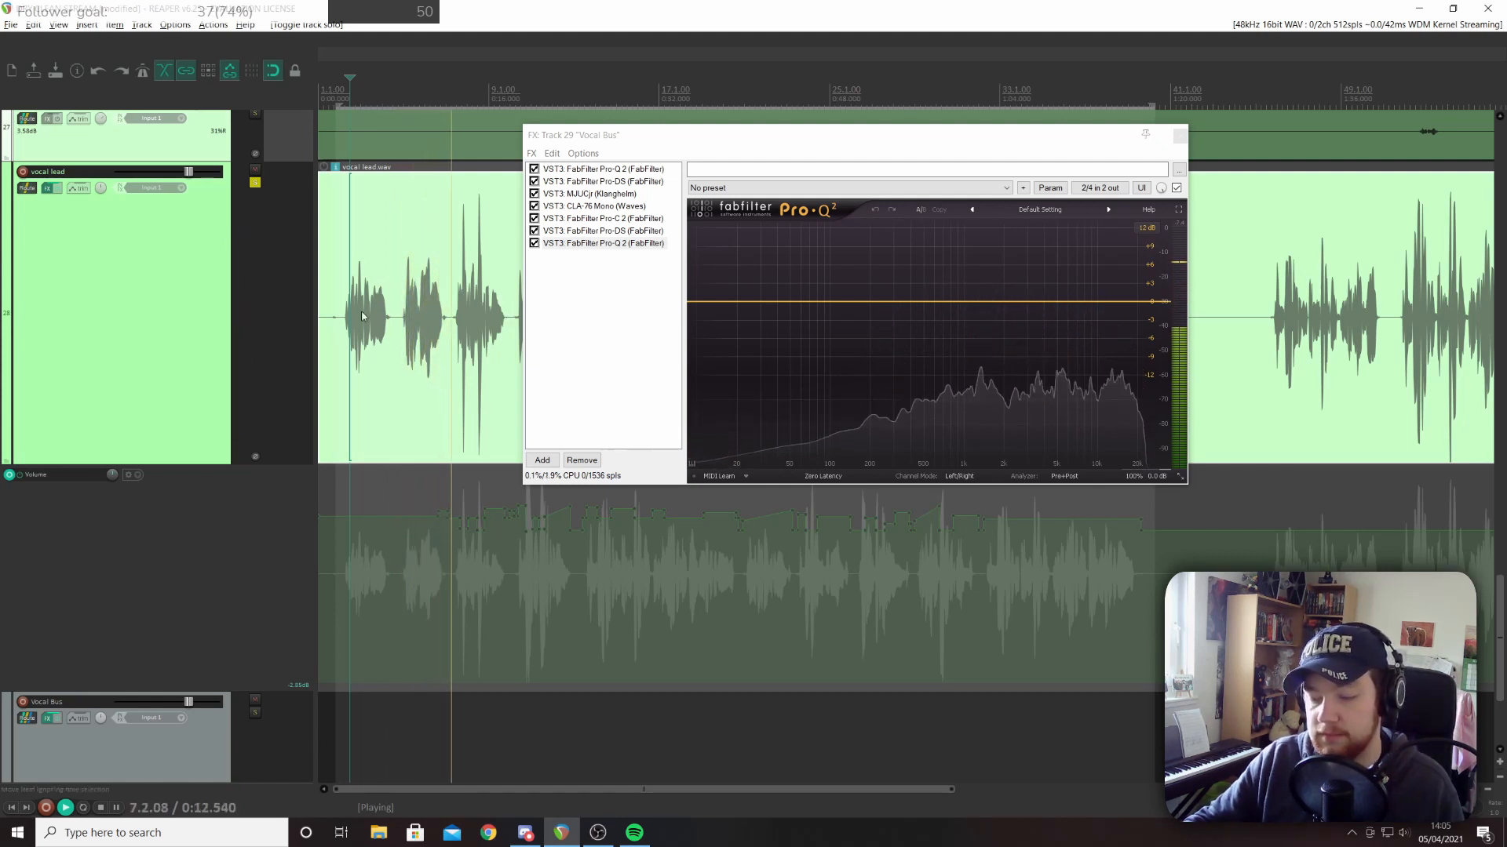
pyautogui.click(255, 182)
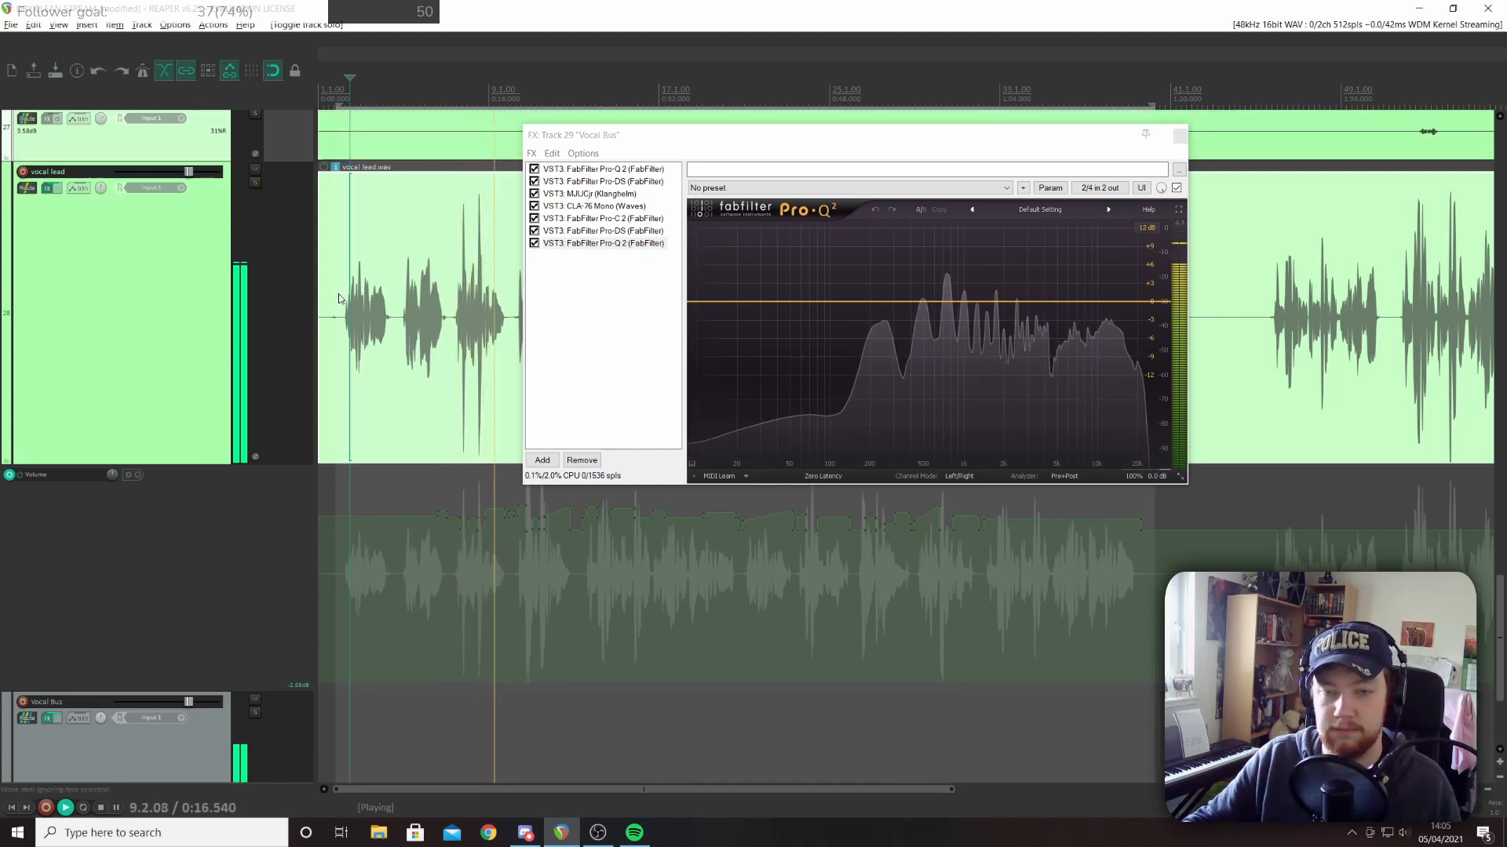
pyautogui.press('space')
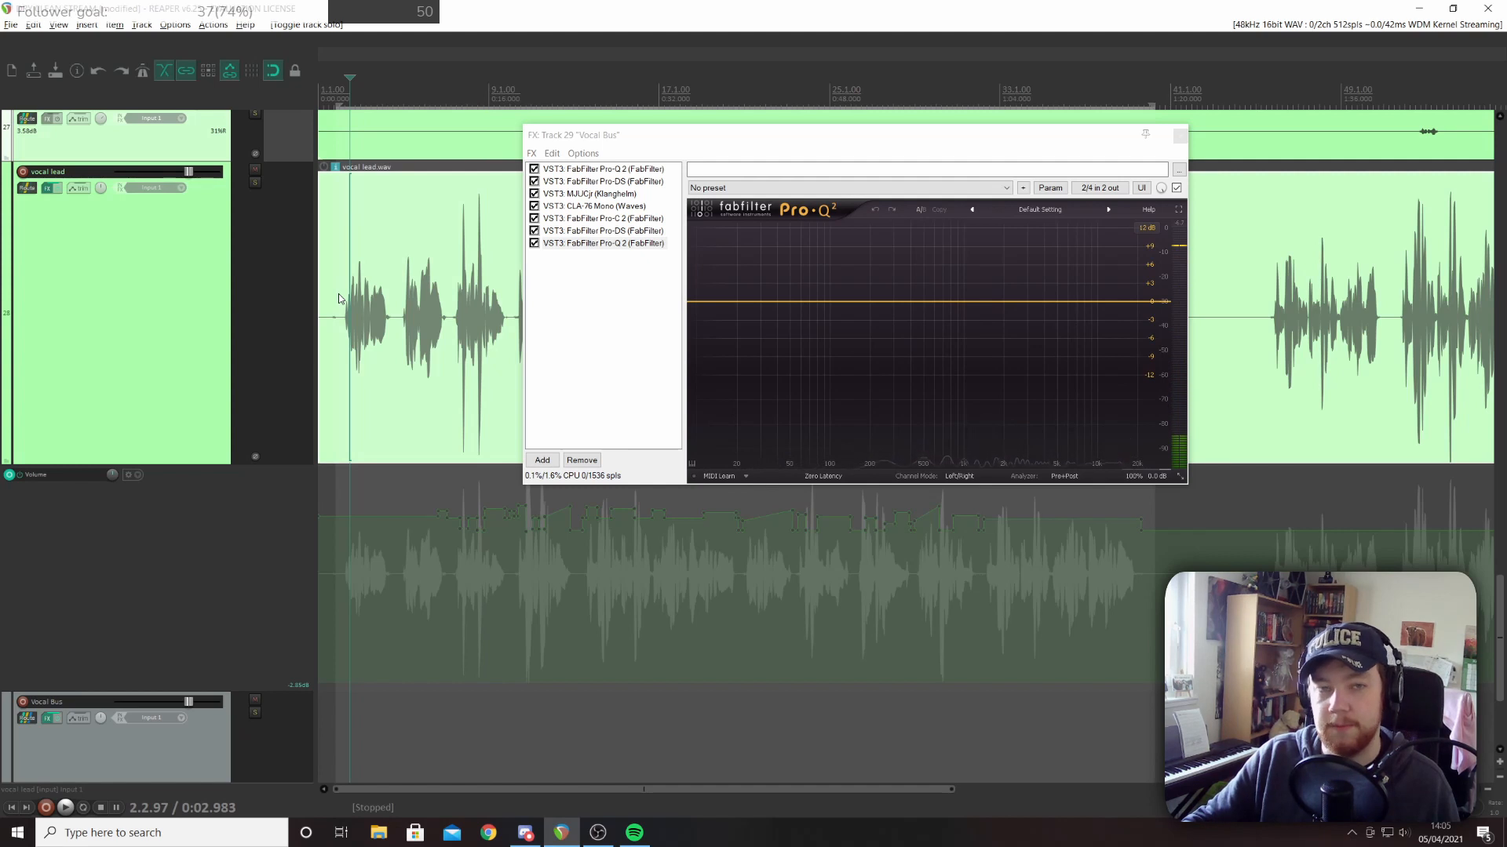
# Shape a band-pass in the new Pro-Q 2 with a low cut at about 223 Hz and a high cut near 3 kHz, raising the Q of both
pyautogui.doubleClick(718, 303)
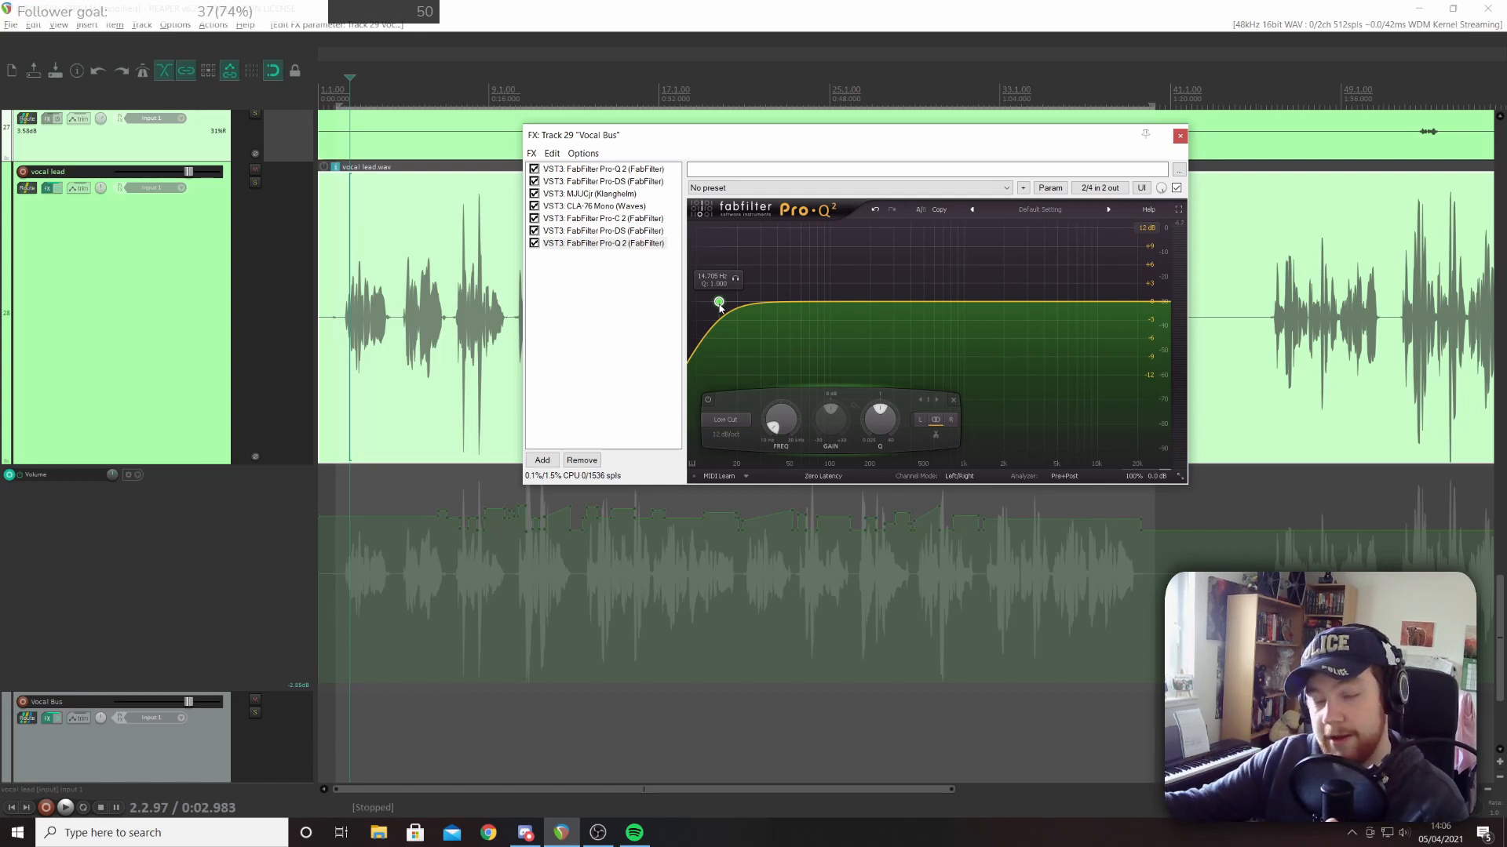
pyautogui.moveTo(720, 307); pyautogui.dragTo(877, 302)
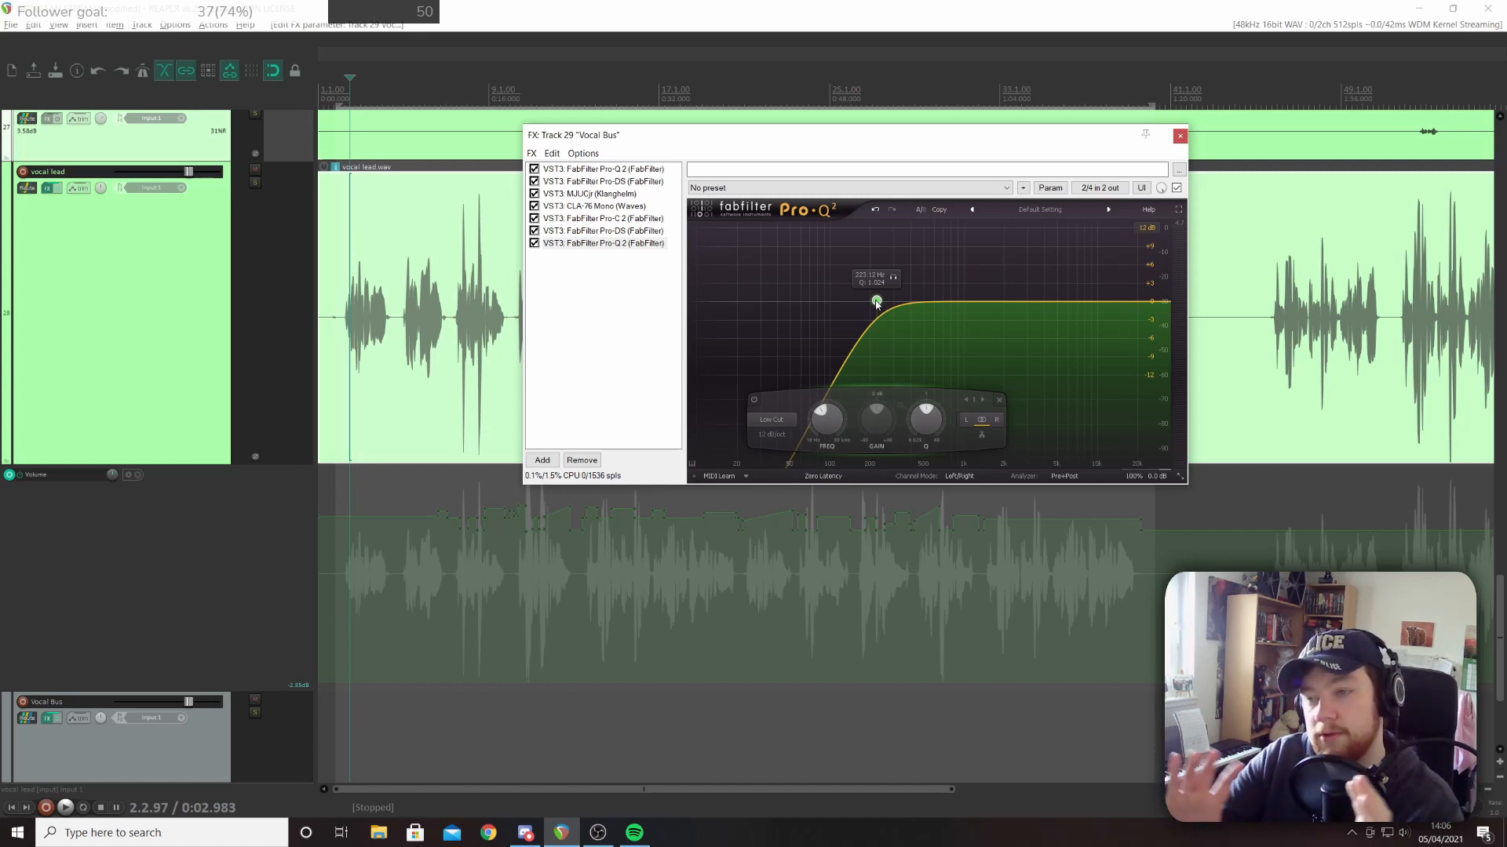
pyautogui.click(1127, 303)
pyautogui.moveTo(1127, 303); pyautogui.dragTo(1029, 300)
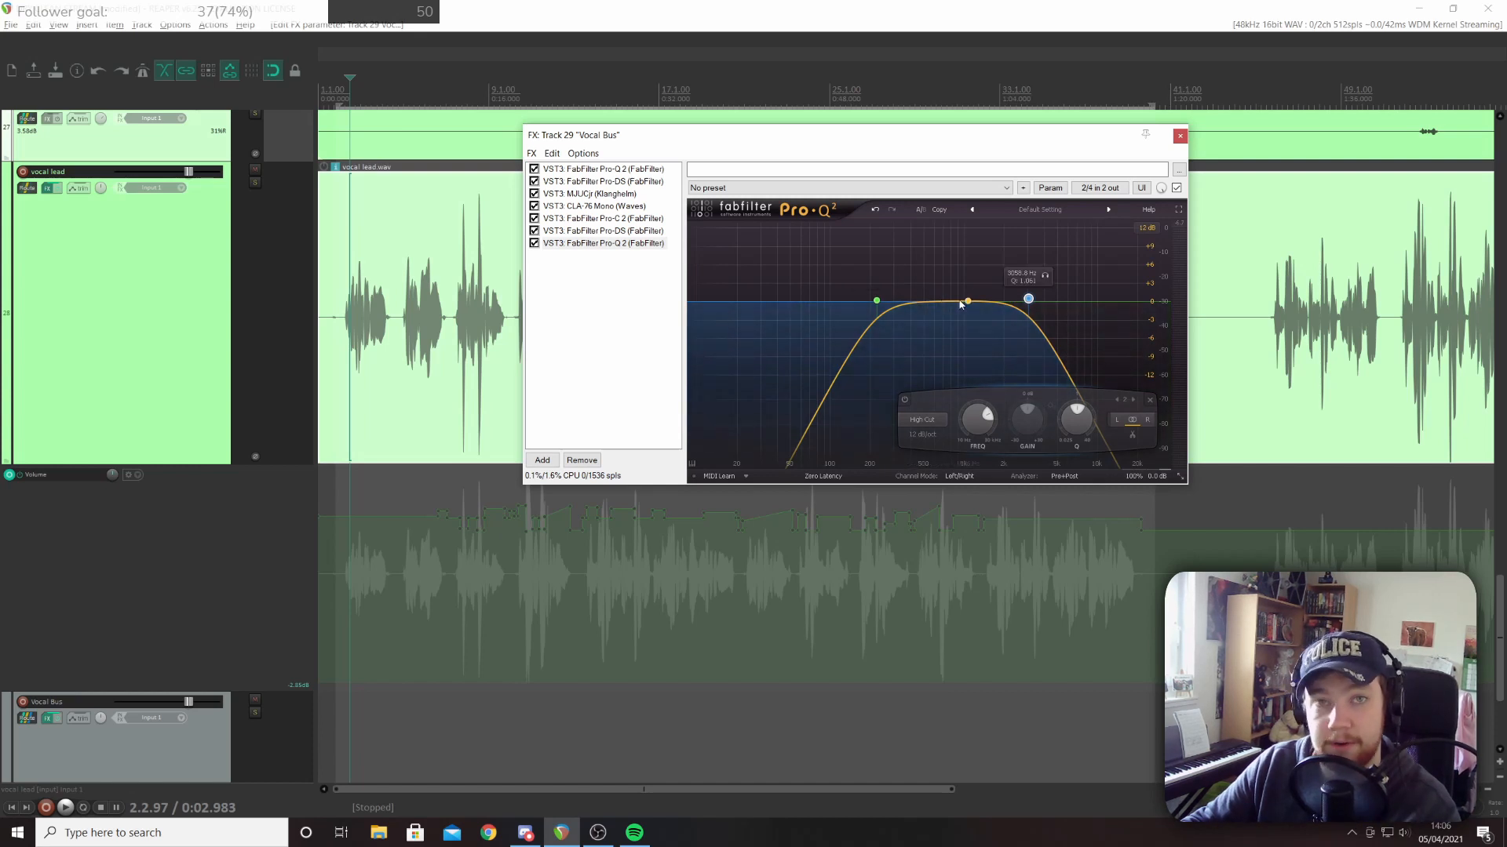
pyautogui.moveTo(877, 300); pyautogui.dragTo(876, 275)
pyautogui.moveTo(1029, 301); pyautogui.dragTo(1026, 273)
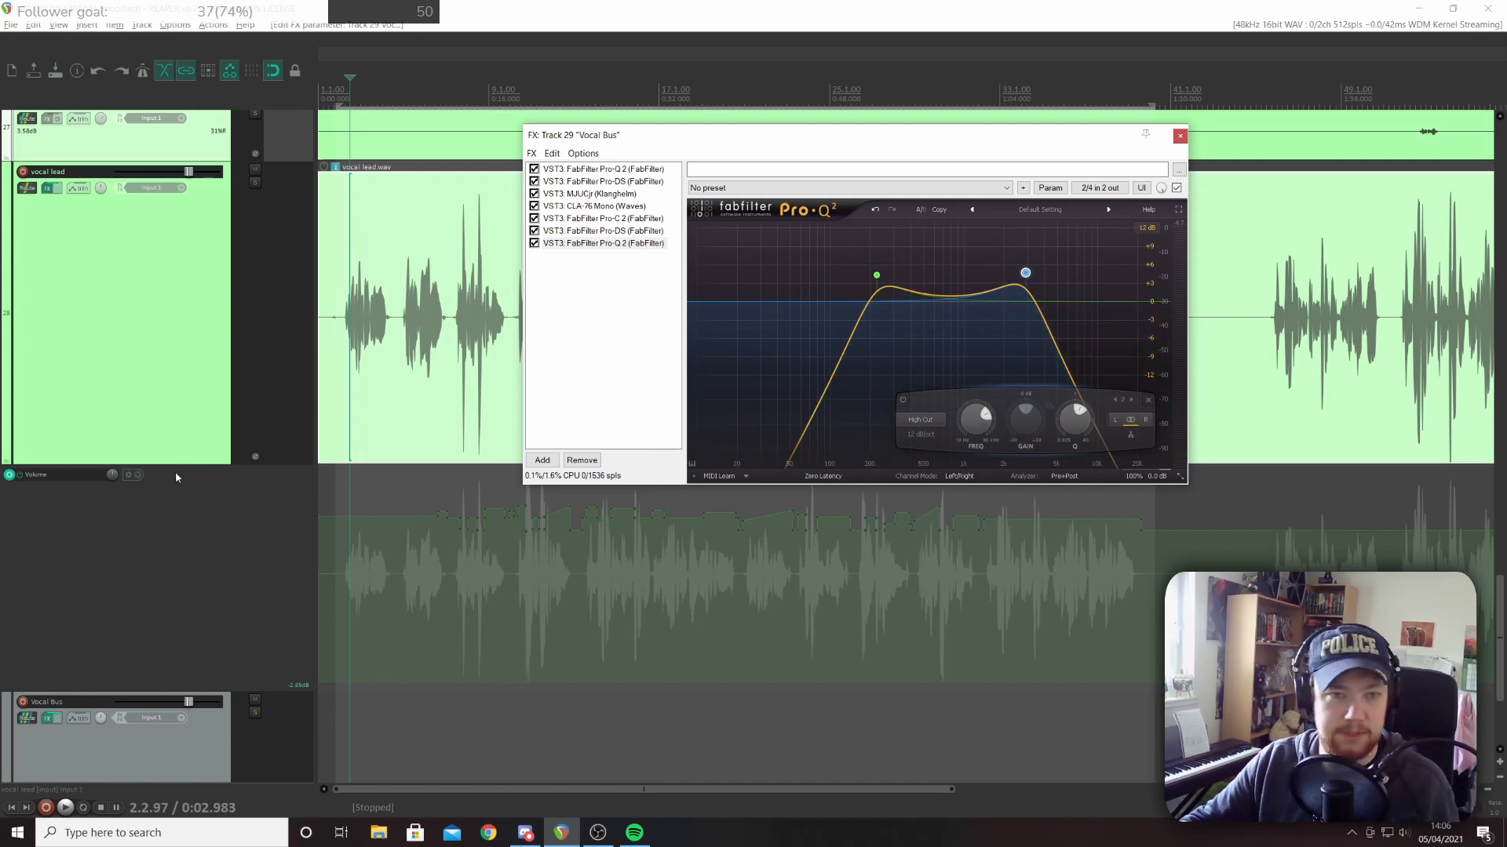
# Solo the vocal lead and shift the Pro-Q 2 low and high cuts upward by ear during playback, finishing with playback stopped
pyautogui.click(256, 184)
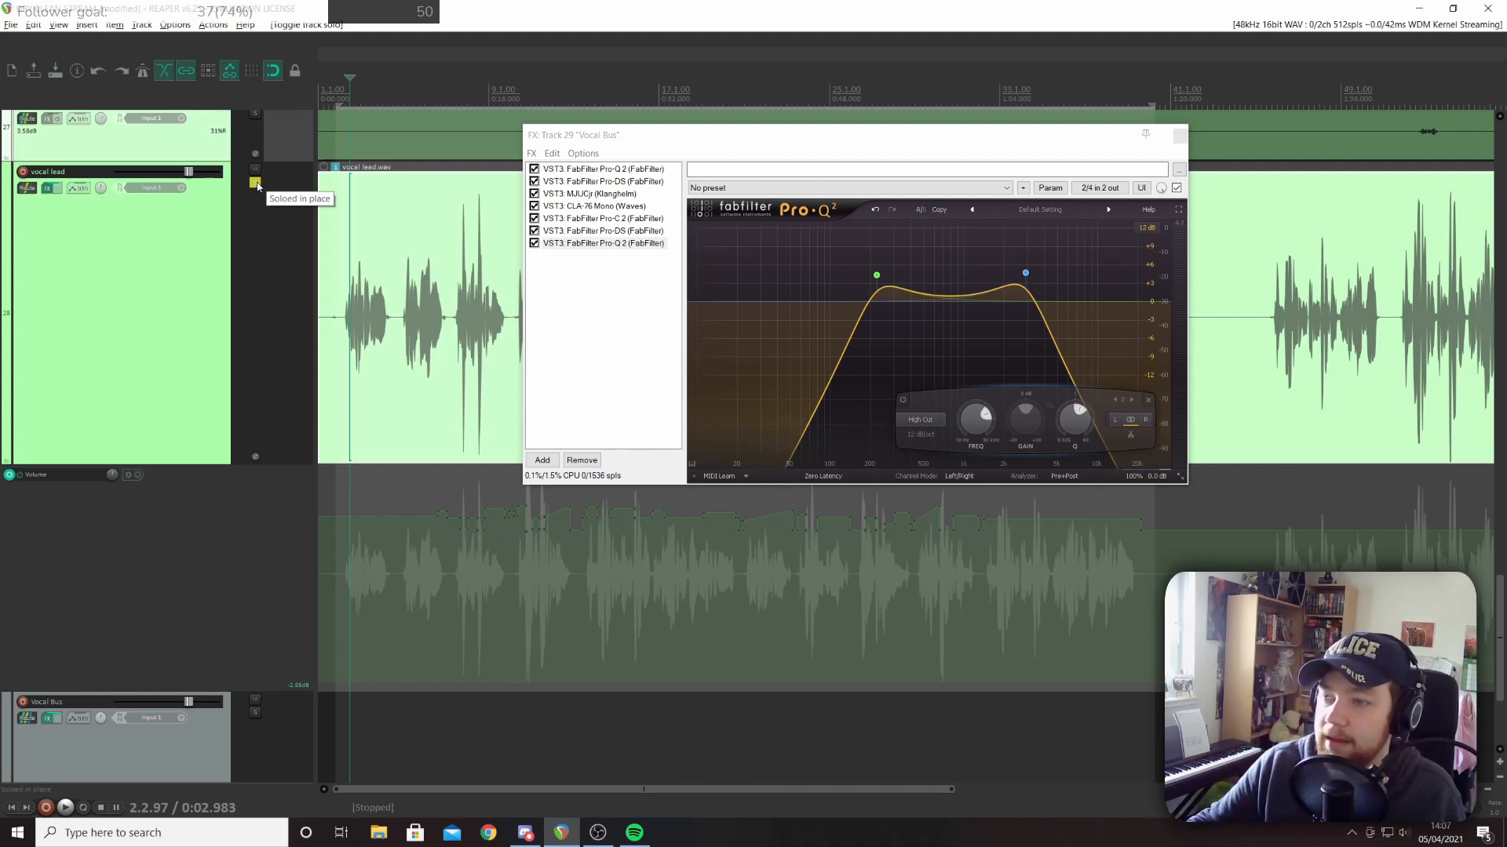
pyautogui.press('space')
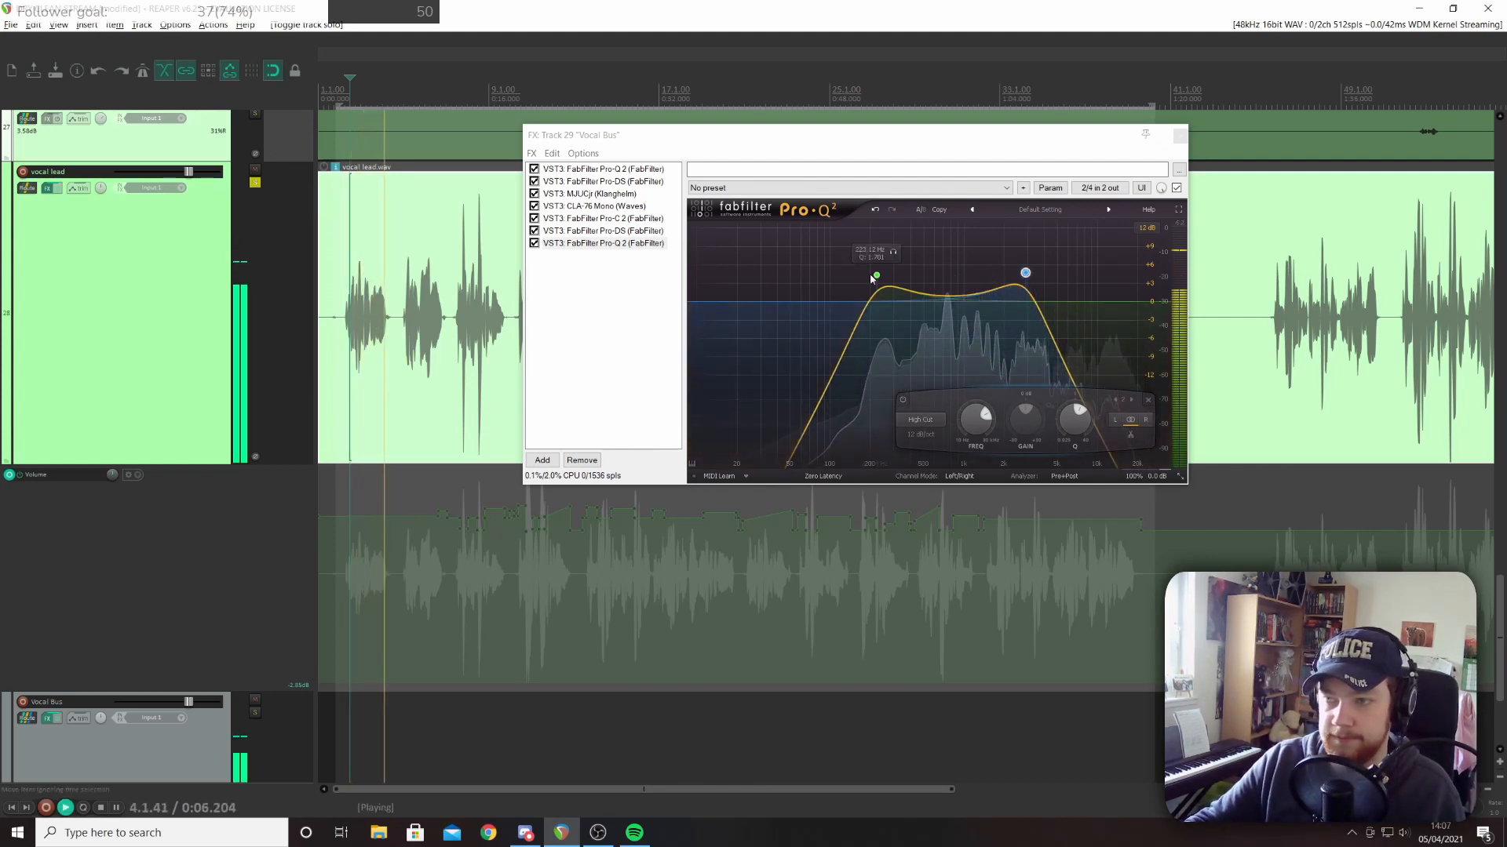
pyautogui.moveTo(831, 228); pyautogui.dragTo(1062, 337)
pyautogui.moveTo(878, 276); pyautogui.dragTo(938, 283)
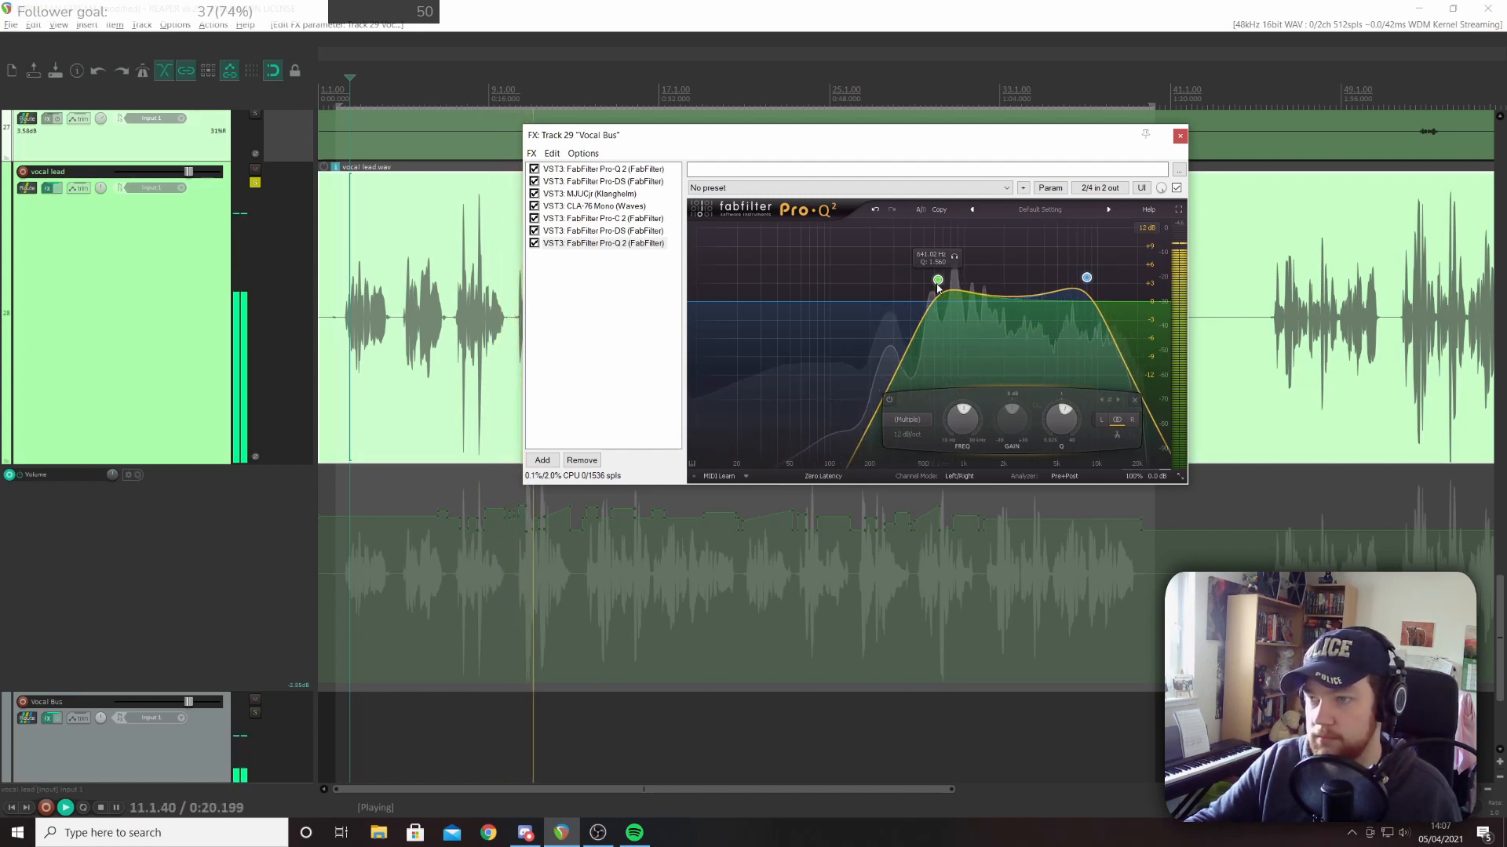
pyautogui.click(1016, 352)
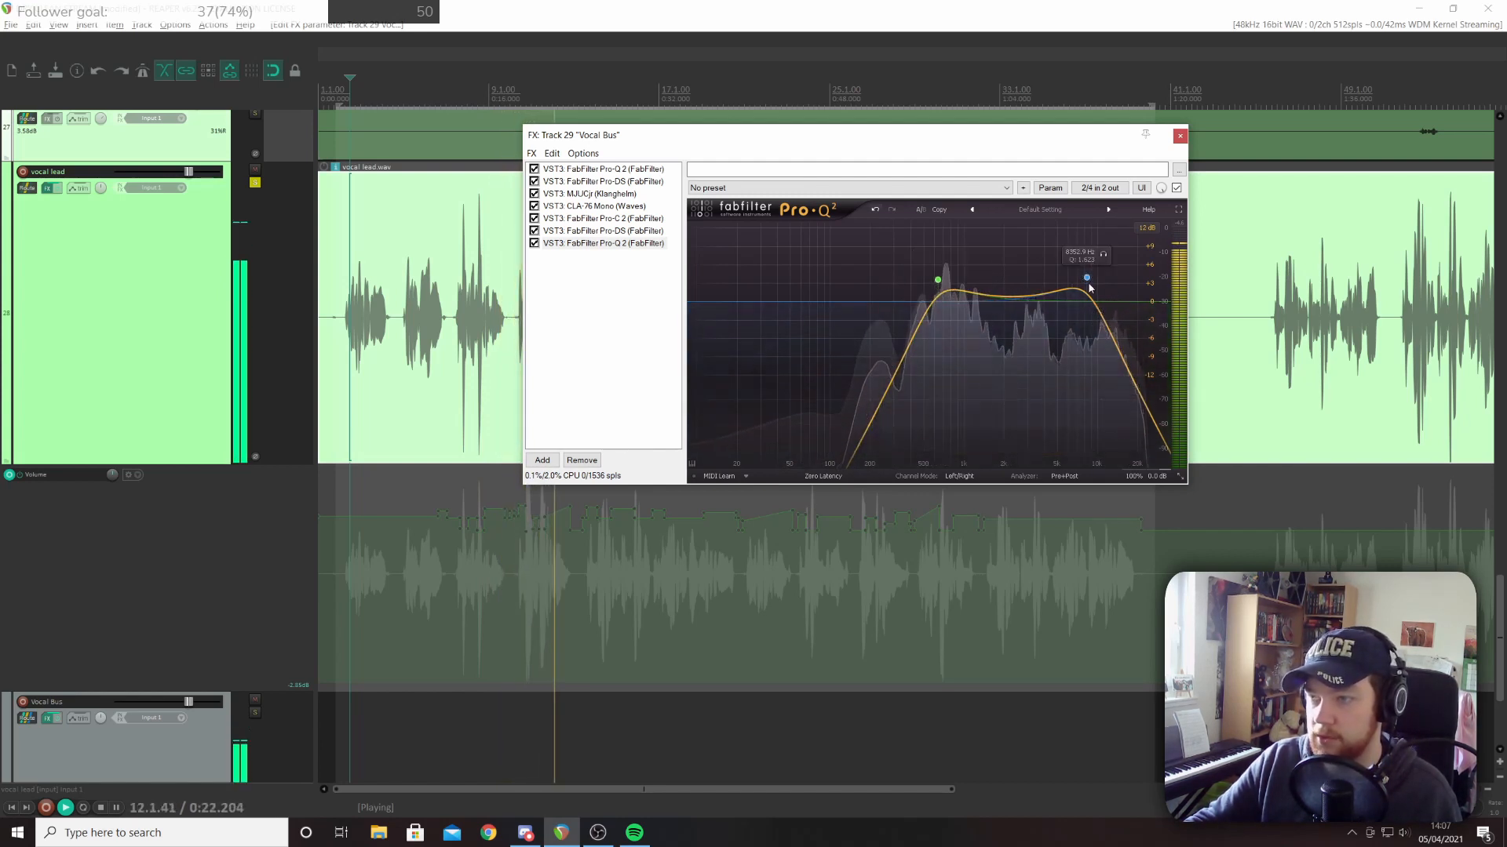
pyautogui.moveTo(1084, 279); pyautogui.dragTo(1066, 278)
pyautogui.moveTo(937, 280); pyautogui.dragTo(1050, 280)
pyautogui.press('space')
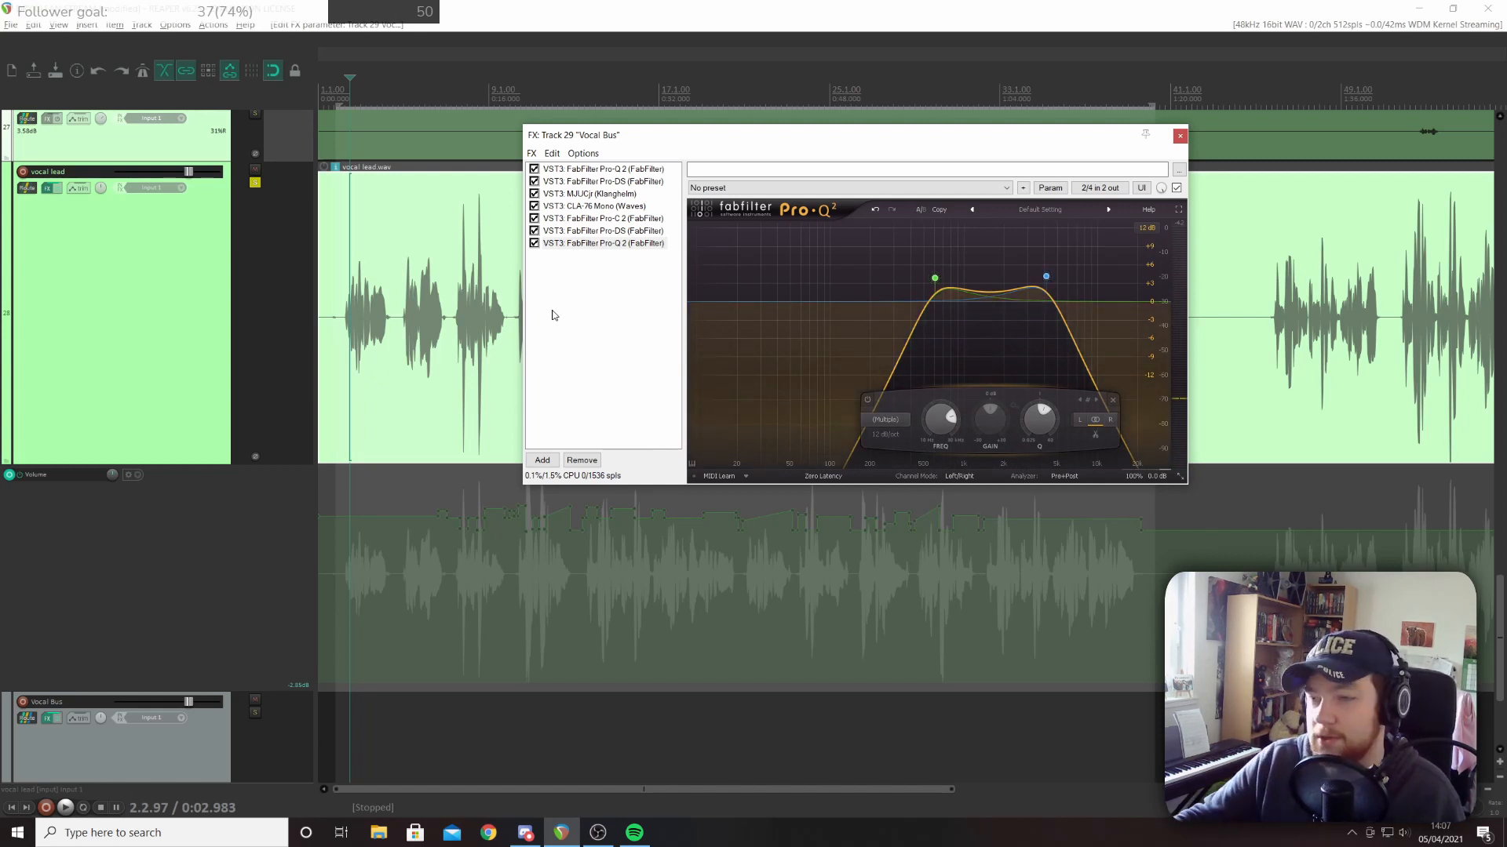
# Add FabFilter Saturn to the end of the Vocal Bus effects chain and set its distortion style to Broken Tube
pyautogui.doubleClick(560, 313)
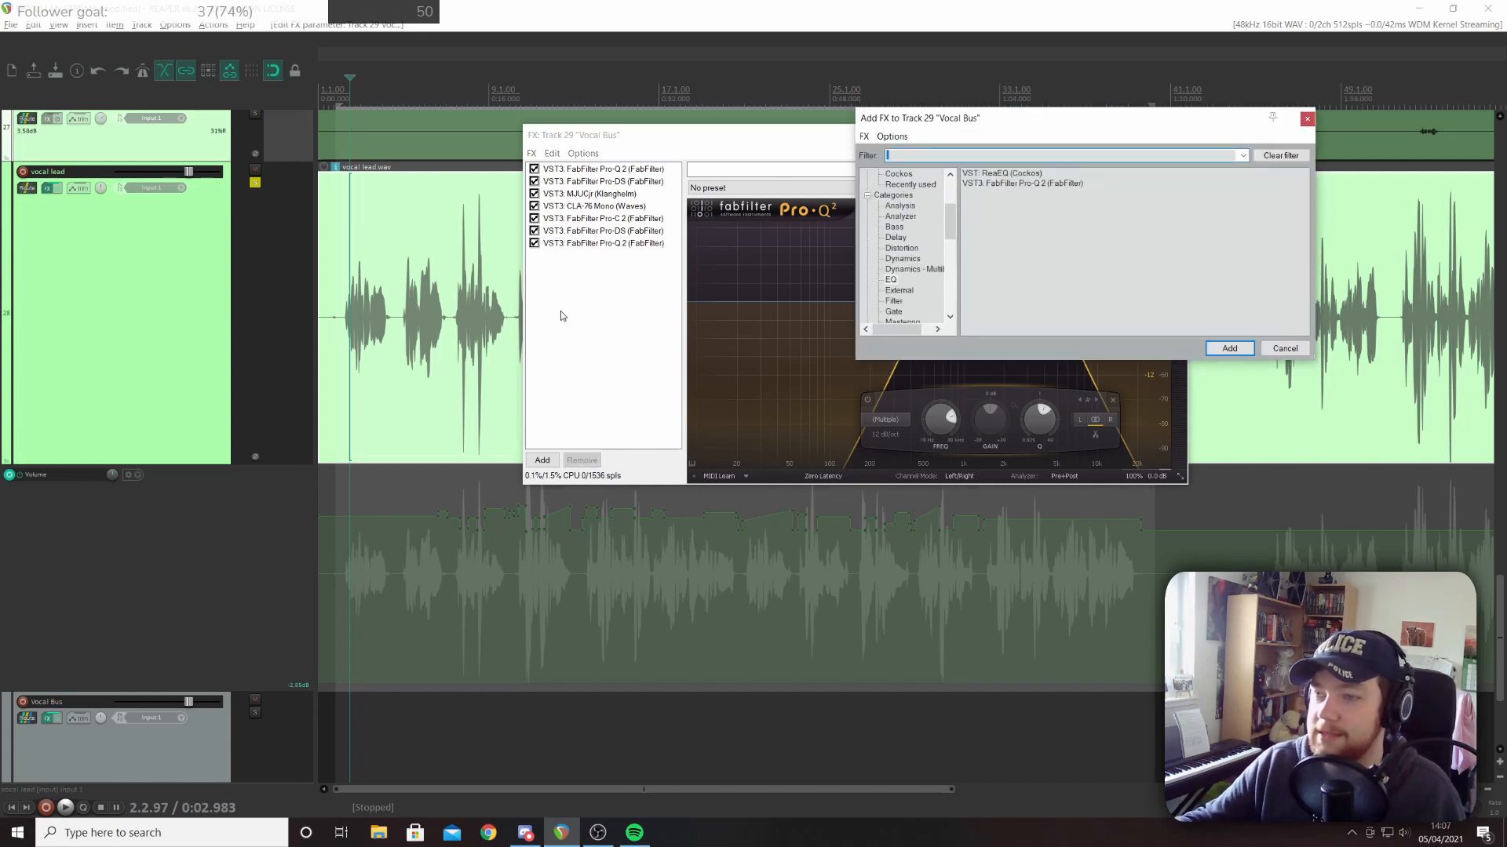
pyautogui.click(901, 248)
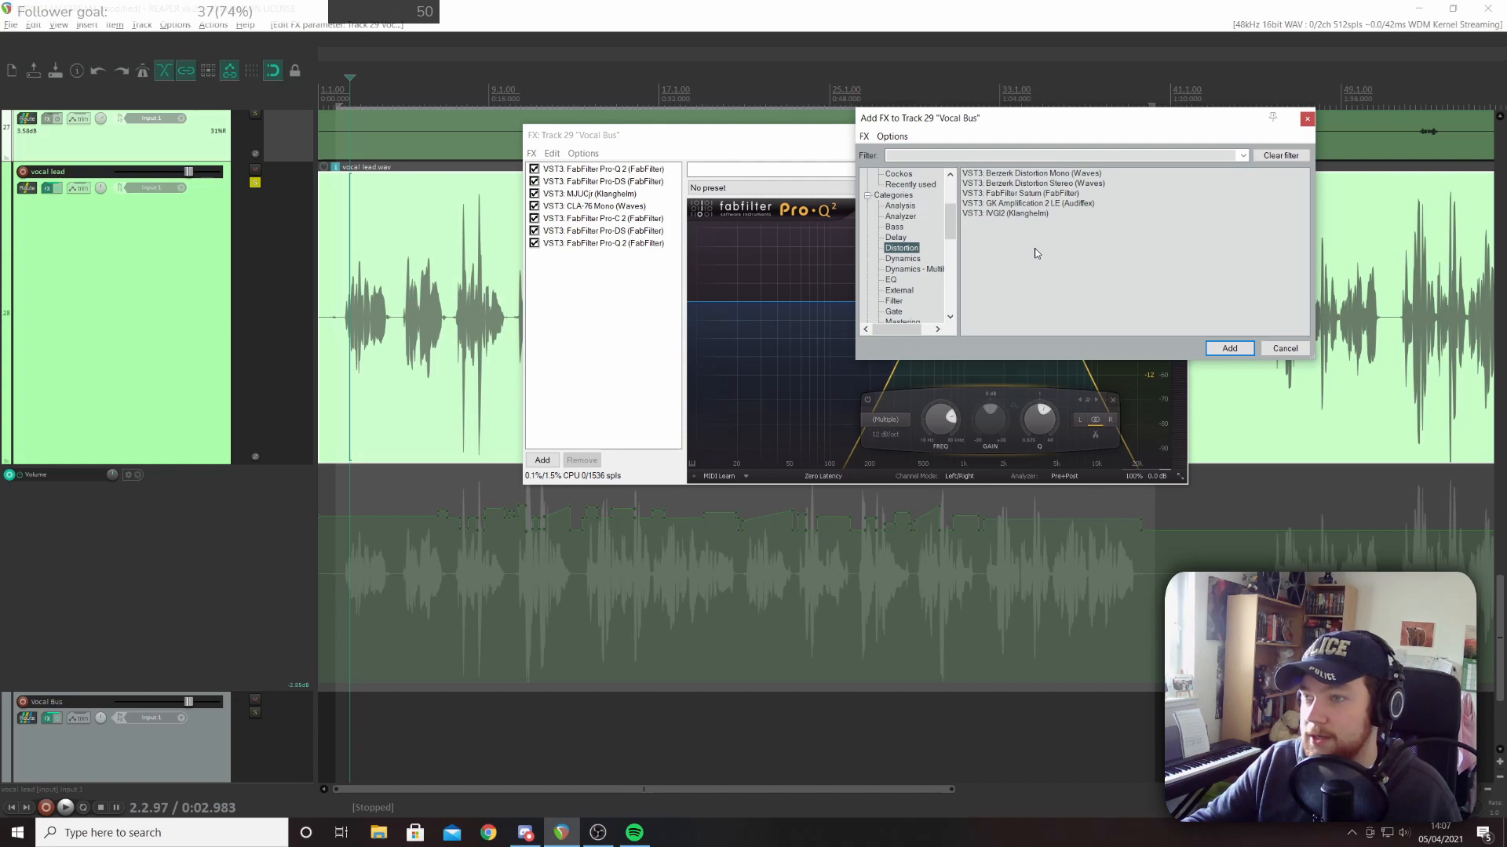
pyautogui.click(1010, 195)
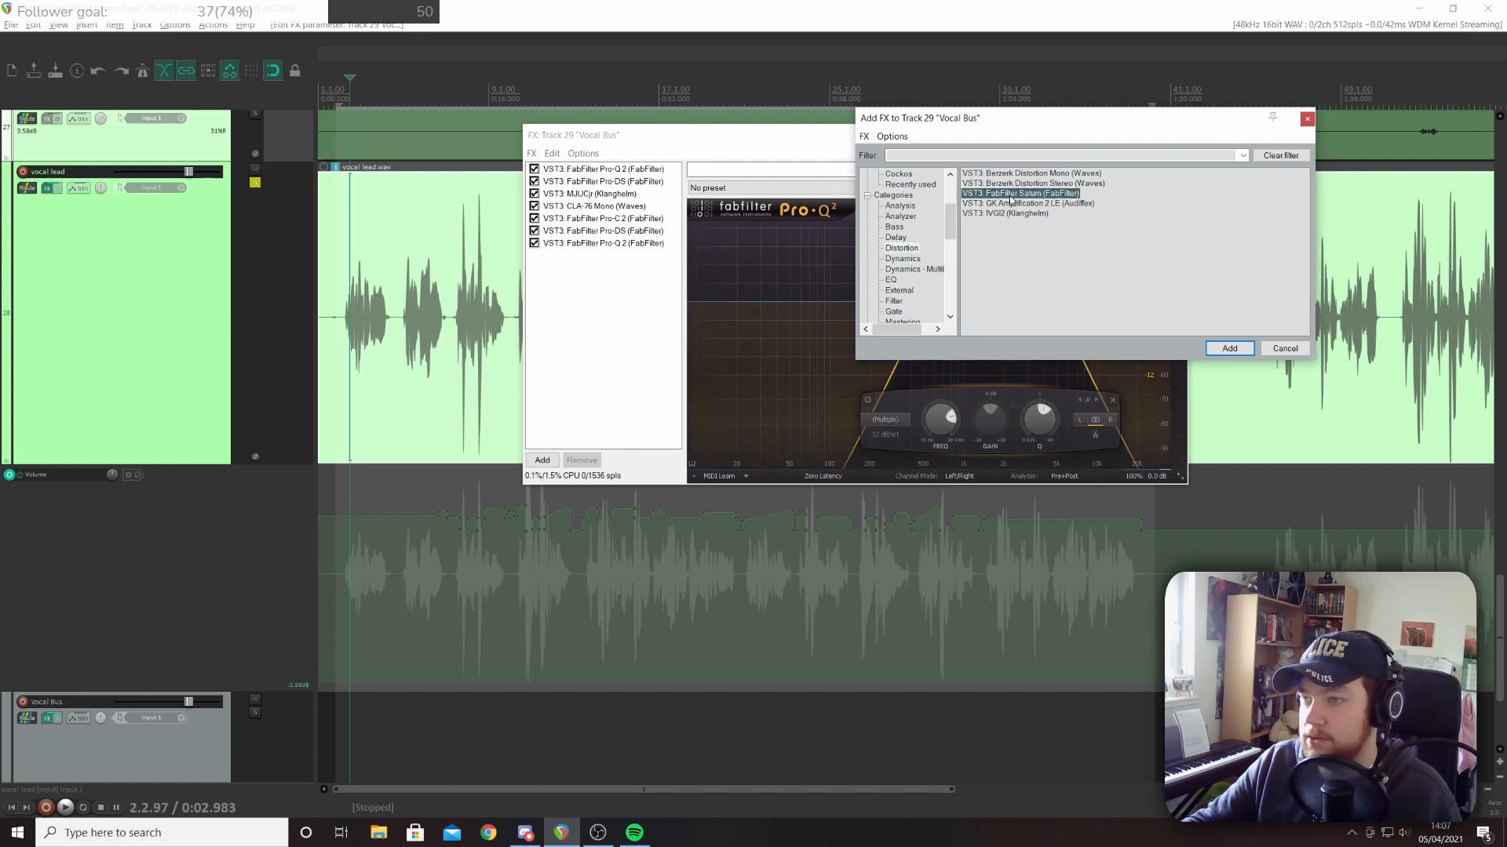
pyautogui.click(1229, 348)
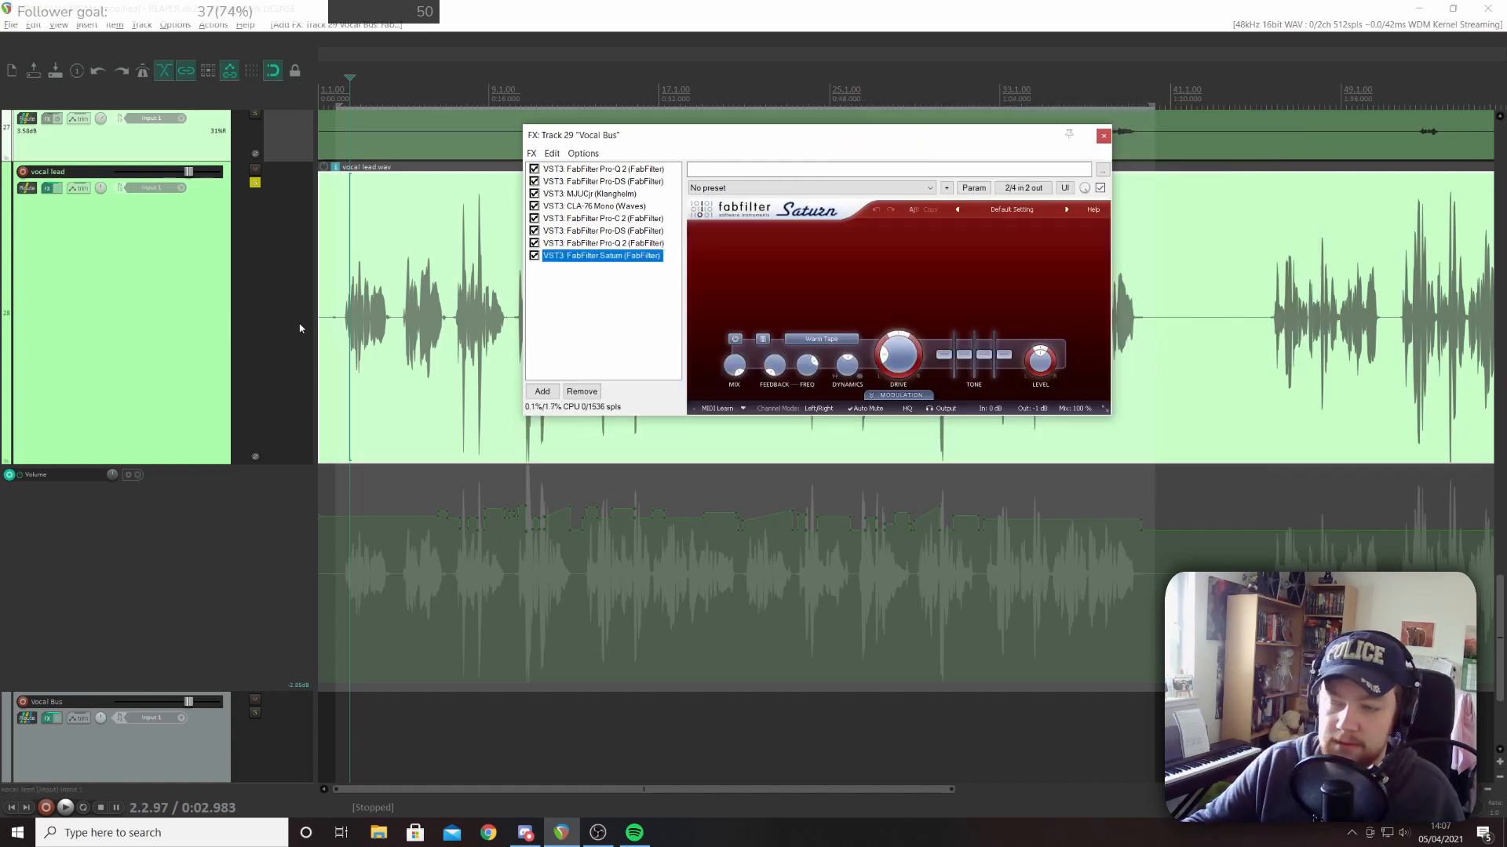
pyautogui.click(830, 340)
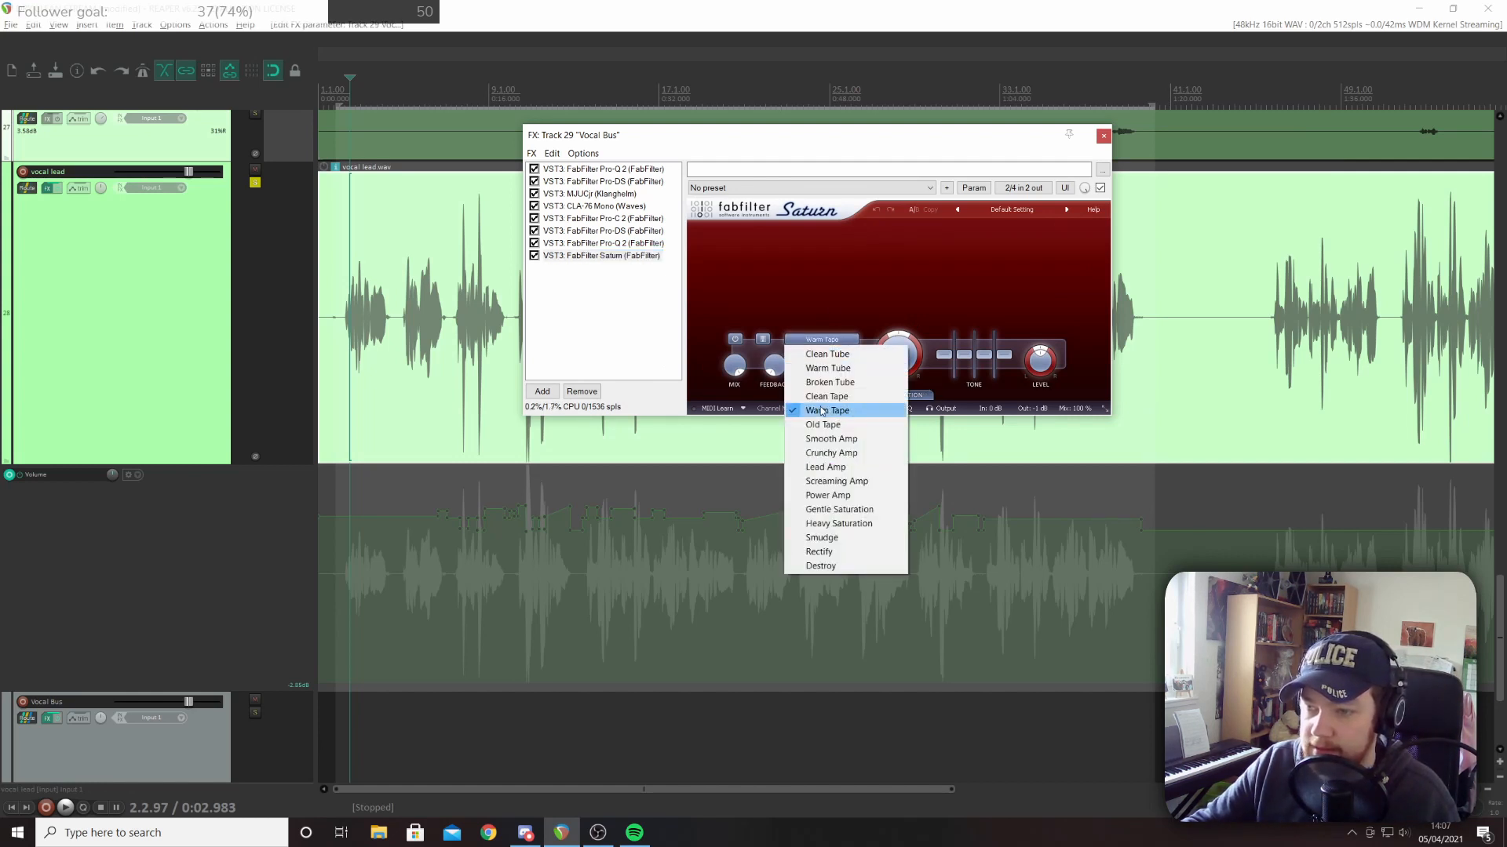
pyautogui.click(844, 388)
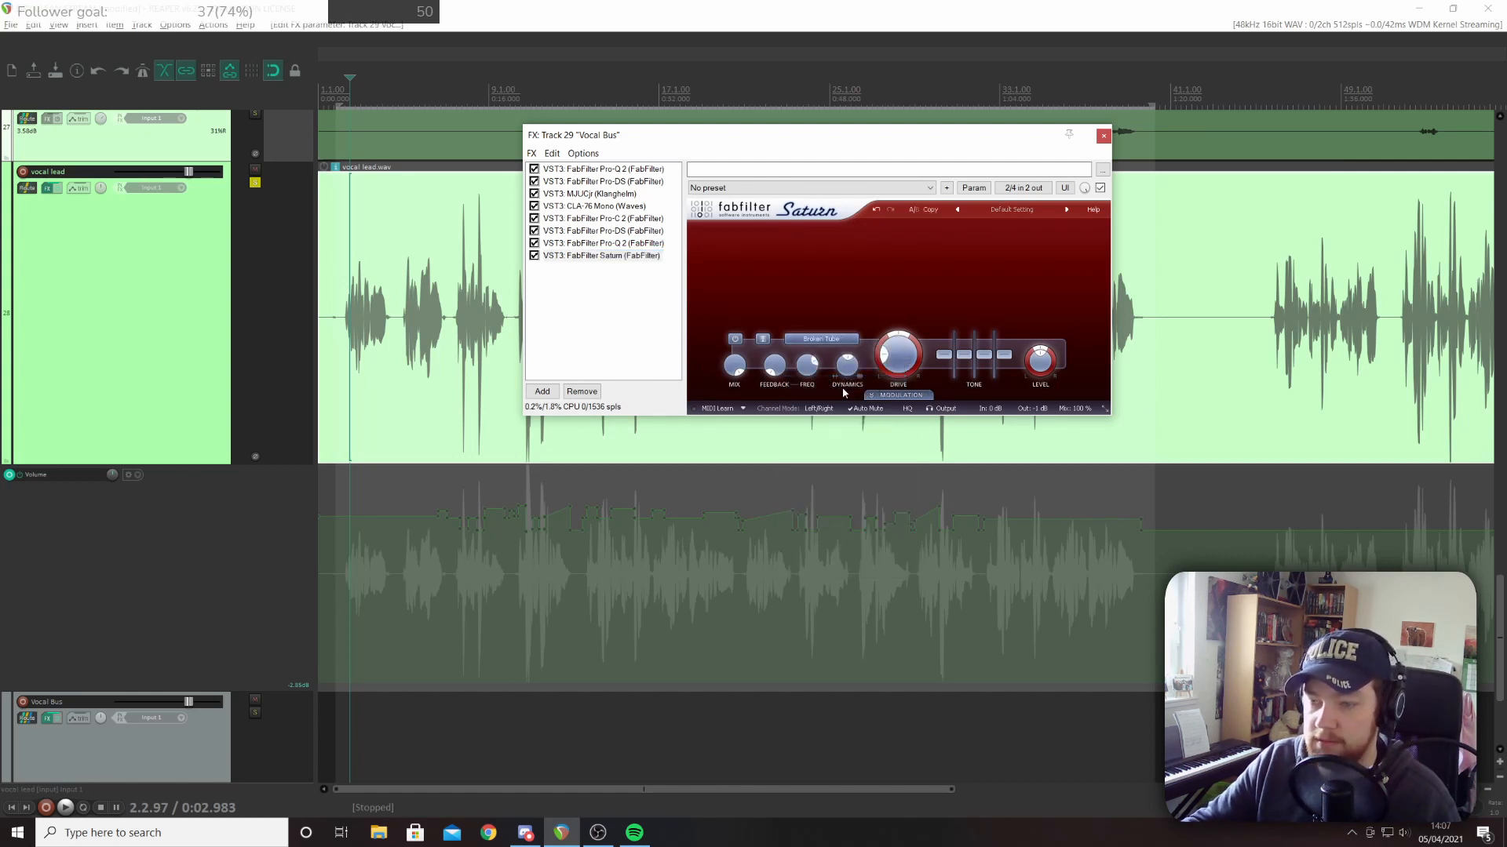
# Raise Saturn's band drive and adjust its band level by ear while the soloed vocal plays, and stop playback
pyautogui.moveTo(1038, 363)
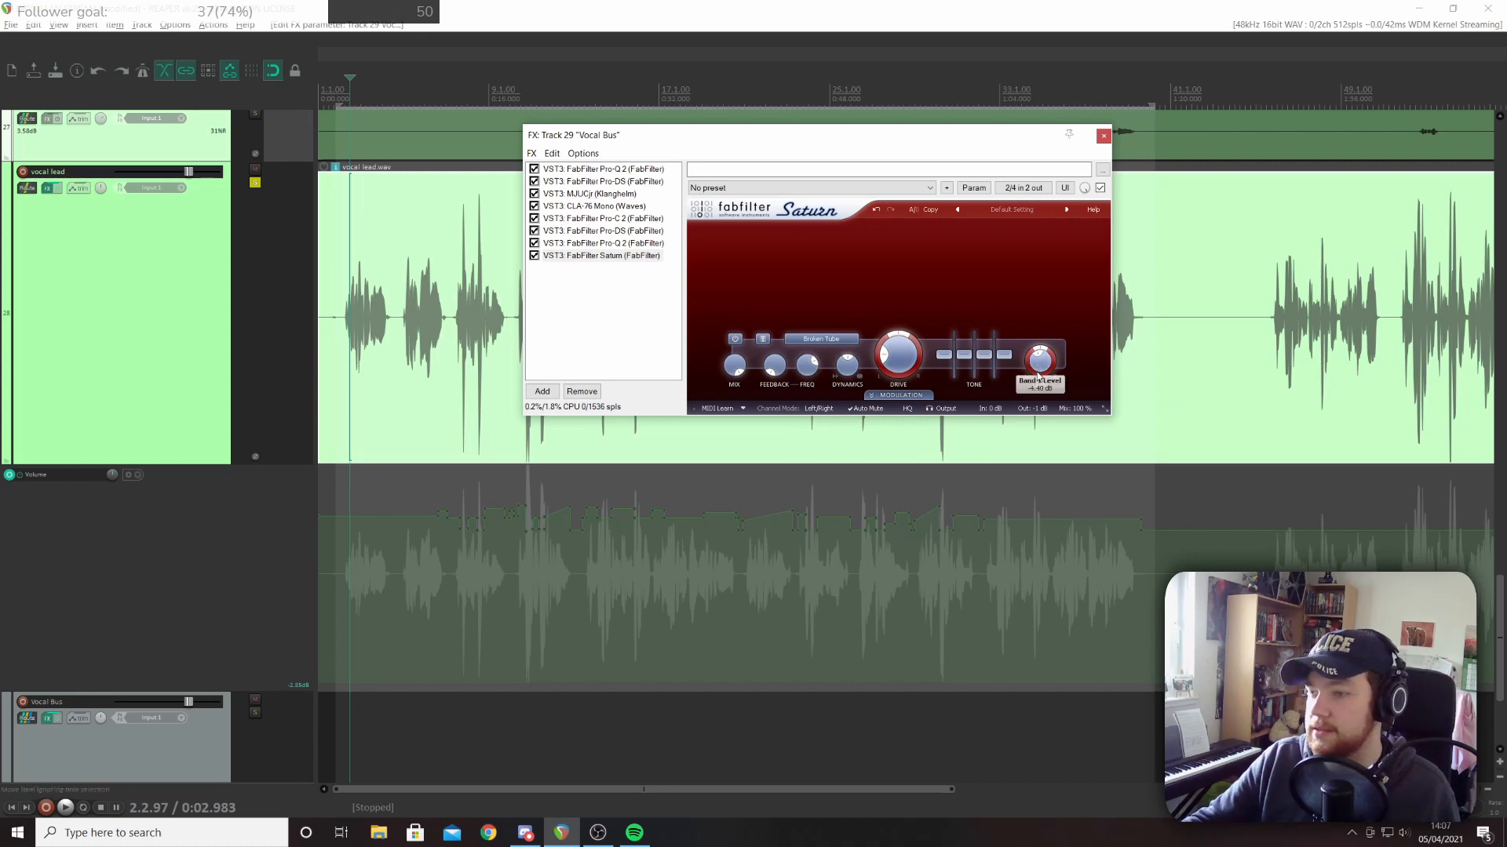
pyautogui.moveTo(888, 362)
pyautogui.press('space')
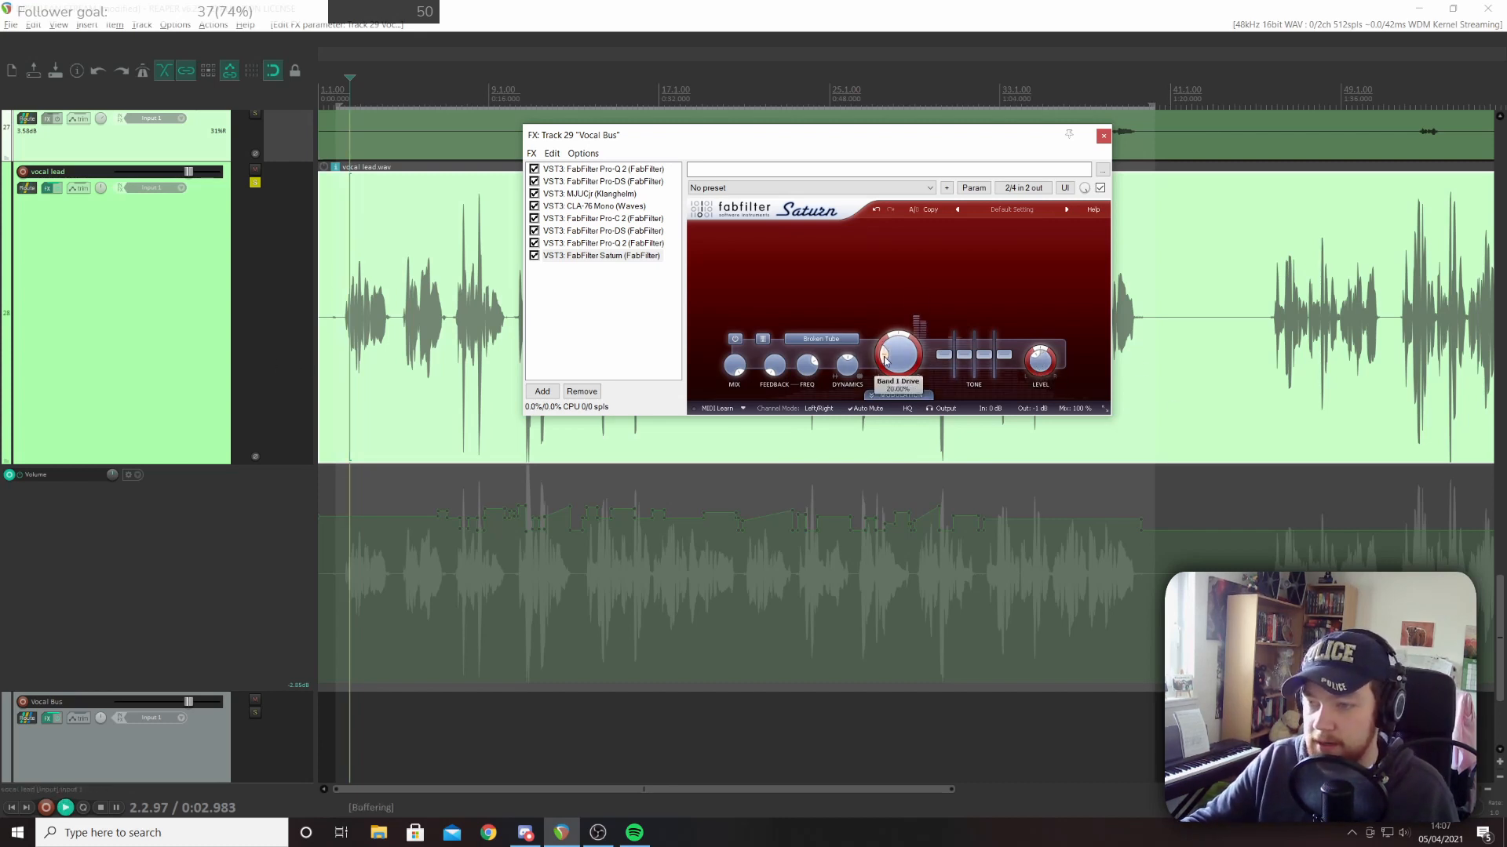
pyautogui.moveTo(888, 362)
pyautogui.mouseDown()
pyautogui.moveTo(893, 302)
pyautogui.moveTo(884, 338)
pyautogui.mouseUp()
pyautogui.moveTo(1039, 362)
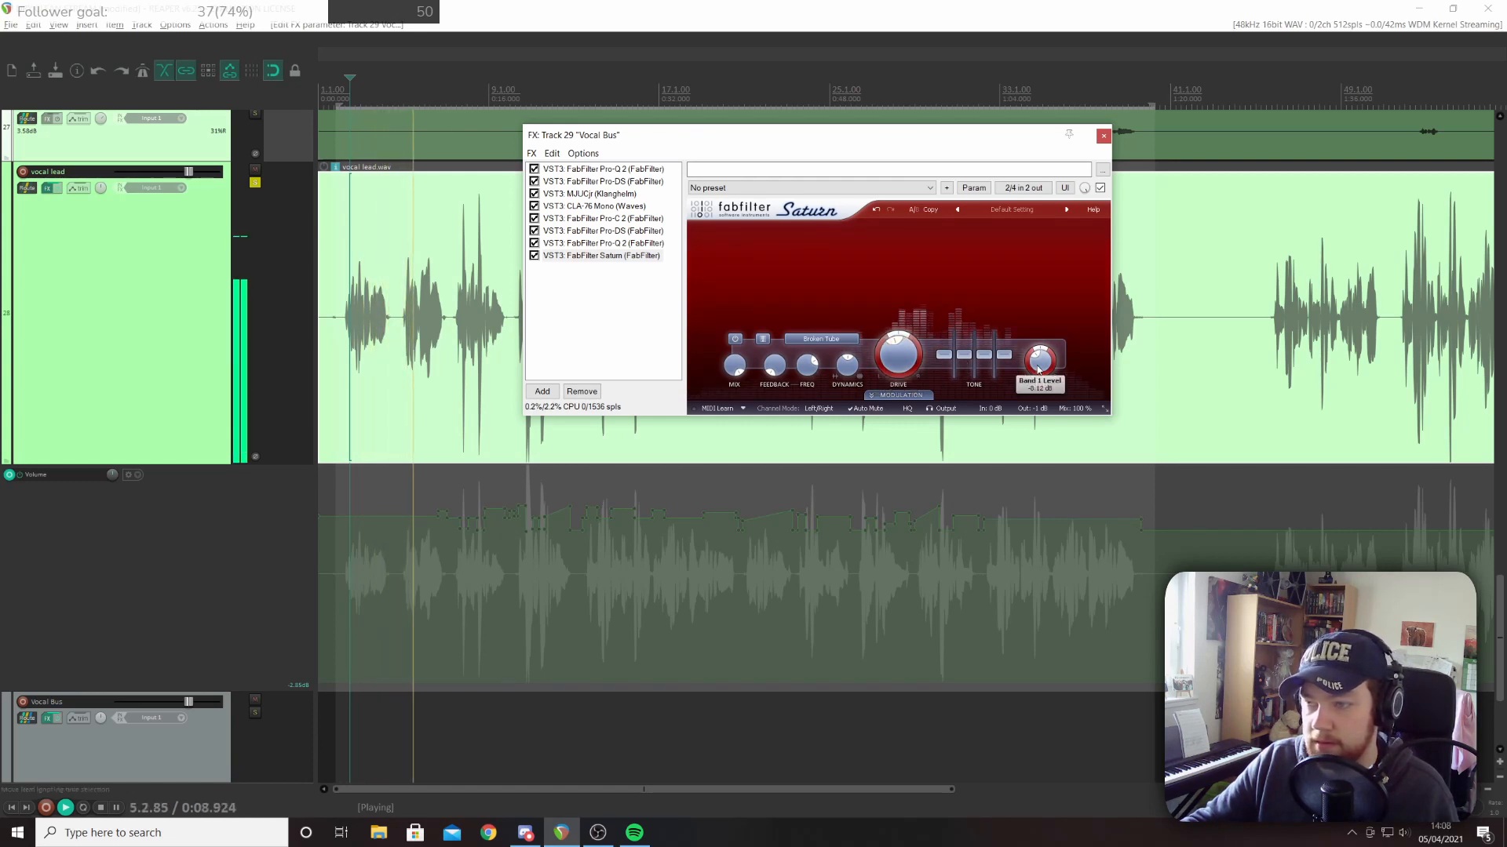
pyautogui.moveTo(1039, 364); pyautogui.dragTo(1041, 349)
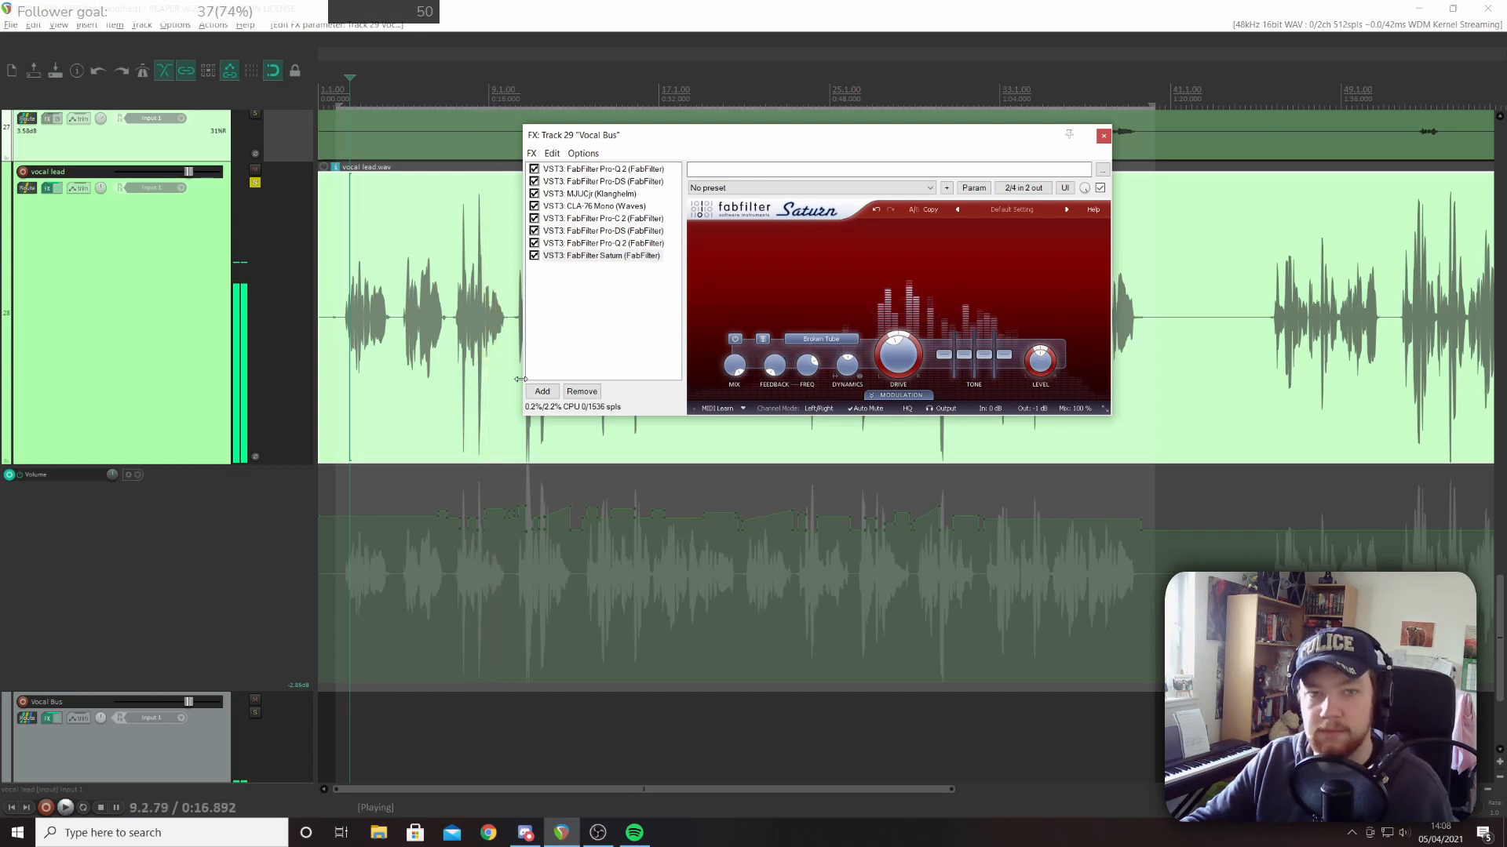
pyautogui.press('space')
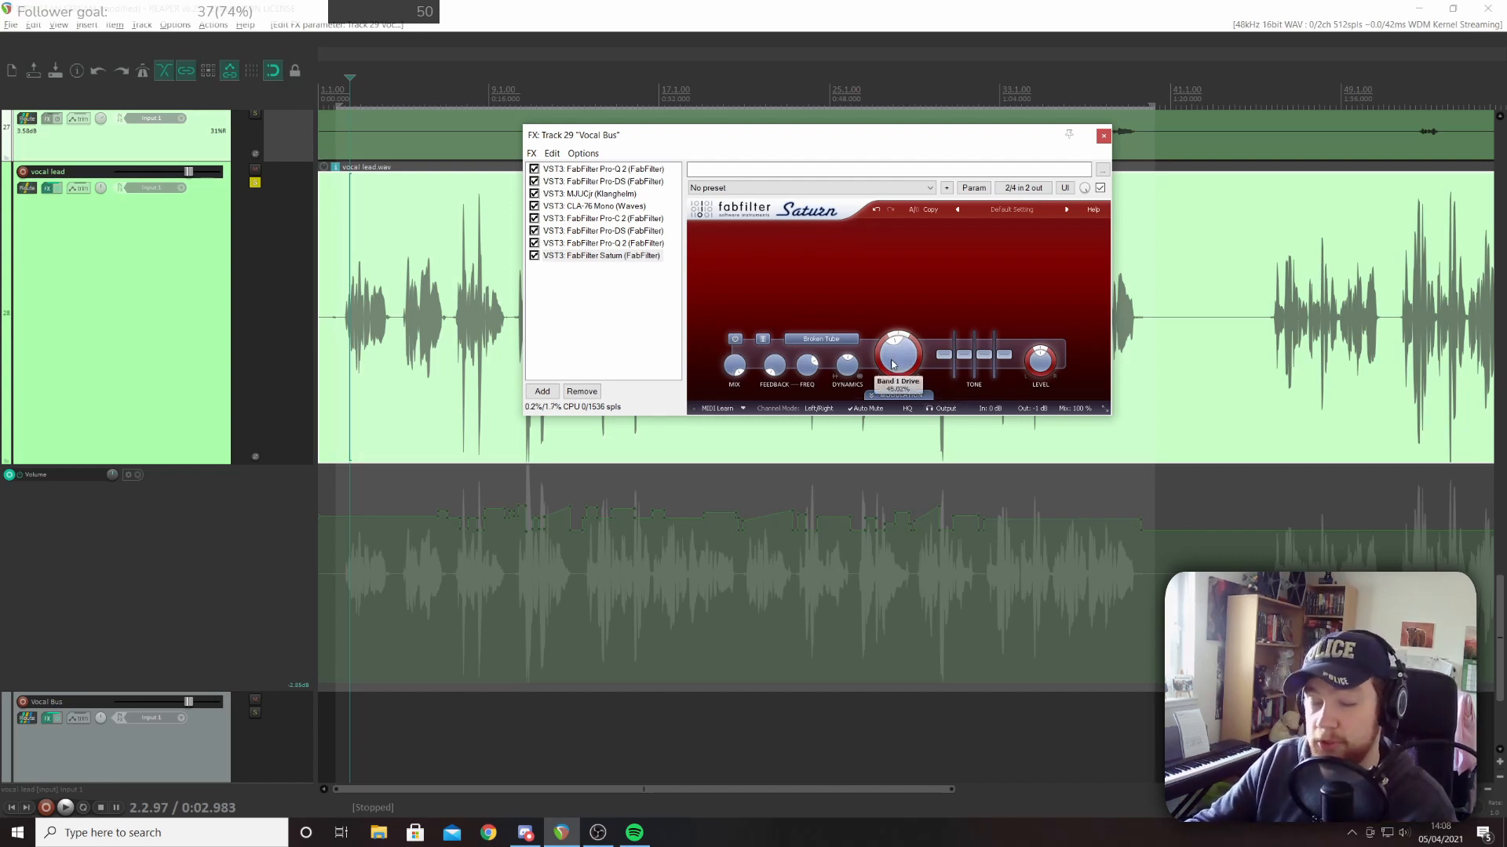
# Audition the soloed vocal with Saturn's band drive pushed to 100%, and pull the drive back down
pyautogui.moveTo(892, 363)
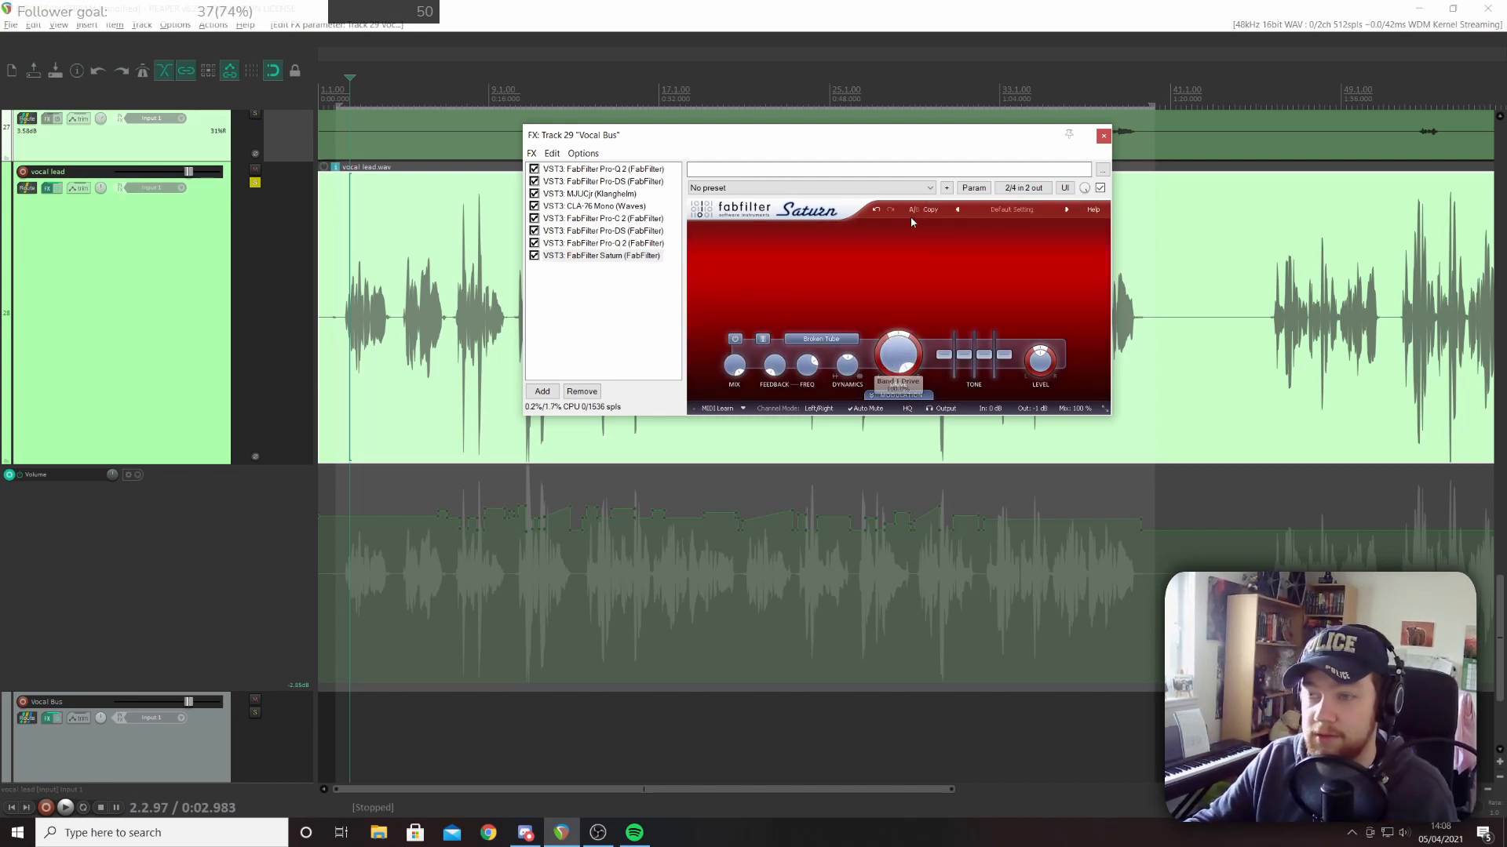
pyautogui.press('space')
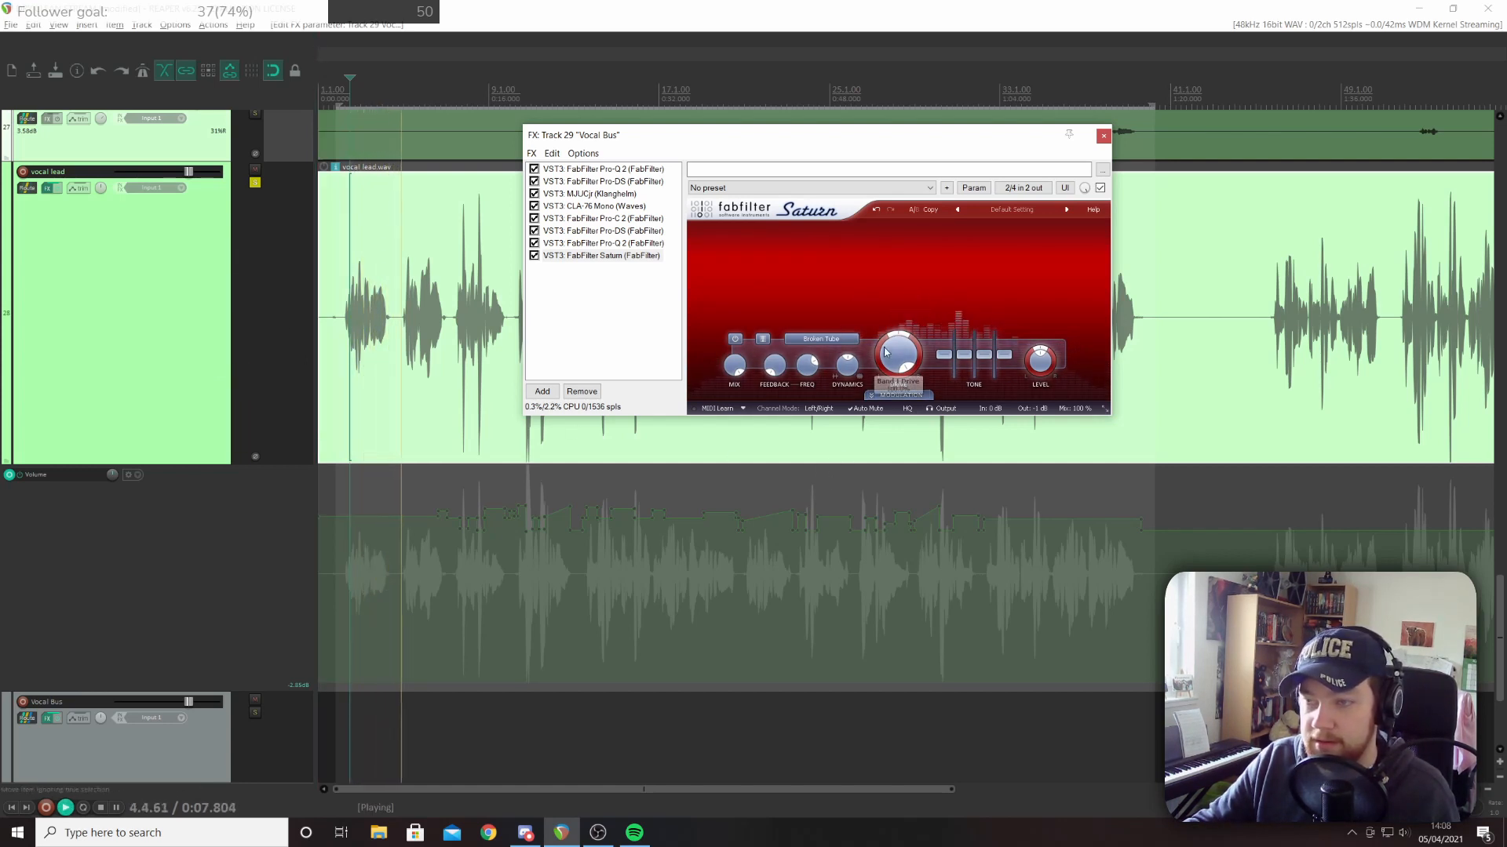
pyautogui.press('space')
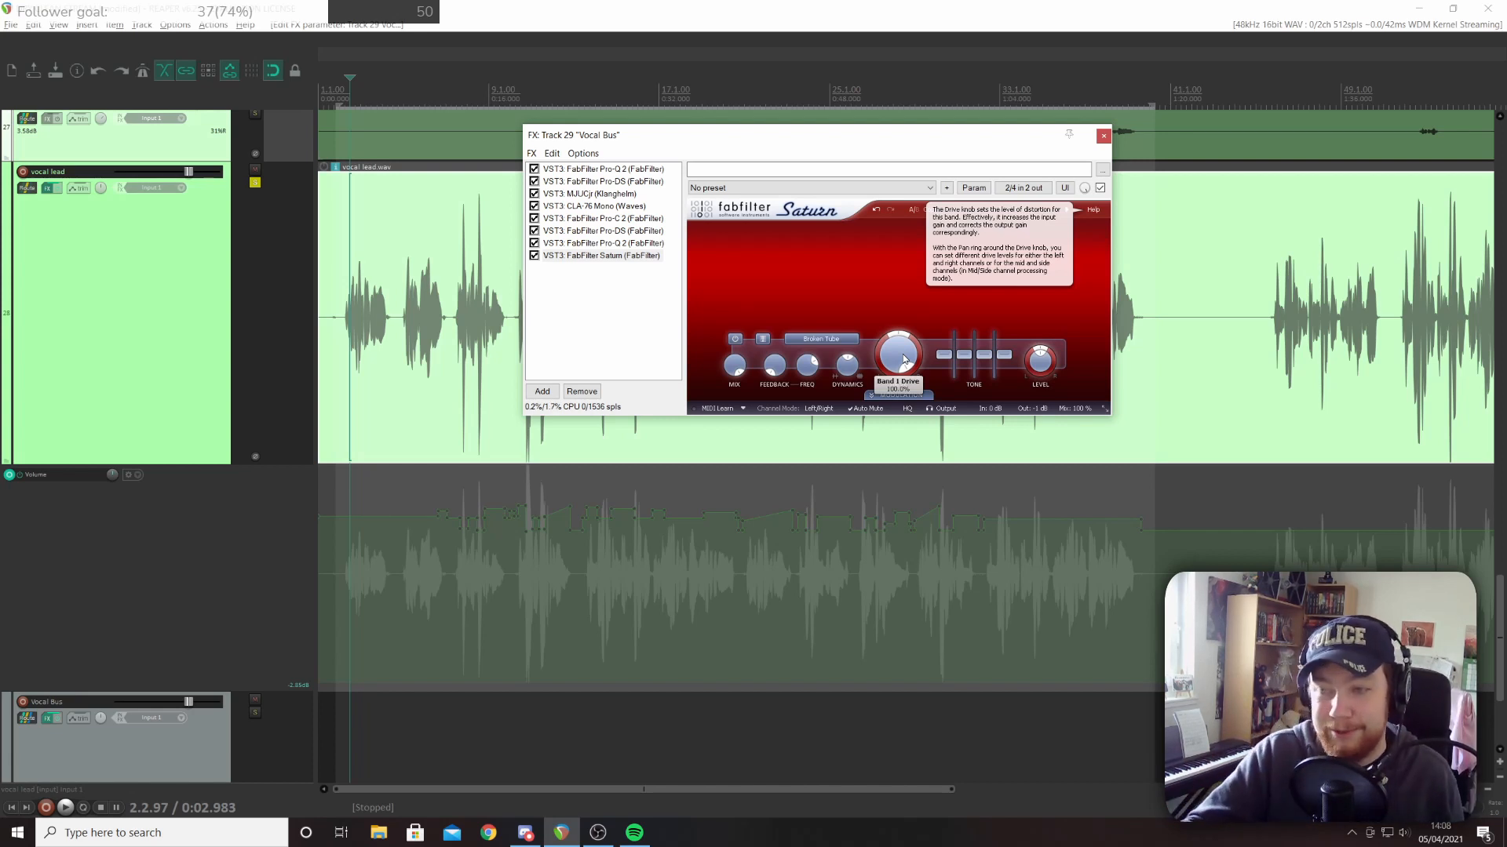
pyautogui.moveTo(904, 360); pyautogui.dragTo(907, 382)
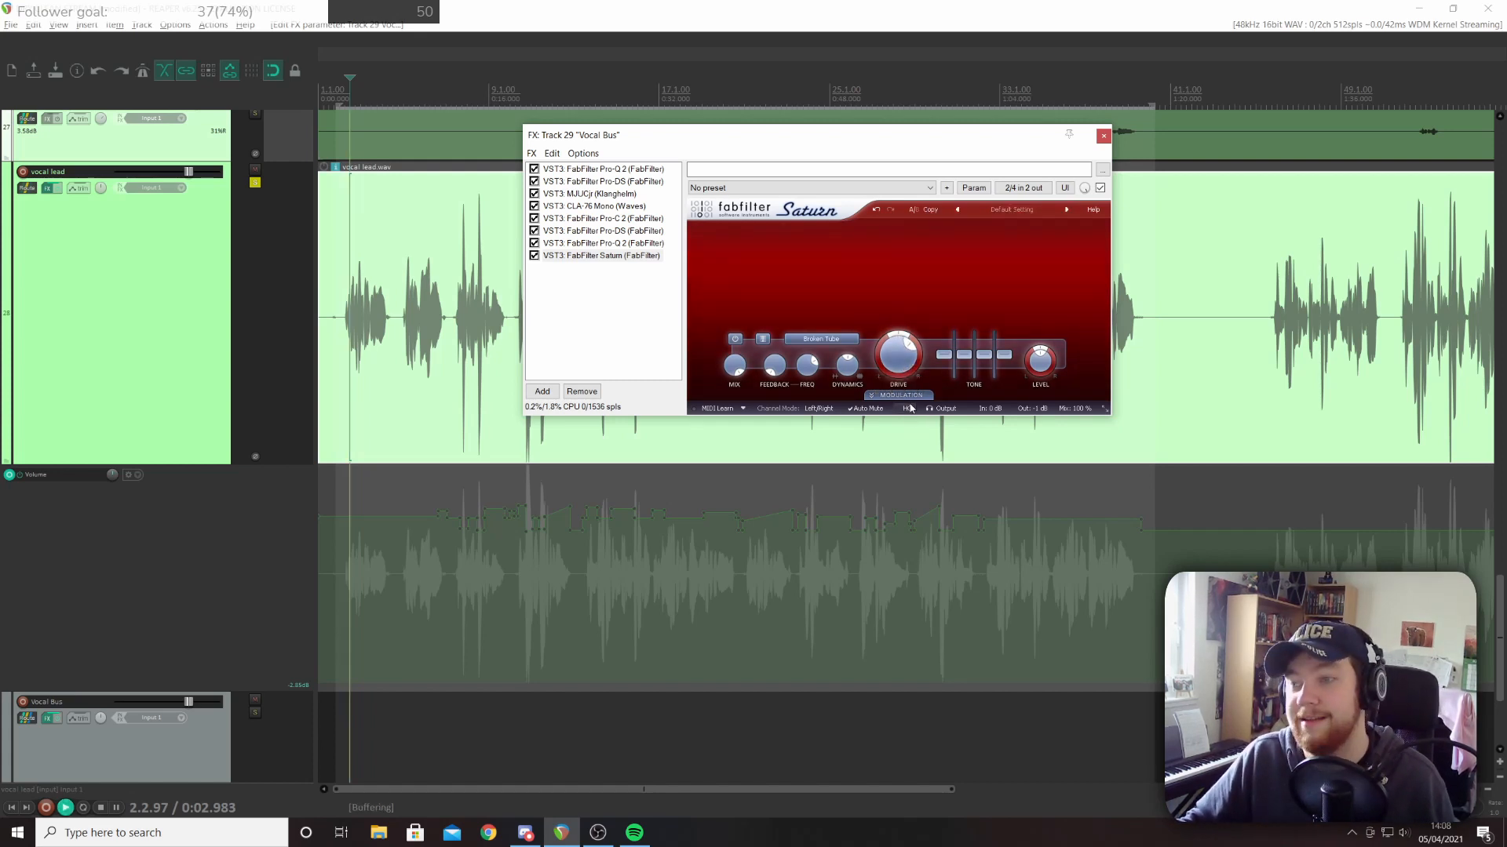
# Unsolo the vocal lead and lower Saturn's band drive by ear during full-mix playback, and stop playback
pyautogui.press('space')
pyautogui.press('space')
pyautogui.click(255, 182)
pyautogui.press('space')
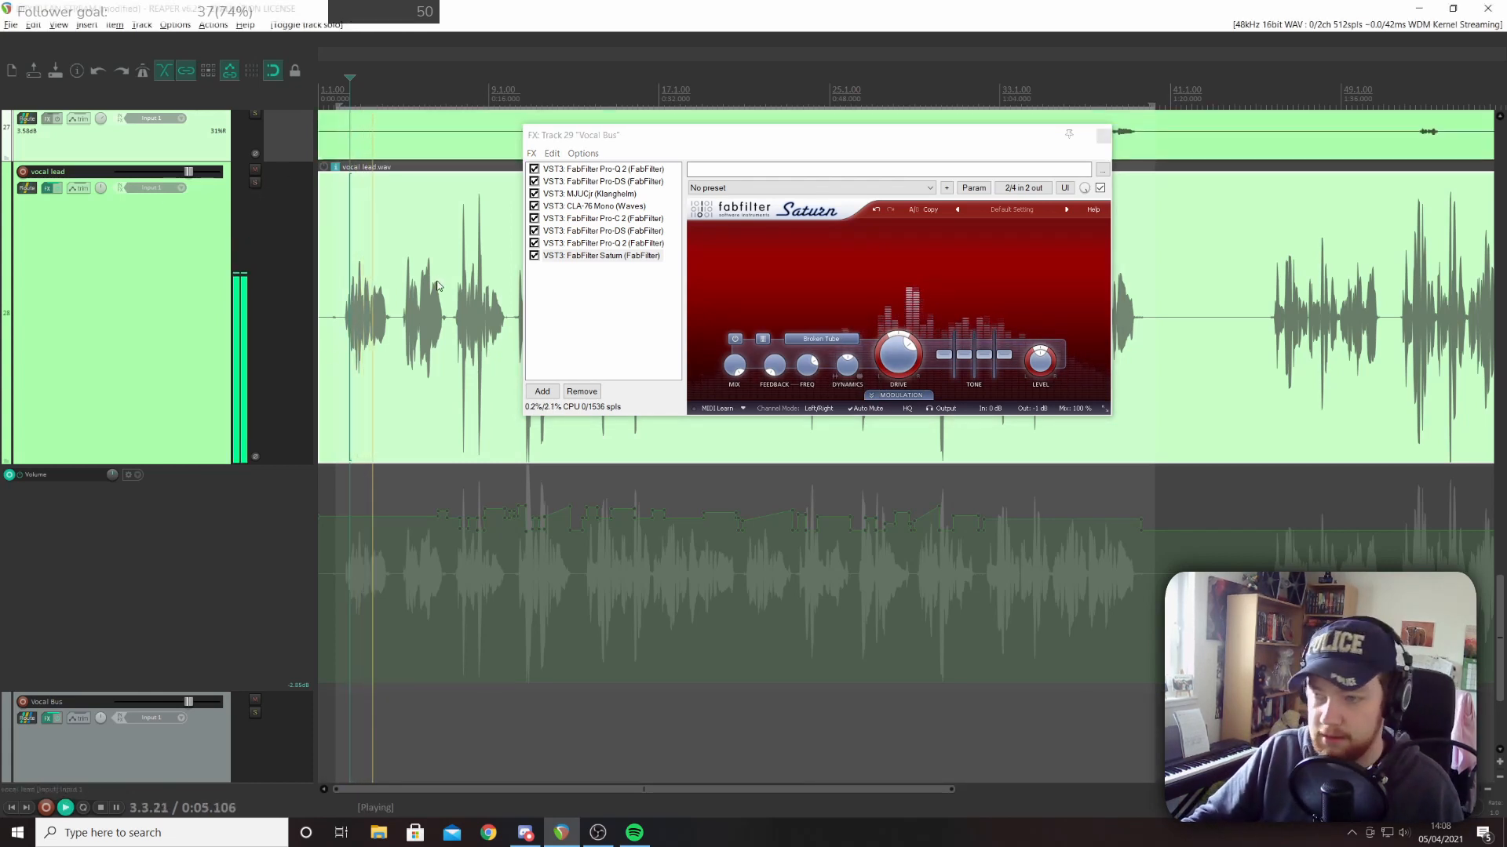
pyautogui.click(894, 368)
pyautogui.moveTo(893, 368); pyautogui.dragTo(895, 387)
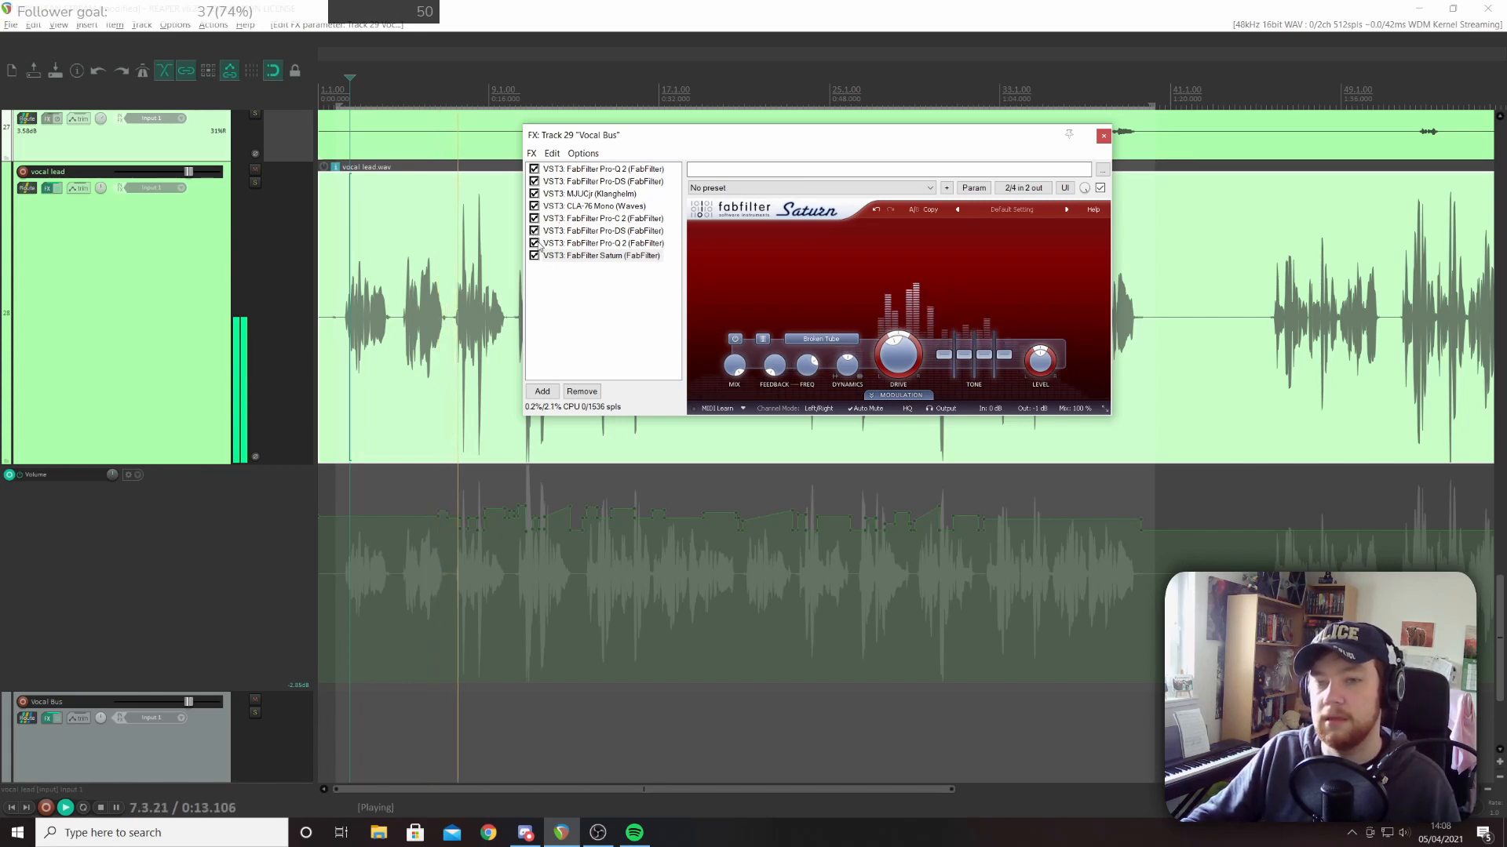
pyautogui.press('space')
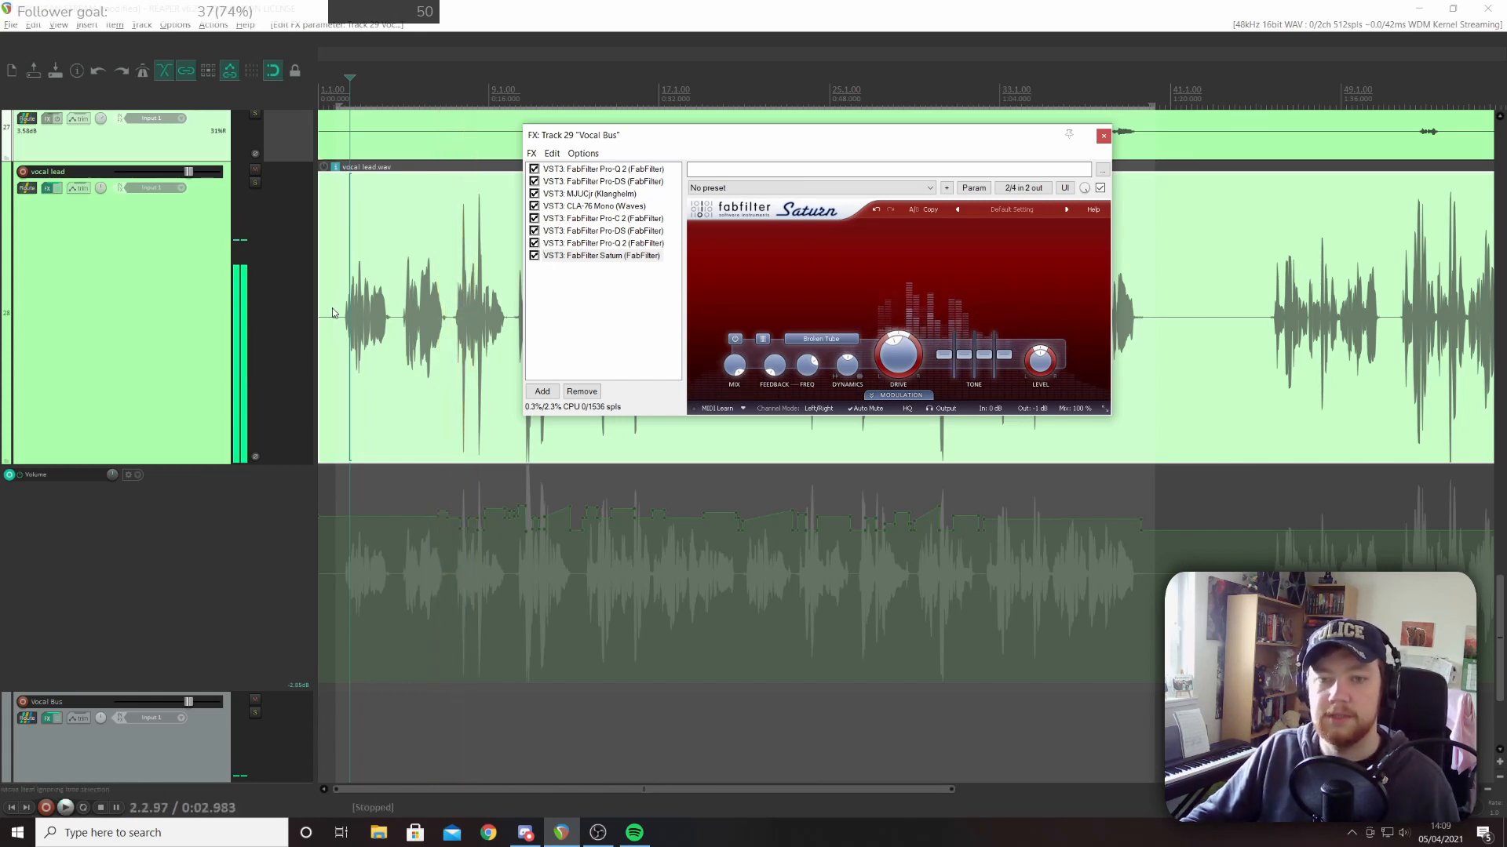
# Play from just before the first vocal phrase and compare the mix with the second Pro-Q 2 and Saturn enabled and bypassed together
pyautogui.click(333, 306)
pyautogui.click(341, 303)
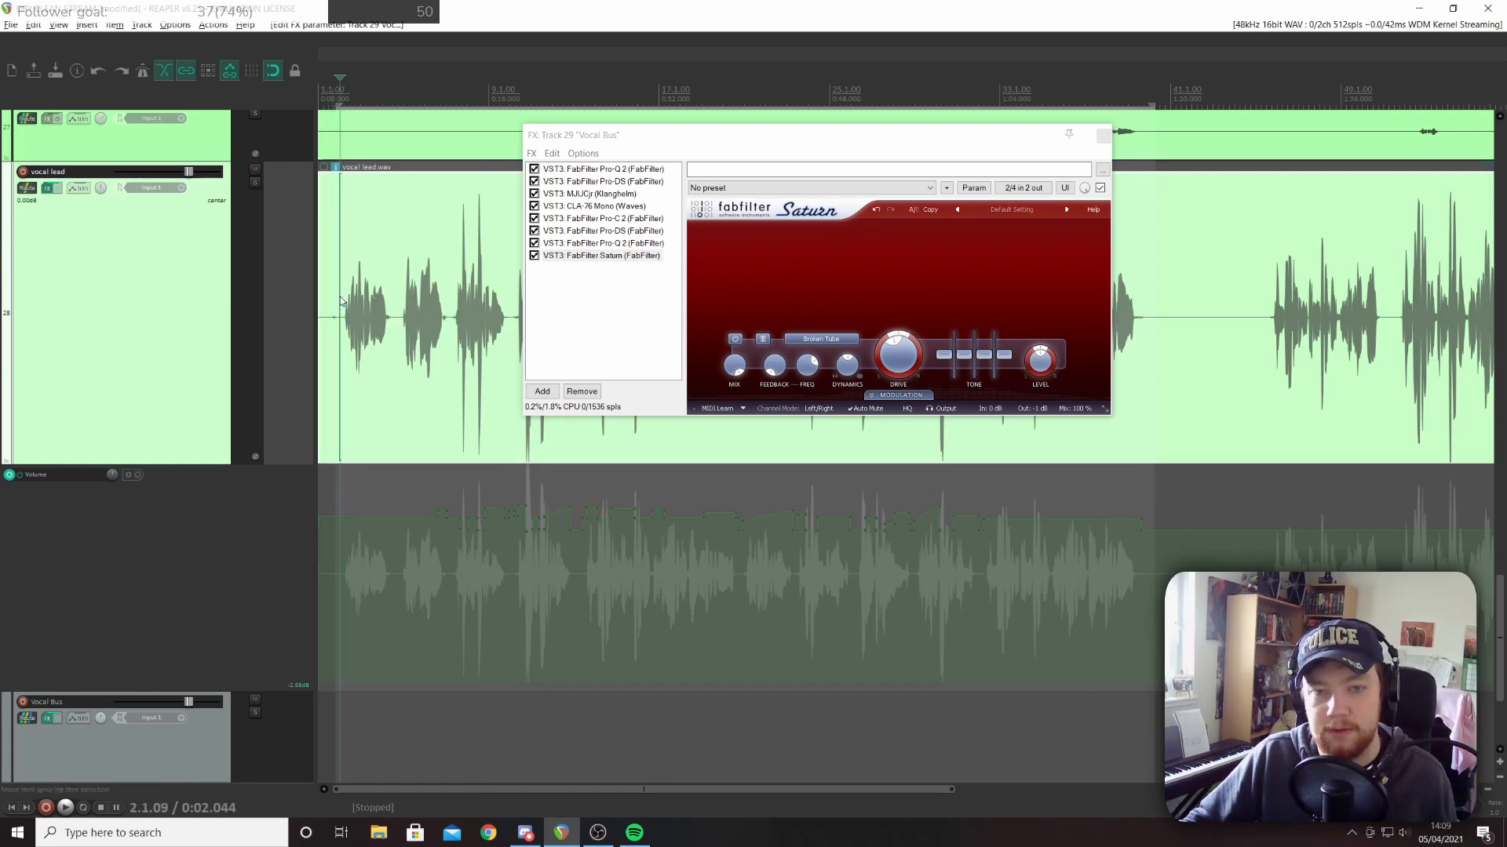
pyautogui.press('space')
pyautogui.keyDown('shift'); pyautogui.click(570, 248); pyautogui.keyUp('shift')
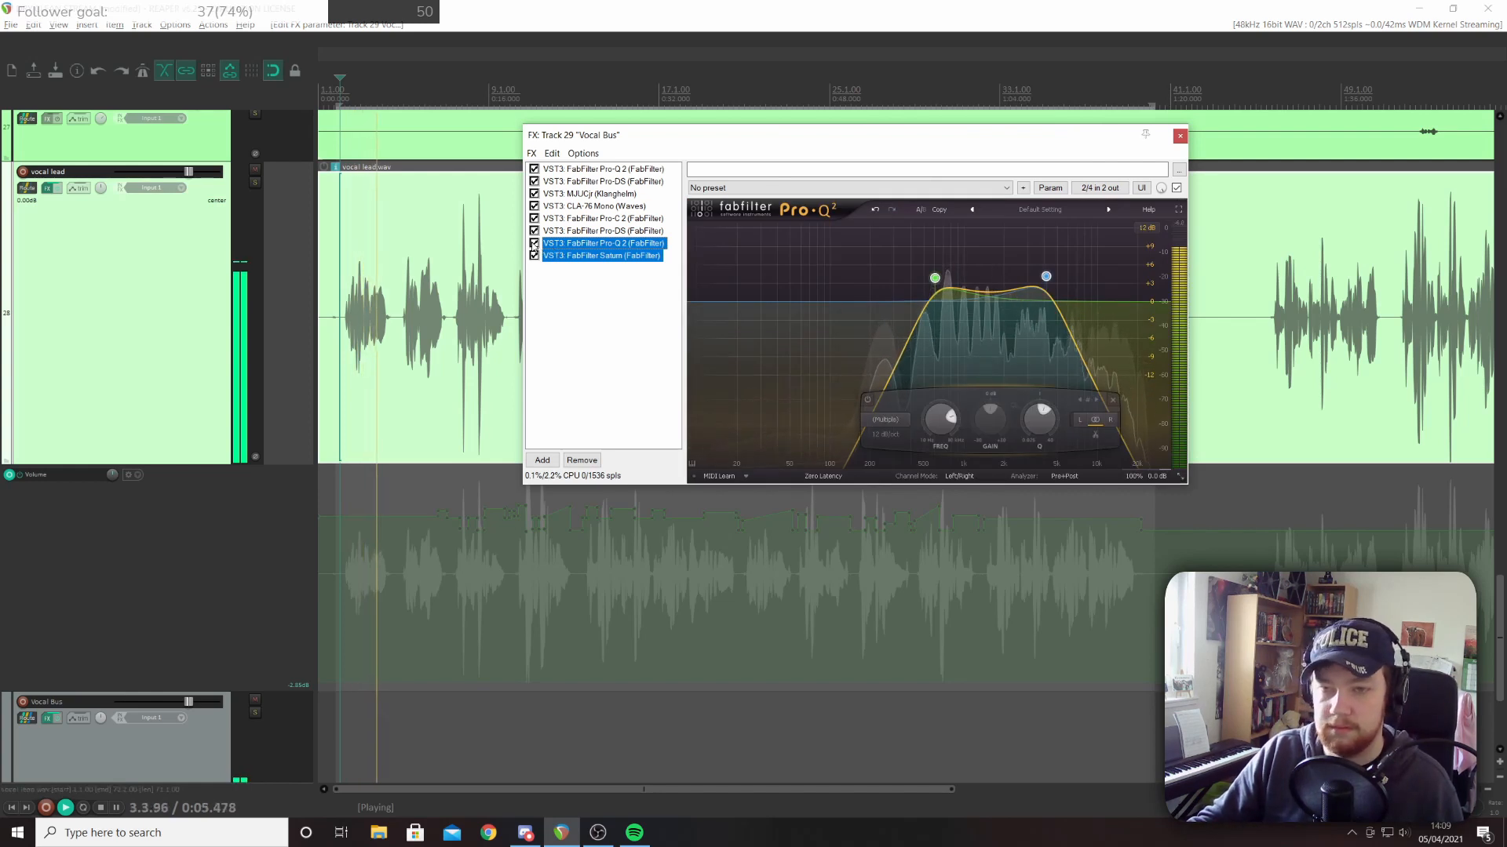
pyautogui.click(534, 243)
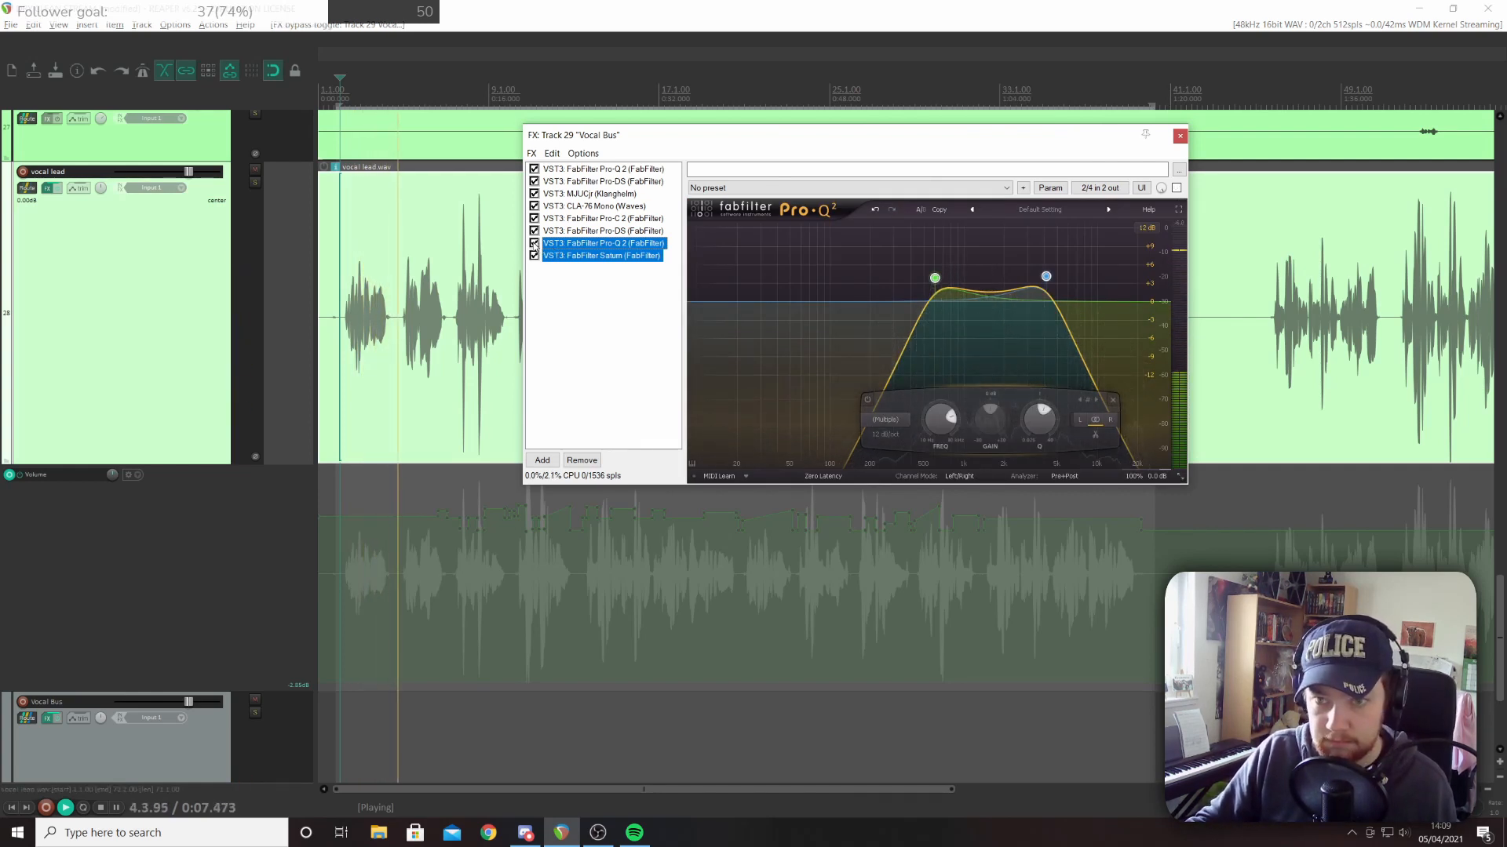
pyautogui.click(534, 243)
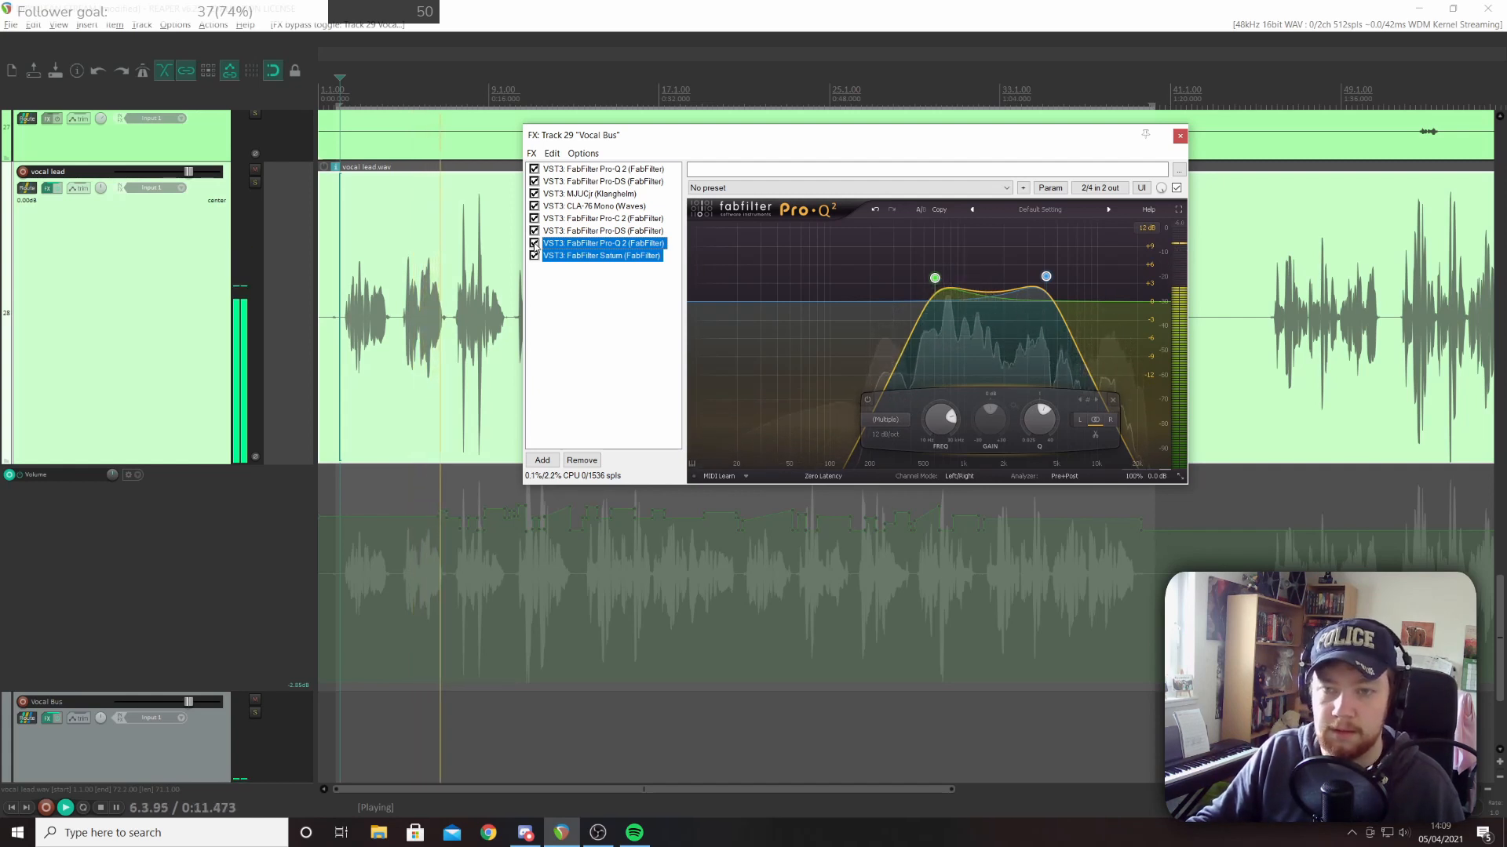
pyautogui.click(534, 243)
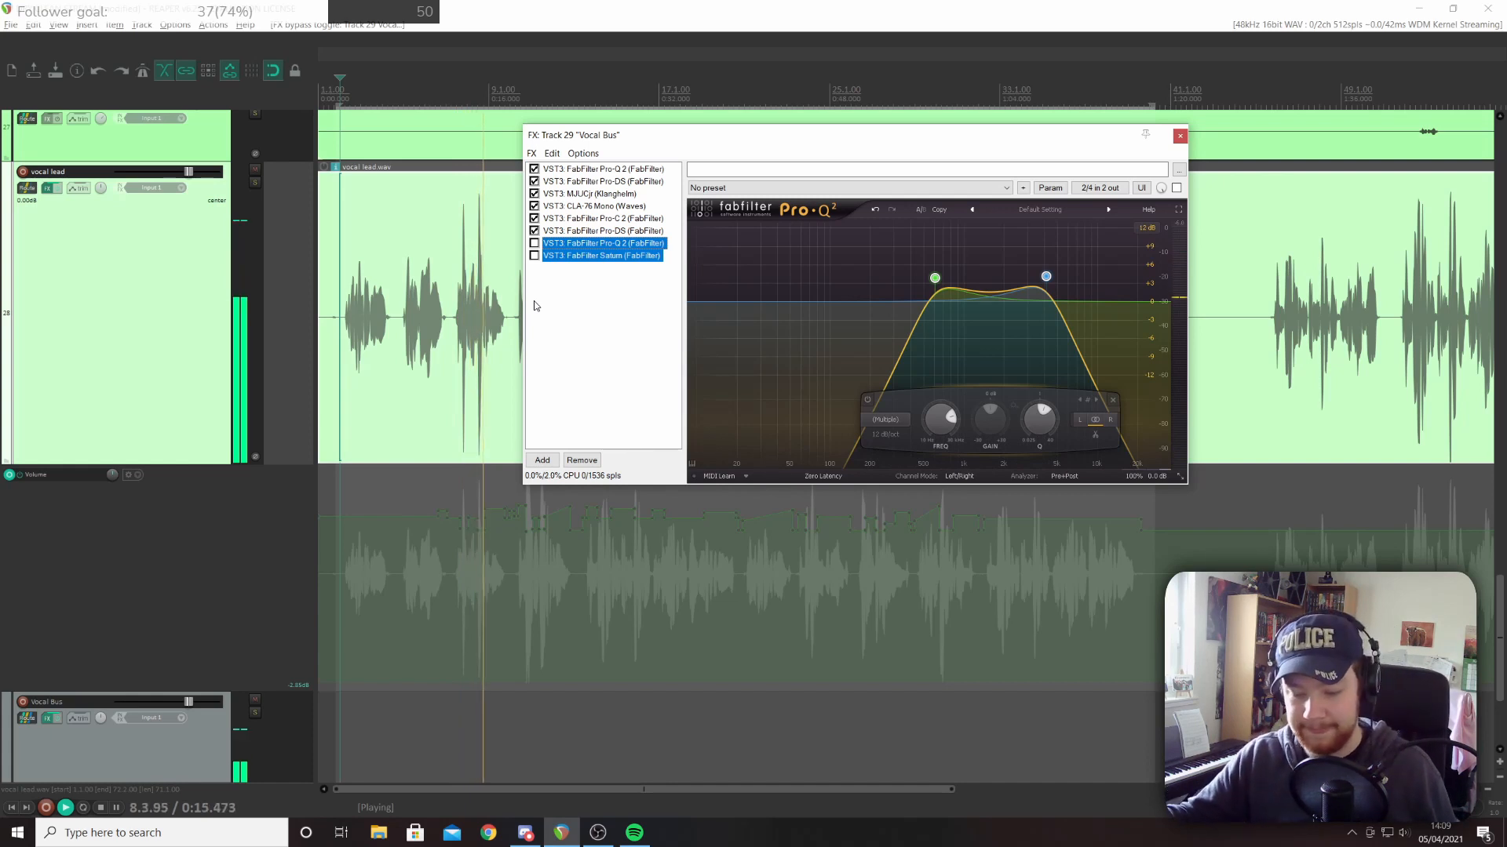
pyautogui.press('space')
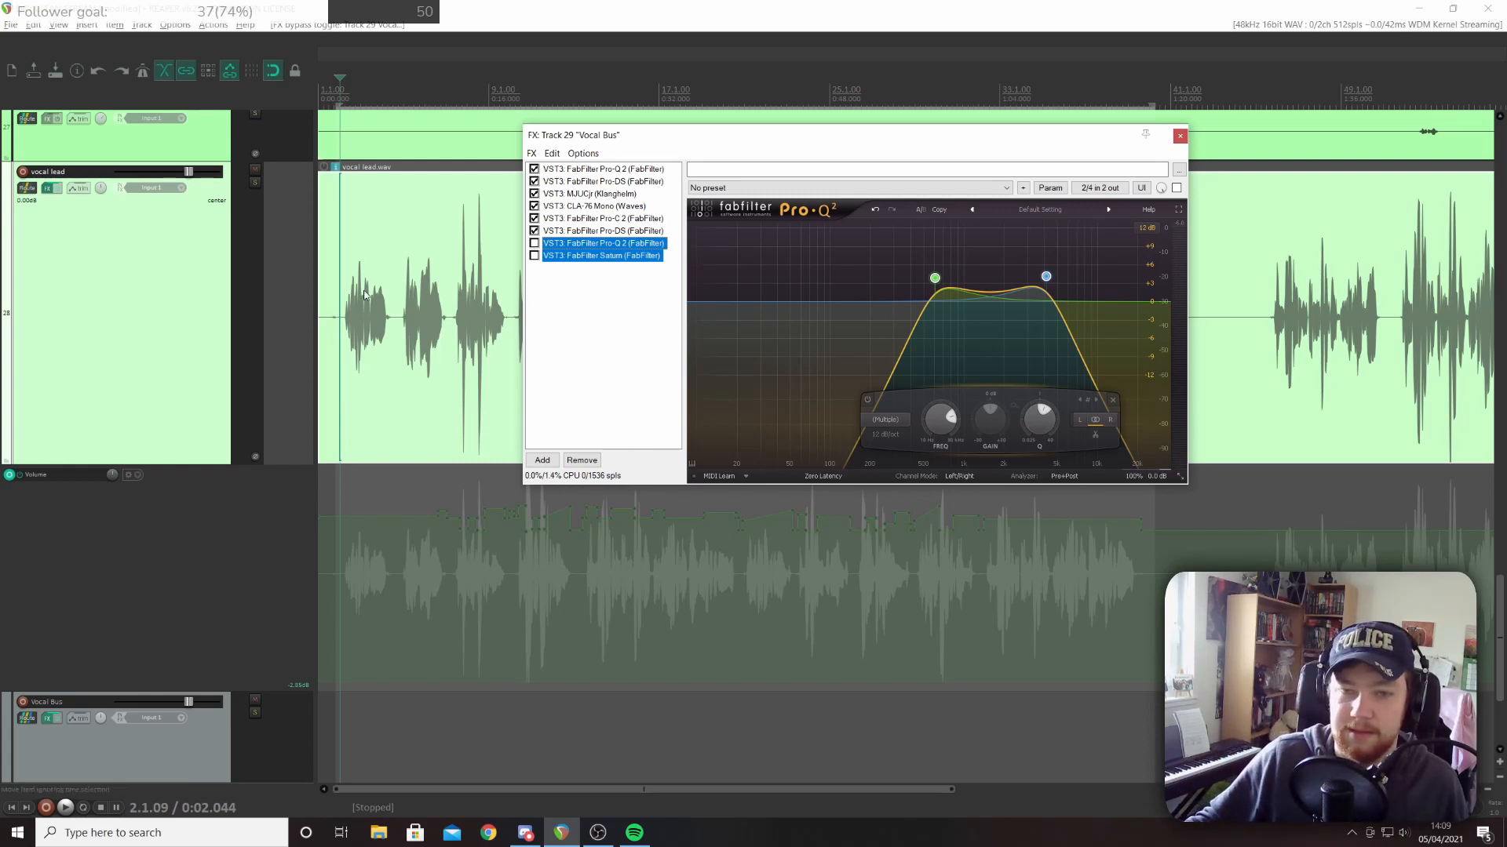
# Re-enable the second Pro-Q 2 and Saturn for another listen, bypass both, stop playback and close the Vocal Bus effects window
pyautogui.click(534, 255)
pyautogui.press('space')
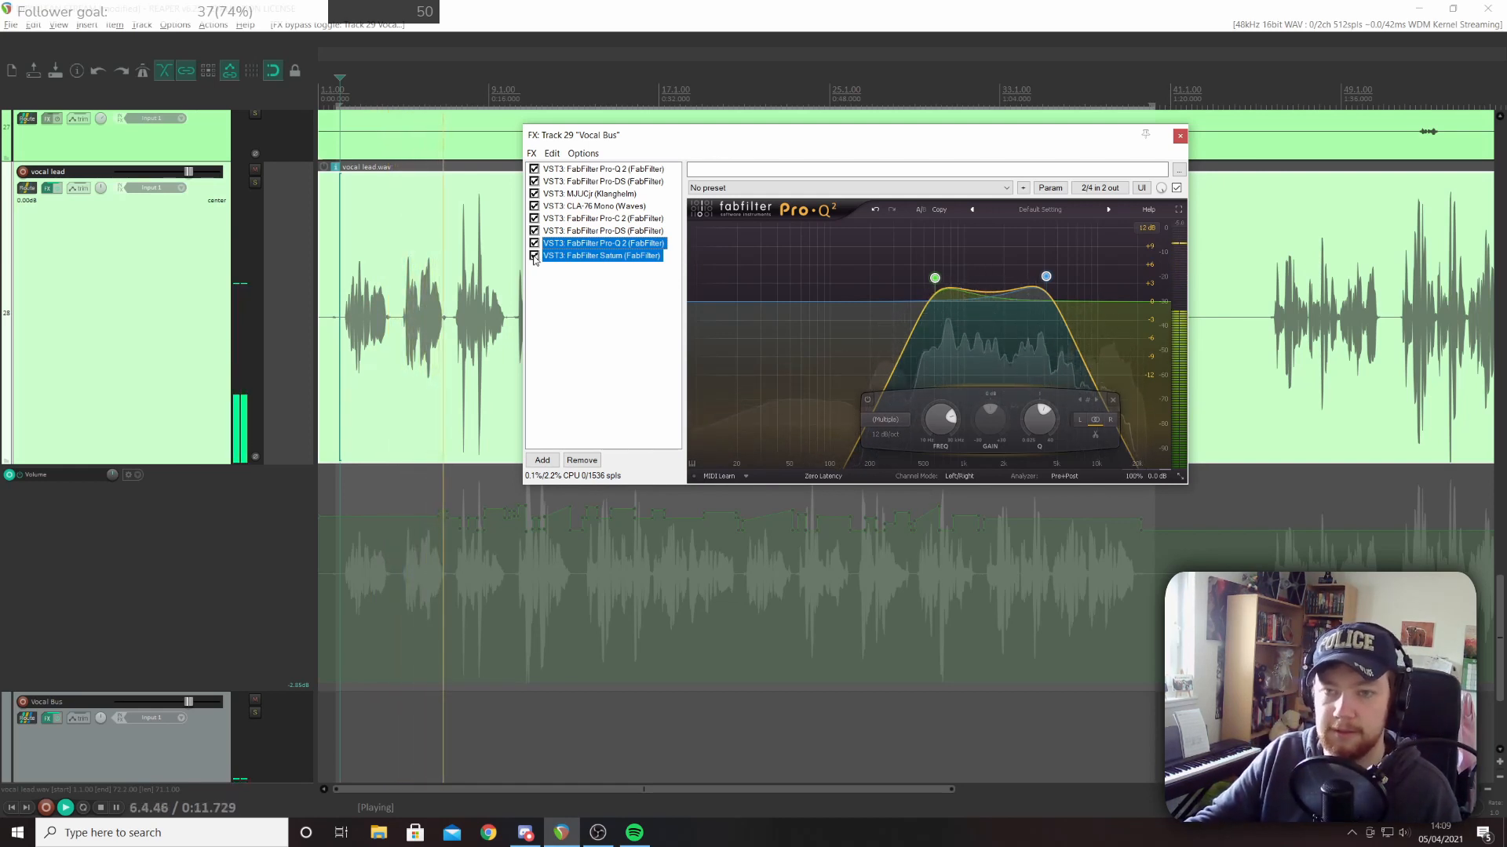
pyautogui.click(534, 243)
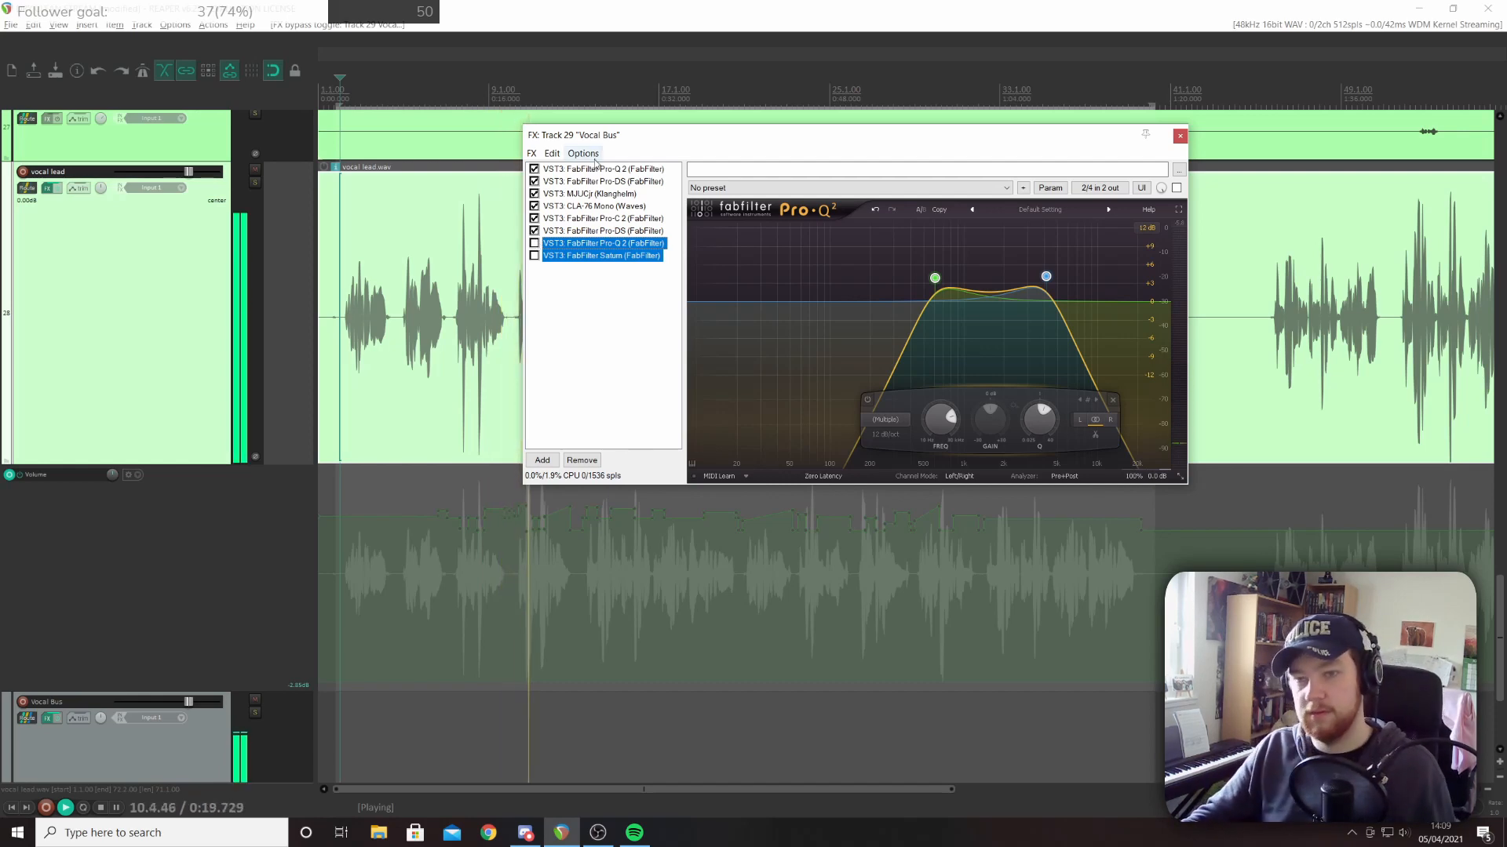
pyautogui.moveTo(751, 149); pyautogui.dragTo(860, 232)
pyautogui.press('space')
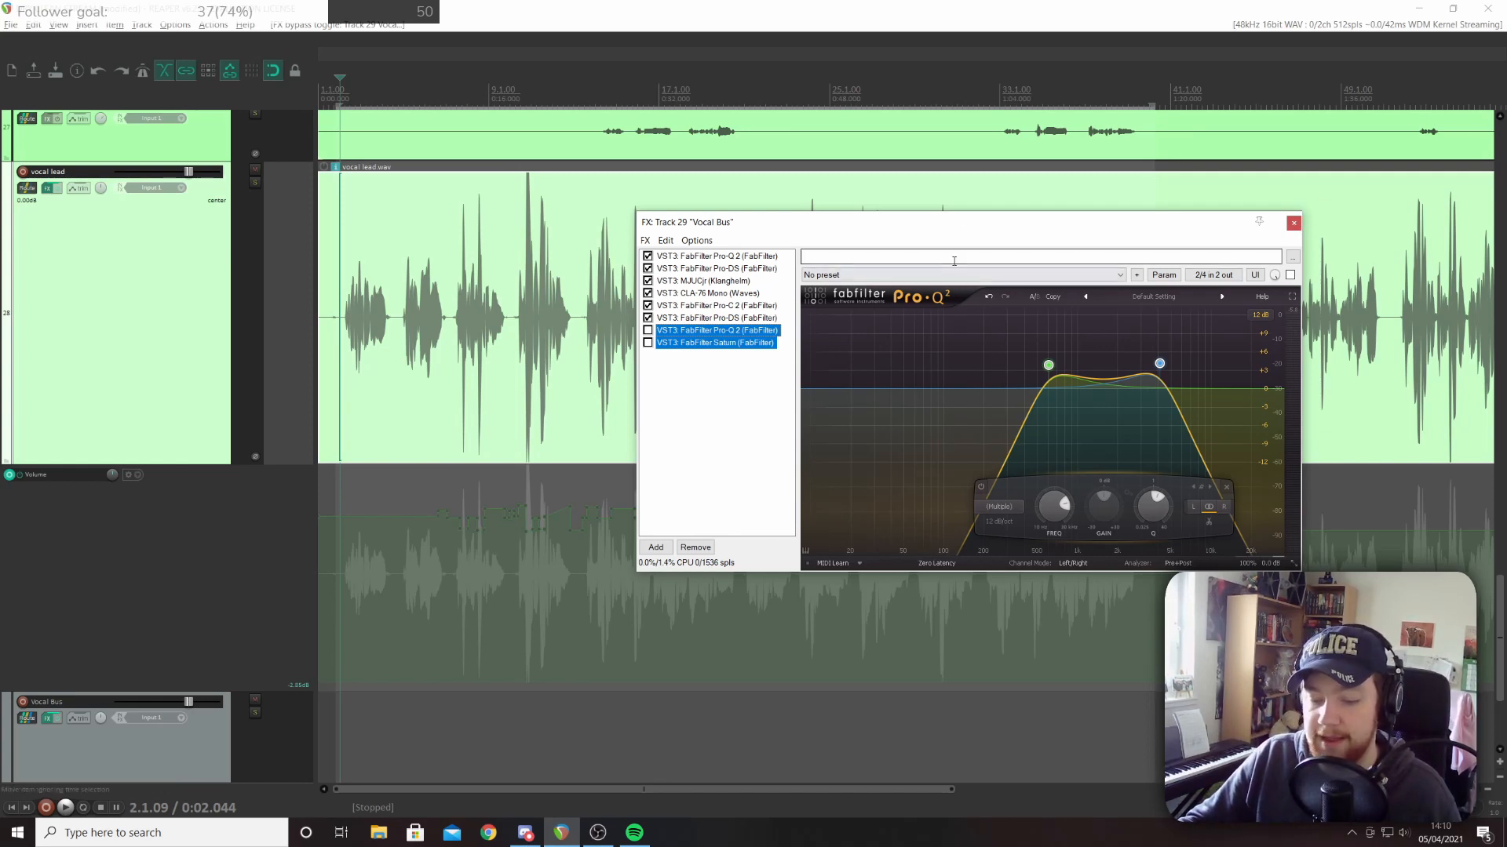
pyautogui.click(1294, 224)
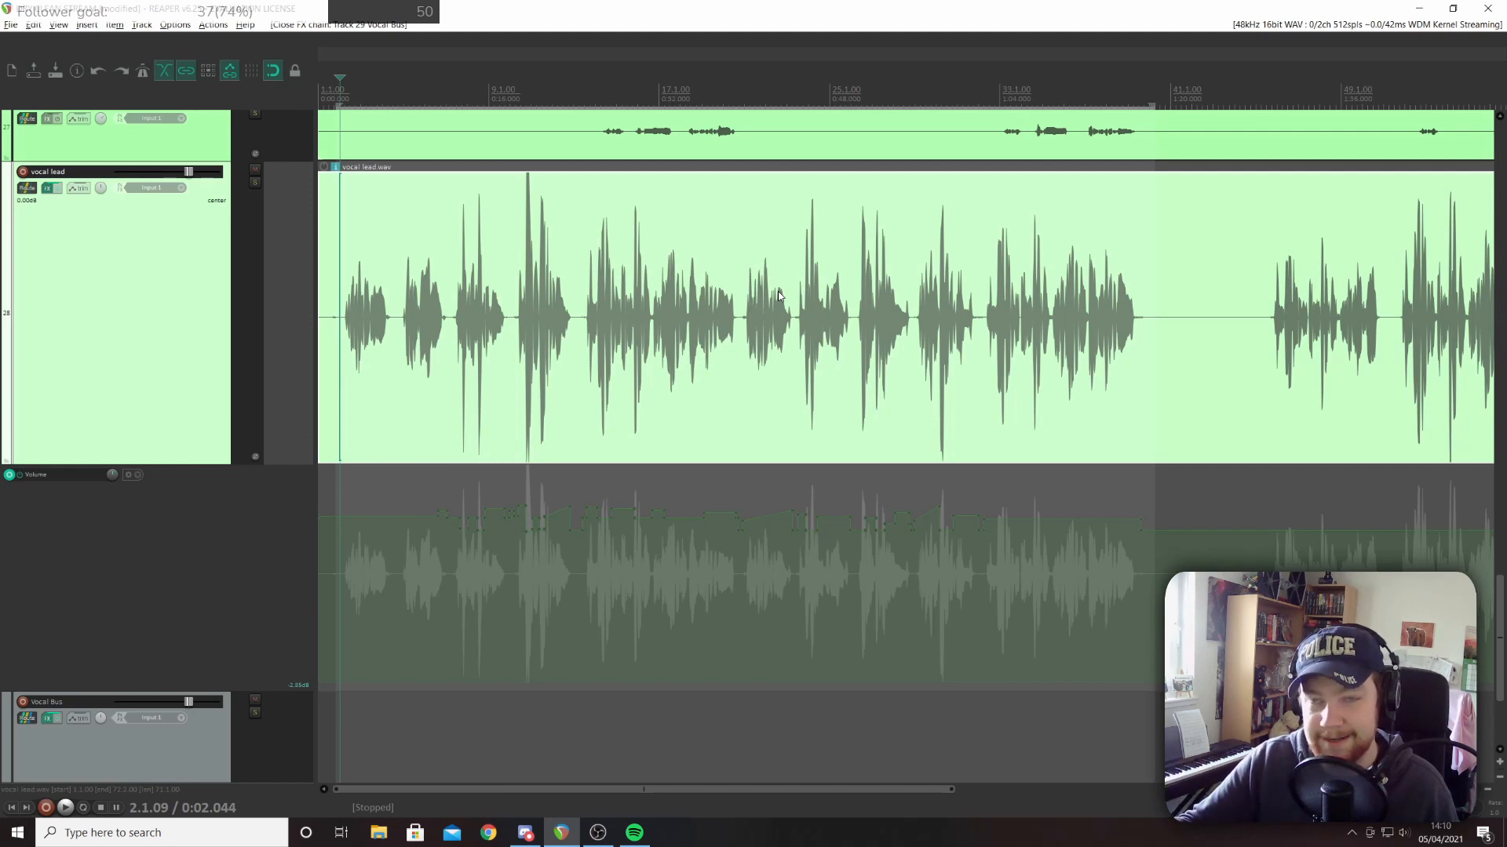
# Place the edit cursor at 7.4.18 on the vocal lead clip, at its third phrase, and select the clip
pyautogui.click(463, 279)
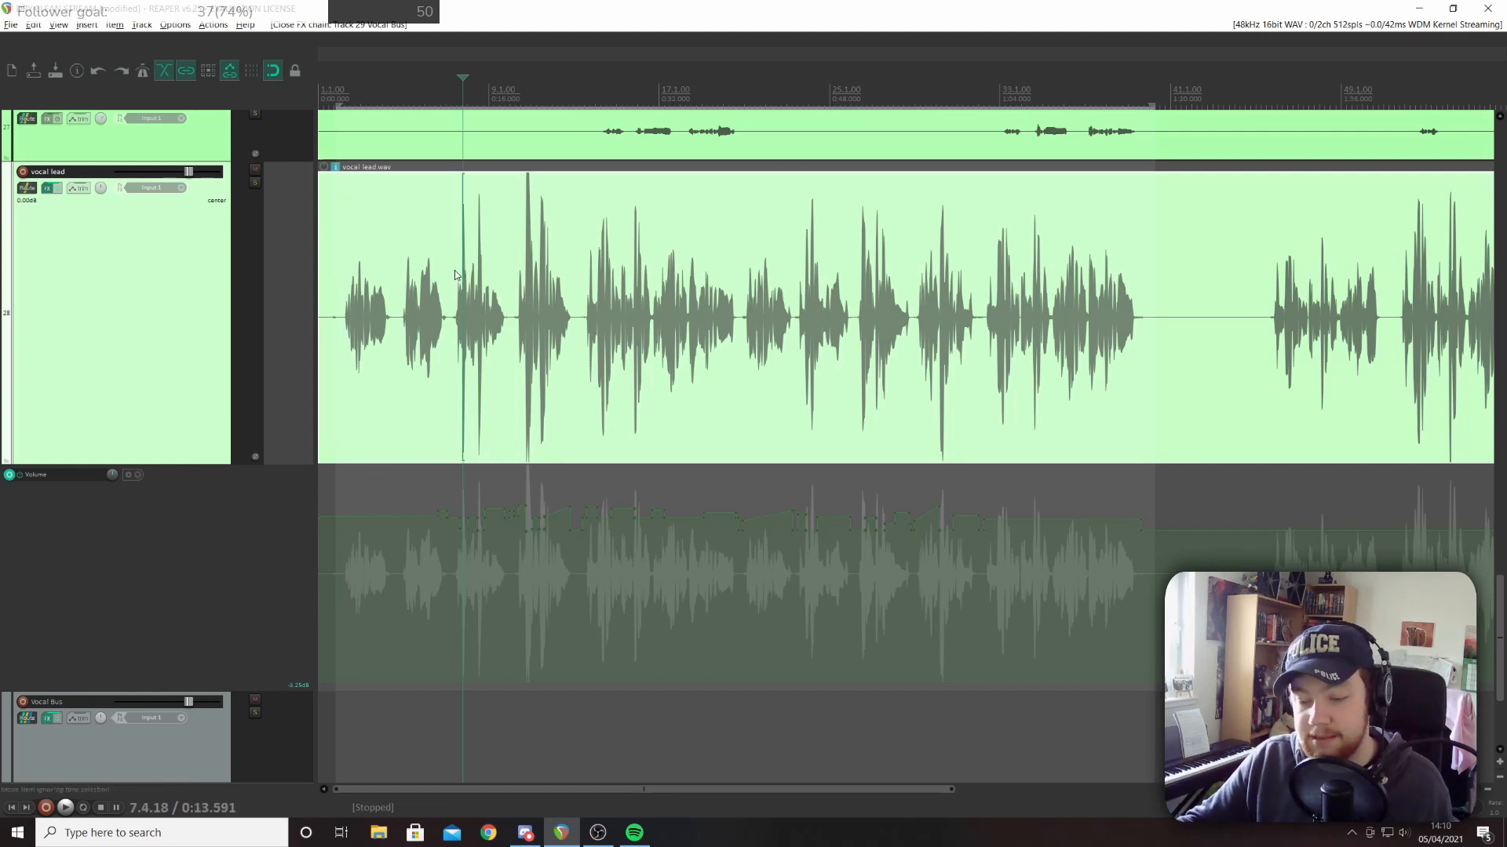
pyautogui.click(397, 249)
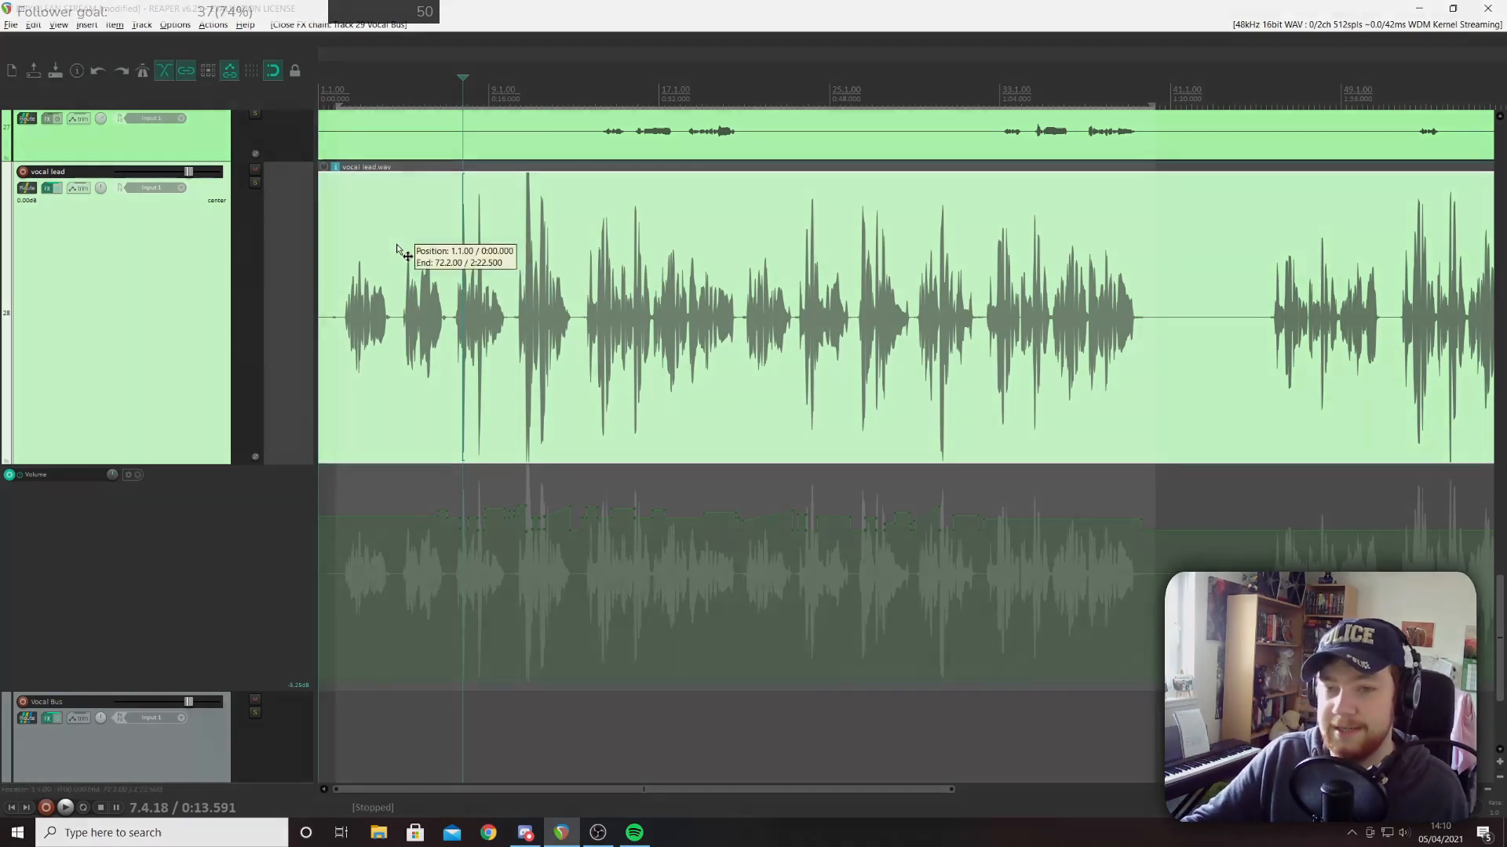